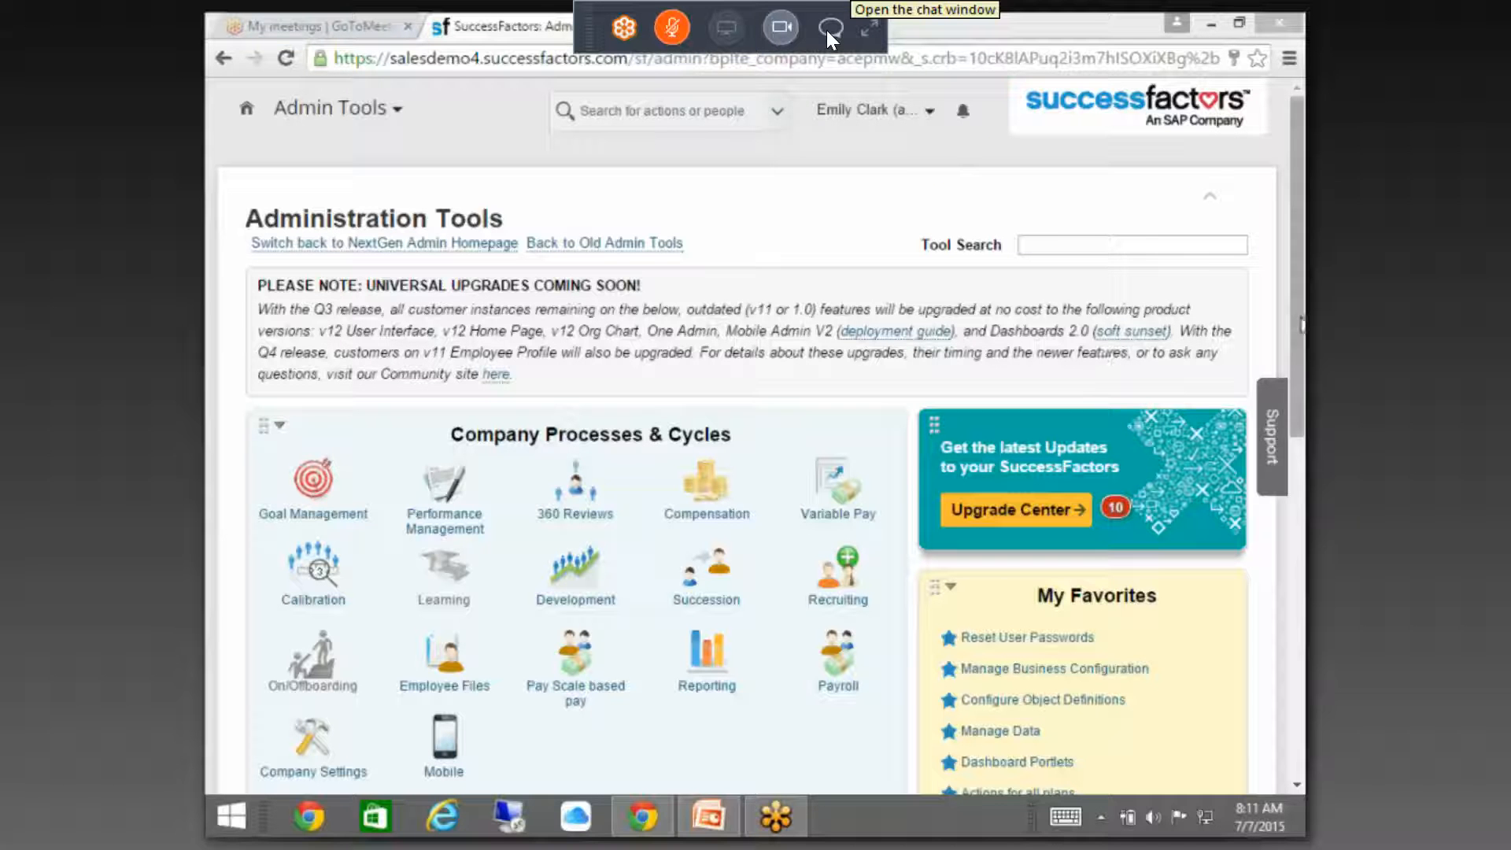
{"action": "left_click", "coordinate": [1066, 246]}
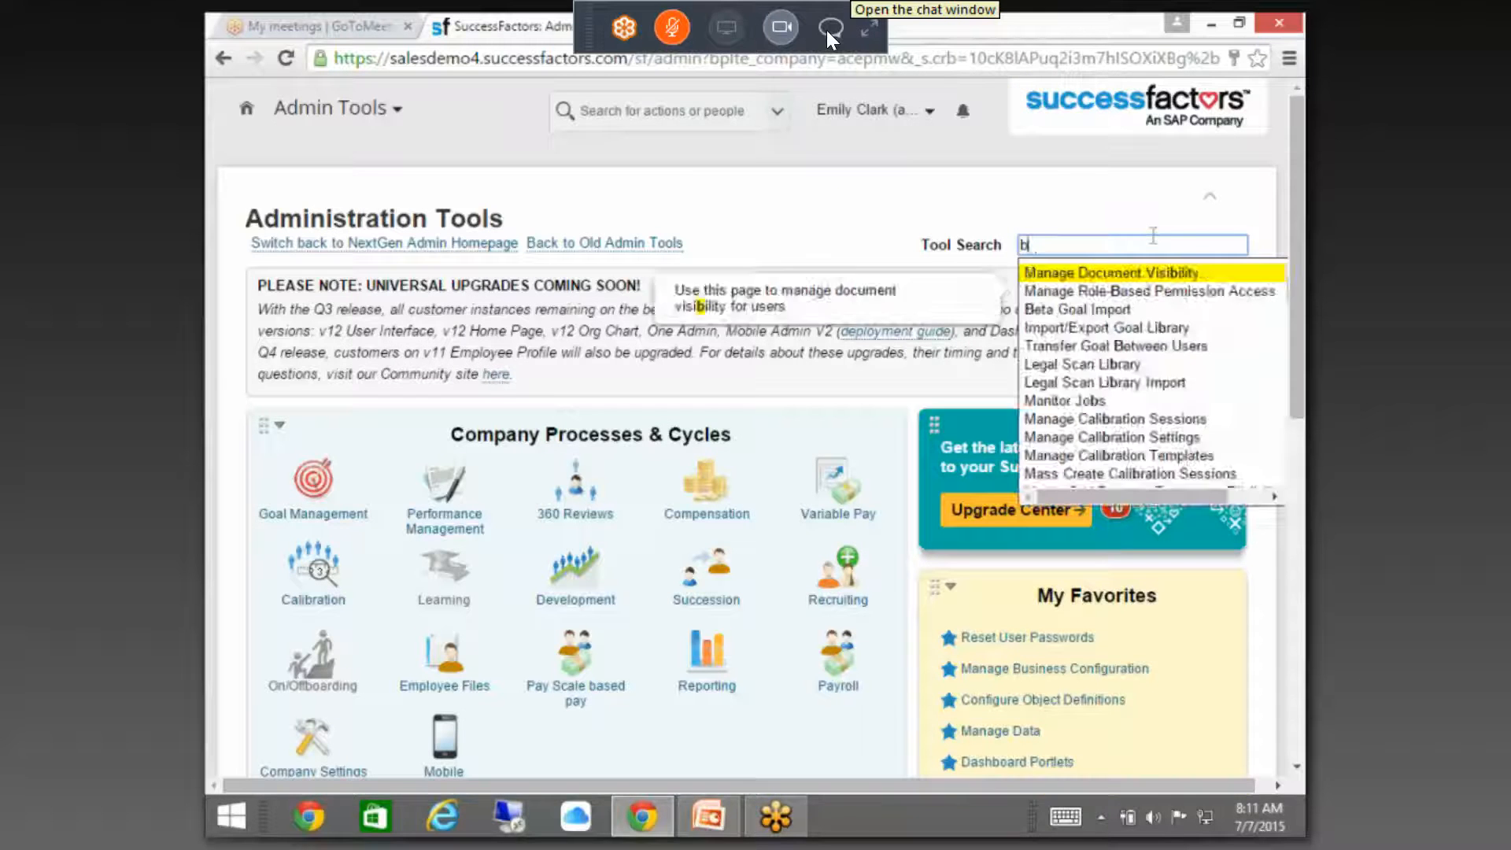
{"action": "left_click", "coordinate": [828, 31]}
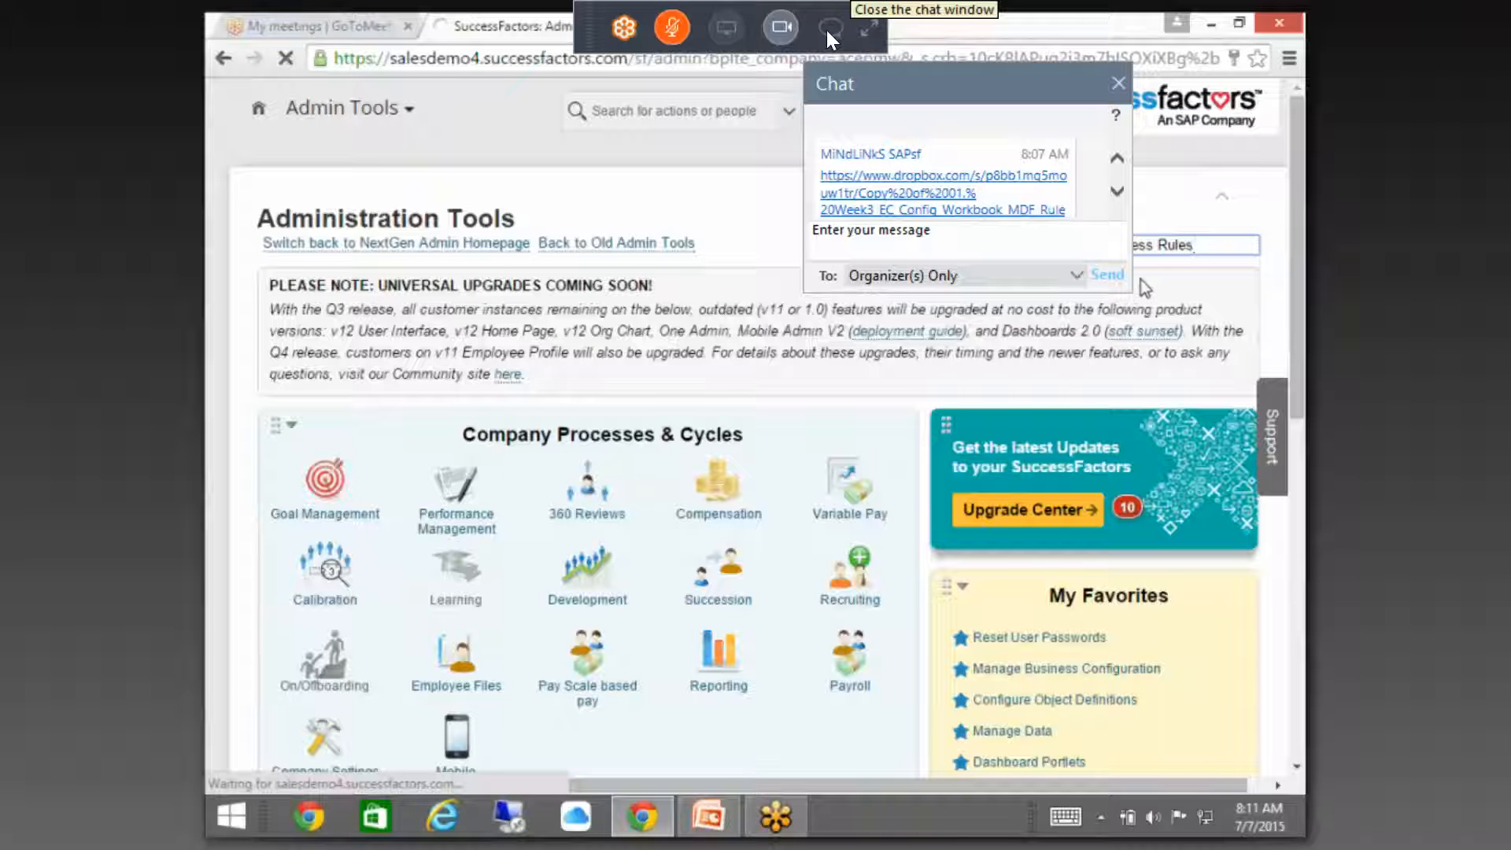
{"action": "left_click", "coordinate": [828, 31]}
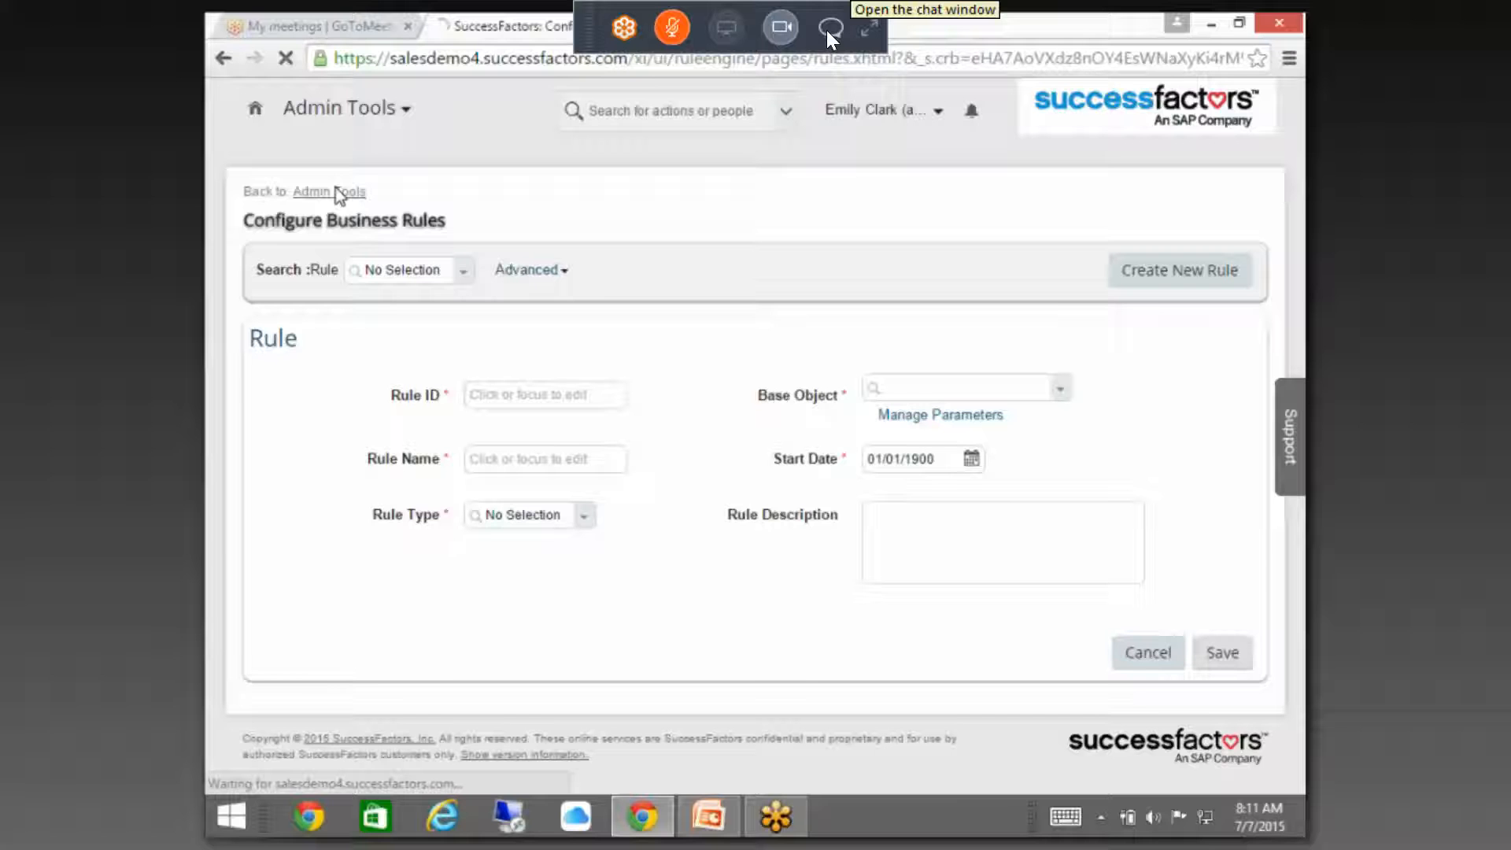
{"action": "left_click", "coordinate": [336, 189]}
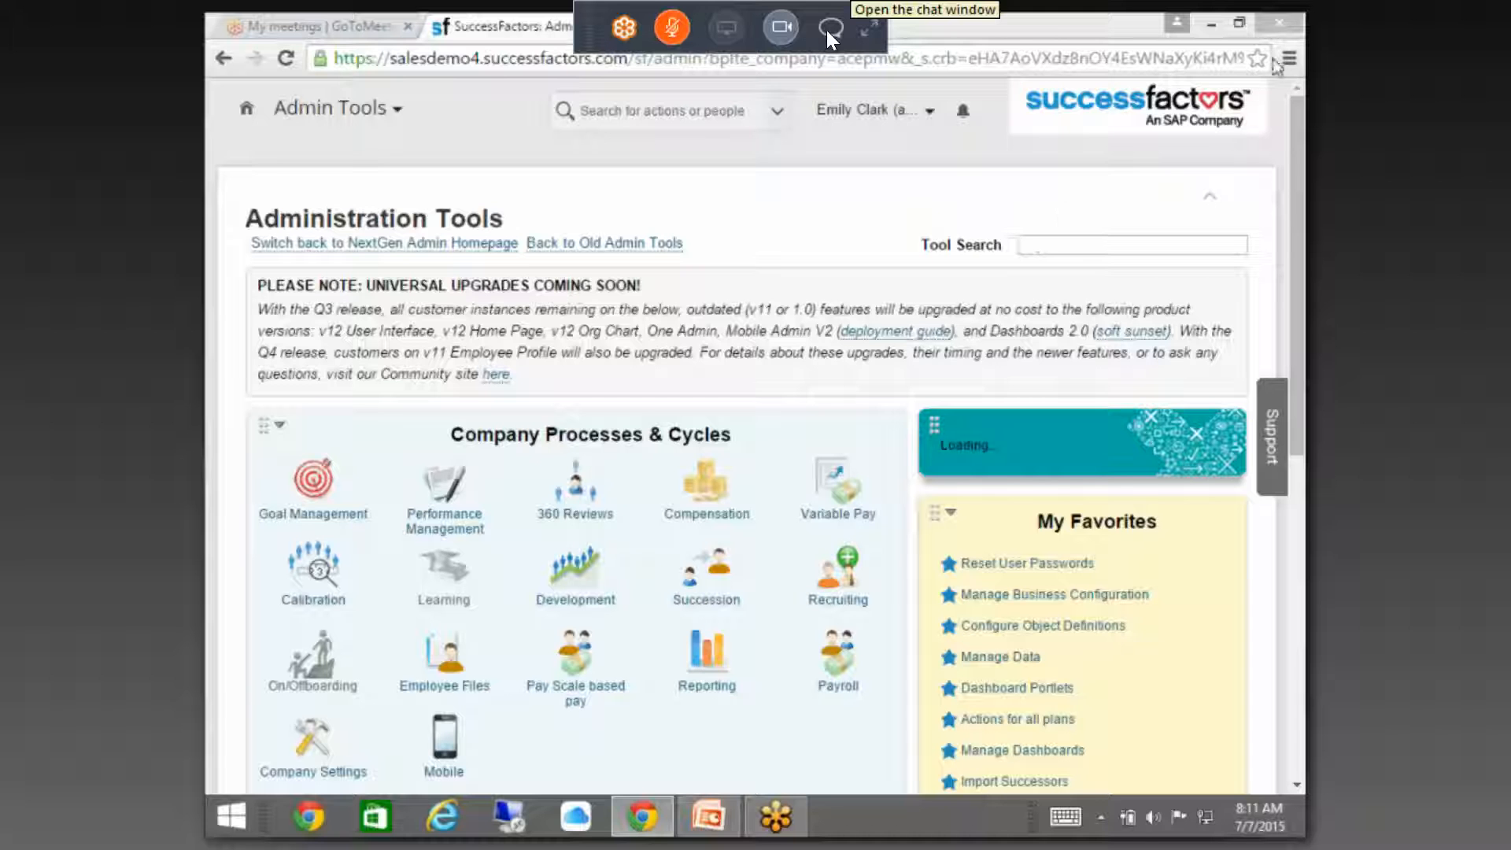
- Find the Manage Business Configuration tool and open the personInfo element under Employee Central
{"action": "left_click", "coordinate": [1064, 245]}
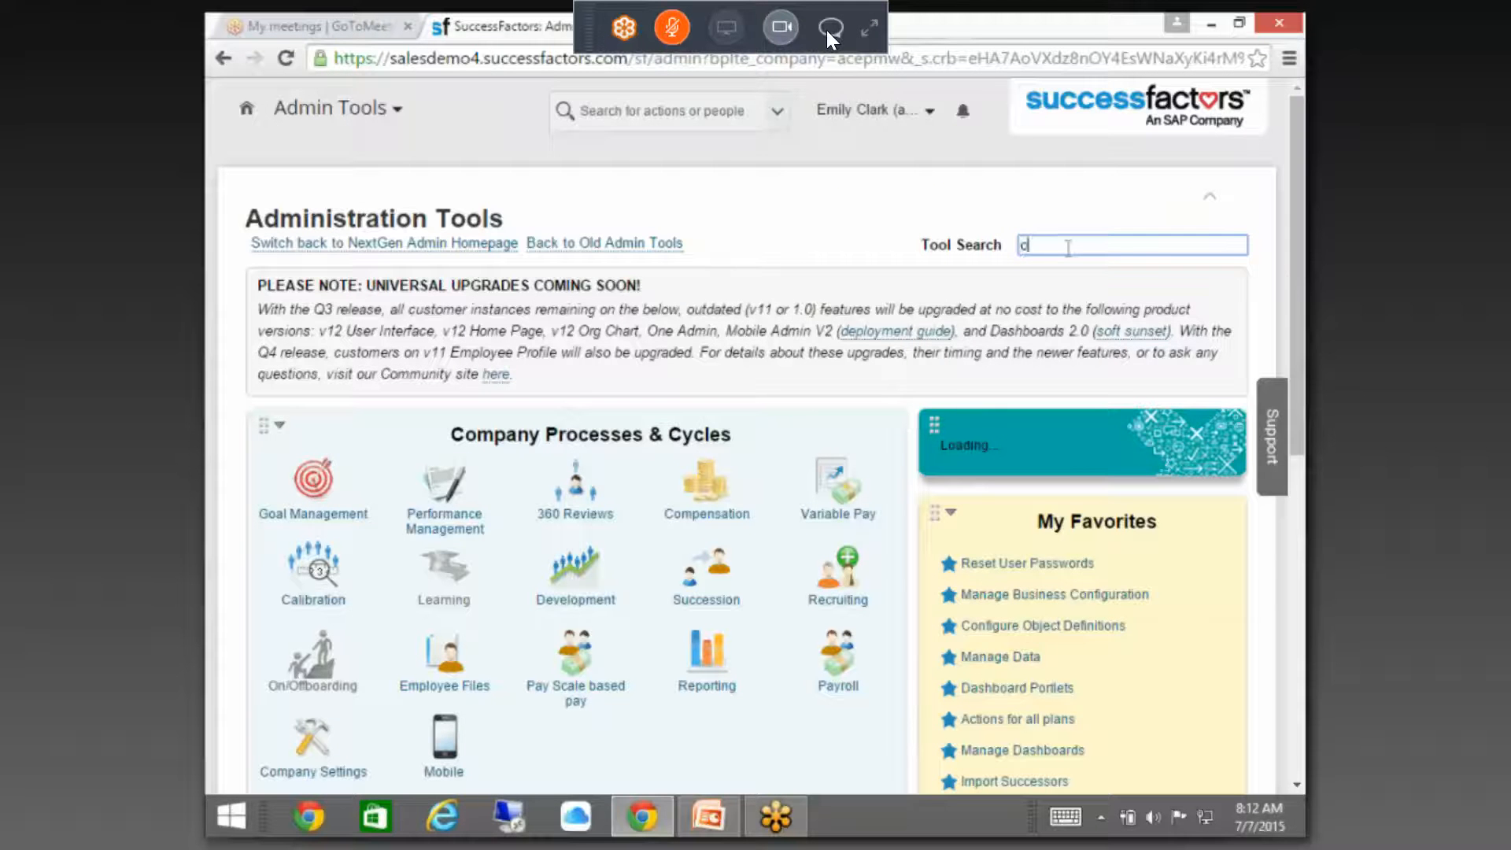
{"action": "type", "text": "ma"}
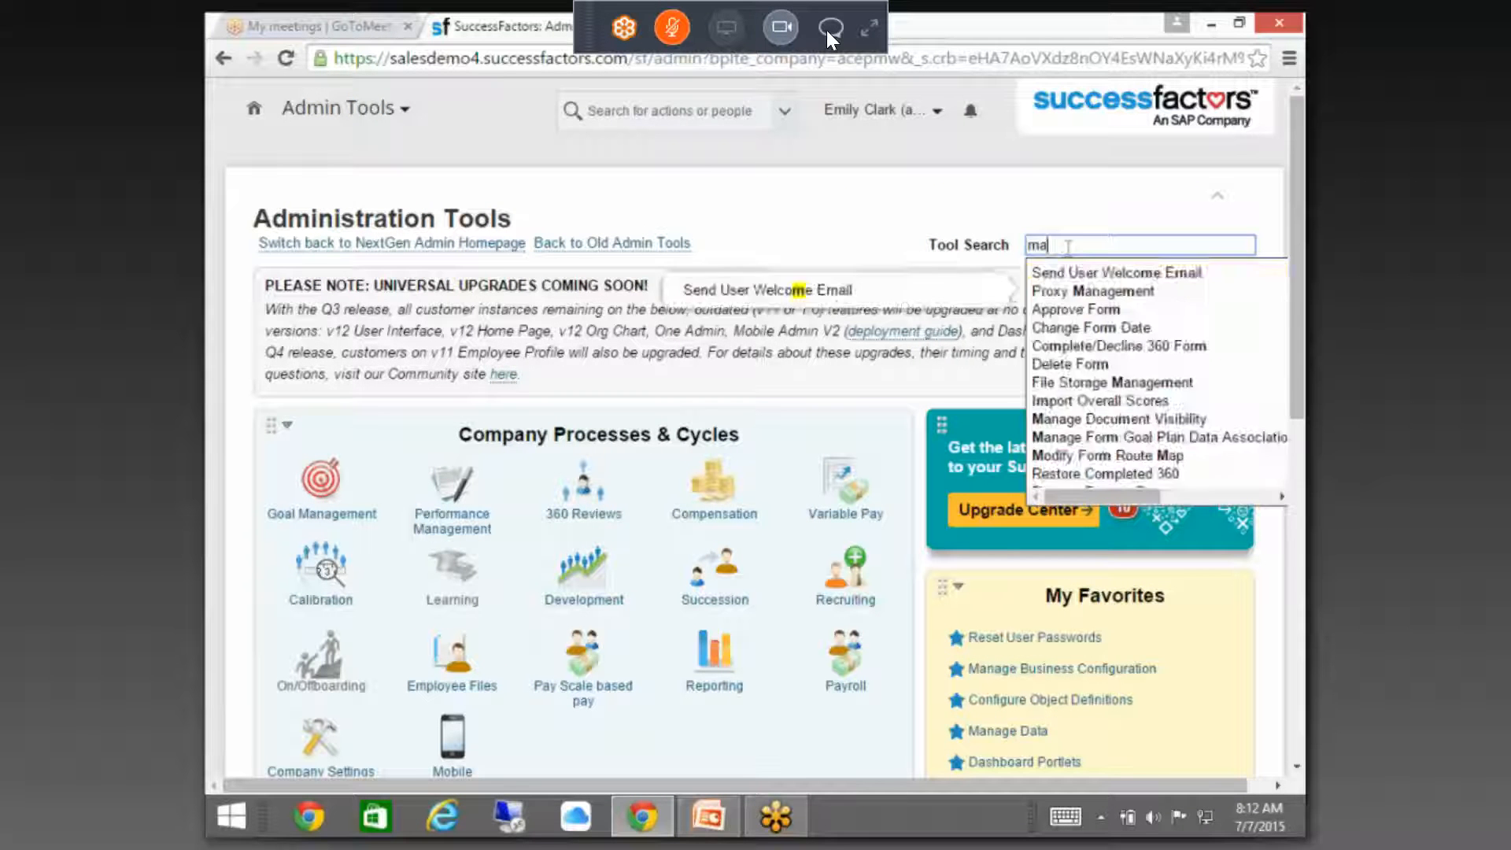
{"action": "type", "text": "nage busin"}
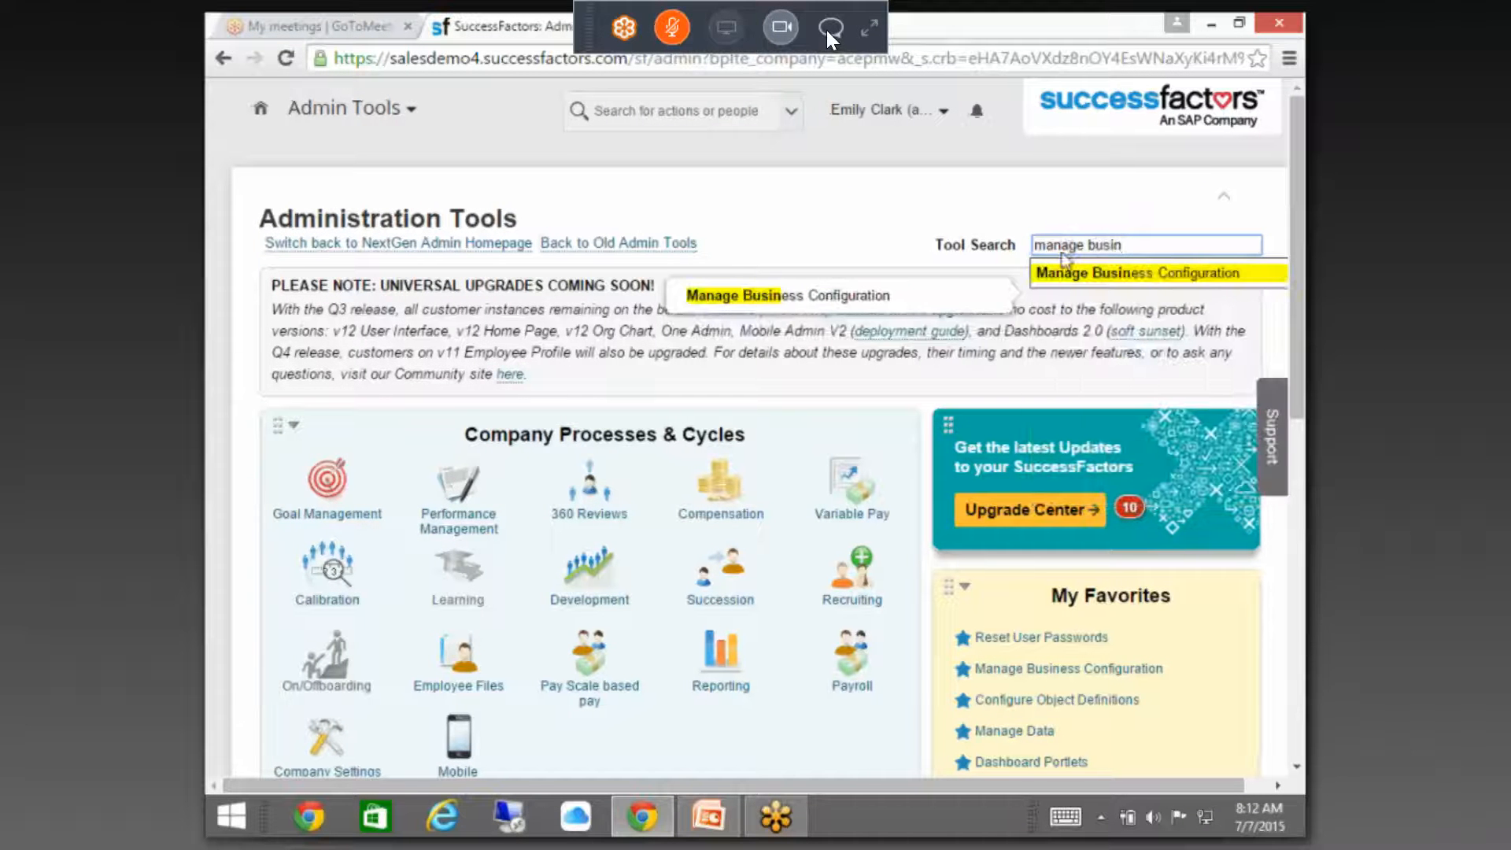
{"action": "left_click", "coordinate": [1075, 275]}
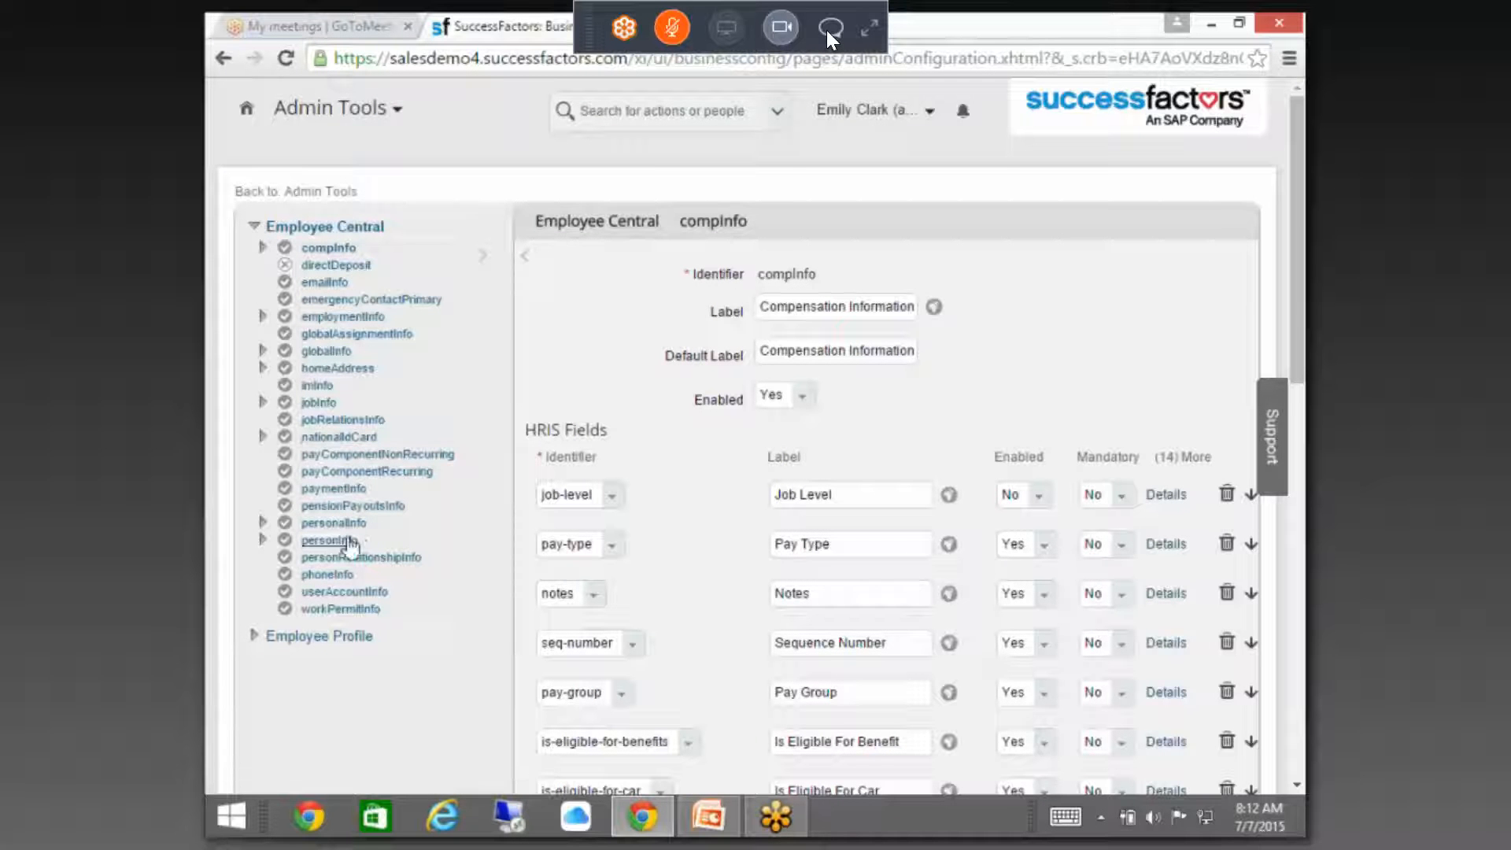
{"action": "left_click", "coordinate": [330, 541]}
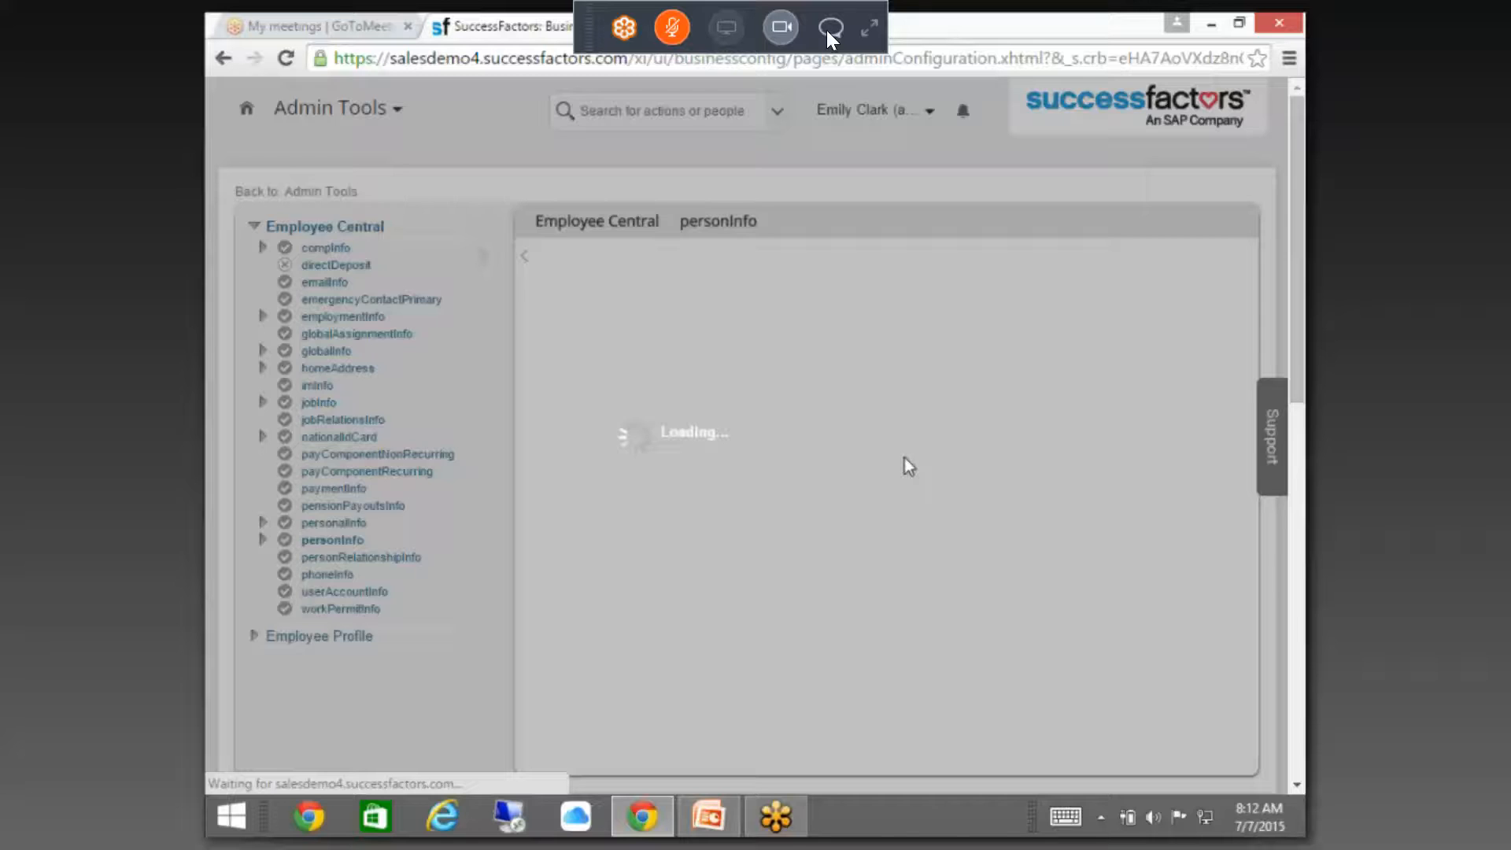
- Add an enabled custom-long1 field labelled Age to personInfo's HRIS fields and open its details
{"action": "scroll", "coordinate": [915, 463], "scroll_direction": "down", "scroll_amount": 3}
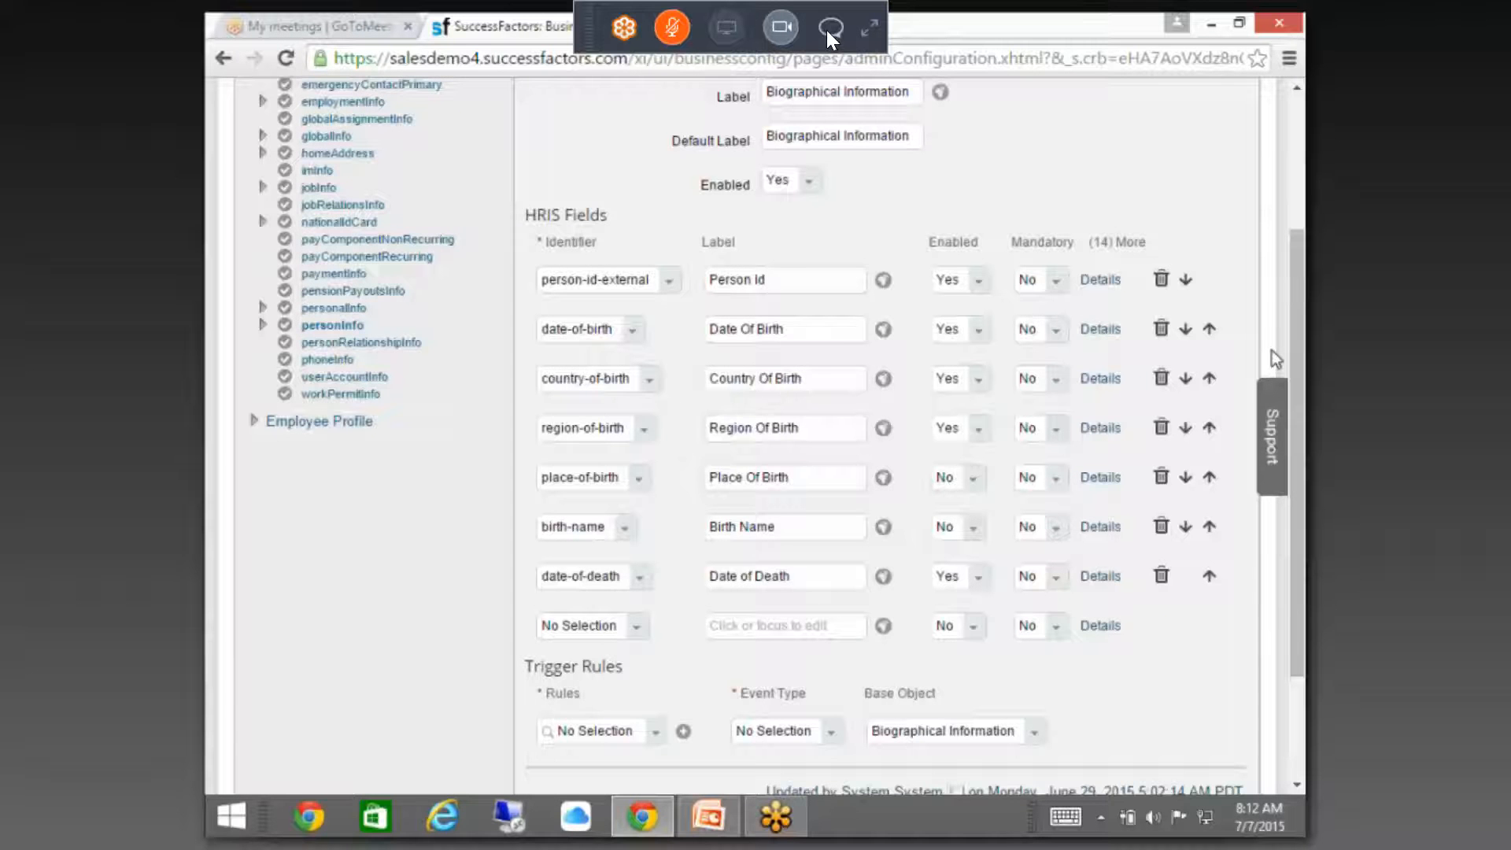
{"action": "scroll", "coordinate": [708, 512], "scroll_direction": "down", "scroll_amount": 2}
{"action": "left_click", "coordinate": [586, 517]}
{"action": "left_click", "coordinate": [659, 289]}
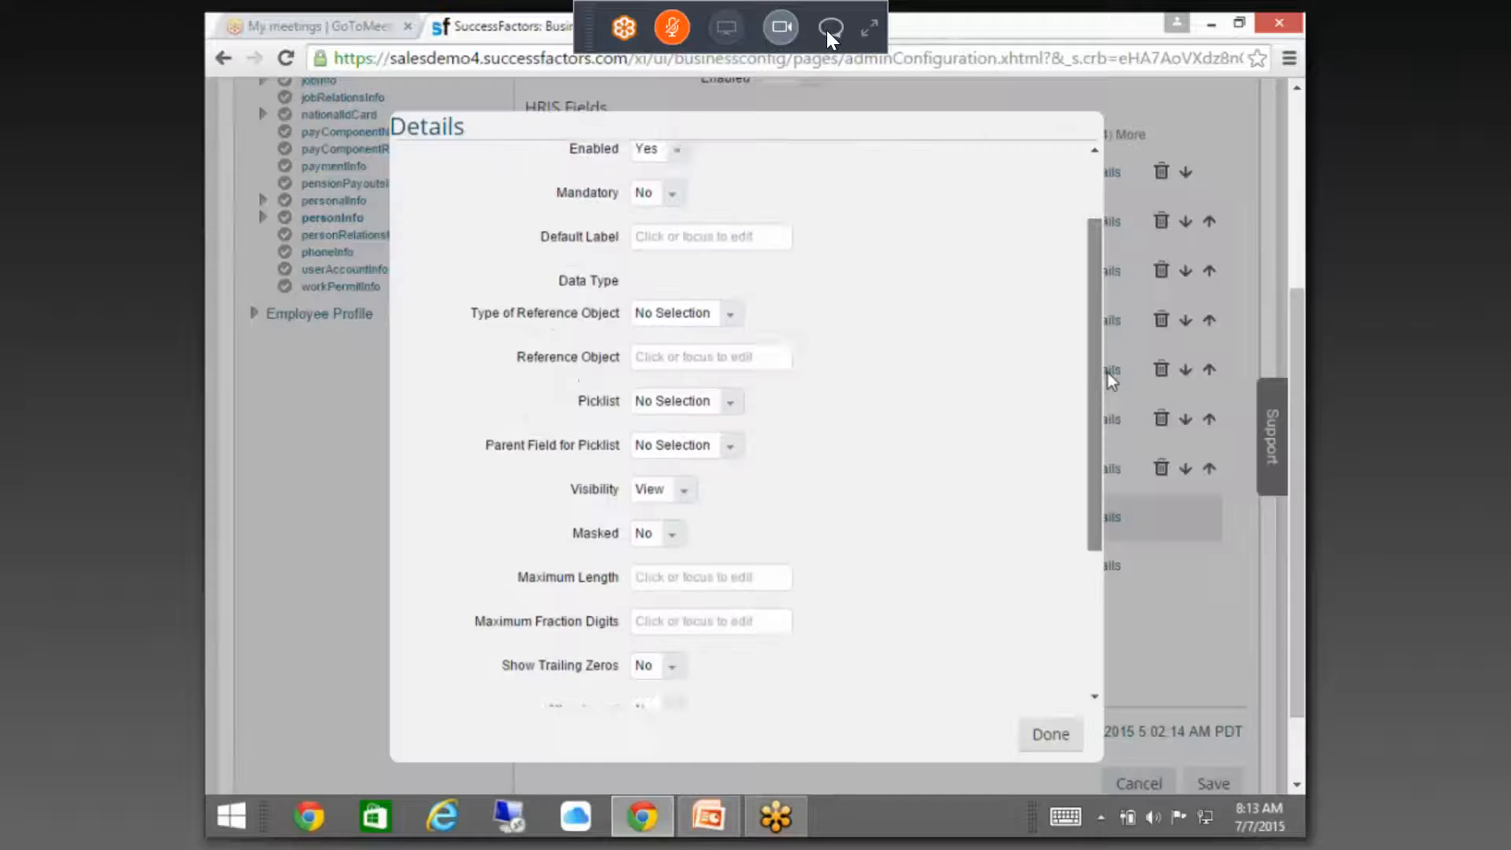
- Set the custom-long1 field's default label to Age, then save the personInfo configuration and check the saved field
{"action": "scroll", "coordinate": [1108, 373], "scroll_direction": "up", "scroll_amount": 1}
{"action": "scroll", "coordinate": [1108, 362], "scroll_direction": "down", "scroll_amount": 4}
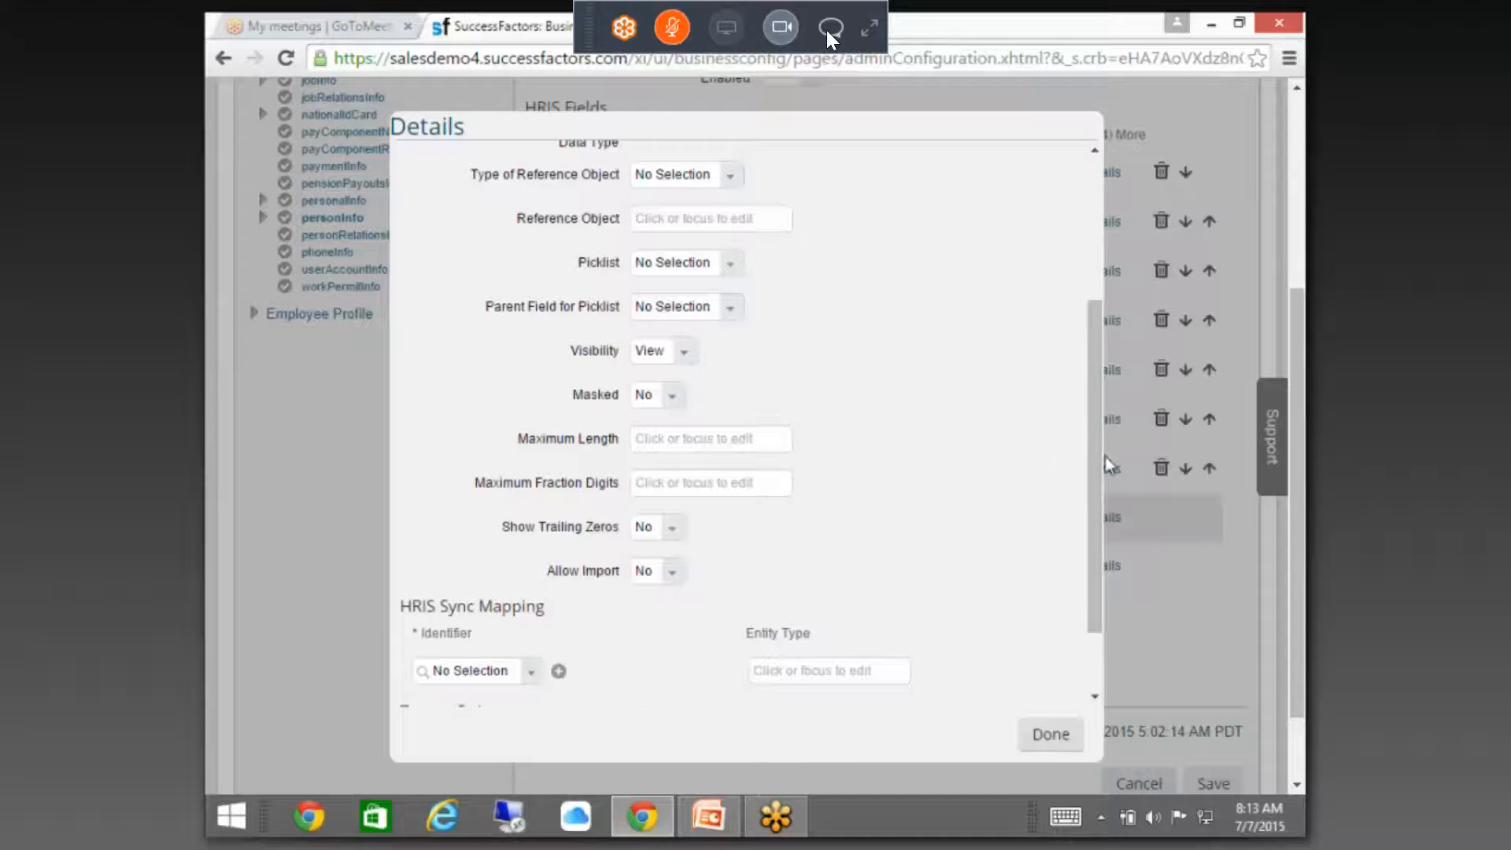
{"action": "left_click_drag", "start_coordinate": [1096, 446], "coordinate": [1112, 266]}
{"action": "left_click", "coordinate": [674, 353]}
{"action": "type", "text": "Age"}
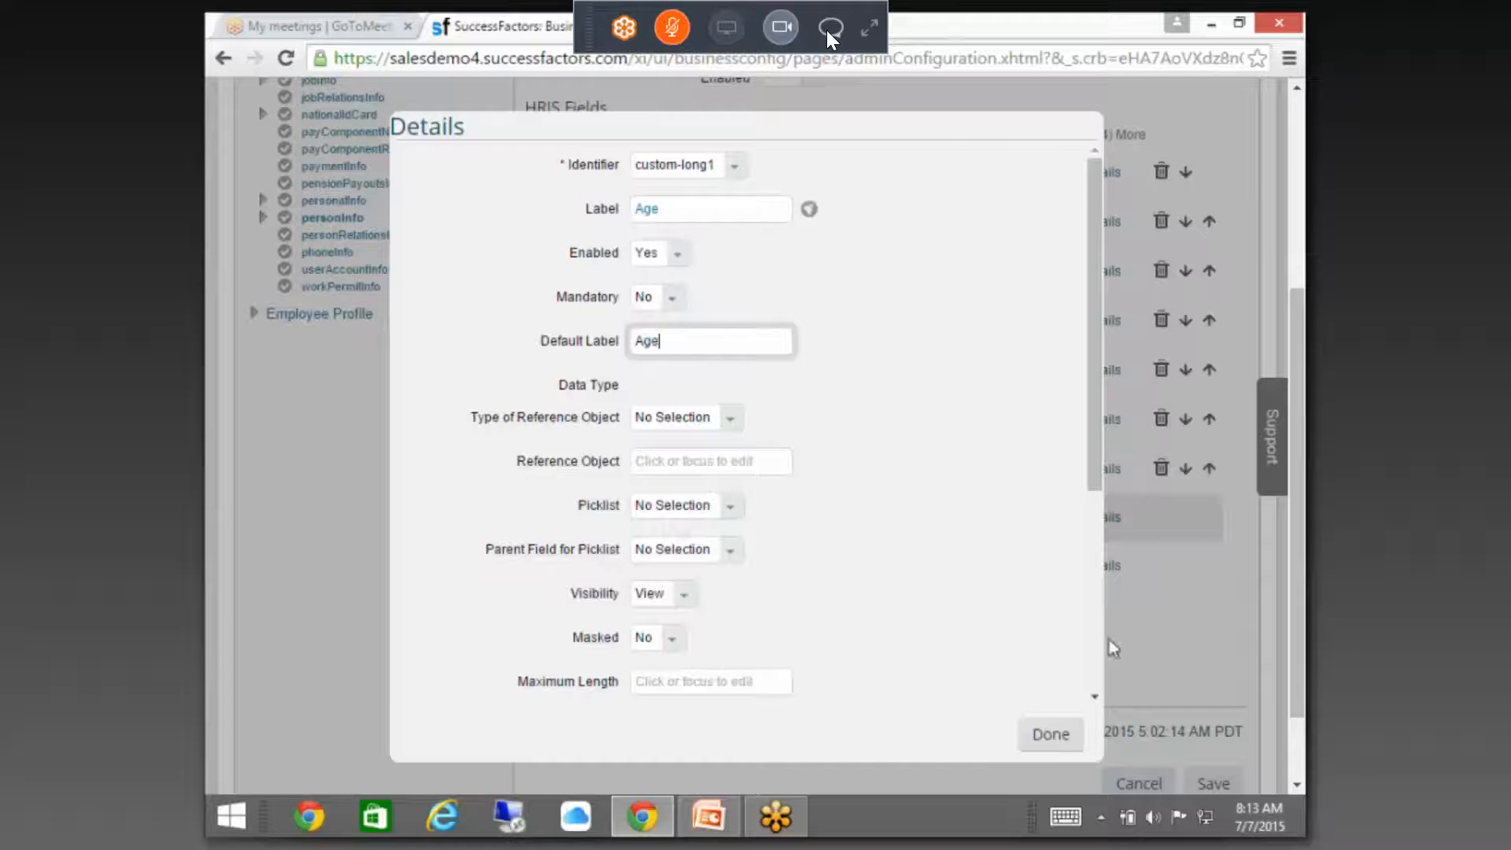
{"action": "left_click", "coordinate": [1052, 735]}
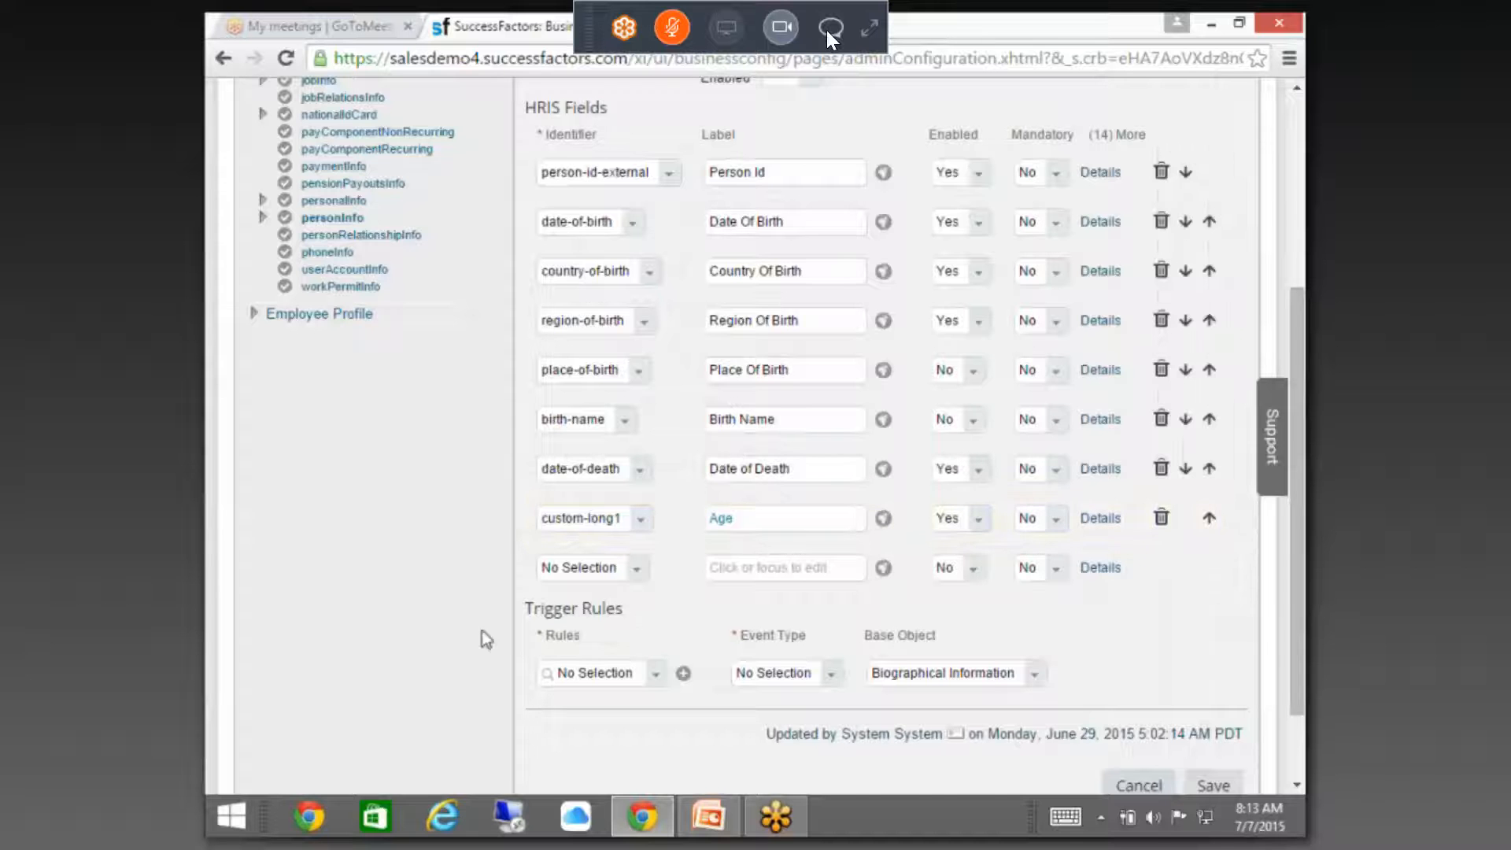
{"action": "left_click", "coordinate": [1215, 772]}
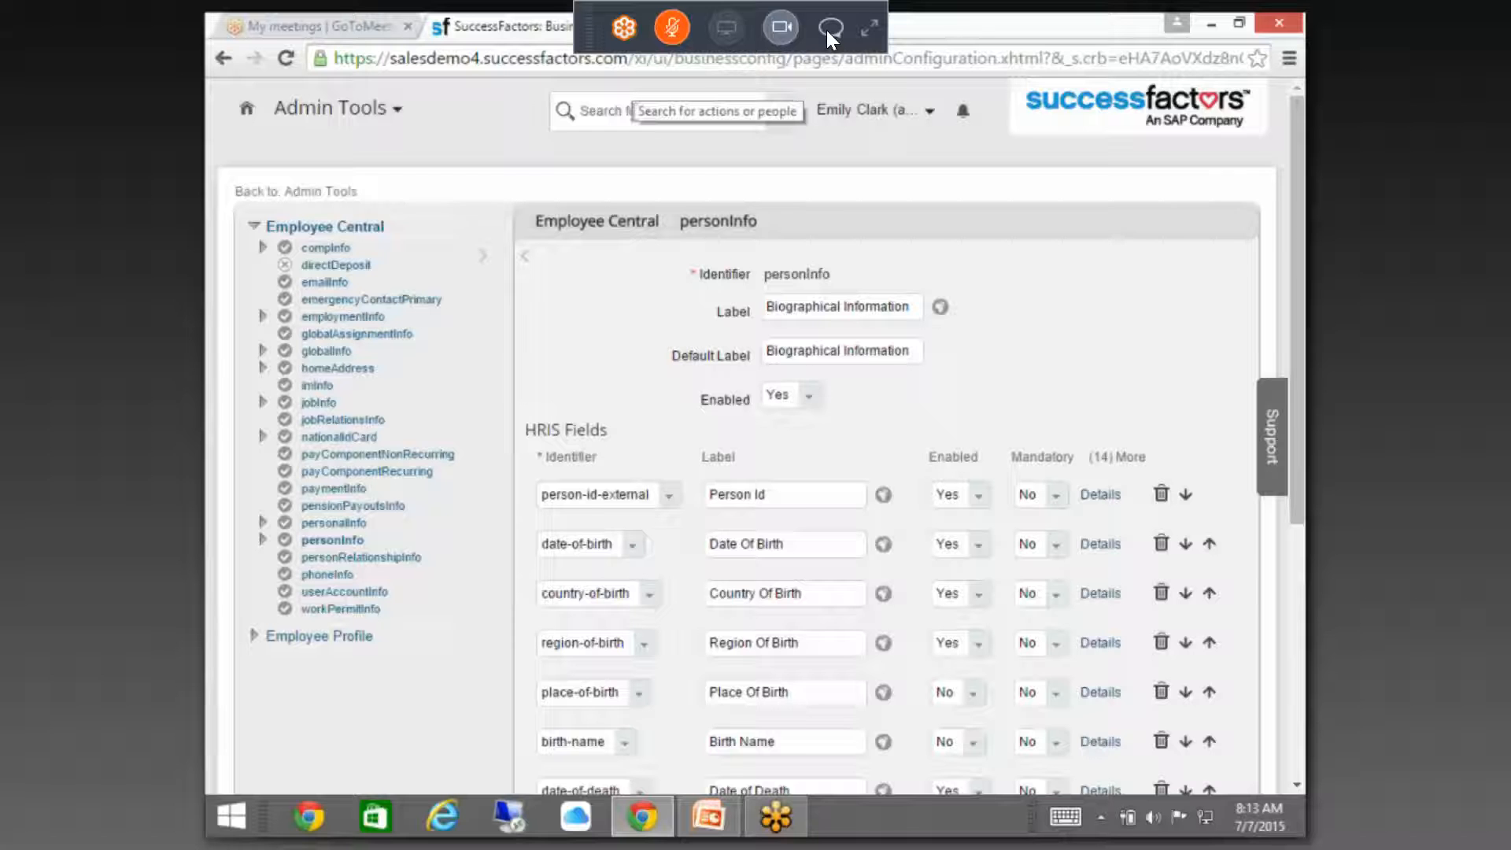
{"action": "left_click_drag", "start_coordinate": [1302, 409], "coordinate": [1304, 530]}
{"action": "scroll", "coordinate": [803, 613], "scroll_direction": "down", "scroll_amount": 2}
{"action": "left_click", "coordinate": [792, 555]}
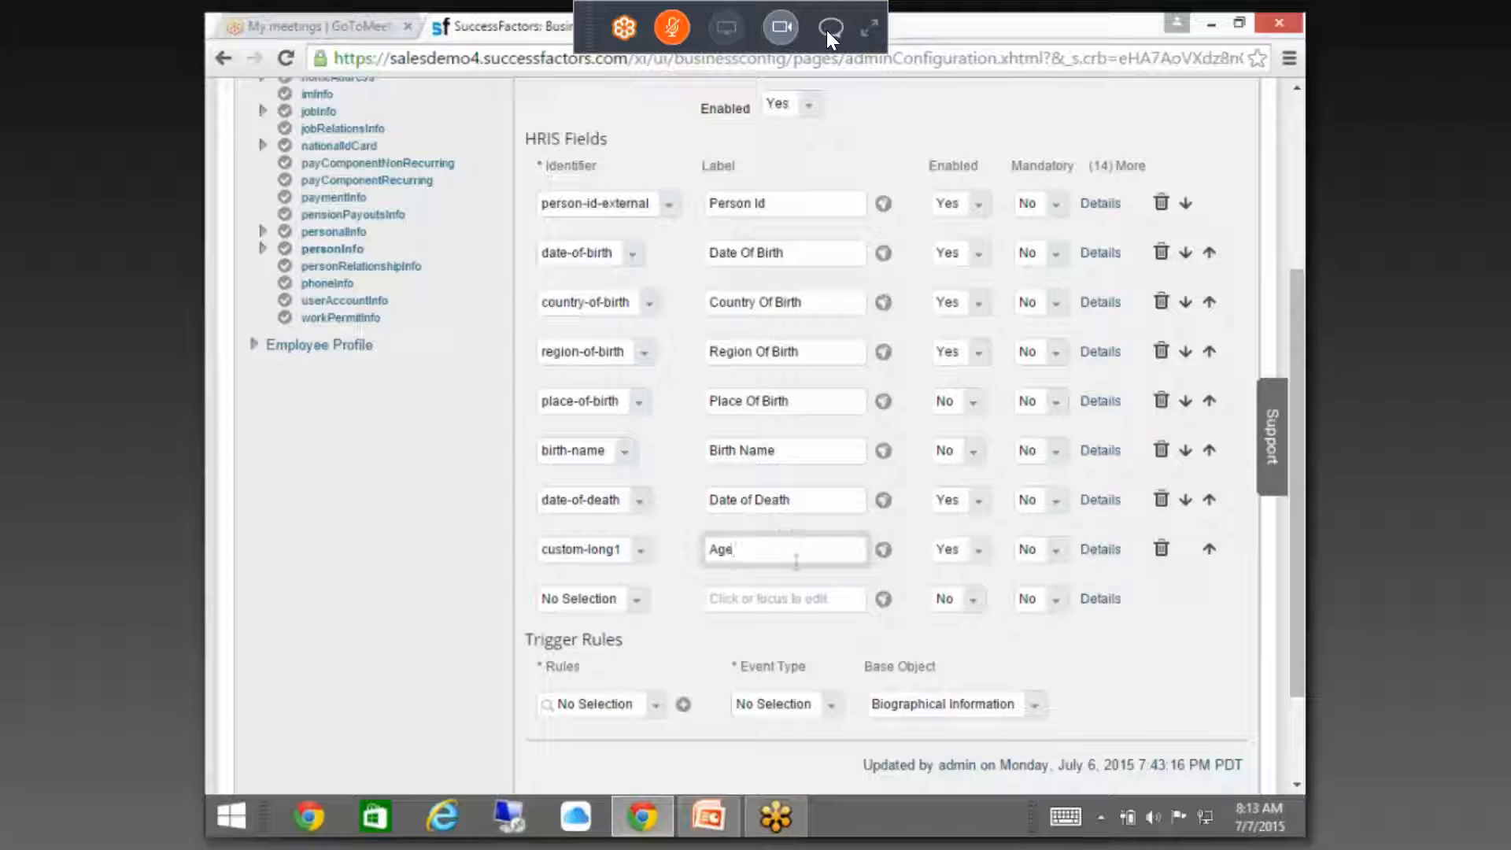
{"action": "left_click_drag", "start_coordinate": [1303, 518], "coordinate": [1303, 342]}
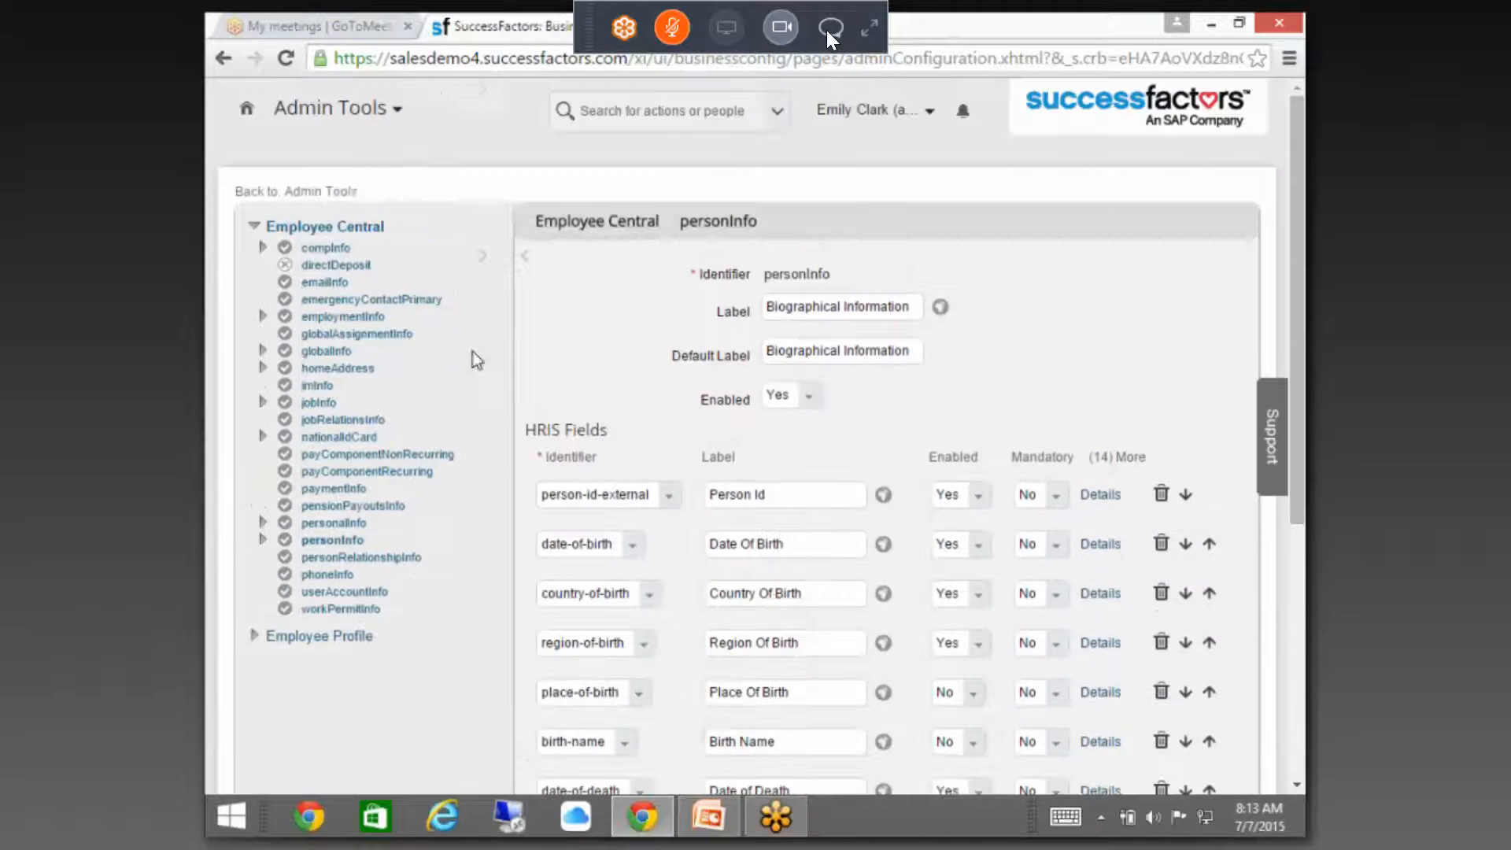
- Return to Admin Tools and open the System Admin role from the permission role list
{"action": "left_click", "coordinate": [346, 195]}
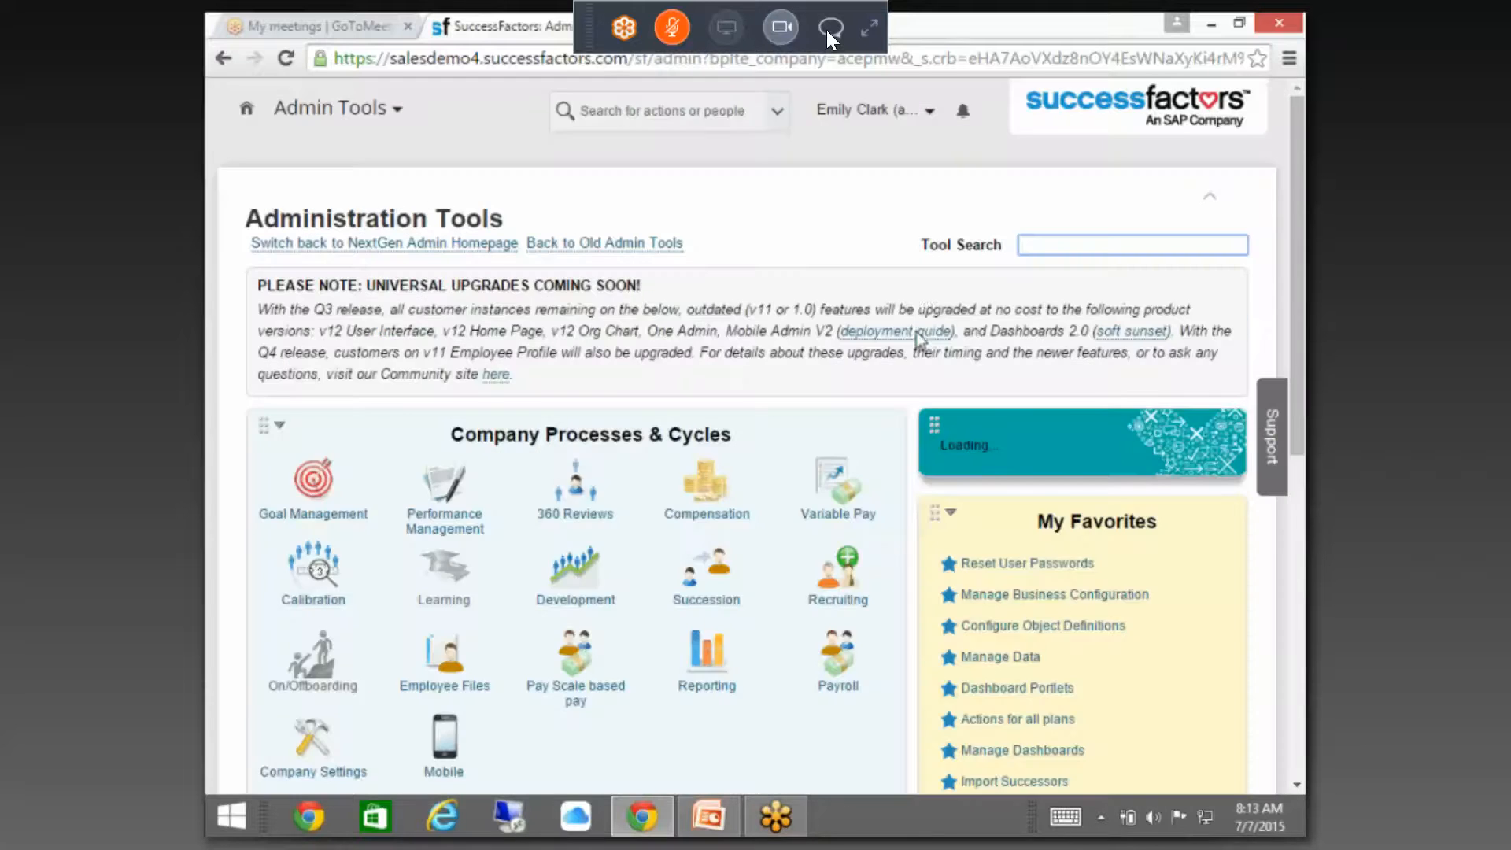
{"action": "scroll", "coordinate": [809, 307], "scroll_direction": "down", "scroll_amount": 3}
{"action": "left_click", "coordinate": [808, 307]}
{"action": "left_click", "coordinate": [802, 429]}
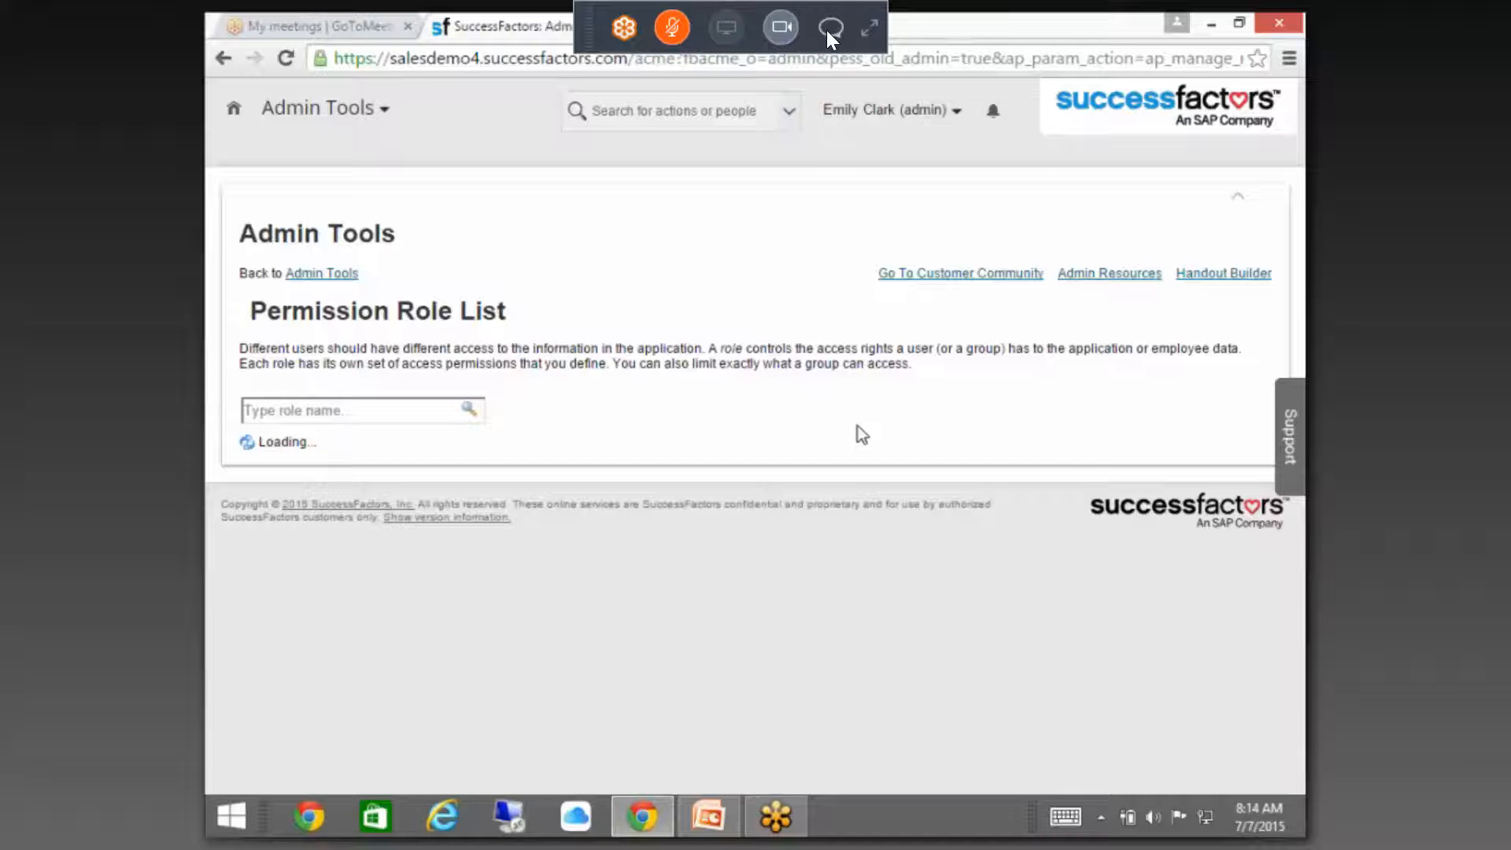
{"action": "left_click", "coordinate": [312, 502]}
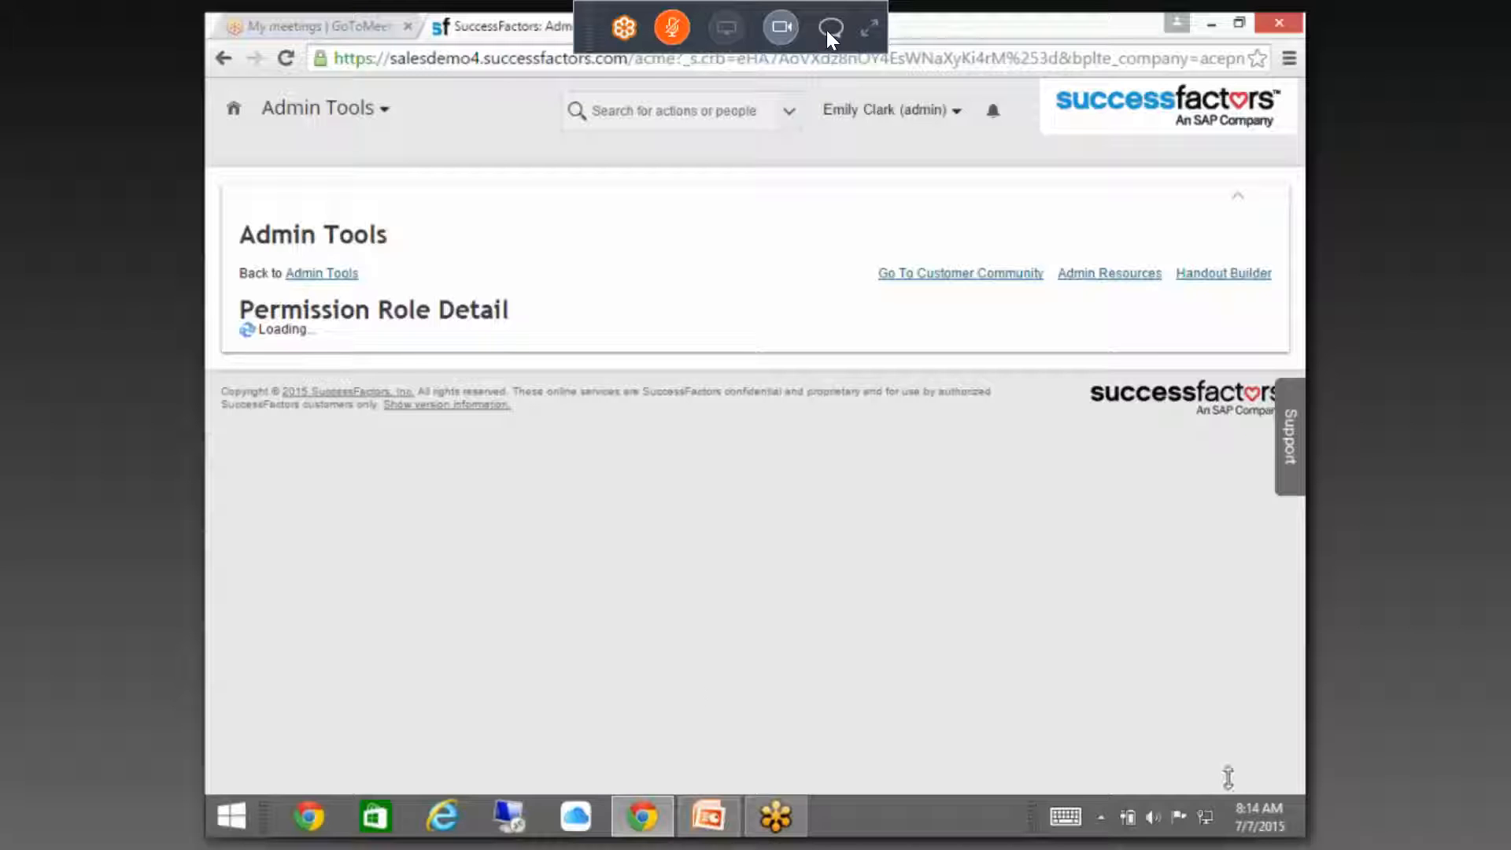
{"action": "left_click", "coordinate": [1259, 811]}
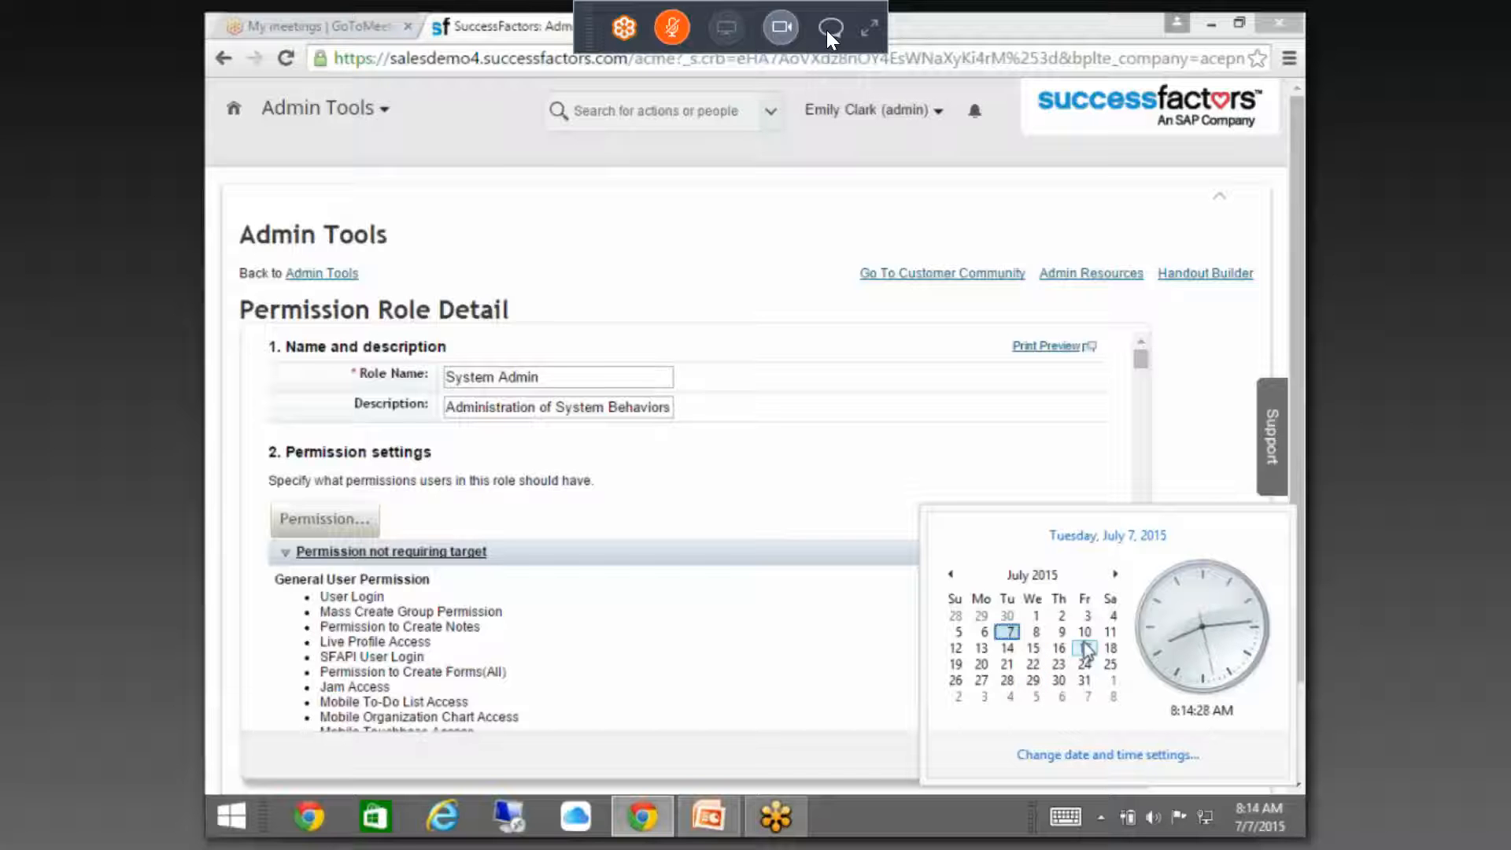
{"action": "left_click", "coordinate": [241, 511]}
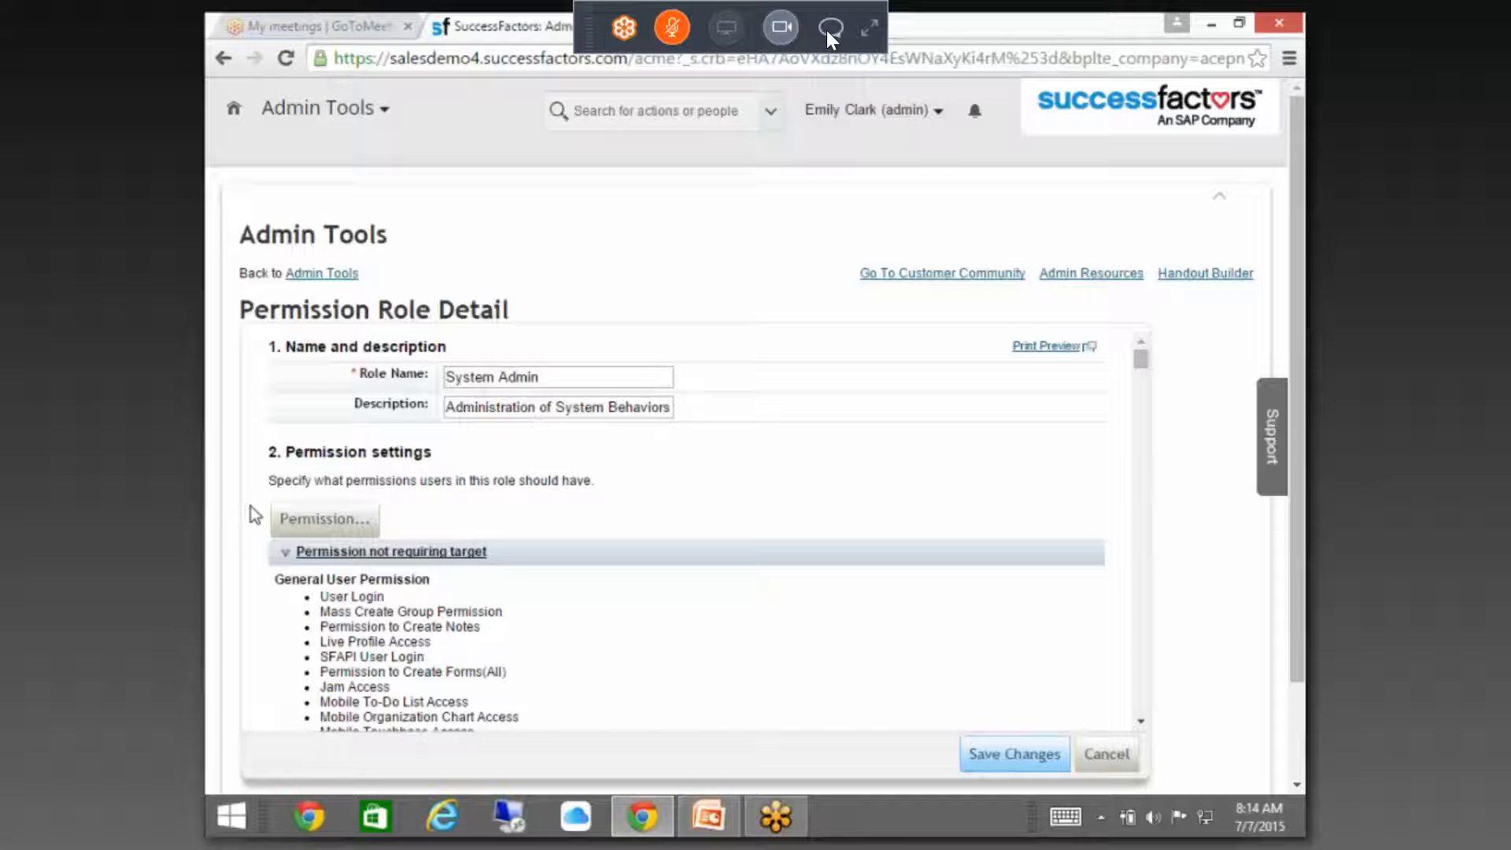
- Open the System Admin role's permission settings and look through the Employee Data permissions
{"action": "left_click", "coordinate": [317, 522]}
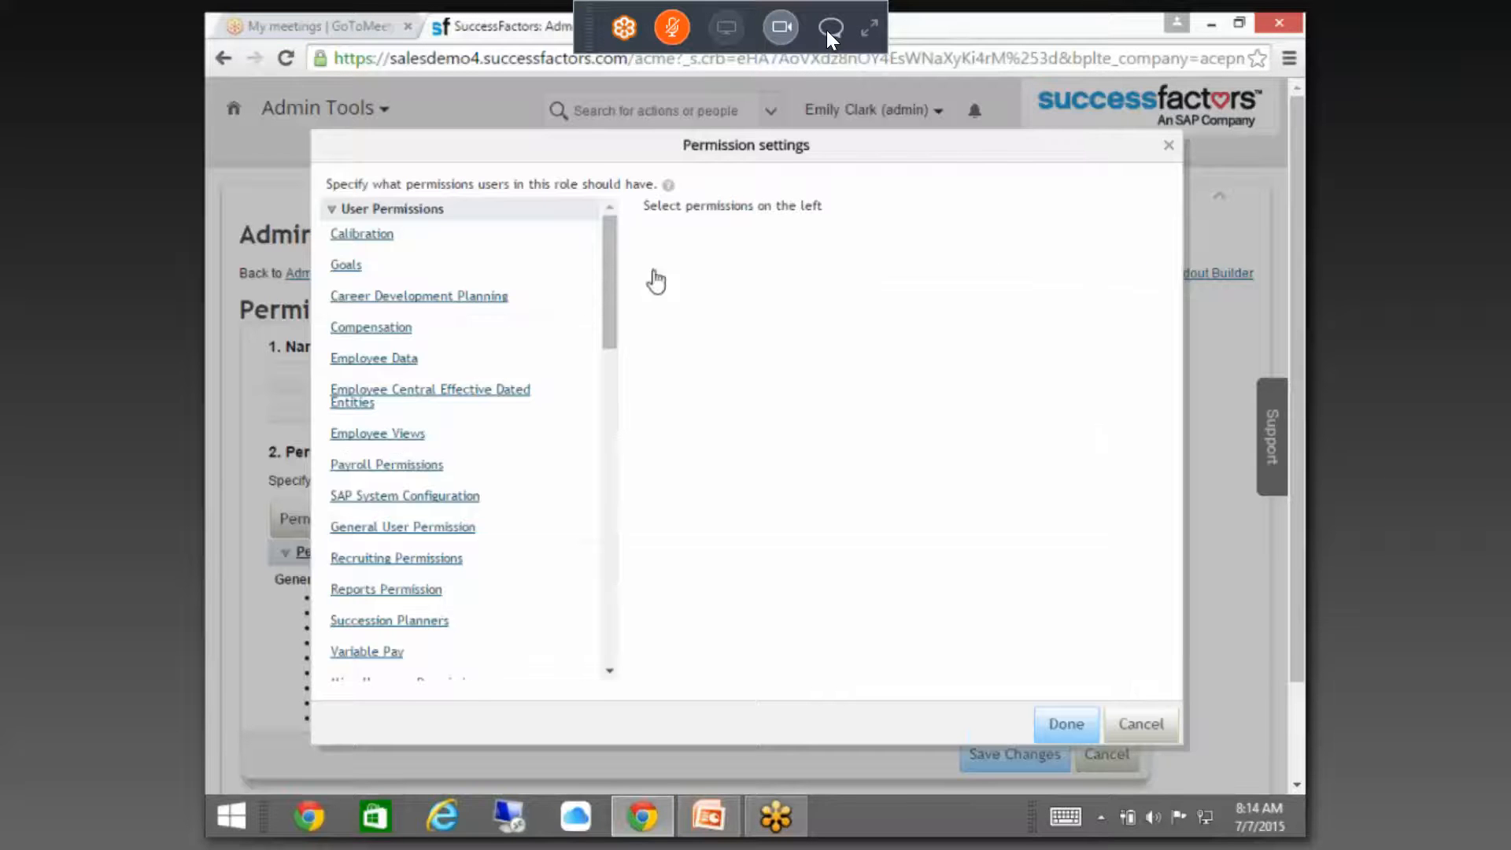
{"action": "left_click", "coordinate": [388, 364]}
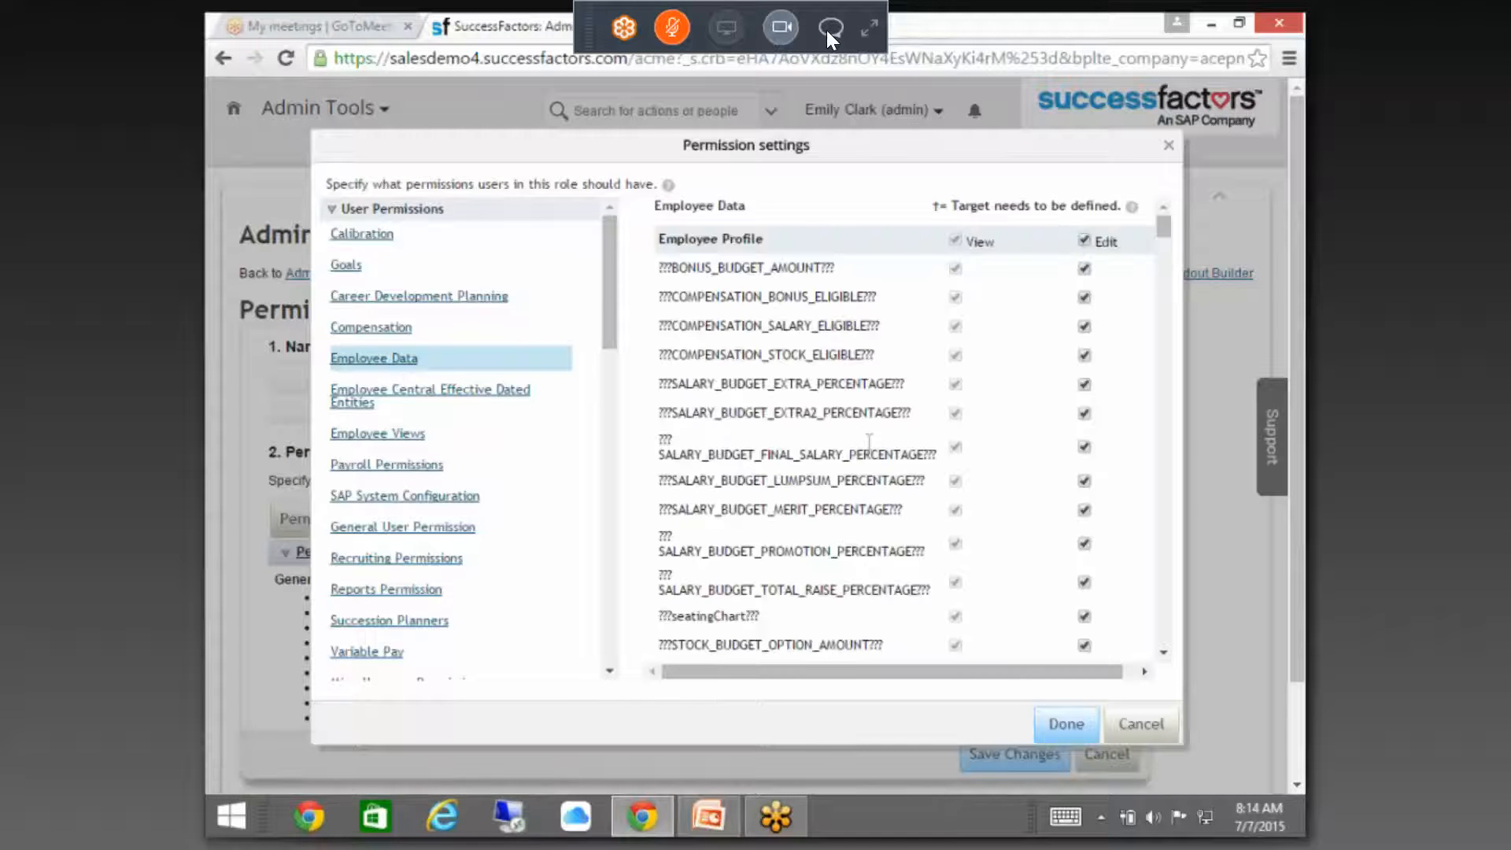
{"action": "scroll", "coordinate": [848, 455], "scroll_direction": "down", "scroll_amount": 10}
{"action": "scroll", "coordinate": [832, 475], "scroll_direction": "down", "scroll_amount": 15}
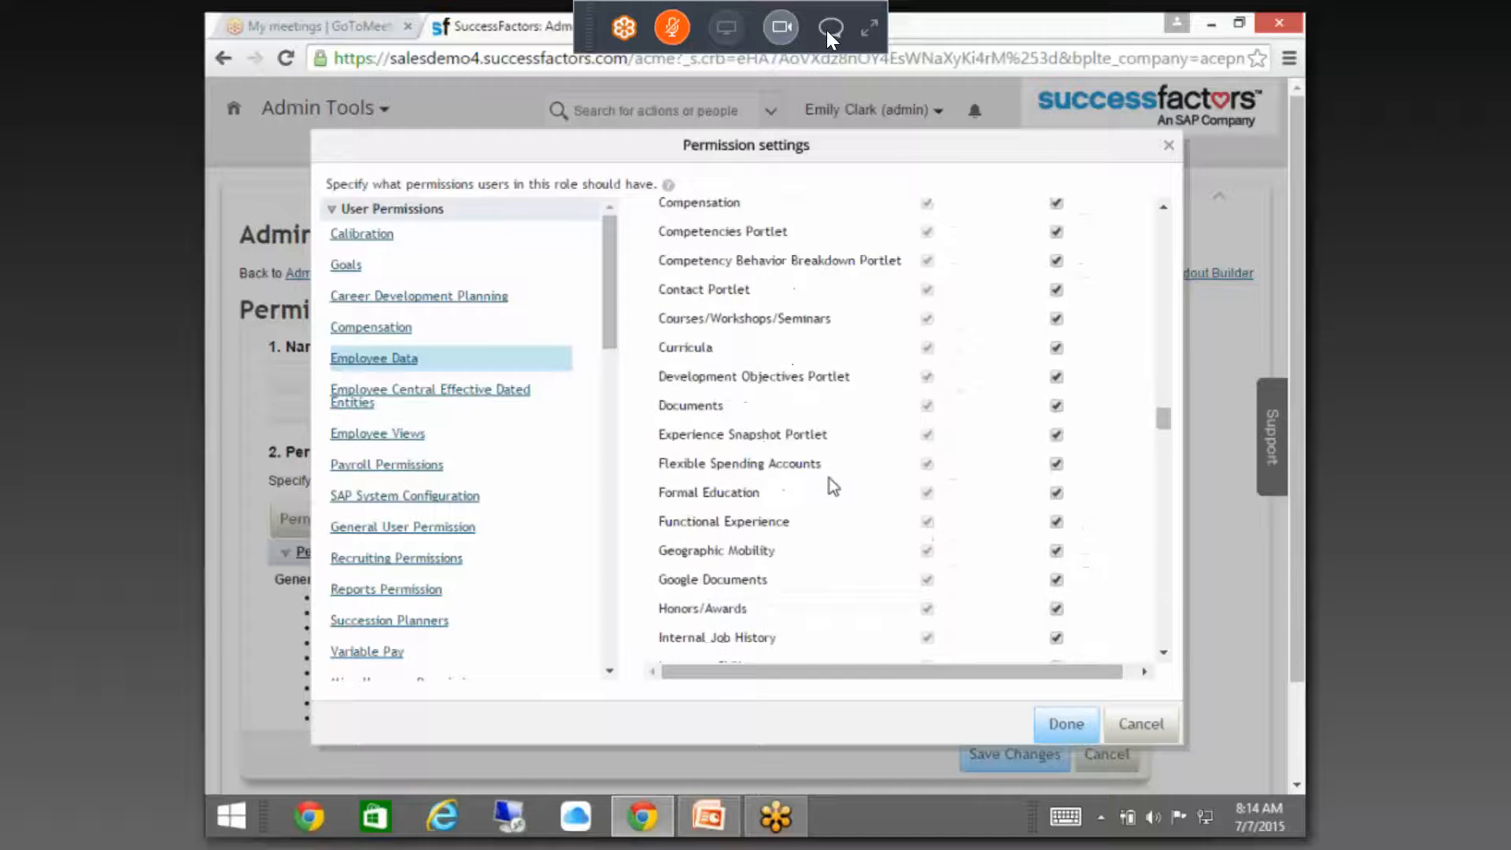
{"action": "scroll", "coordinate": [830, 480], "scroll_direction": "up", "scroll_amount": 5}
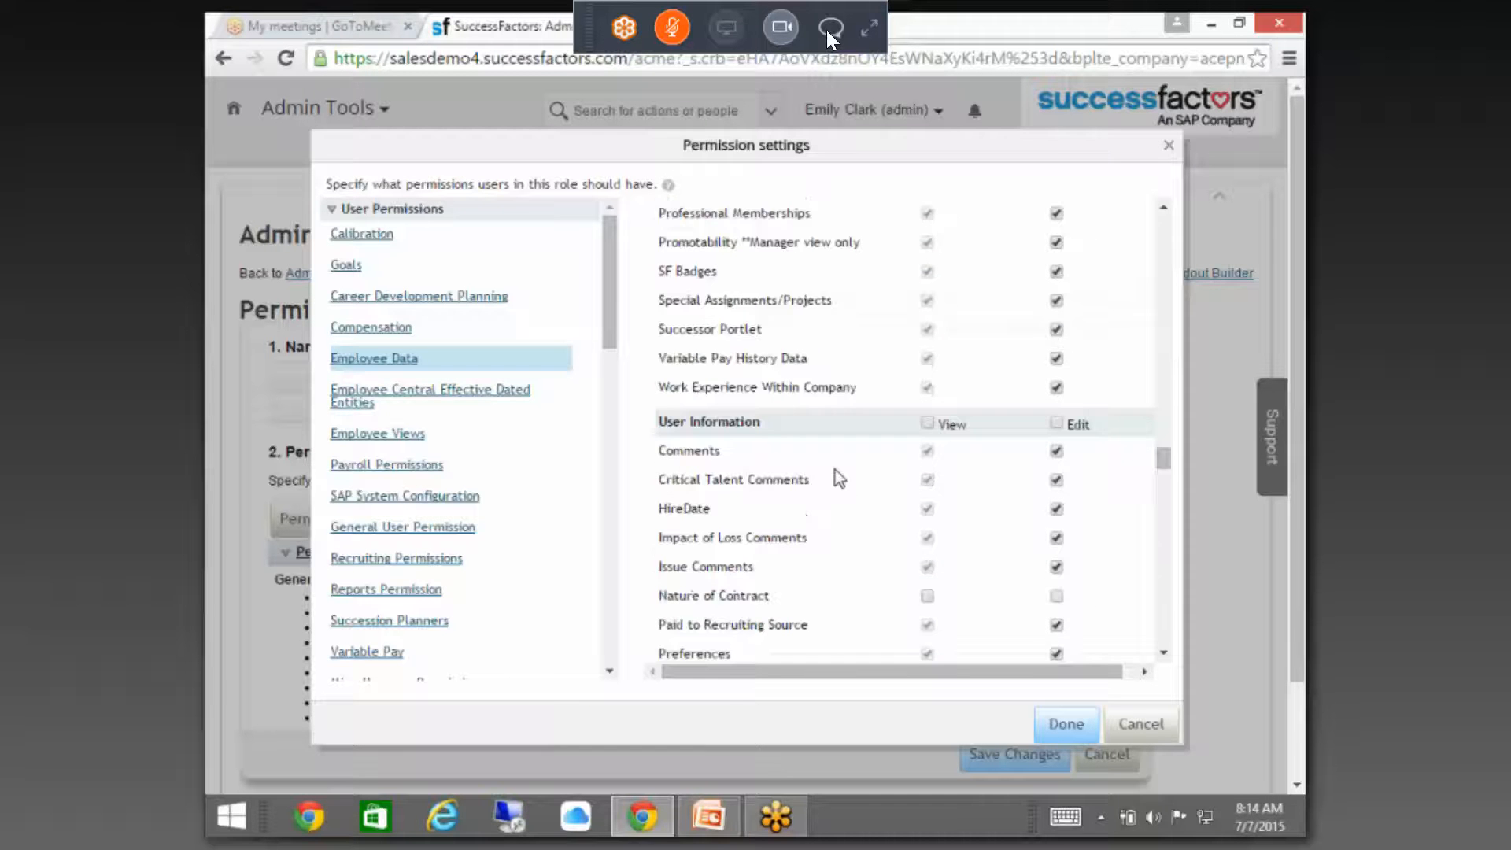
{"action": "scroll", "coordinate": [836, 478], "scroll_direction": "down", "scroll_amount": 7}
{"action": "scroll", "coordinate": [839, 477], "scroll_direction": "down", "scroll_amount": 15}
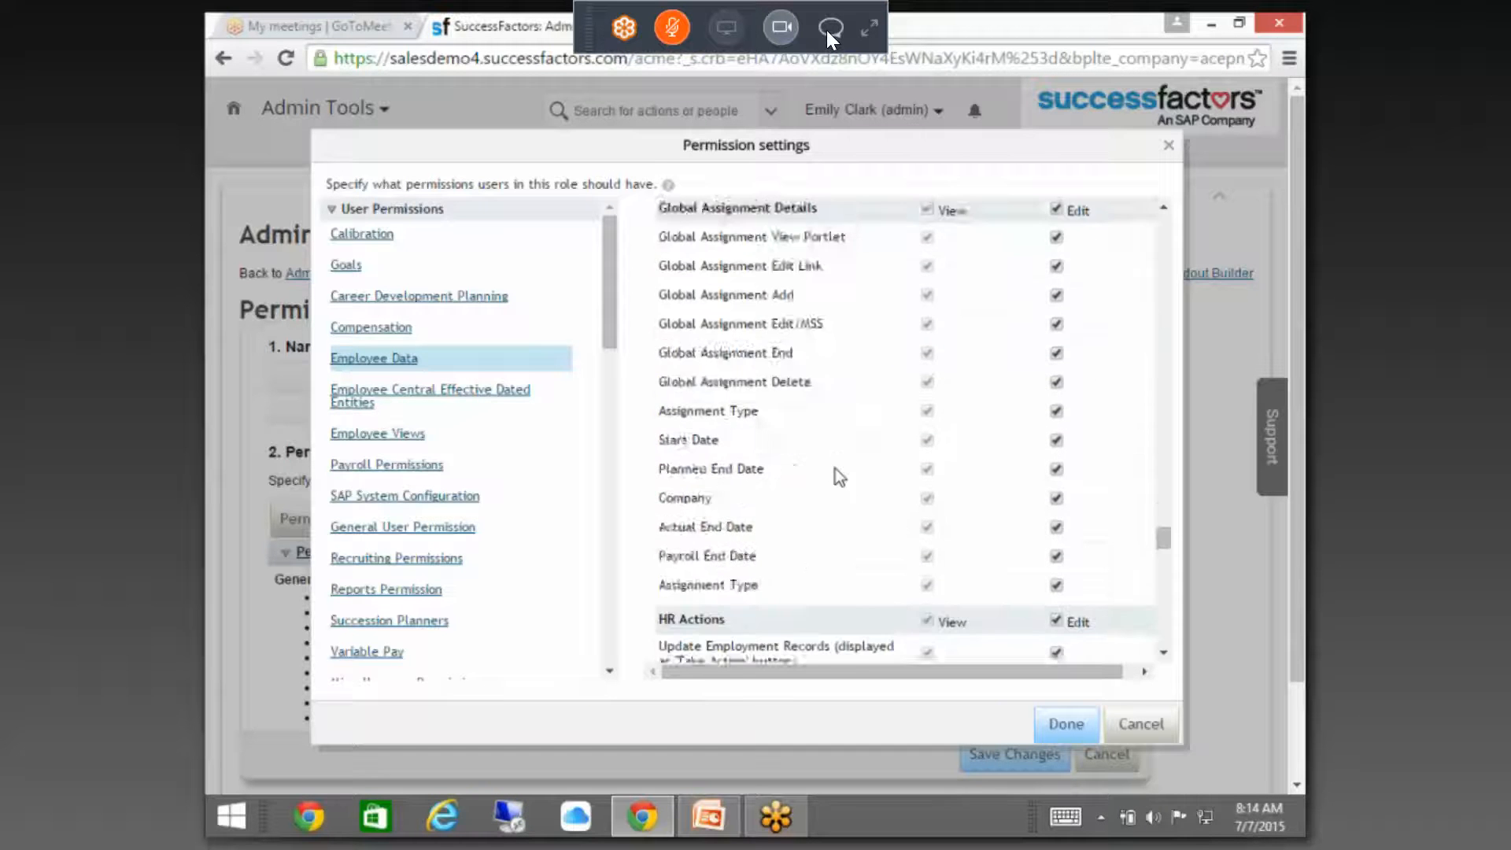
{"action": "scroll", "coordinate": [834, 469], "scroll_direction": "down", "scroll_amount": 5}
{"action": "scroll", "coordinate": [842, 460], "scroll_direction": "up", "scroll_amount": 15}
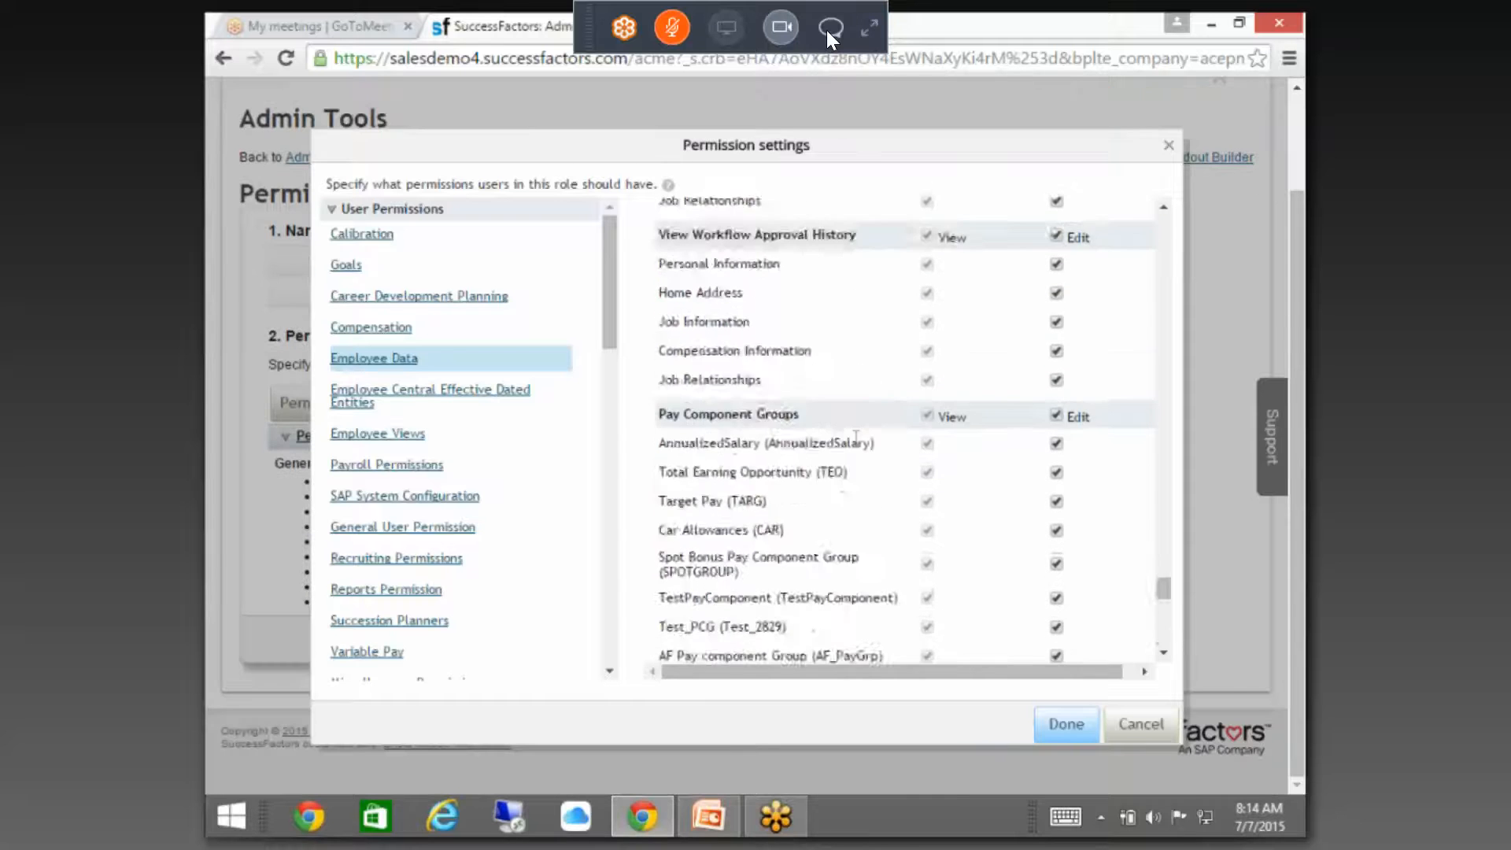
{"action": "scroll", "coordinate": [858, 447], "scroll_direction": "up", "scroll_amount": 15}
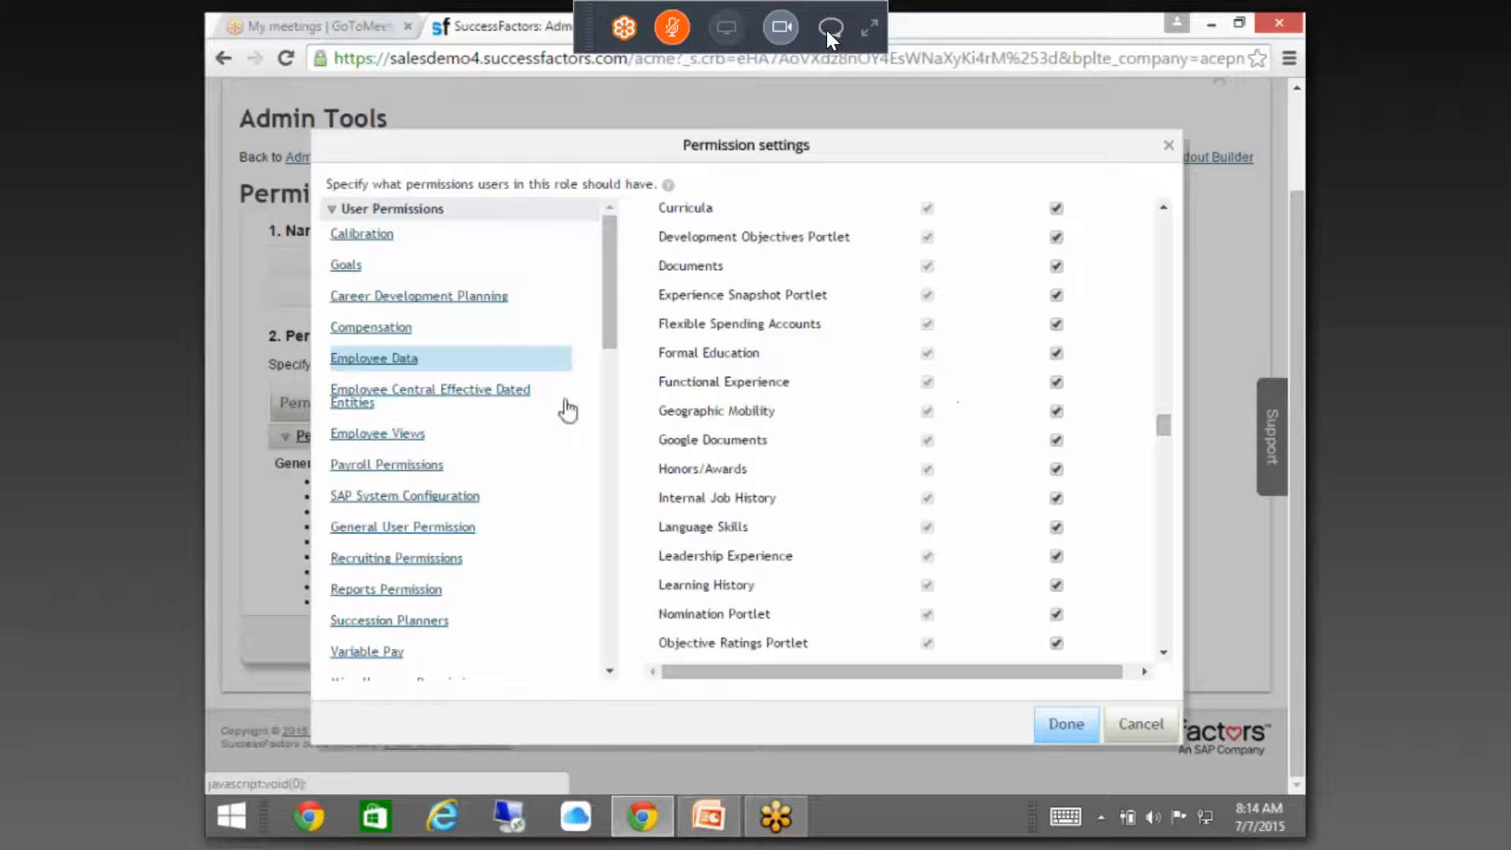
- Open the Employee Central Effective Dated Entities permissions and examine the country-specific fields through Home Address and Dependents
{"action": "left_click", "coordinate": [450, 393]}
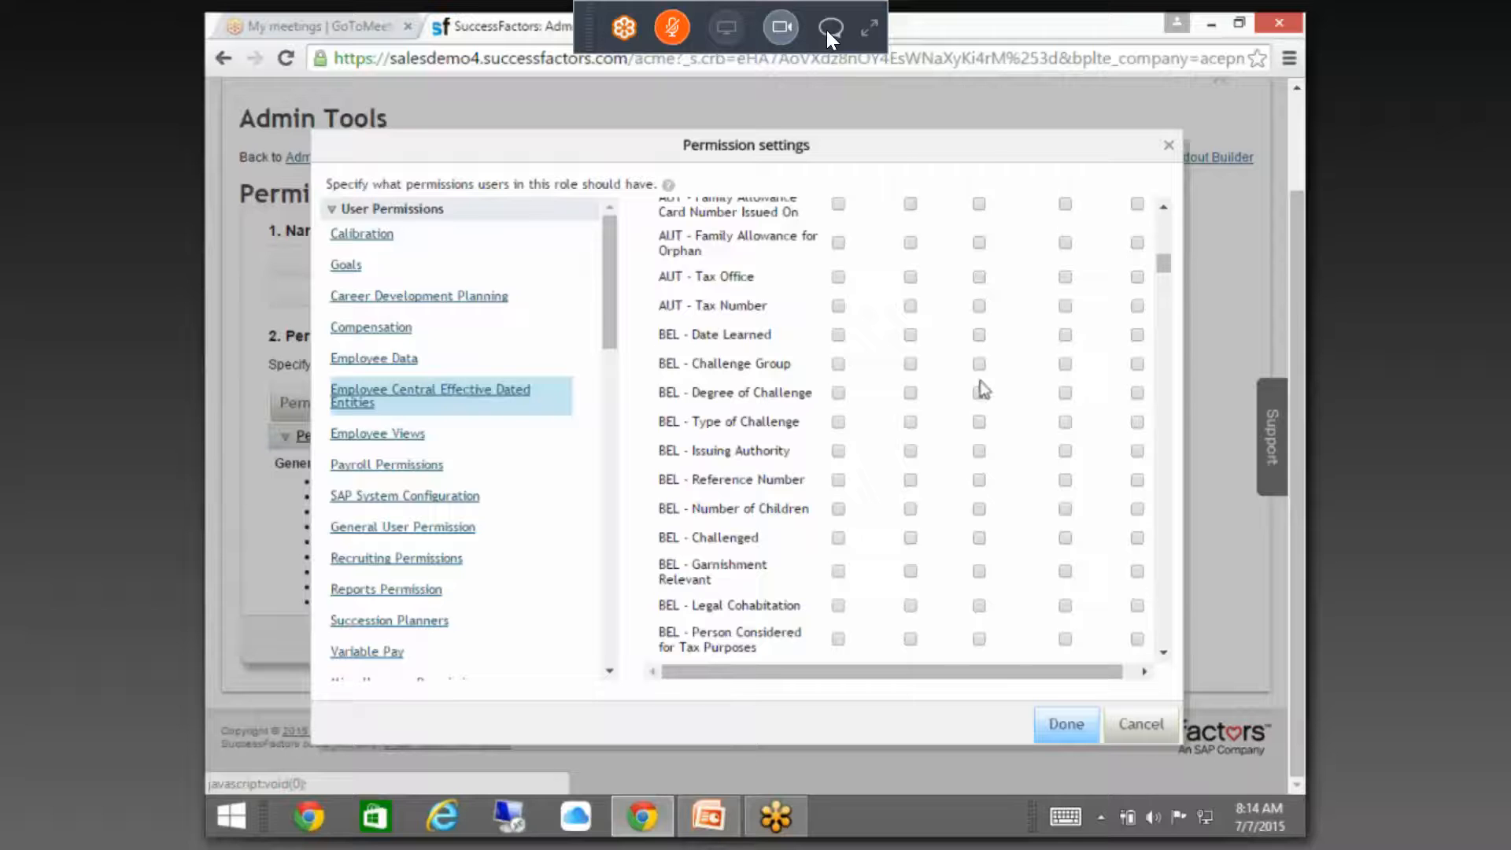
{"action": "scroll", "coordinate": [1147, 299], "scroll_direction": "up", "scroll_amount": 10}
{"action": "scroll", "coordinate": [1148, 299], "scroll_direction": "up", "scroll_amount": 5}
{"action": "scroll", "coordinate": [1117, 334], "scroll_direction": "down", "scroll_amount": 10}
{"action": "scroll", "coordinate": [1117, 334], "scroll_direction": "down", "scroll_amount": 15}
{"action": "scroll", "coordinate": [1109, 339], "scroll_direction": "down", "scroll_amount": 15}
{"action": "scroll", "coordinate": [1109, 339], "scroll_direction": "down", "scroll_amount": 15}
{"action": "scroll", "coordinate": [1037, 418], "scroll_direction": "down", "scroll_amount": 15}
{"action": "scroll", "coordinate": [1033, 421], "scroll_direction": "down", "scroll_amount": 15}
{"action": "scroll", "coordinate": [1033, 421], "scroll_direction": "down", "scroll_amount": 15}
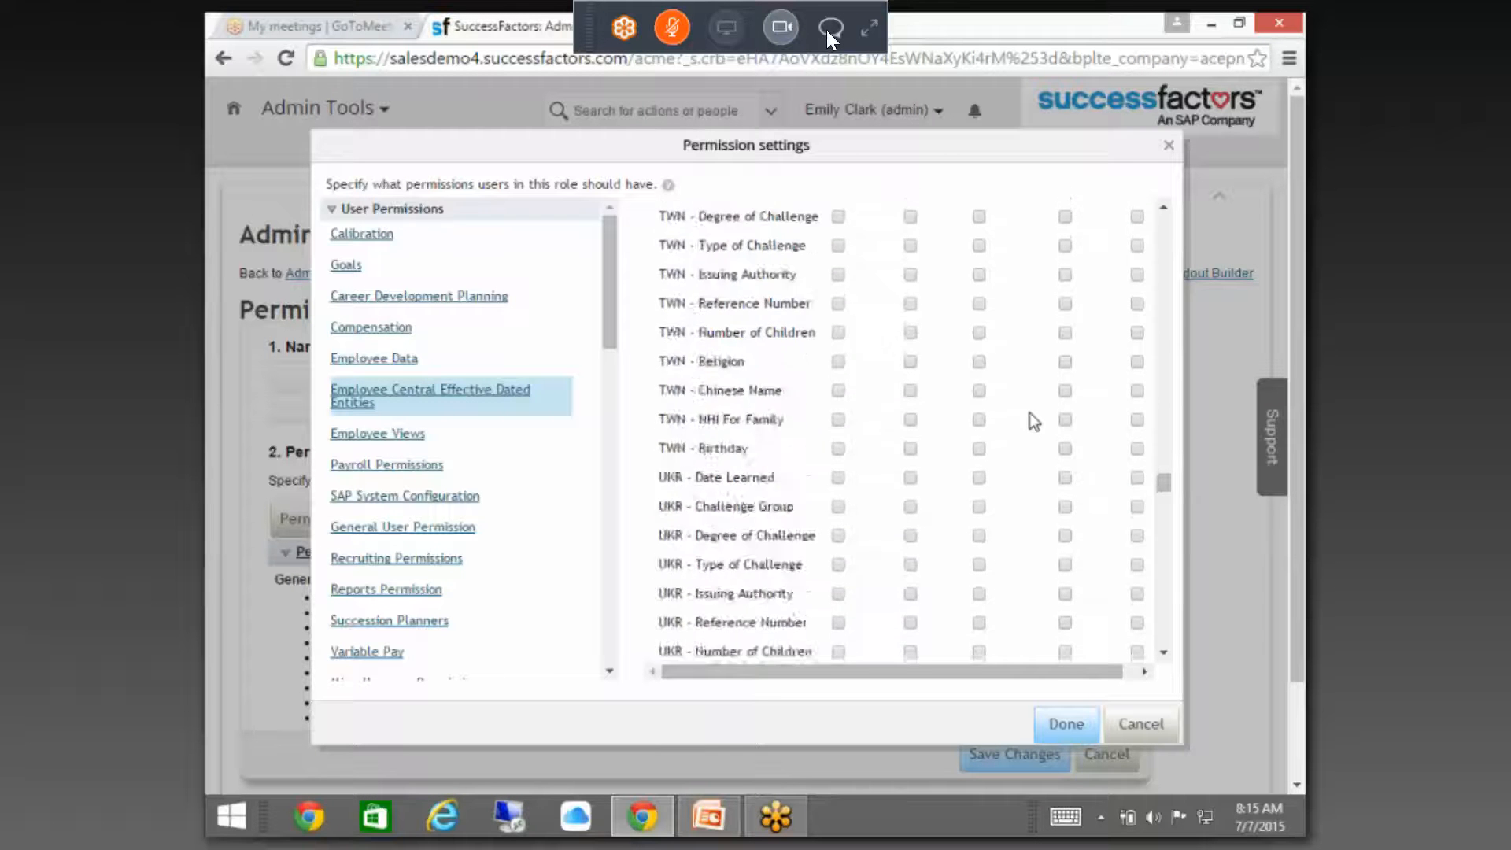
{"action": "scroll", "coordinate": [1033, 421], "scroll_direction": "down", "scroll_amount": 8}
{"action": "scroll", "coordinate": [1033, 421], "scroll_direction": "up", "scroll_amount": 3}
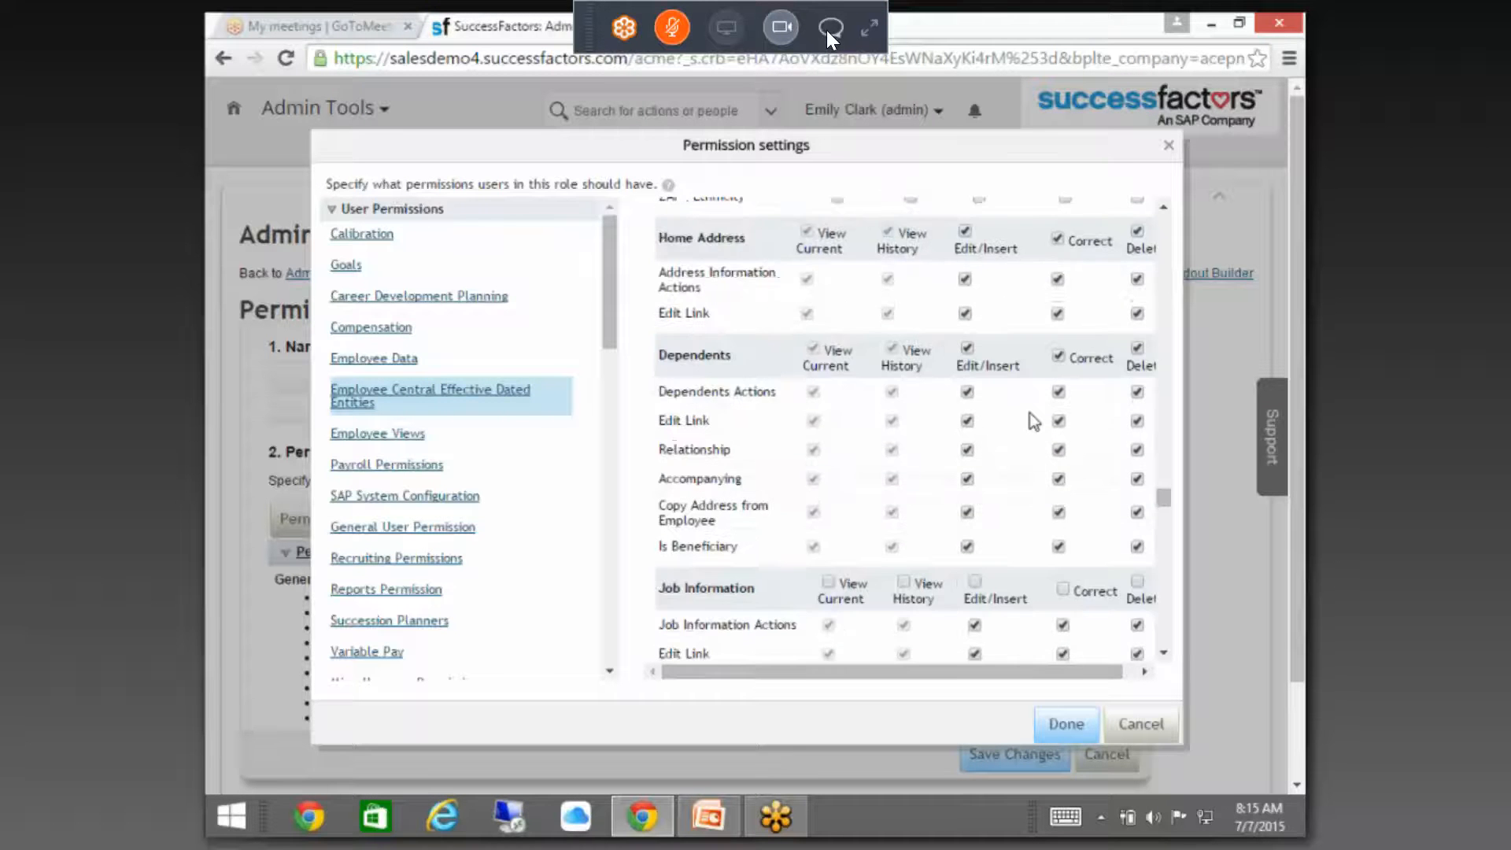
{"action": "scroll", "coordinate": [1033, 421], "scroll_direction": "up", "scroll_amount": 1}
- Review the Job Information, Compensation Information and Job Relationships permissions, then close the permission settings without applying changes
{"action": "scroll", "coordinate": [1034, 421], "scroll_direction": "down", "scroll_amount": 10}
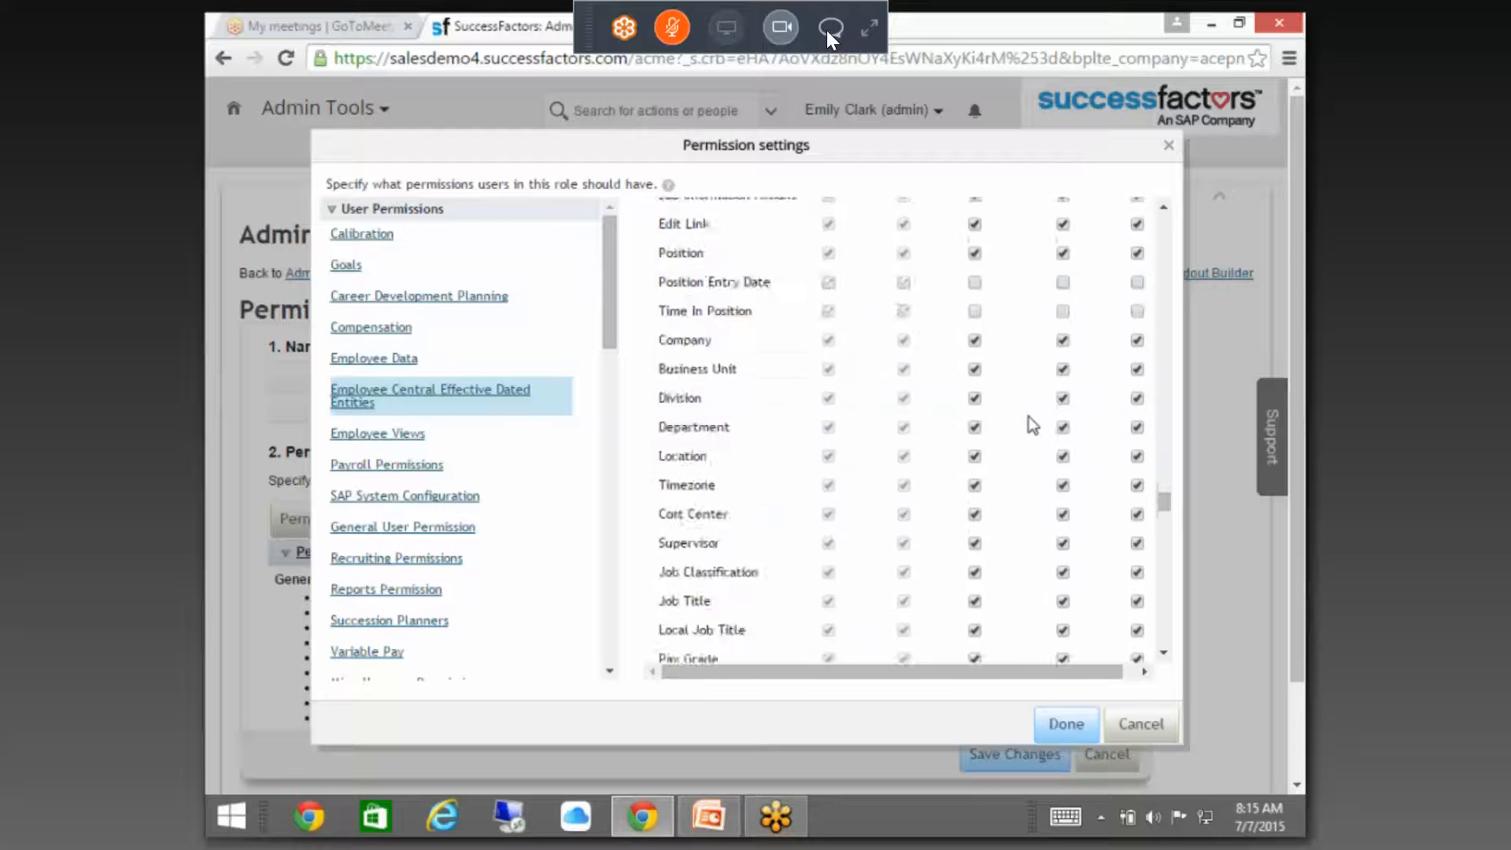
{"action": "scroll", "coordinate": [1026, 417], "scroll_direction": "down", "scroll_amount": 20}
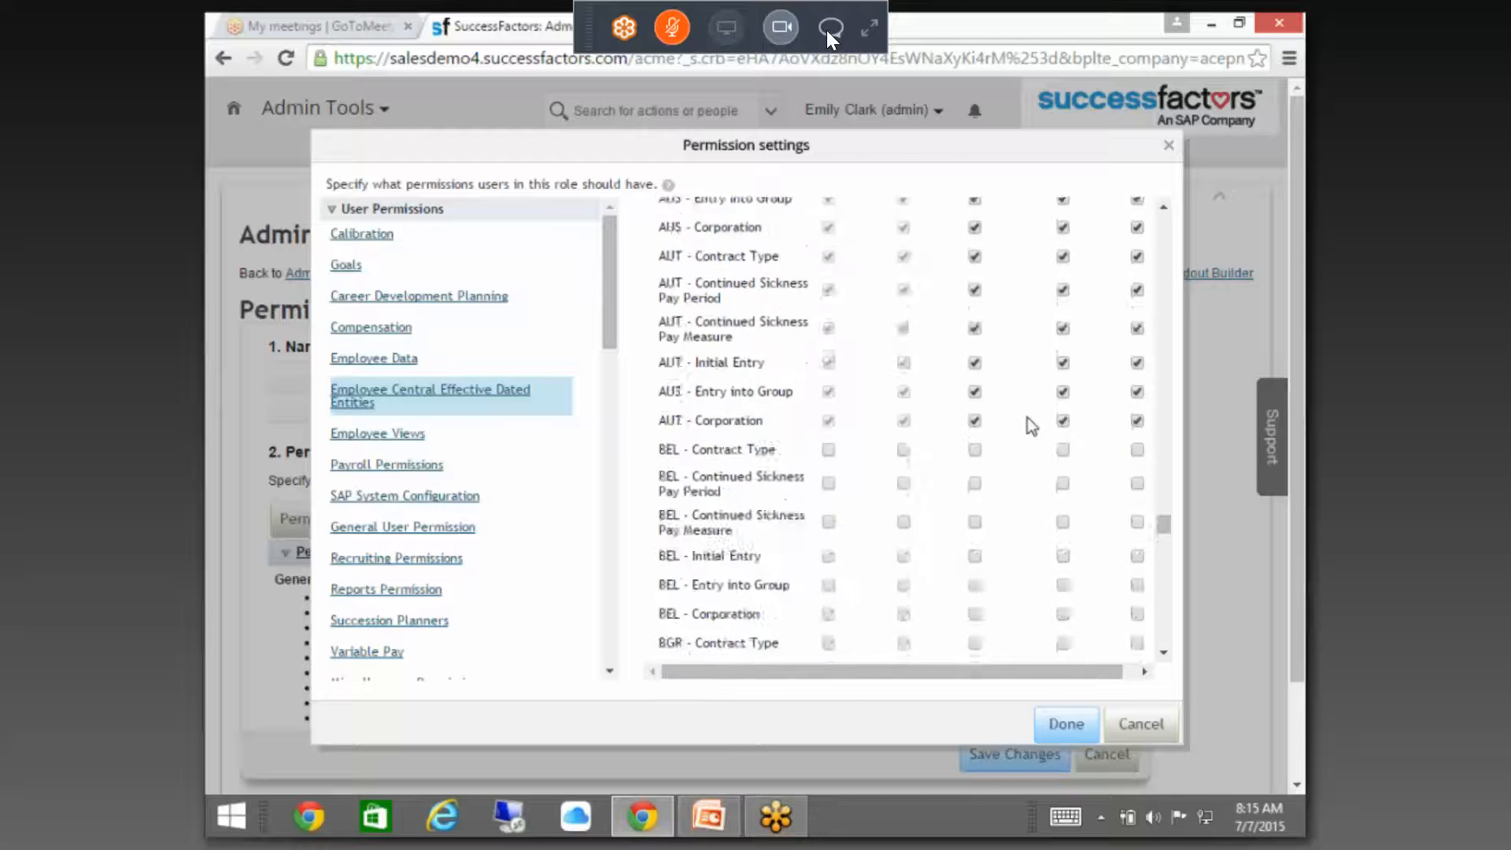
{"action": "scroll", "coordinate": [1017, 428], "scroll_direction": "down", "scroll_amount": 12}
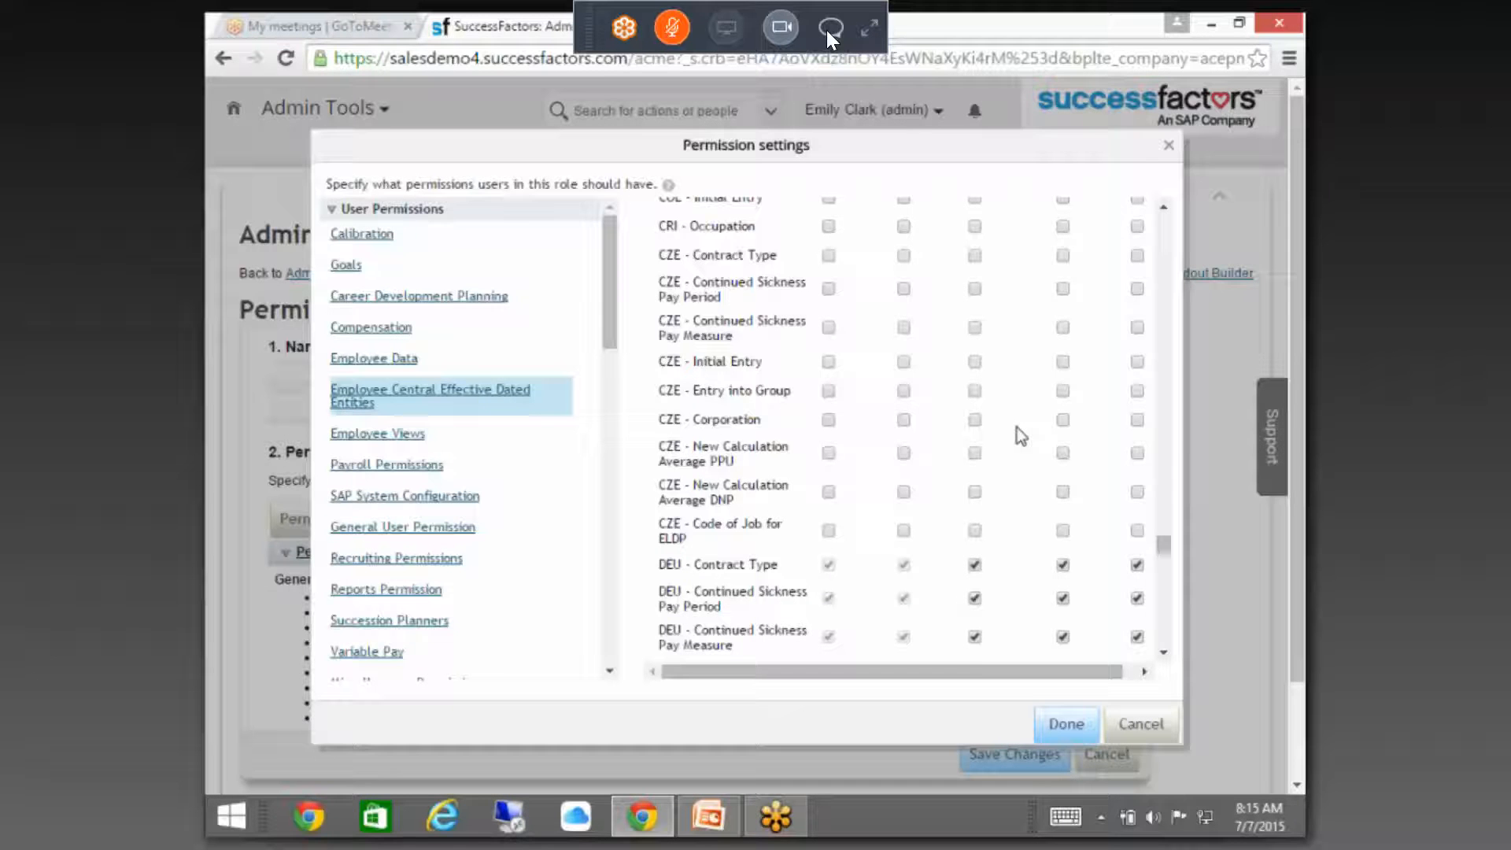
{"action": "scroll", "coordinate": [1020, 436], "scroll_direction": "down", "scroll_amount": 5}
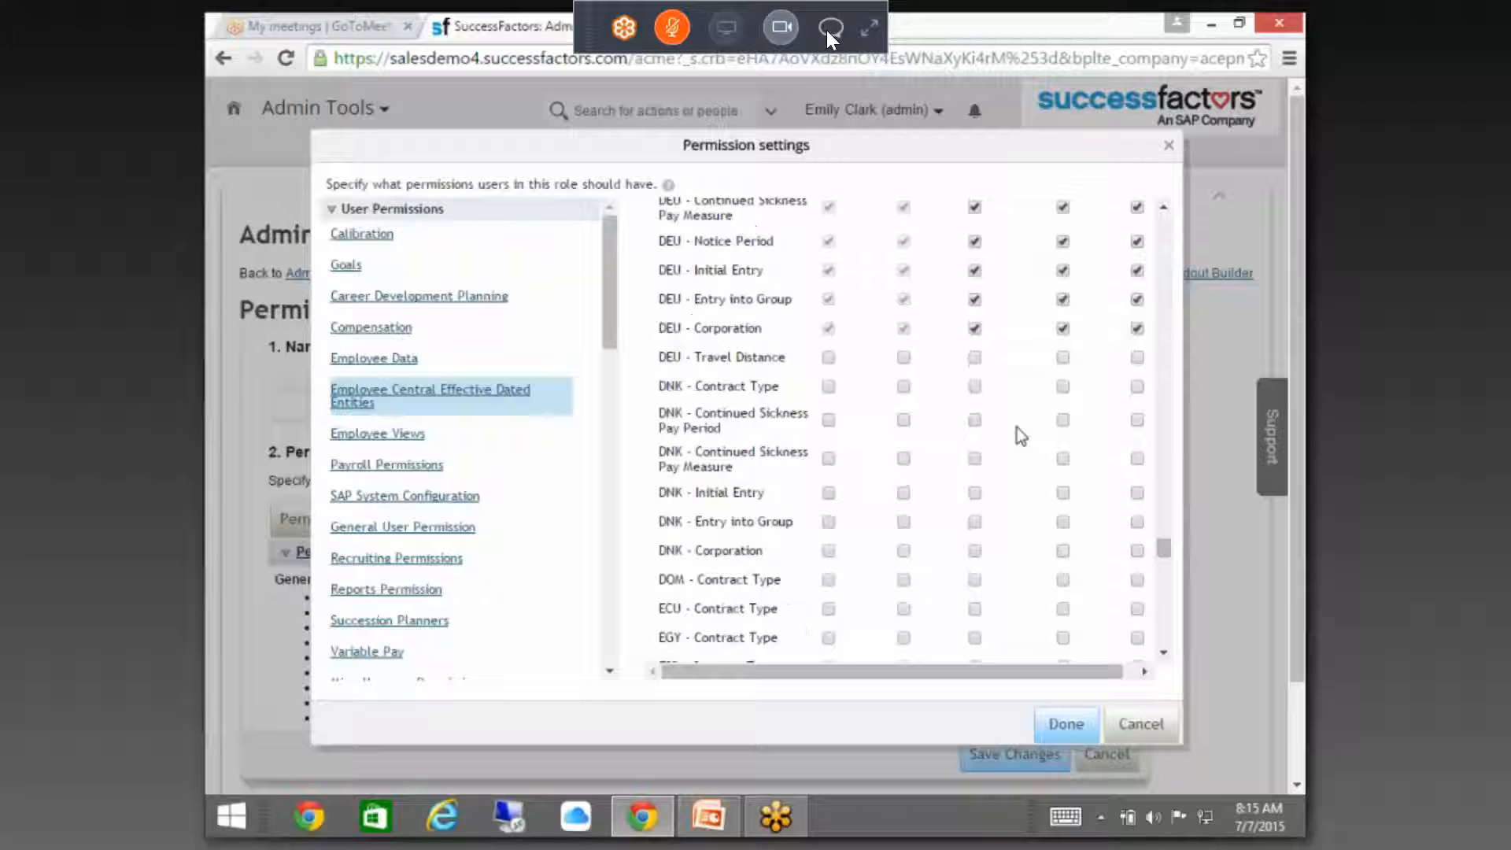
{"action": "scroll", "coordinate": [1017, 429], "scroll_direction": "down", "scroll_amount": 4}
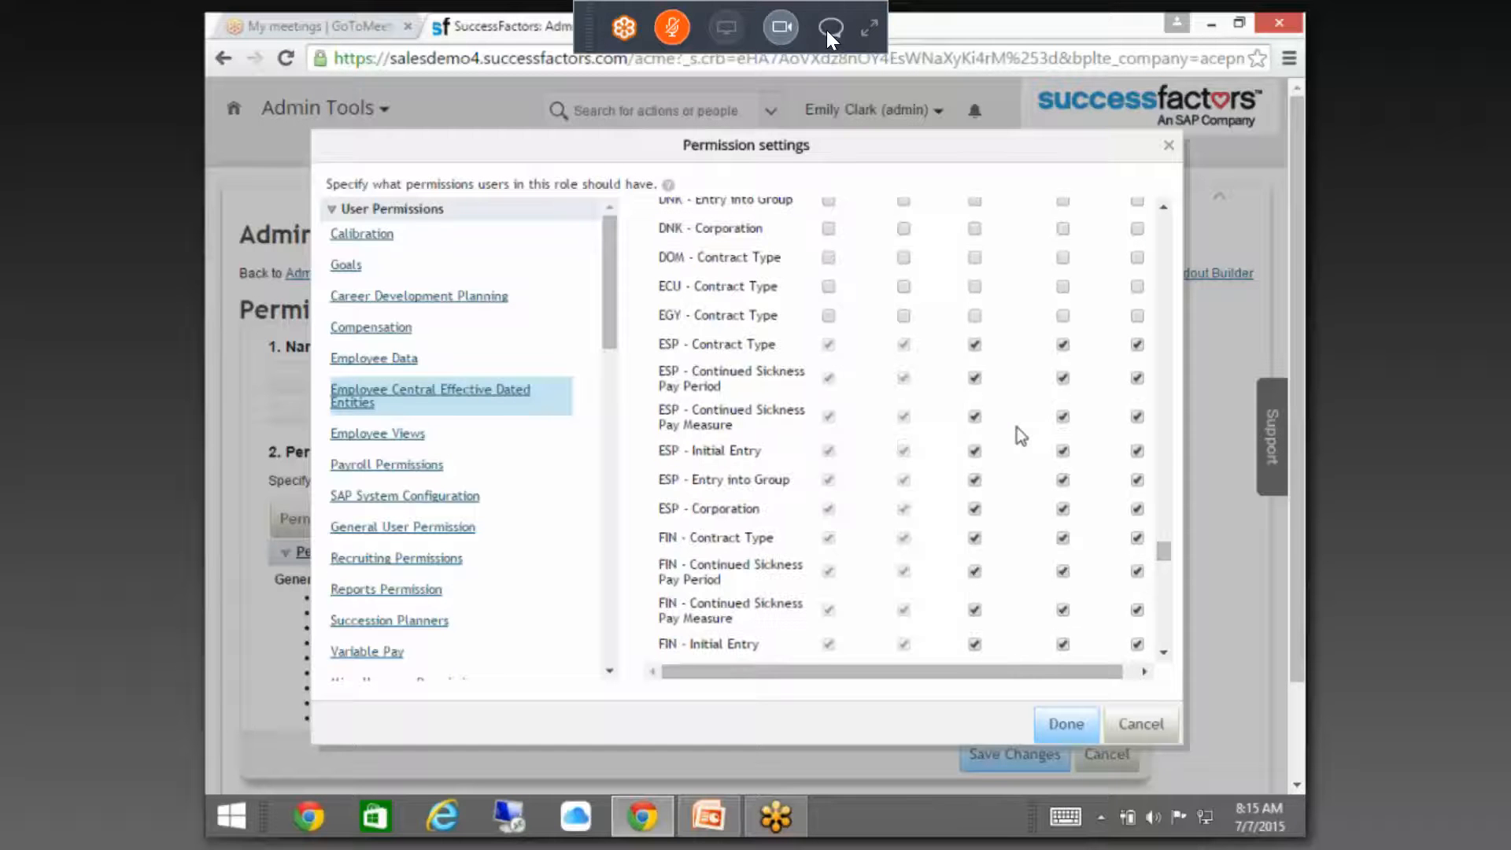
{"action": "scroll", "coordinate": [1021, 435], "scroll_direction": "down", "scroll_amount": 10}
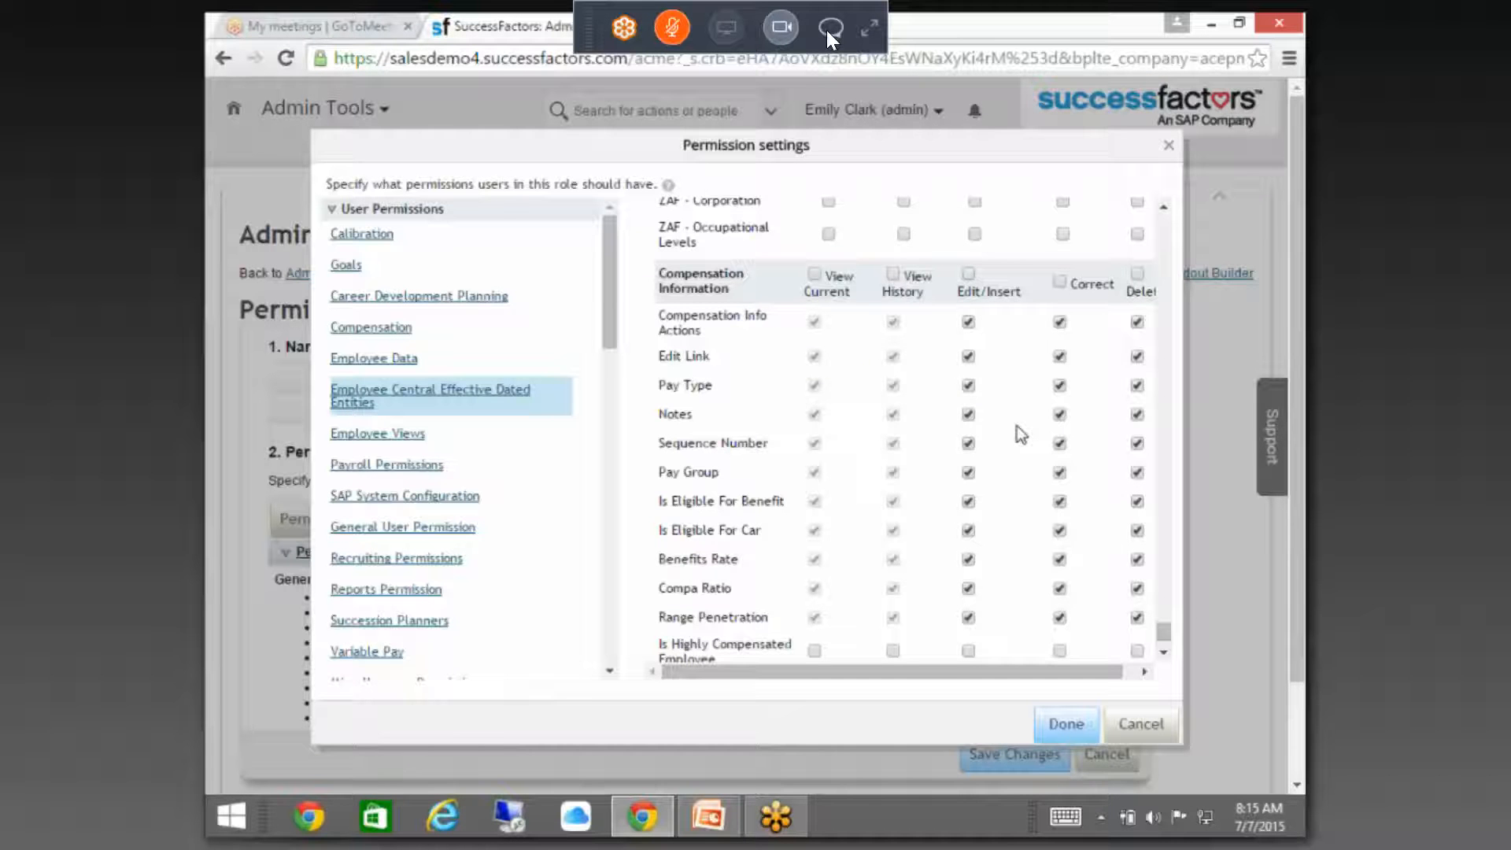
{"action": "scroll", "coordinate": [1020, 435], "scroll_direction": "down", "scroll_amount": 4}
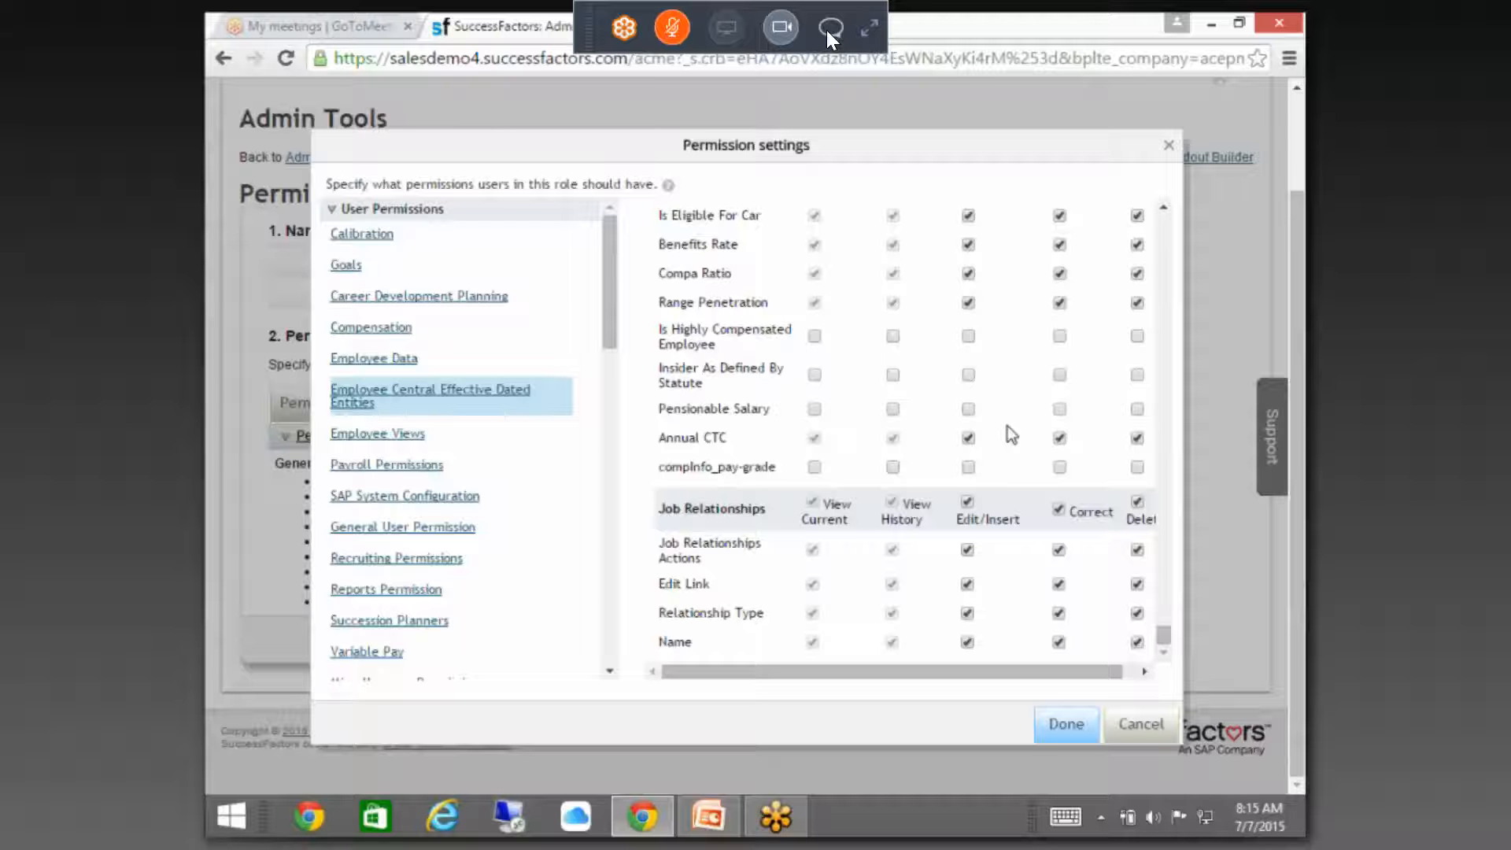
{"action": "left_click_drag", "start_coordinate": [1163, 634], "coordinate": [1191, 207]}
{"action": "left_click", "coordinate": [1145, 724]}
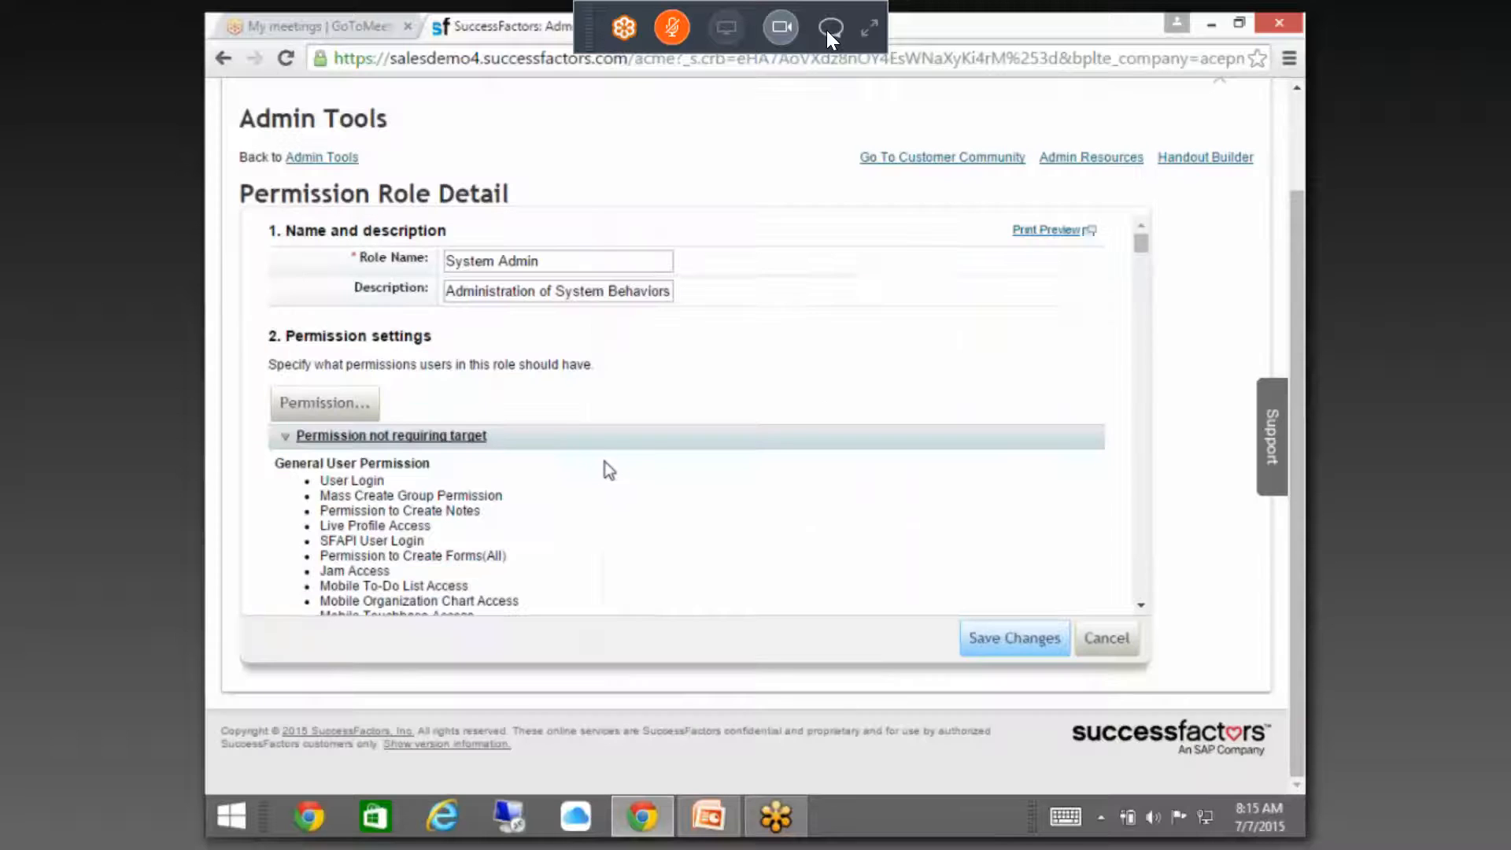
- Search the System Admin role's detail page for "age" and look through the matches in the permission list
{"action": "key", "text": "ctrl+f"}
{"action": "type", "text": "ag"}
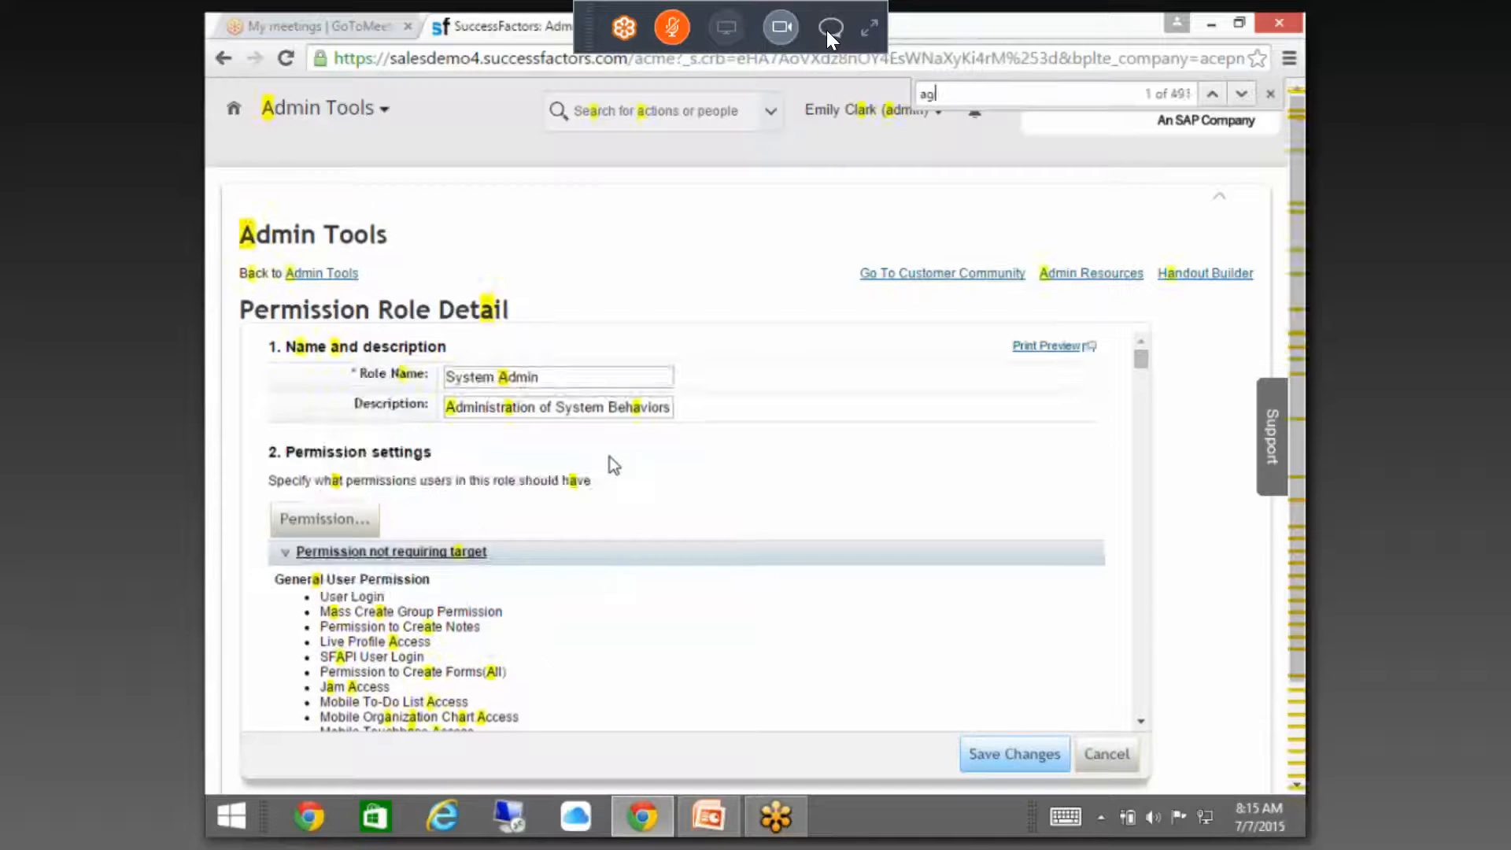
{"action": "type", "text": "e"}
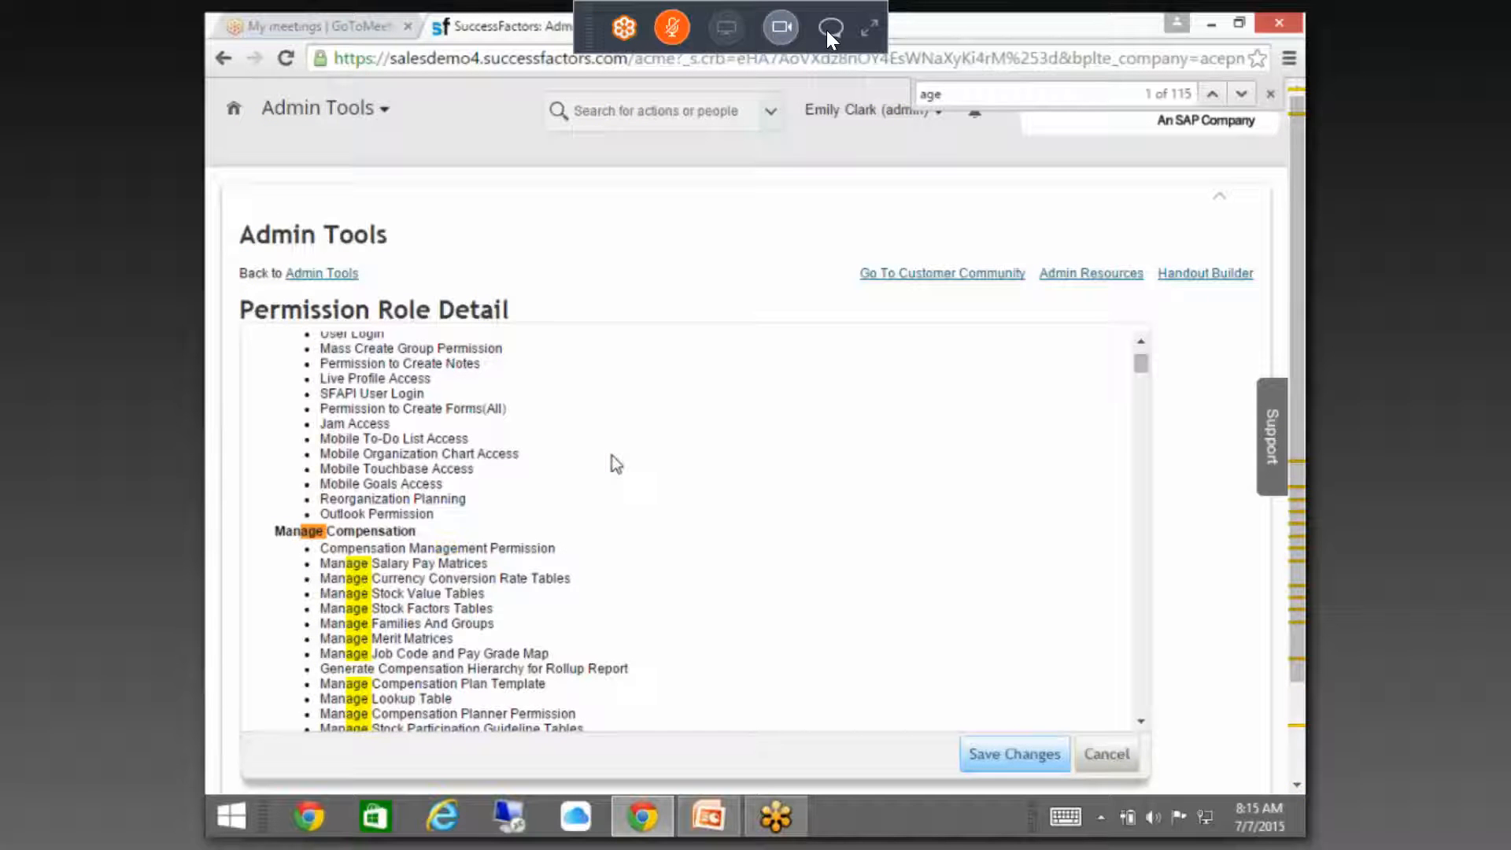
{"action": "scroll", "coordinate": [615, 466], "scroll_direction": "down", "scroll_amount": 10}
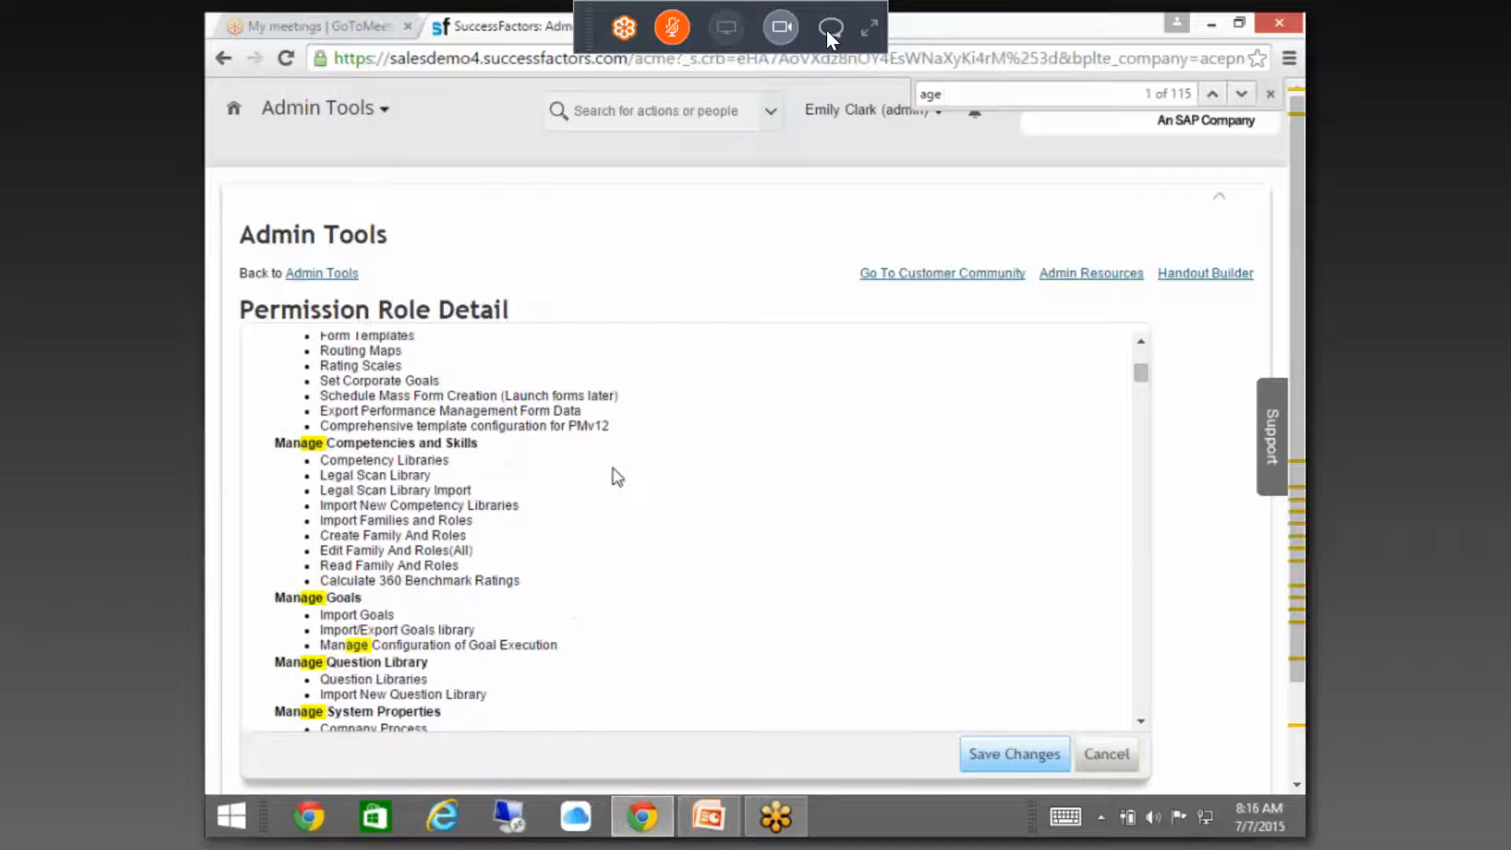
{"action": "scroll", "coordinate": [615, 472], "scroll_direction": "down", "scroll_amount": 3}
{"action": "scroll", "coordinate": [614, 472], "scroll_direction": "up", "scroll_amount": 15}
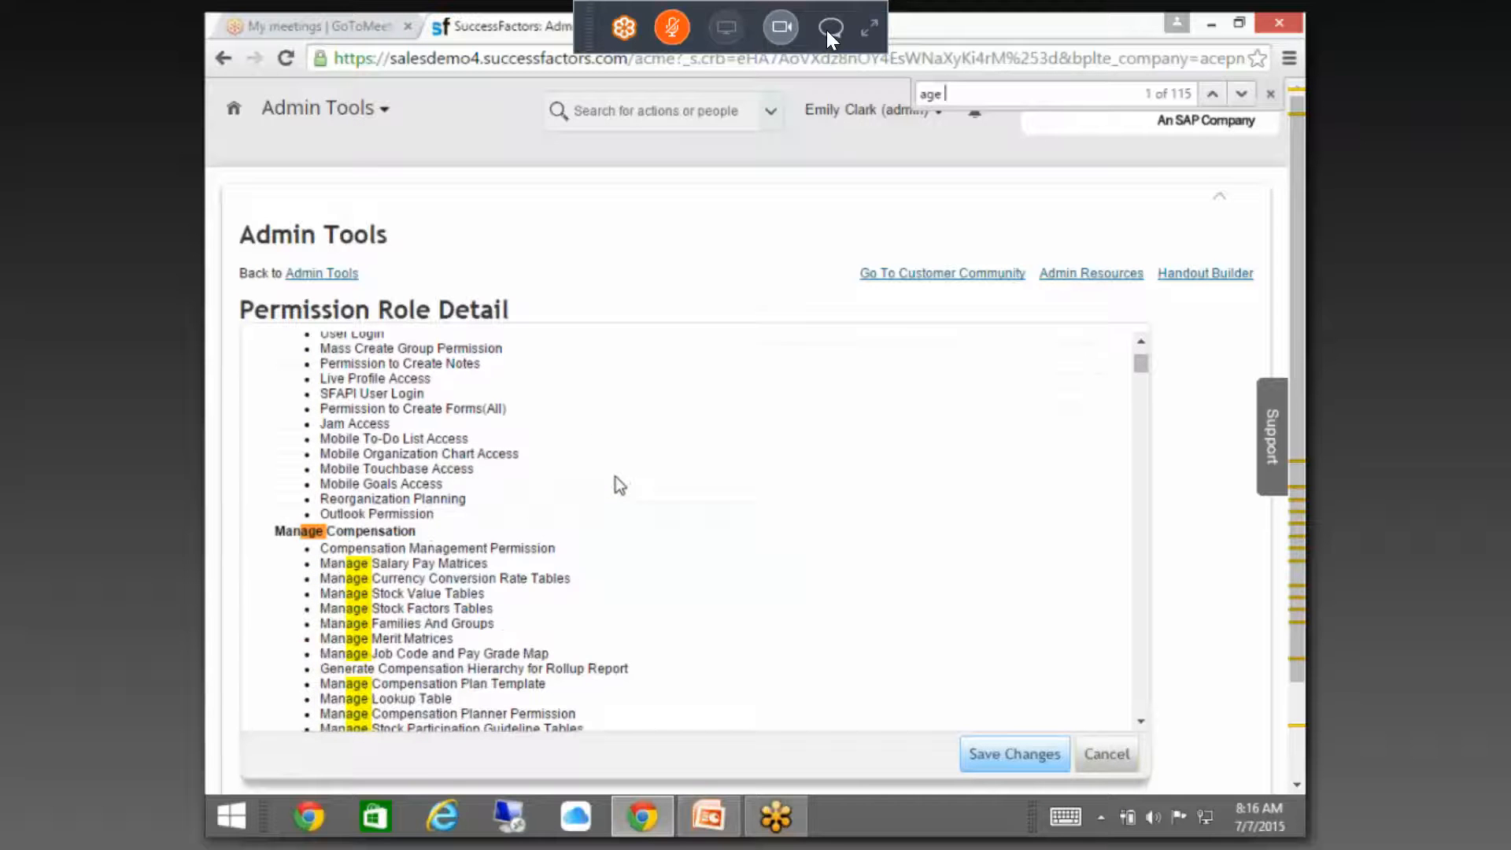
{"action": "scroll", "coordinate": [620, 485], "scroll_direction": "up", "scroll_amount": 3}
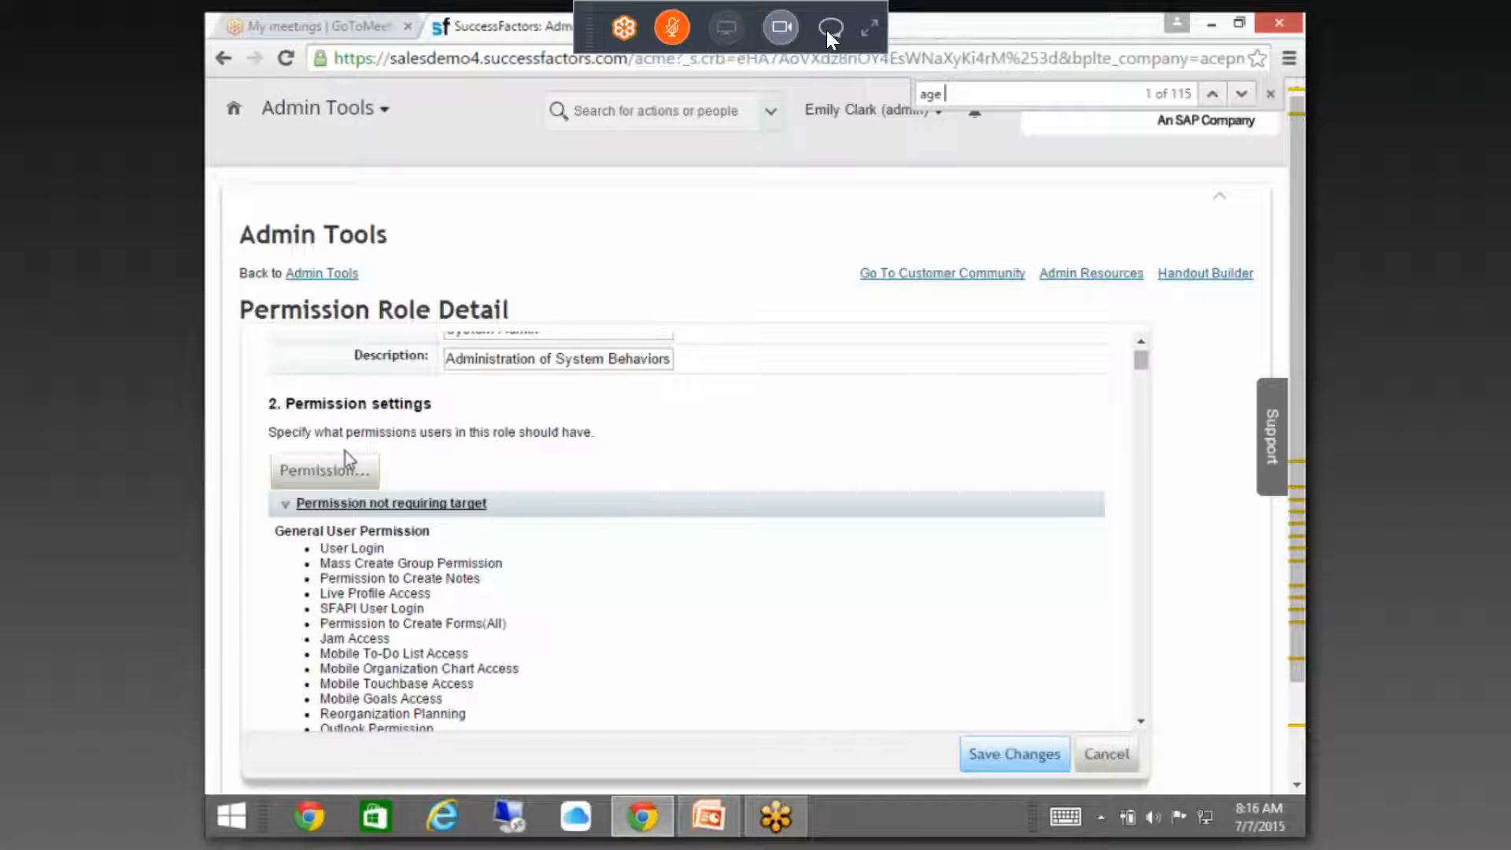
- Reopen the role's permission settings and grant View and Edit on all User Information fields under Employee Data
{"action": "left_click", "coordinate": [347, 471]}
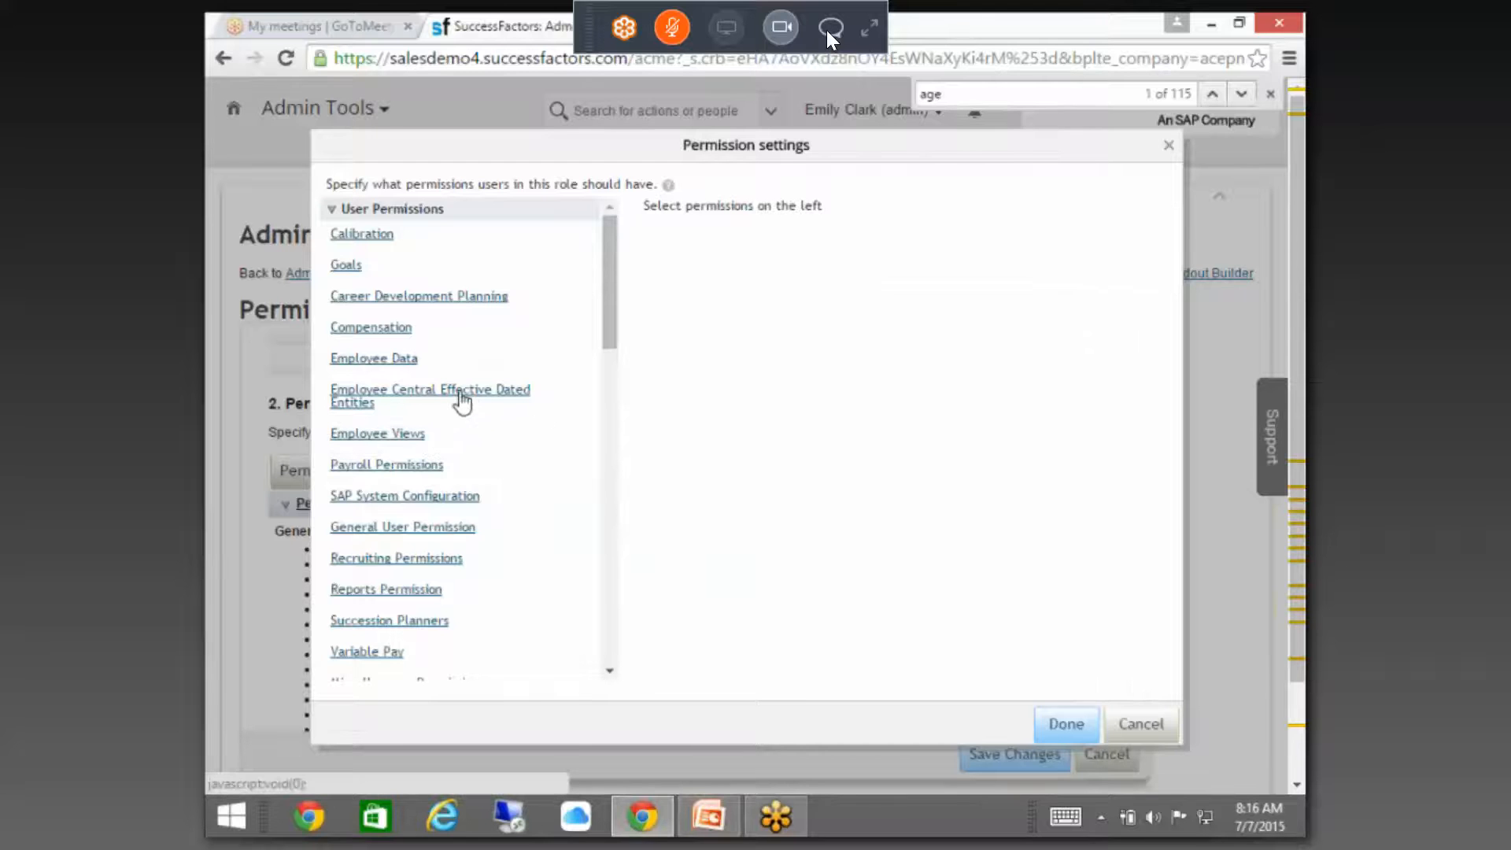
{"action": "left_click", "coordinate": [393, 358]}
{"action": "left_click_drag", "start_coordinate": [1166, 228], "coordinate": [999, 428]}
{"action": "left_click", "coordinate": [927, 409]}
{"action": "left_click", "coordinate": [1056, 409]}
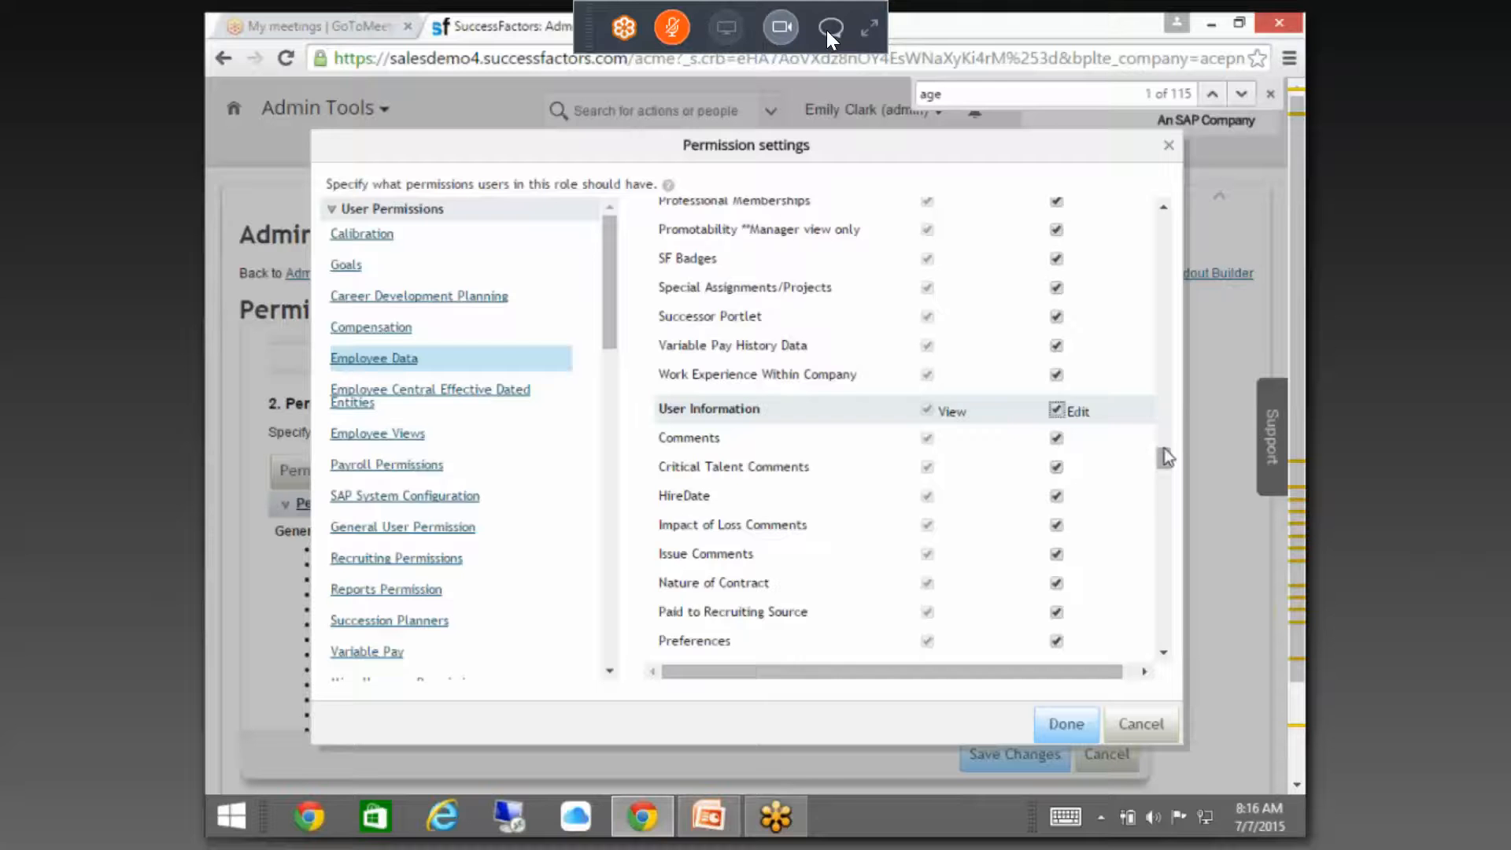
- Grant View and Edit on all HR Information and Employment Details fields in the Employee Data permissions
{"action": "left_click_drag", "start_coordinate": [1161, 461], "coordinate": [1166, 481]}
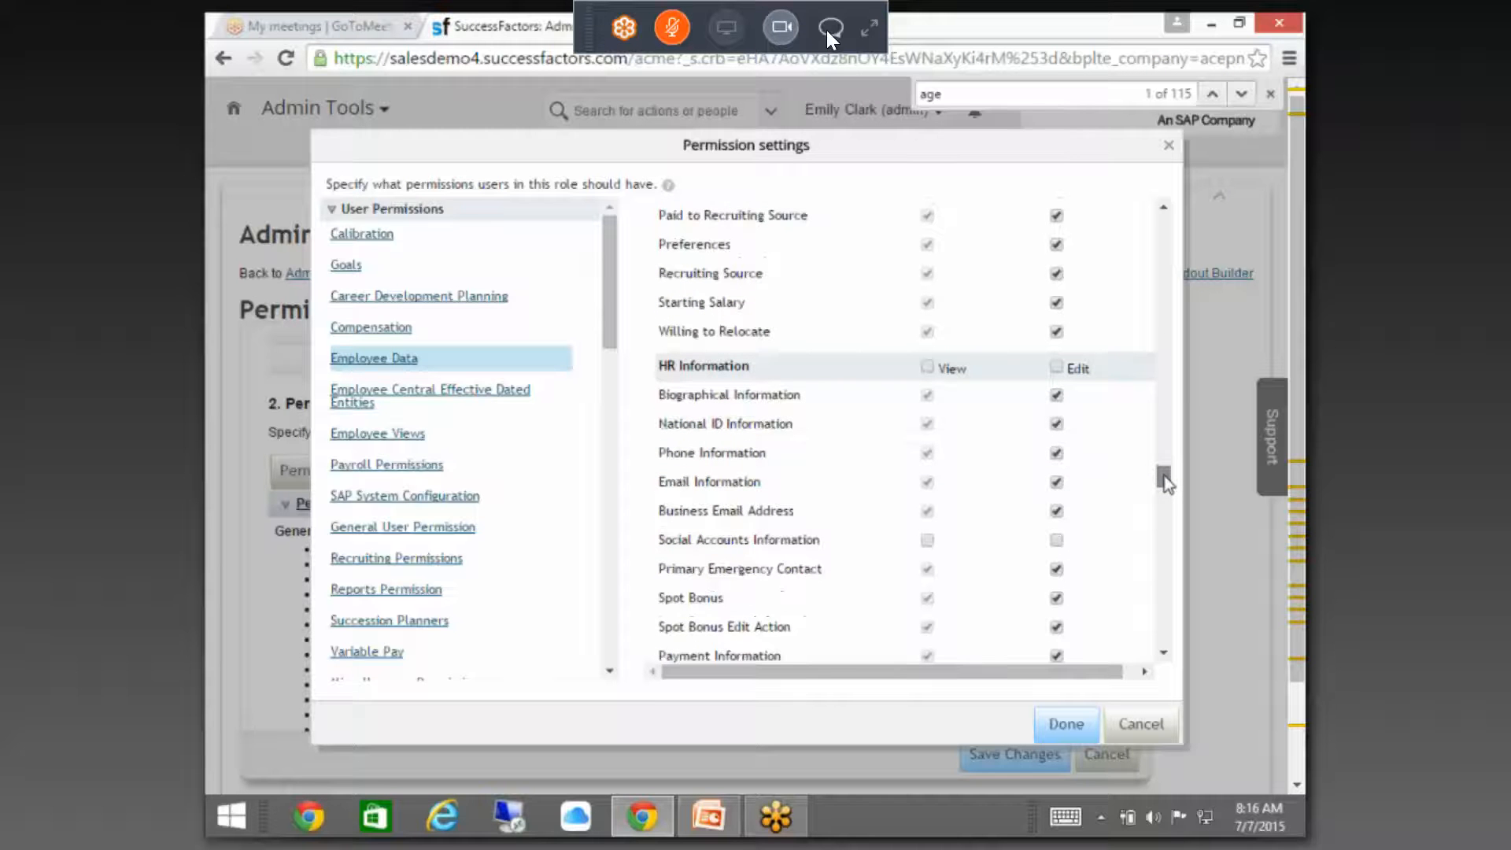
{"action": "left_click", "coordinate": [927, 343]}
{"action": "left_click", "coordinate": [1056, 343]}
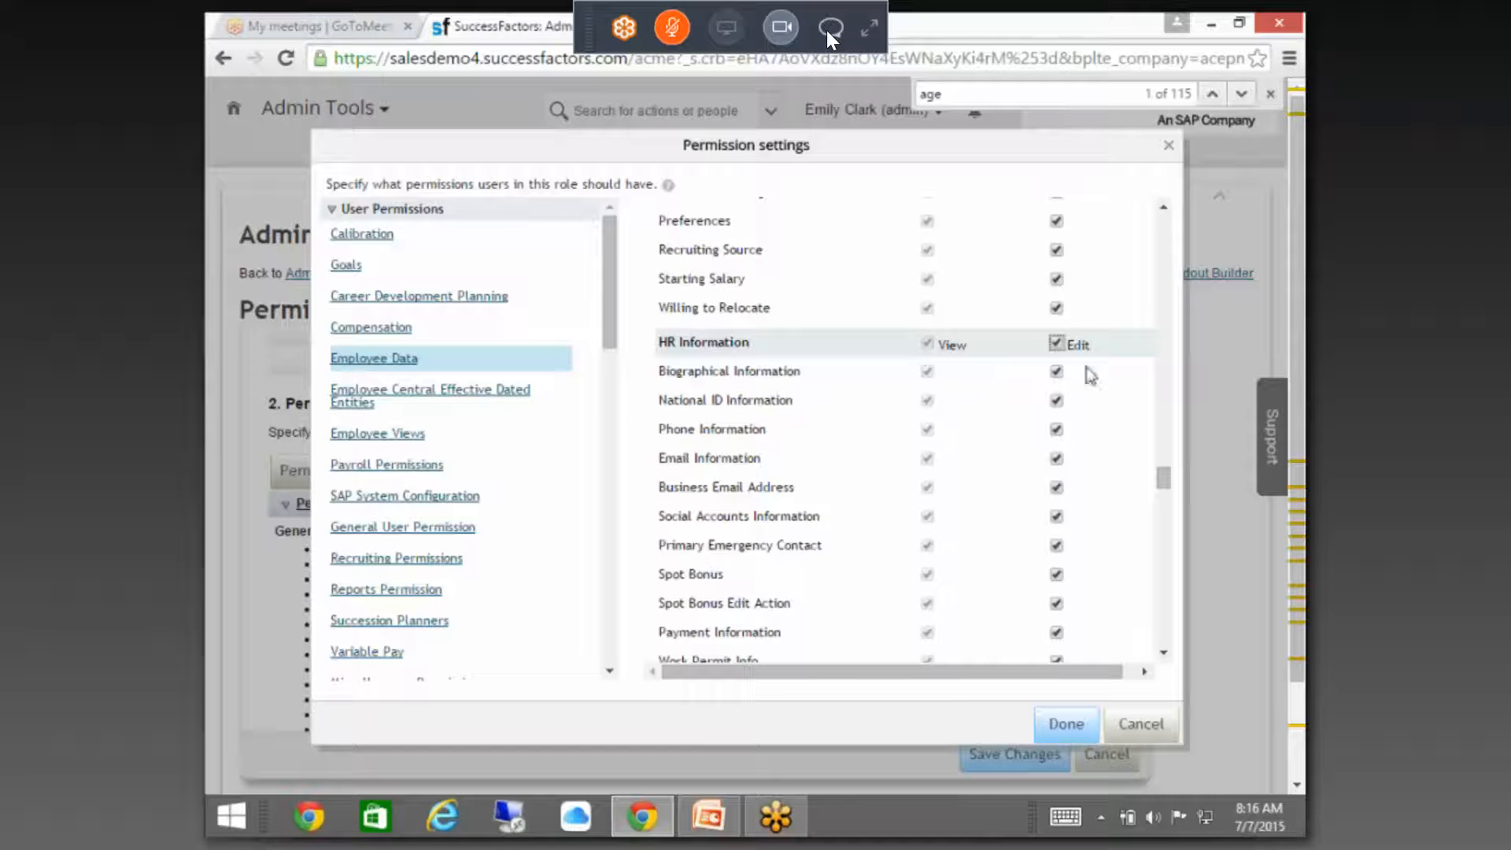
{"action": "scroll", "coordinate": [1168, 488], "scroll_direction": "down", "scroll_amount": 4}
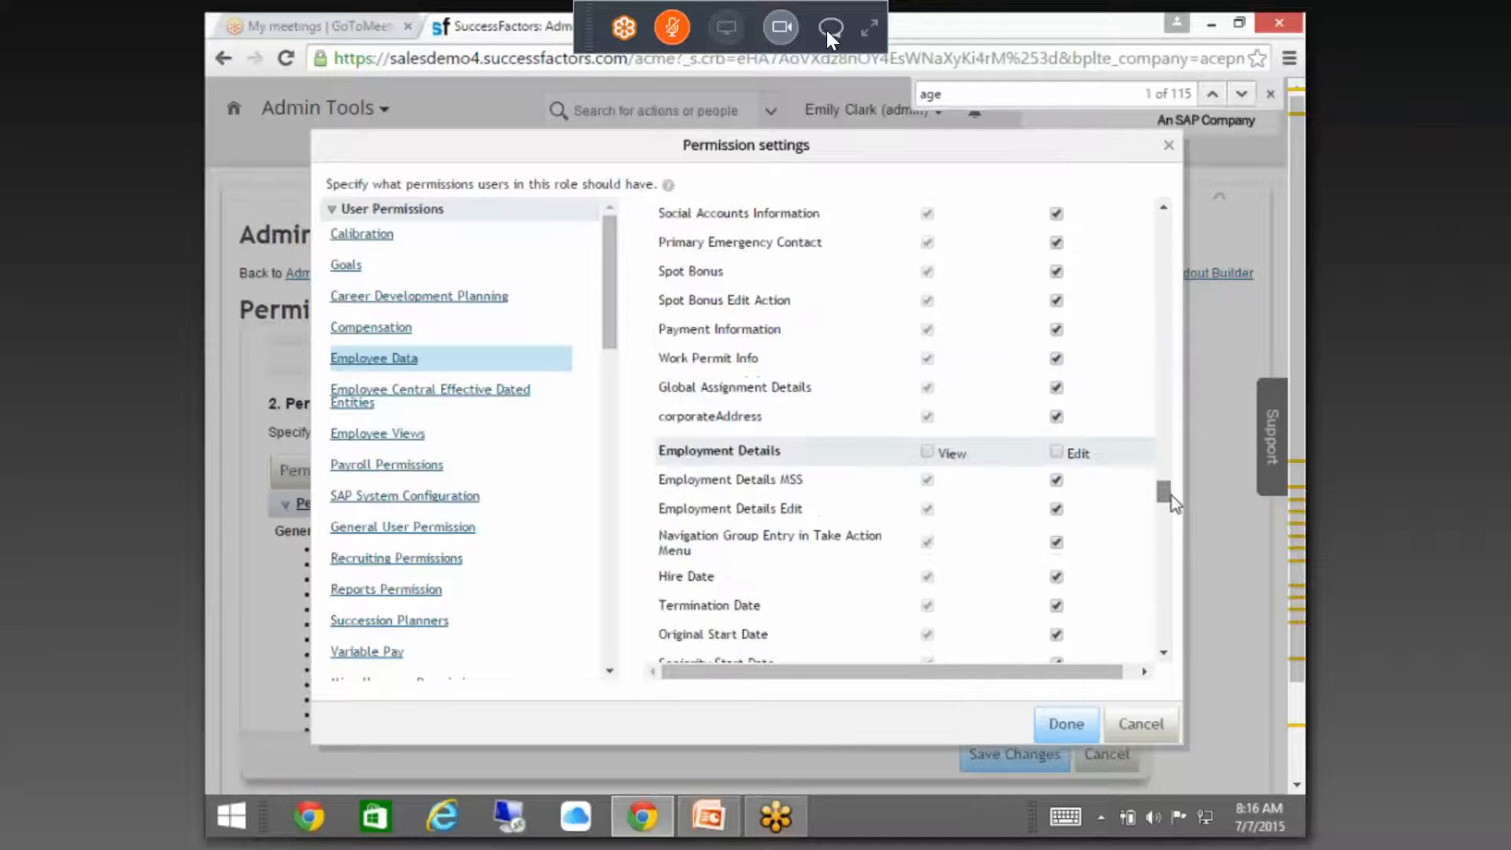
{"action": "scroll", "coordinate": [1170, 494], "scroll_direction": "down", "scroll_amount": 1}
{"action": "left_click", "coordinate": [927, 405]}
{"action": "left_click", "coordinate": [1056, 406]}
- Look over the remaining Employee Data fields and check the Dependents section of the Employee Central Effective Dated Entities permissions
{"action": "scroll", "coordinate": [1163, 497], "scroll_direction": "down", "scroll_amount": 3}
{"action": "left_click_drag", "start_coordinate": [1162, 499], "coordinate": [1162, 505]}
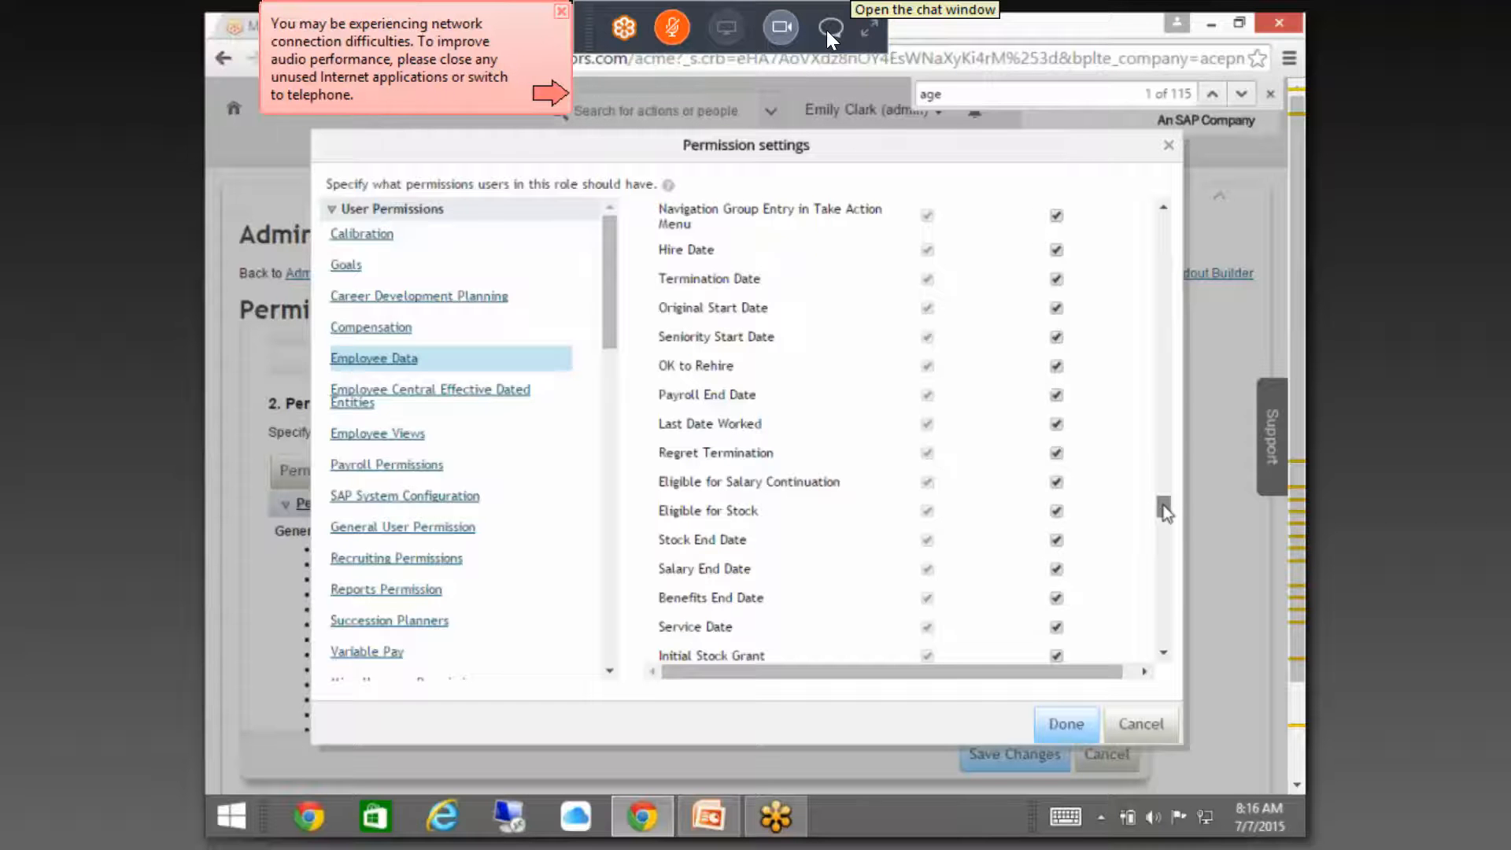
{"action": "scroll", "coordinate": [1164, 509], "scroll_direction": "down", "scroll_amount": 1}
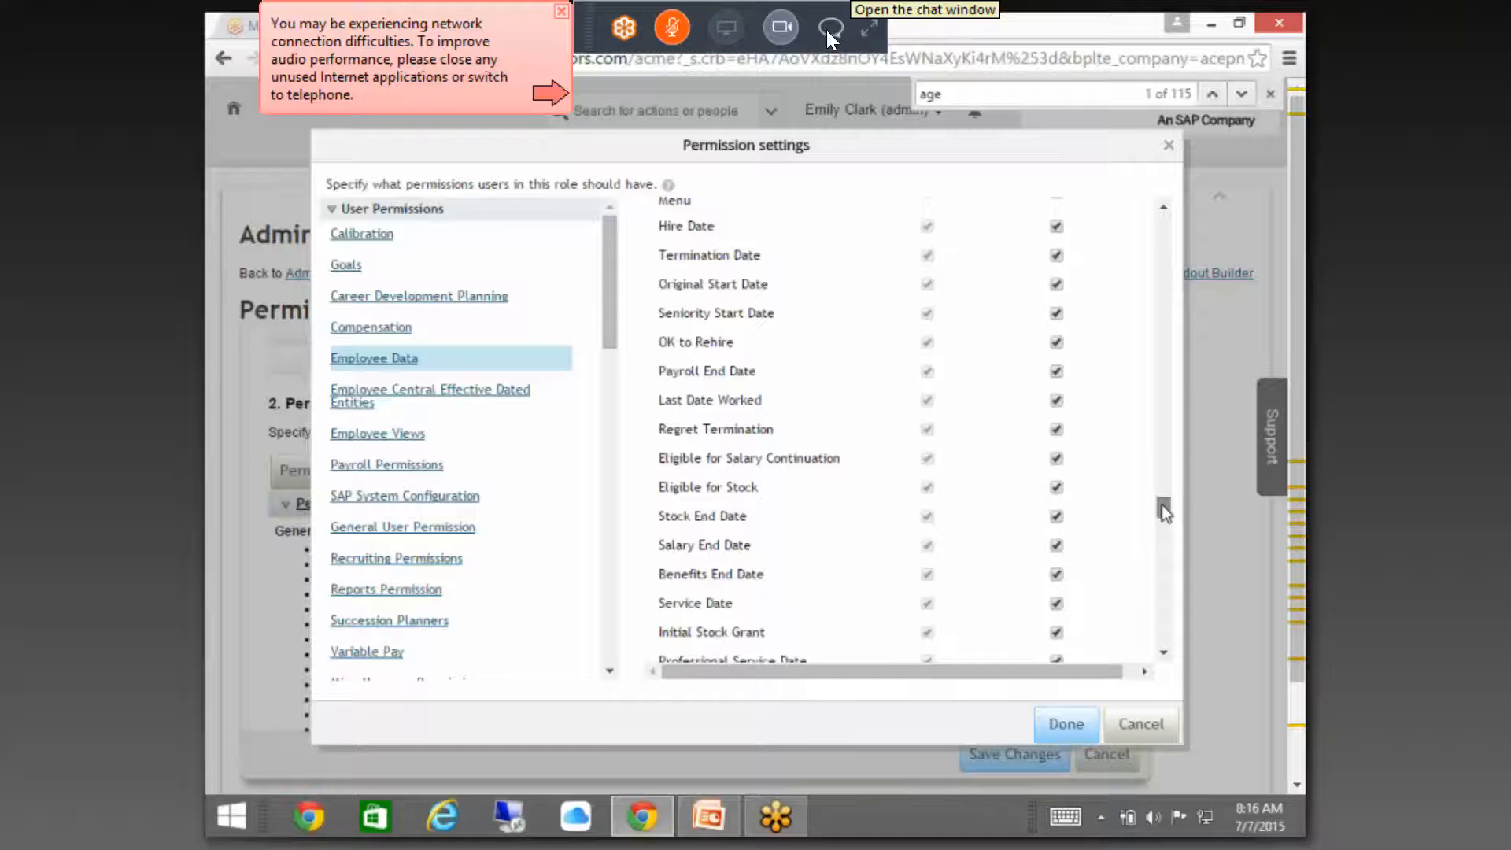
{"action": "left_click_drag", "start_coordinate": [1163, 510], "coordinate": [1195, 502]}
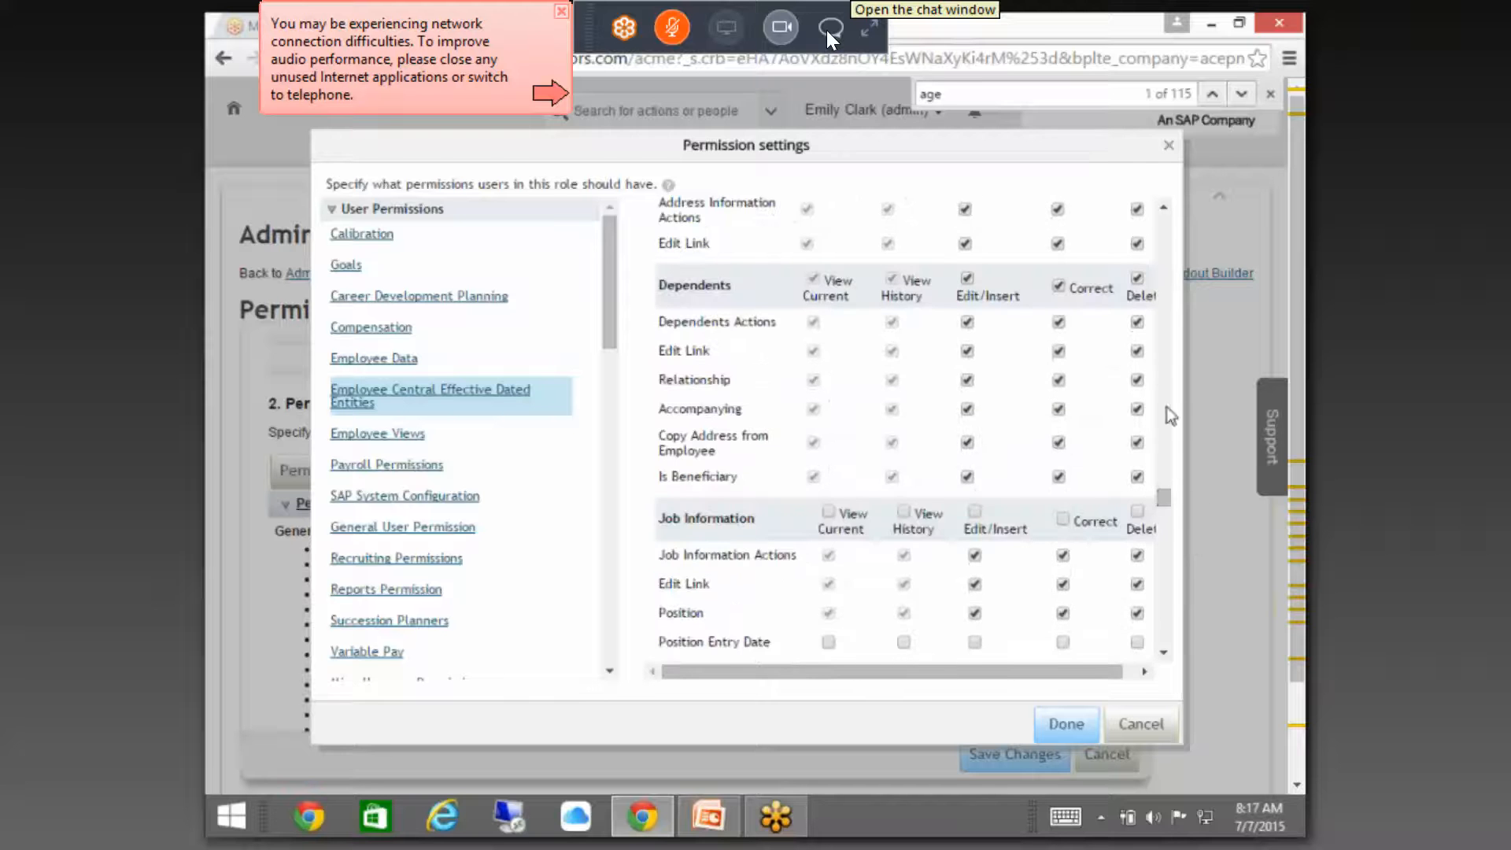
{"action": "scroll", "coordinate": [1149, 401], "scroll_direction": "up", "scroll_amount": 1}
{"action": "scroll", "coordinate": [914, 370], "scroll_direction": "up", "scroll_amount": 1}
{"action": "scroll", "coordinate": [914, 362], "scroll_direction": "down", "scroll_amount": 2}
{"action": "scroll", "coordinate": [764, 366], "scroll_direction": "down", "scroll_amount": 1}
{"action": "scroll", "coordinate": [763, 366], "scroll_direction": "down", "scroll_amount": 1}
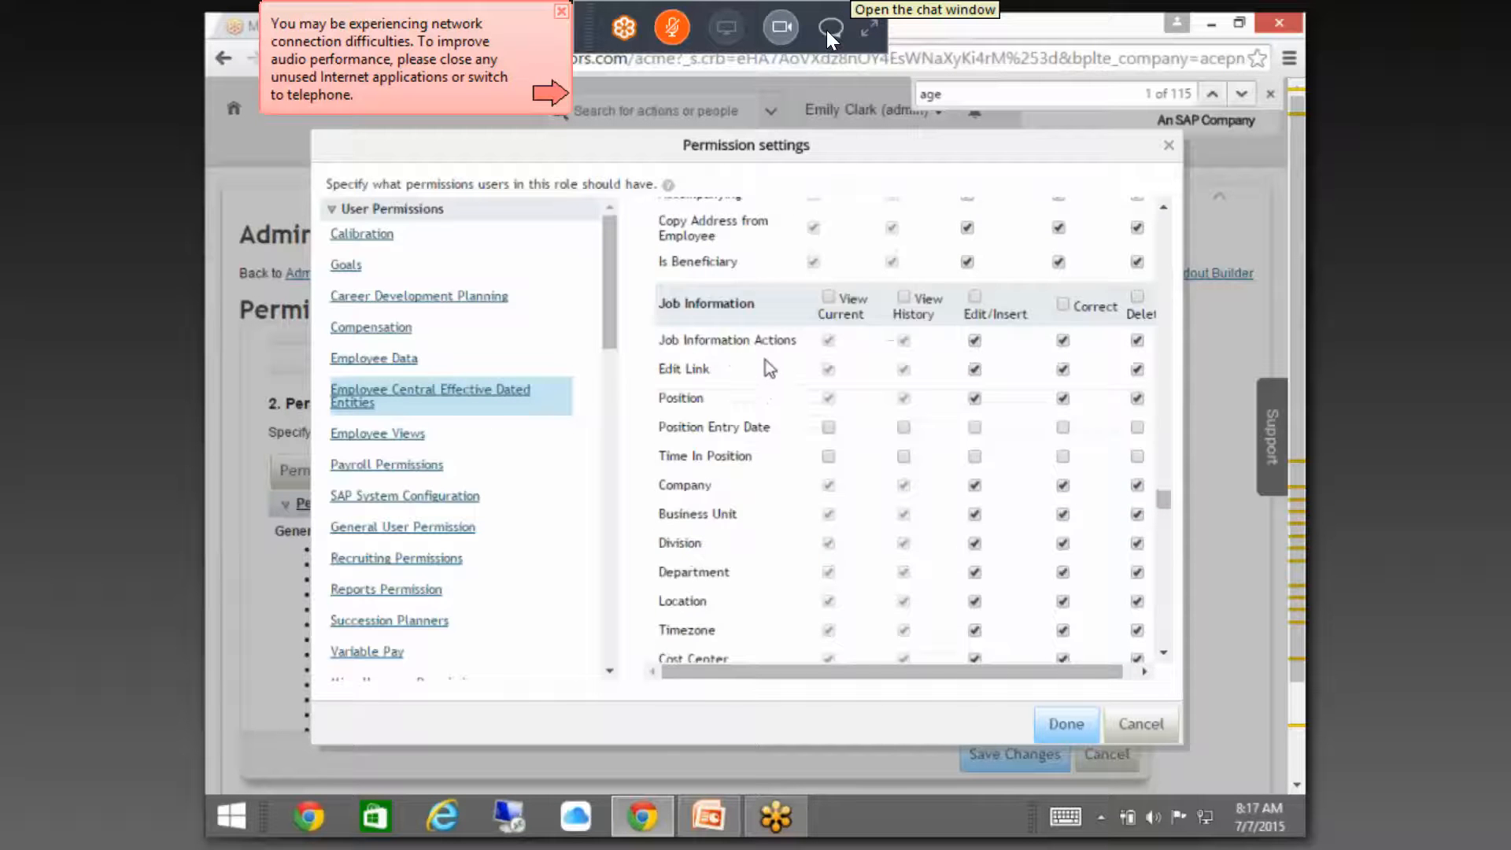
- Examine the Job Information permissions, including the country-specific fields, down to the Compensation Information section
{"action": "scroll", "coordinate": [767, 365], "scroll_direction": "down", "scroll_amount": 2}
{"action": "scroll", "coordinate": [767, 367], "scroll_direction": "down", "scroll_amount": 10}
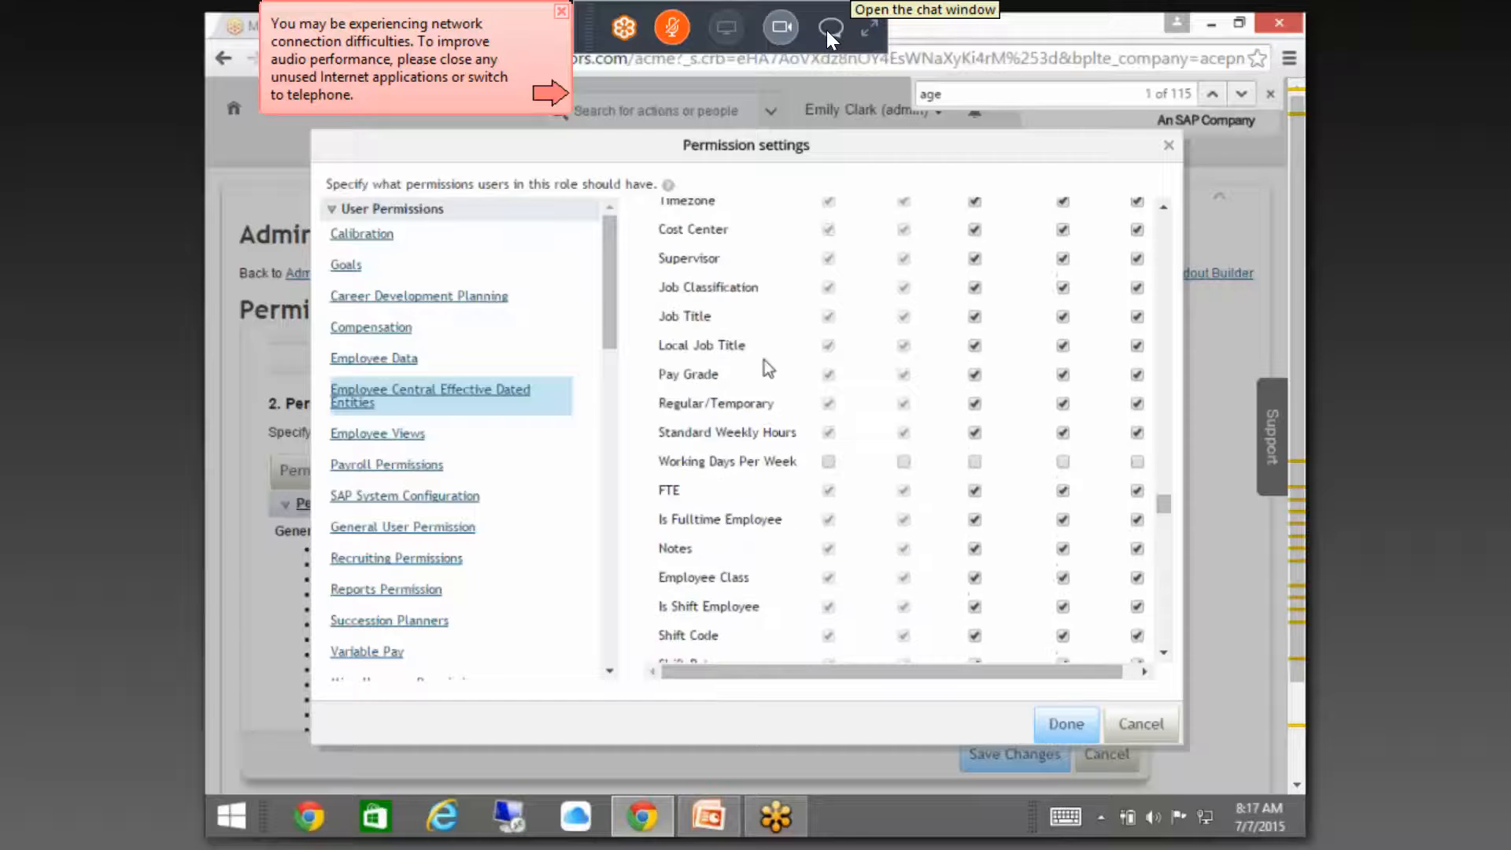
{"action": "scroll", "coordinate": [763, 363], "scroll_direction": "down", "scroll_amount": 4}
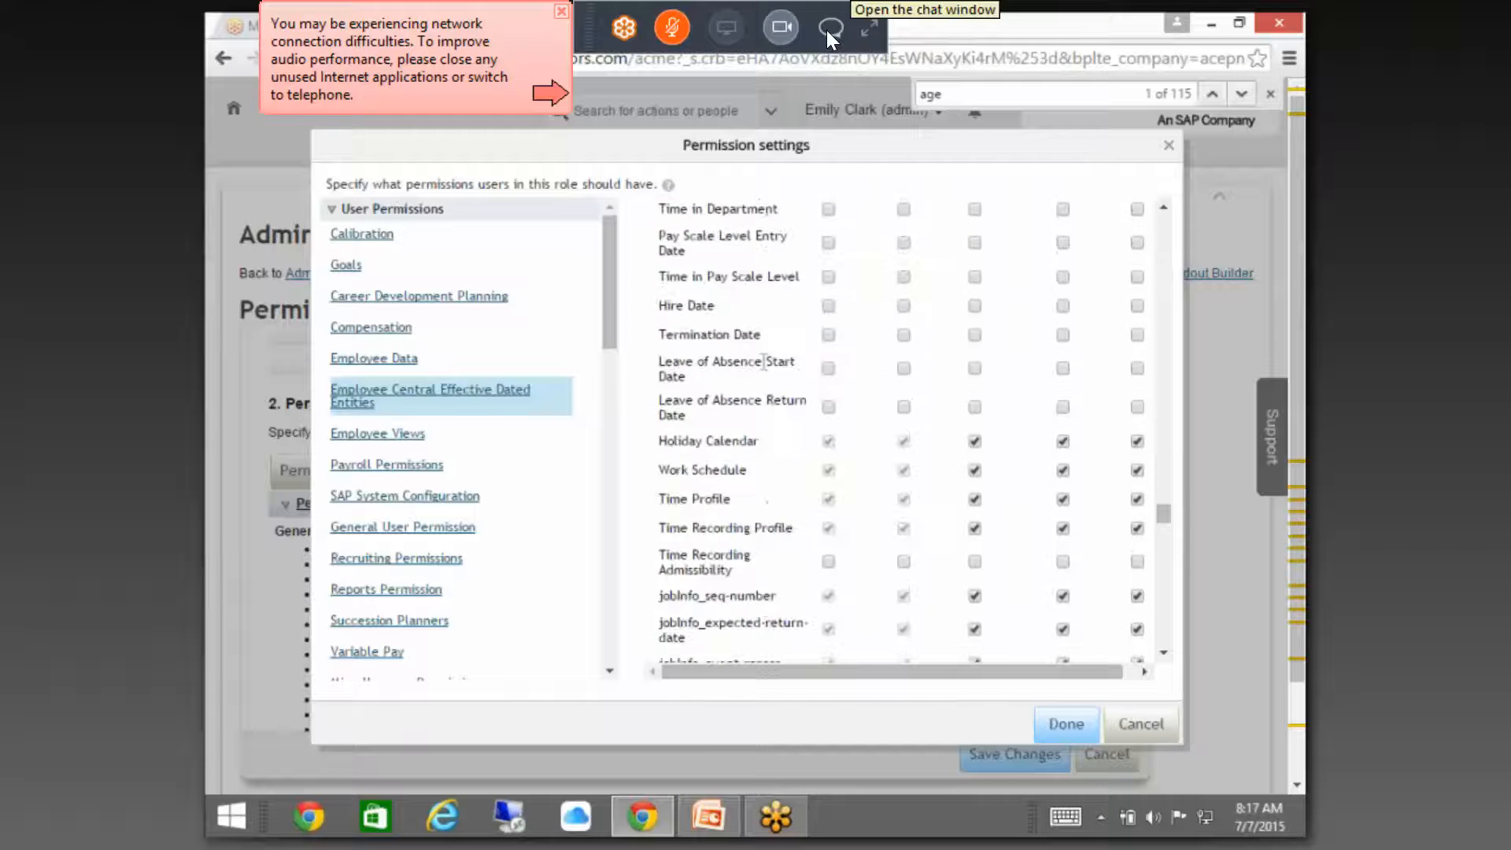
{"action": "scroll", "coordinate": [763, 362], "scroll_direction": "down", "scroll_amount": 12}
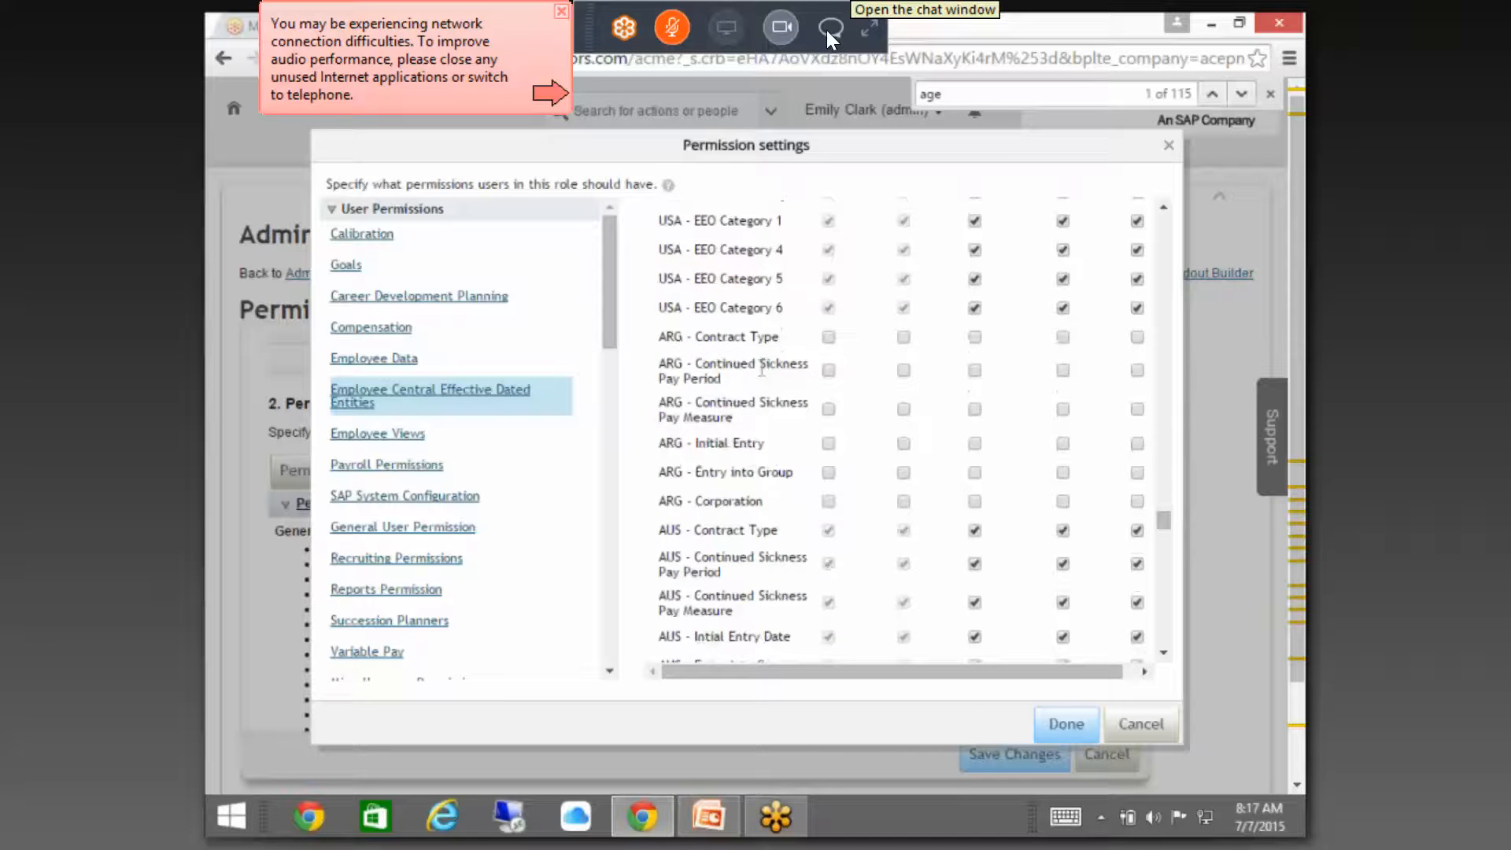
{"action": "scroll", "coordinate": [761, 366], "scroll_direction": "down", "scroll_amount": 12}
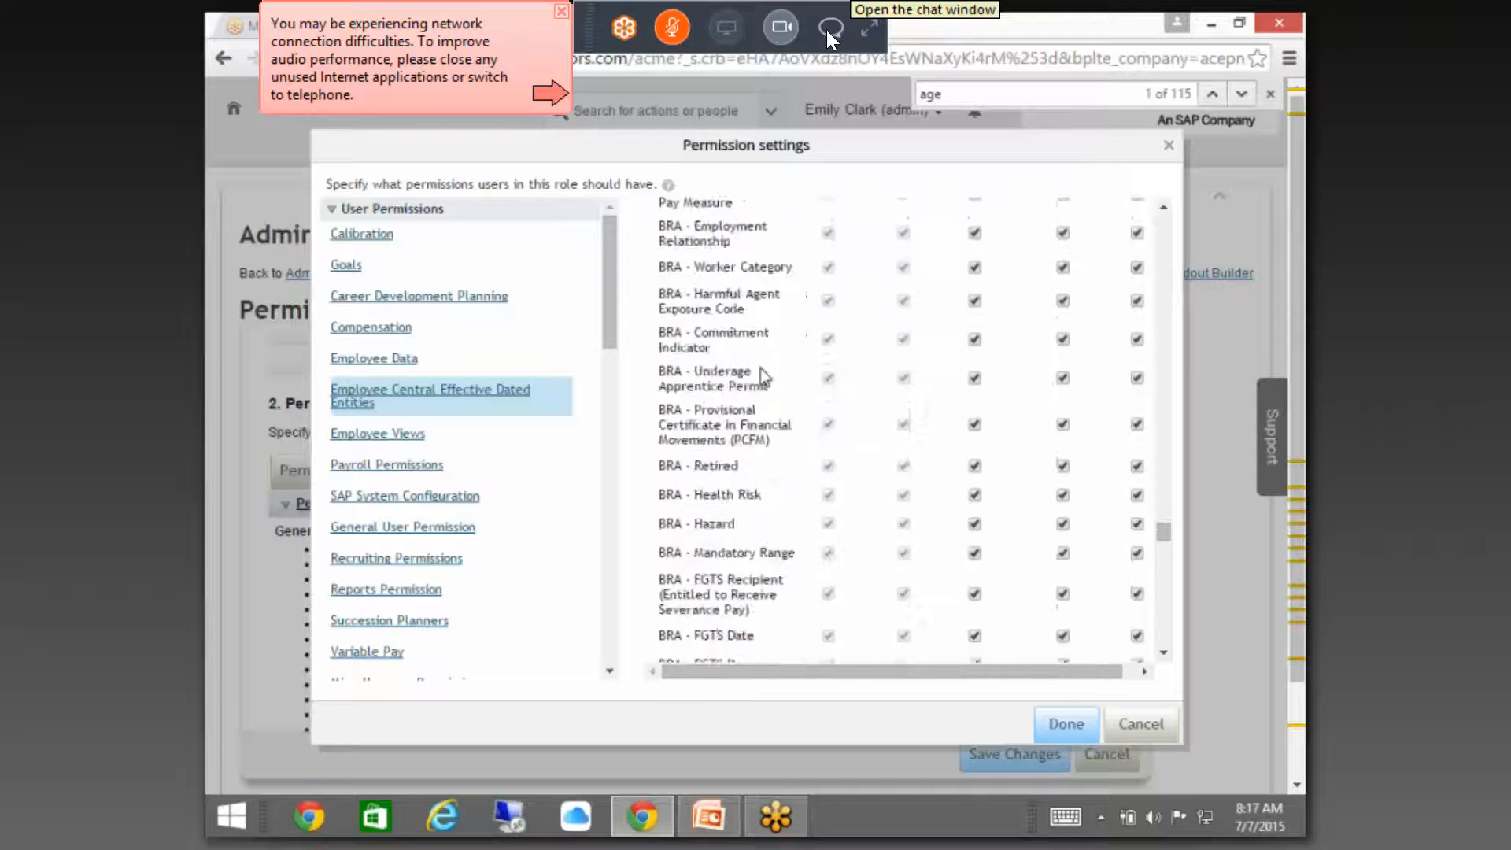
{"action": "scroll", "coordinate": [763, 378], "scroll_direction": "down", "scroll_amount": 12}
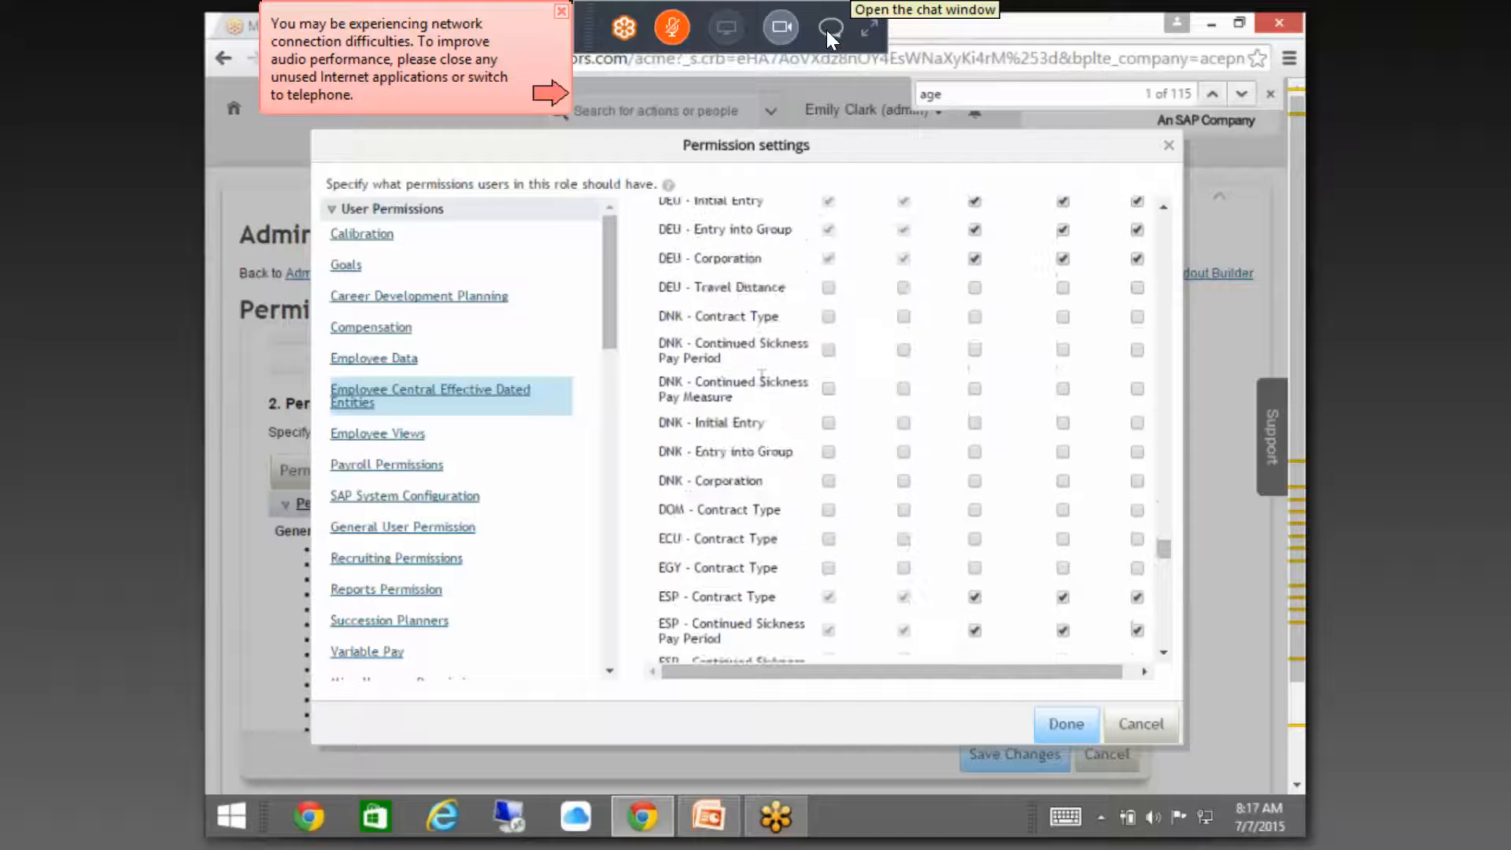
{"action": "scroll", "coordinate": [778, 386], "scroll_direction": "down", "scroll_amount": 12}
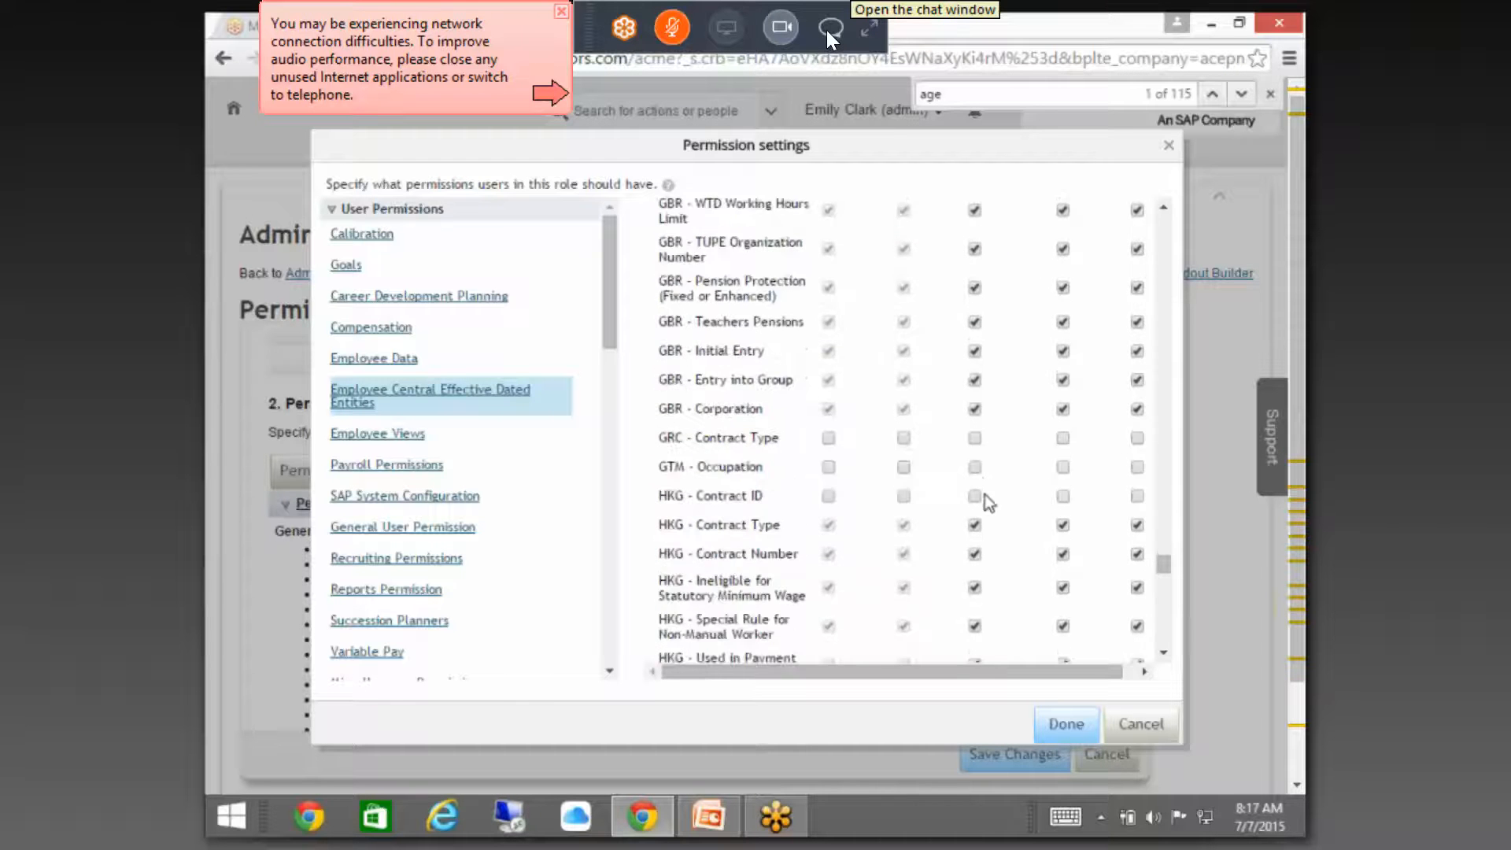
{"action": "scroll", "coordinate": [968, 520], "scroll_direction": "down", "scroll_amount": 12}
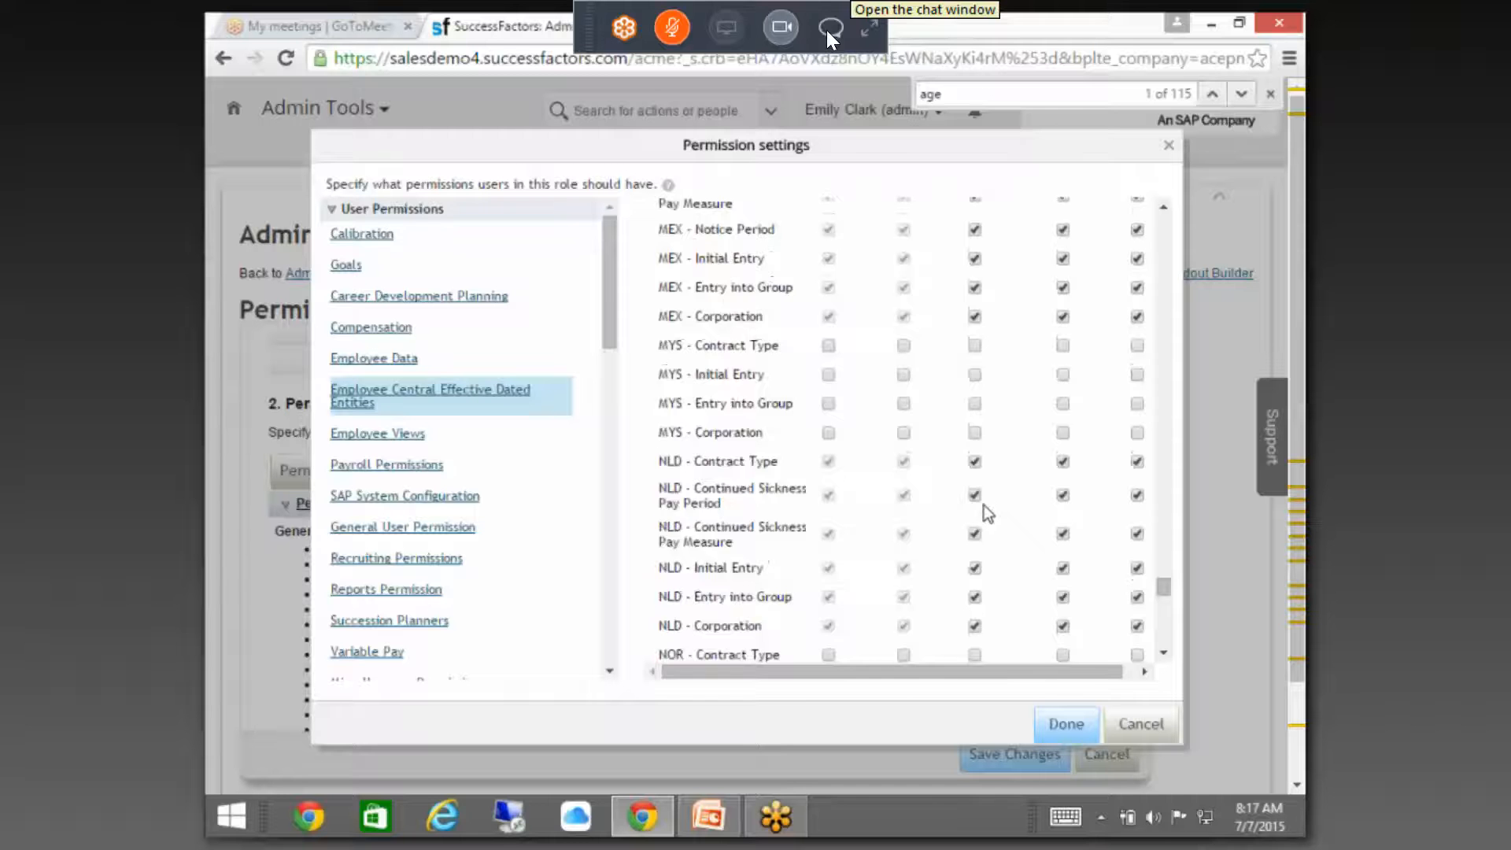
{"action": "scroll", "coordinate": [982, 509], "scroll_direction": "down", "scroll_amount": 12}
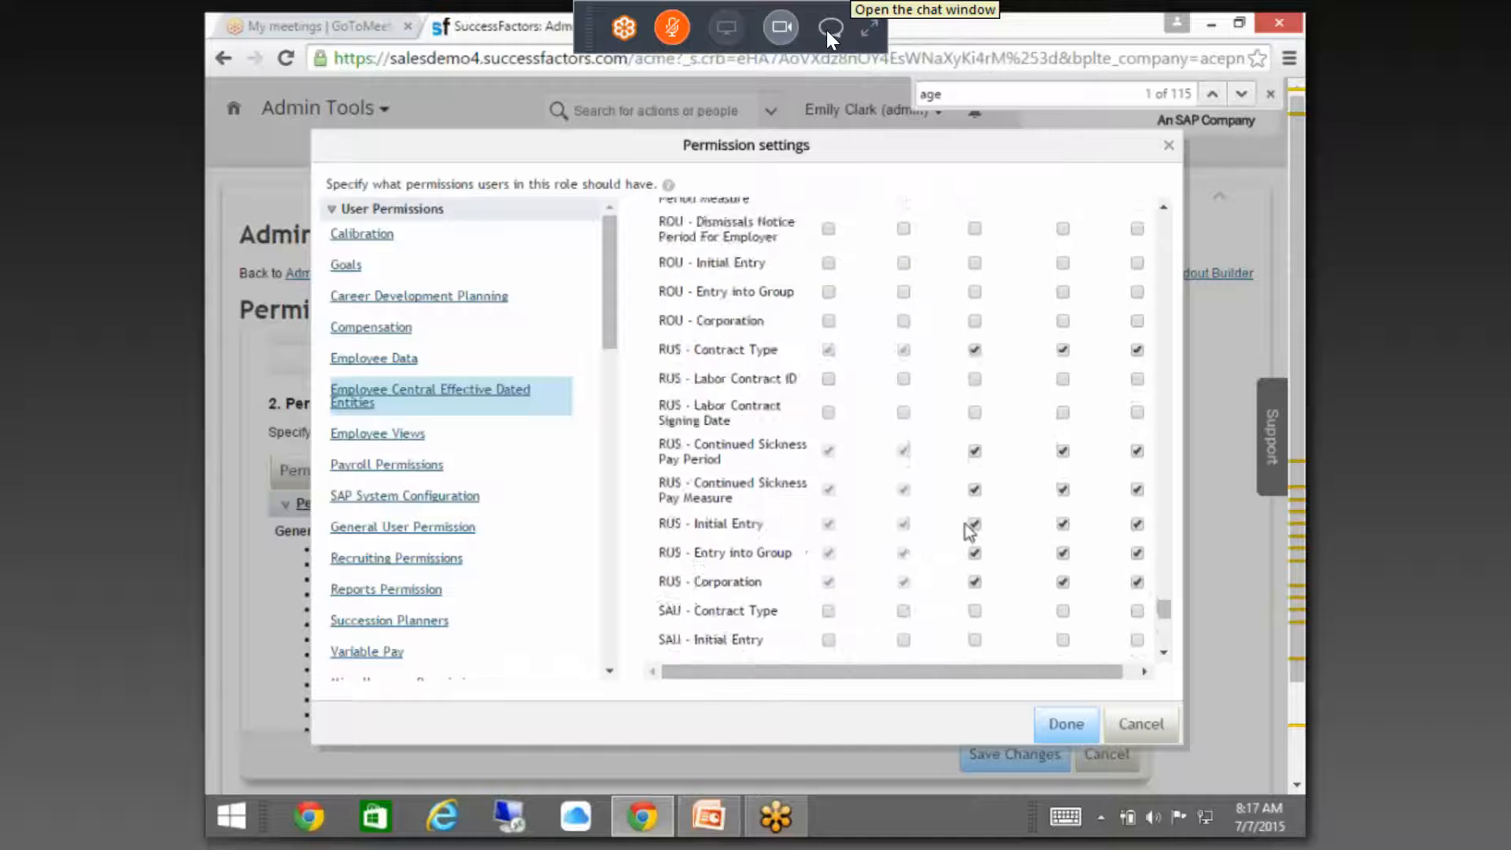
{"action": "scroll", "coordinate": [969, 533], "scroll_direction": "down", "scroll_amount": 12}
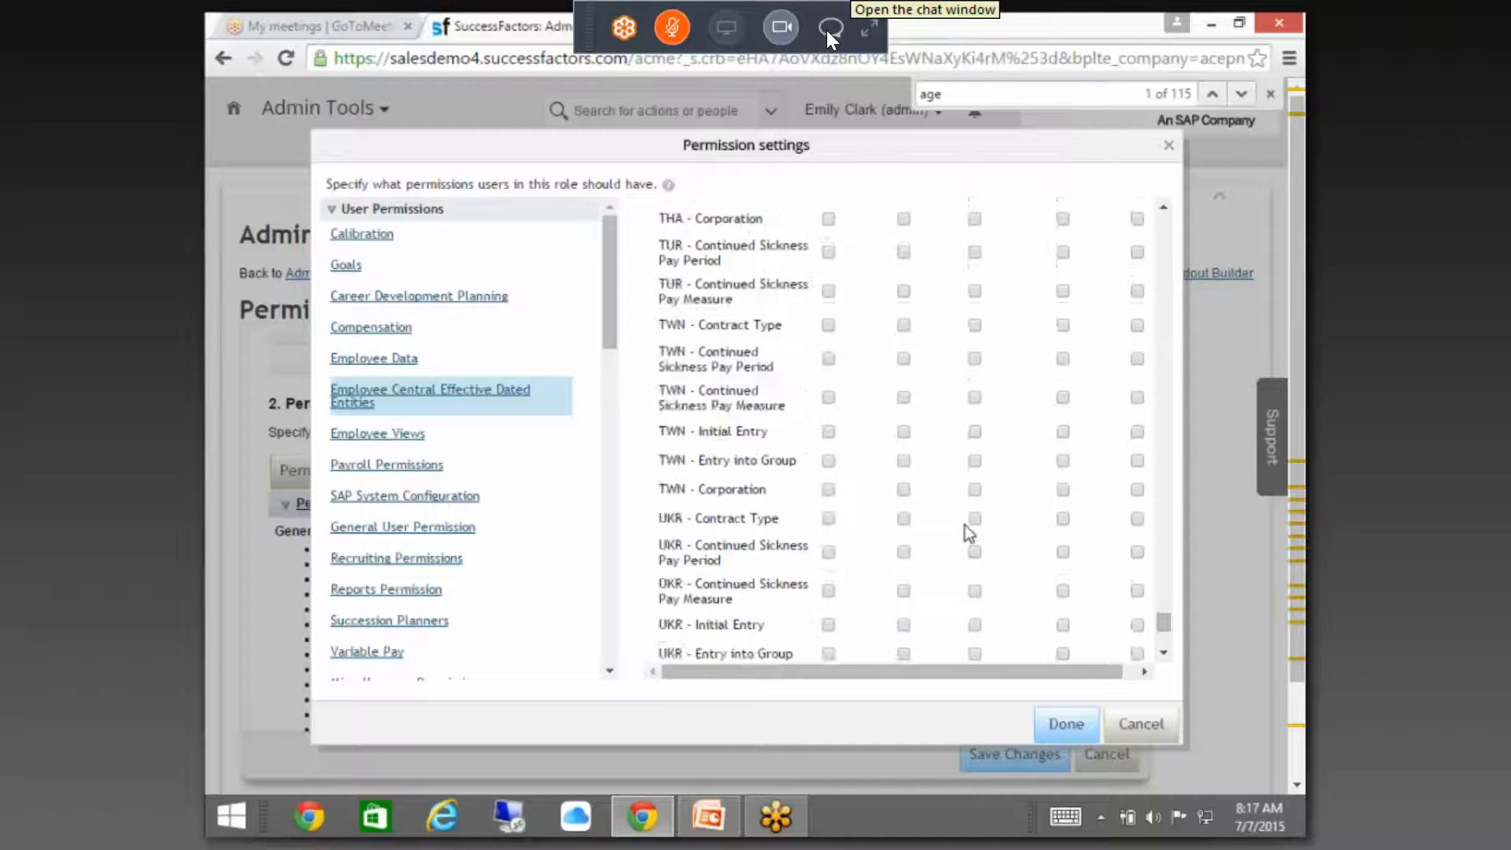
{"action": "scroll", "coordinate": [968, 534], "scroll_direction": "down", "scroll_amount": 6}
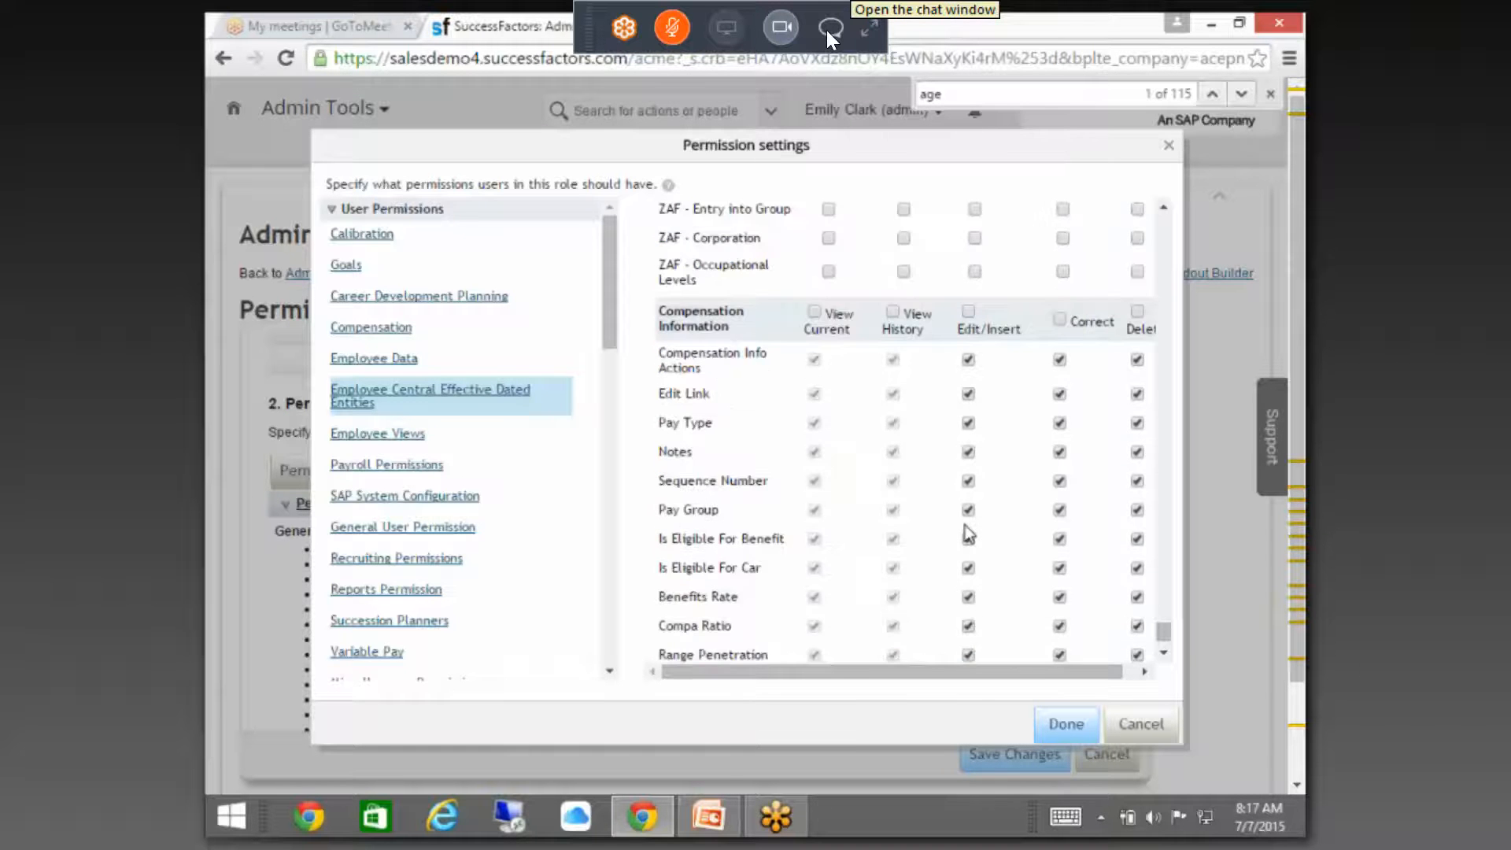
- Review the remaining Compensation Information and the Job Relationships permissions, and leave the permission settings without applying changes
{"action": "scroll", "coordinate": [968, 535], "scroll_direction": "down", "scroll_amount": 12}
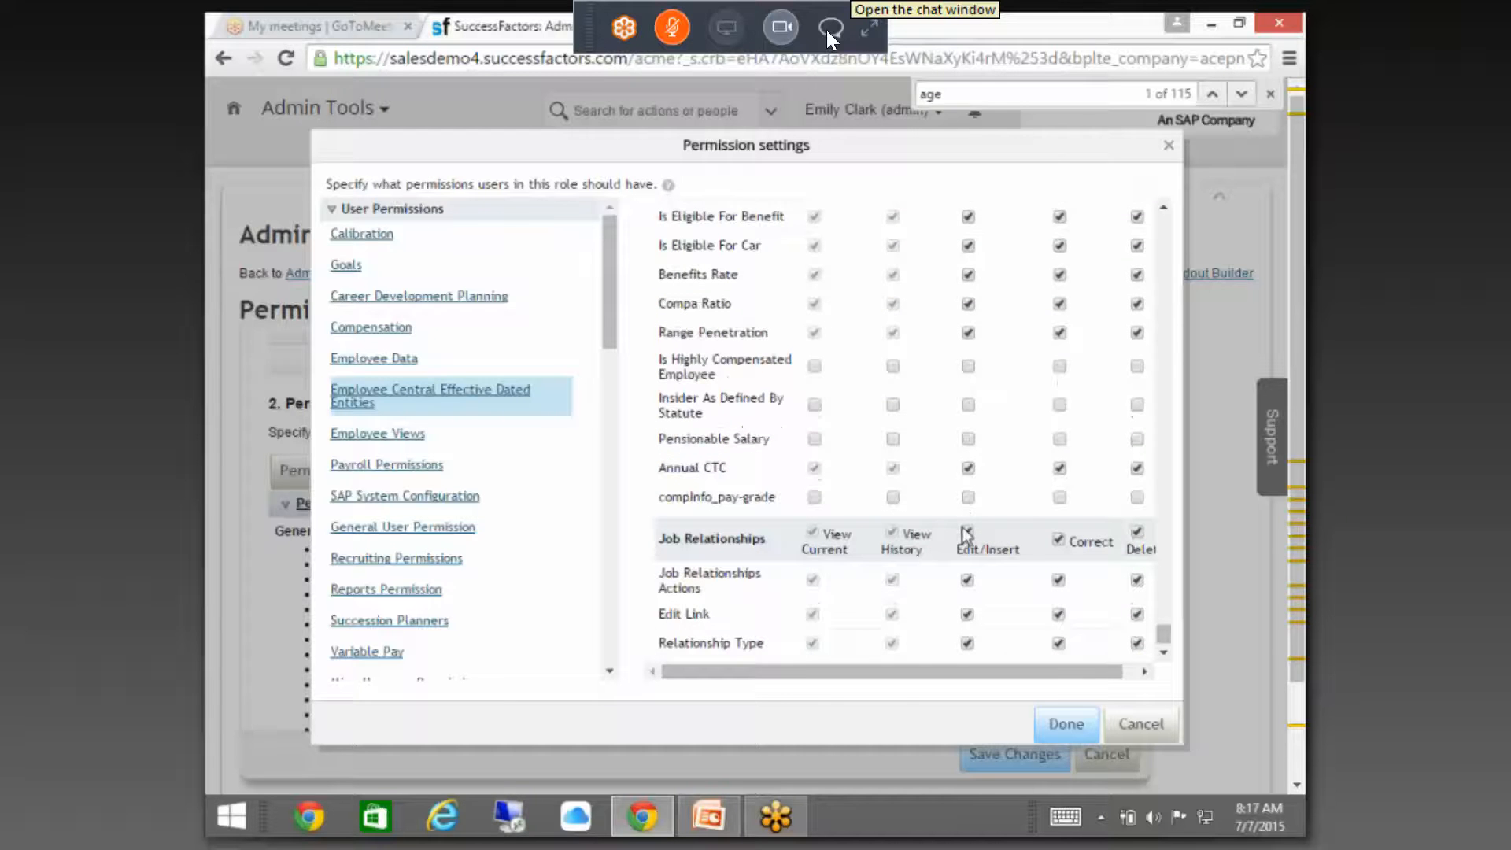
{"action": "scroll", "coordinate": [964, 535], "scroll_direction": "down", "scroll_amount": 3}
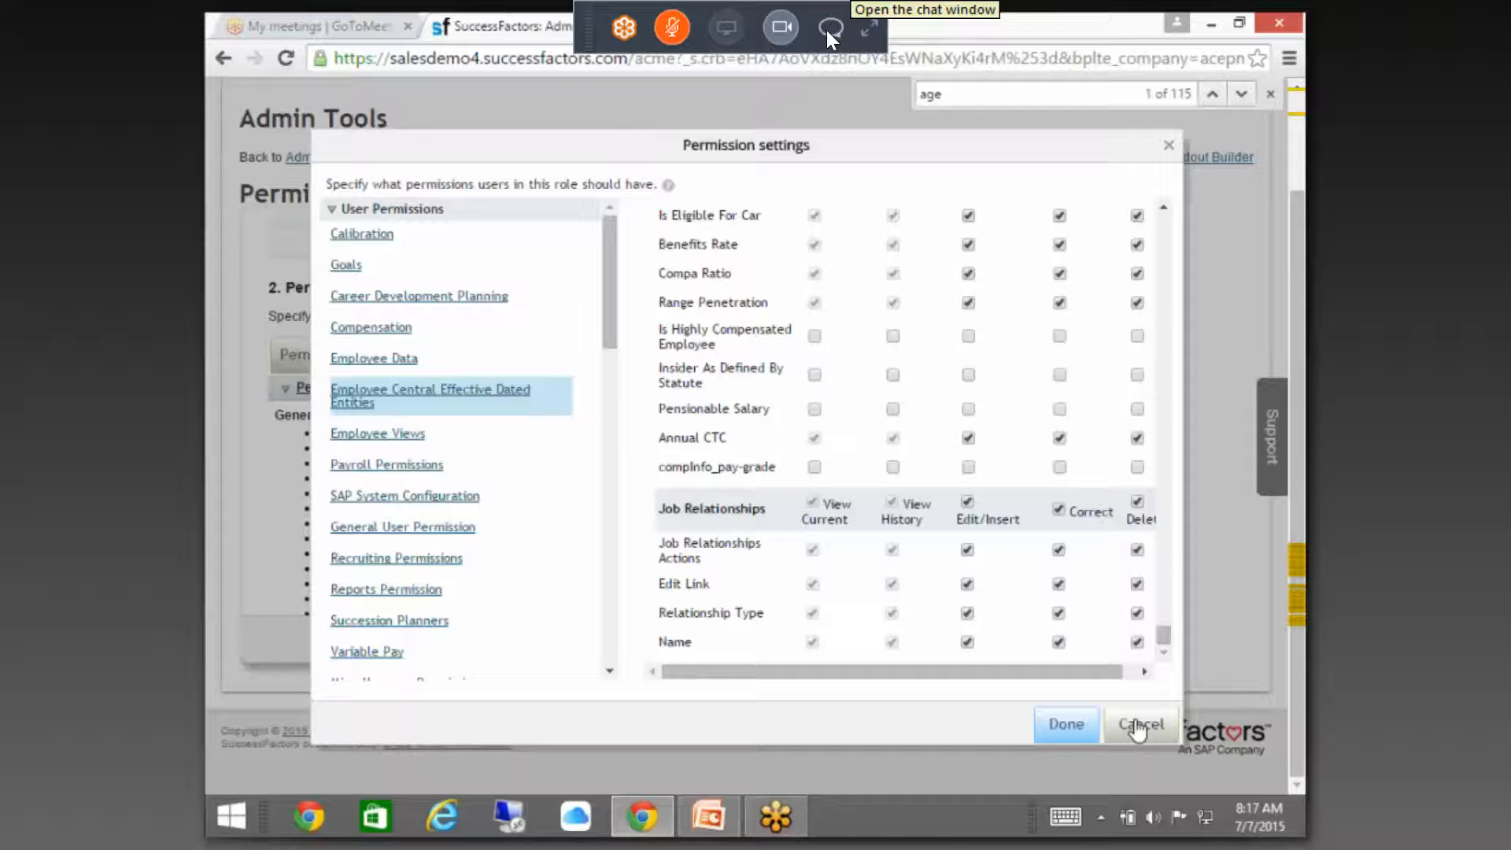
{"action": "left_click", "coordinate": [1138, 725]}
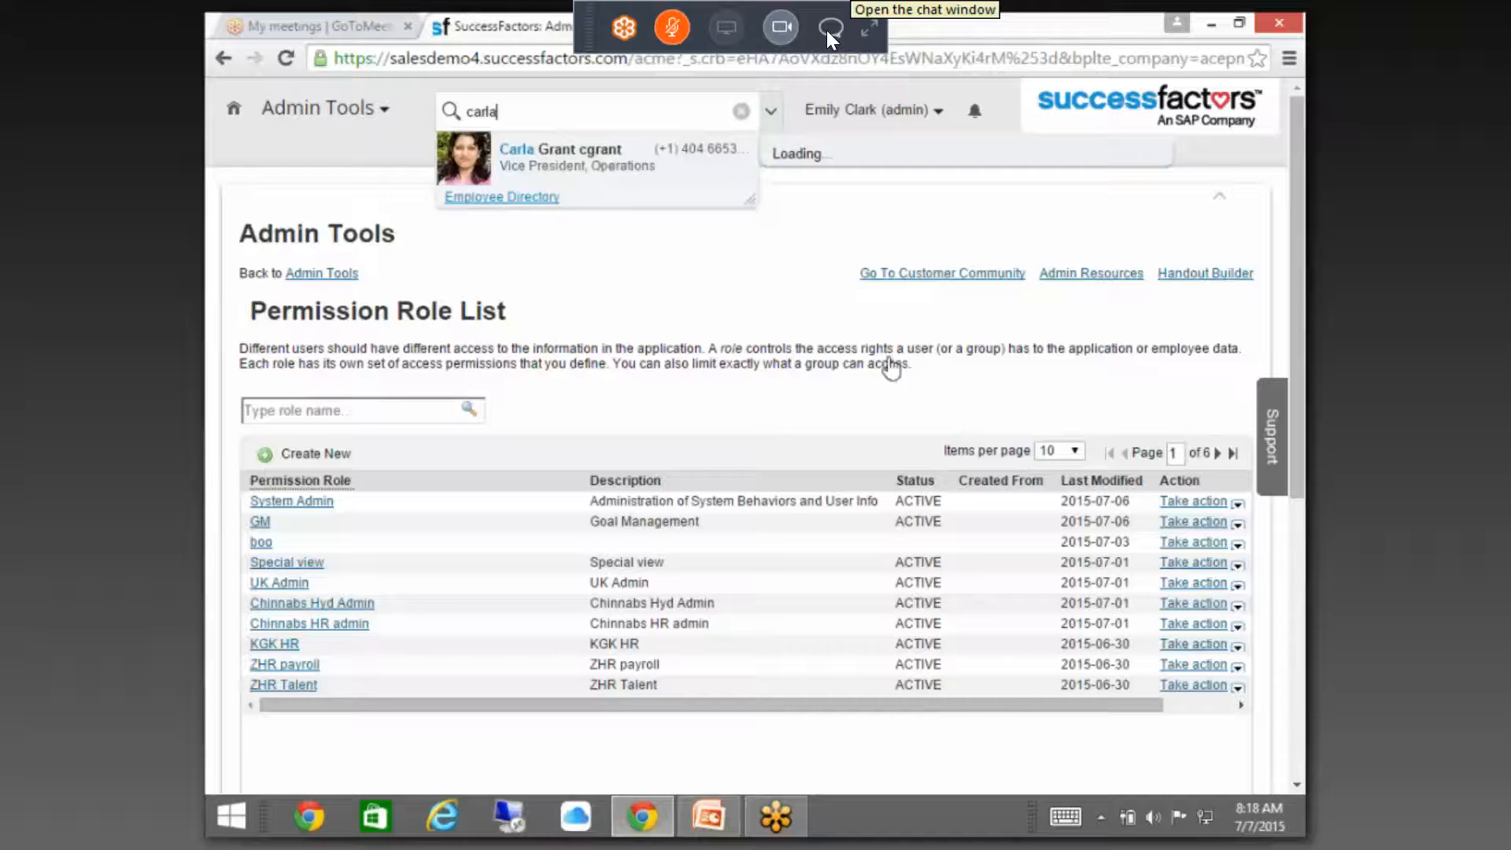
- Open the found employee's Personal Information page and check the Age field under Biographical Information, including in edit mode, without saving
{"action": "left_click", "coordinate": [600, 162]}
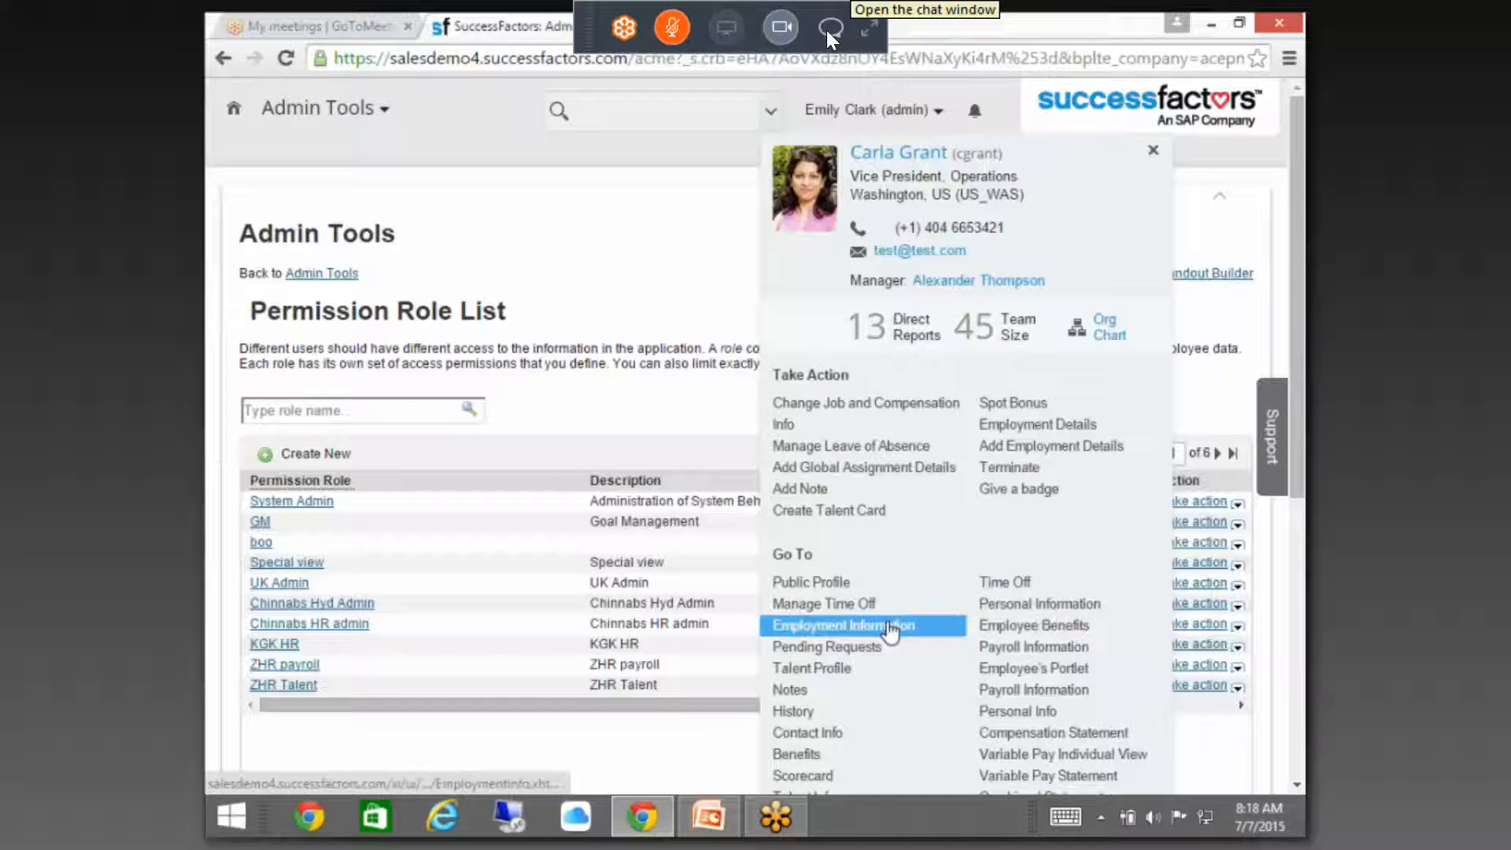
{"action": "left_click", "coordinate": [1003, 606]}
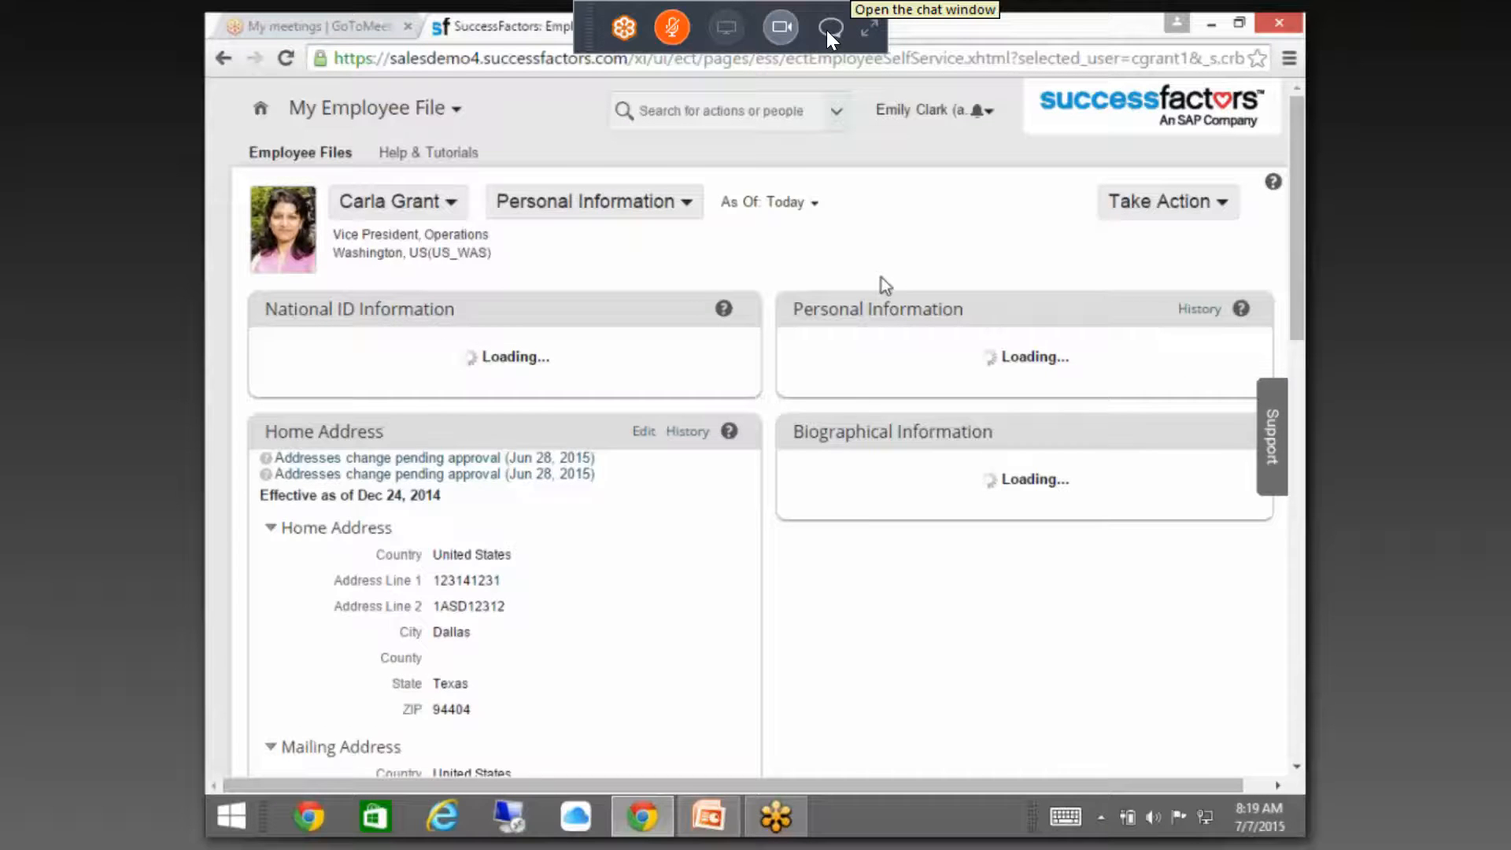
{"action": "scroll", "coordinate": [1023, 354], "scroll_direction": "down", "scroll_amount": 10}
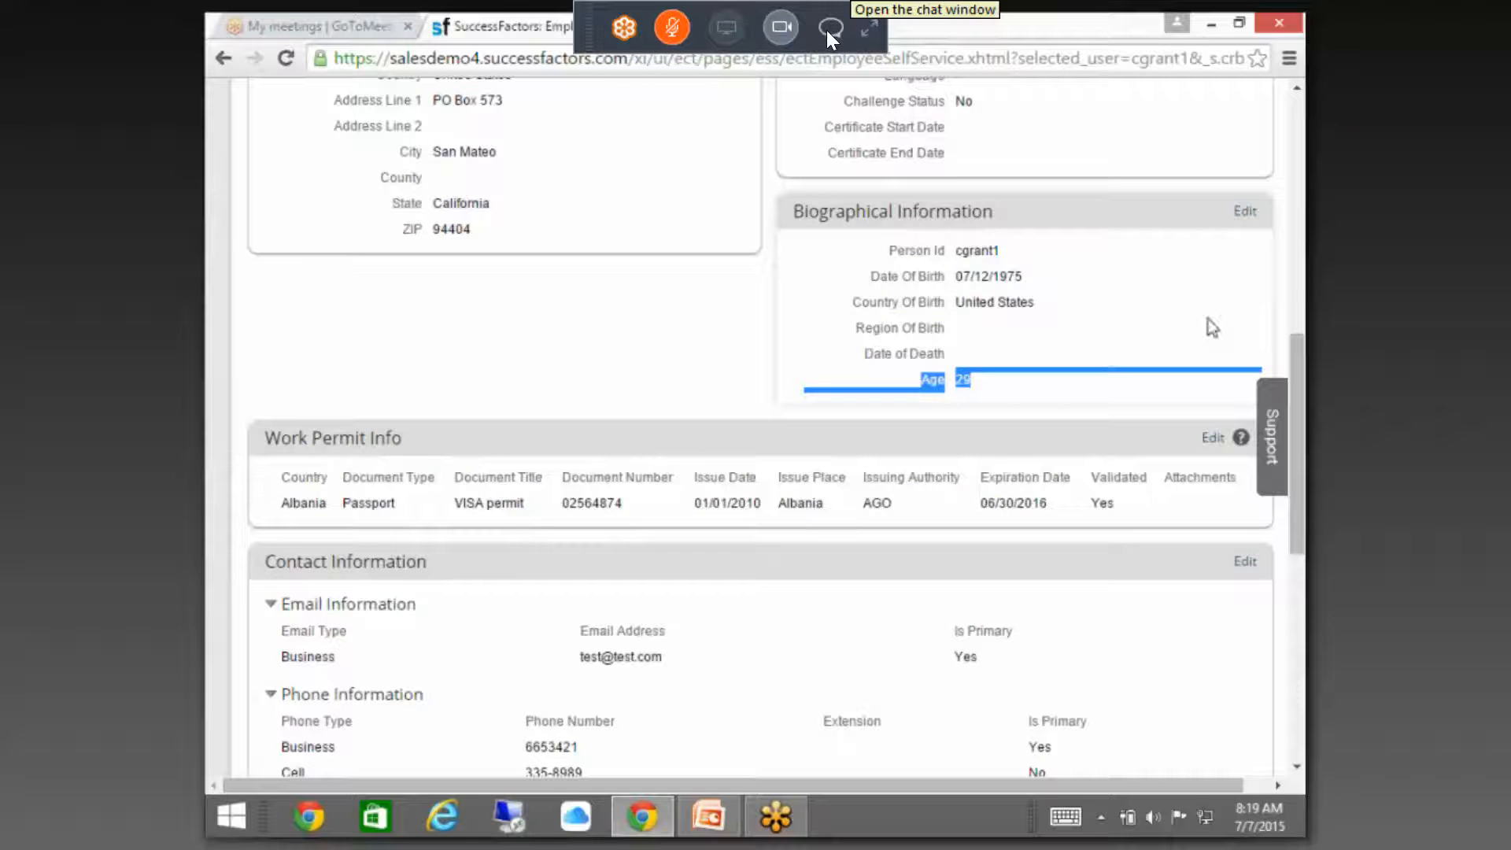
{"action": "left_click", "coordinate": [1245, 211]}
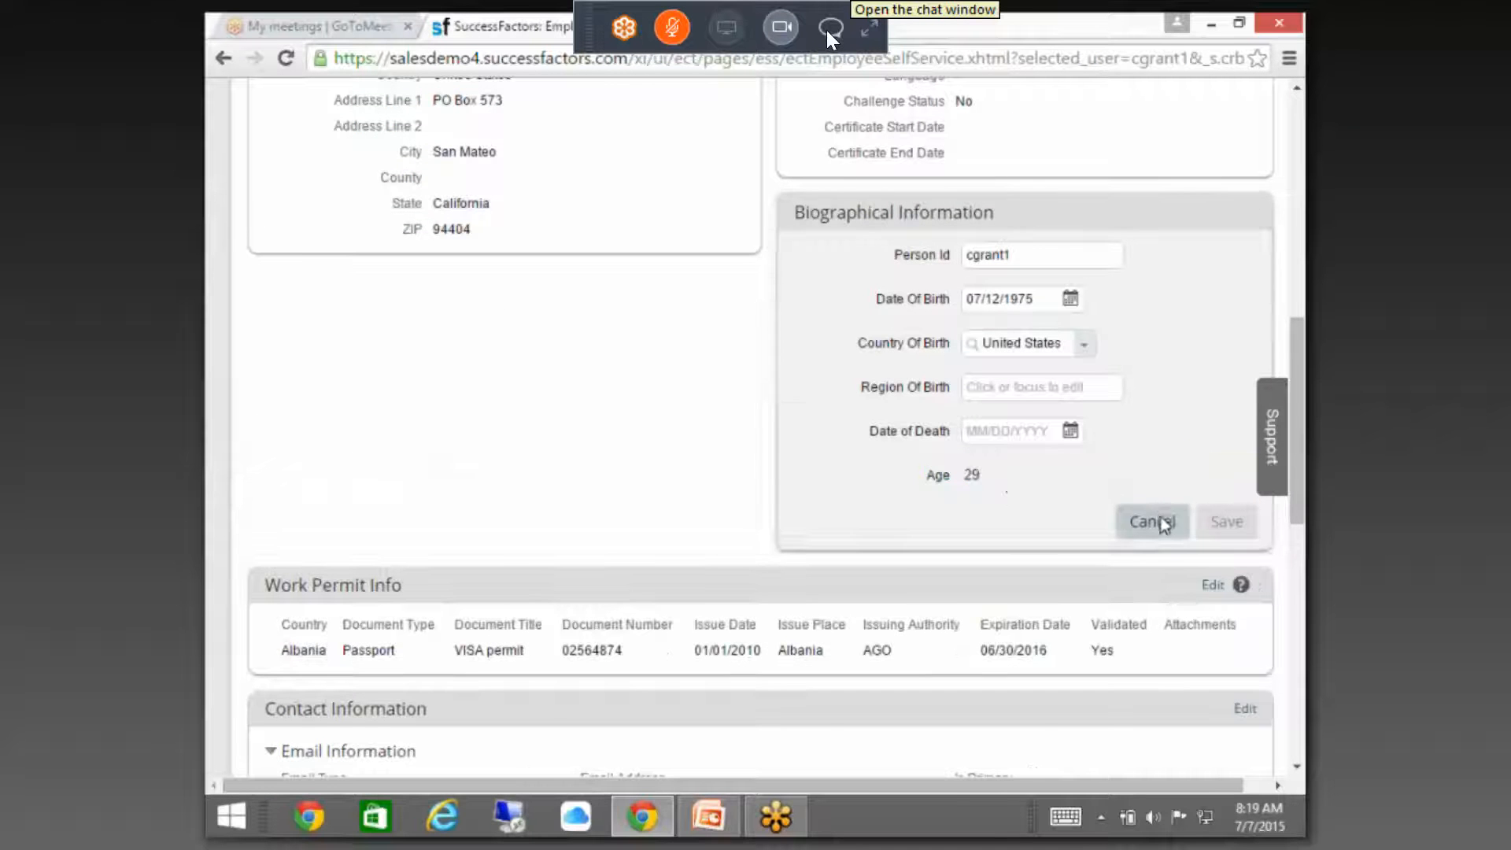
{"action": "left_click", "coordinate": [1153, 521]}
- Reopen the employee's Biographical Information for editing and inspect whether the Age field can be edited
{"action": "scroll", "coordinate": [522, 428], "scroll_direction": "up", "scroll_amount": 2}
{"action": "scroll", "coordinate": [522, 428], "scroll_direction": "up", "scroll_amount": 10}
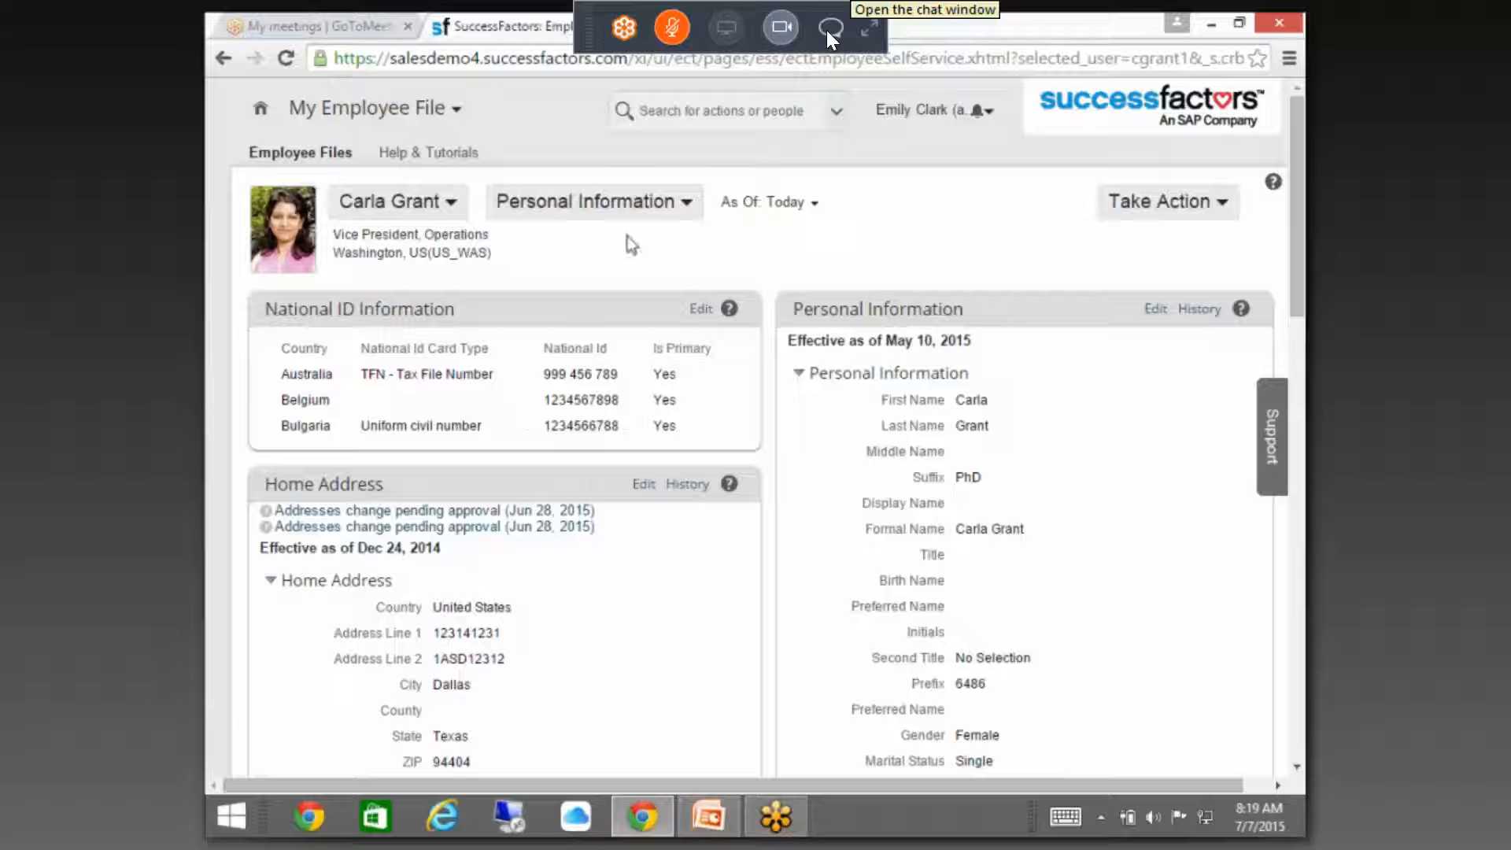
{"action": "left_click", "coordinate": [728, 118]}
{"action": "scroll", "coordinate": [961, 351], "scroll_direction": "down", "scroll_amount": 10}
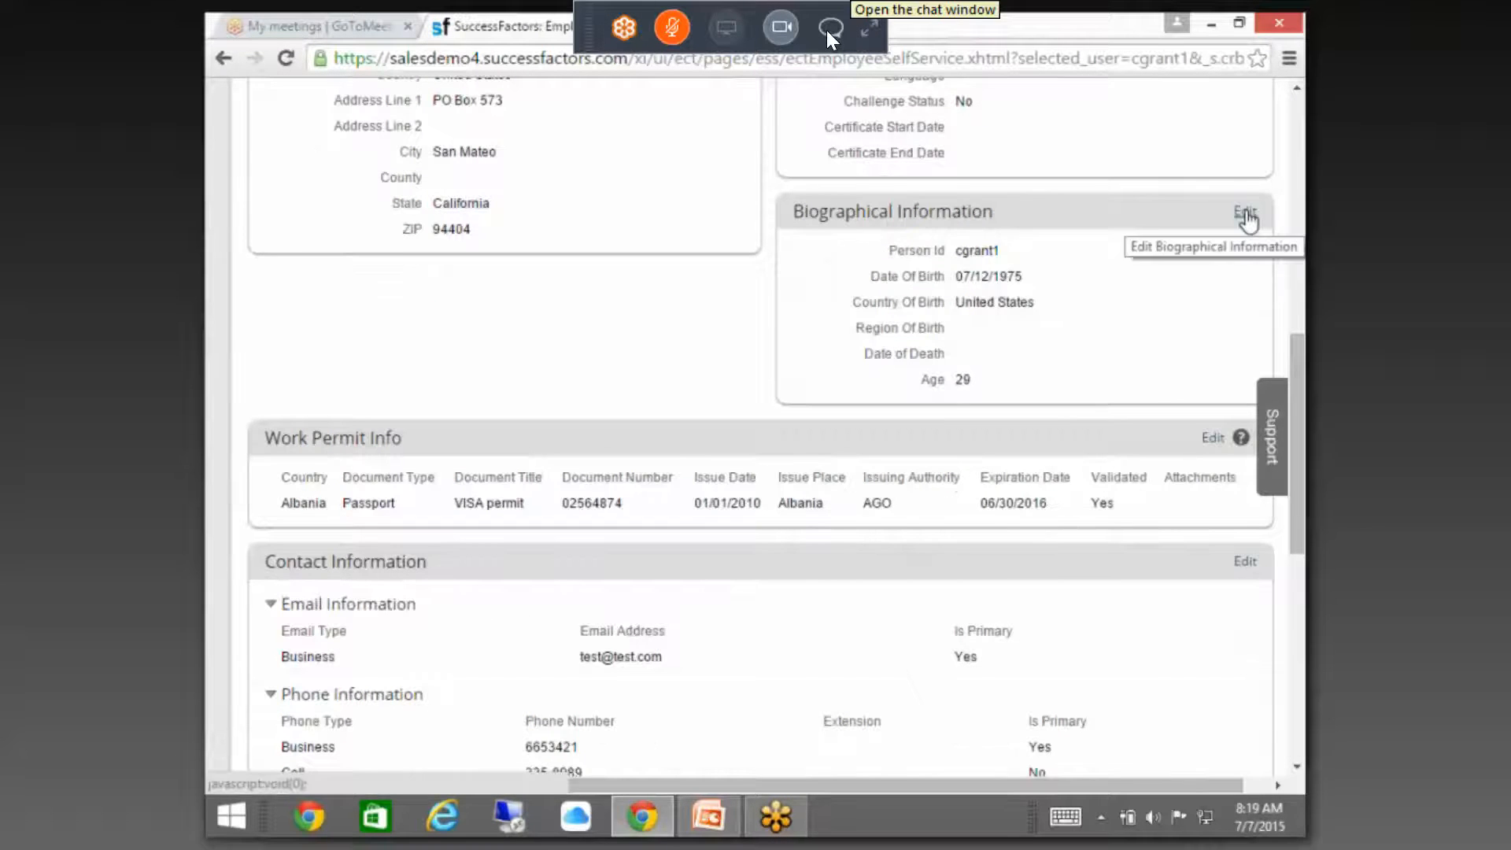
{"action": "left_click", "coordinate": [1245, 211]}
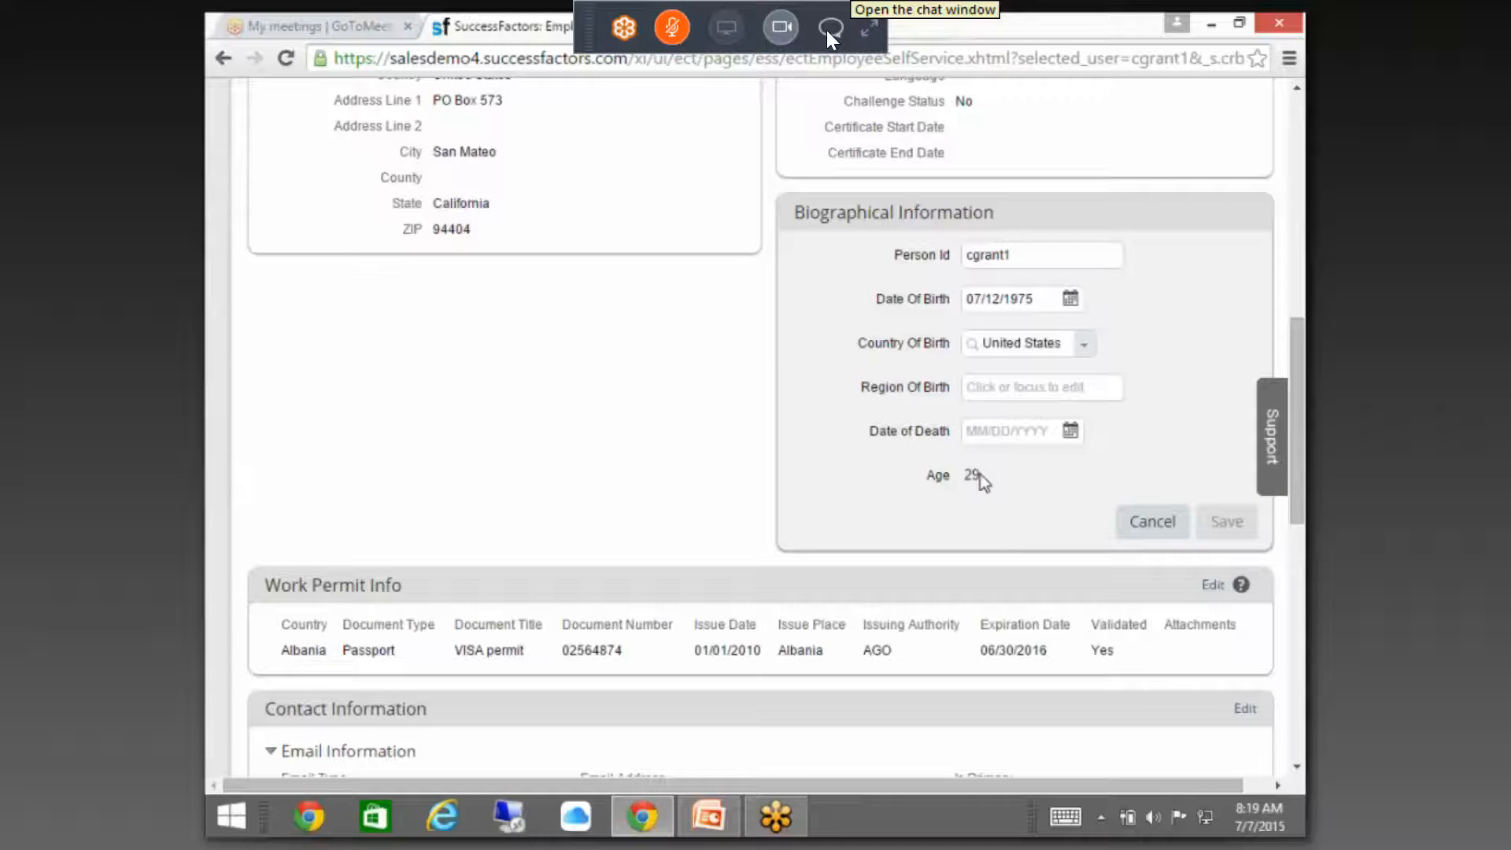
{"action": "scroll", "coordinate": [510, 112], "scroll_direction": "up", "scroll_amount": 10}
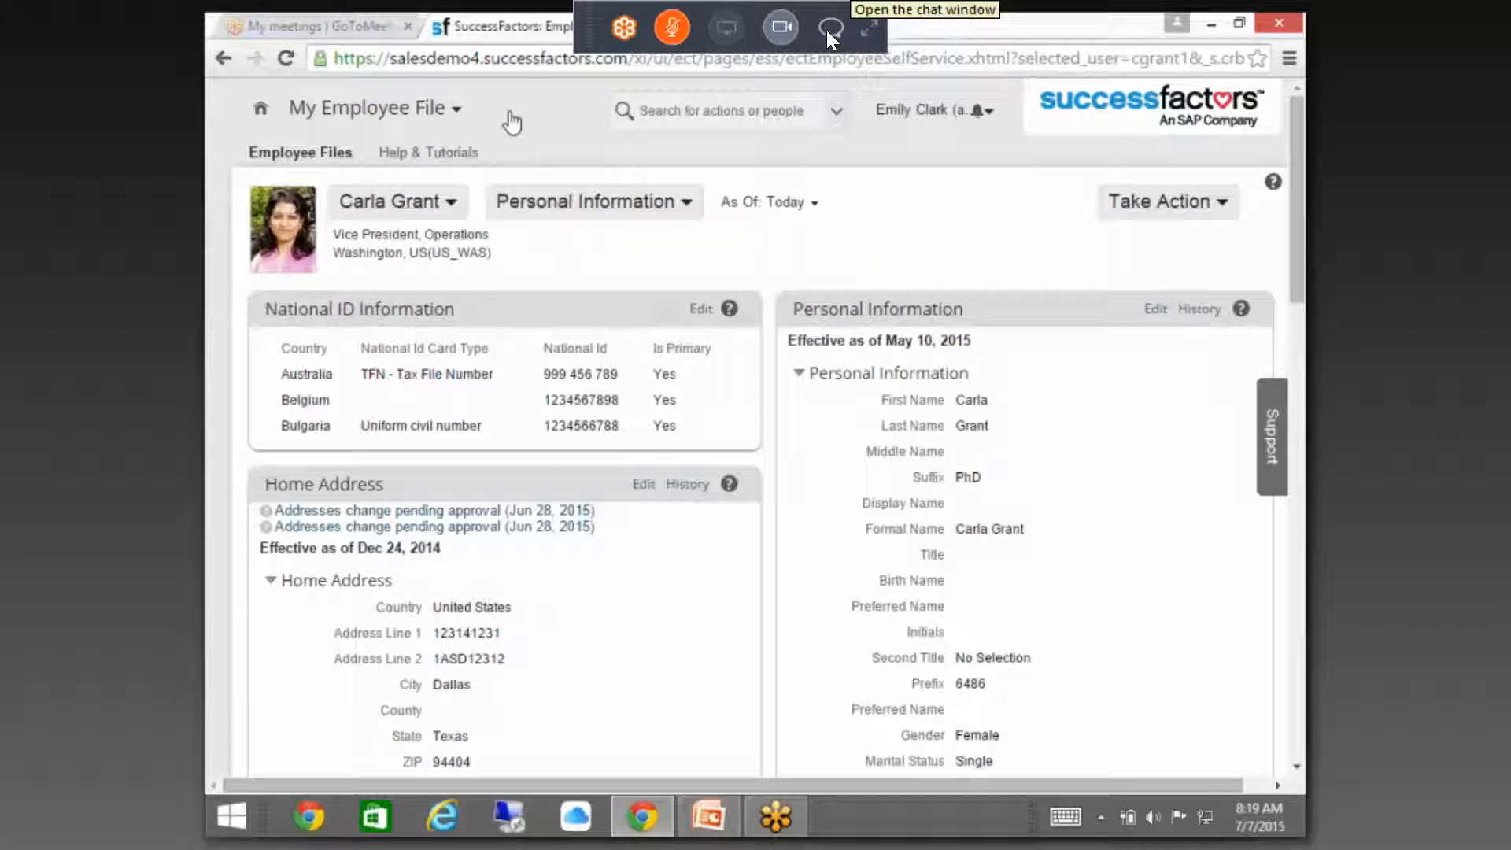
- Go to Manage Business Configuration in the admin tools and open the personInfo element
{"action": "left_click", "coordinate": [388, 111]}
{"action": "left_click", "coordinate": [470, 480]}
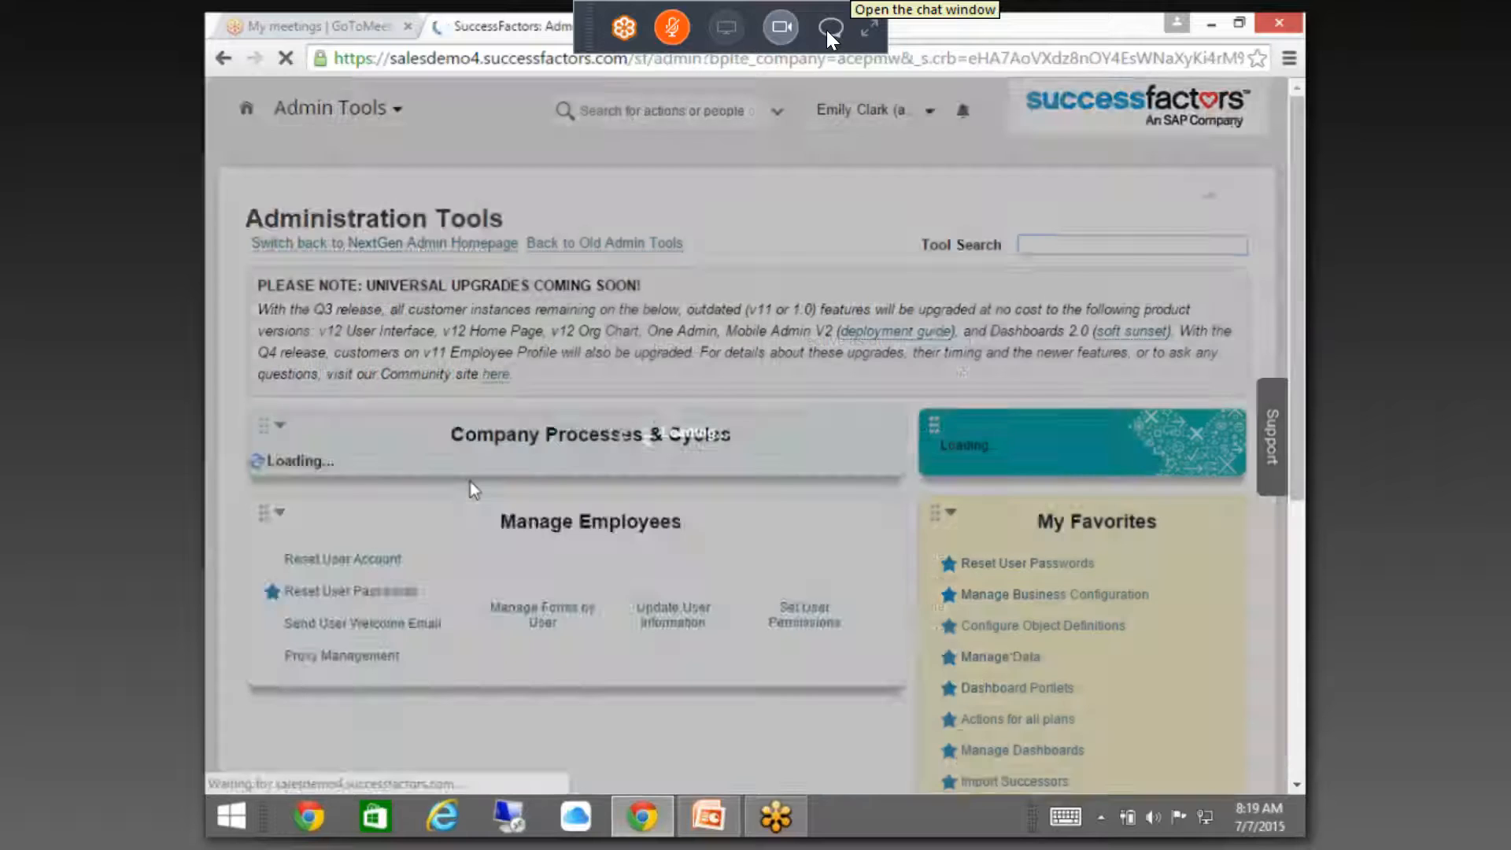
{"action": "type", "text": "busin"}
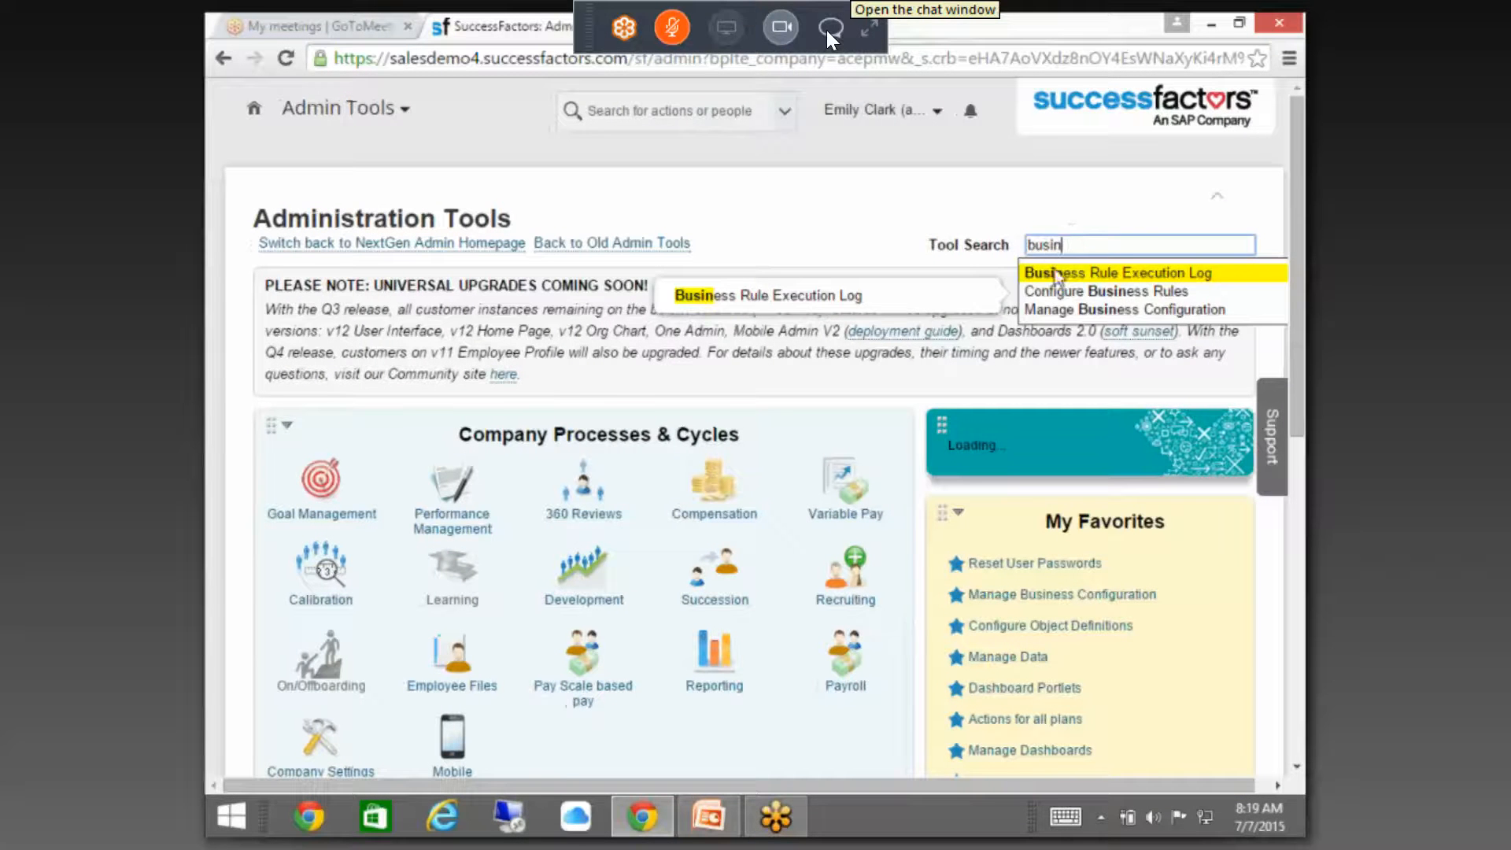
{"action": "left_click", "coordinate": [1111, 309]}
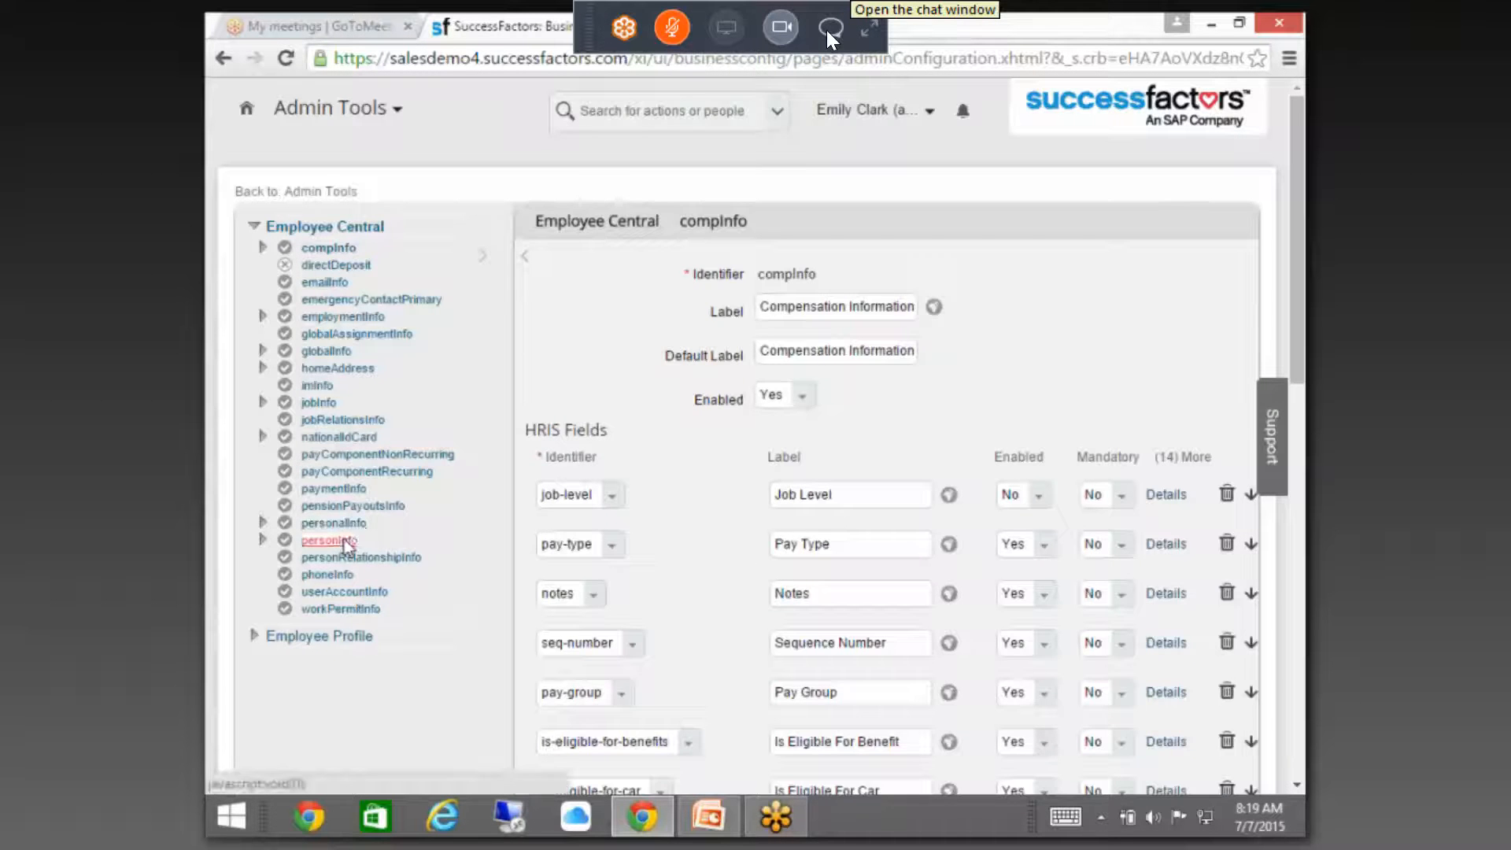
{"action": "left_click", "coordinate": [349, 540]}
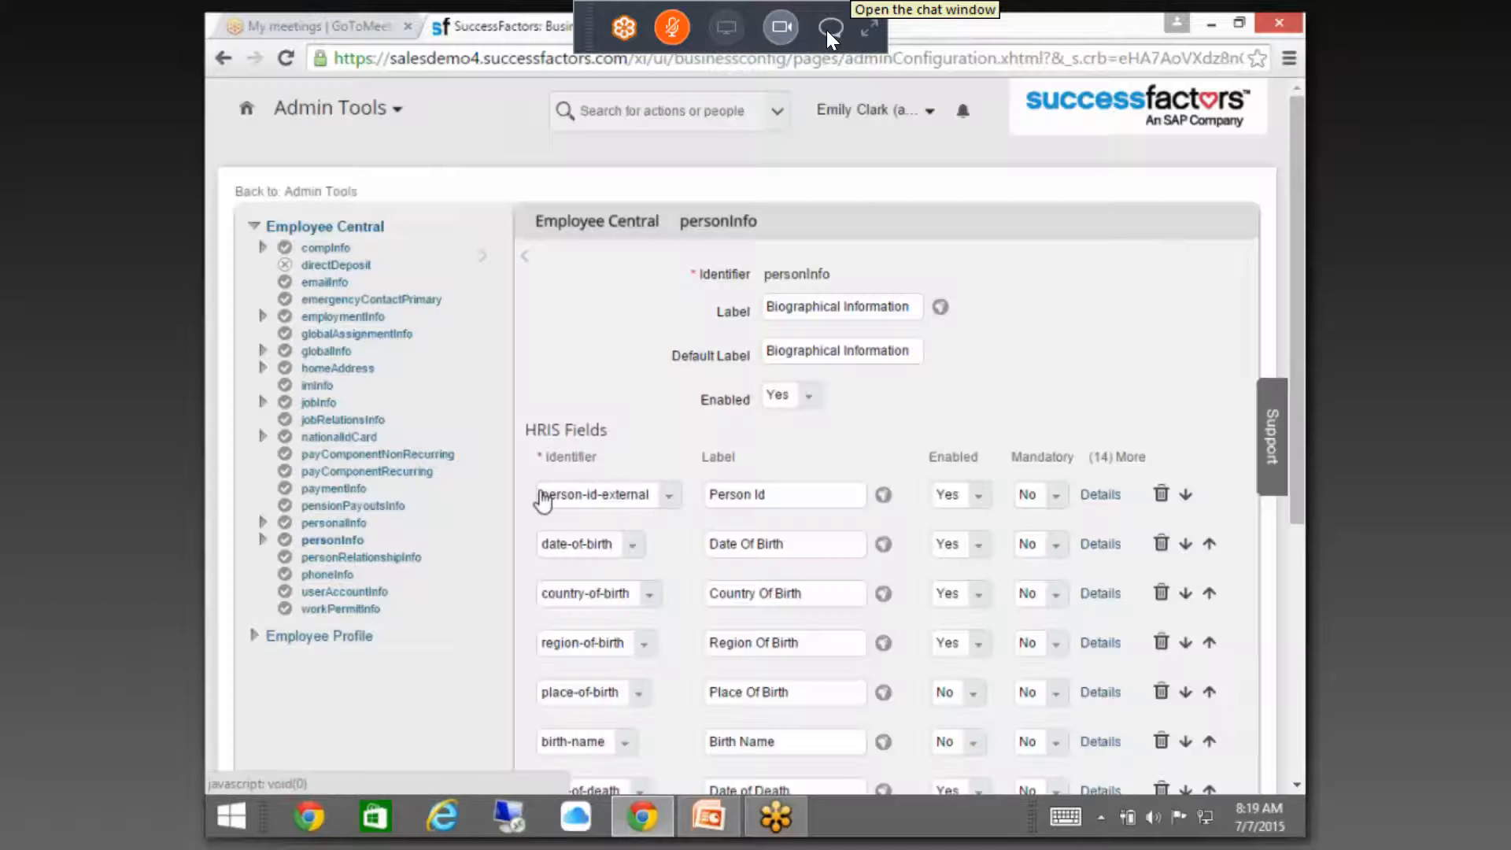
- Examine the Age field's detail settings, including its visibility and trigger rules, and close them
{"action": "scroll", "coordinate": [540, 502], "scroll_direction": "down", "scroll_amount": 5}
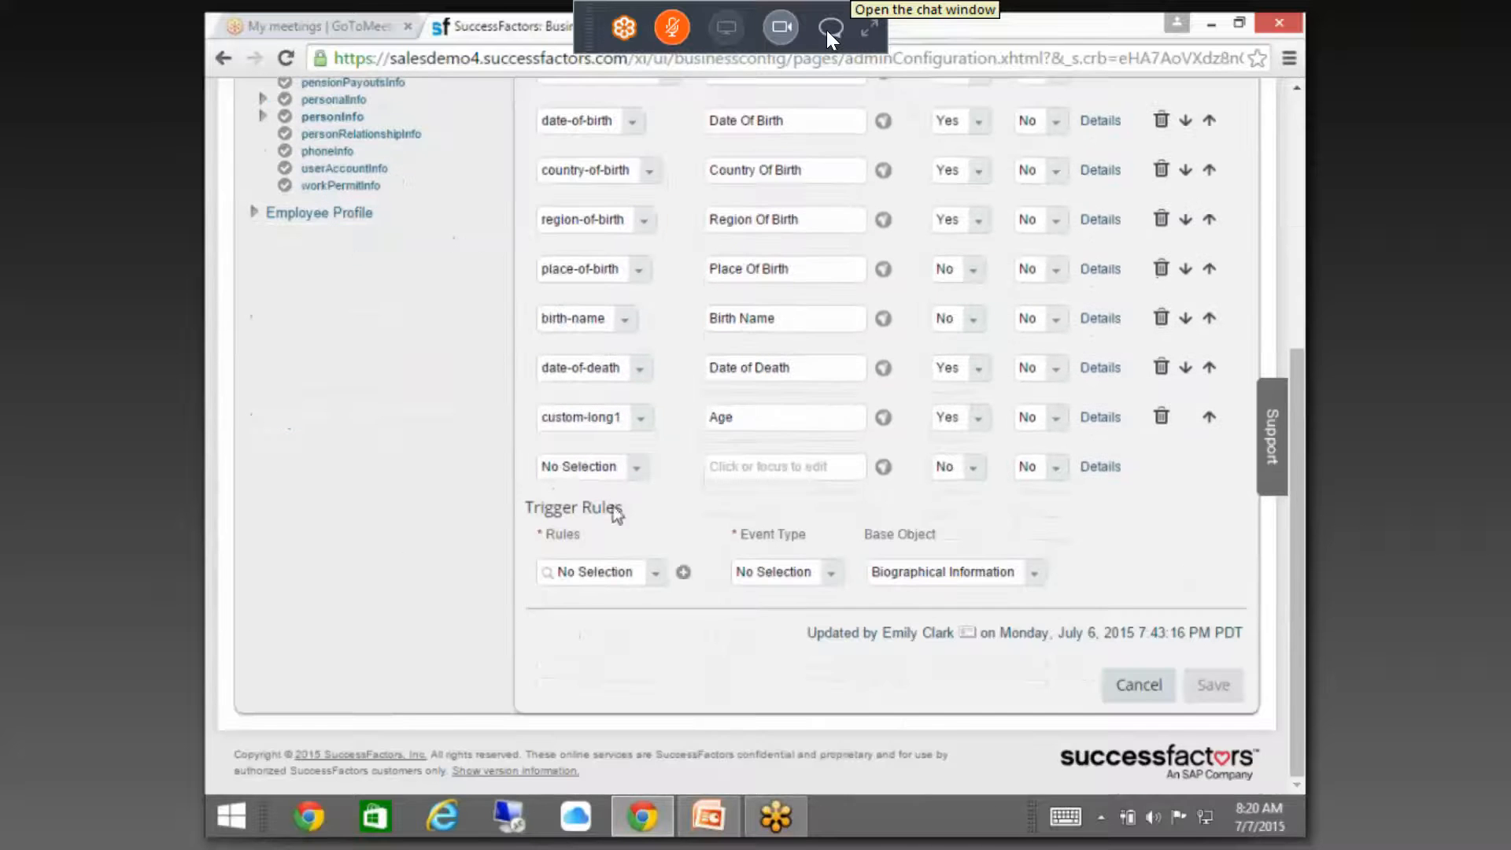
{"action": "left_click", "coordinate": [1100, 417]}
{"action": "left_click_drag", "start_coordinate": [1100, 433], "coordinate": [1076, 683]}
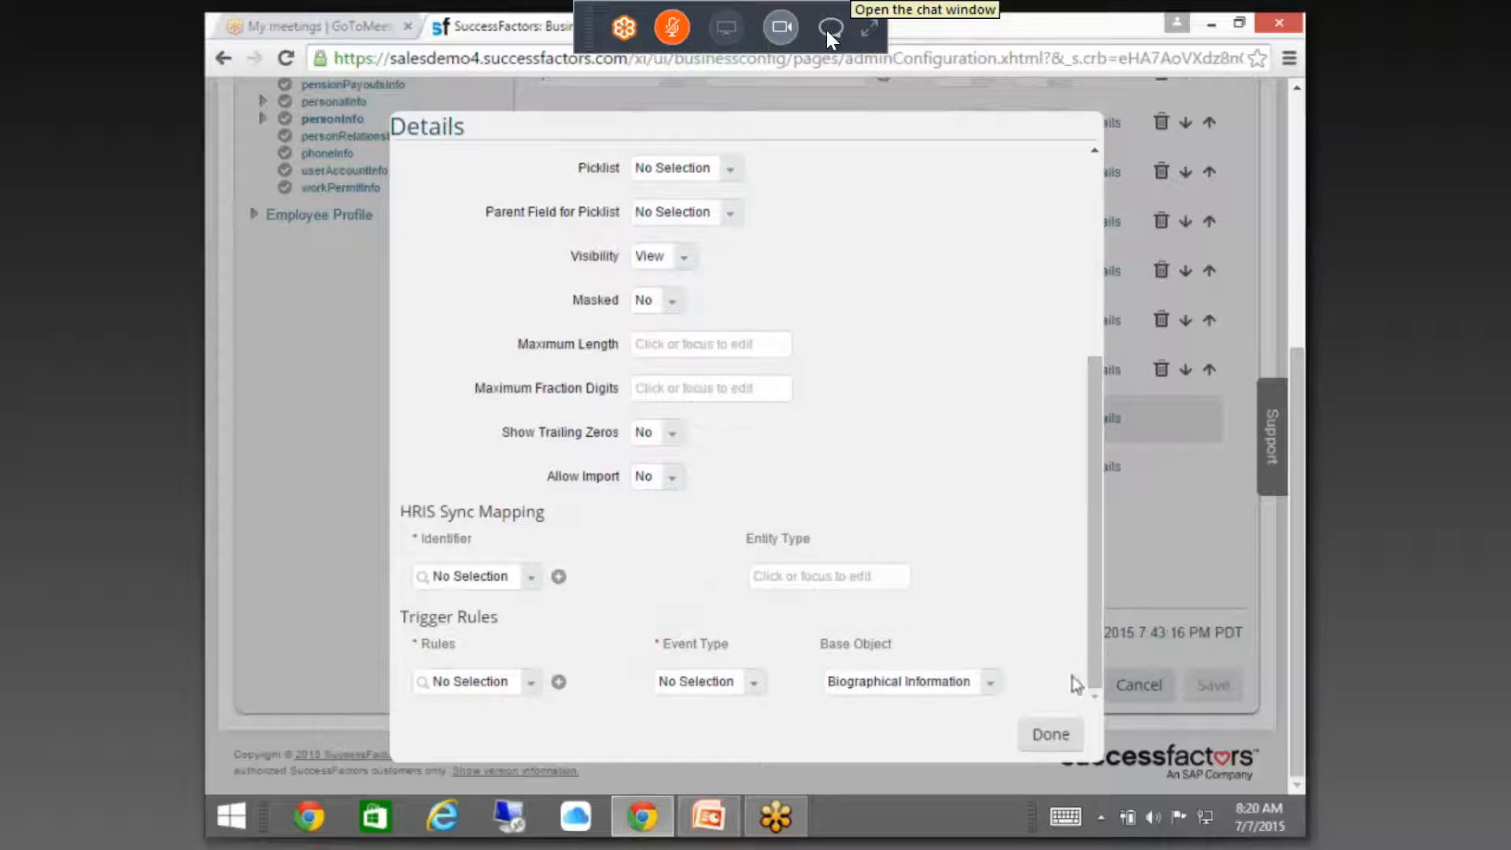
{"action": "left_click", "coordinate": [1050, 728]}
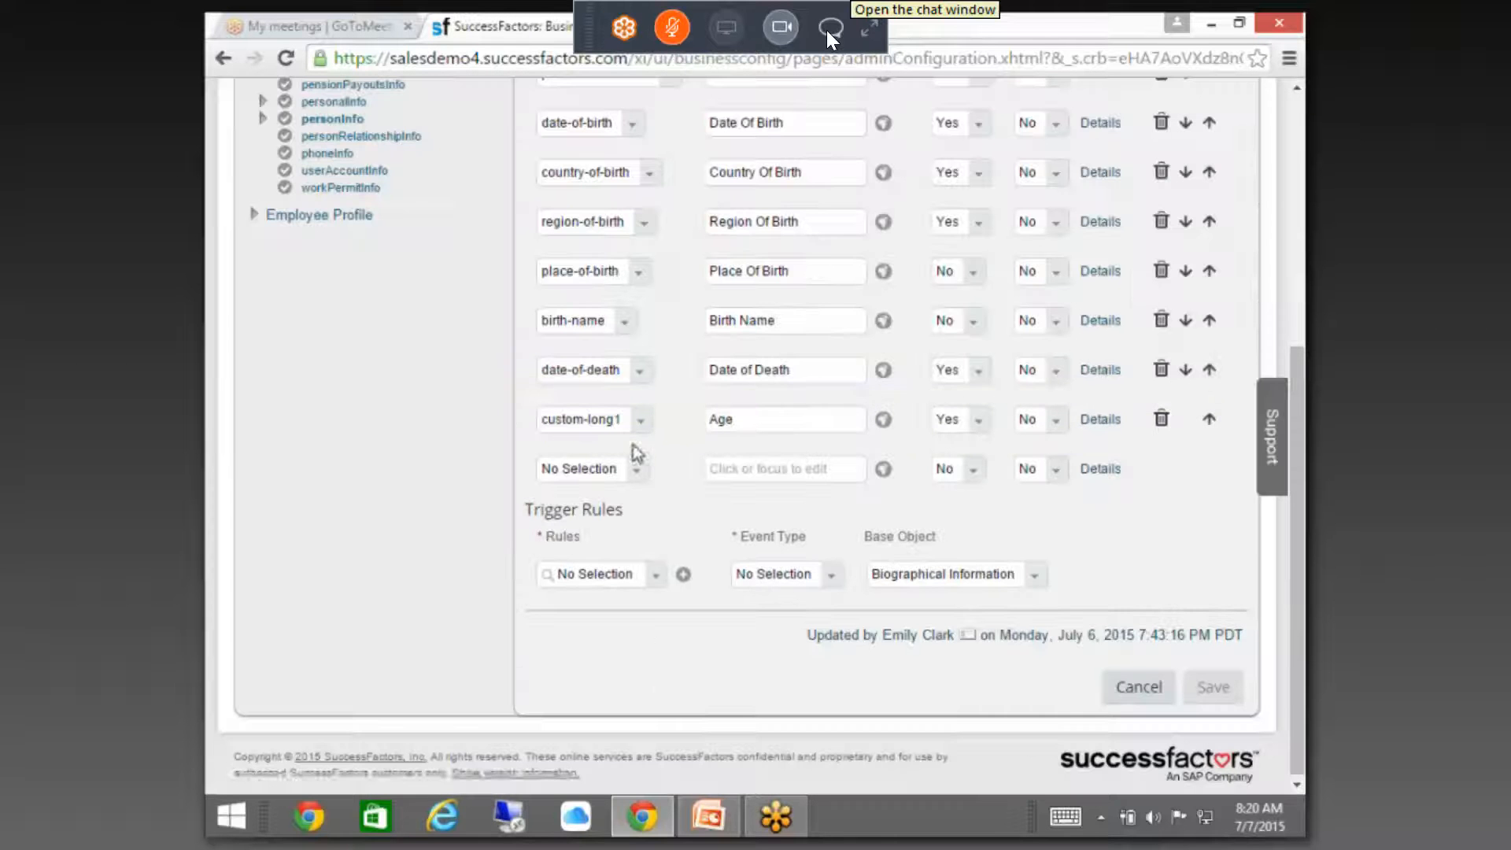
- Delete the Age field from personInfo and add a custom-date3 field labelled "Date of Retirement" in its place
{"action": "left_click", "coordinate": [1163, 419]}
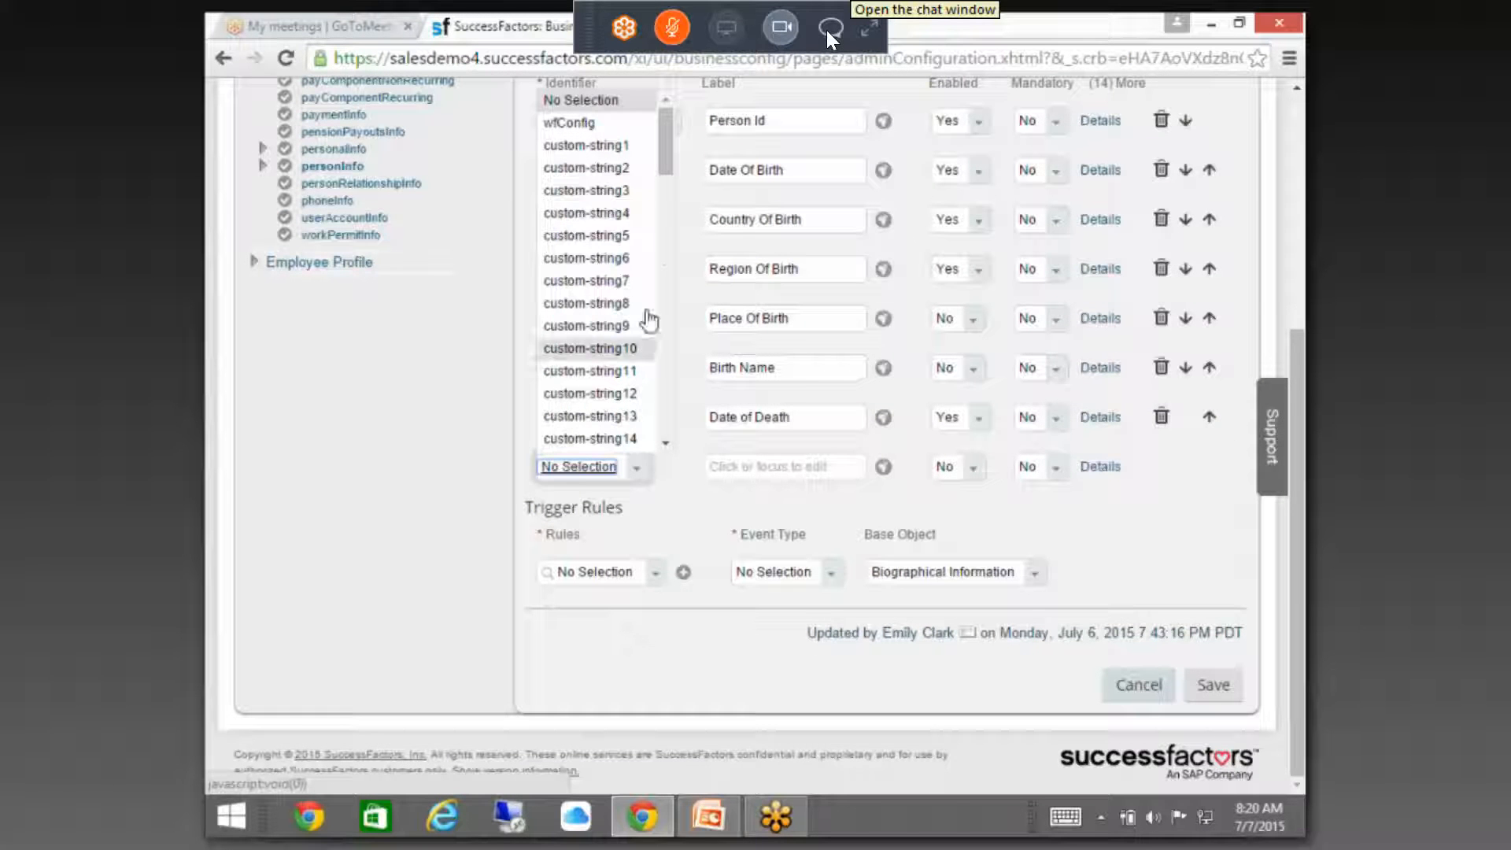
{"action": "left_click_drag", "start_coordinate": [669, 154], "coordinate": [689, 243]}
{"action": "scroll", "coordinate": [681, 238], "scroll_direction": "up", "scroll_amount": 3}
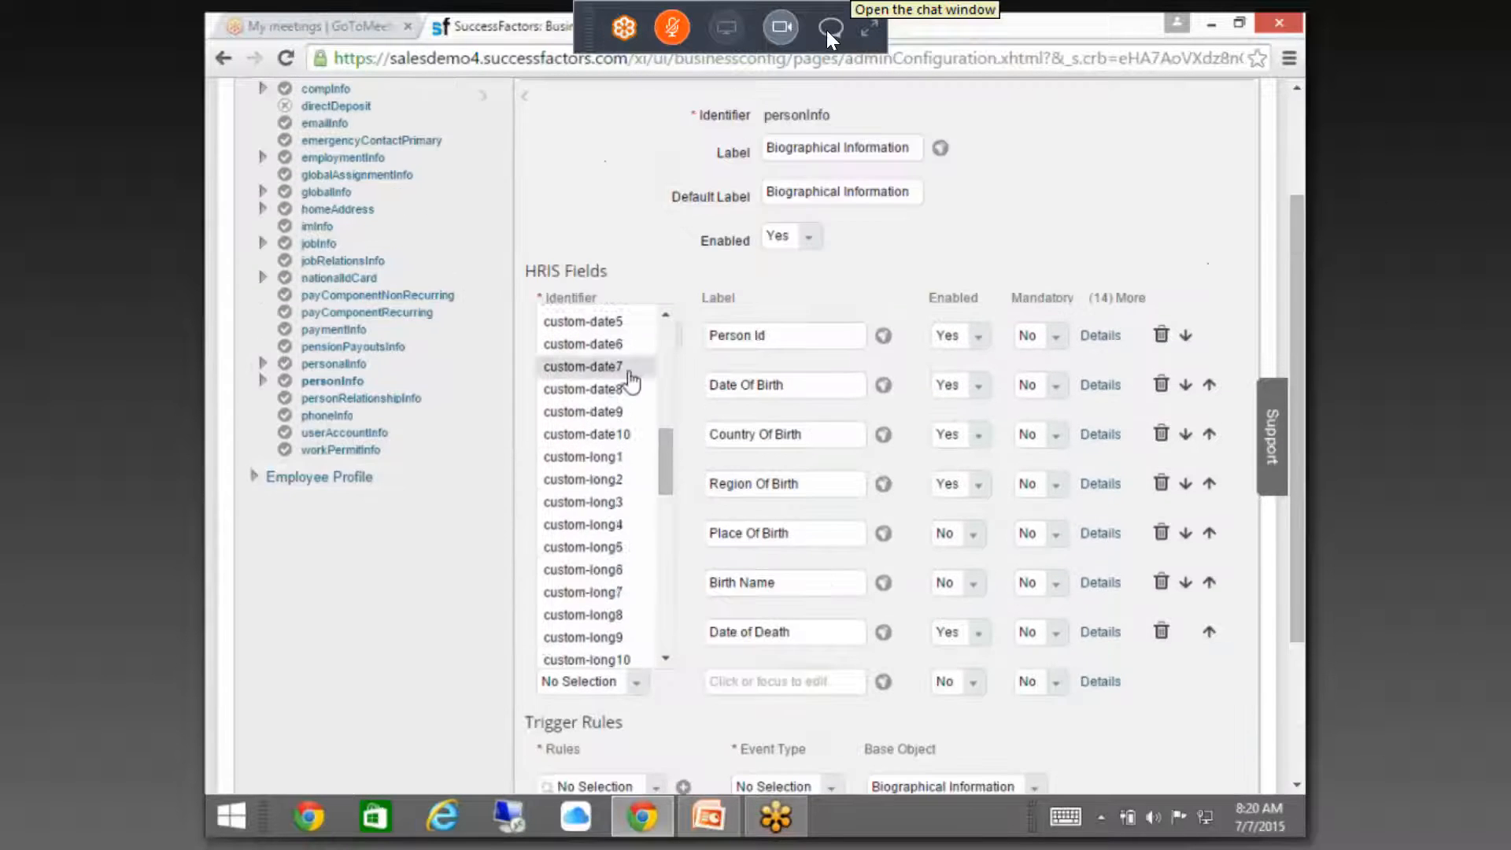
{"action": "scroll", "coordinate": [629, 378], "scroll_direction": "up", "scroll_amount": 3}
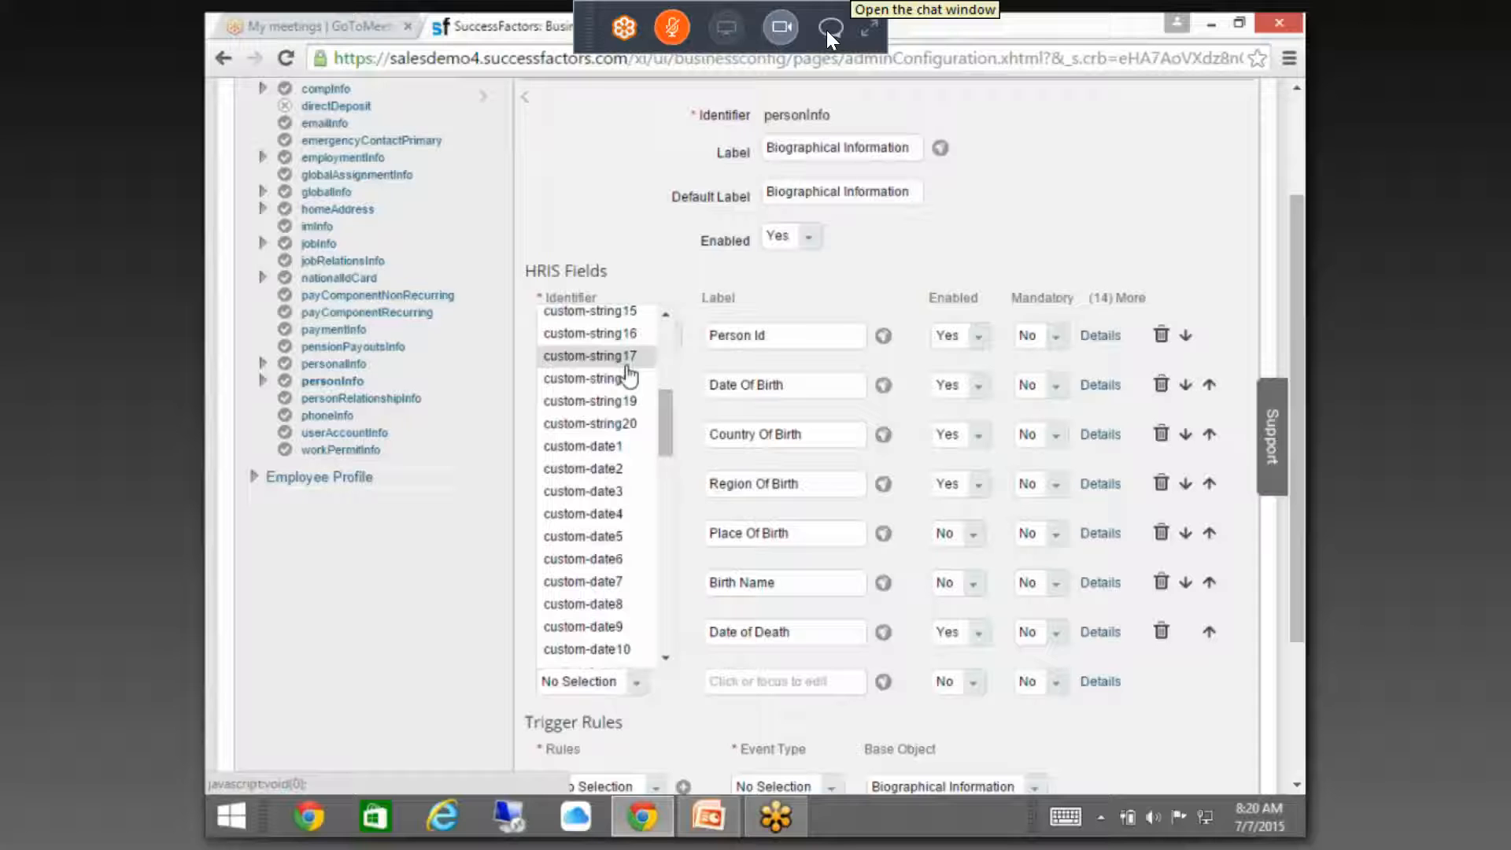
{"action": "left_click", "coordinate": [596, 491]}
{"action": "left_click", "coordinate": [772, 681]}
{"action": "type", "text": "Date of Retirement"}
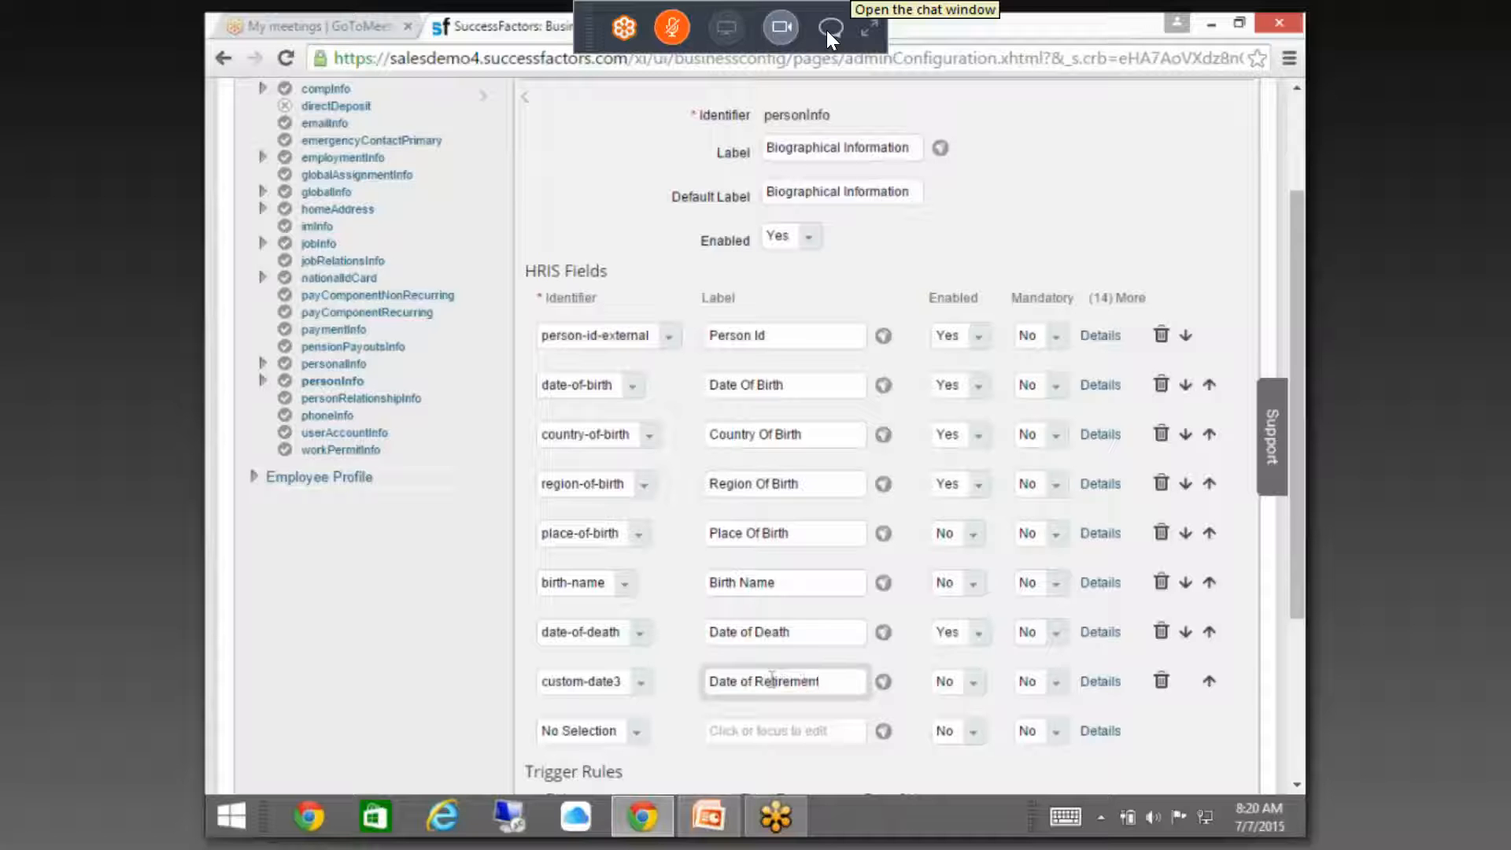
- Enable the Date of Retirement field and set its default label to "Date of Retirement" in the field details
{"action": "left_click", "coordinate": [955, 683]}
{"action": "left_click", "coordinate": [946, 730]}
{"action": "left_click", "coordinate": [1051, 683]}
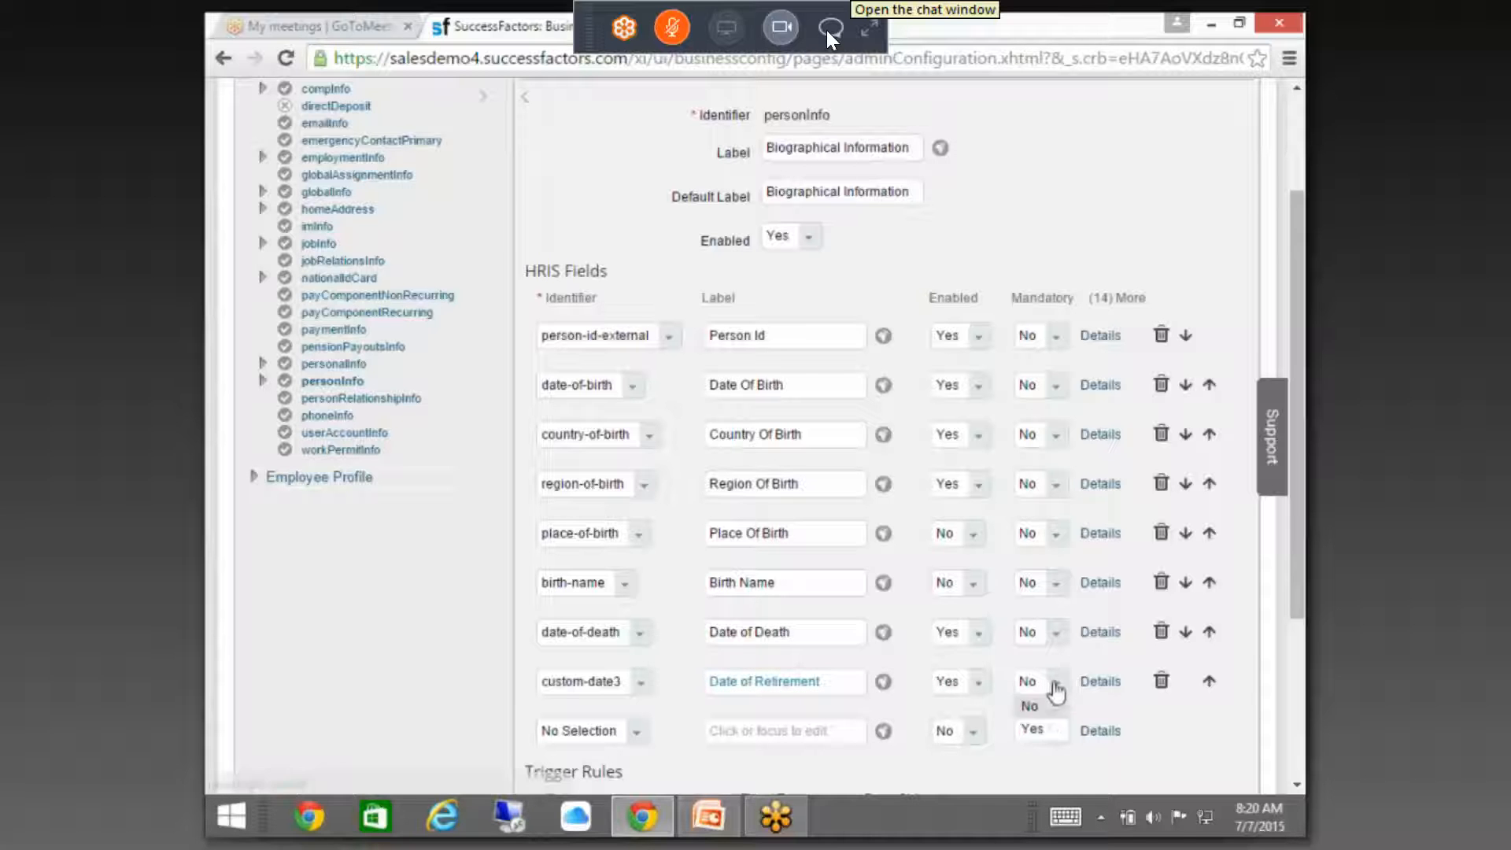
{"action": "left_click", "coordinate": [1102, 683]}
{"action": "left_click", "coordinate": [682, 341]}
{"action": "type", "text": "Date of Retirement"}
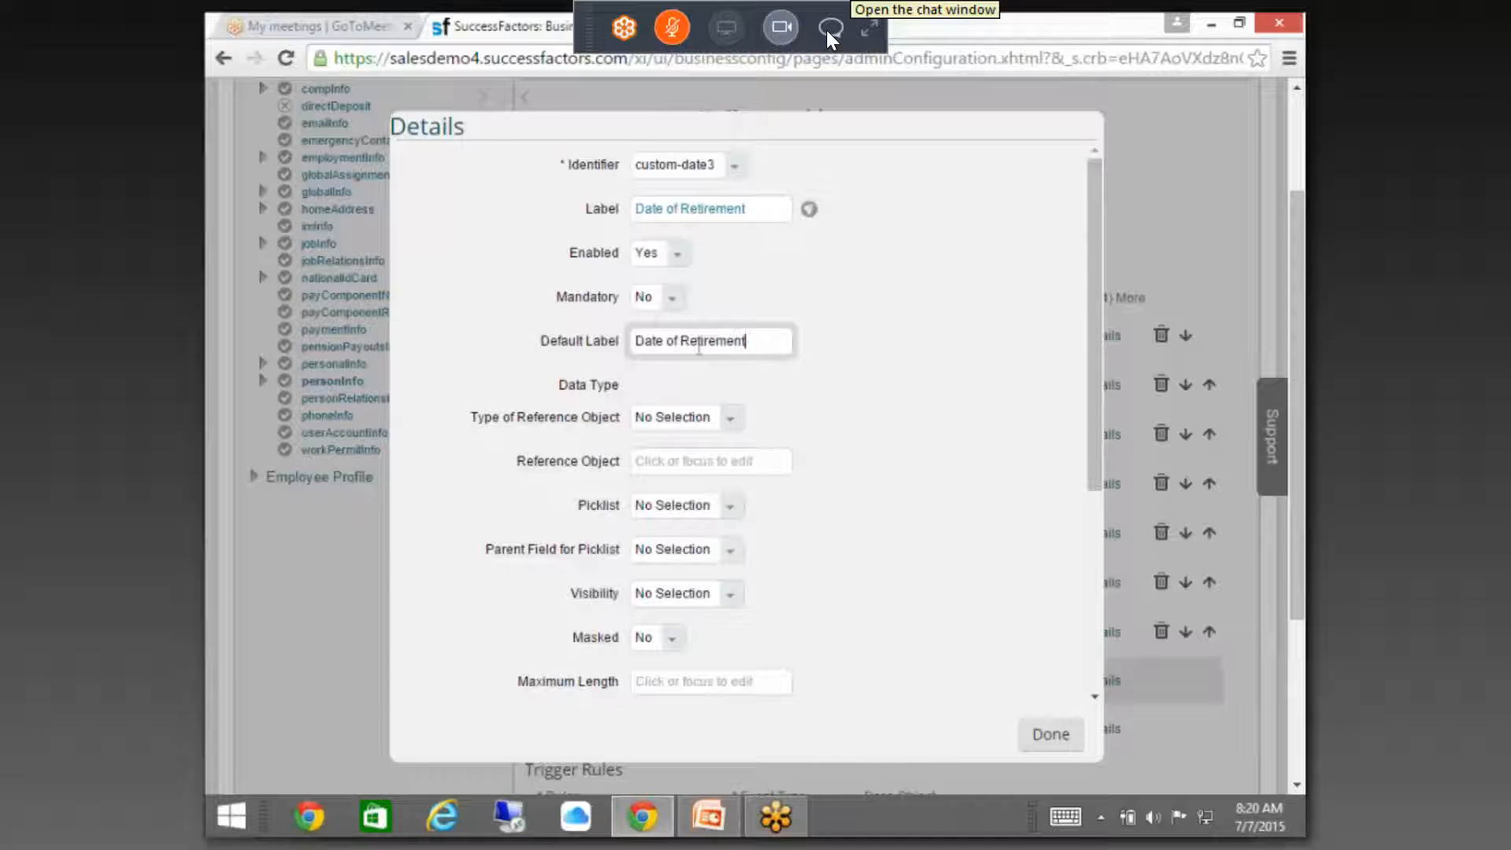
{"action": "left_click_drag", "start_coordinate": [1095, 485], "coordinate": [1090, 693]}
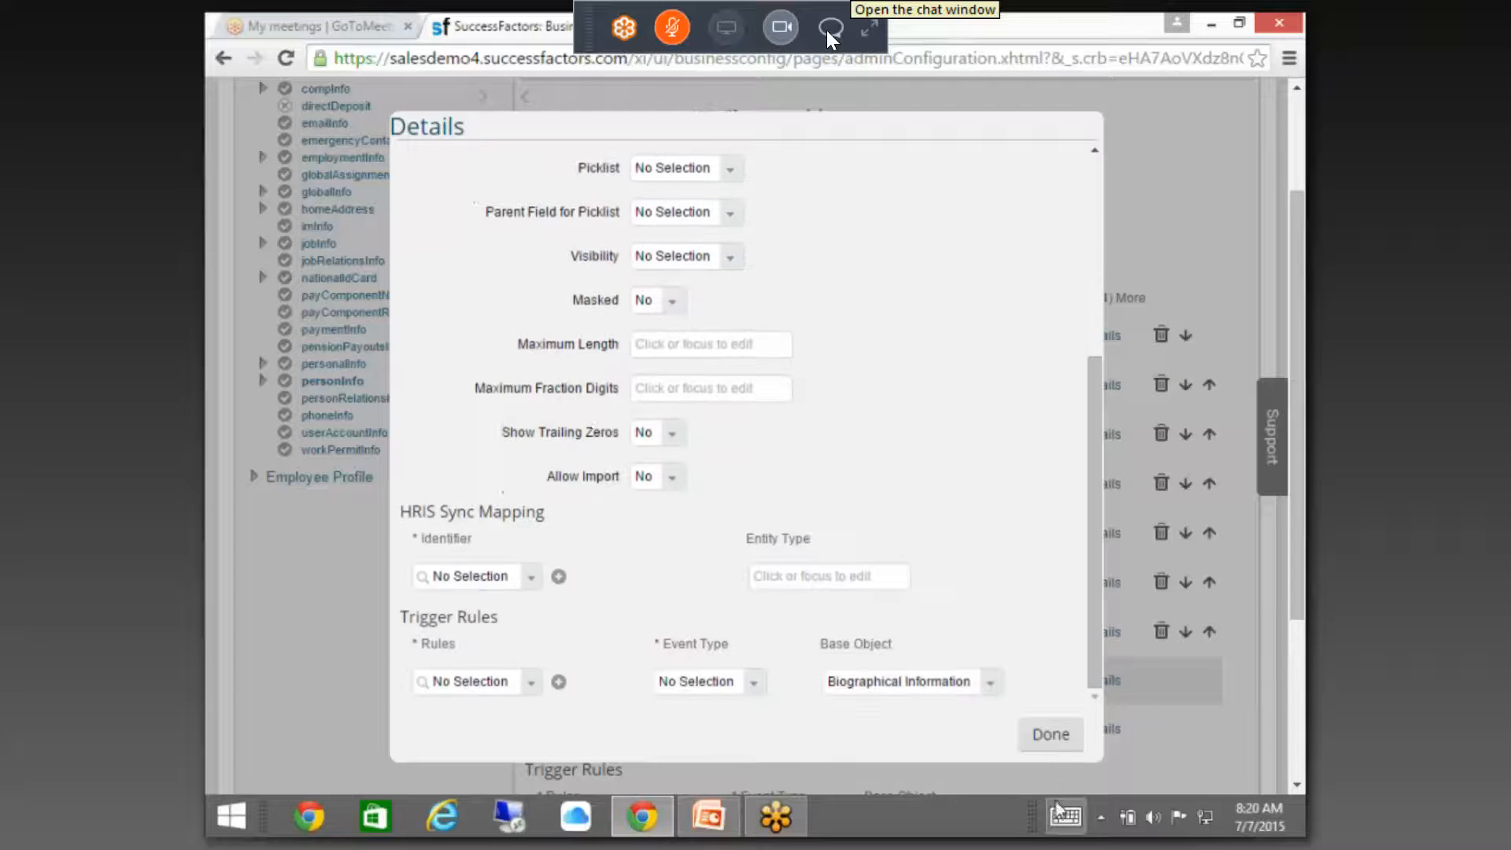
{"action": "left_click", "coordinate": [1051, 734]}
- Save the personInfo configuration, accept the automatic visibility change for custom-date3, and check the resulting field list
{"action": "scroll", "coordinate": [1055, 735], "scroll_direction": "down", "scroll_amount": 5}
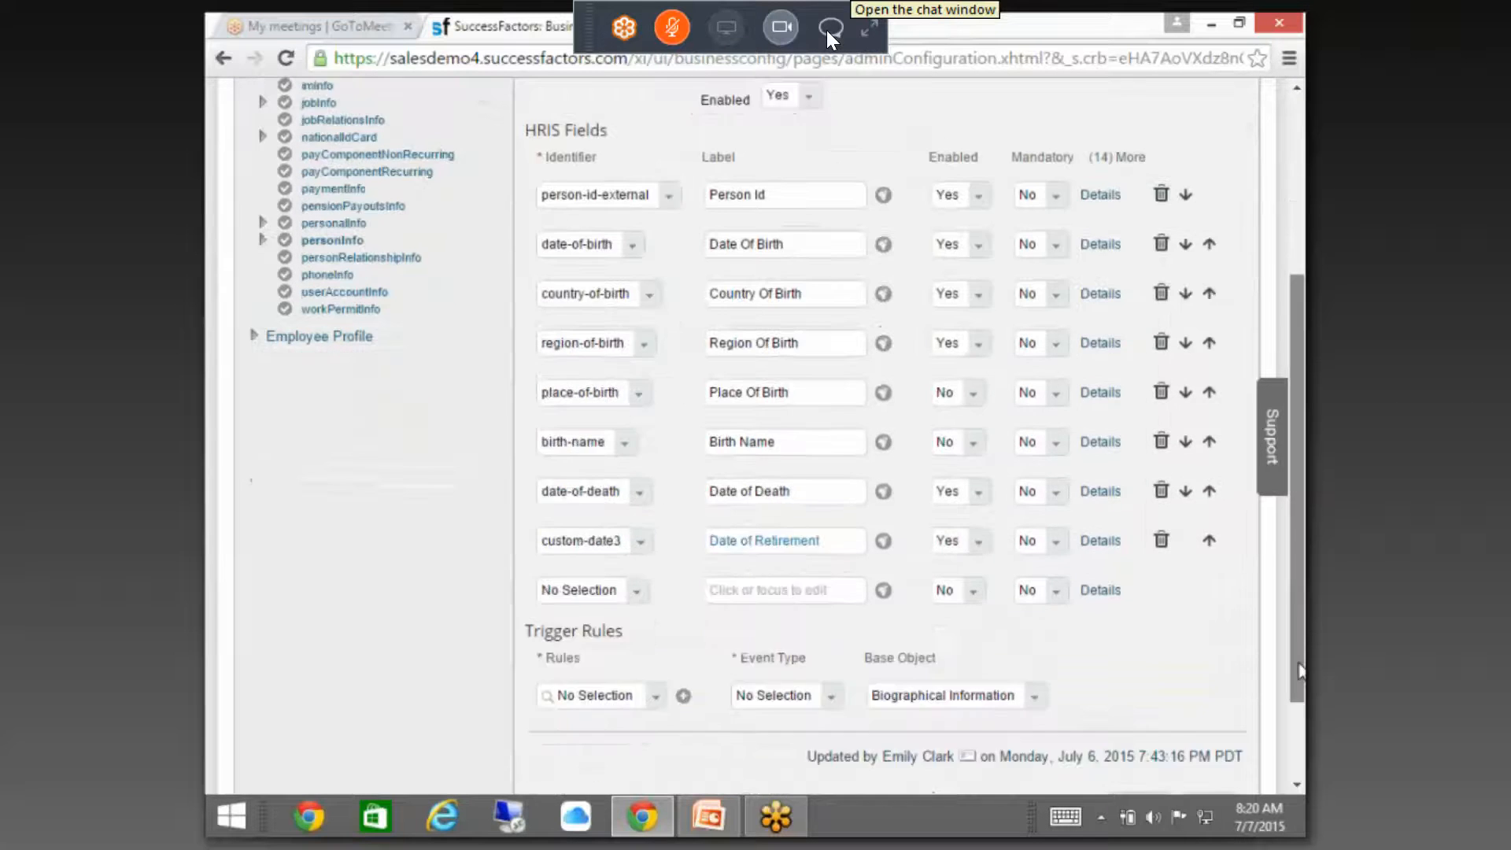
{"action": "left_click", "coordinate": [1219, 740]}
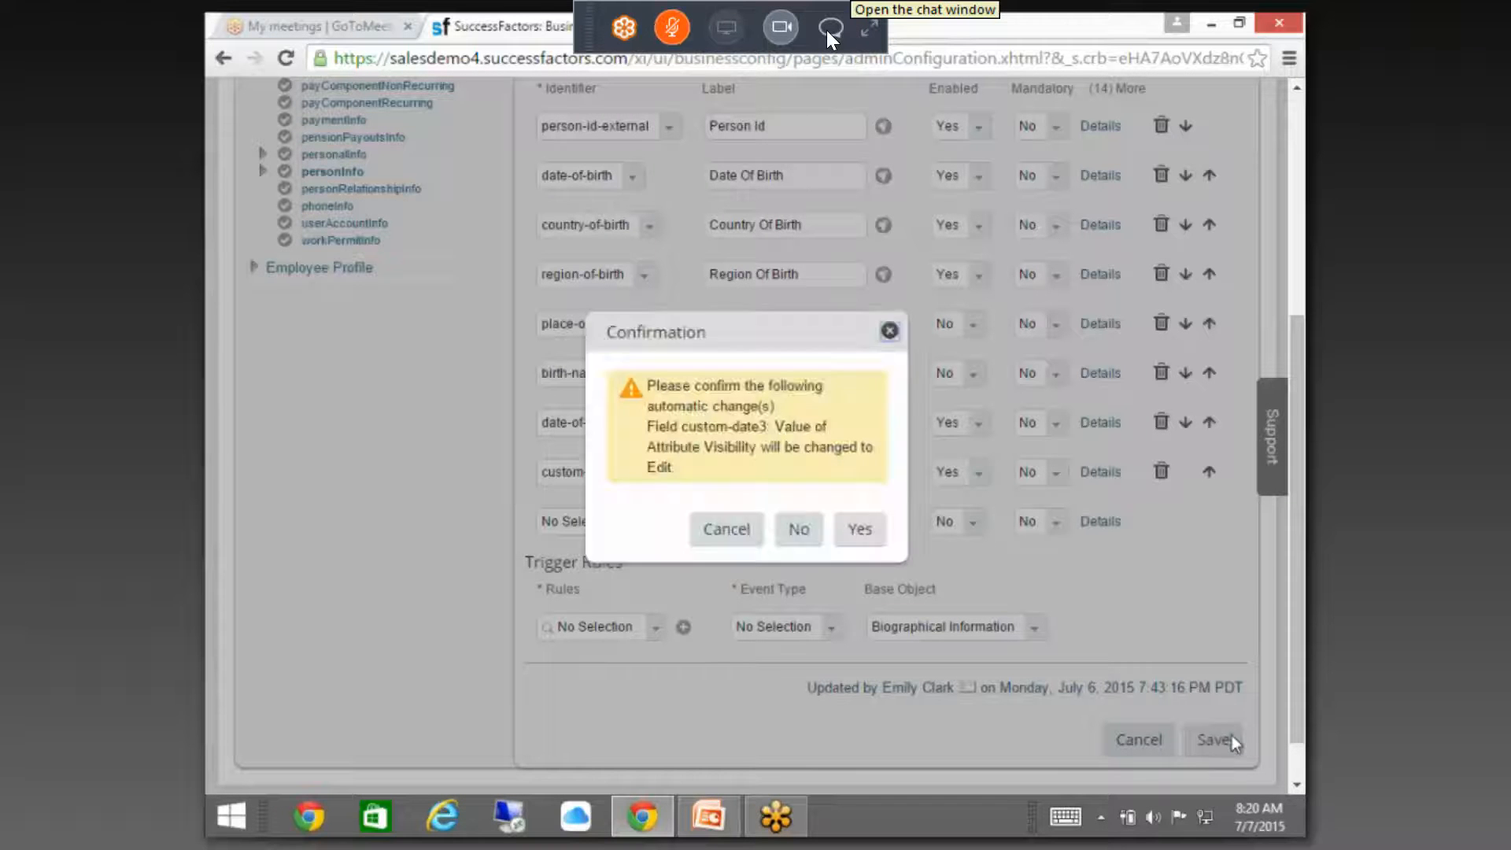
{"action": "left_click", "coordinate": [863, 538]}
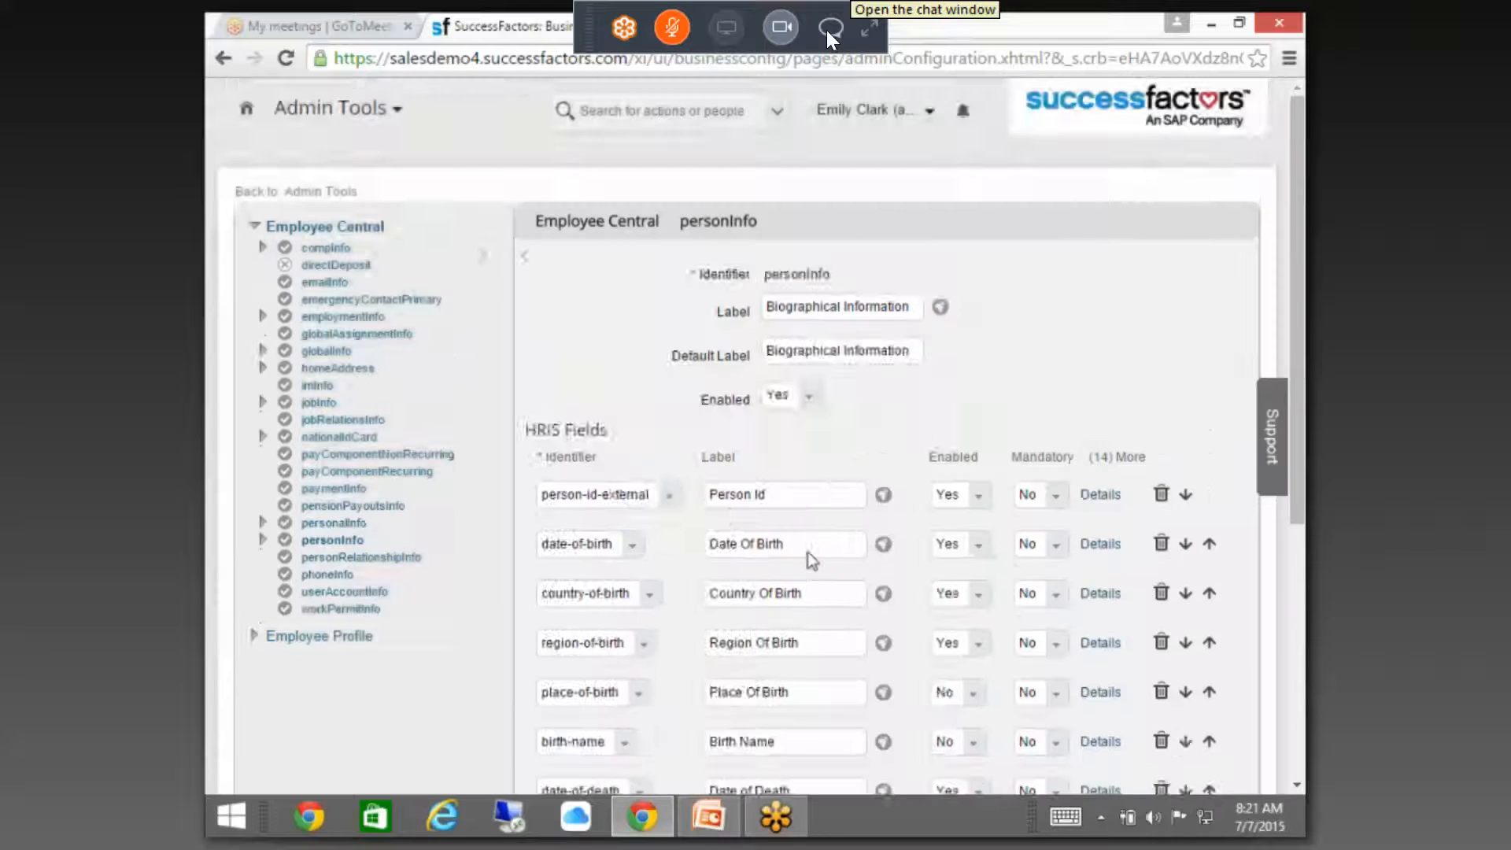
{"action": "scroll", "coordinate": [810, 560], "scroll_direction": "down", "scroll_amount": 1}
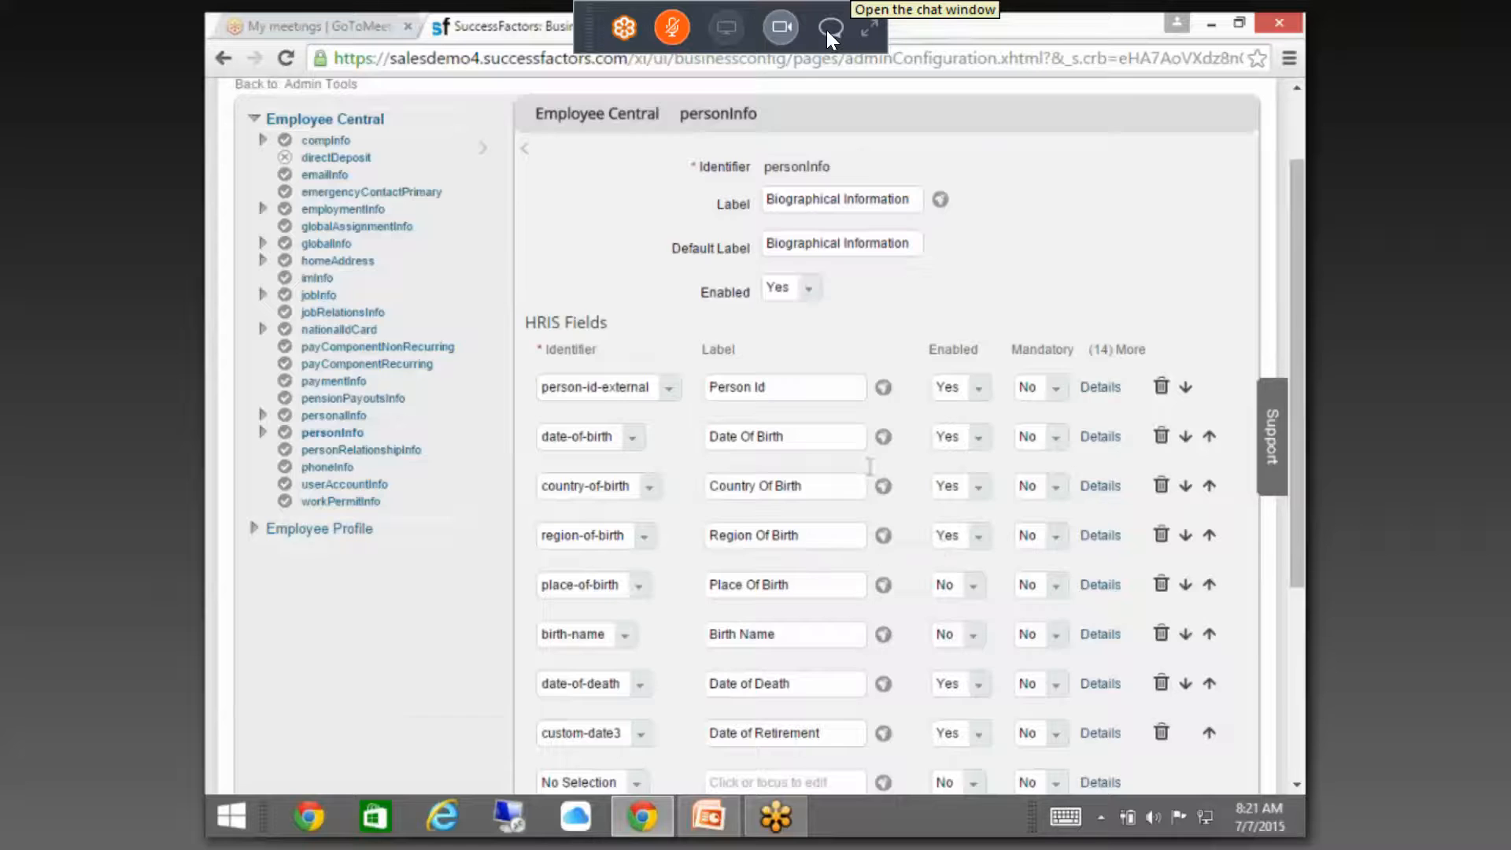
{"action": "scroll", "coordinate": [861, 476], "scroll_direction": "down", "scroll_amount": 1}
{"action": "scroll", "coordinate": [854, 483], "scroll_direction": "up", "scroll_amount": 2}
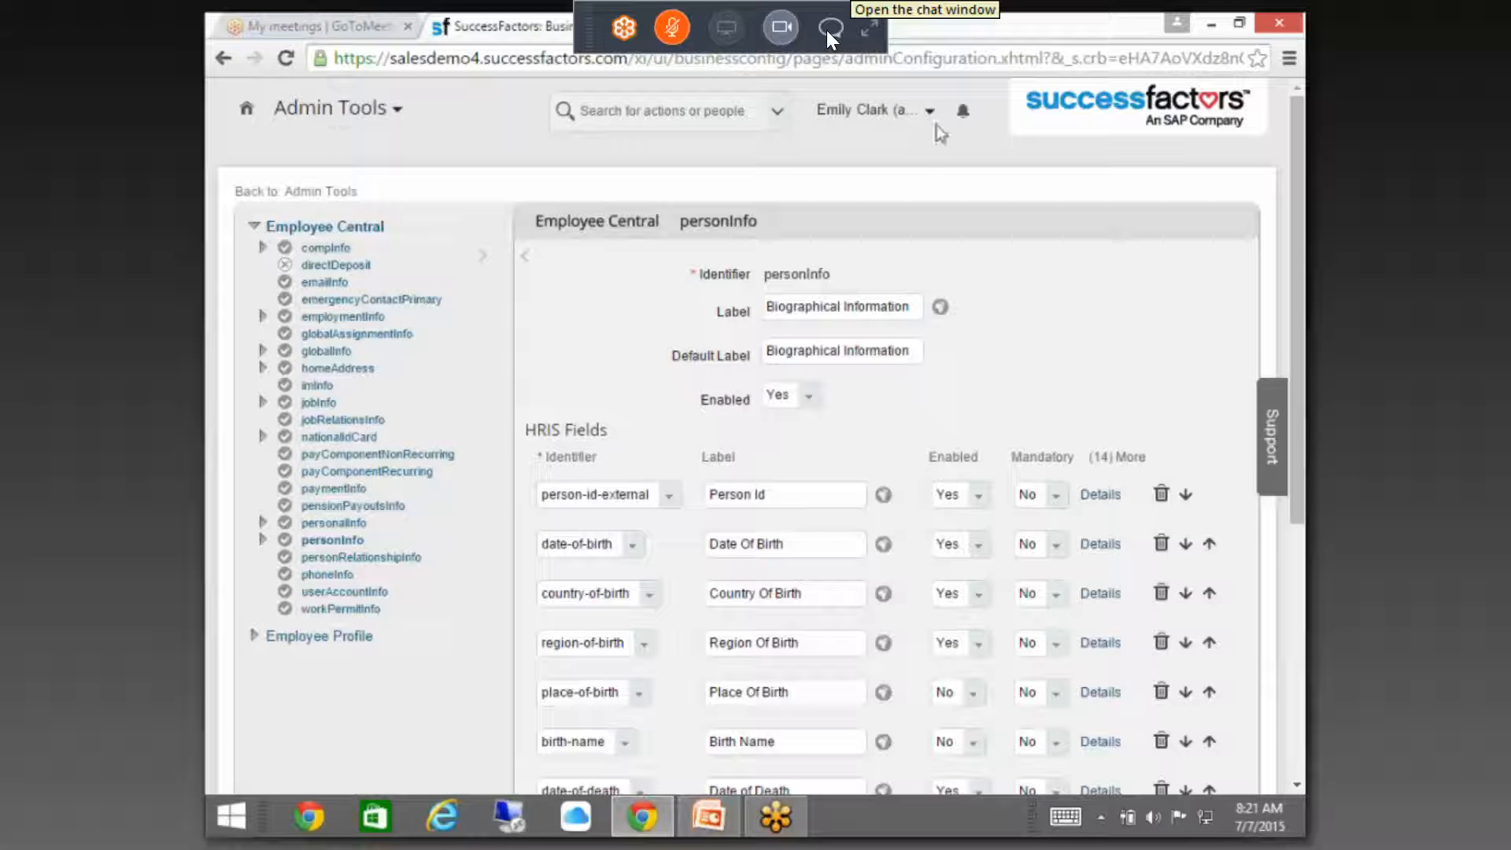
- Return to Administration Tools, find Configure Business Rules with the tool search, and start a new rule
{"action": "left_click", "coordinate": [857, 110]}
{"action": "left_click", "coordinate": [830, 197]}
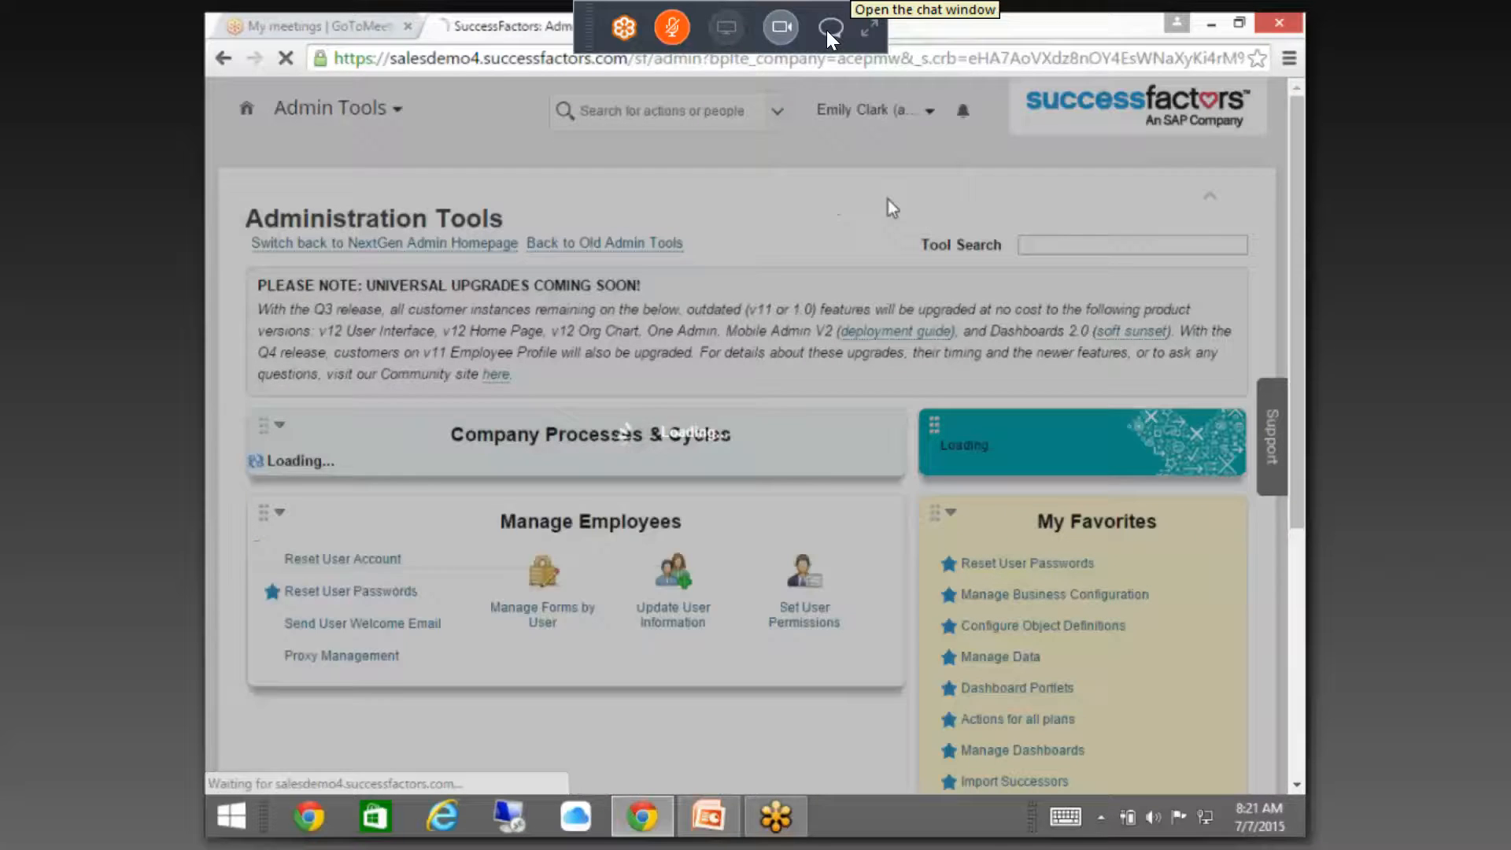
{"action": "type", "text": "busin"}
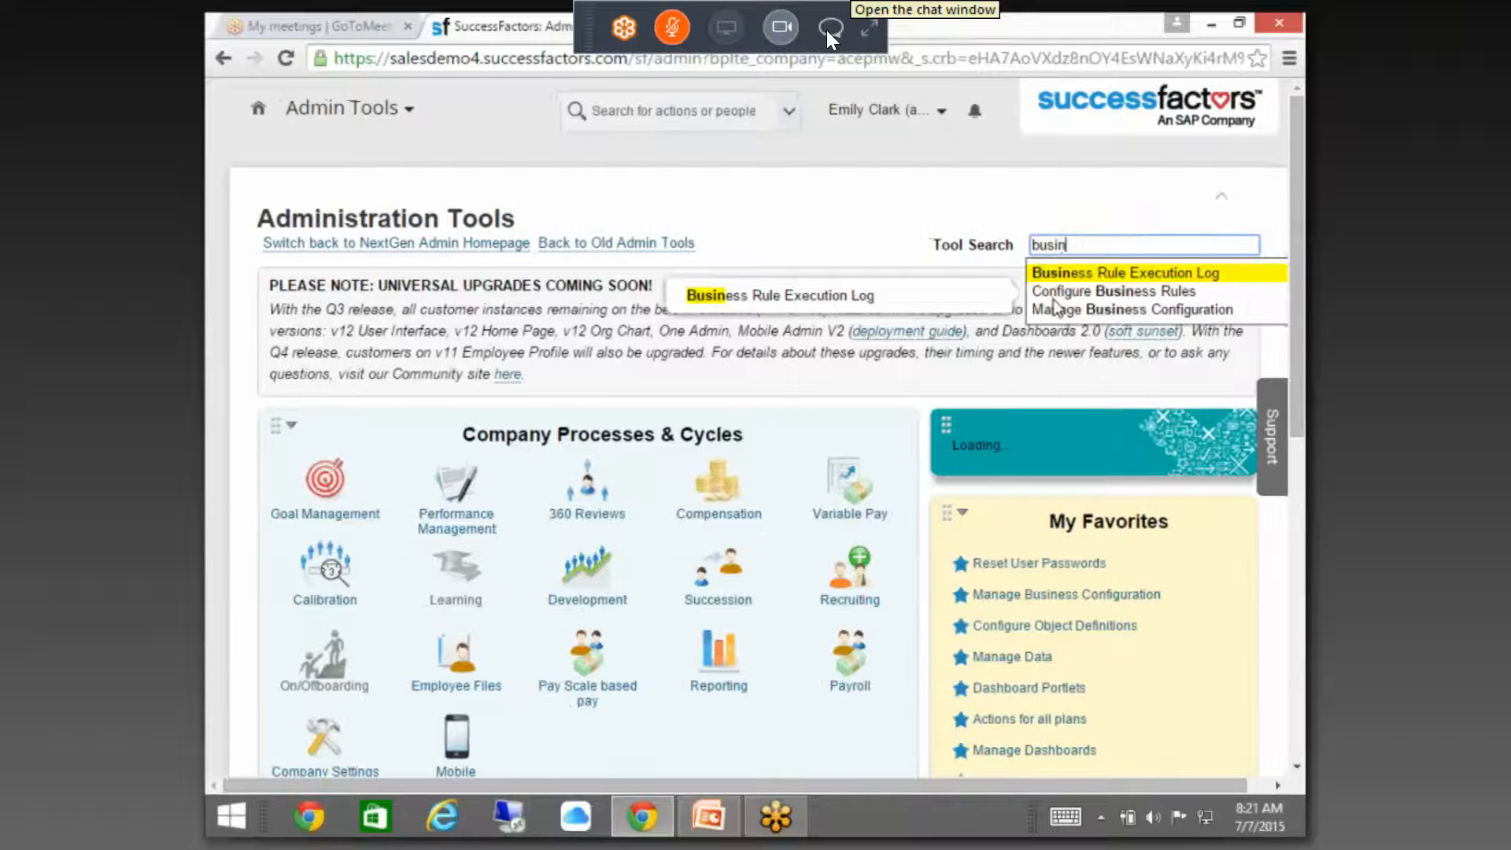
{"action": "left_click", "coordinate": [1083, 293]}
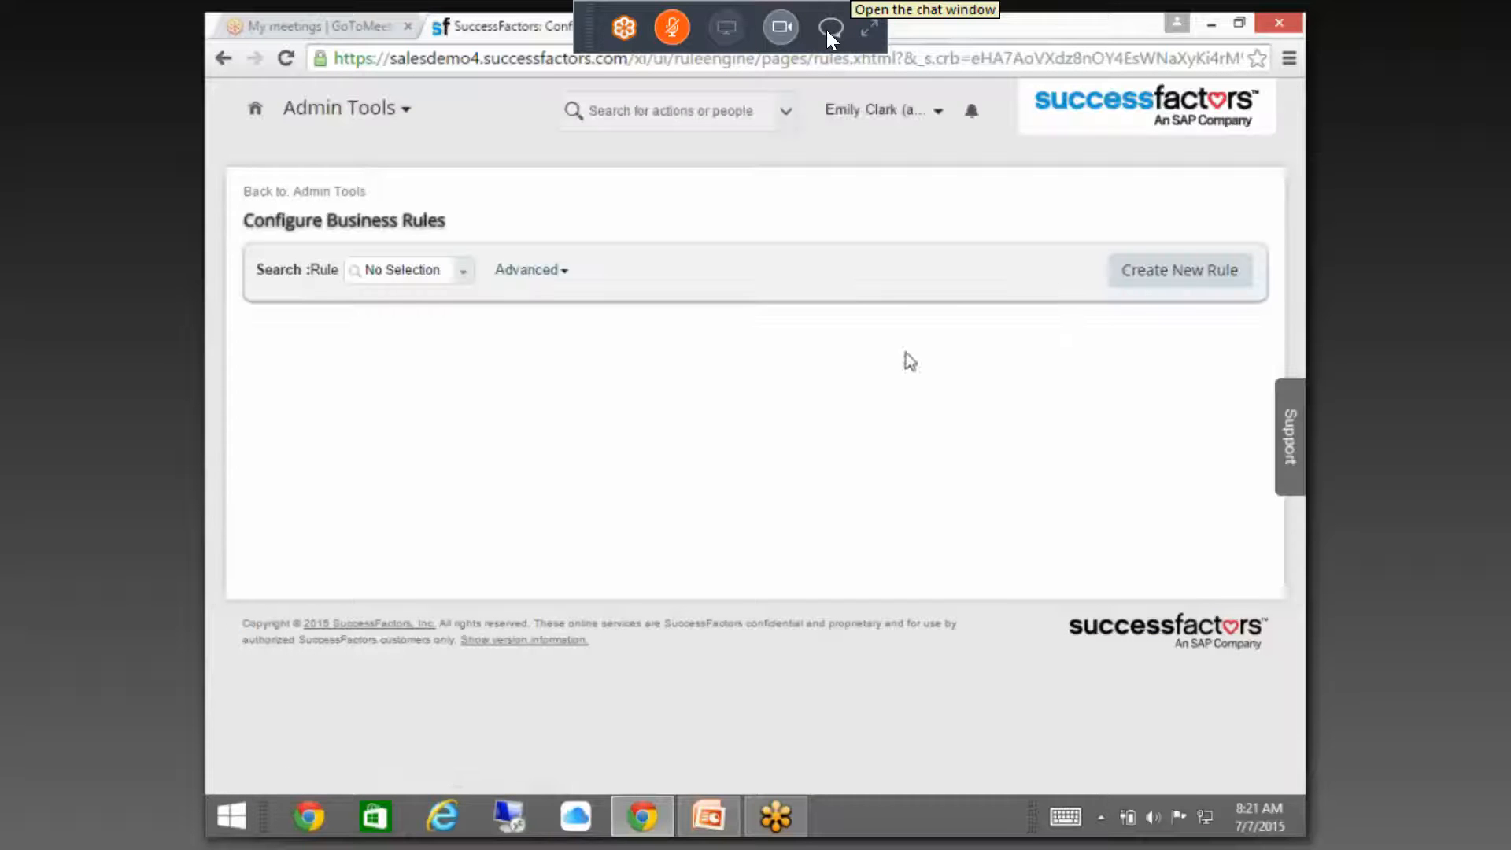
{"action": "left_click", "coordinate": [1163, 272]}
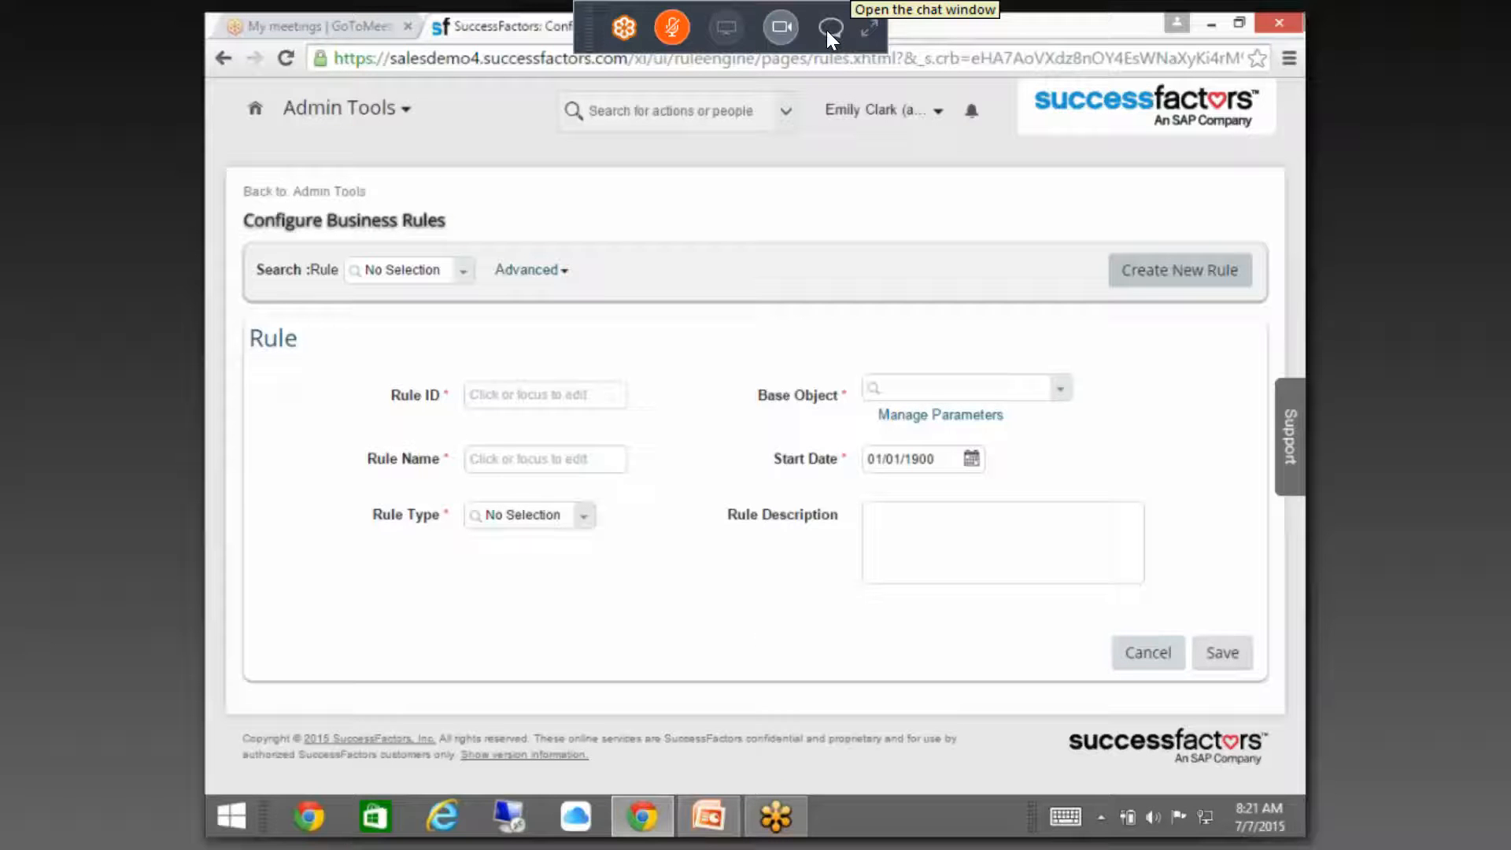
- Enter "Retirement_Rule" as both the rule ID and rule name, and set the rule type to Mass Change (massChange)
{"action": "left_click", "coordinate": [537, 401]}
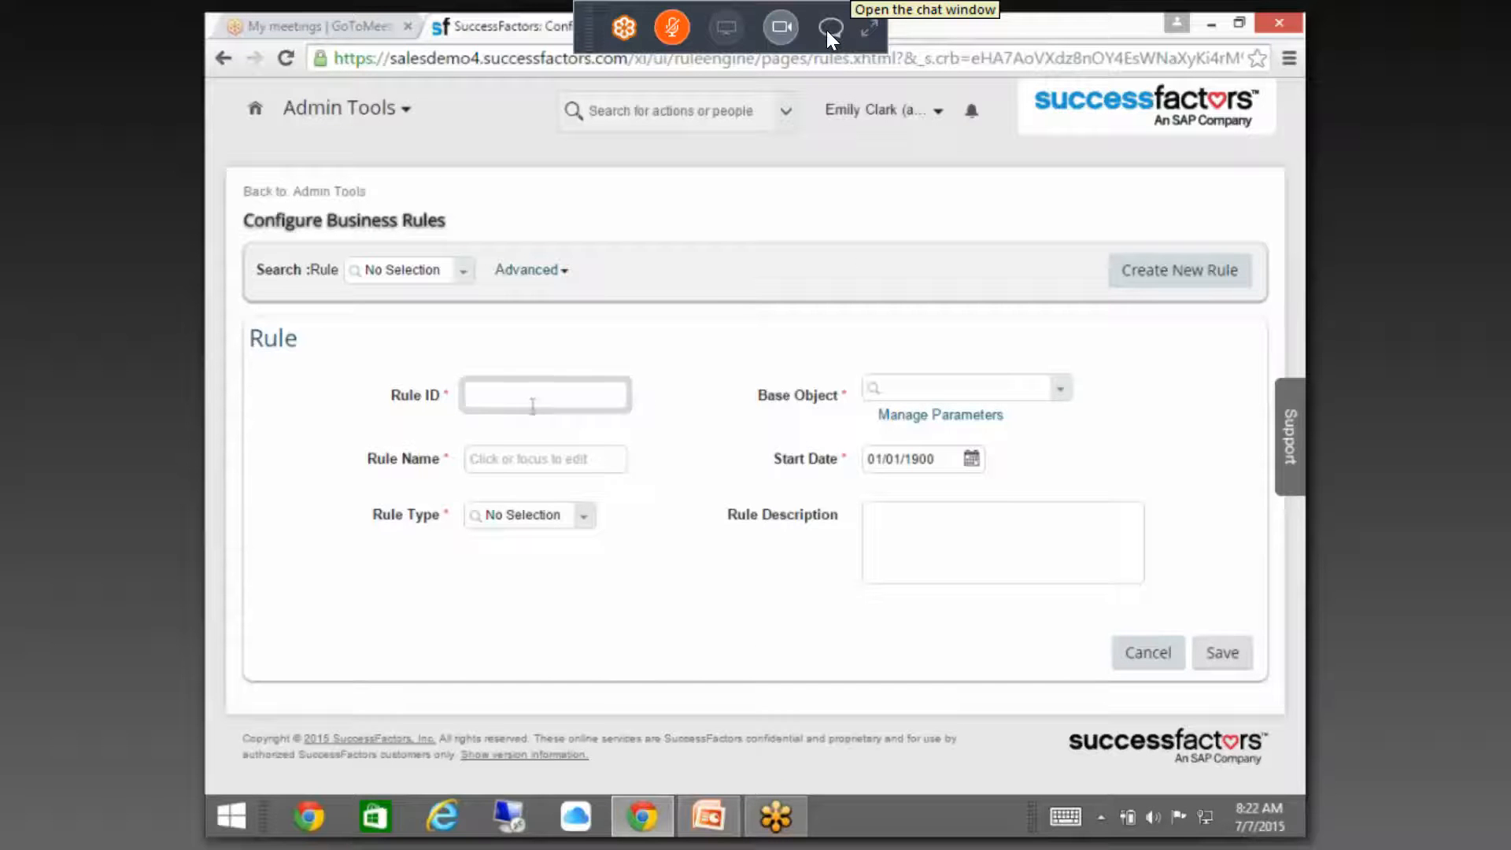
{"action": "type", "text": "Retirement_Rule"}
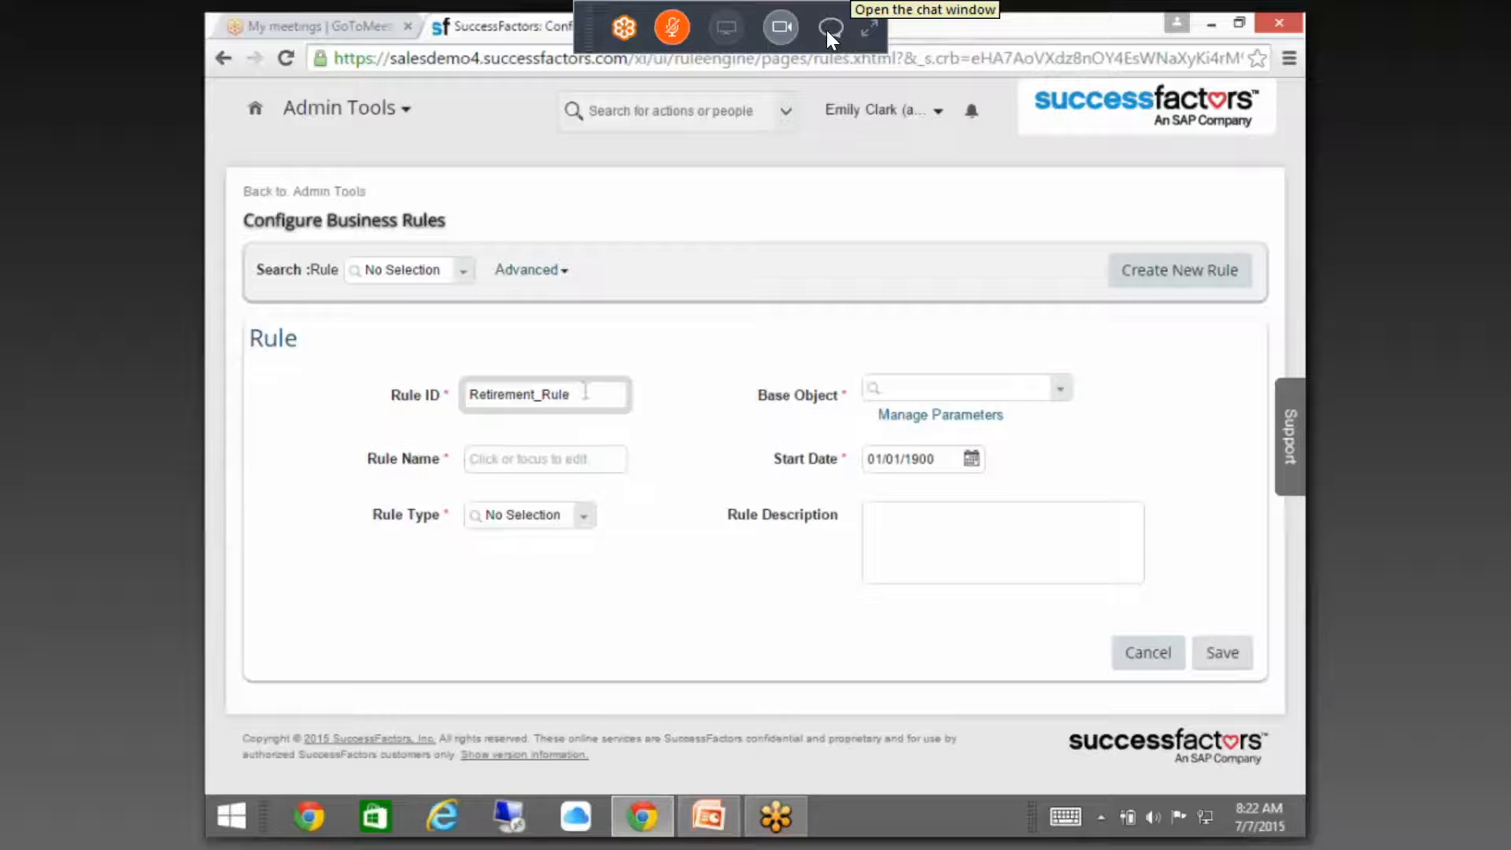
{"action": "key", "text": "ctrl+a"}
{"action": "key", "text": "ctrl+c"}
{"action": "left_click", "coordinate": [551, 462]}
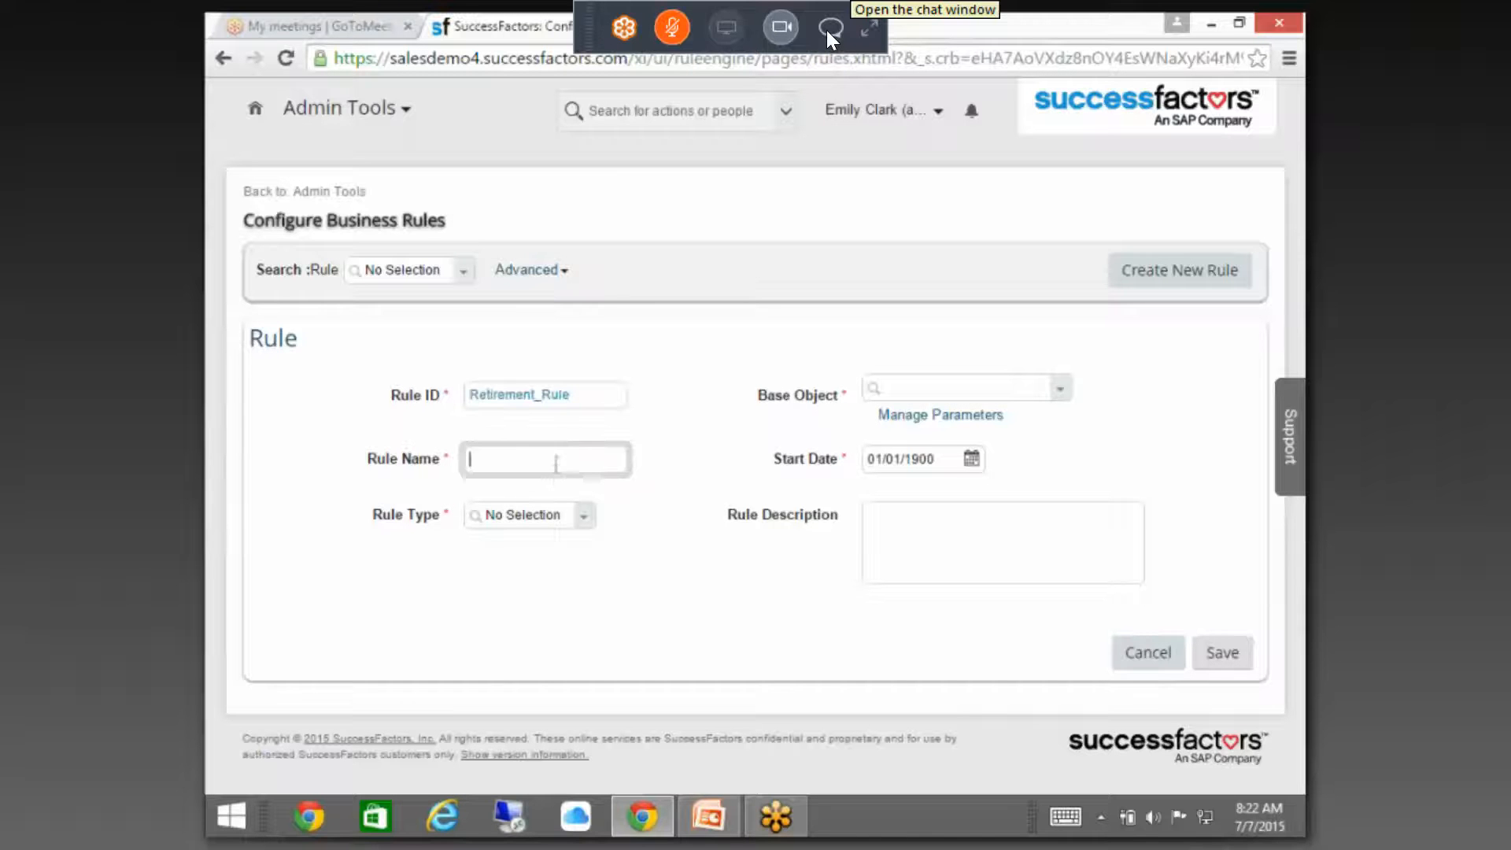
{"action": "key", "text": "ctrl+v"}
{"action": "left_click", "coordinate": [584, 516]}
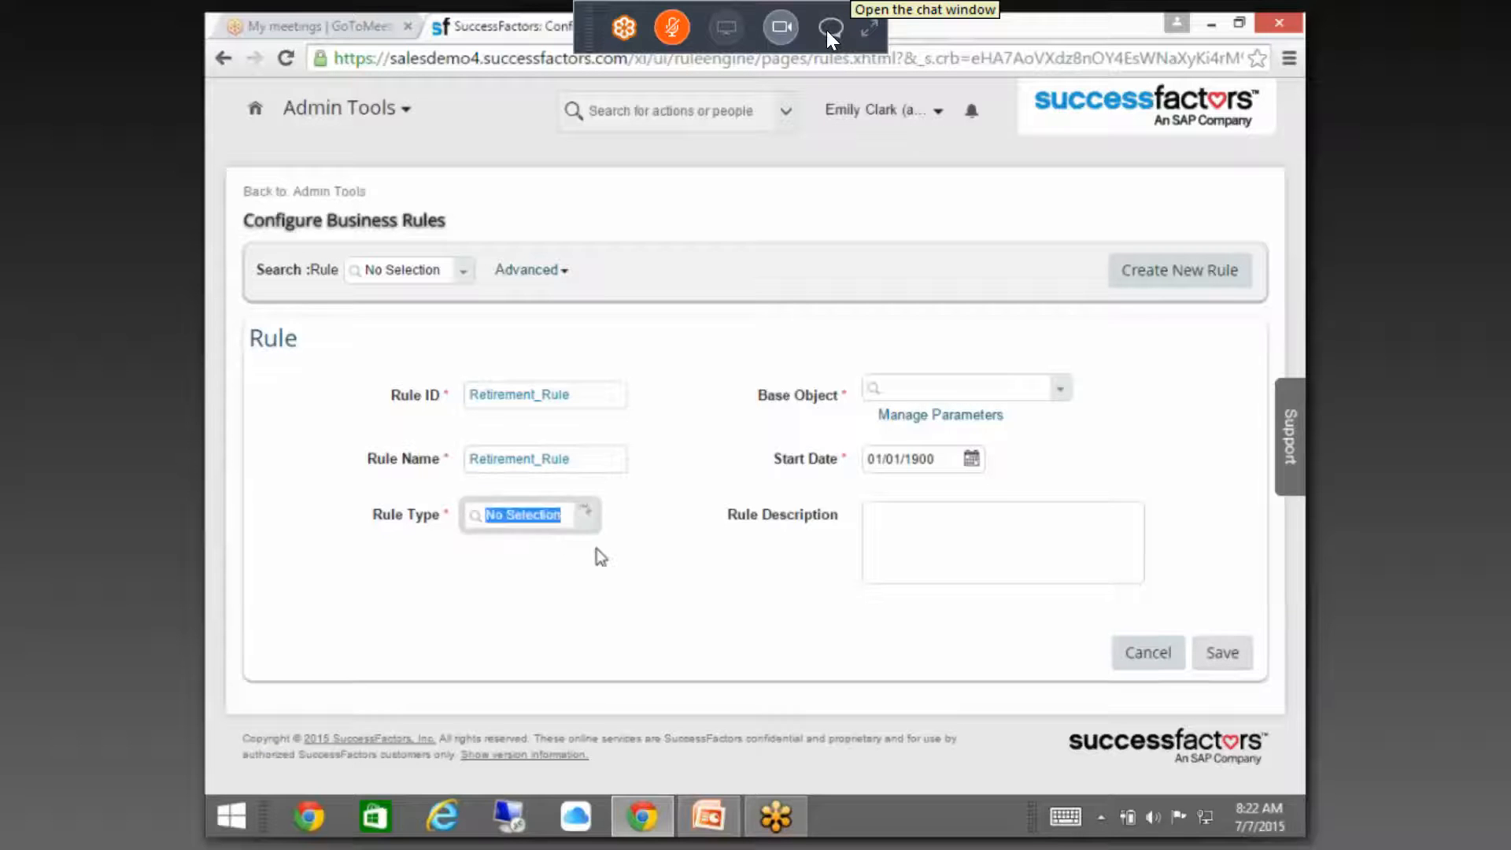
{"action": "left_click", "coordinate": [546, 542]}
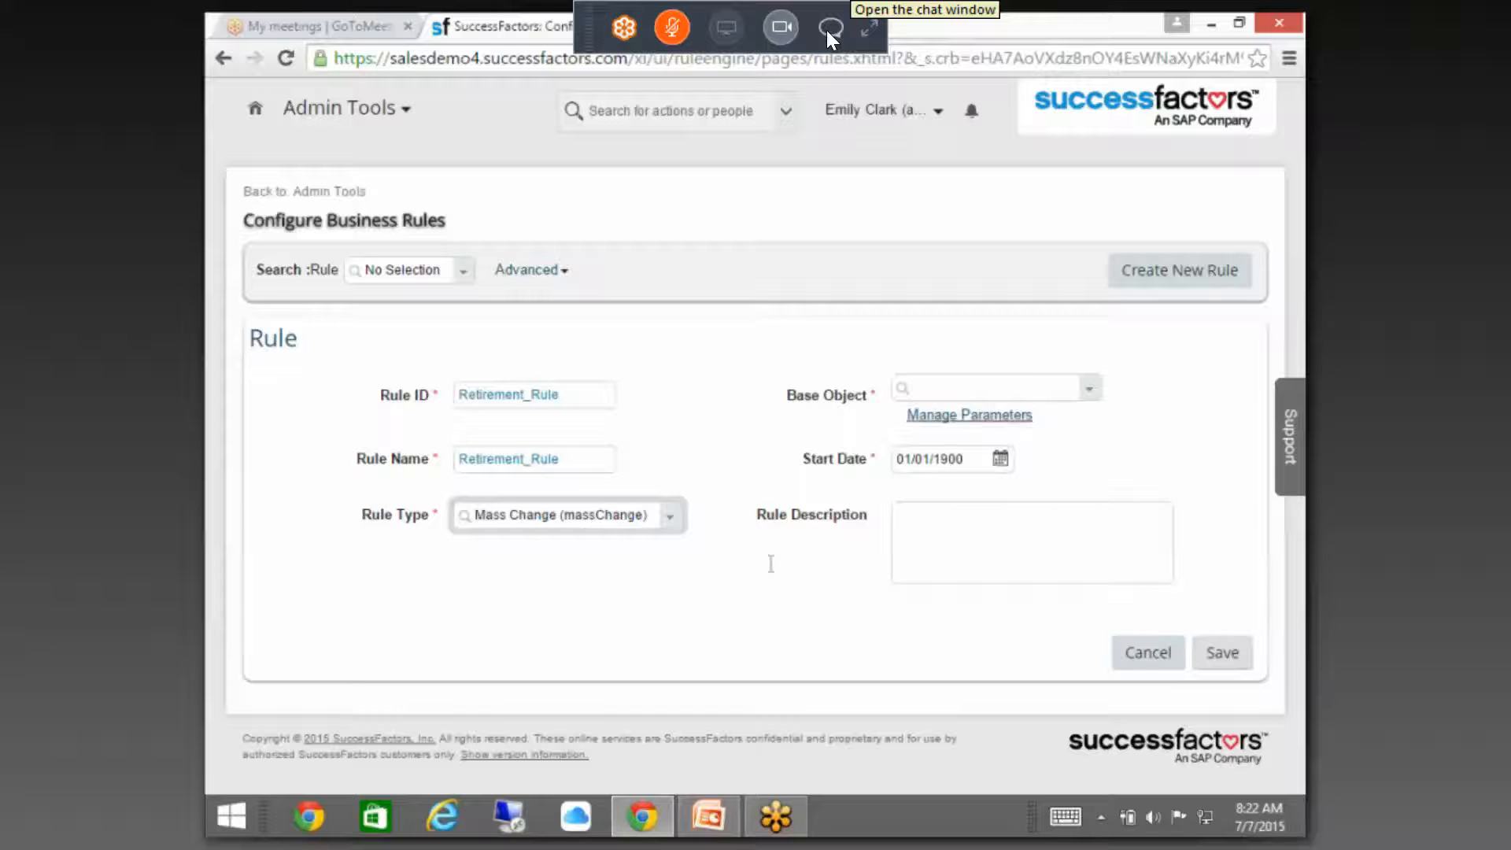
- Try Biographical Information Model as the rule's base object
{"action": "left_click", "coordinate": [1000, 389]}
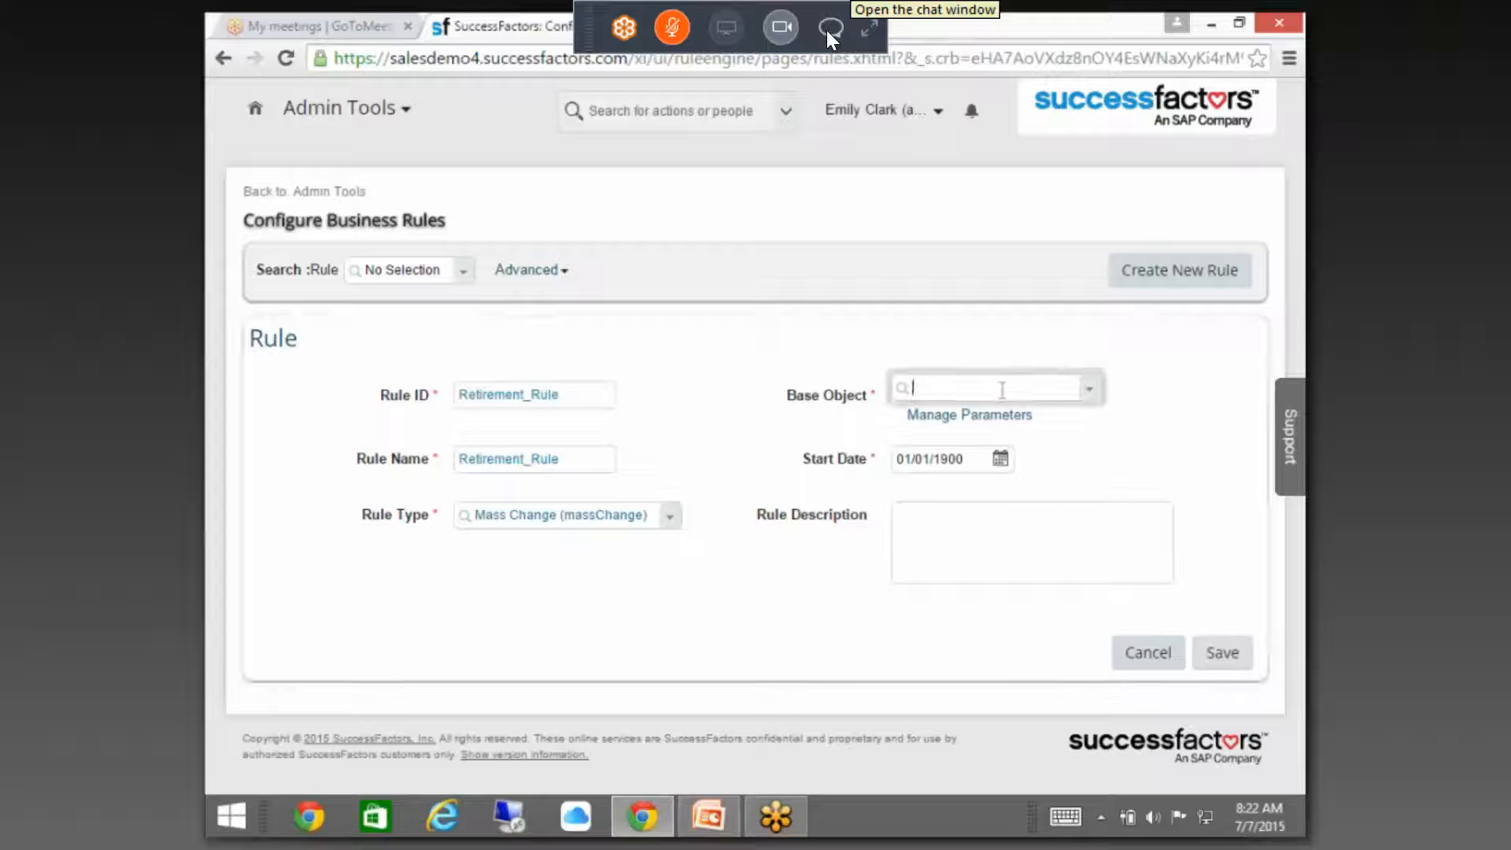
{"action": "type", "text": "position"}
{"action": "key", "text": "BackSpace"}
{"action": "key", "text": "BackSpace"}
{"action": "key", "text": "BackSpace"}
{"action": "key", "text": "BackSpace"}
{"action": "key", "text": "BackSpace"}
{"action": "key", "text": "BackSpace"}
{"action": "key", "text": "BackSpace"}
{"action": "key", "text": "BackSpace"}
{"action": "type", "text": "personin"}
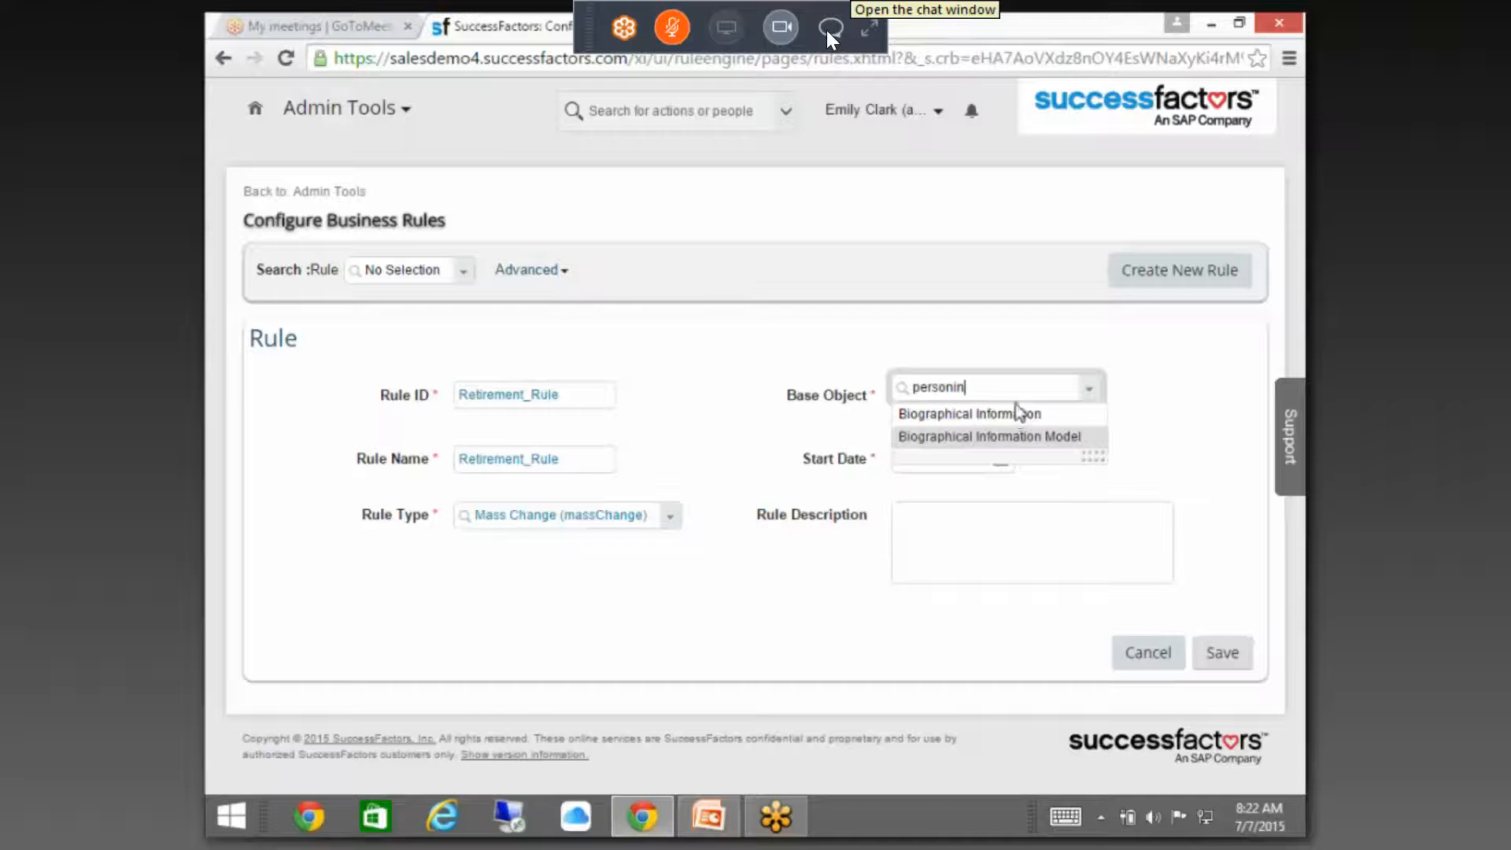
{"action": "left_click", "coordinate": [1019, 436]}
- Change the rule's base object to Biographical Information
{"action": "left_click_drag", "start_coordinate": [1087, 387], "coordinate": [852, 387]}
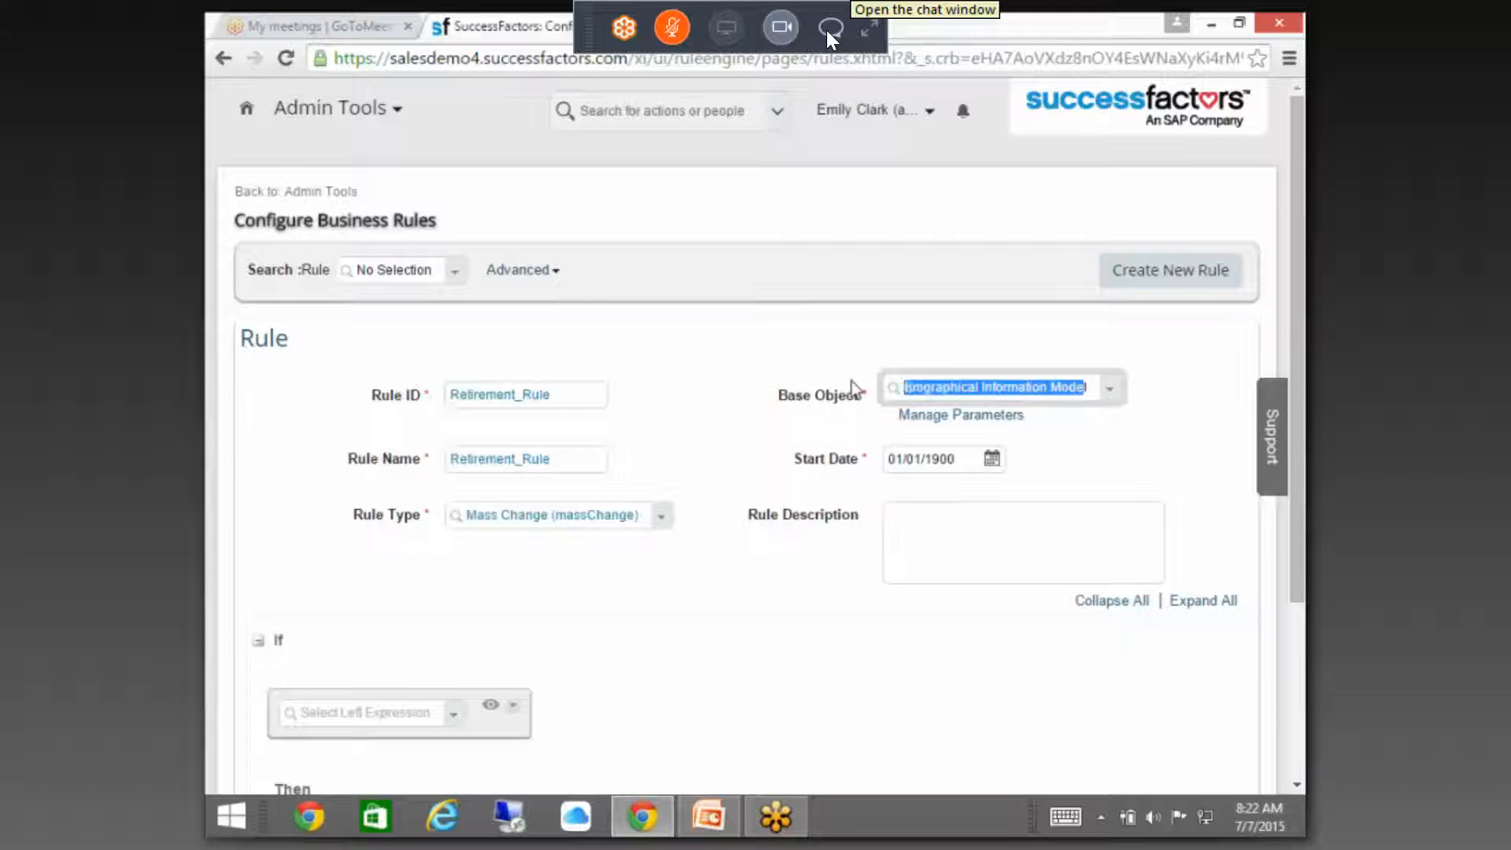
{"action": "key", "text": "BackSpace"}
{"action": "type", "text": "person"}
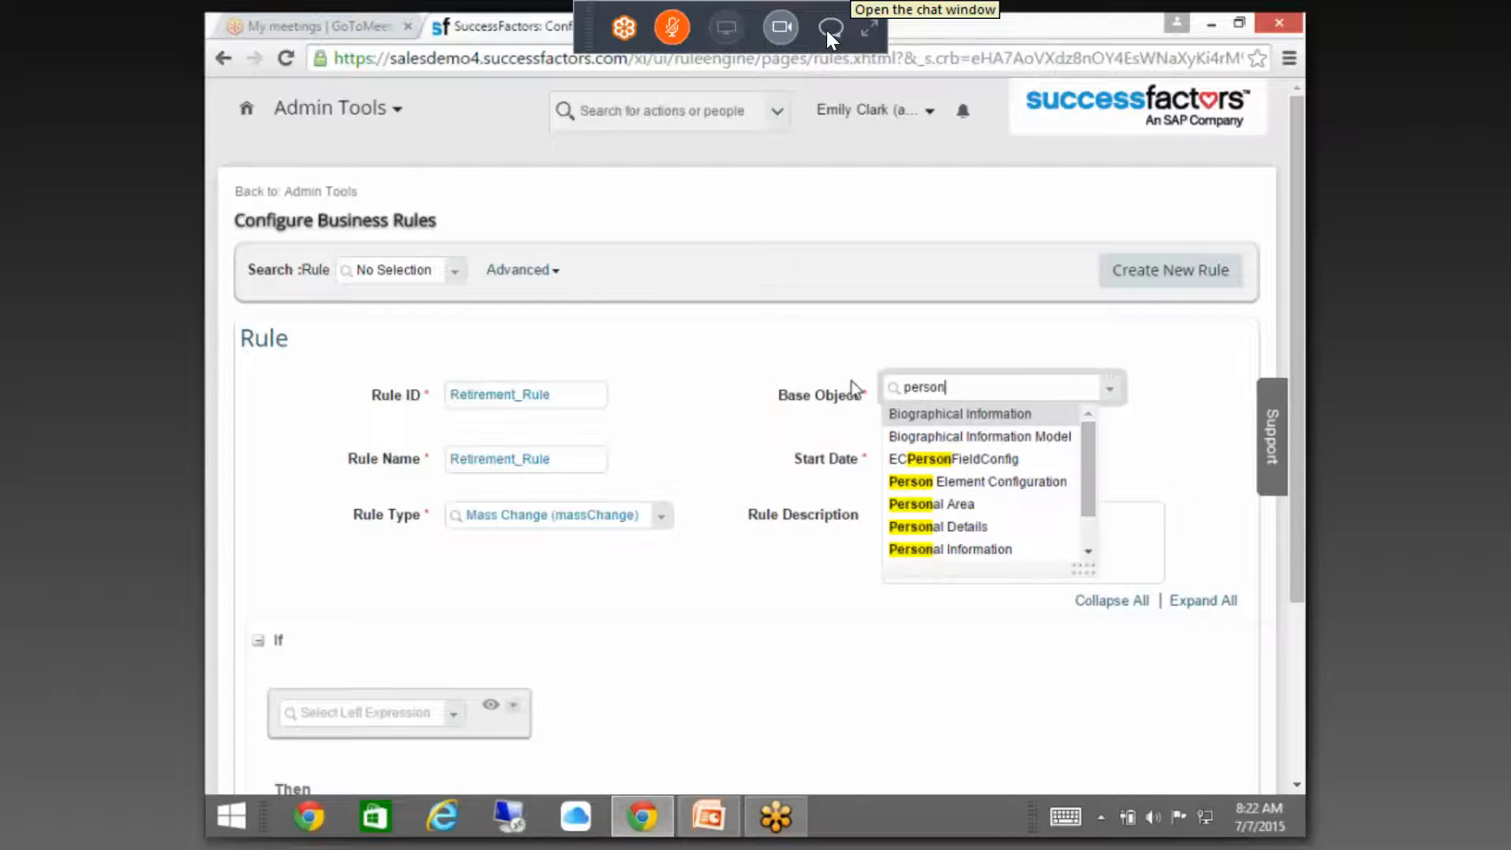
{"action": "left_click", "coordinate": [903, 439]}
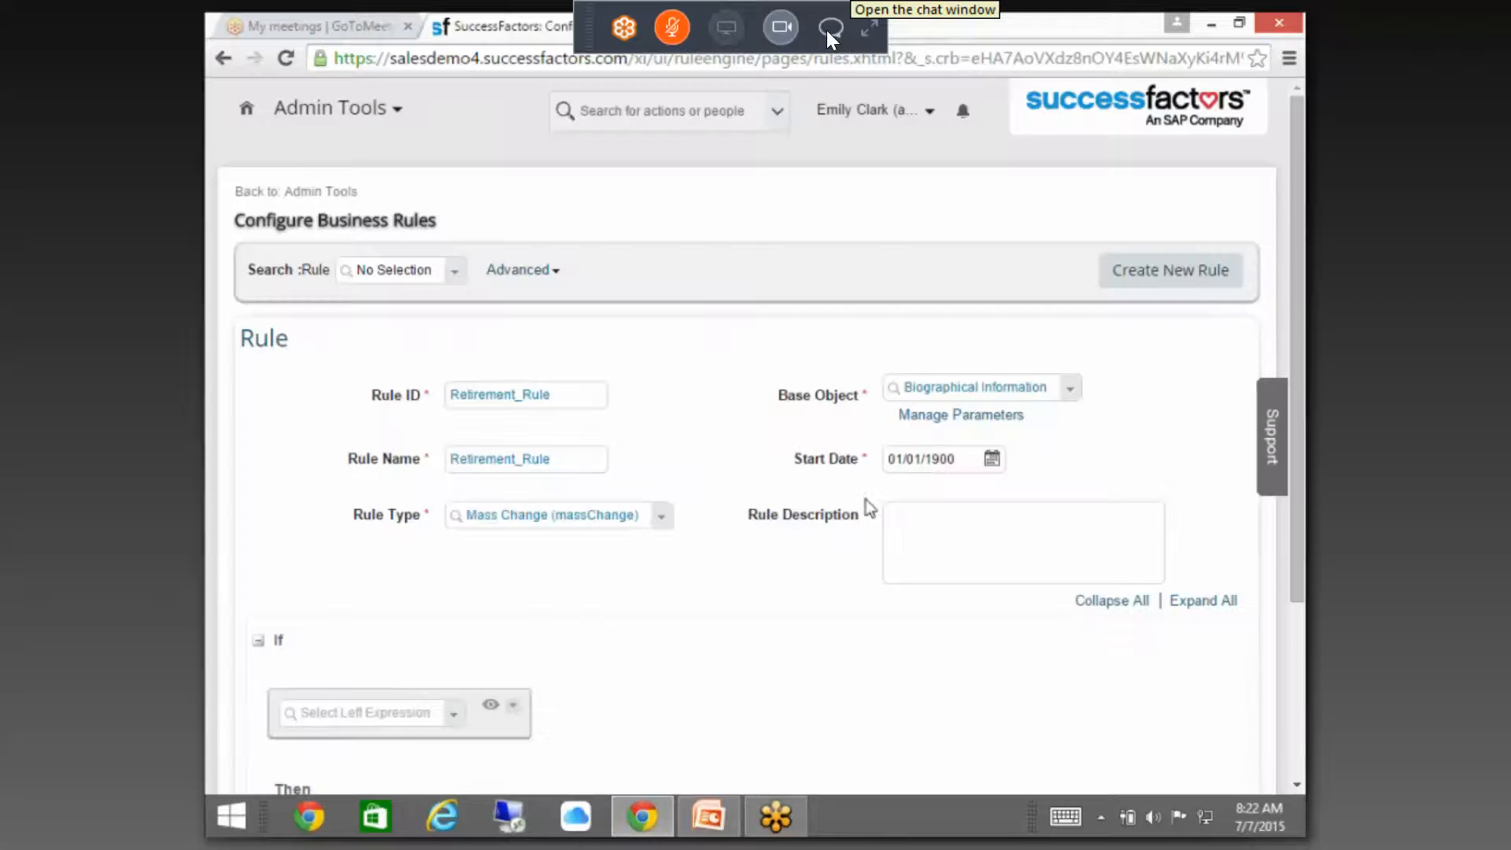
{"action": "left_click", "coordinate": [871, 500]}
- Define the If condition so that Date Of Birth is not equal to Null
{"action": "scroll", "coordinate": [890, 508], "scroll_direction": "down", "scroll_amount": 3}
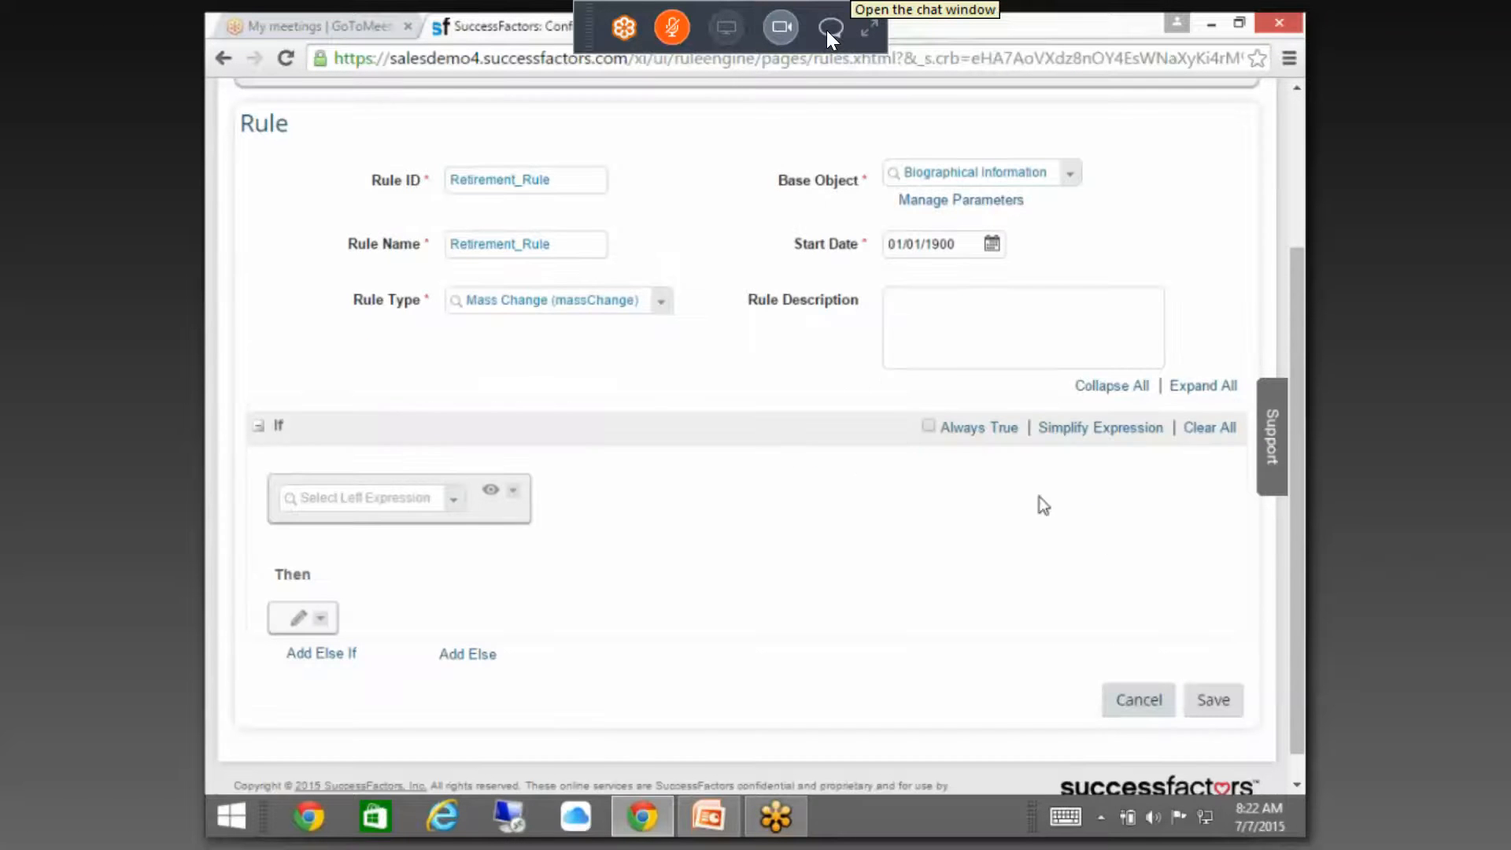
{"action": "left_click", "coordinate": [448, 499]}
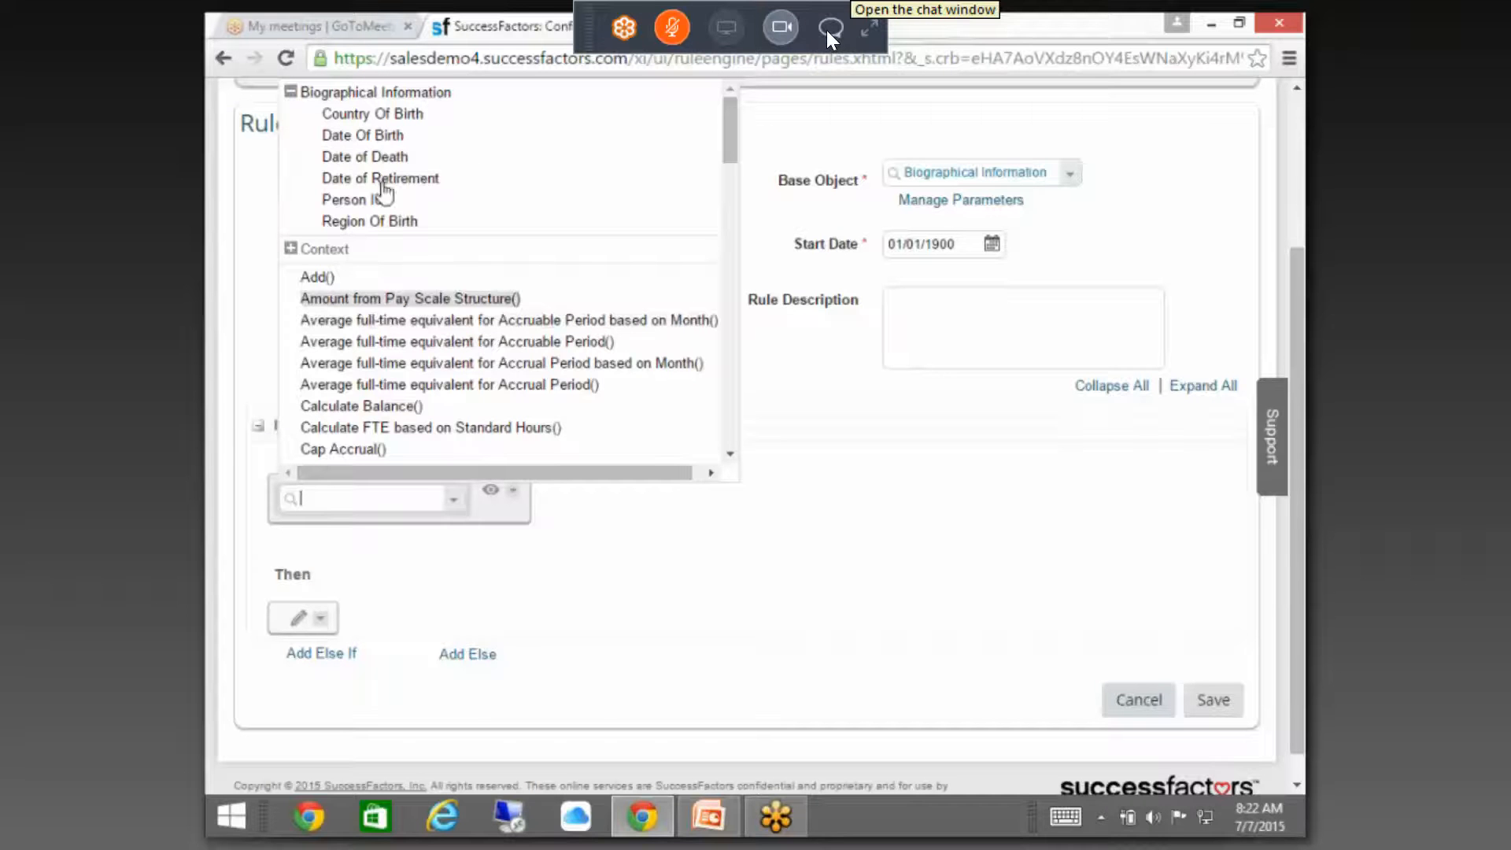
{"action": "left_click", "coordinate": [383, 136]}
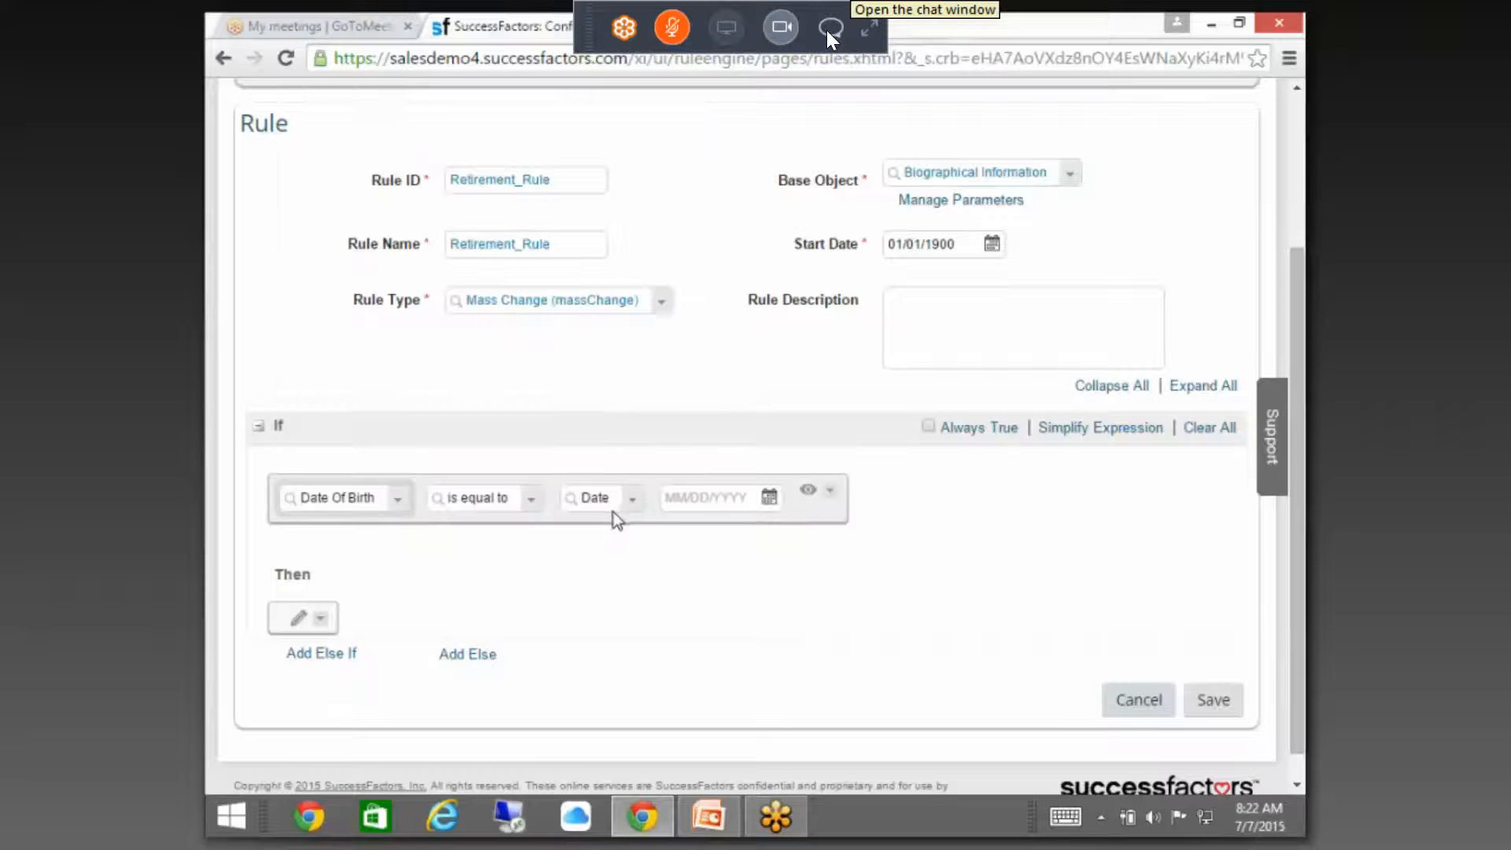
{"action": "left_click", "coordinate": [530, 504]}
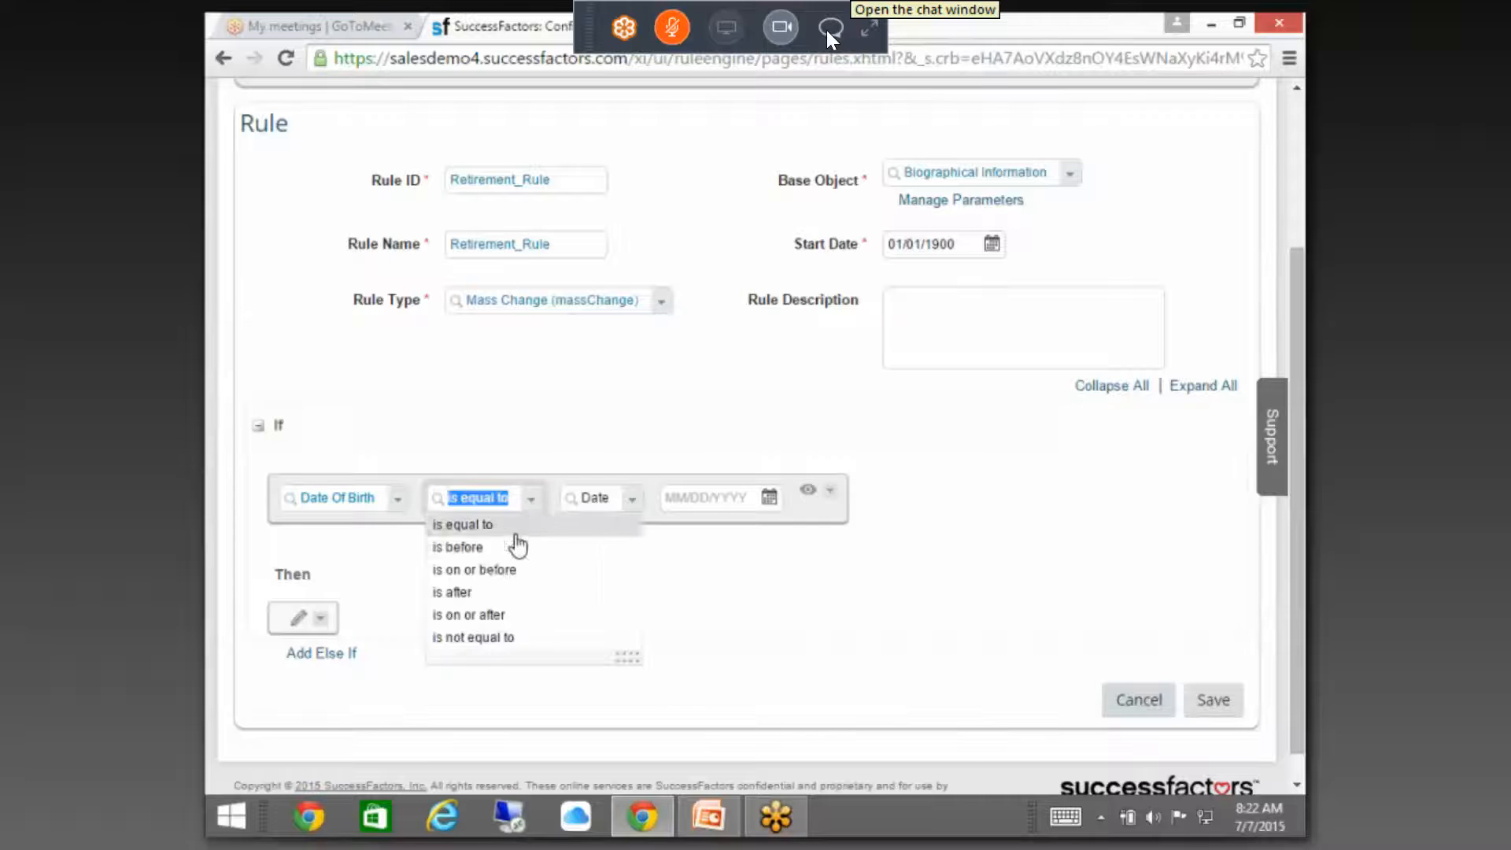
{"action": "left_click", "coordinate": [484, 639]}
{"action": "left_click", "coordinate": [651, 502]}
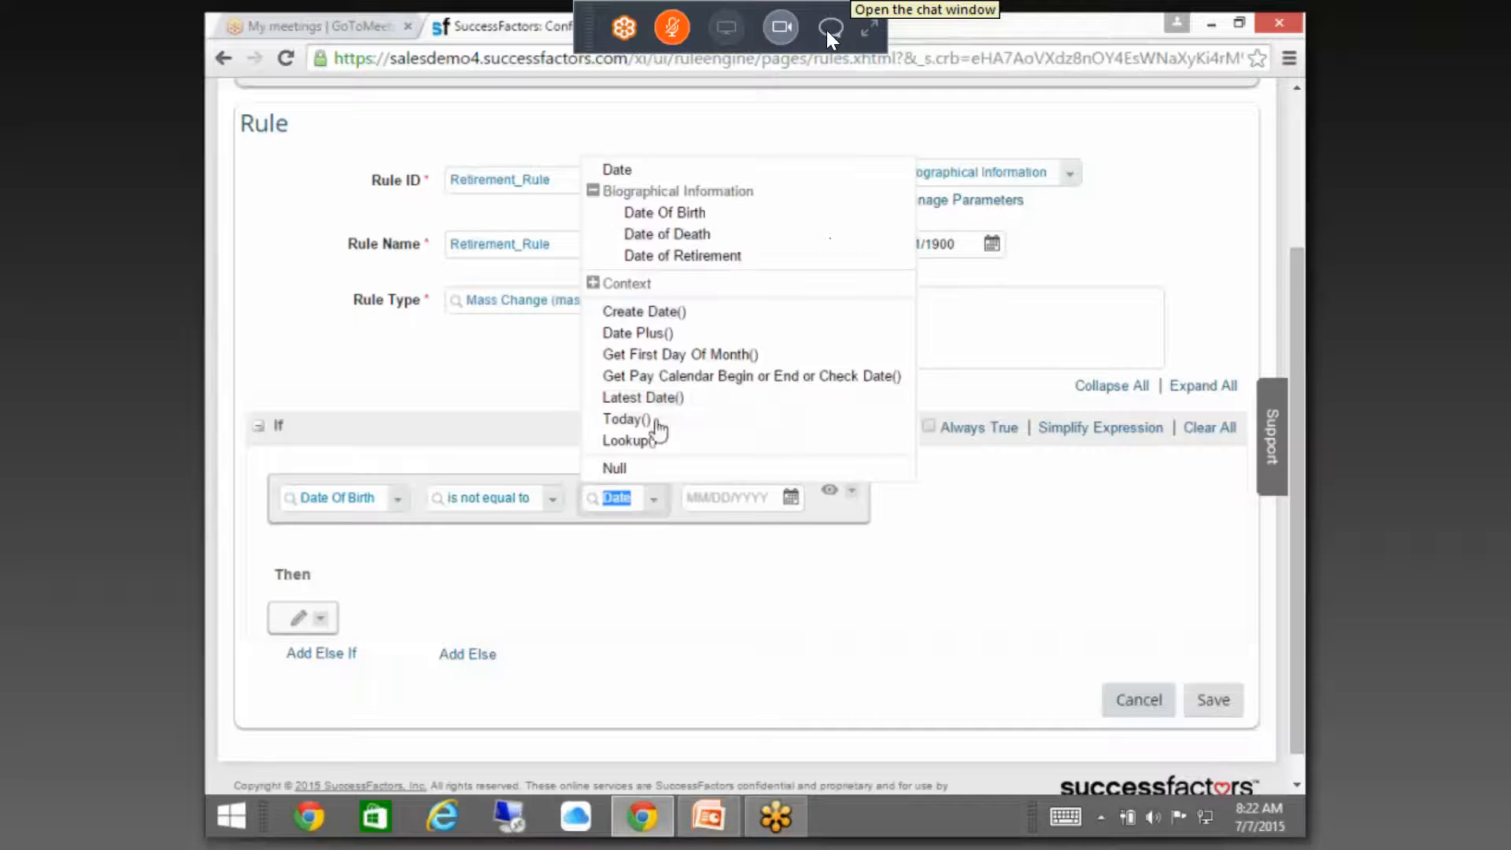
{"action": "left_click", "coordinate": [613, 468]}
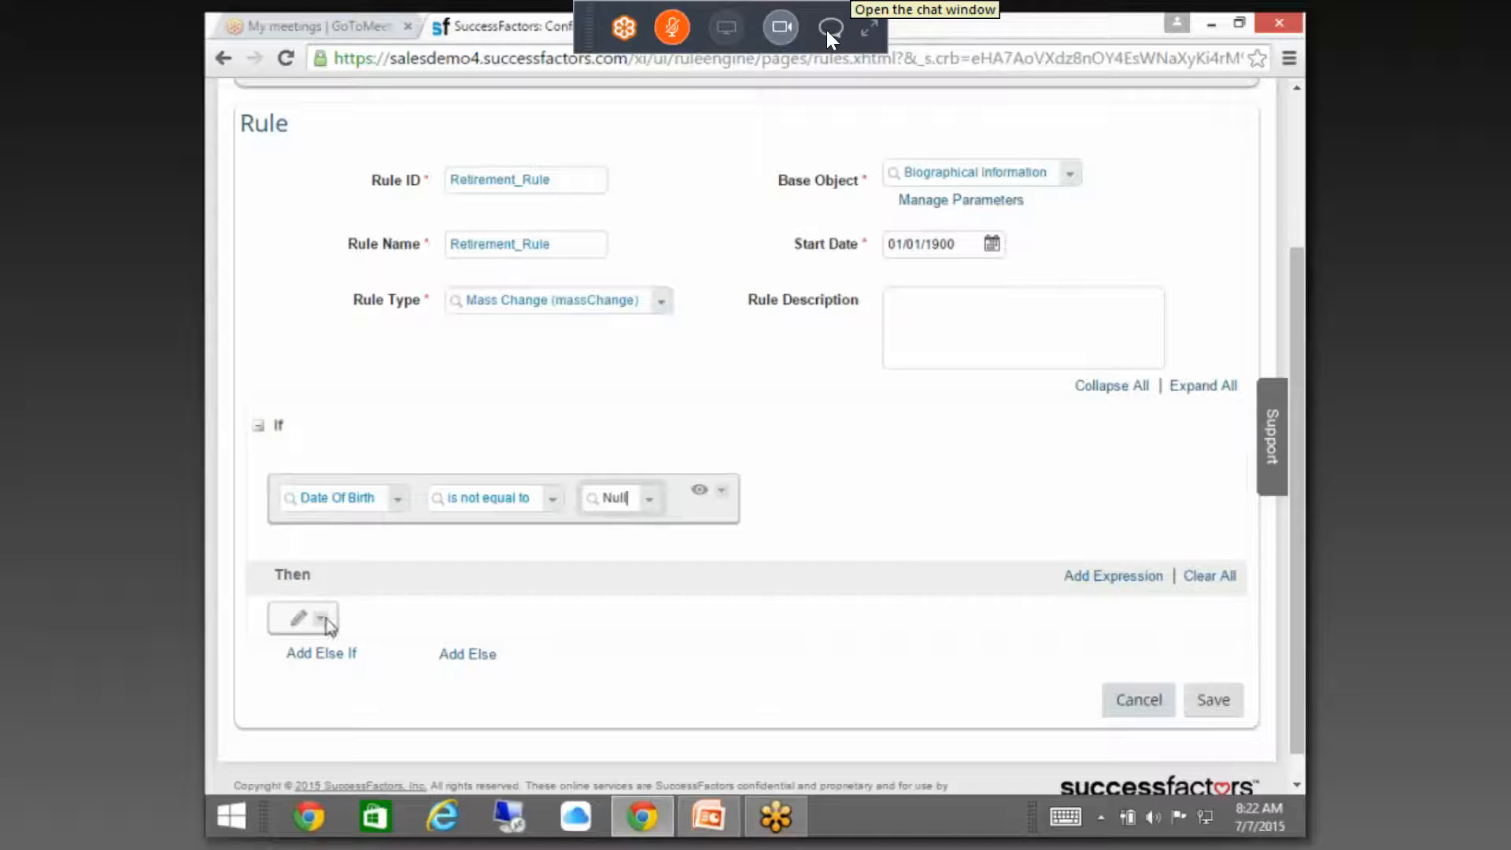
- Add a Set expression under Then that targets the Date of Retirement field
{"action": "left_click", "coordinate": [303, 618]}
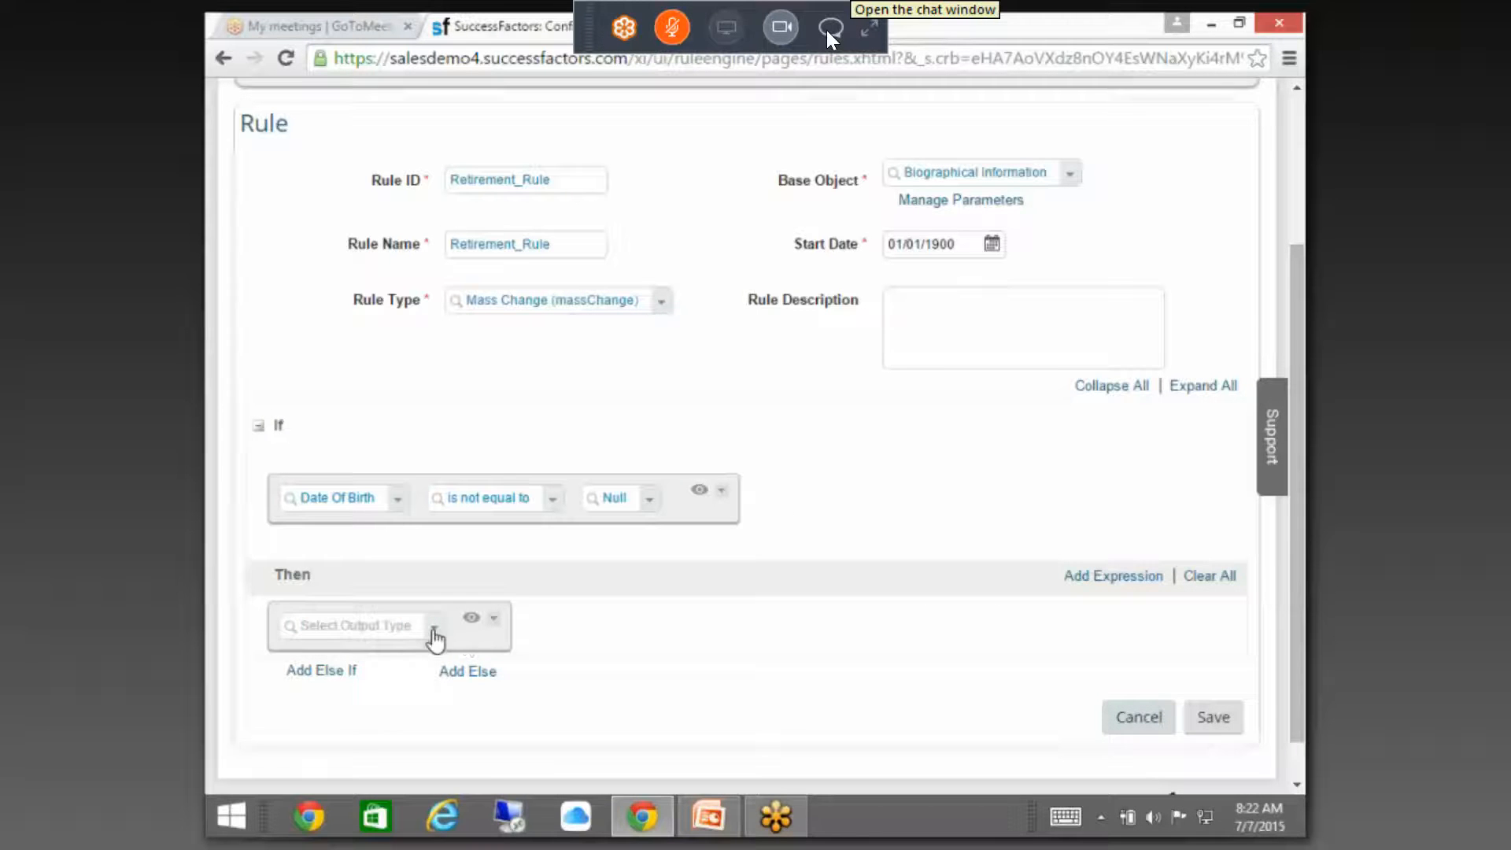
{"action": "left_click", "coordinate": [432, 627]}
{"action": "left_click", "coordinate": [386, 655]}
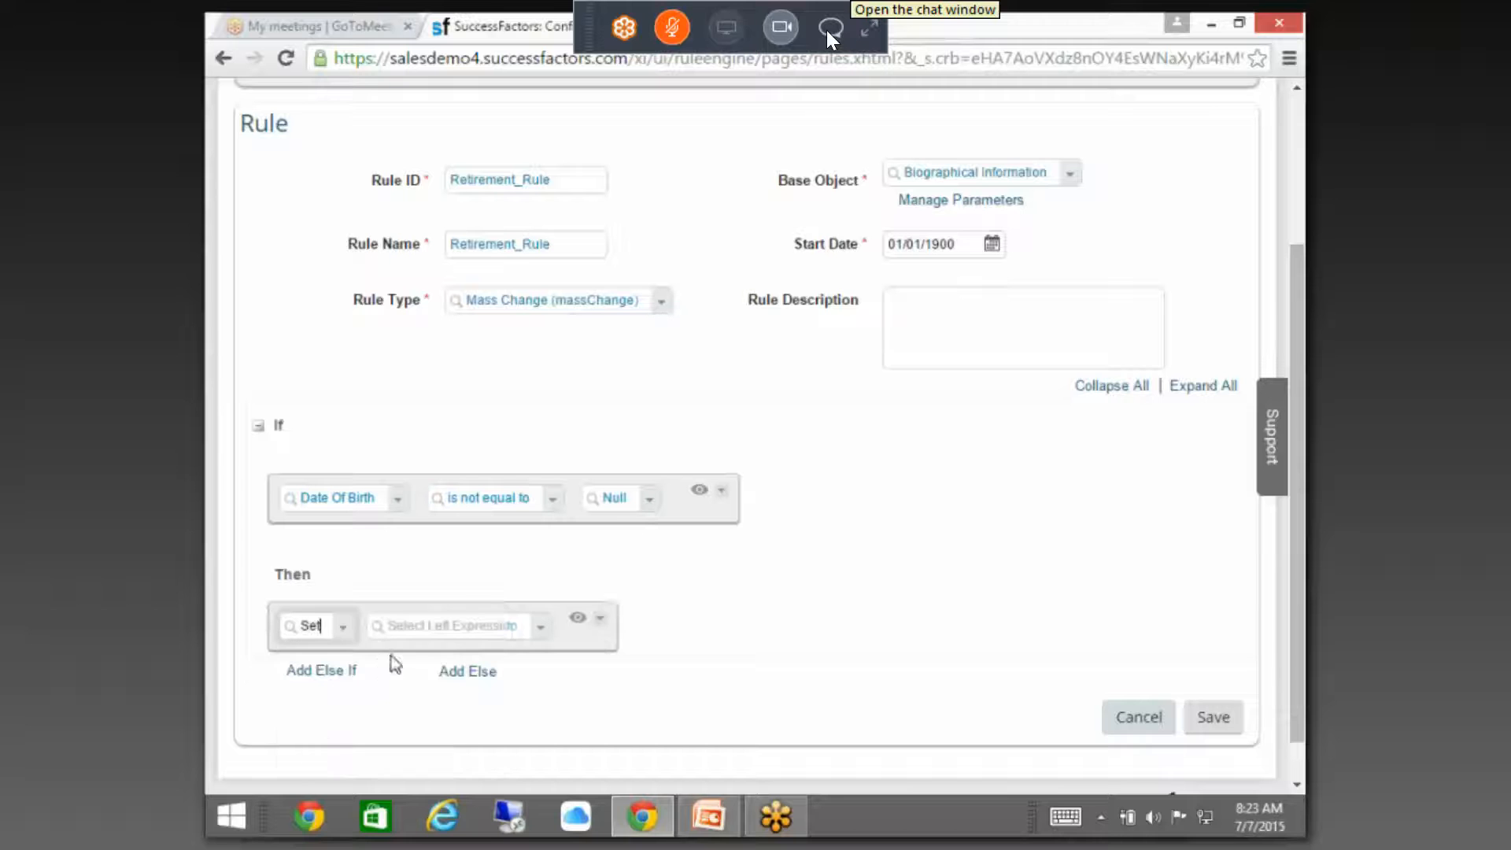
{"action": "left_click", "coordinate": [541, 627]}
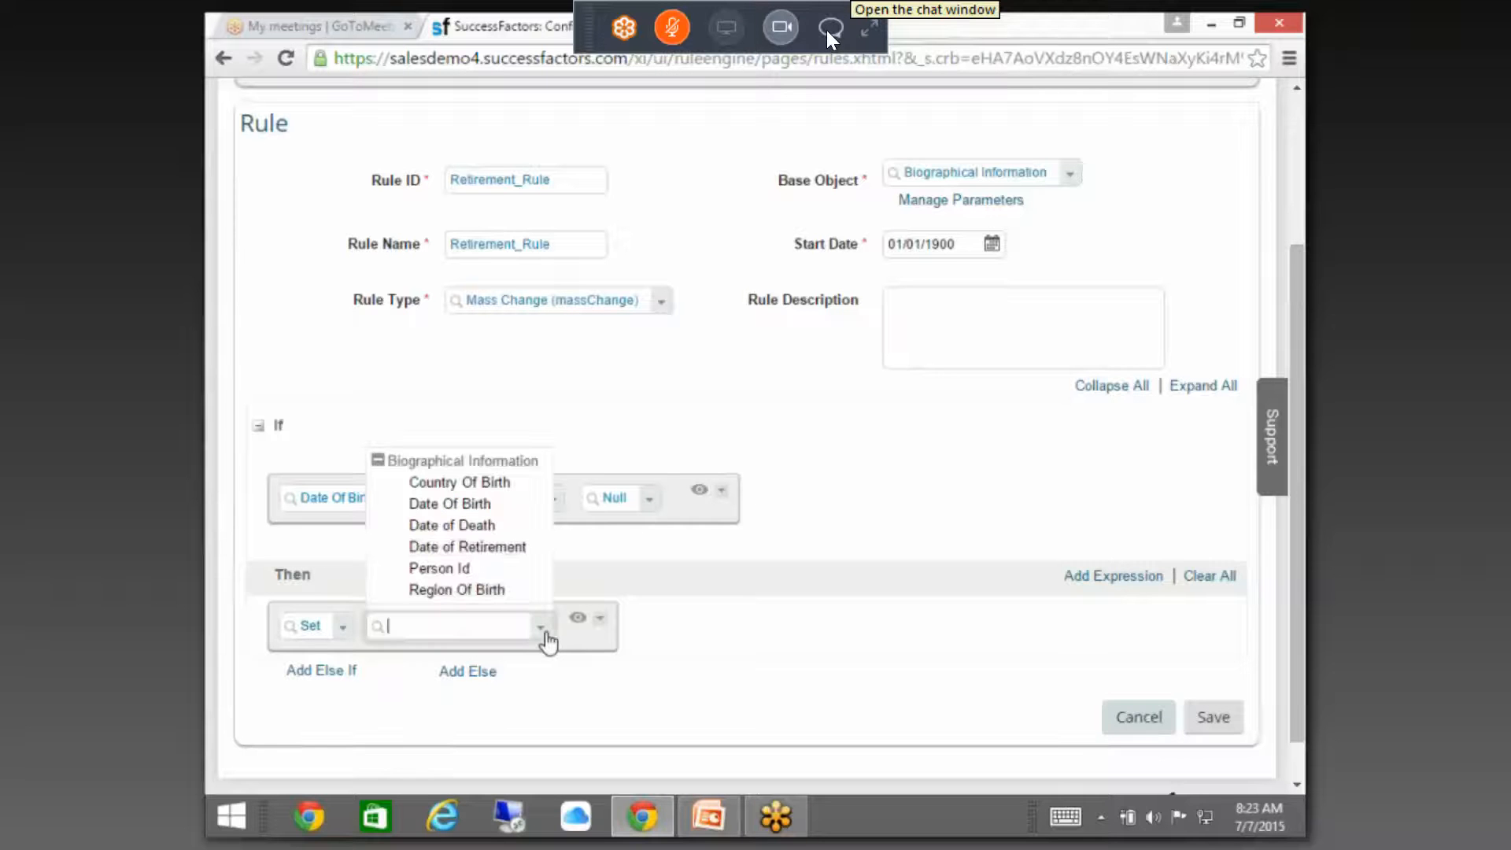
{"action": "left_click", "coordinate": [475, 549]}
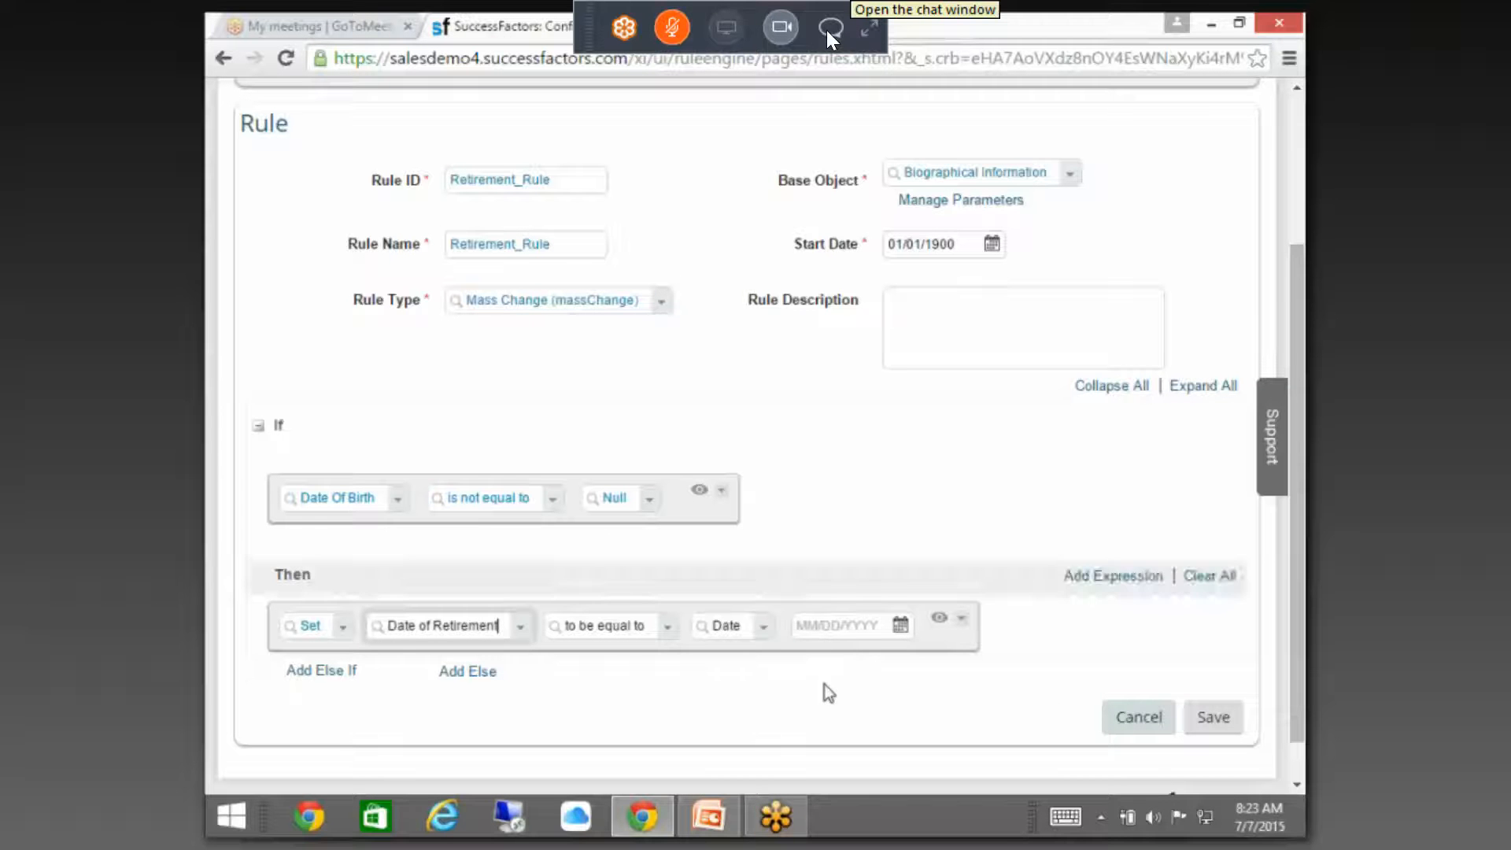
- Make Date of Retirement equal to the Date Plus() function, with Date Of Birth as the base date
{"action": "left_click", "coordinate": [752, 627]}
{"action": "left_click", "coordinate": [757, 628]}
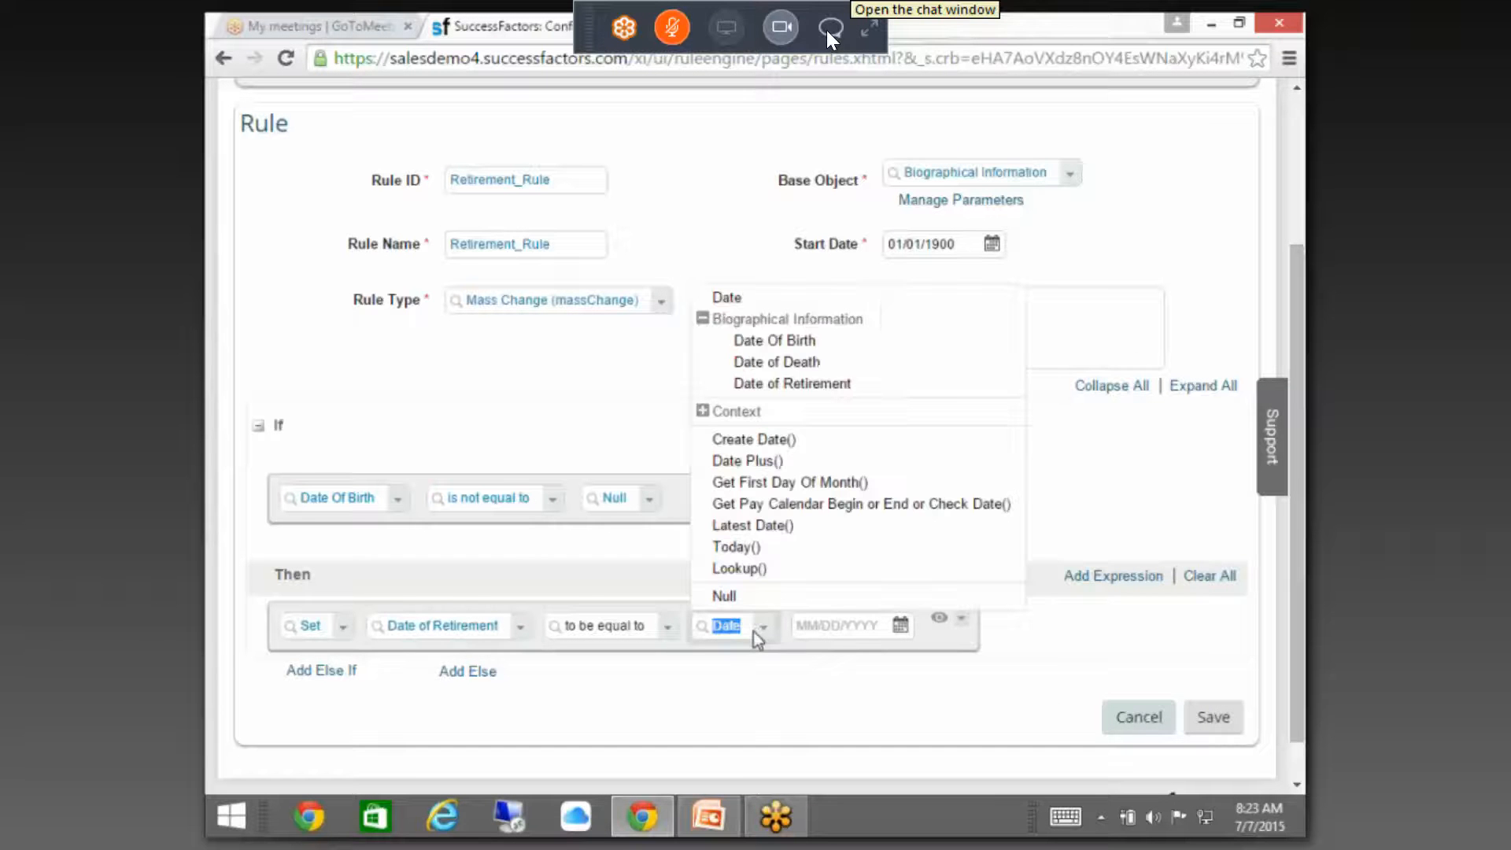
{"action": "left_click", "coordinate": [768, 469]}
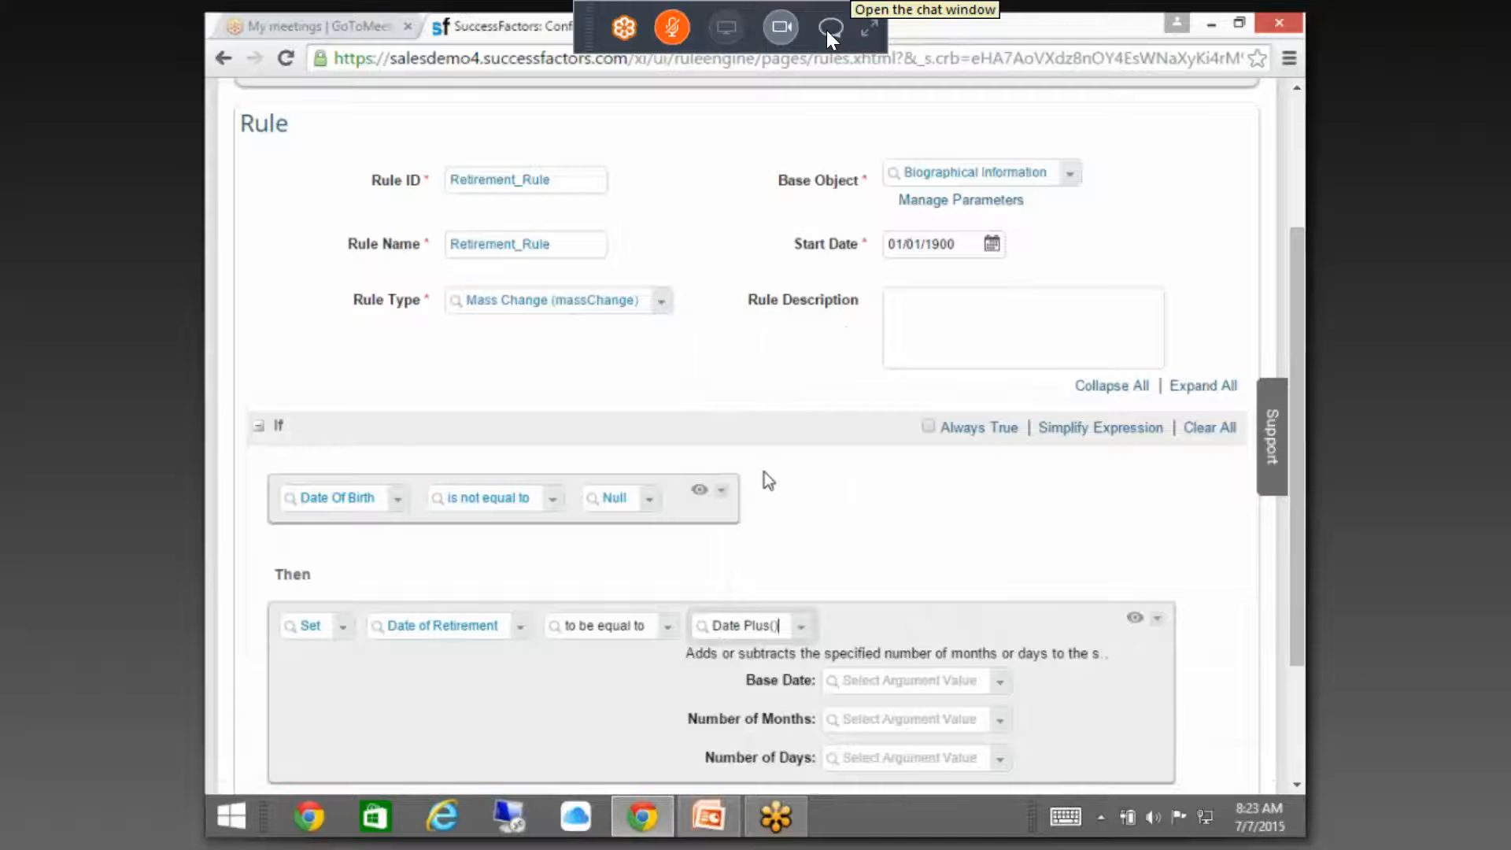
{"action": "scroll", "coordinate": [1004, 506], "scroll_direction": "down", "scroll_amount": 2}
{"action": "left_click", "coordinate": [1005, 502]}
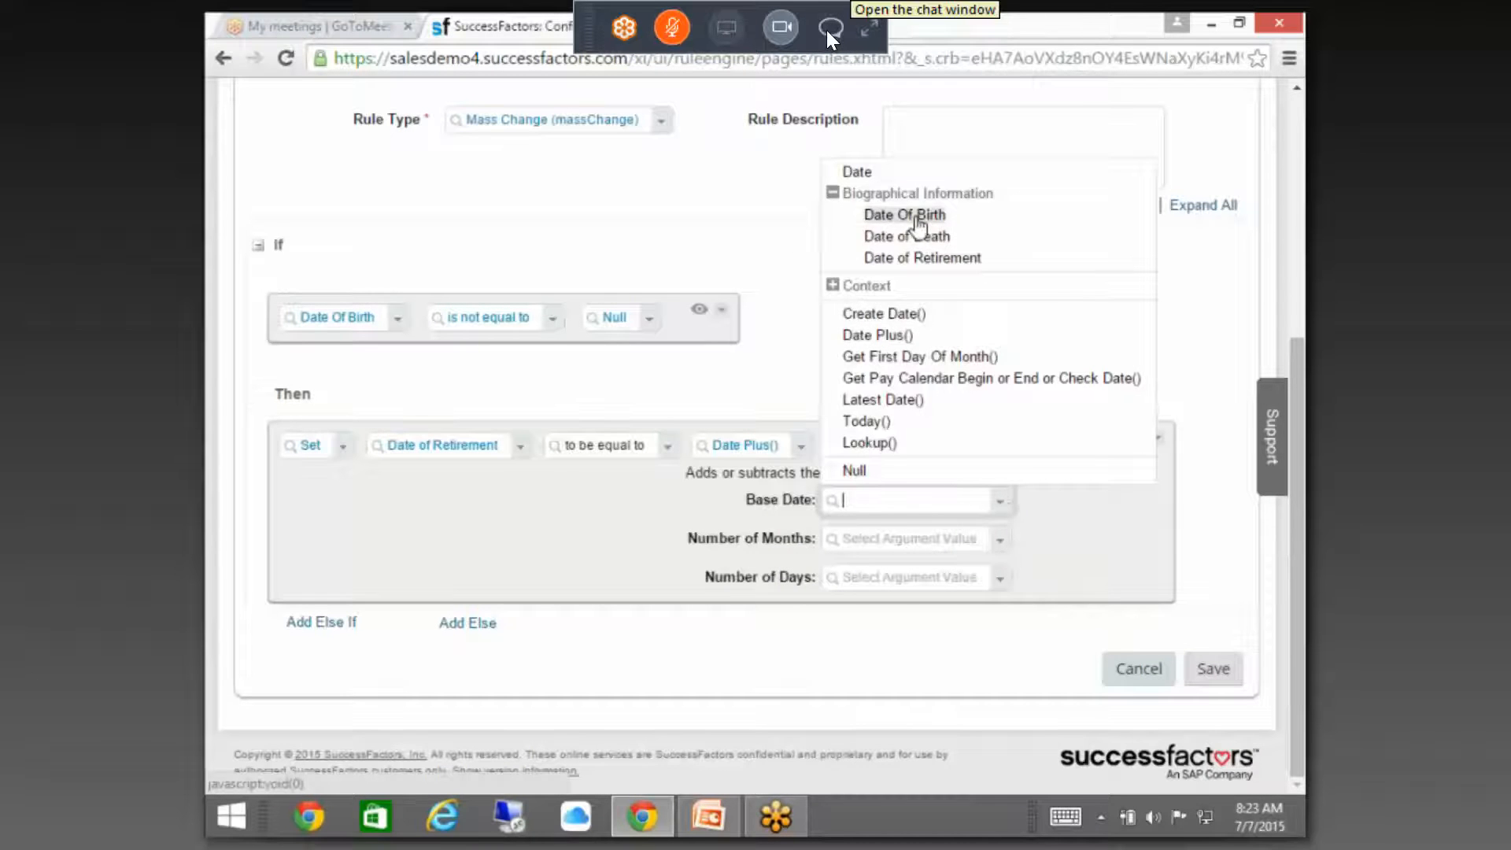
{"action": "left_click", "coordinate": [913, 216]}
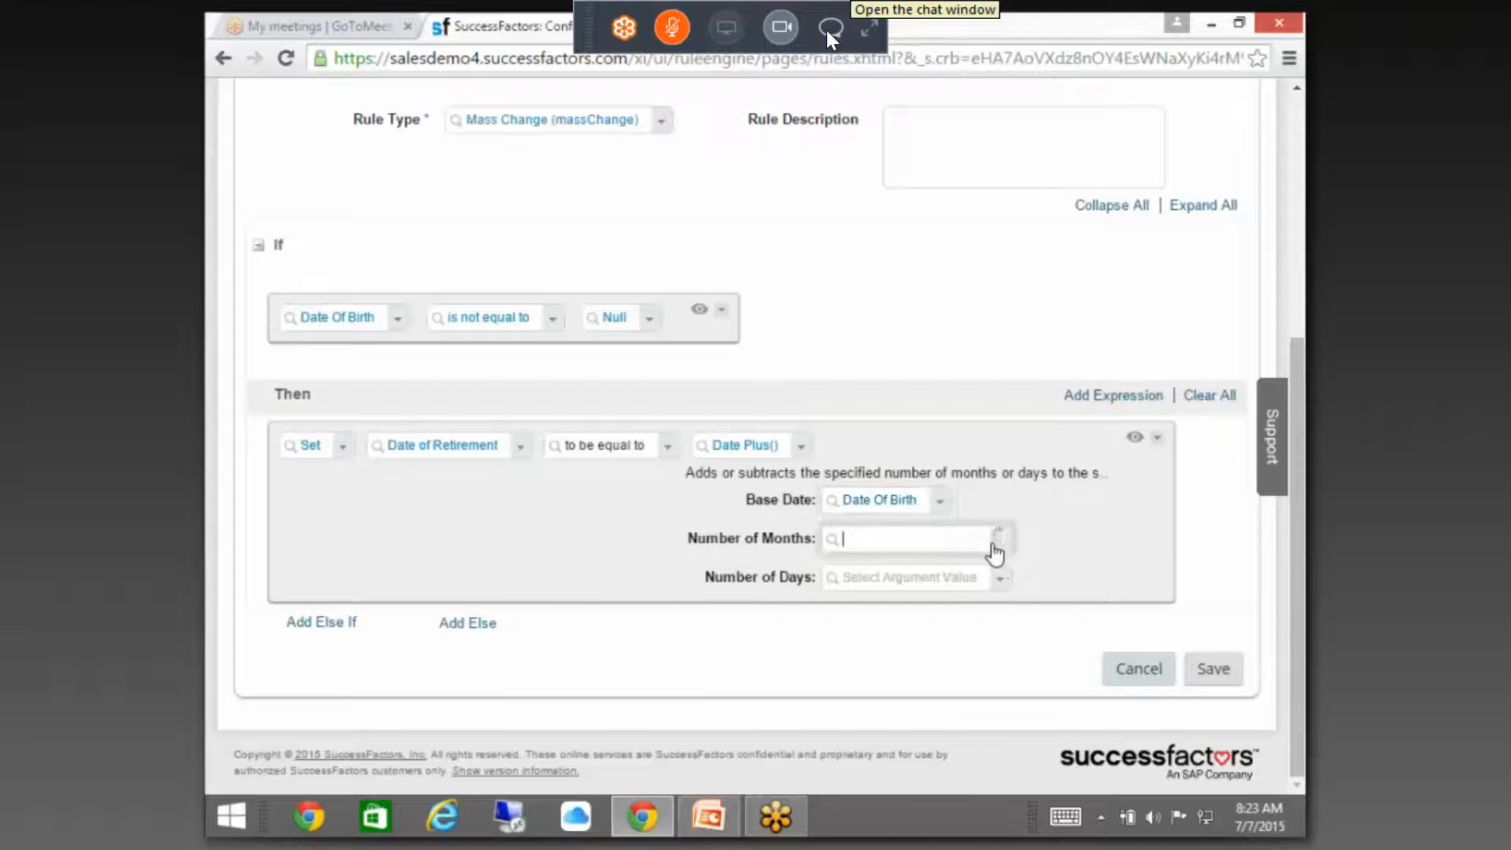
- Set the Number of Months argument's type to Number and leave its value blank
{"action": "left_click", "coordinate": [998, 542]}
{"action": "left_click", "coordinate": [909, 98]}
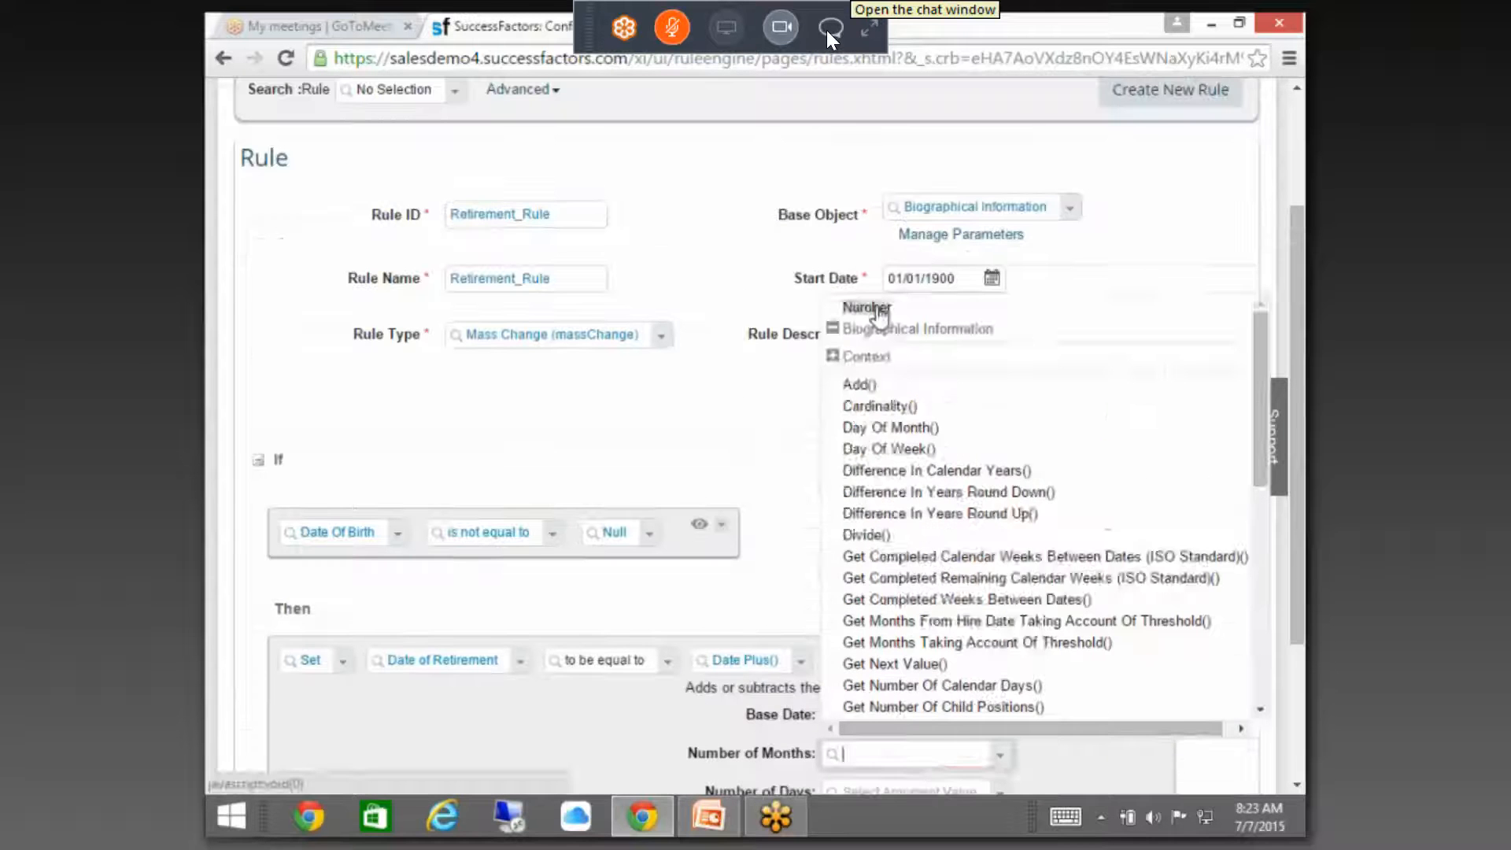
{"action": "type", "text": "0"}
{"action": "scroll", "coordinate": [1292, 586], "scroll_direction": "down", "scroll_amount": 2}
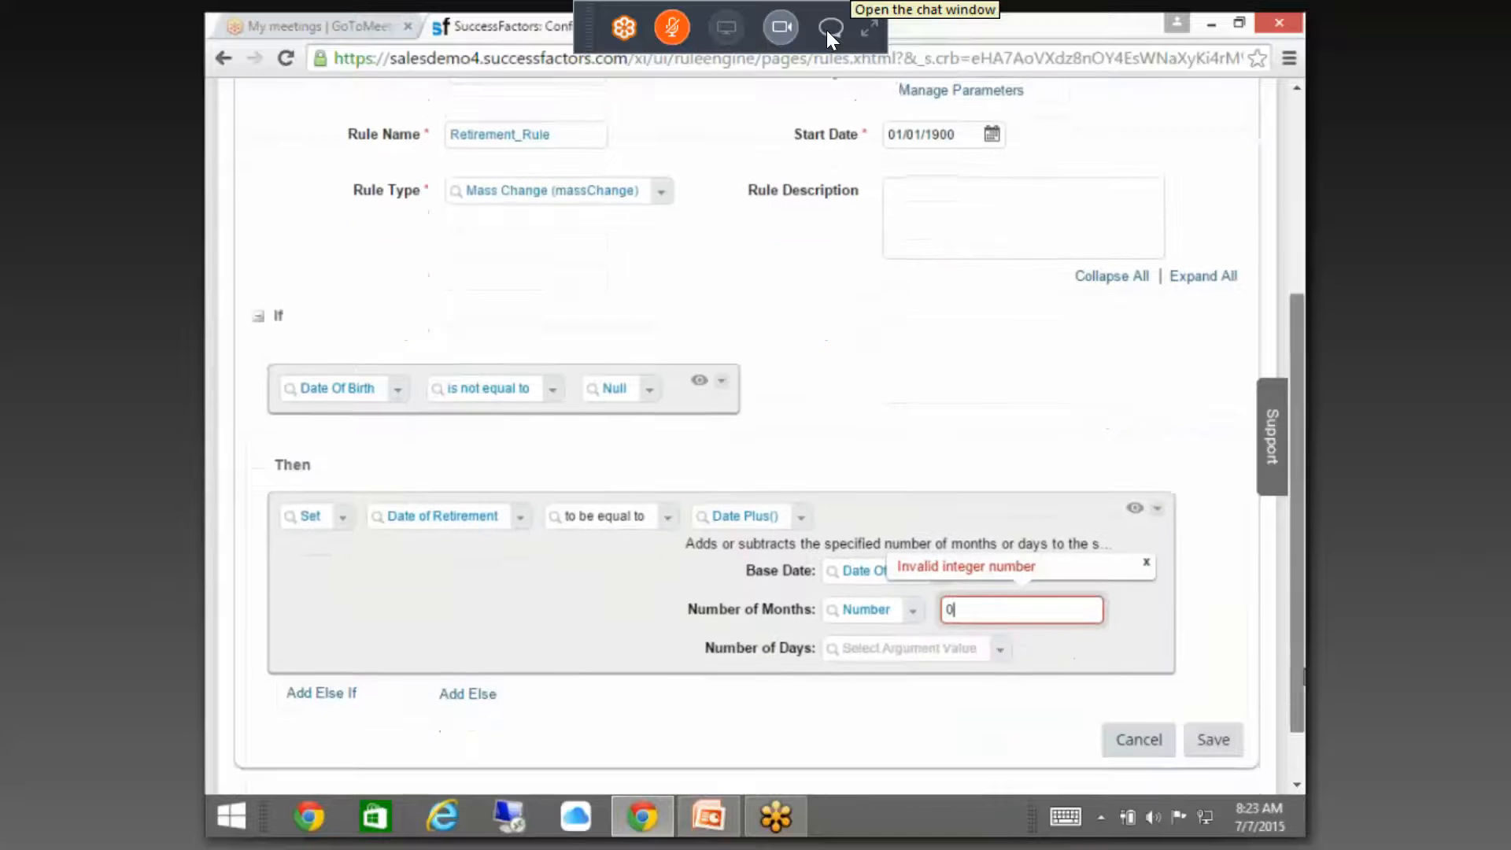
{"action": "left_click_drag", "start_coordinate": [975, 611], "coordinate": [914, 618]}
{"action": "key", "text": "BackSpace"}
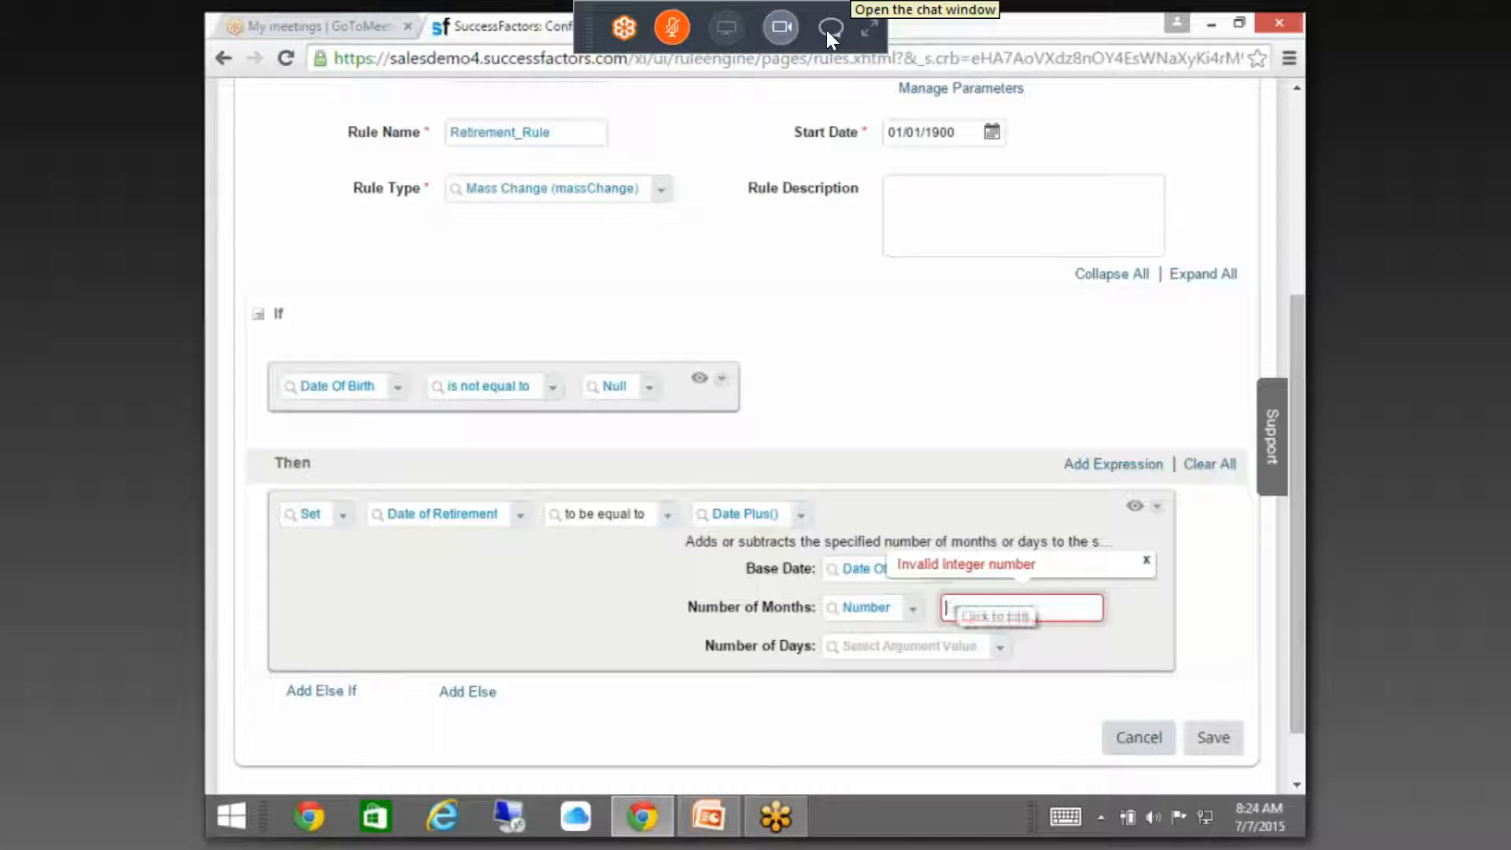
- Set the Number of Days argument of Date Plus() to type Number with the value 0
{"action": "left_click", "coordinate": [1001, 650]}
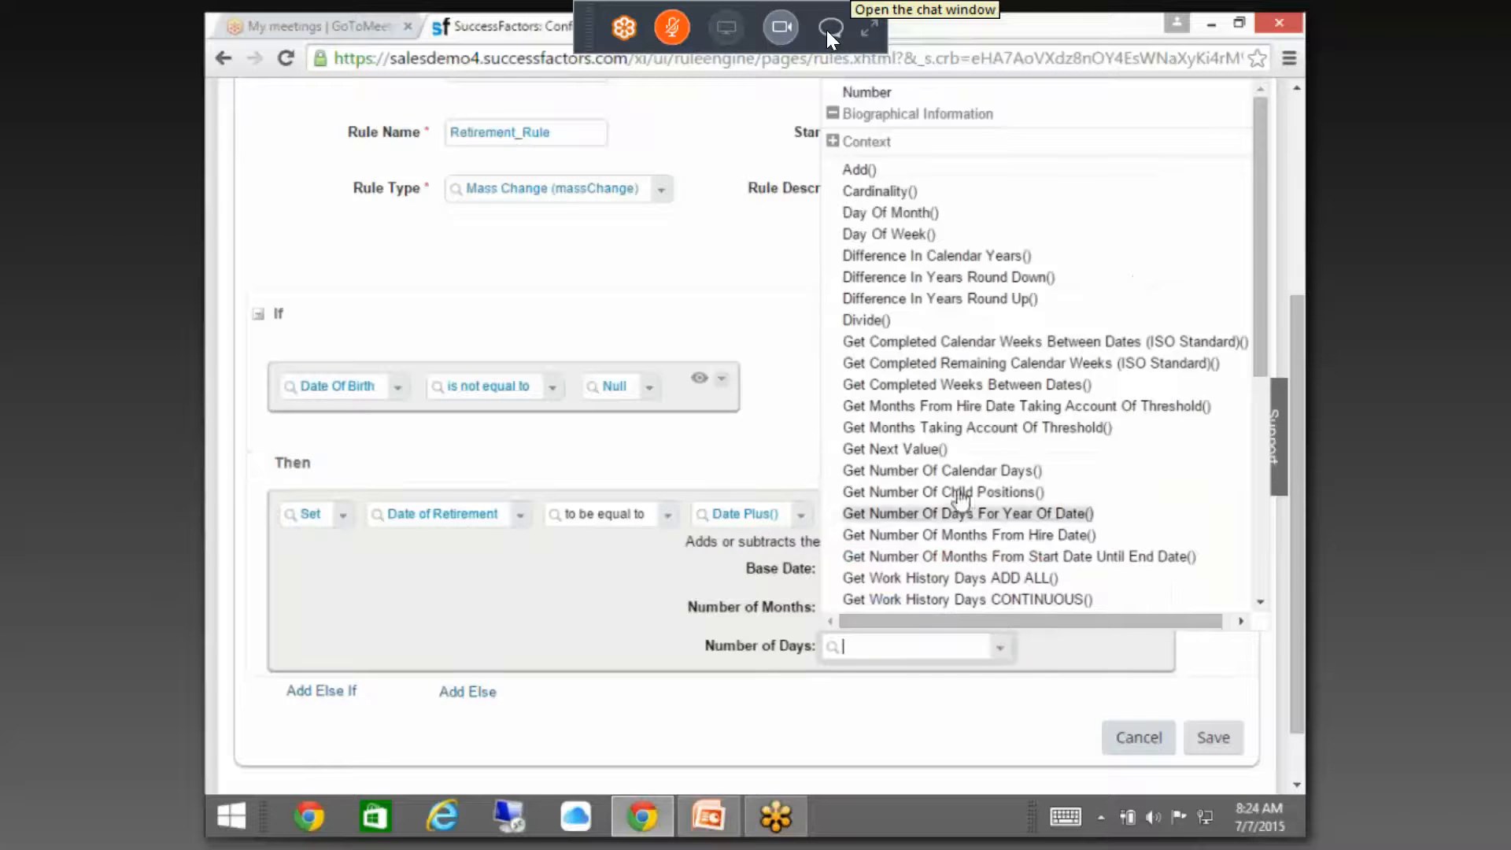
{"action": "scroll", "coordinate": [932, 152], "scroll_direction": "up", "scroll_amount": 1}
{"action": "scroll", "coordinate": [932, 154], "scroll_direction": "up", "scroll_amount": 1}
{"action": "scroll", "coordinate": [945, 378], "scroll_direction": "down", "scroll_amount": 4}
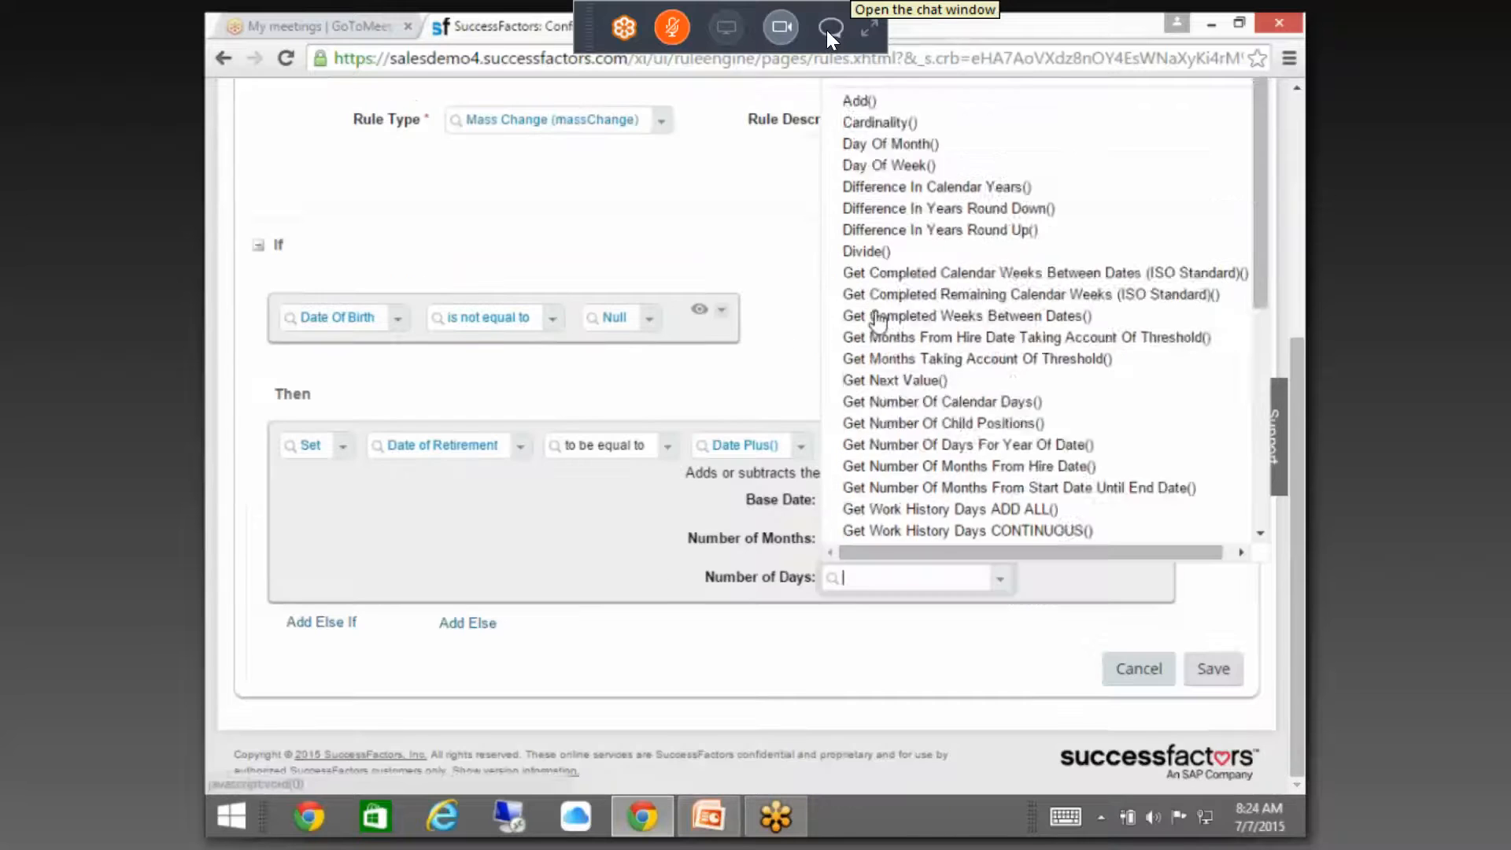
{"action": "scroll", "coordinate": [936, 307], "scroll_direction": "up", "scroll_amount": 4}
{"action": "scroll", "coordinate": [916, 323], "scroll_direction": "down", "scroll_amount": 3}
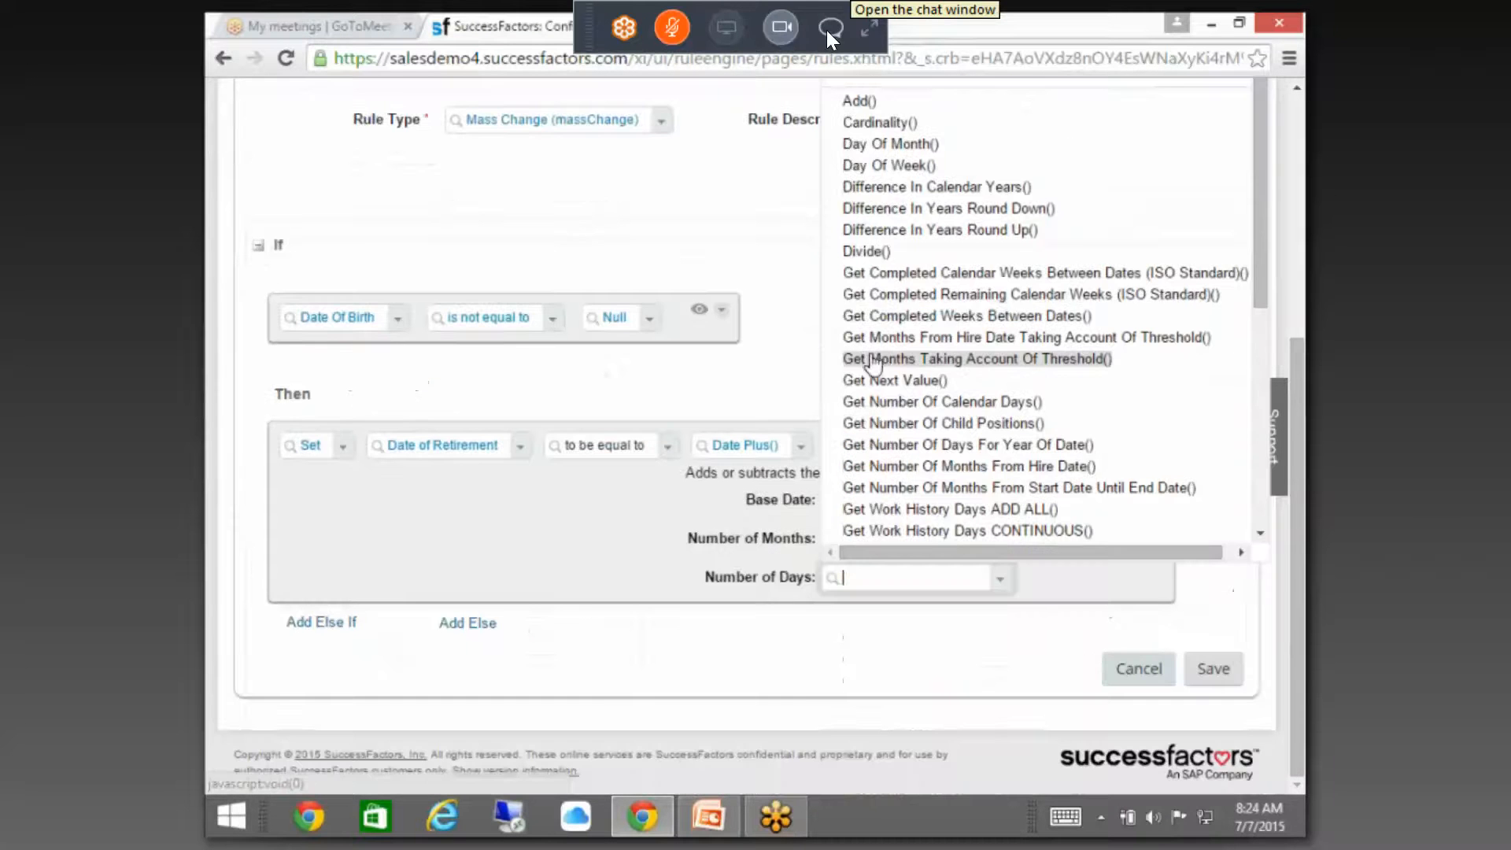
{"action": "scroll", "coordinate": [881, 236], "scroll_direction": "up", "scroll_amount": 1}
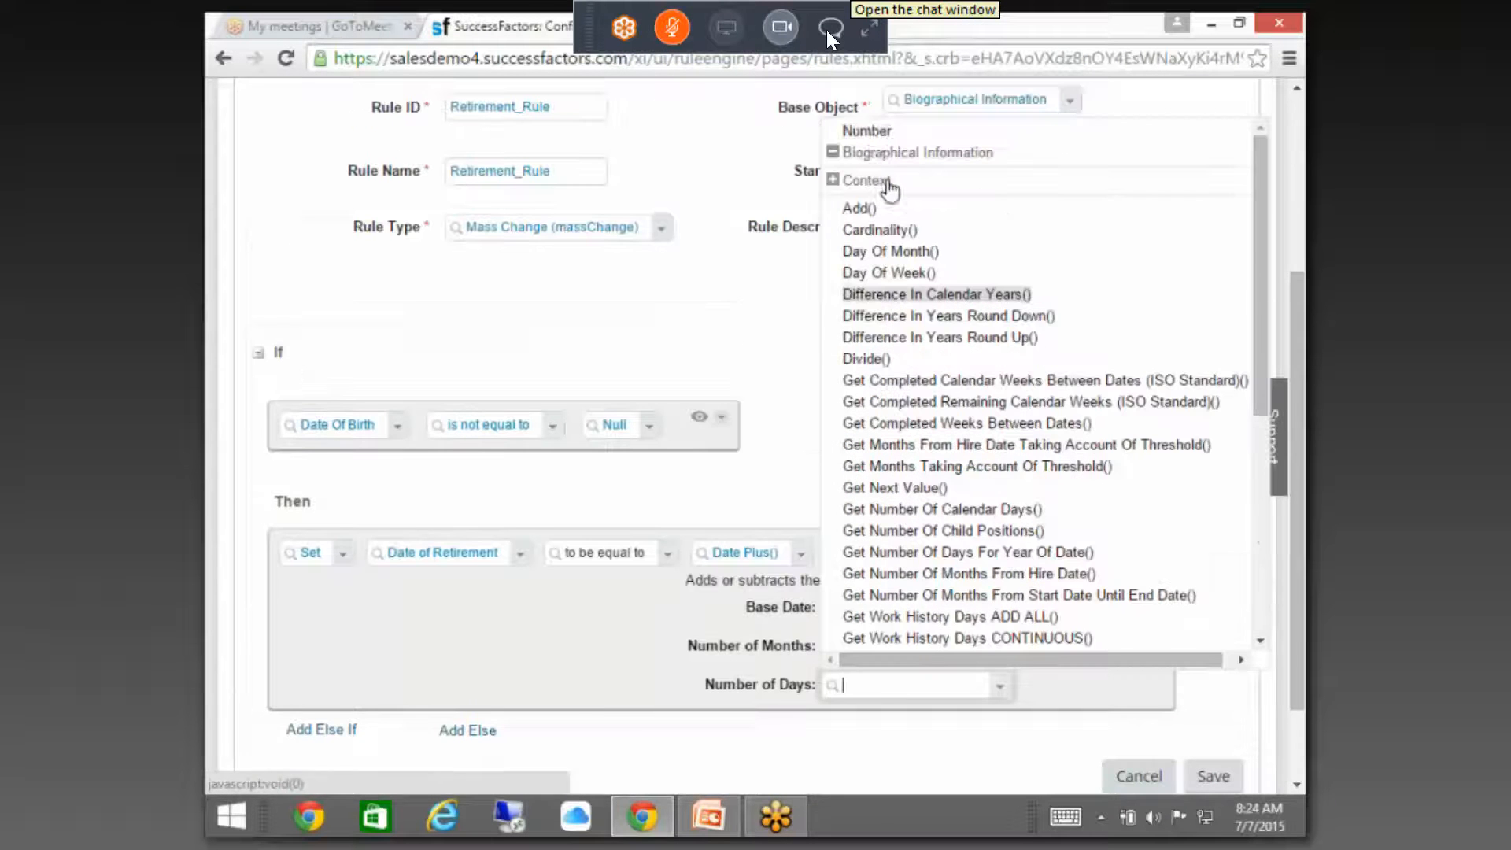
{"action": "left_click", "coordinate": [867, 130]}
{"action": "left_click", "coordinate": [1011, 681]}
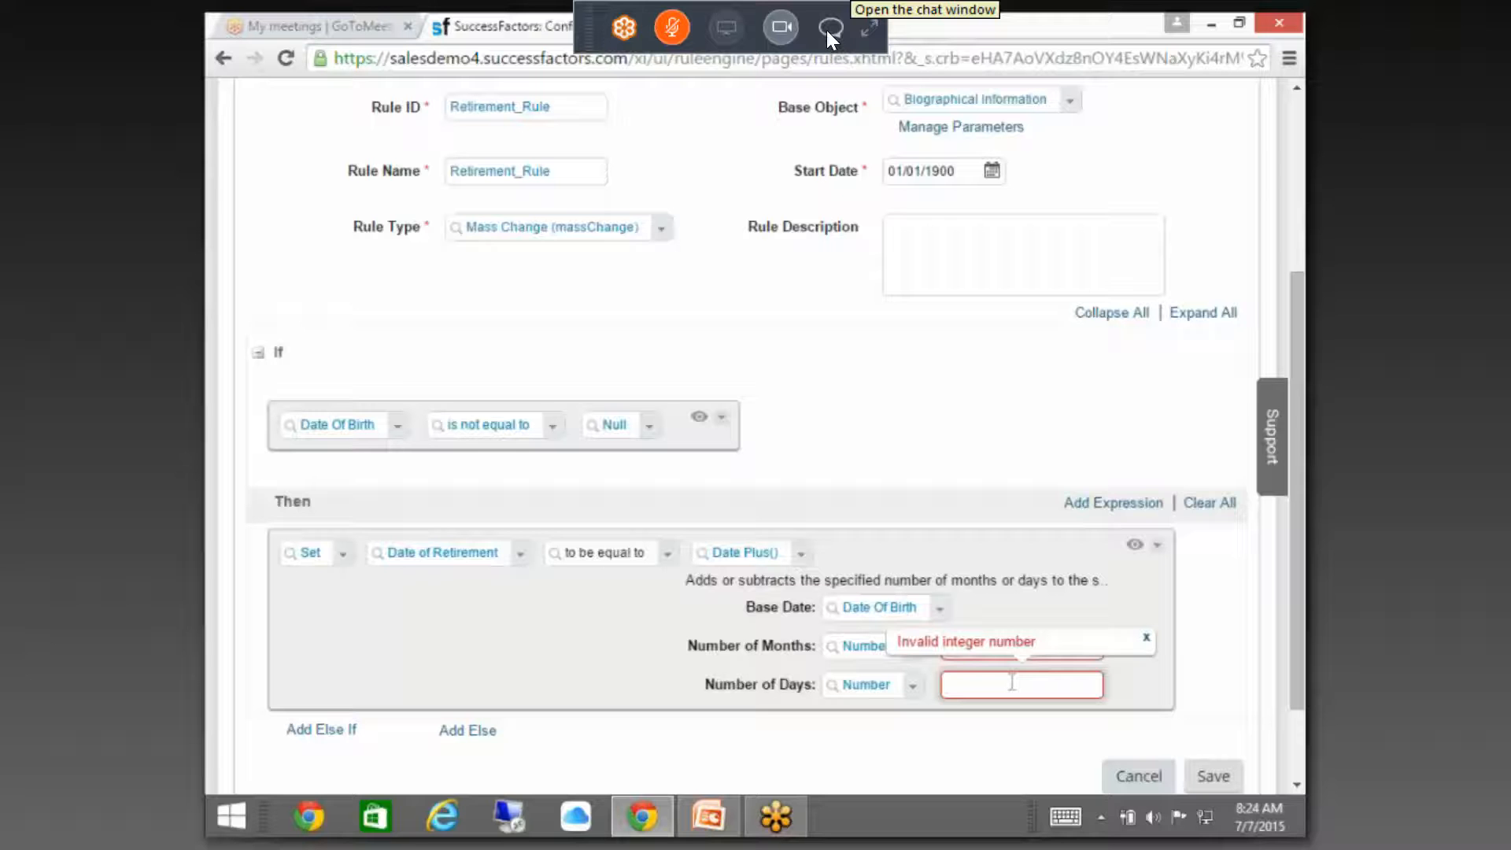
{"action": "type", "text": "0"}
- Switch to the Windows Calculator, compute 58*12 for the number of months, and close it
{"action": "left_click", "coordinate": [980, 645]}
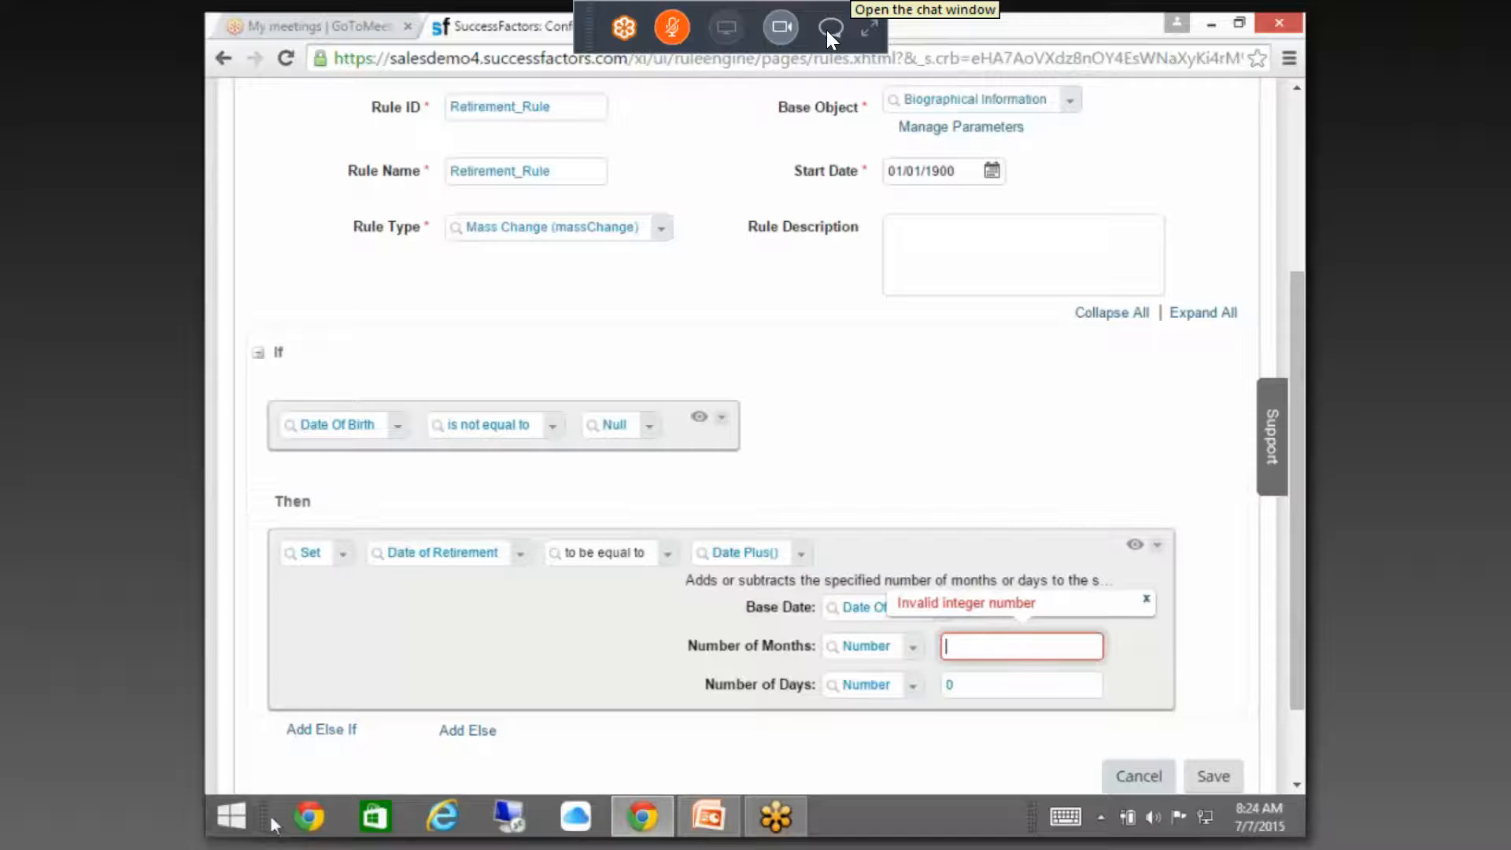
{"action": "left_click", "coordinate": [249, 812]}
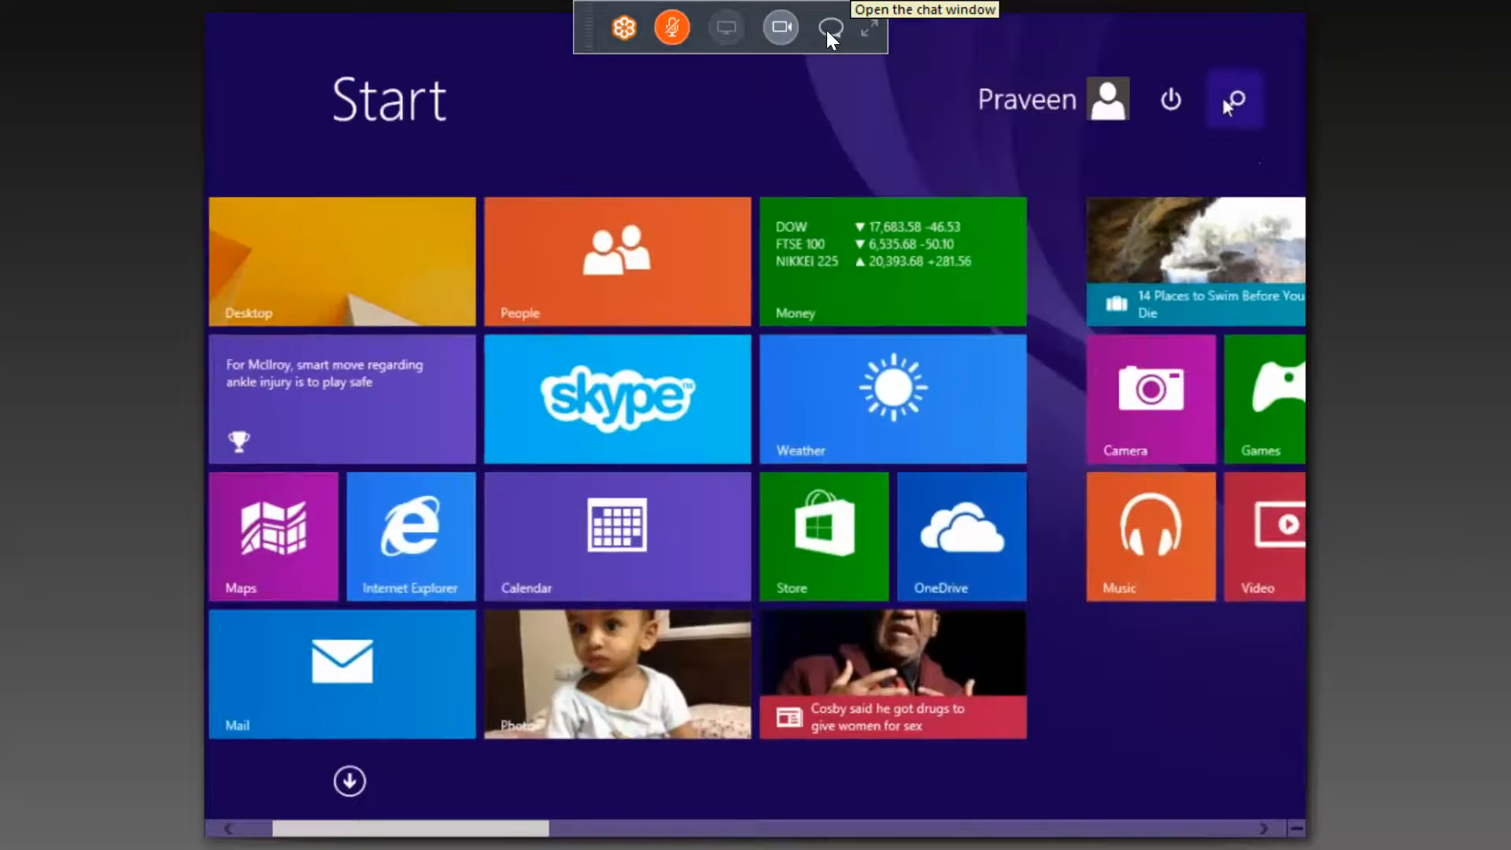
{"action": "left_click", "coordinate": [1224, 101]}
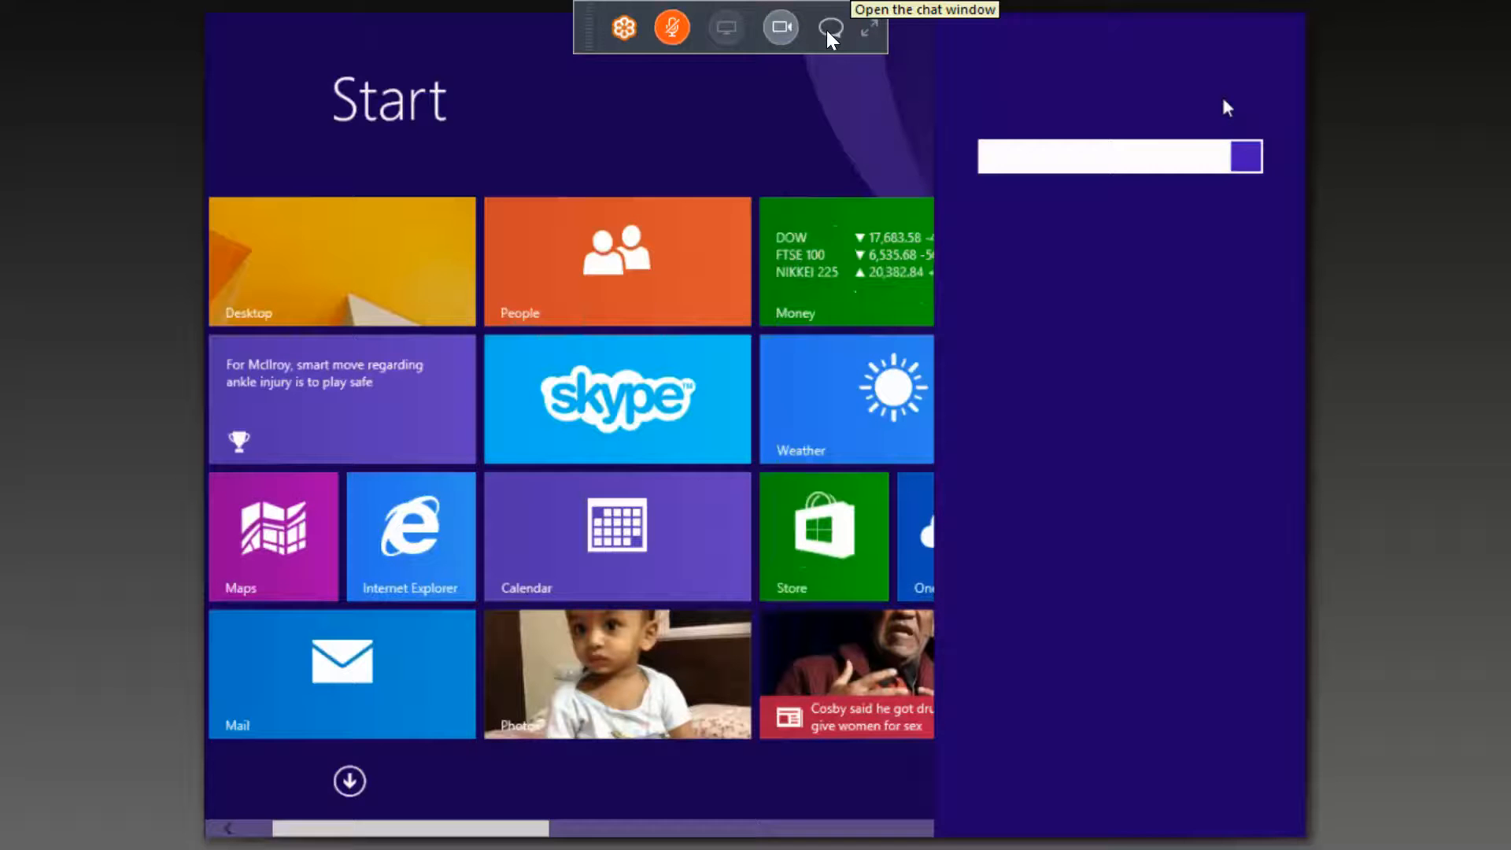
{"action": "type", "text": "calc"}
{"action": "key", "text": "Escape"}
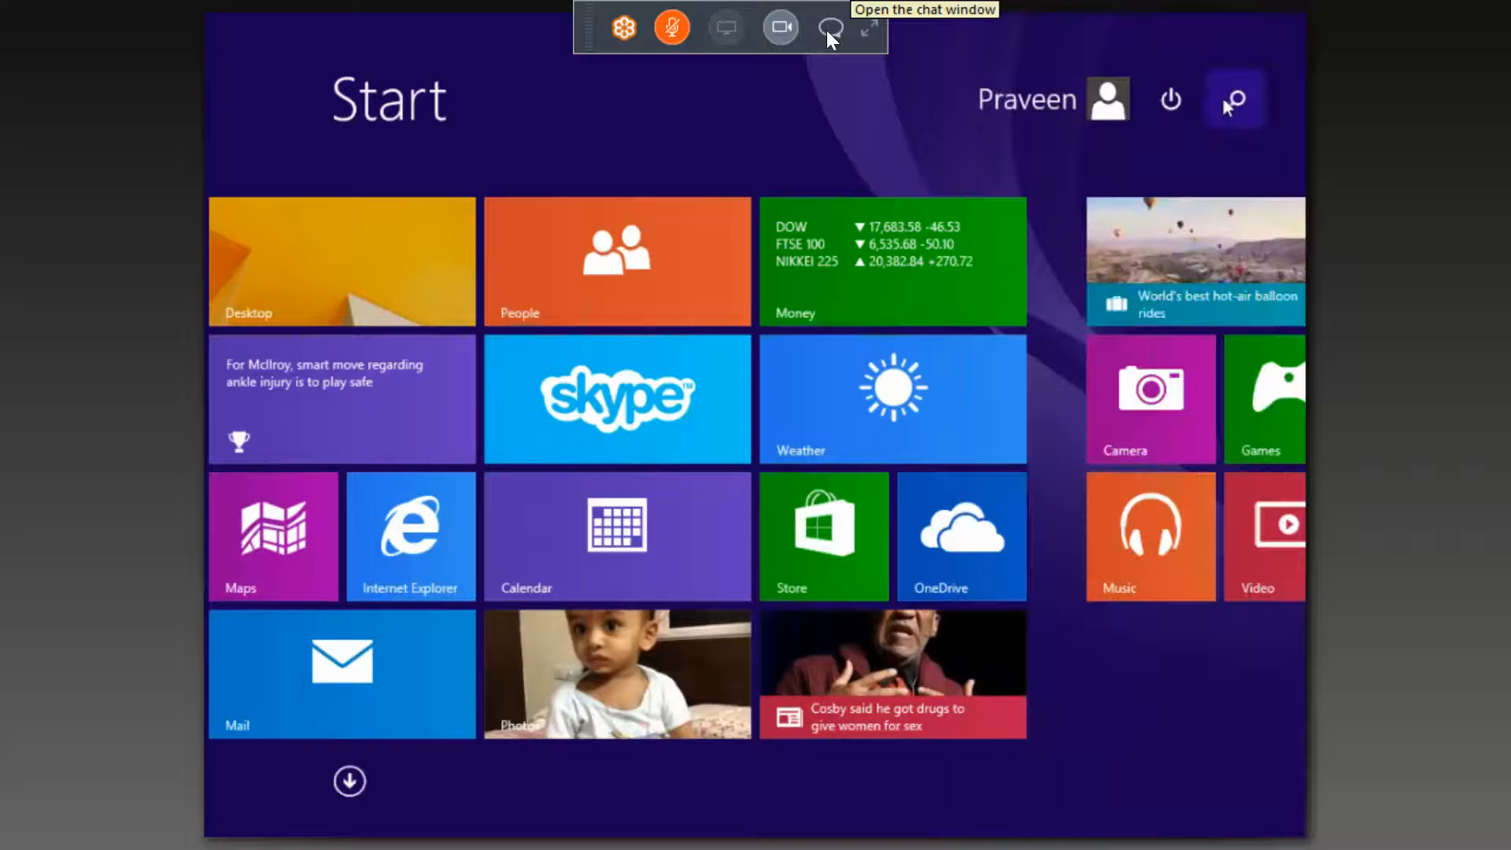
{"action": "left_click", "coordinate": [642, 814]}
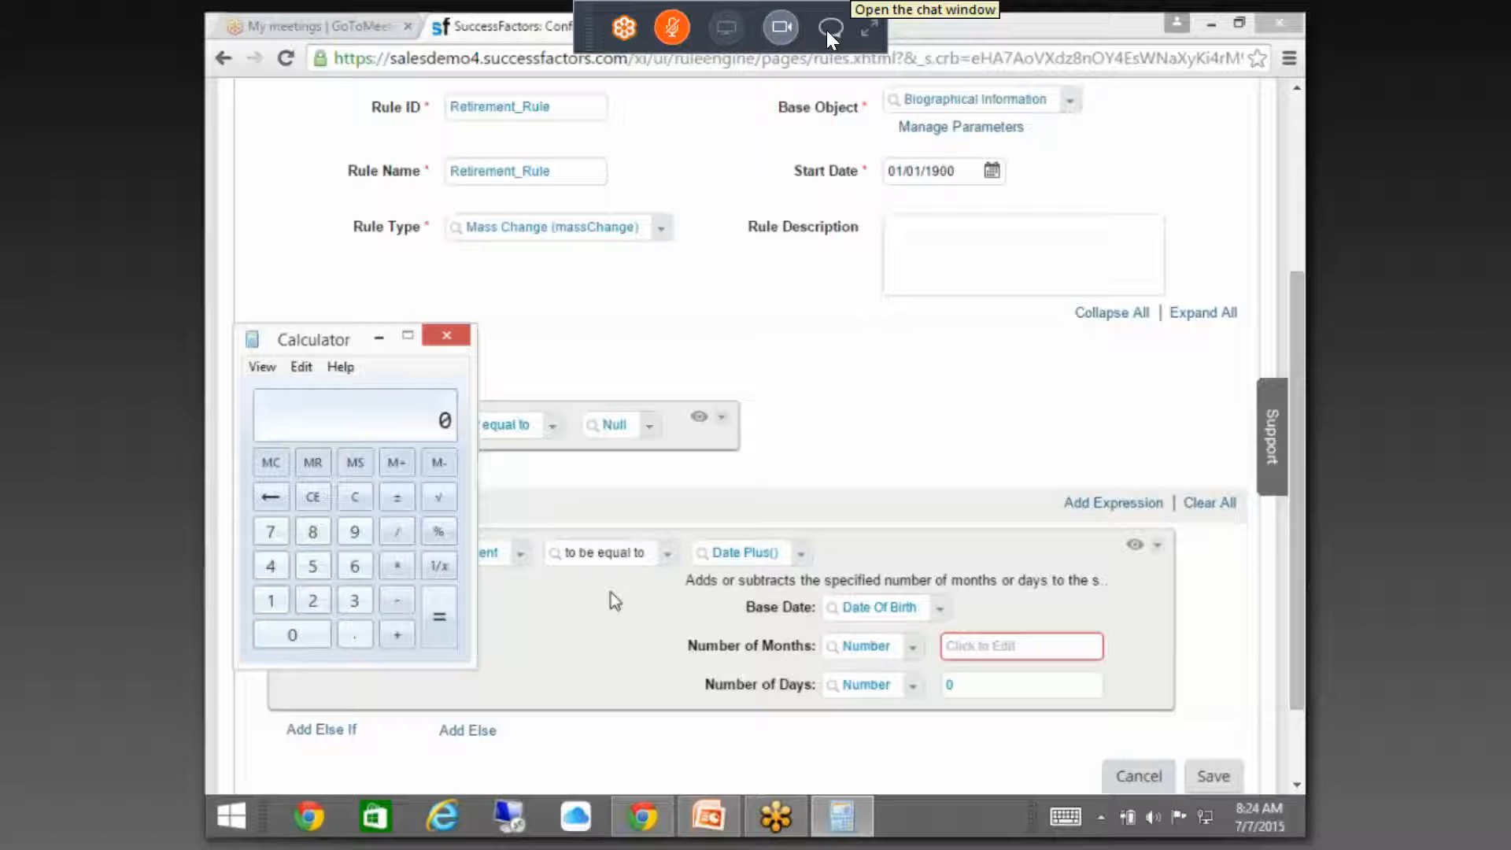
{"action": "type", "text": "58*12"}
{"action": "key", "text": "Return"}
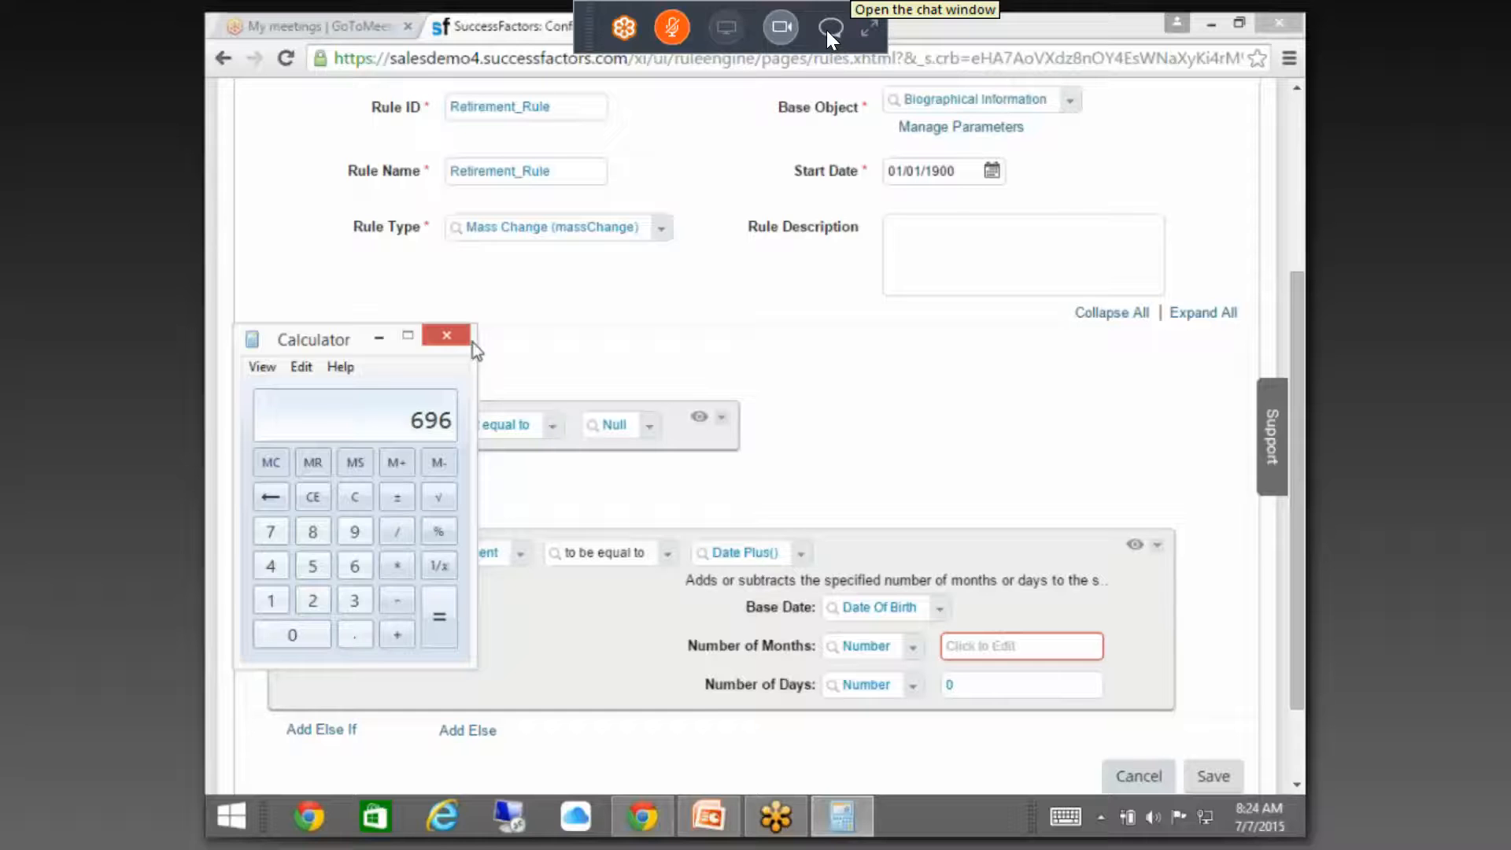
{"action": "left_click", "coordinate": [446, 335]}
- Set the Number of Months argument to 698 and save the Retirement_Rule business rule
{"action": "left_click", "coordinate": [1003, 650]}
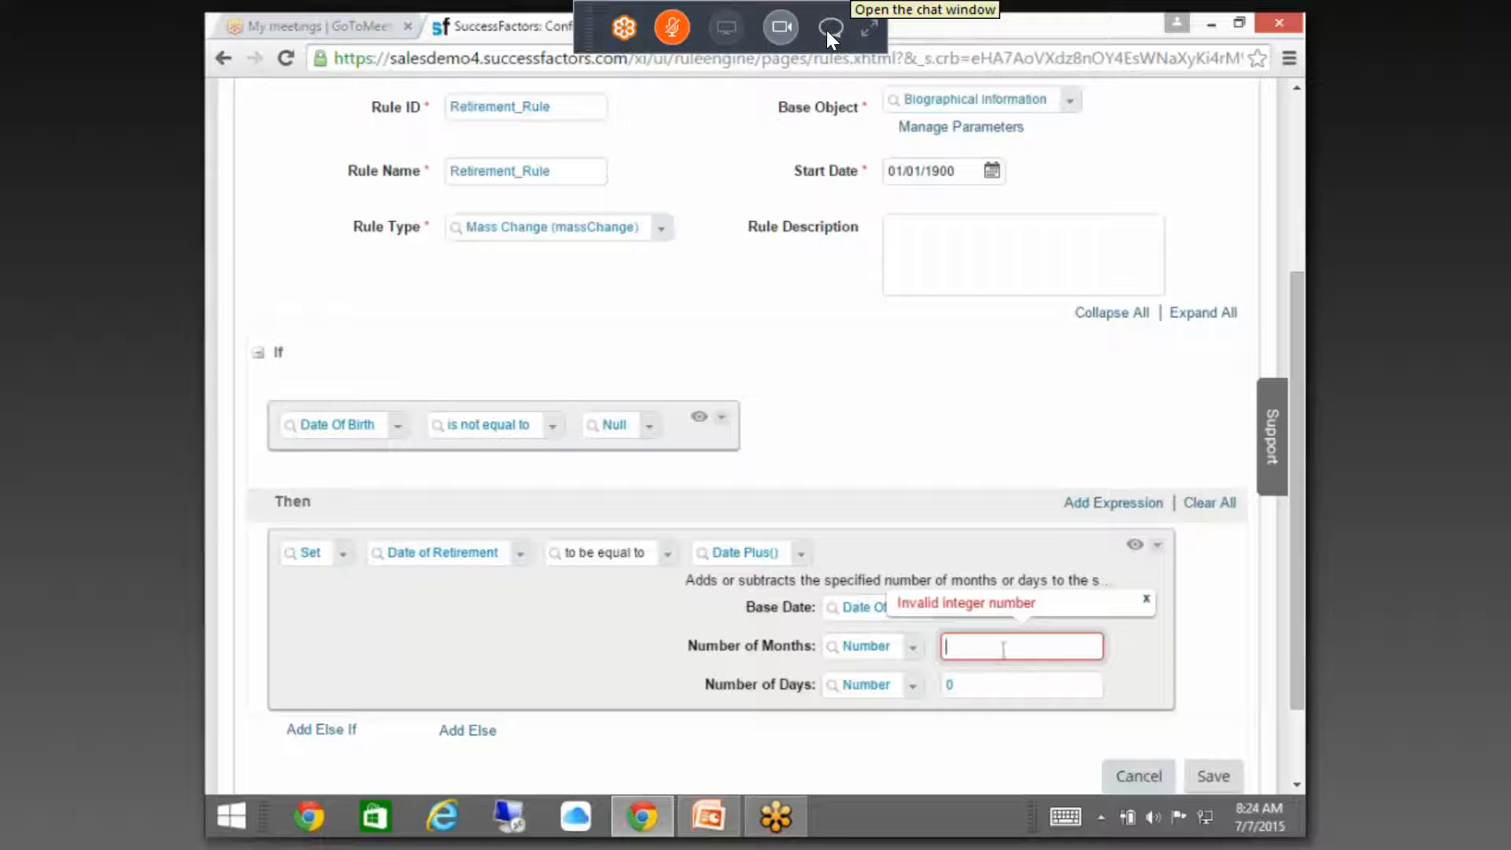
{"action": "type", "text": "698"}
{"action": "left_click", "coordinate": [1135, 655]}
{"action": "left_click_drag", "start_coordinate": [1296, 515], "coordinate": [1296, 543]}
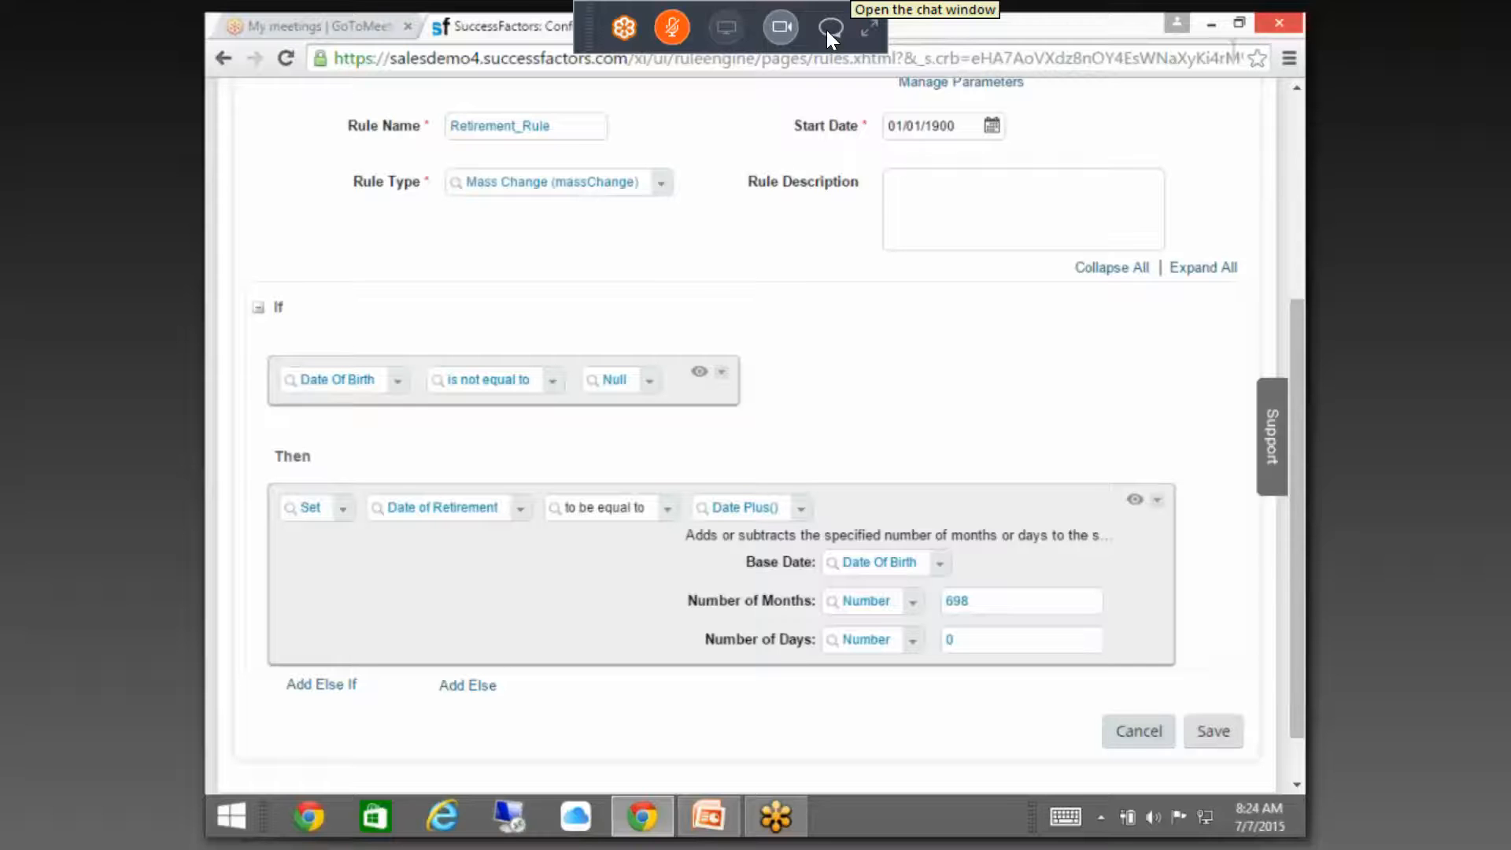
{"action": "scroll", "coordinate": [1196, 393], "scroll_direction": "down", "scroll_amount": 1}
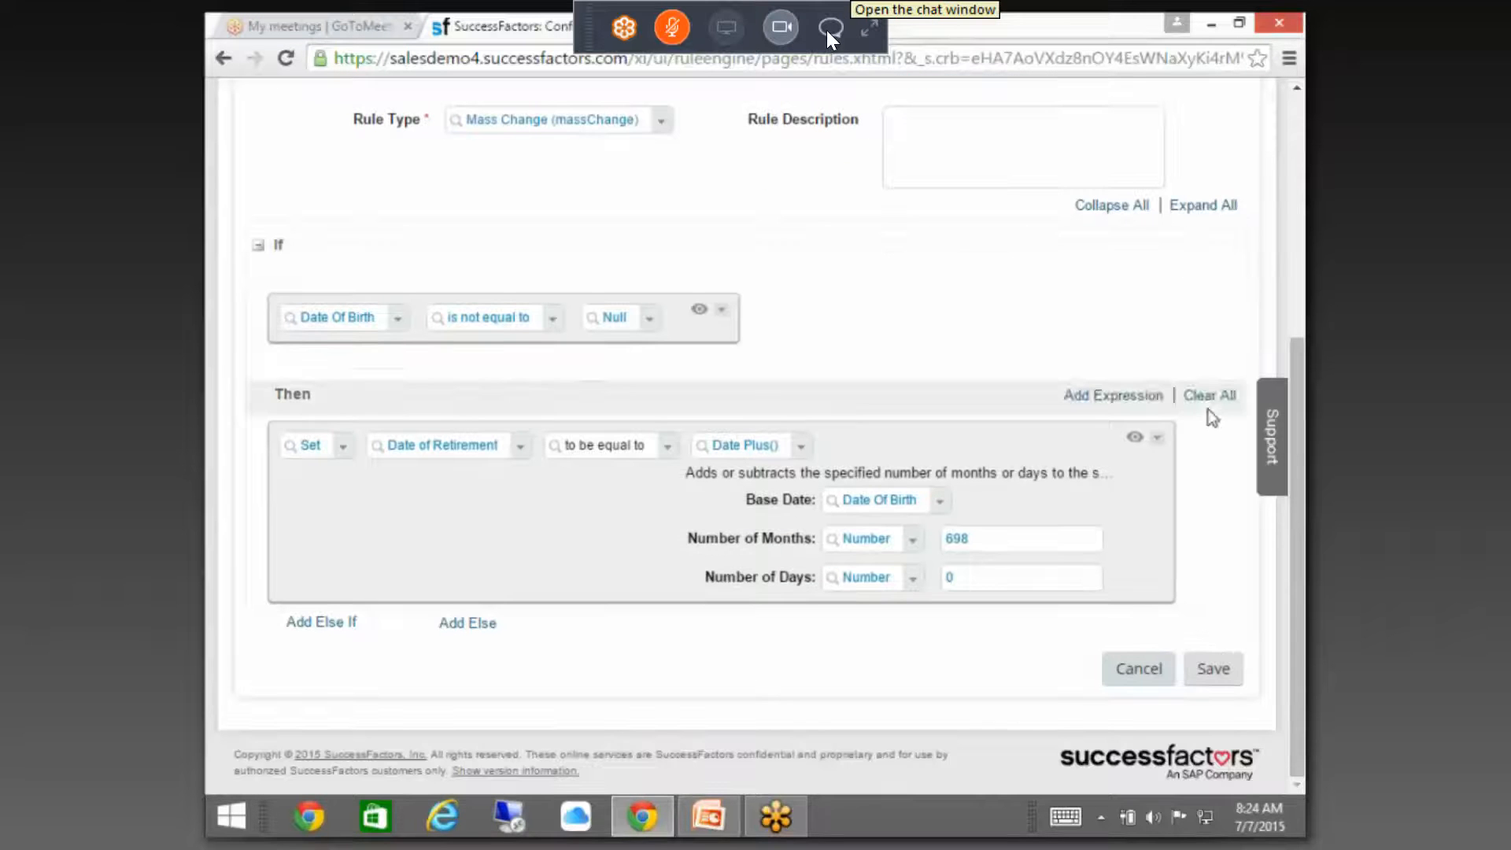
{"action": "left_click", "coordinate": [1193, 655]}
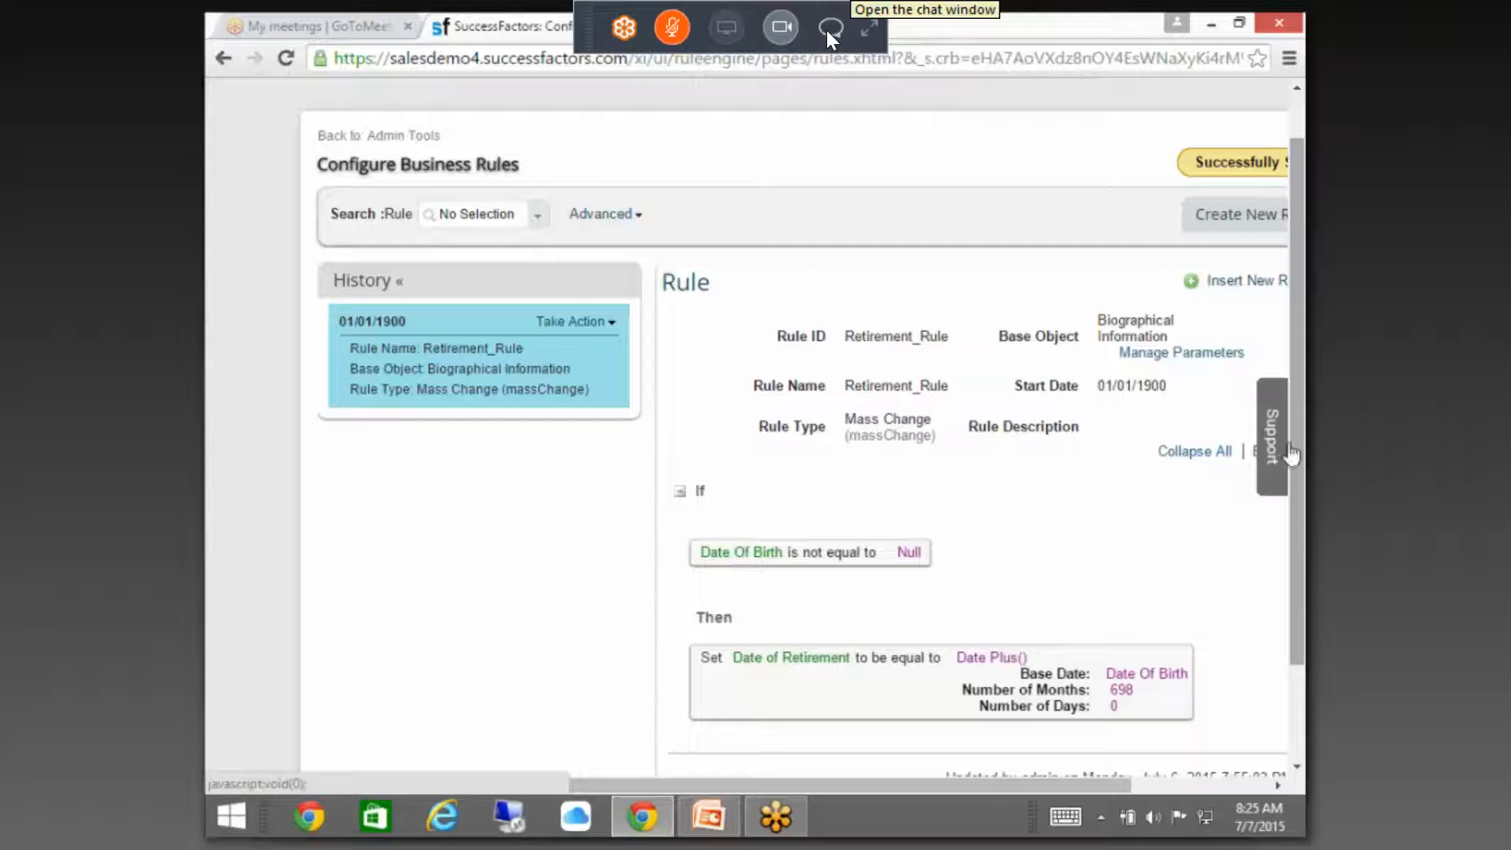
- Return to Admin Tools and open Manage Business Configuration through a tool search for "bu"
{"action": "left_click", "coordinate": [1198, 780]}
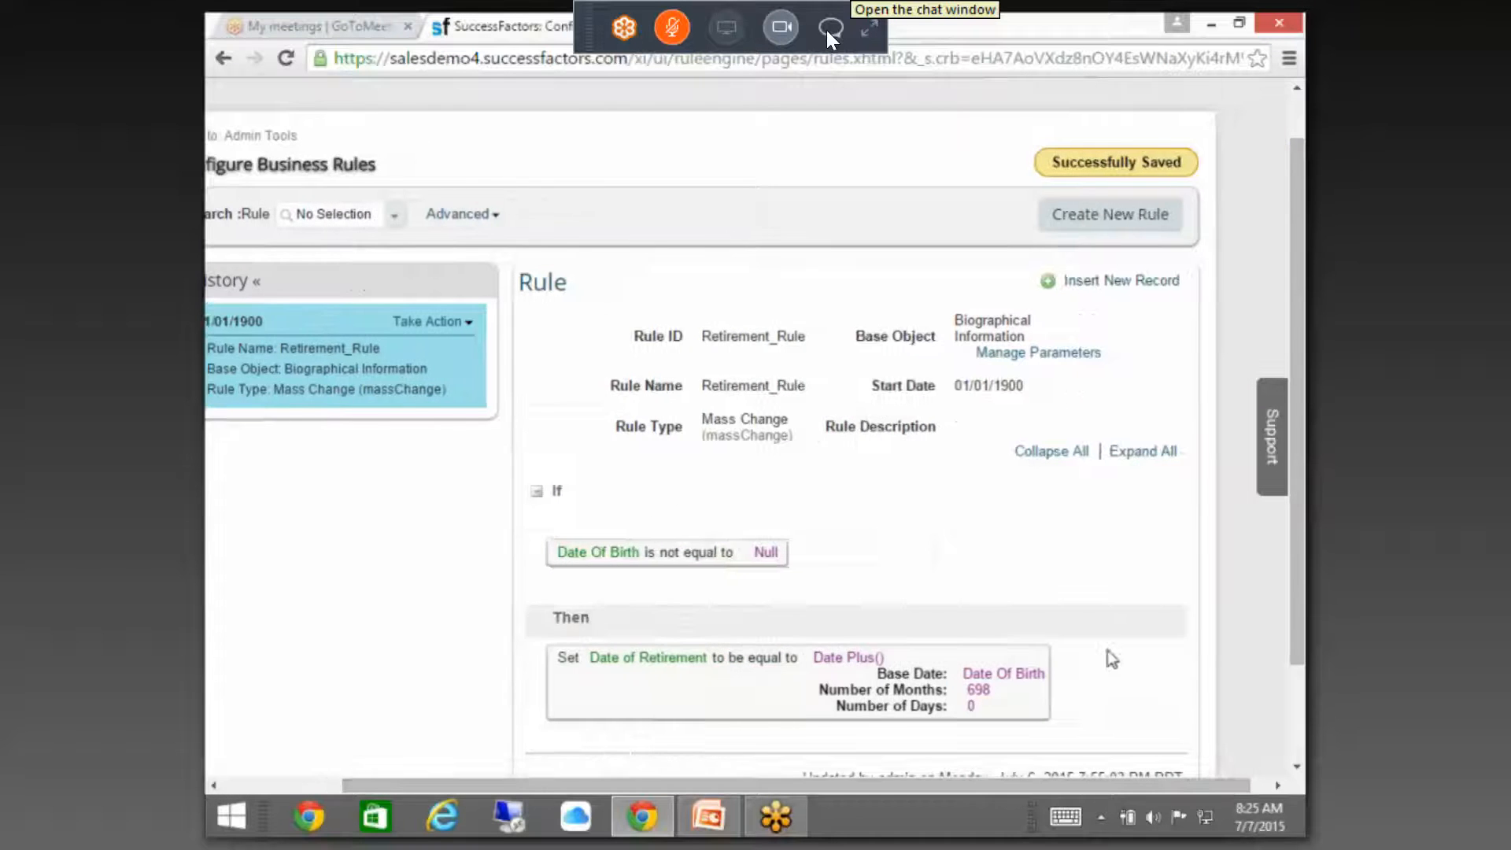
{"action": "scroll", "coordinate": [1112, 669], "scroll_direction": "down", "scroll_amount": 3}
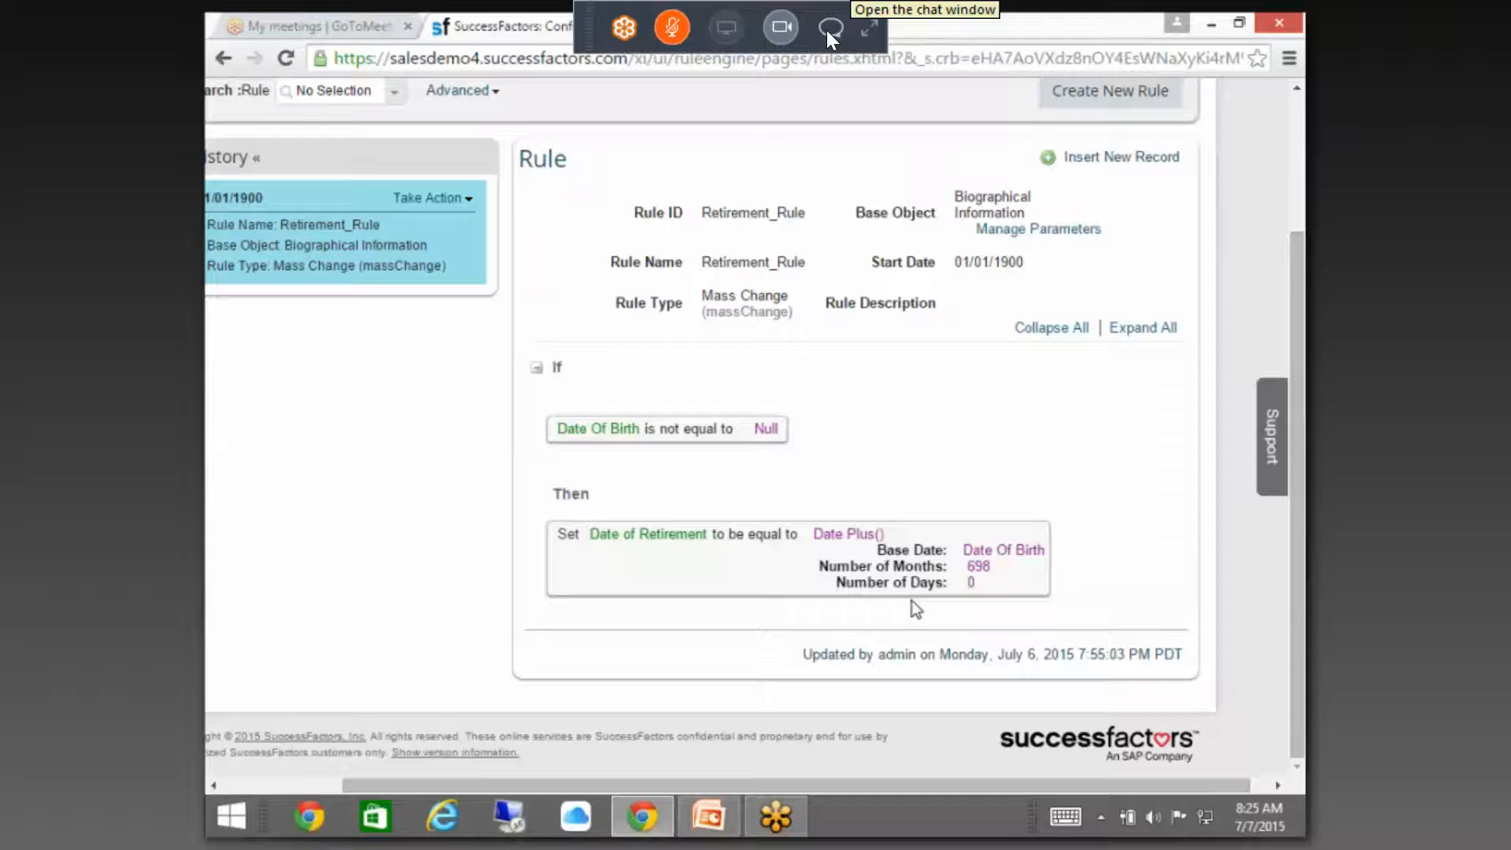
{"action": "scroll", "coordinate": [941, 400], "scroll_direction": "up", "scroll_amount": 3}
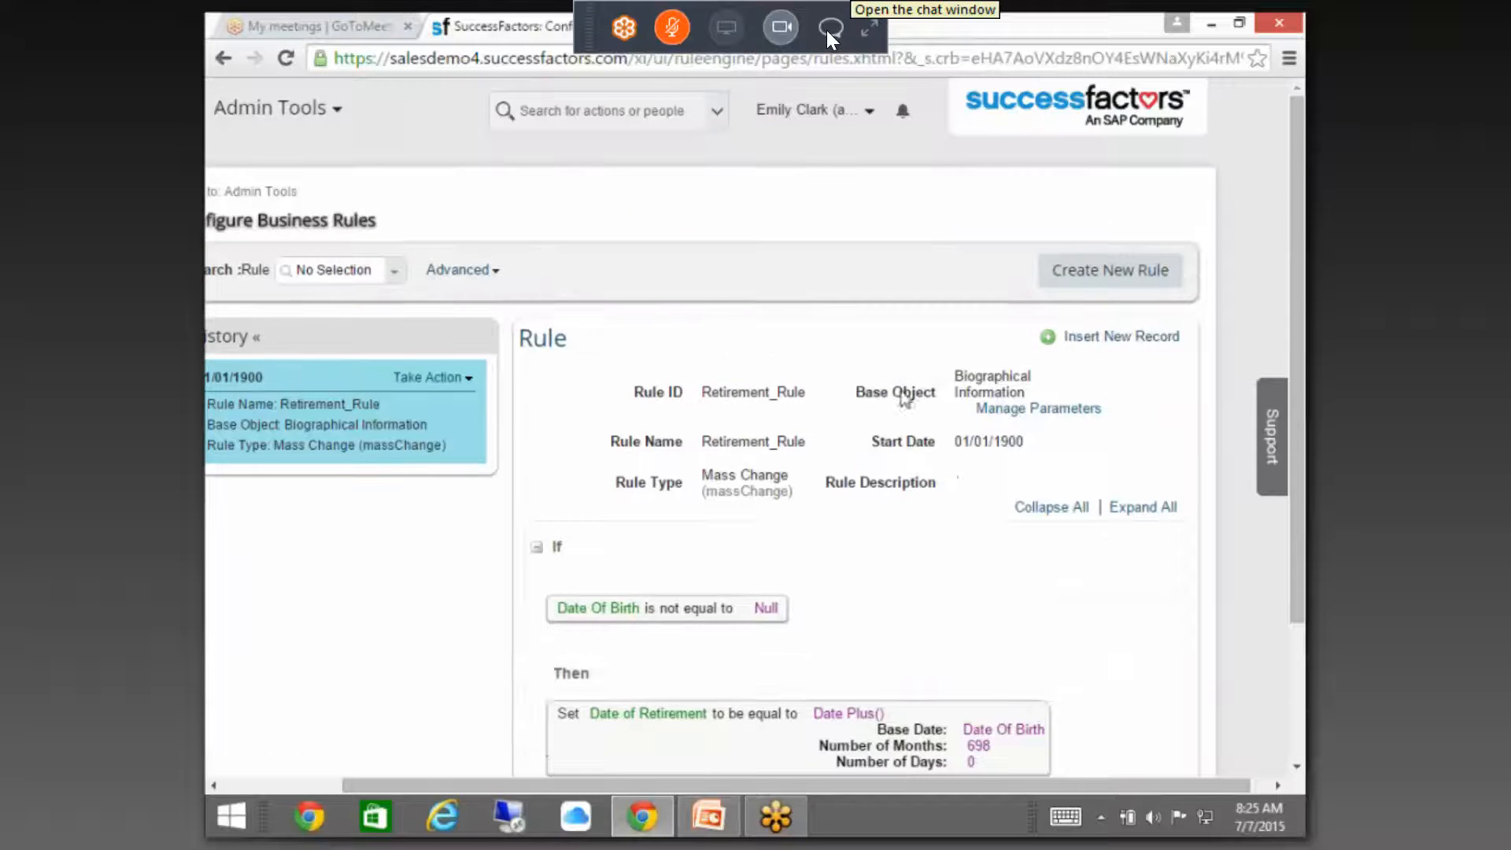
{"action": "left_click_drag", "start_coordinate": [488, 783], "coordinate": [367, 783]}
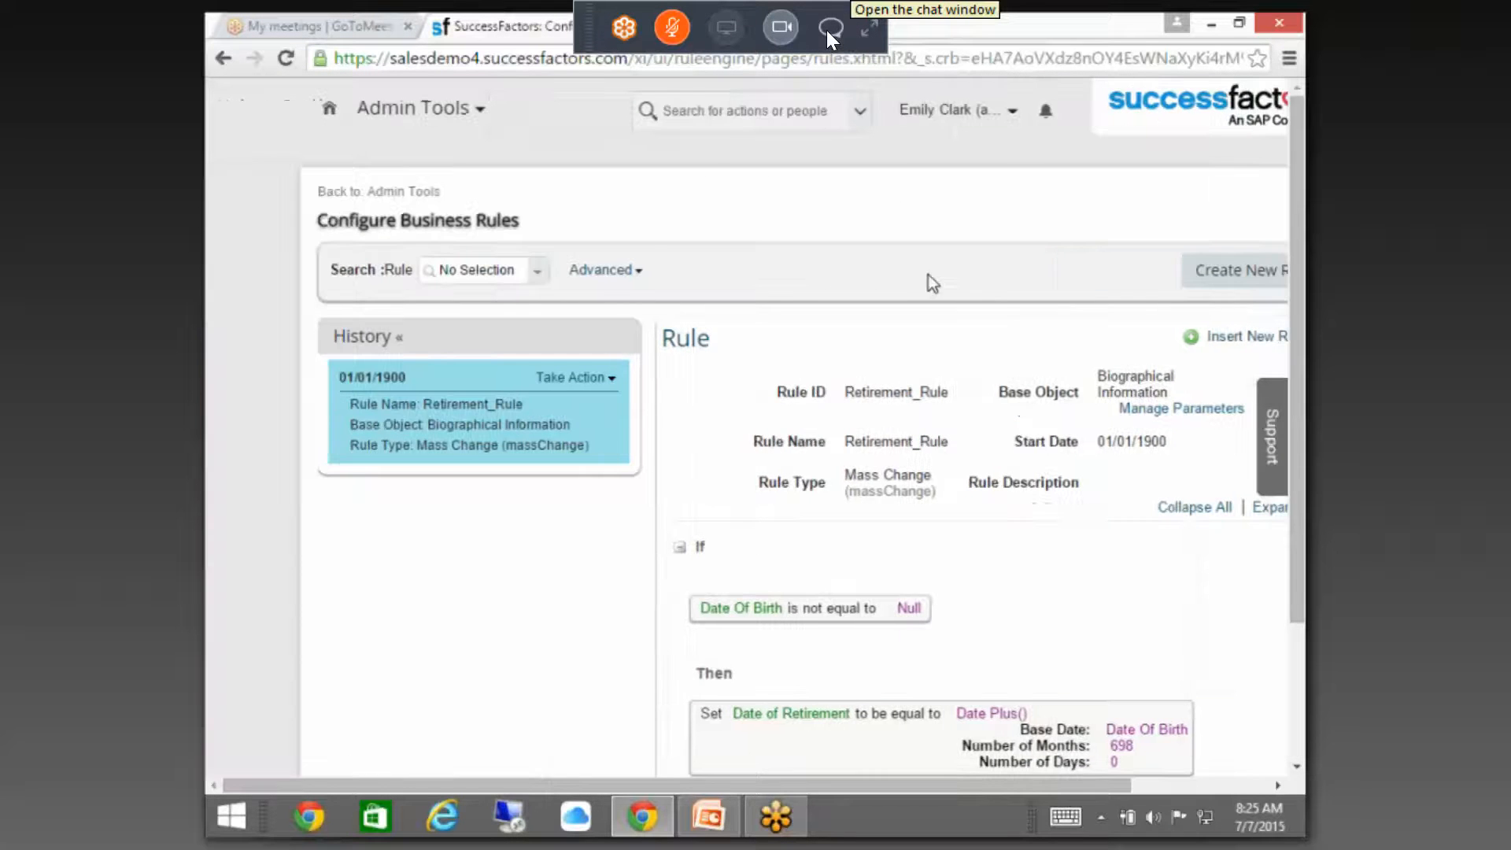
{"action": "left_click", "coordinate": [401, 192]}
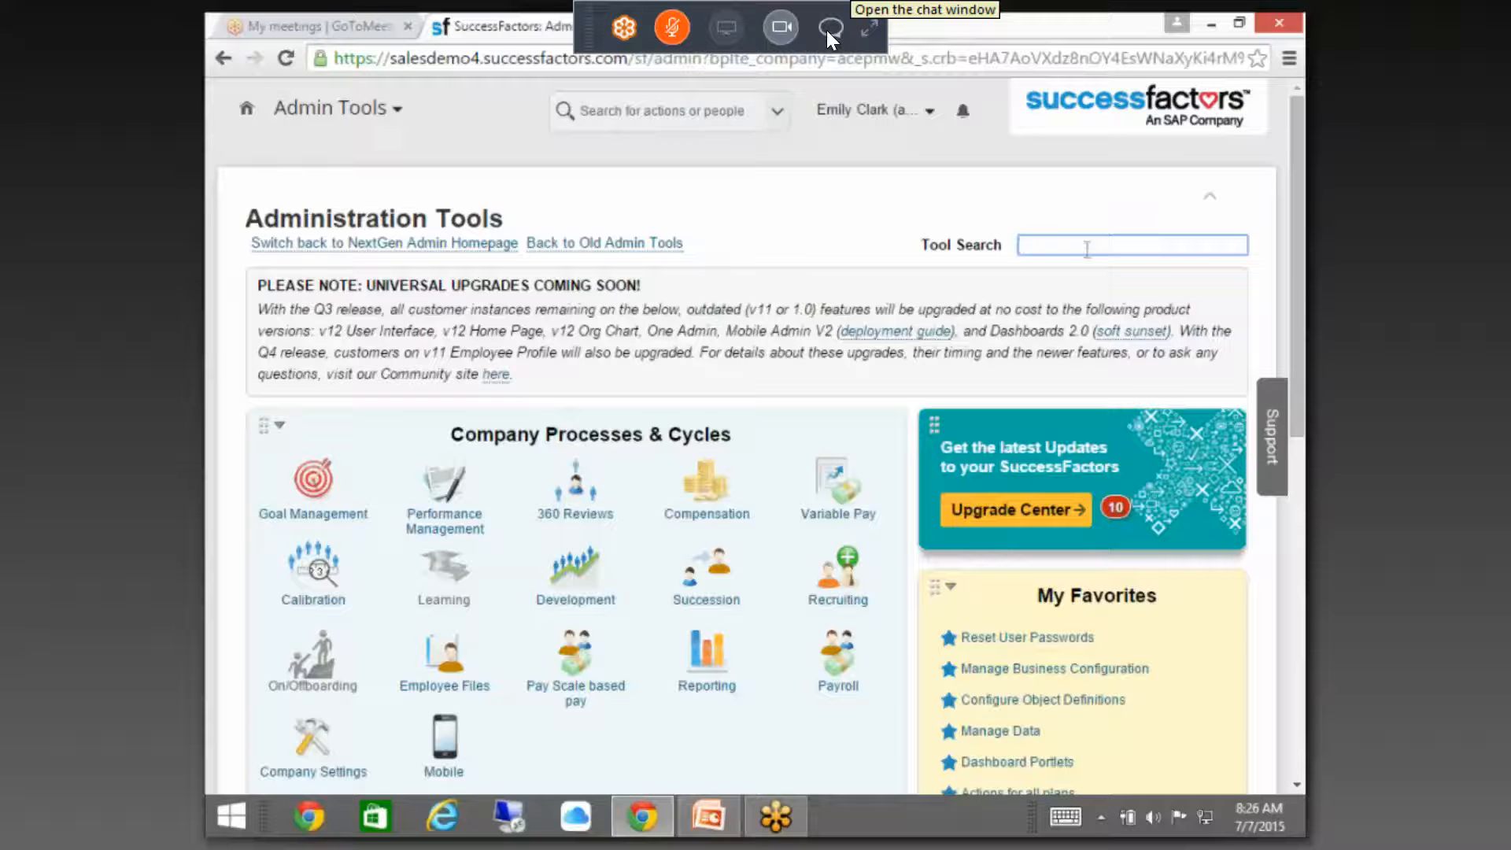
{"action": "type", "text": "bu"}
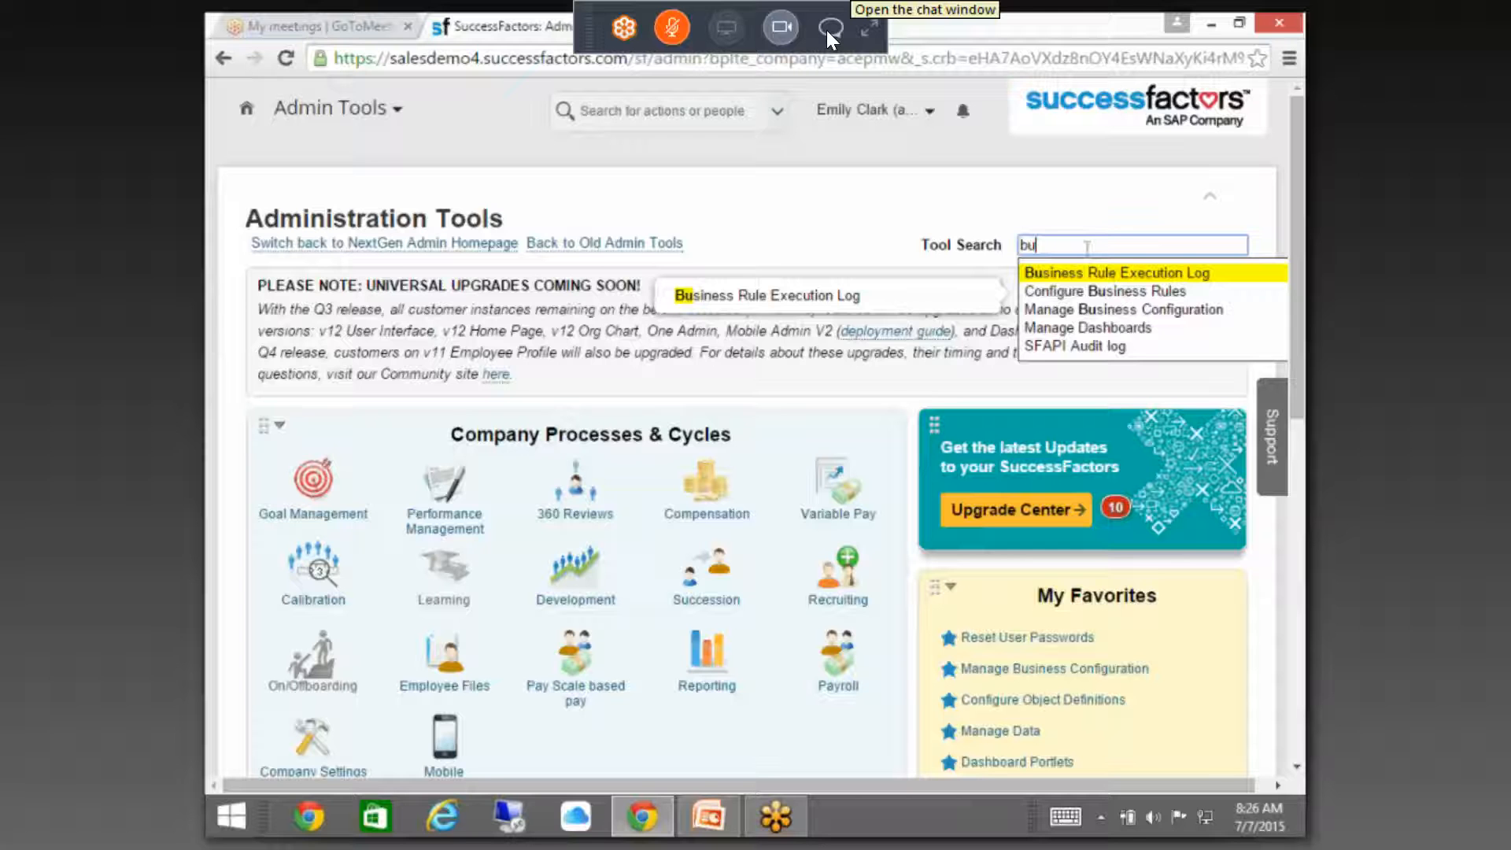
{"action": "left_click", "coordinate": [1130, 312]}
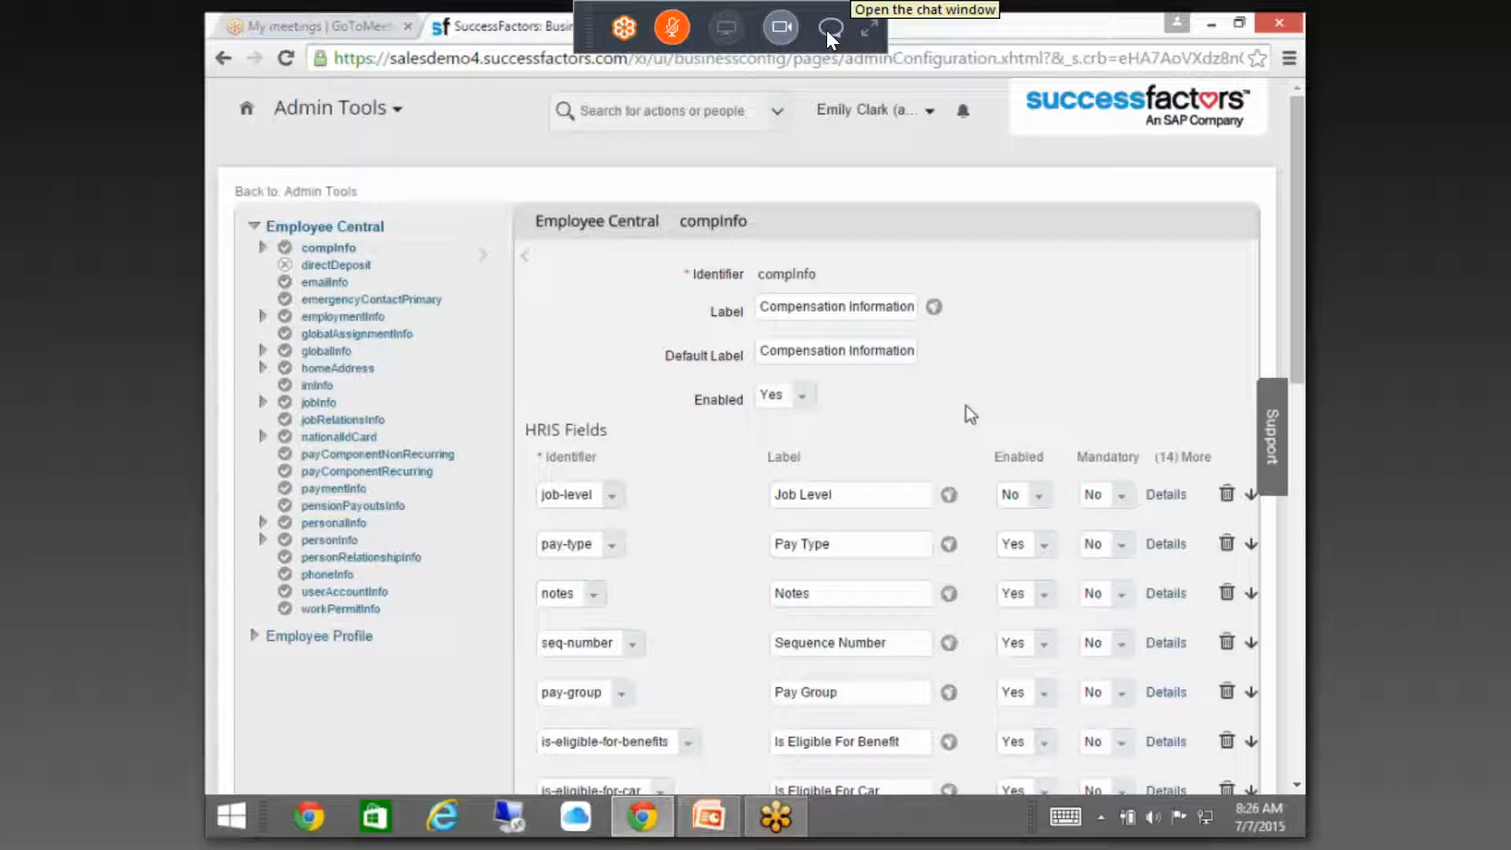
- Open the personInfo element and add Retirement_Rule as its trigger rule
{"action": "left_click", "coordinate": [334, 541]}
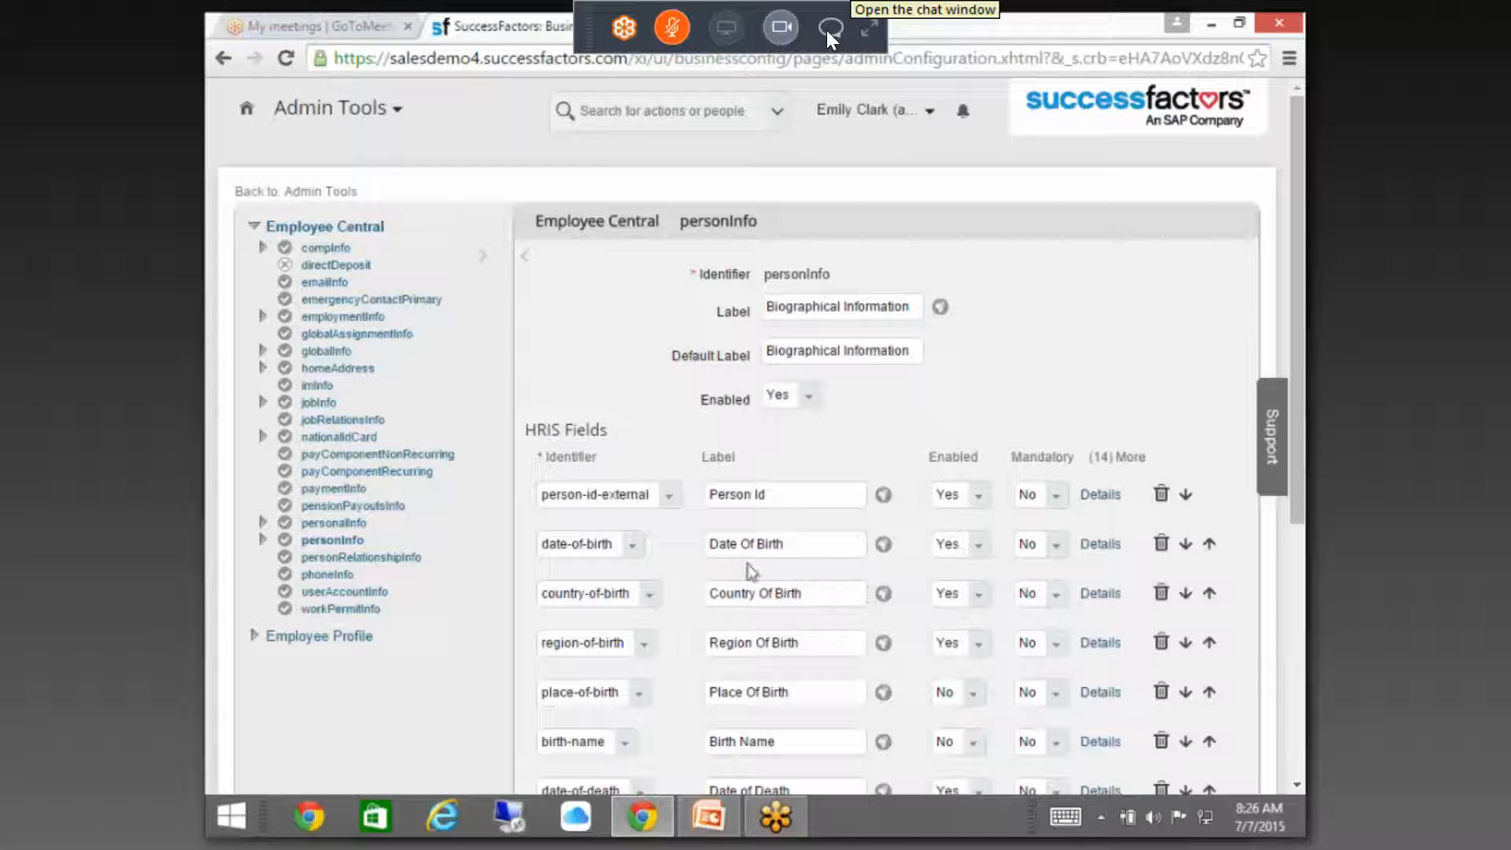
{"action": "scroll", "coordinate": [749, 570], "scroll_direction": "down", "scroll_amount": 5}
{"action": "left_click", "coordinate": [626, 570]}
{"action": "key", "text": "ctrl+v"}
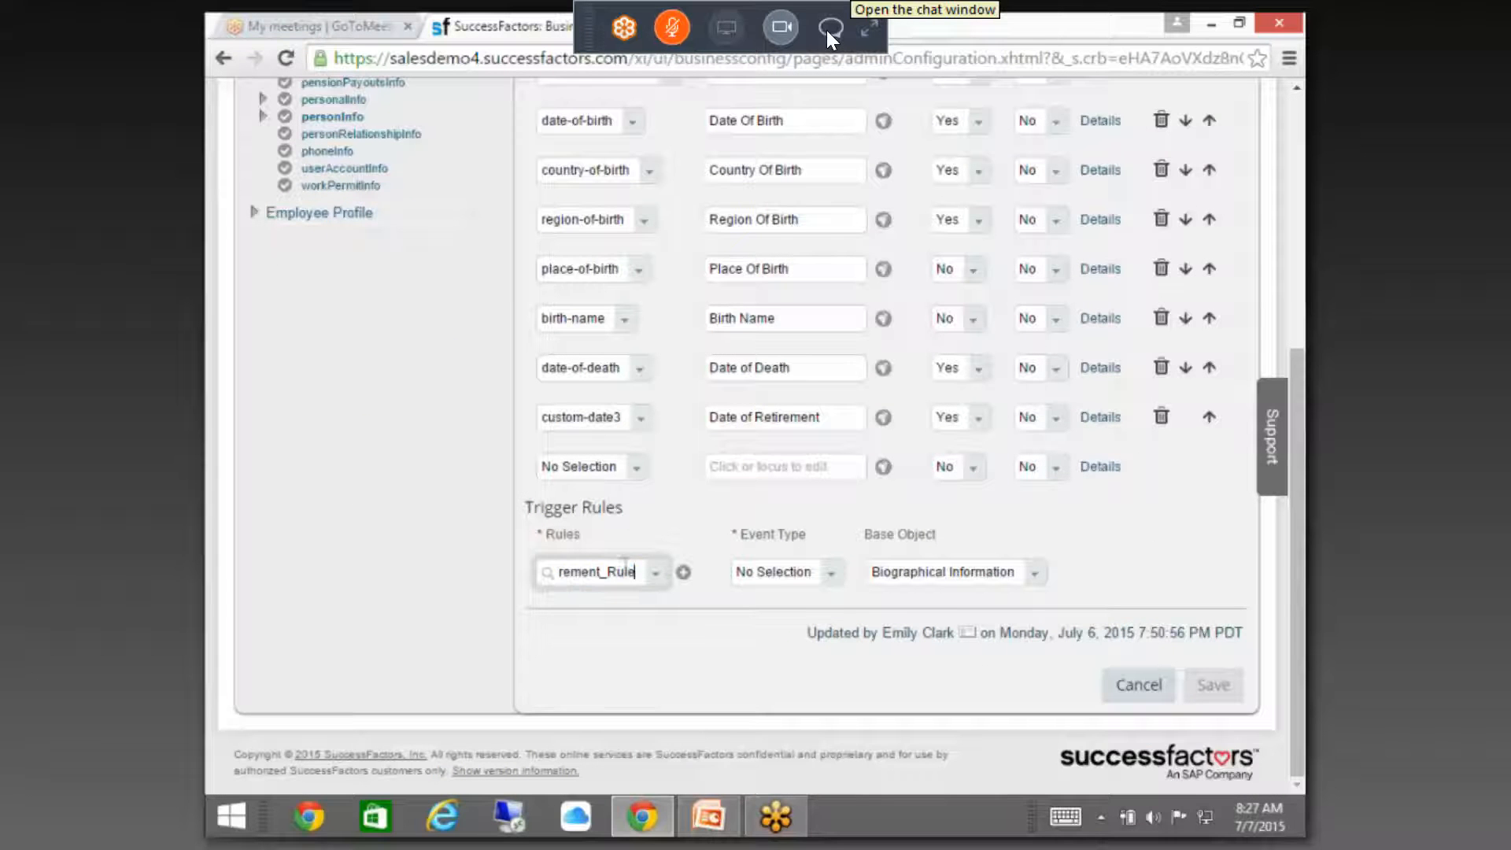
{"action": "left_click", "coordinate": [625, 598]}
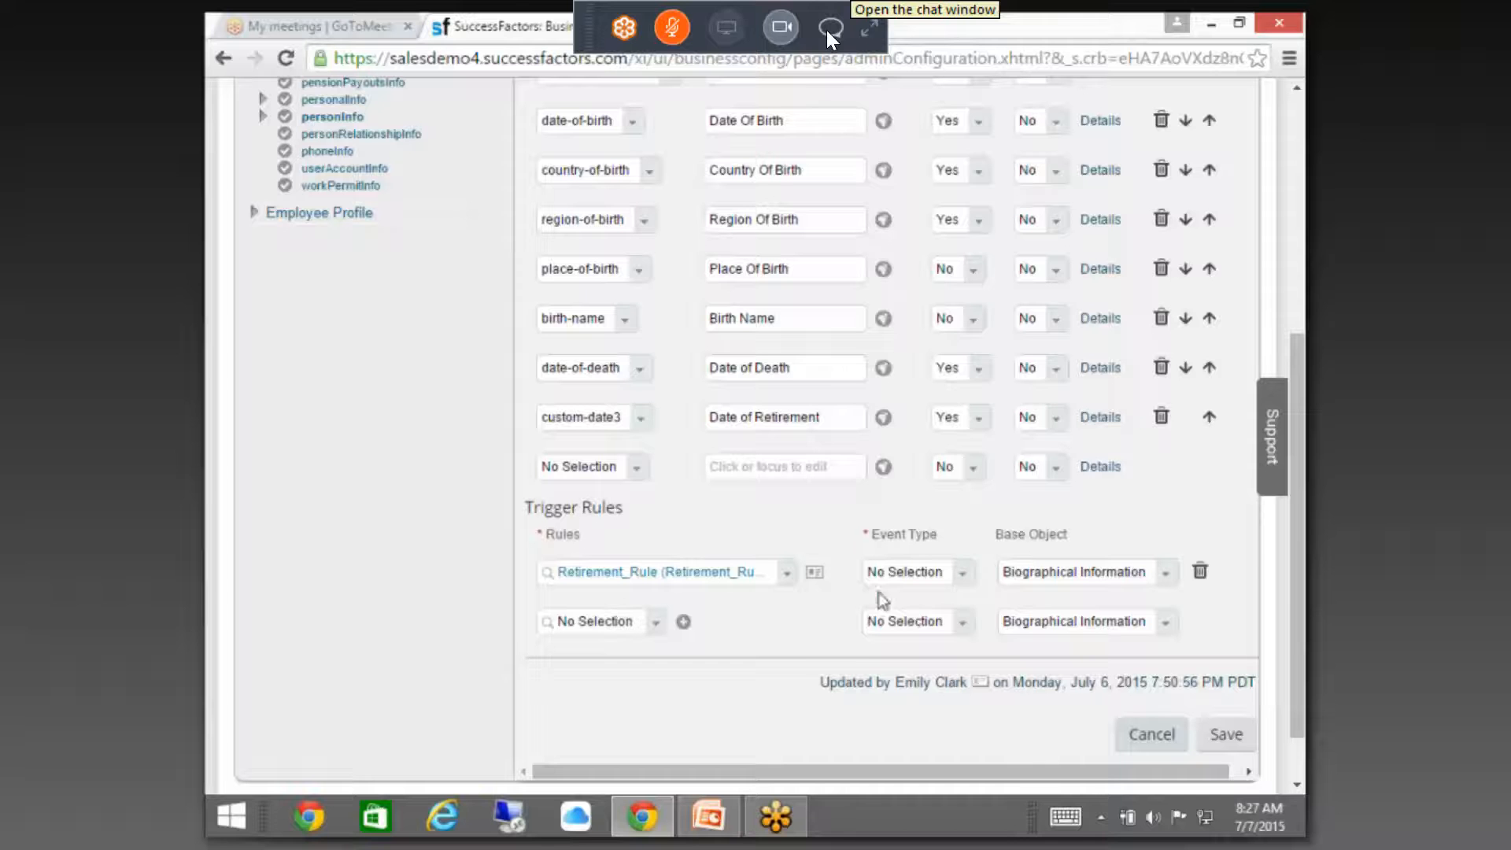
- Set the event type of the Retirement_Rule trigger to onView and save the personInfo configuration
{"action": "left_click", "coordinate": [965, 573]}
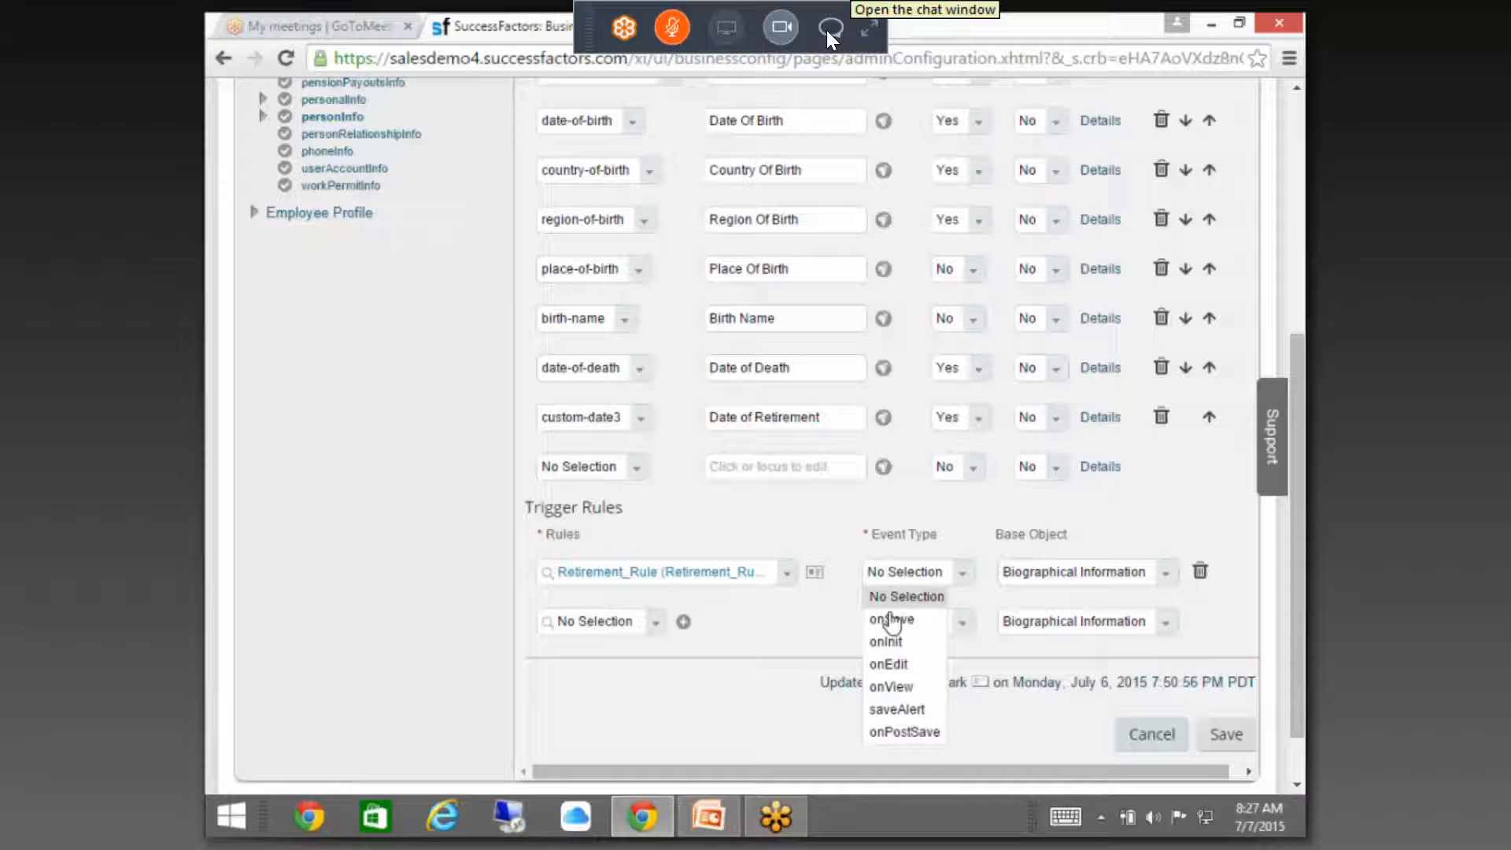
{"action": "left_click", "coordinate": [889, 687]}
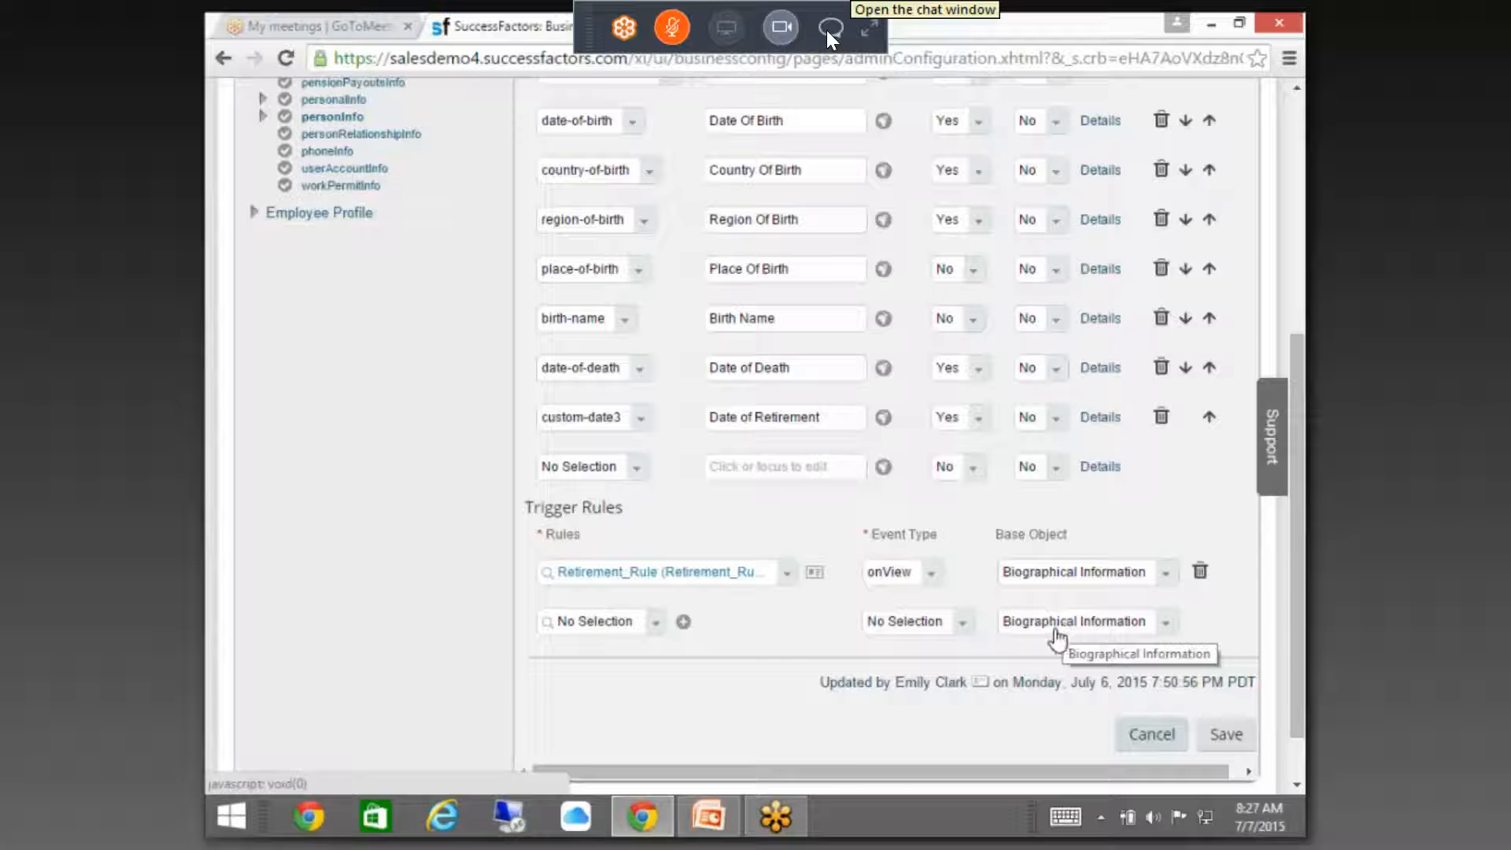
{"action": "left_click", "coordinate": [1238, 735]}
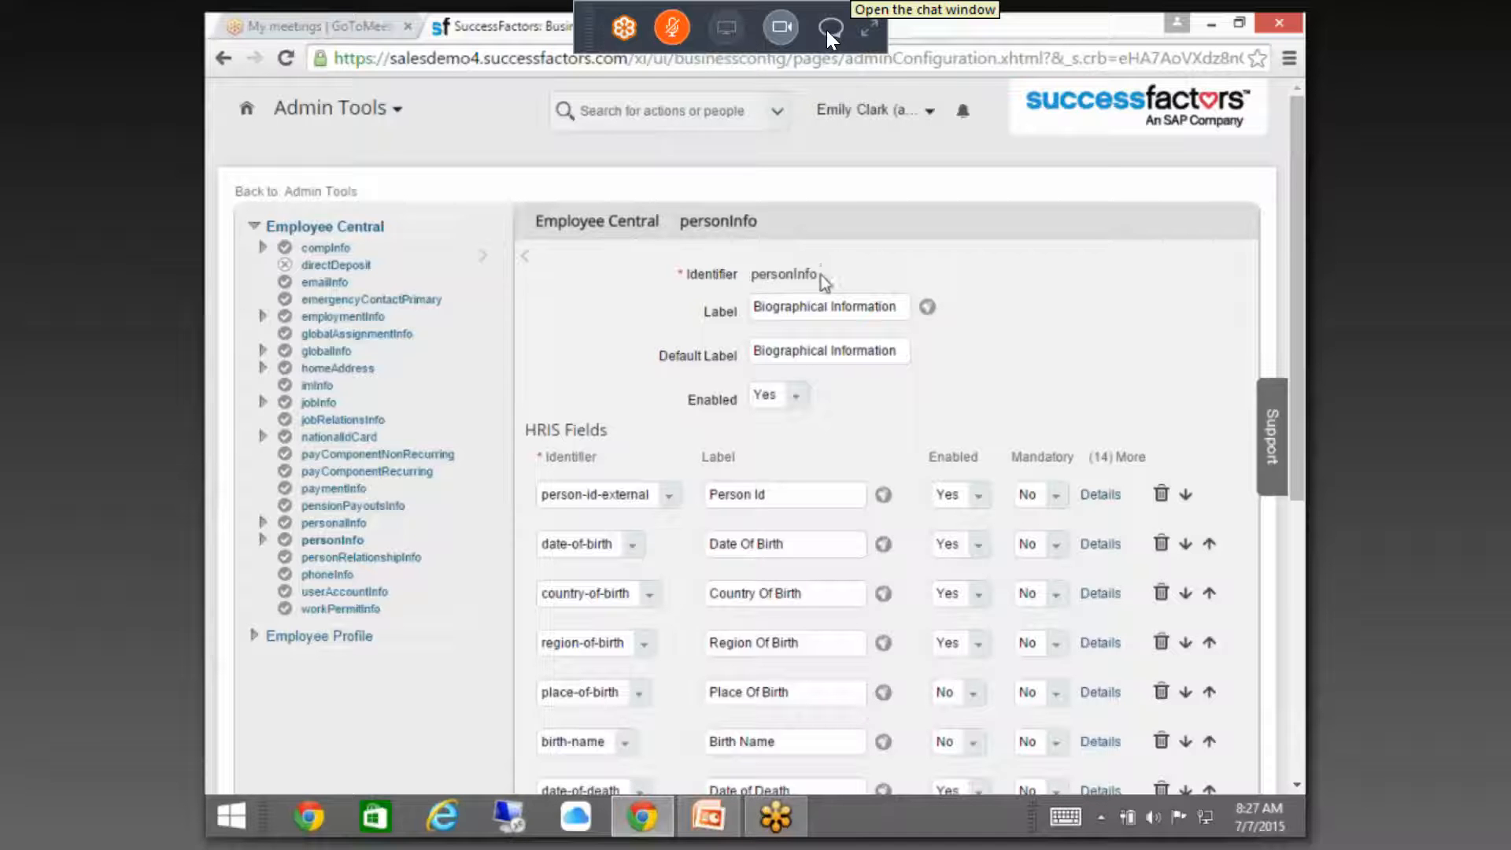
- Search for the employee by first name and open the Personal Information page of the employee's file
{"action": "left_click_drag", "start_coordinate": [775, 280], "coordinate": [749, 299]}
{"action": "left_click", "coordinate": [618, 108]}
{"action": "type", "text": "car"}
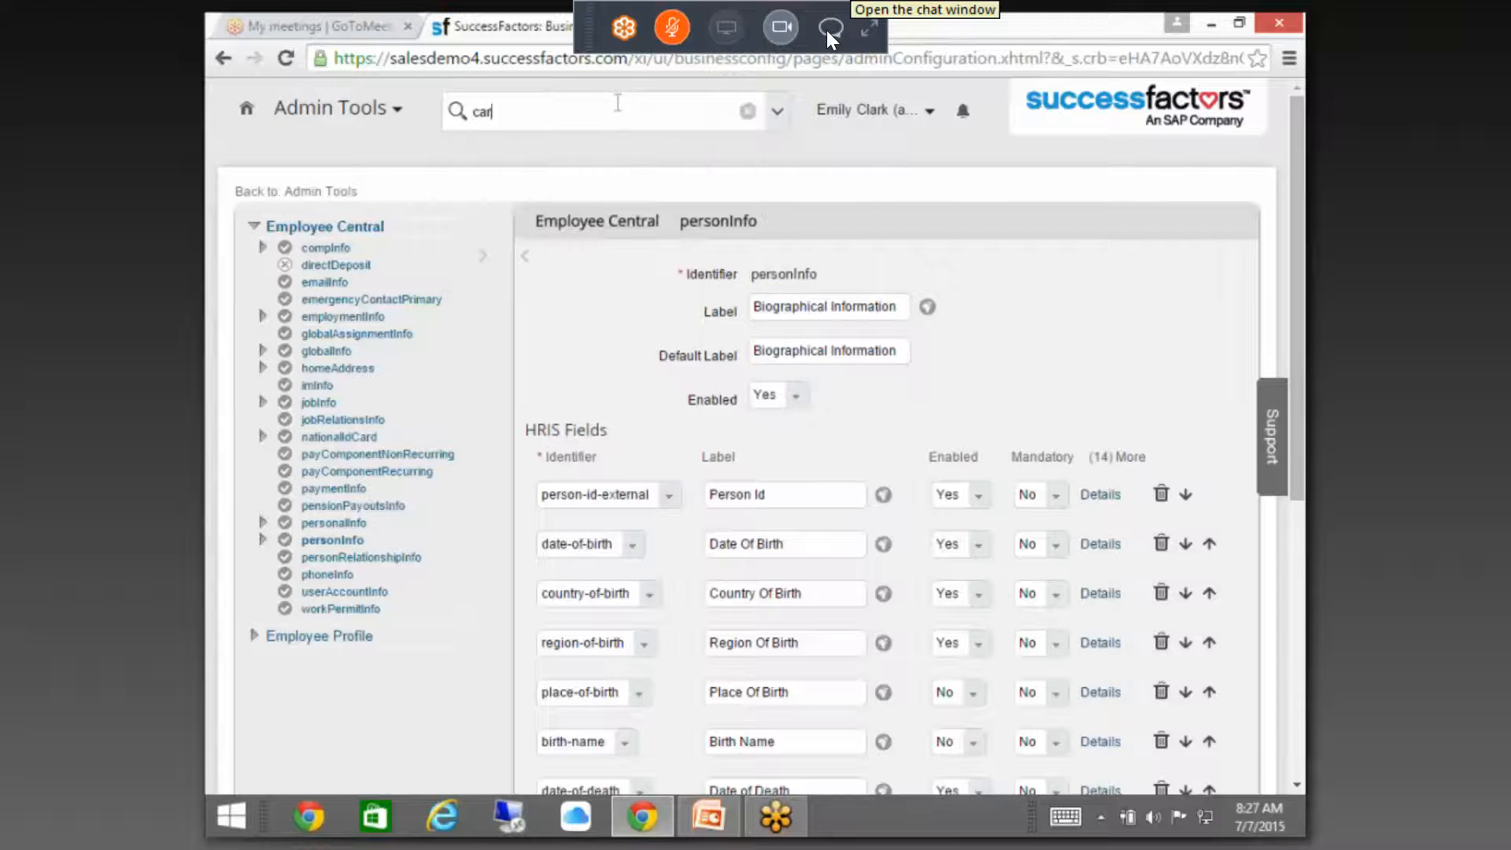
{"action": "type", "text": "la"}
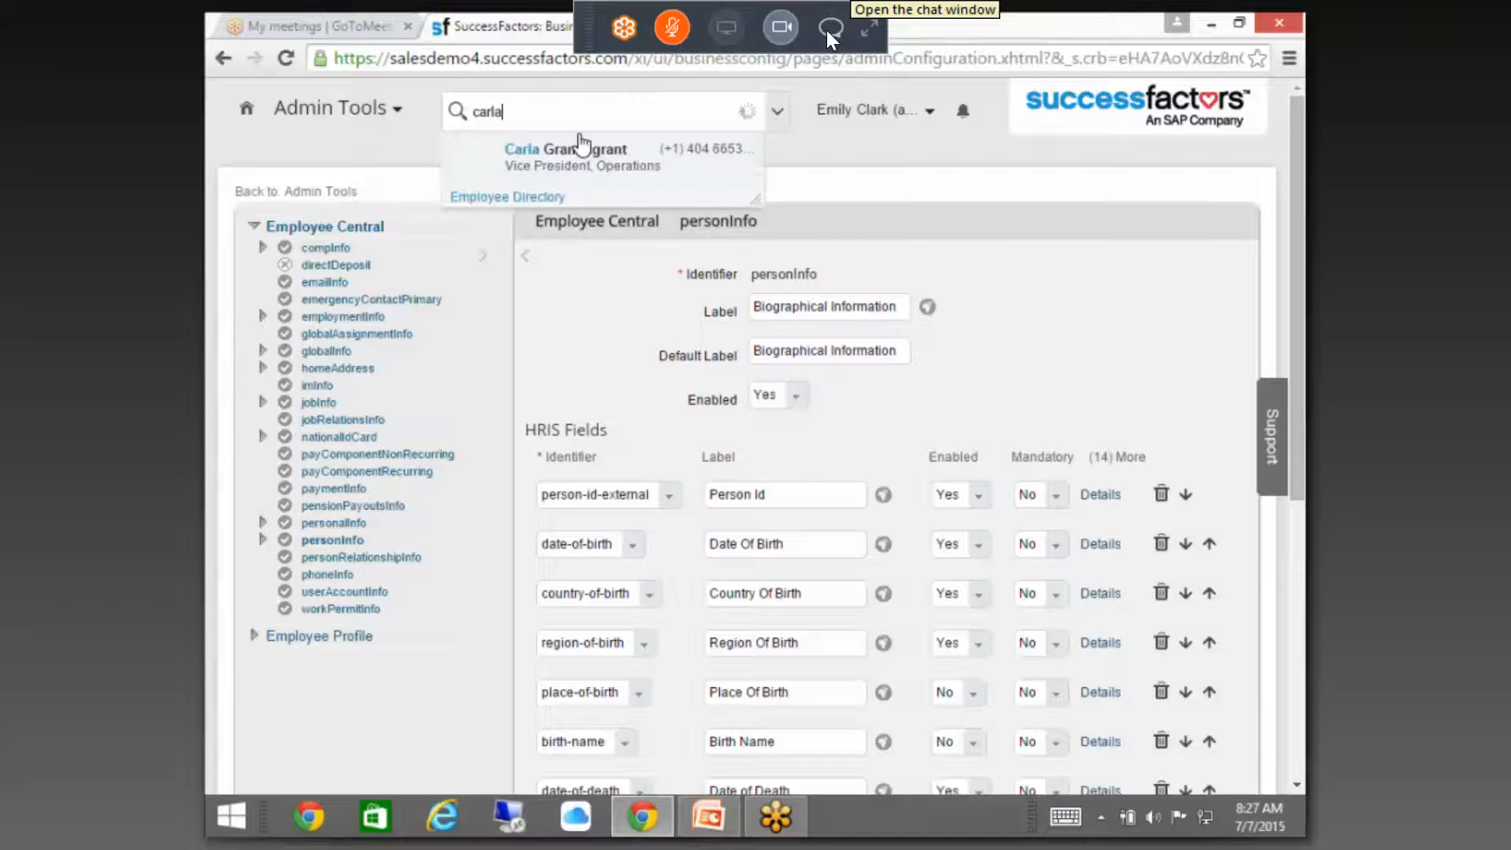
{"action": "left_click", "coordinate": [580, 146]}
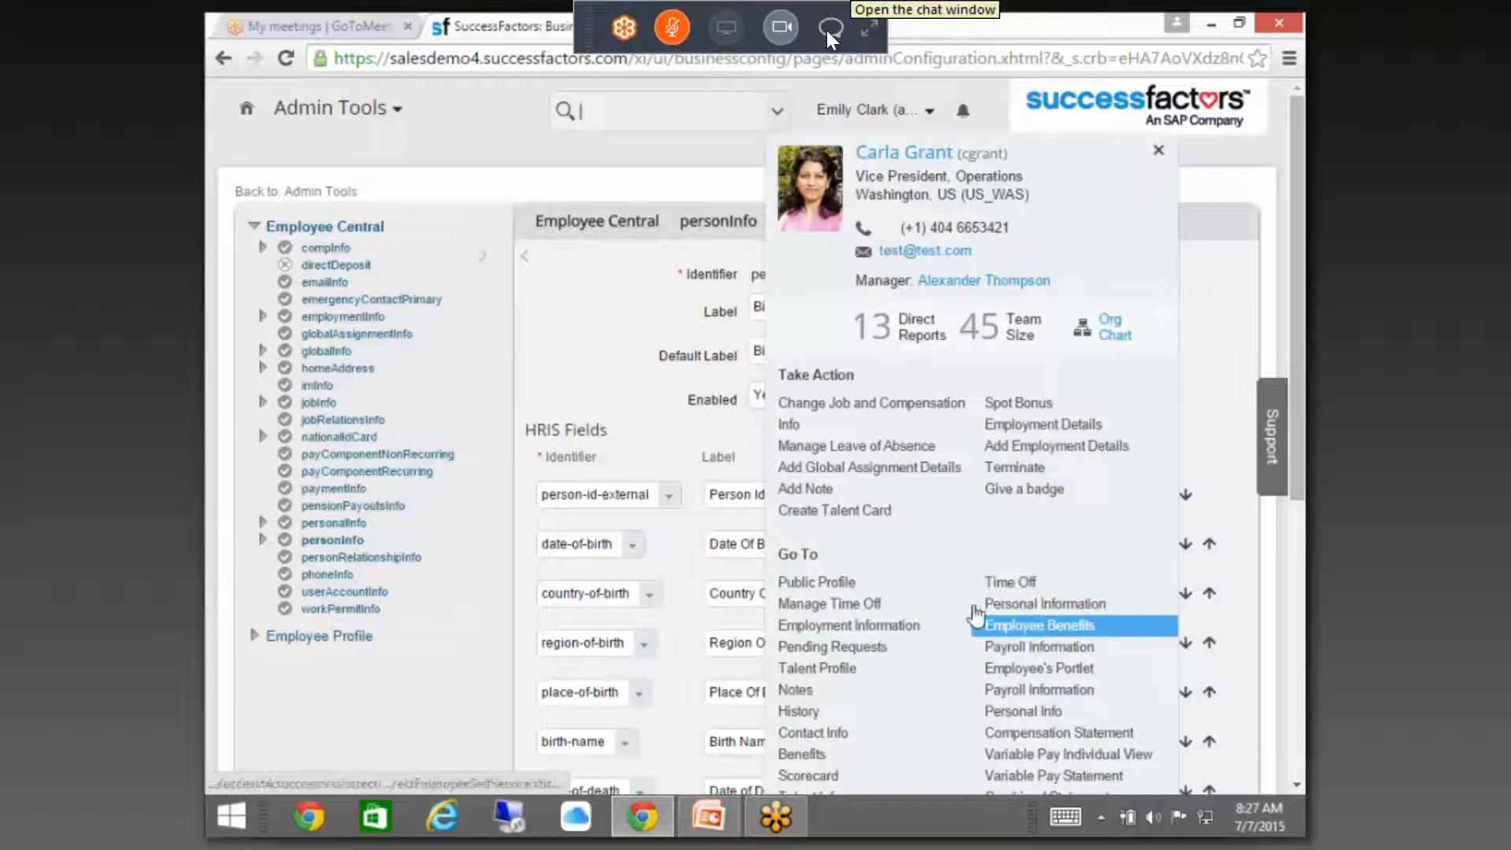
{"action": "left_click", "coordinate": [1018, 606]}
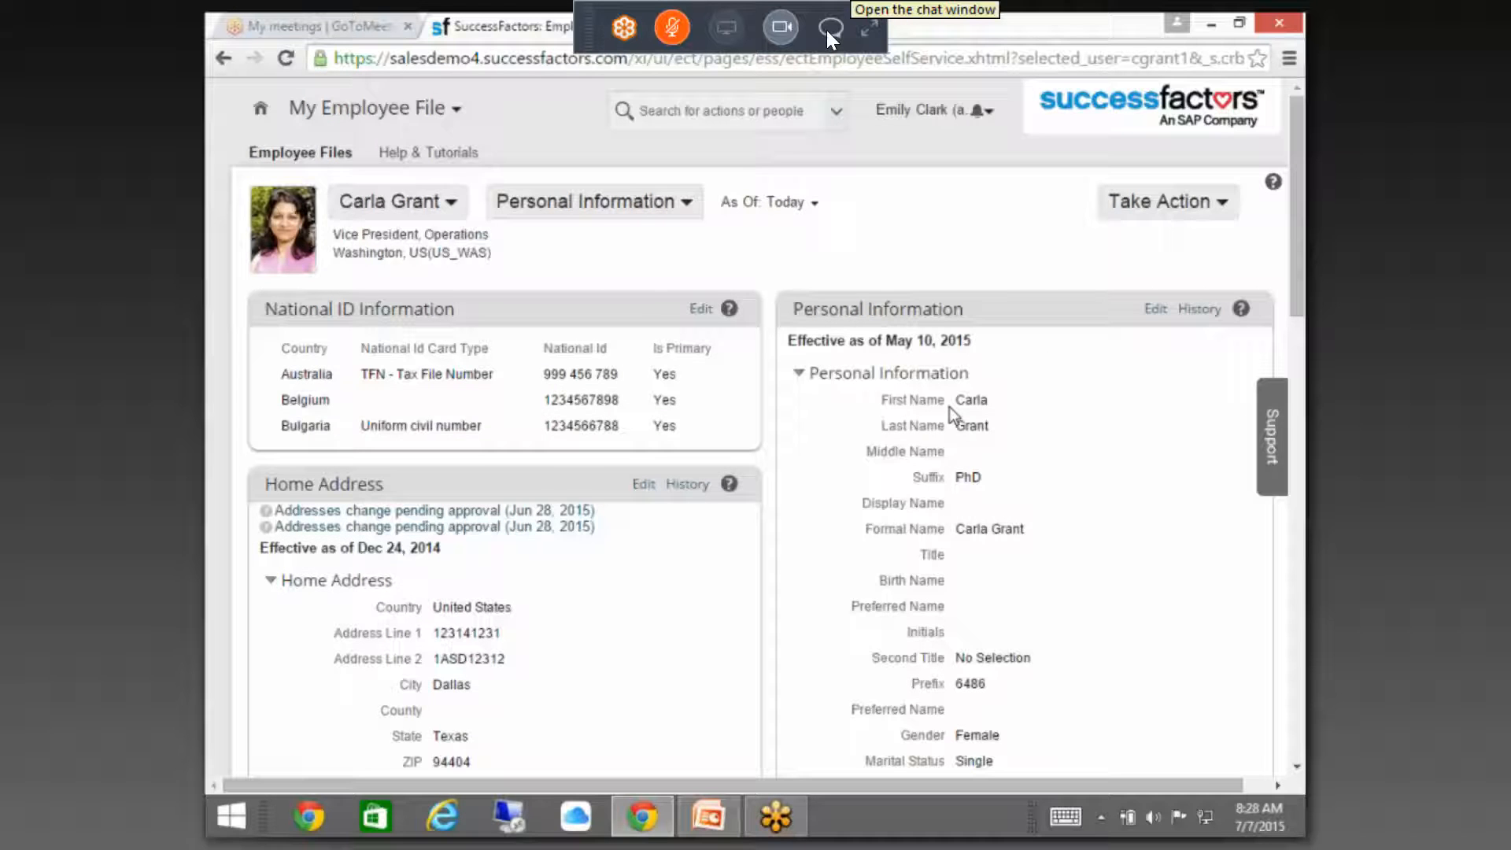
- Compare the Date Of Birth with the calculated Date of Retirement in the employee's Biographical Information
{"action": "scroll", "coordinate": [976, 433], "scroll_direction": "down", "scroll_amount": 5}
{"action": "scroll", "coordinate": [1048, 603], "scroll_direction": "down", "scroll_amount": 1}
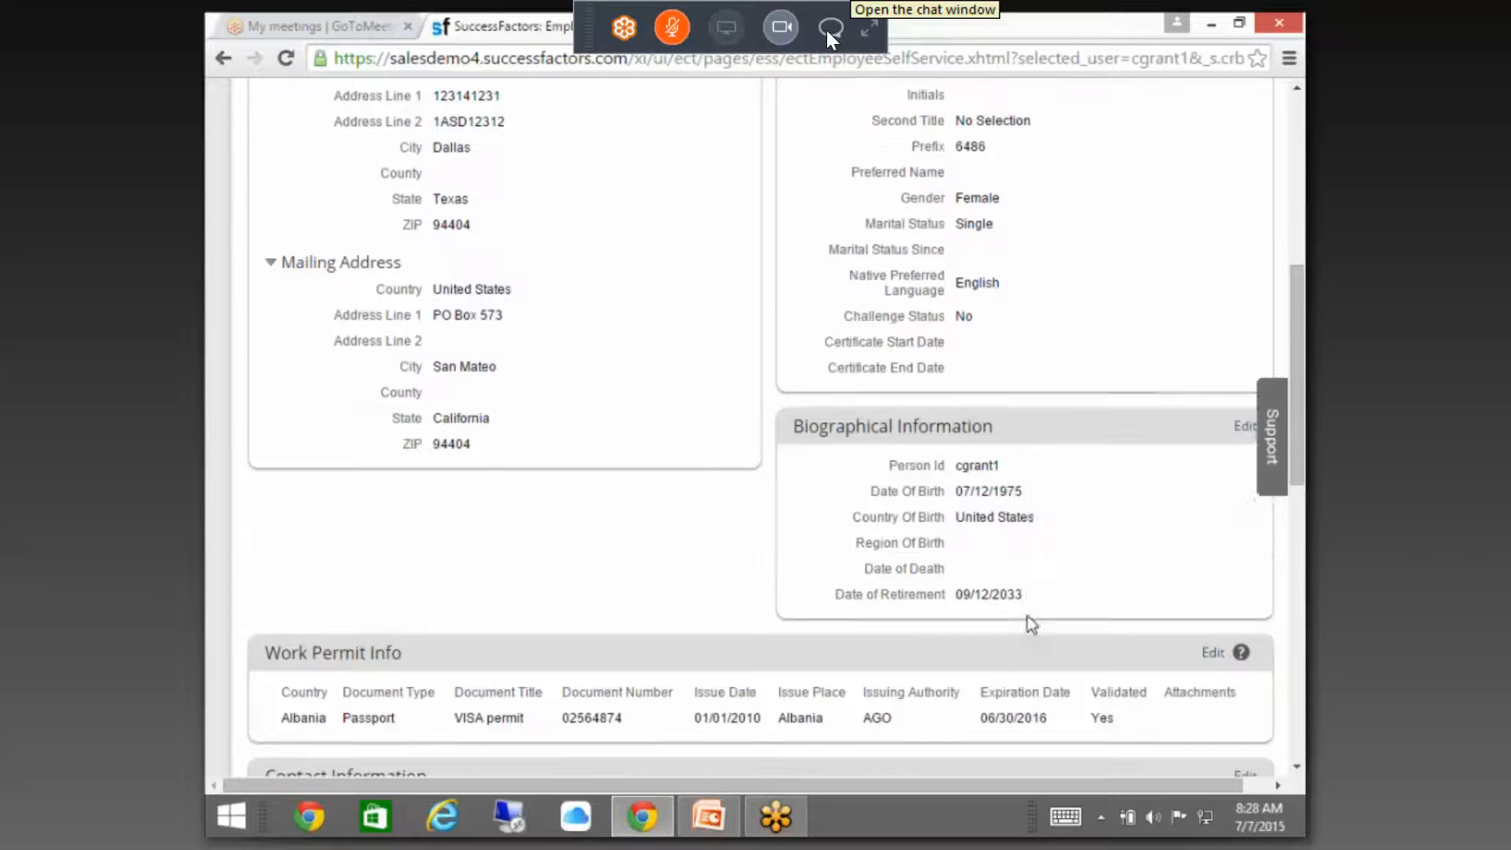
{"action": "right_click", "coordinate": [1026, 606]}
{"action": "left_click", "coordinate": [537, 540]}
{"action": "left_click_drag", "start_coordinate": [1024, 490], "coordinate": [995, 493]}
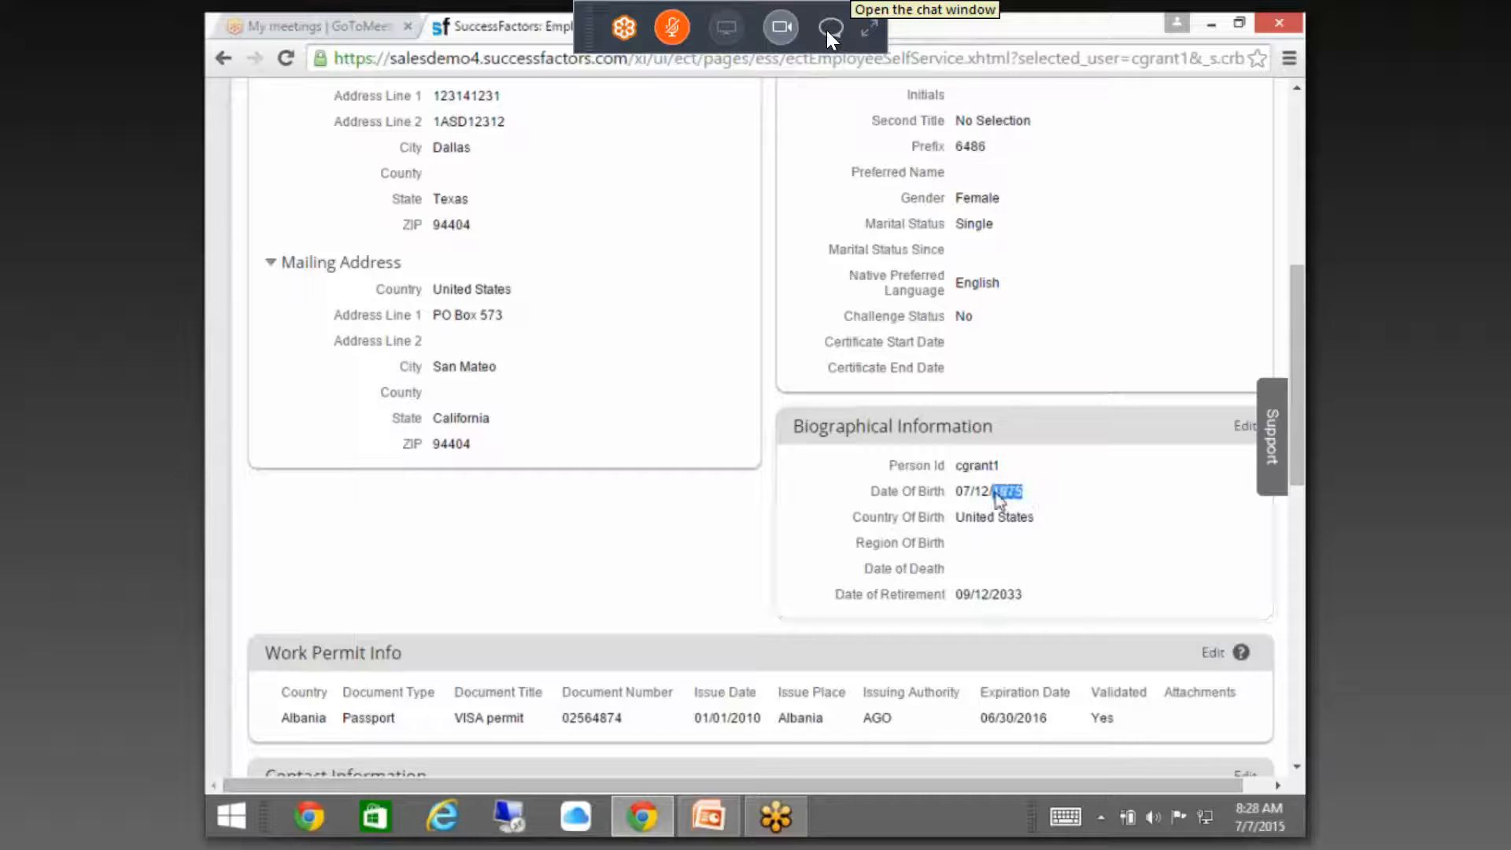
{"action": "left_click_drag", "start_coordinate": [1023, 595], "coordinate": [982, 613]}
{"action": "left_click", "coordinate": [1029, 605]}
{"action": "left_click", "coordinate": [1237, 433]}
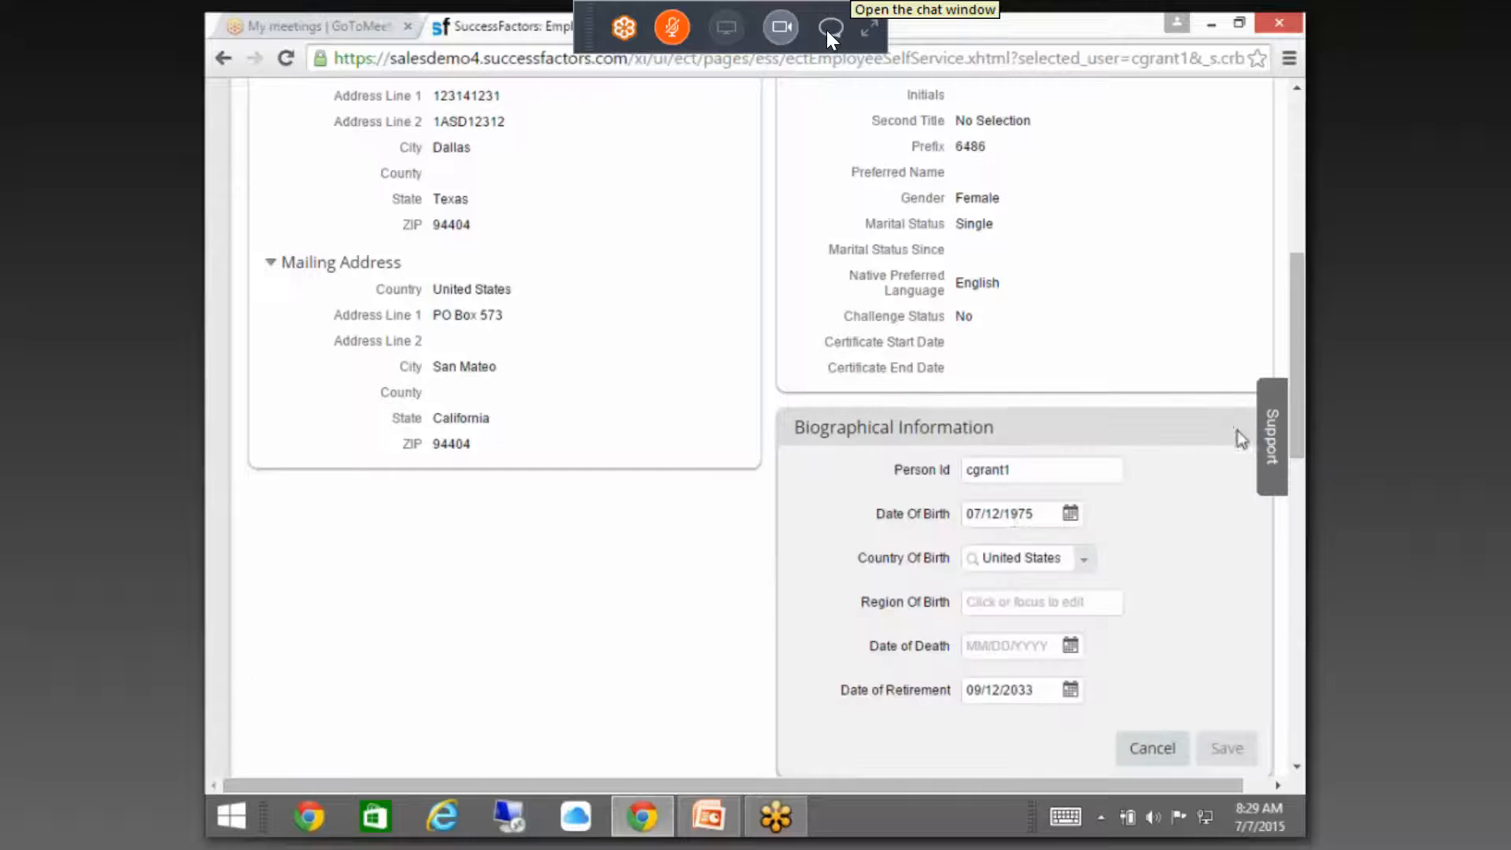
{"action": "left_click", "coordinate": [1023, 518]}
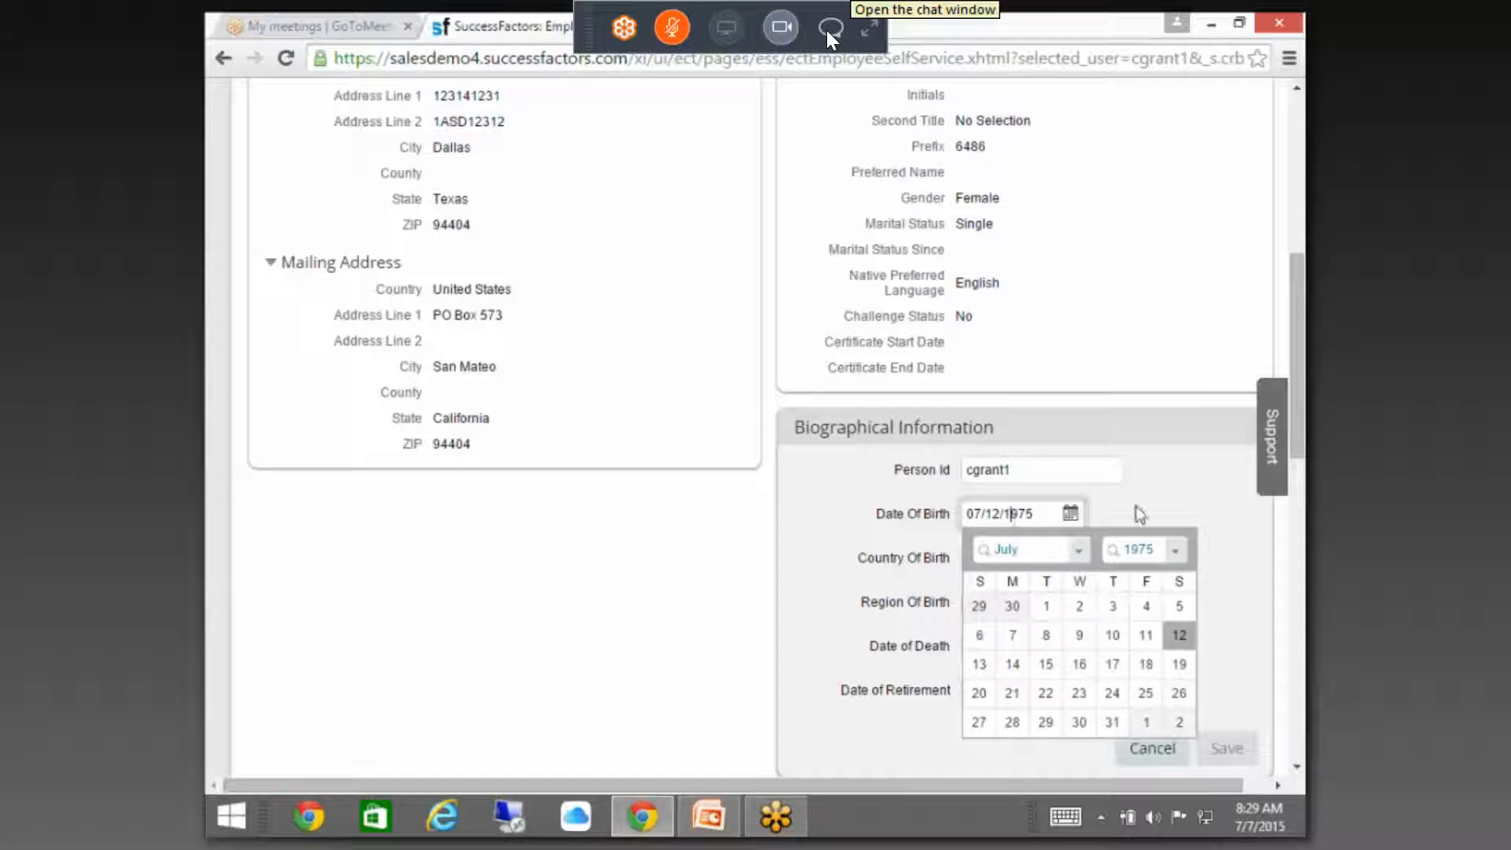
{"action": "left_click", "coordinate": [1159, 502]}
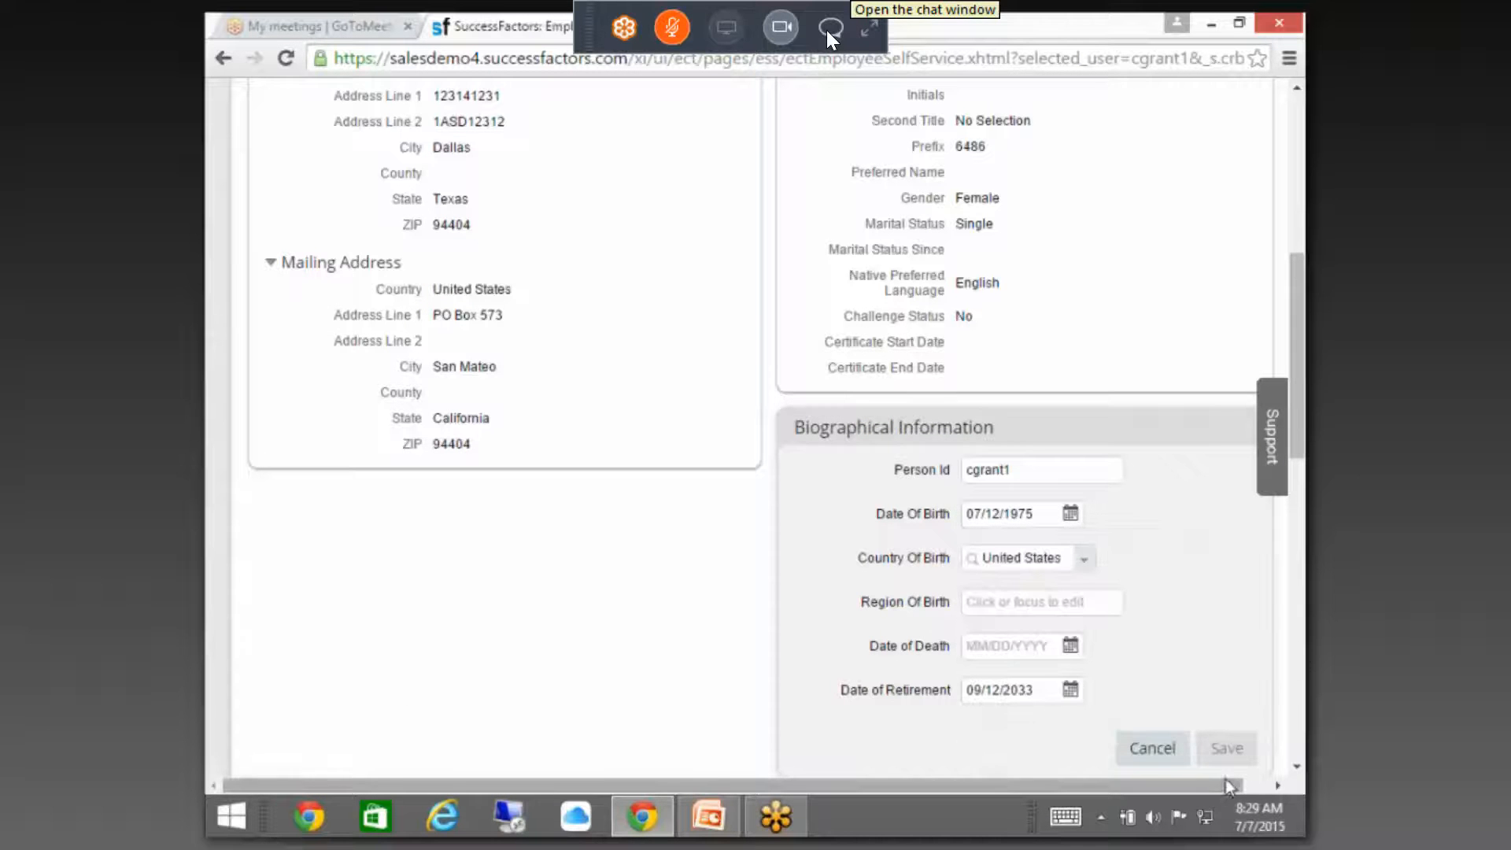
{"action": "left_click", "coordinate": [1171, 746]}
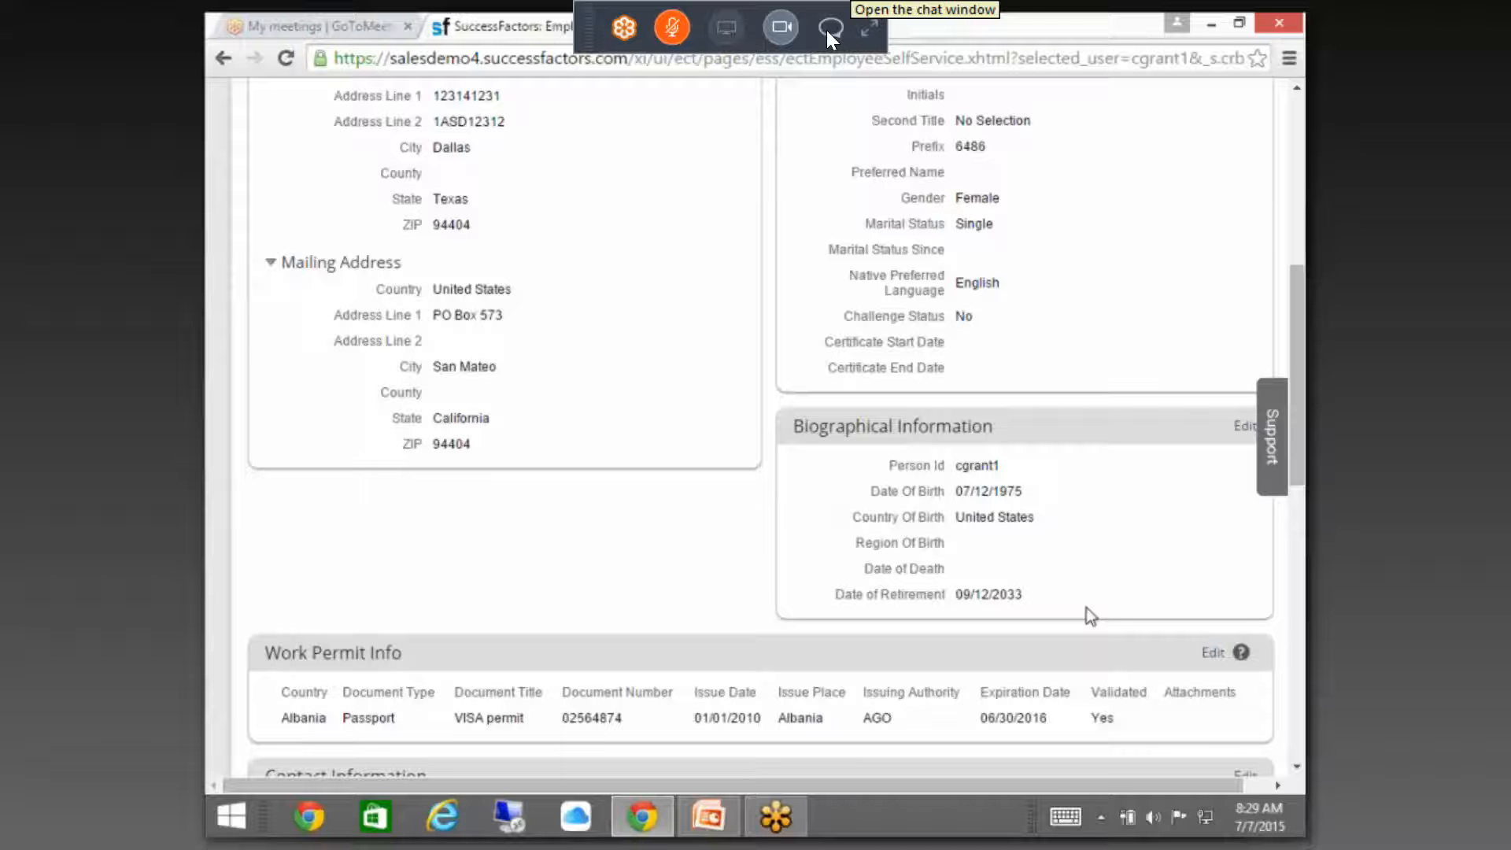
- Go to Admin Tools and find and open the Configure Business Rules tool
{"action": "scroll", "coordinate": [900, 582], "scroll_direction": "up", "scroll_amount": 7}
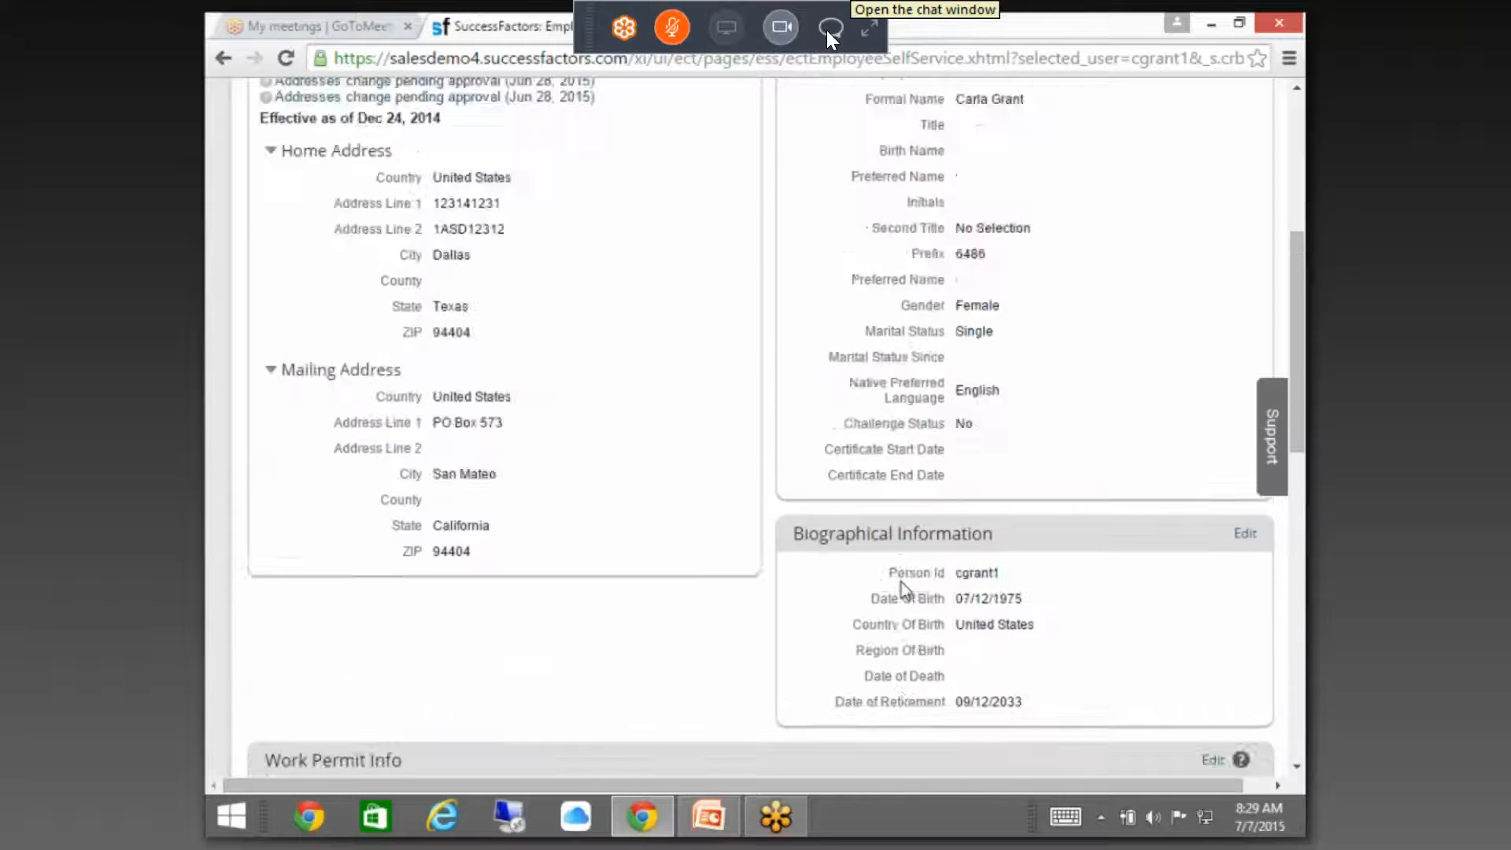
{"action": "left_click", "coordinate": [414, 110]}
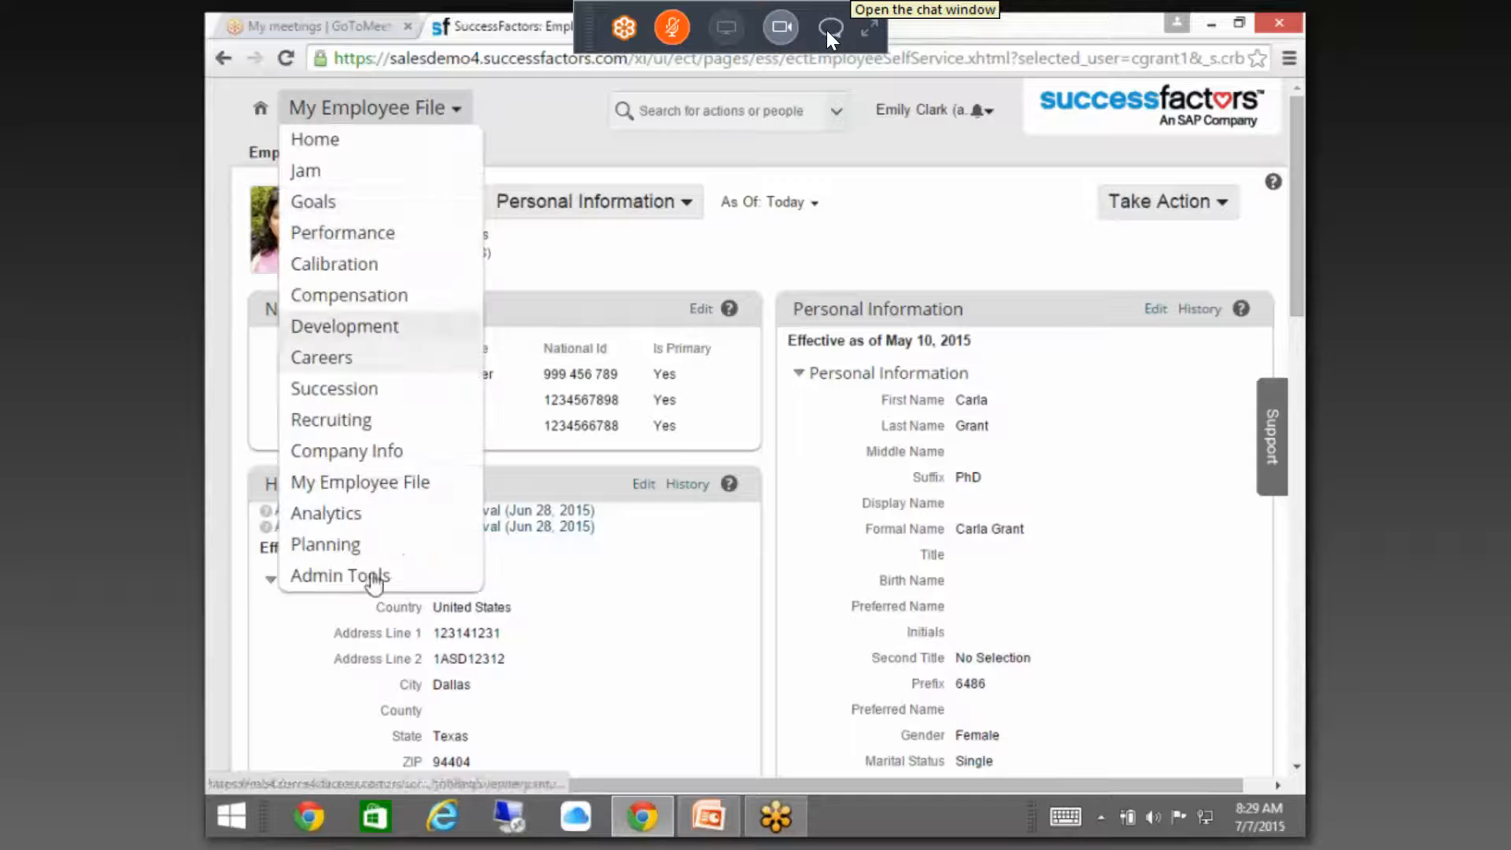
{"action": "left_click", "coordinate": [372, 576]}
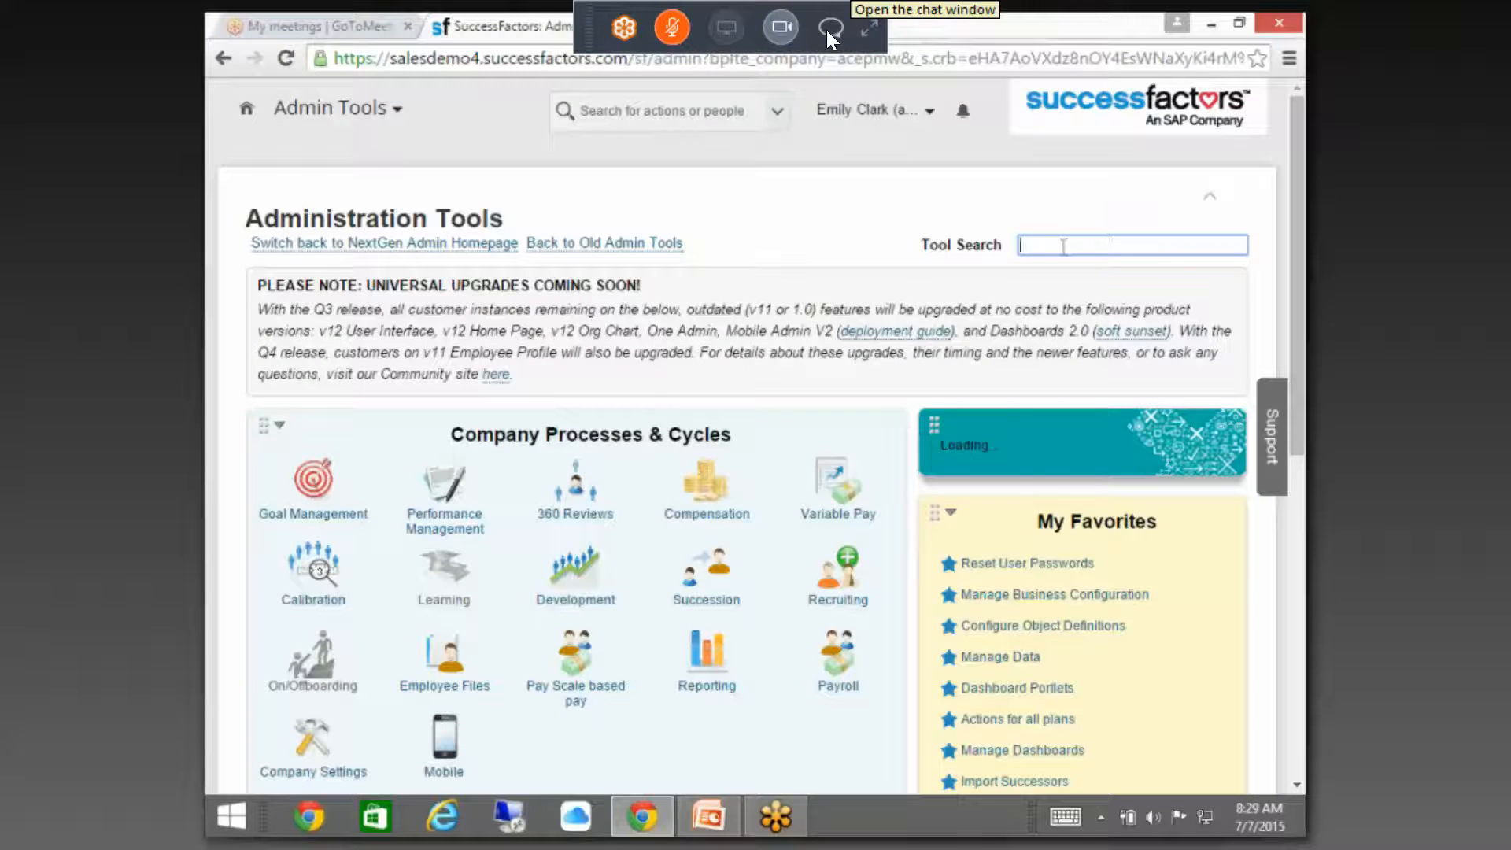
{"action": "left_click", "coordinate": [1063, 246]}
{"action": "type", "text": "busin"}
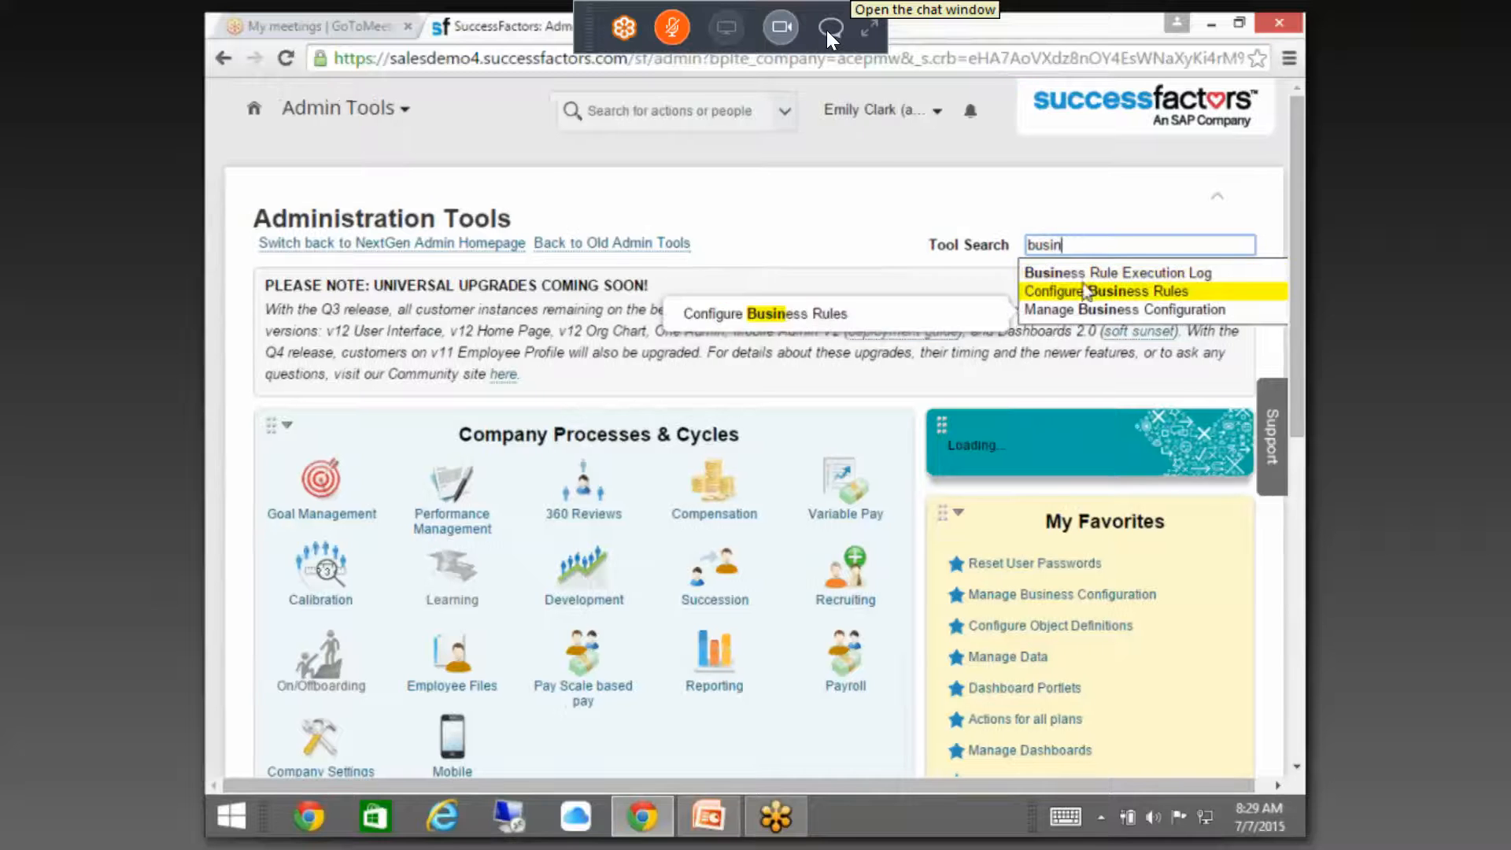
{"action": "left_click", "coordinate": [1083, 291]}
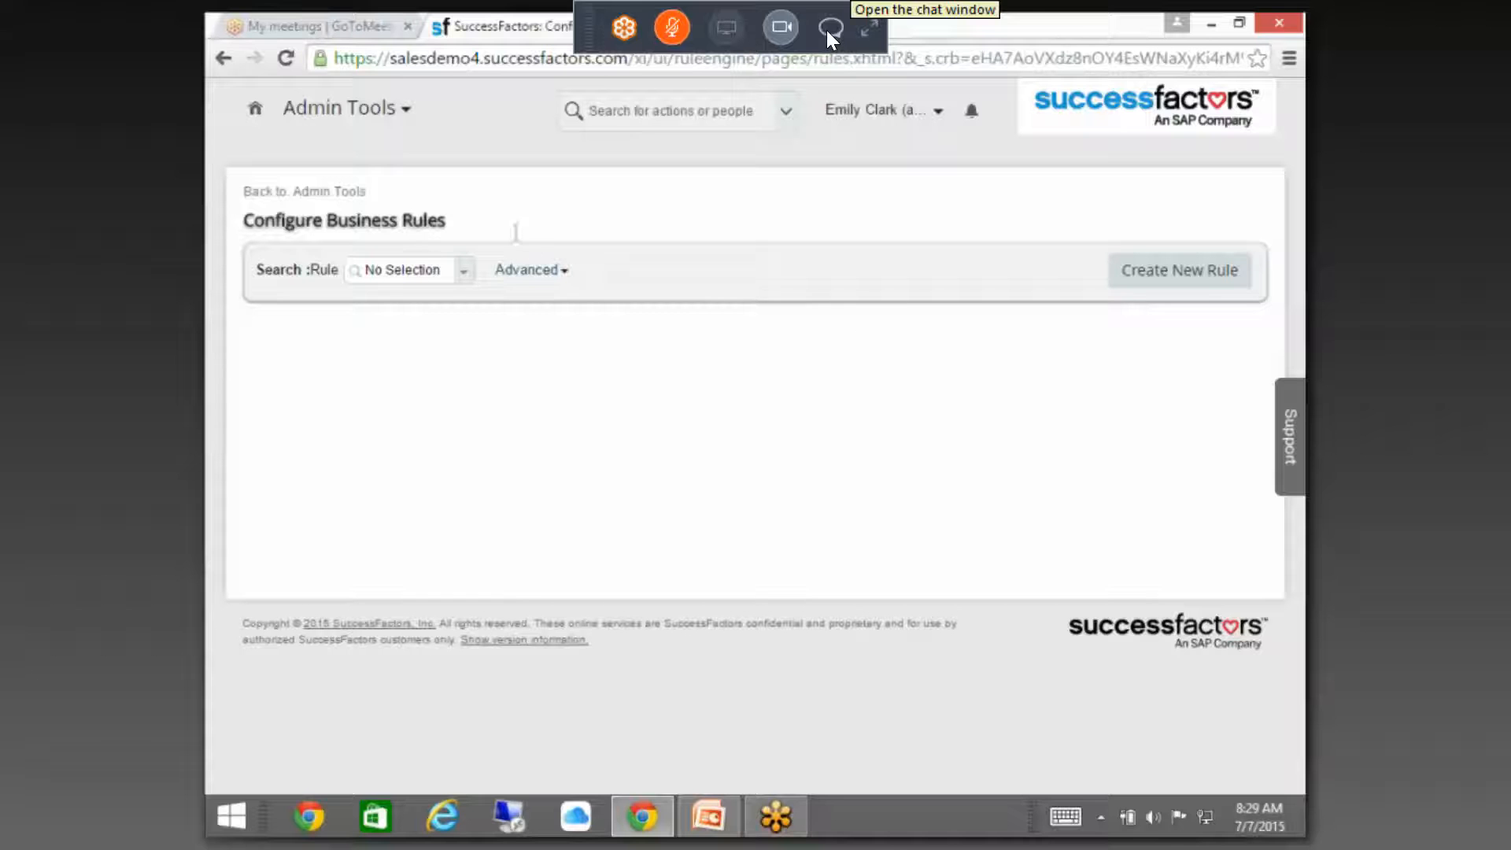
- Find Retirement_Rule among the business rules and open its 01/01/1900 record for correction
{"action": "left_click", "coordinate": [450, 275]}
{"action": "key", "text": "ctrl+v"}
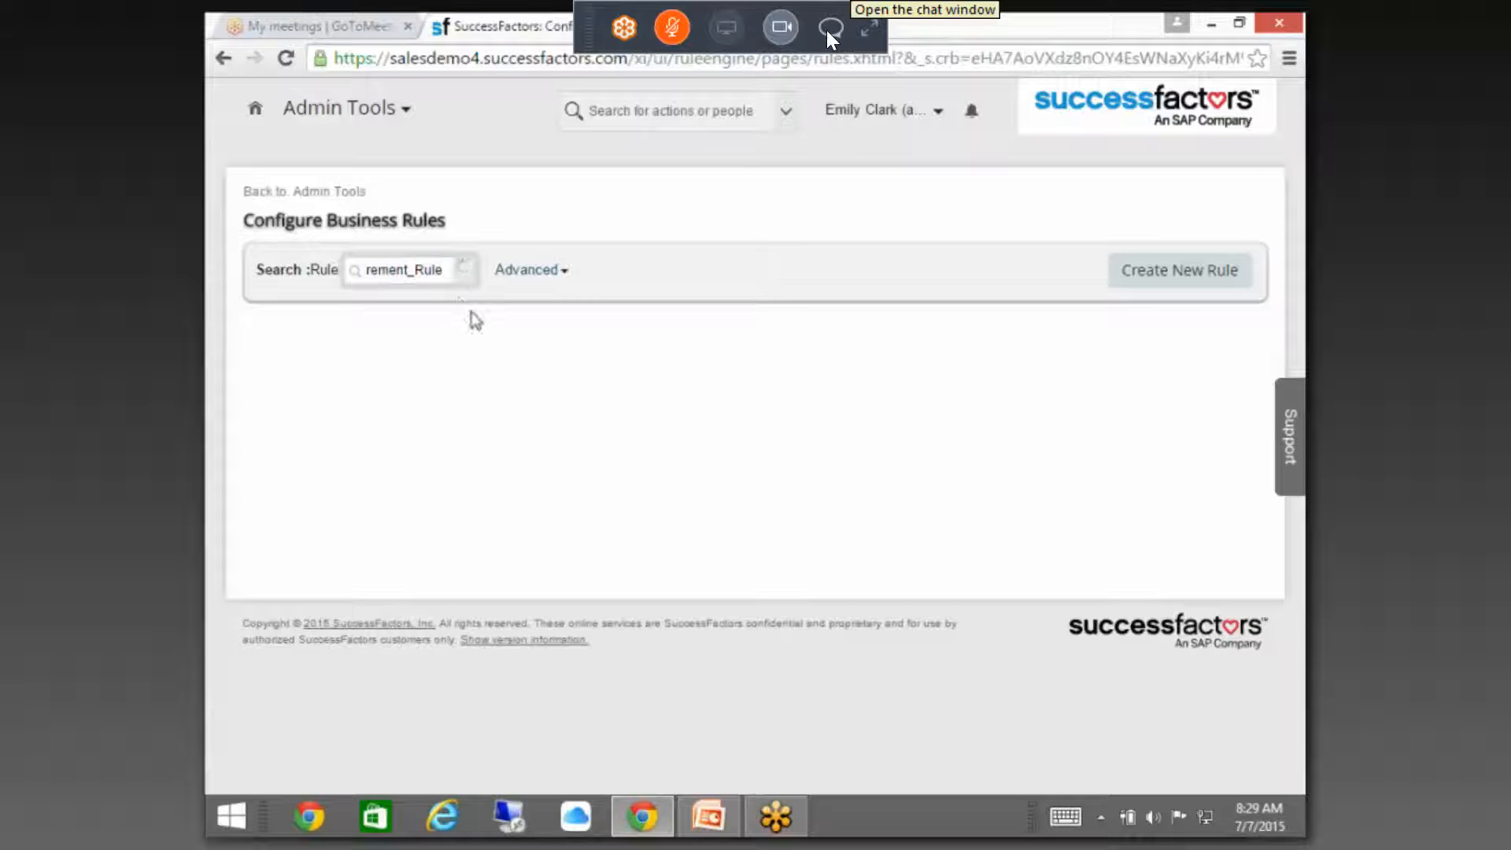
{"action": "left_click", "coordinate": [433, 300]}
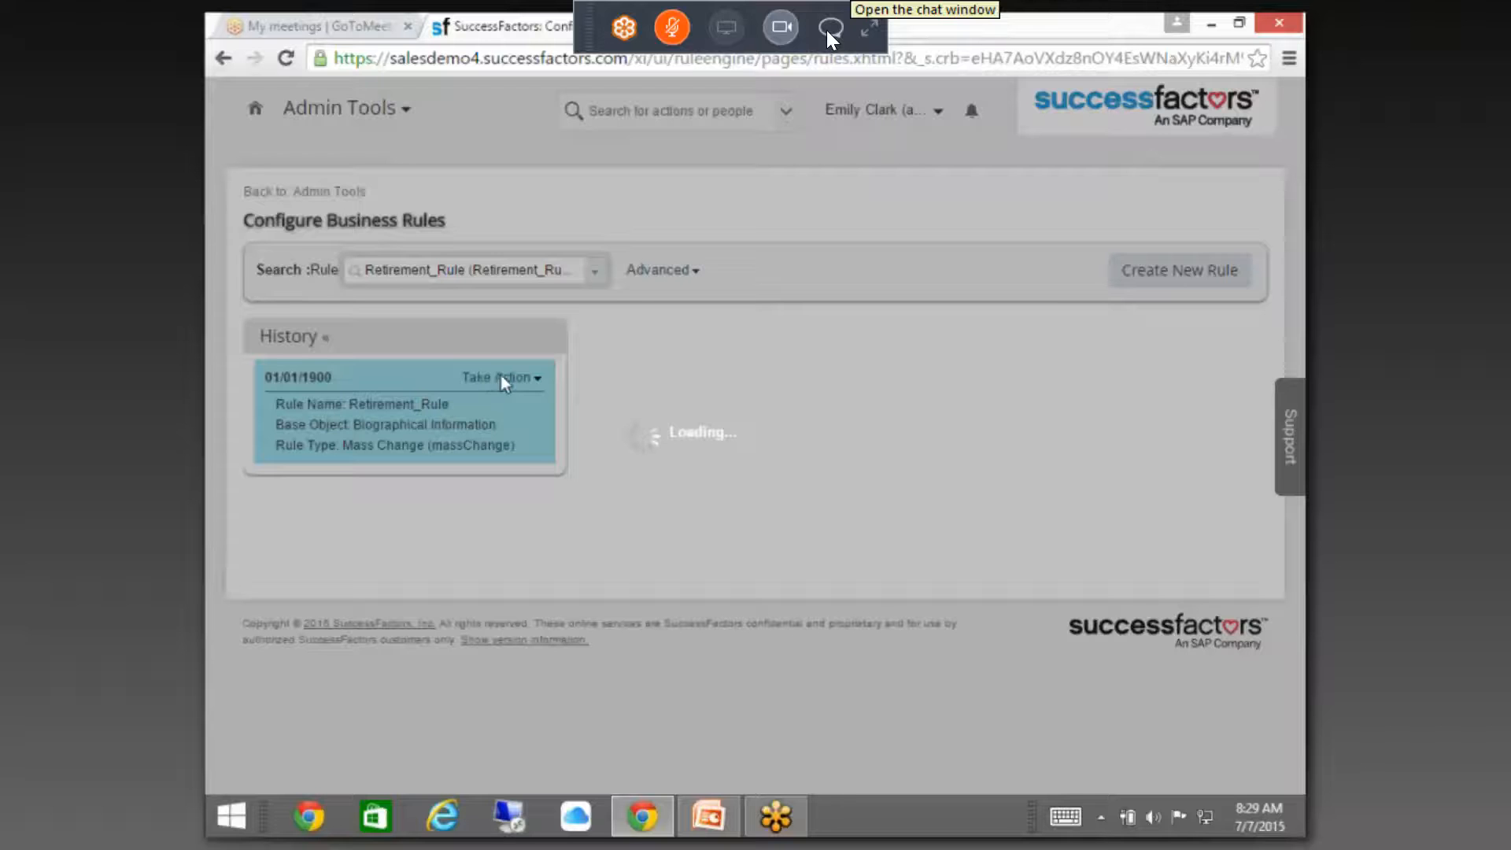
{"action": "left_click", "coordinate": [538, 386]}
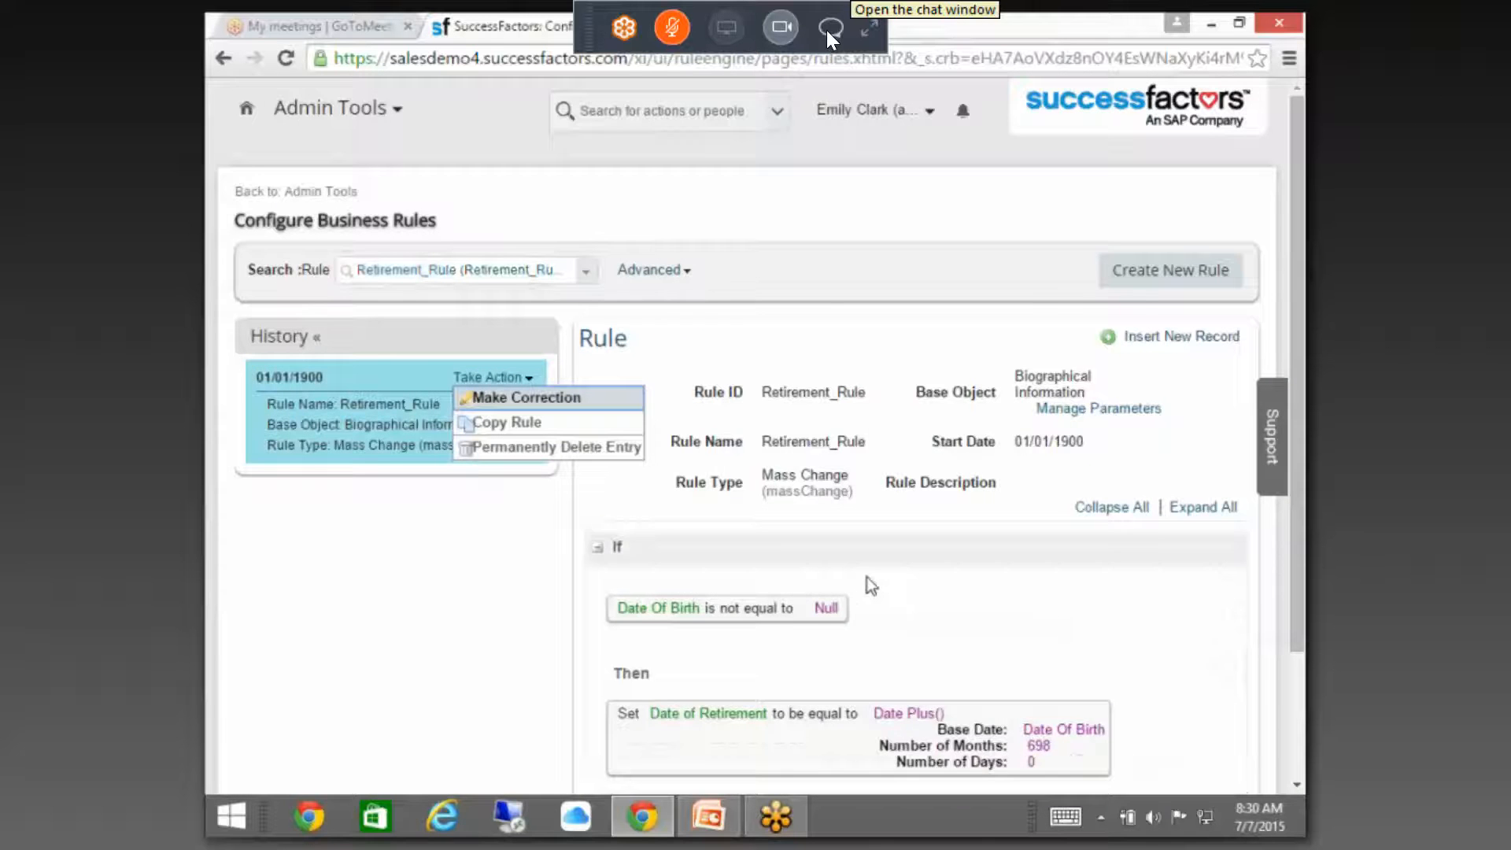
{"action": "scroll", "coordinate": [616, 396], "scroll_direction": "down", "scroll_amount": 1}
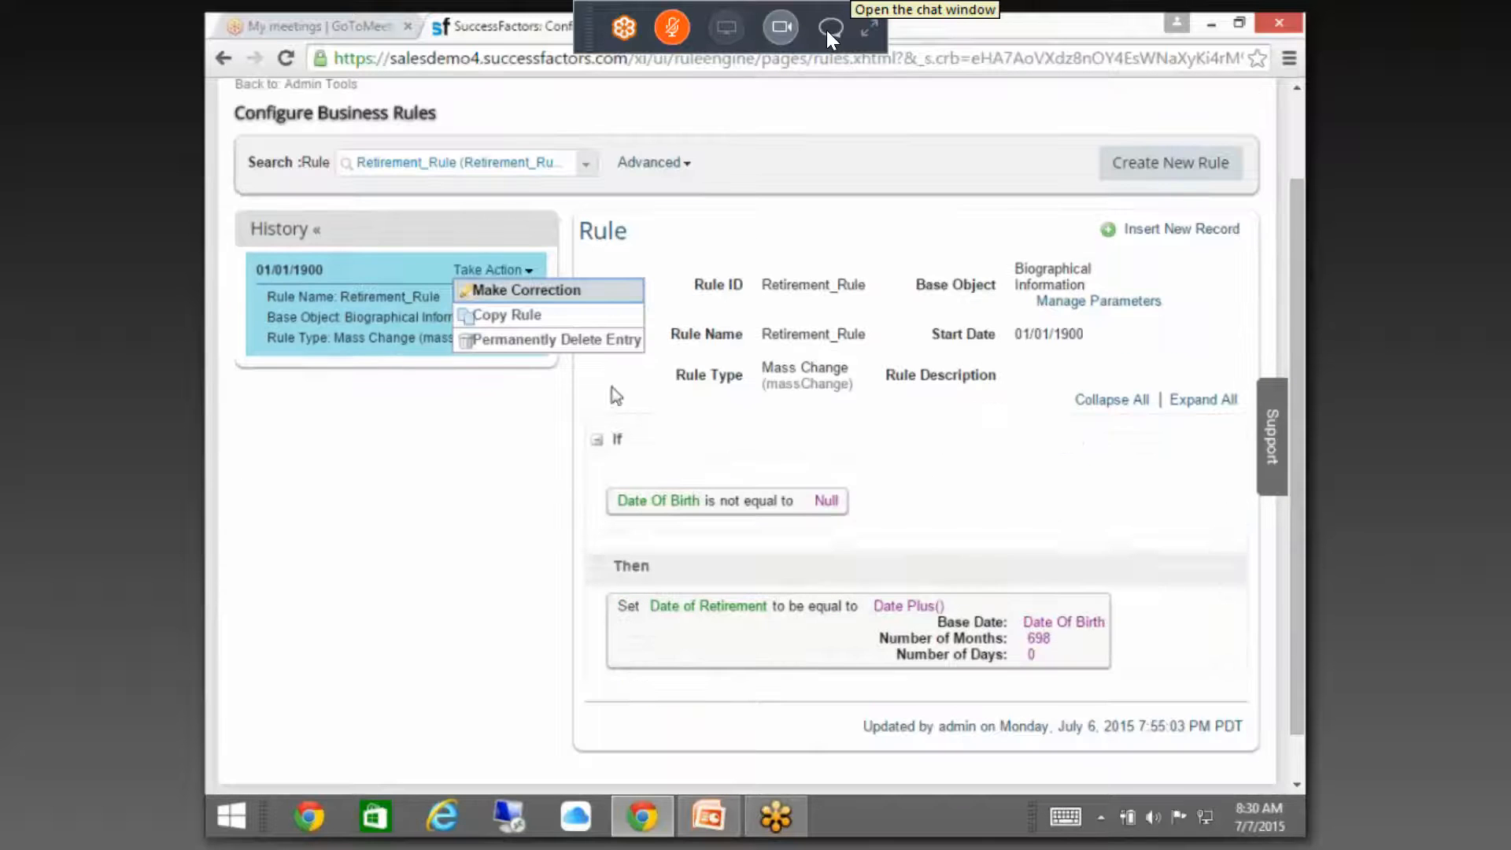
{"action": "left_click", "coordinate": [532, 293]}
- Set the Number of Months in the Date Plus() expression for Date of Retirement to 696 and save the rule
{"action": "scroll", "coordinate": [997, 577], "scroll_direction": "down", "scroll_amount": 3}
{"action": "left_click", "coordinate": [841, 508]}
{"action": "left_click", "coordinate": [1040, 592]}
{"action": "key", "text": "BackSpace"}
{"action": "type", "text": "696"}
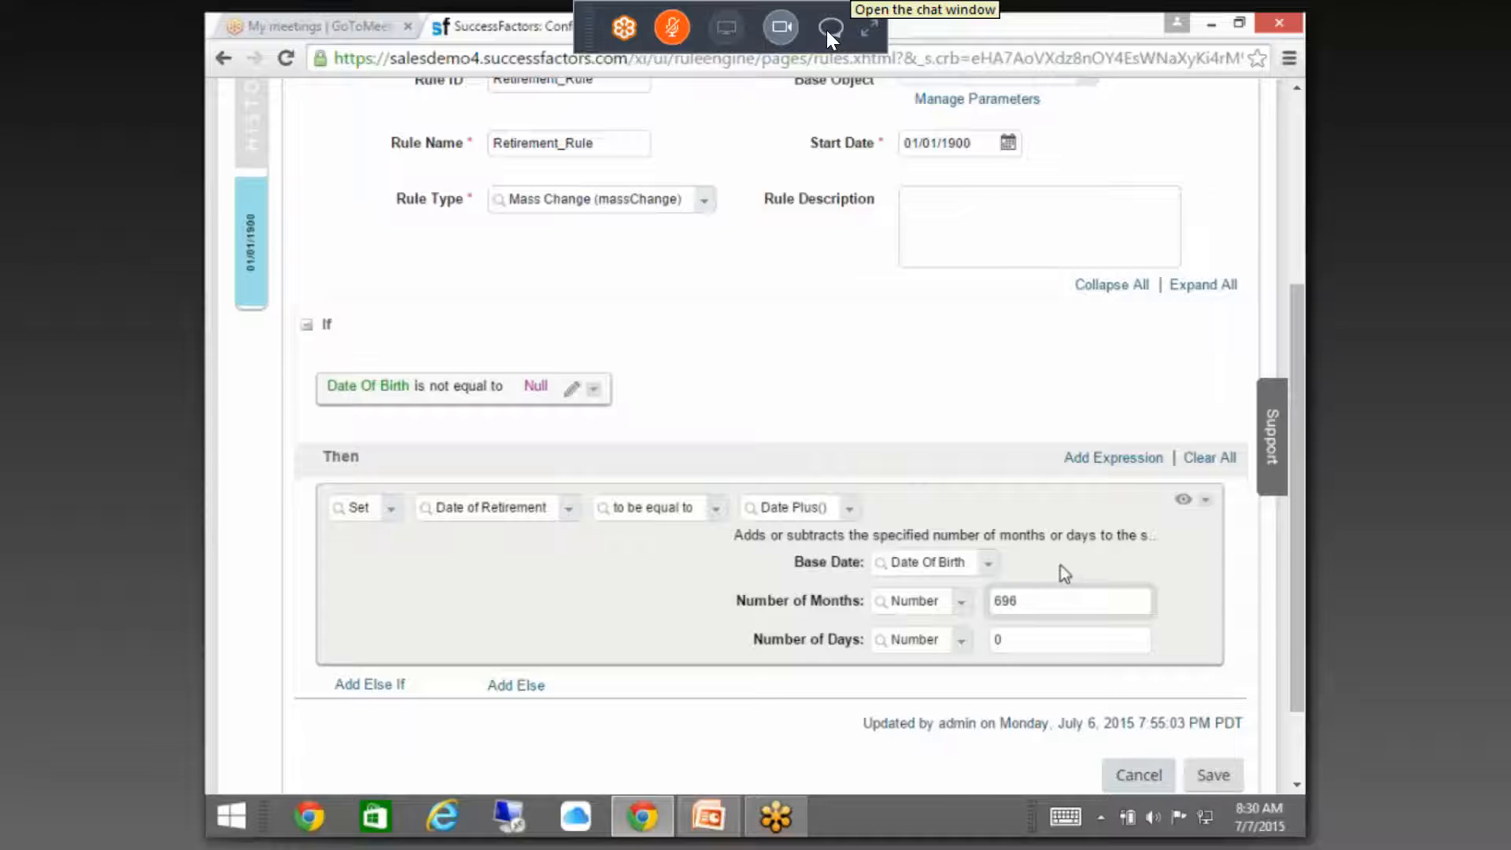
{"action": "scroll", "coordinate": [1210, 591], "scroll_direction": "down", "scroll_amount": 3}
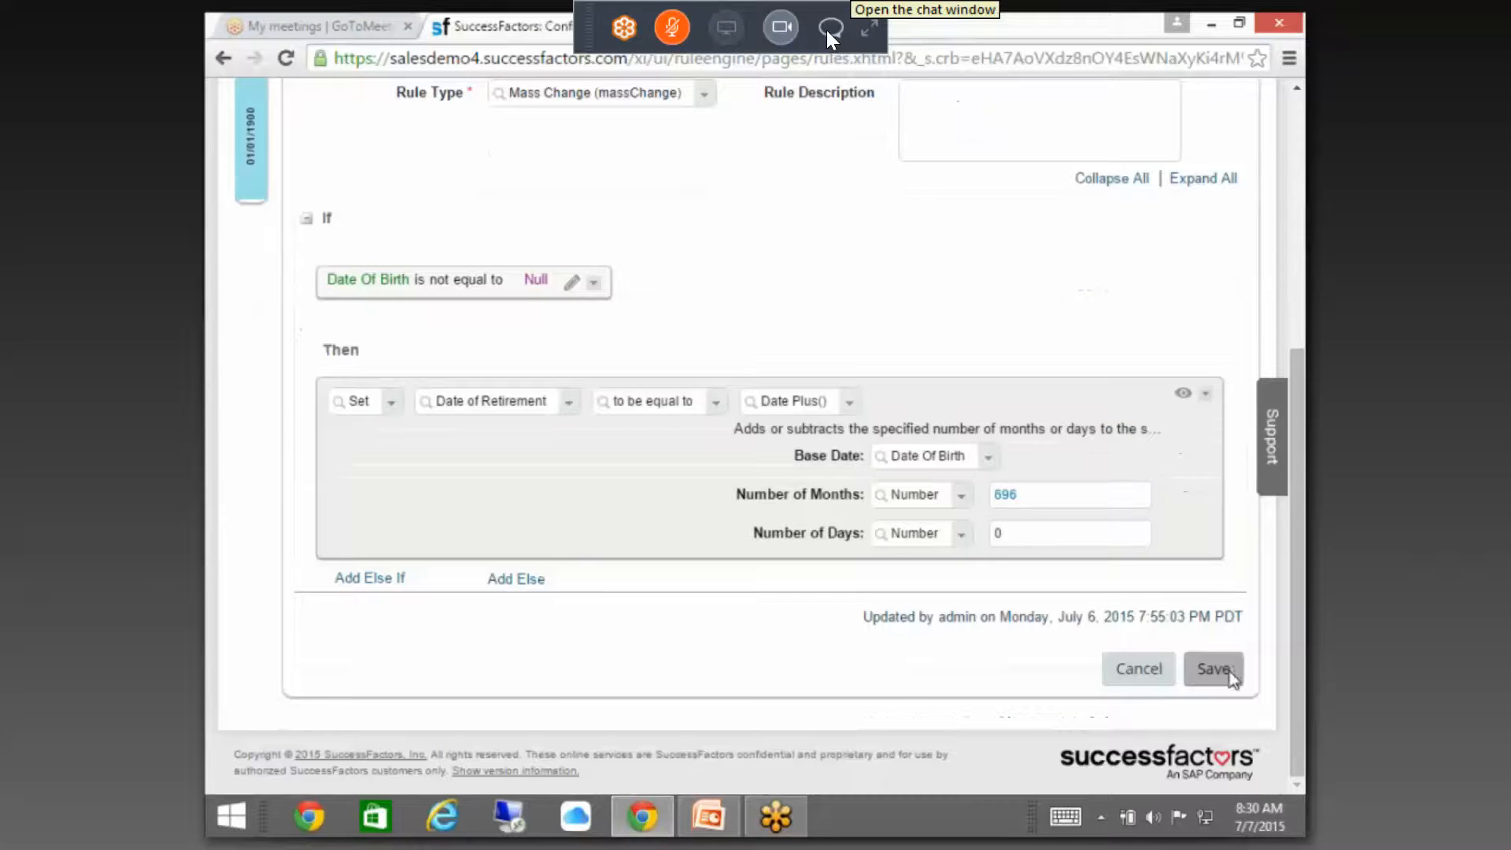
{"action": "left_click", "coordinate": [1229, 670]}
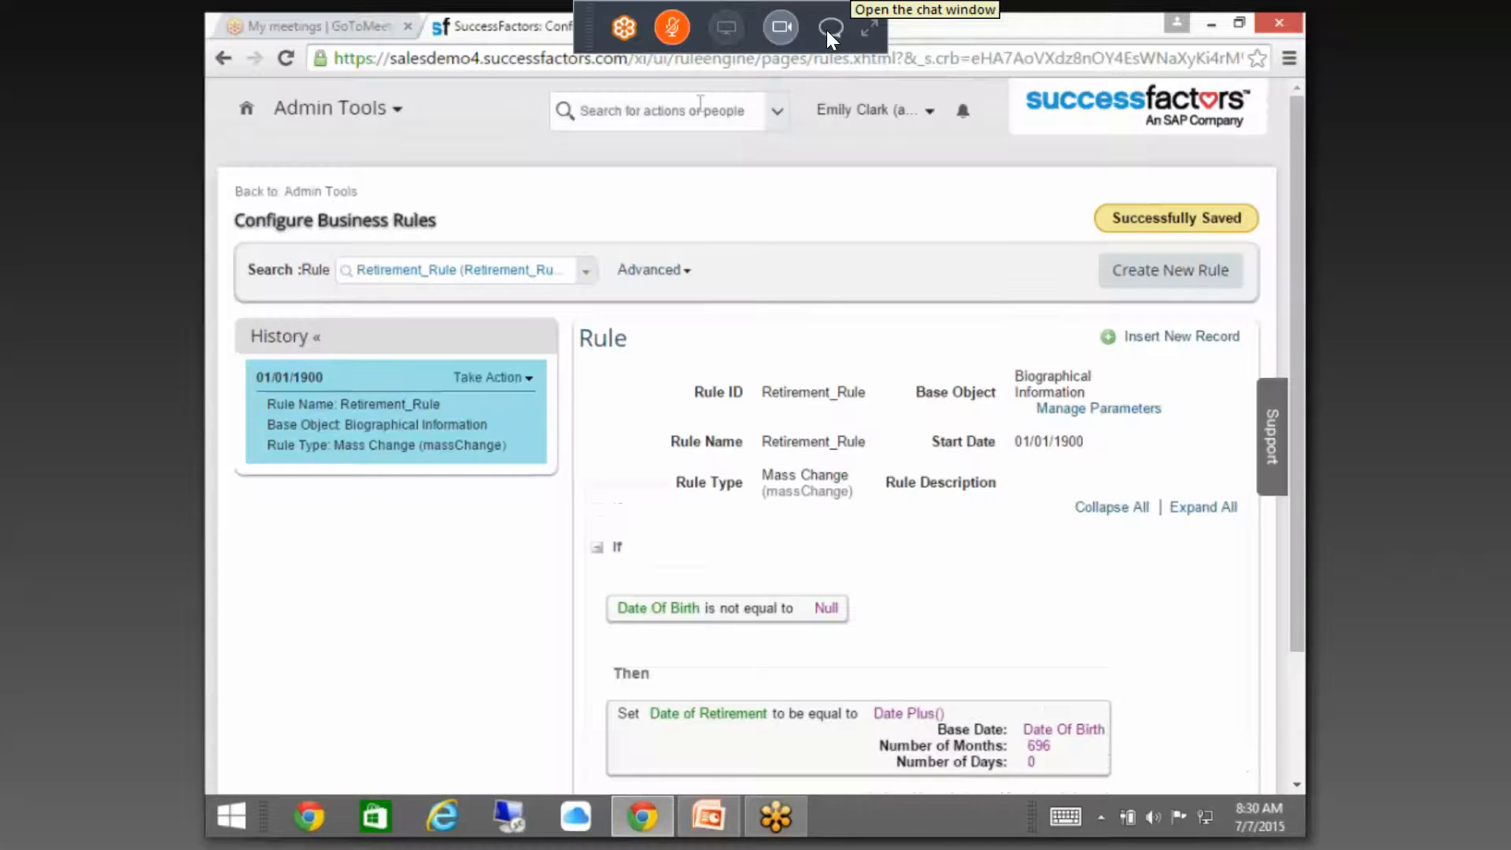
- Search for the employee by first name, open their Personal Information page and check the Date of Retirement under Biographical Information
{"action": "left_click", "coordinate": [555, 111]}
{"action": "type", "text": "carla"}
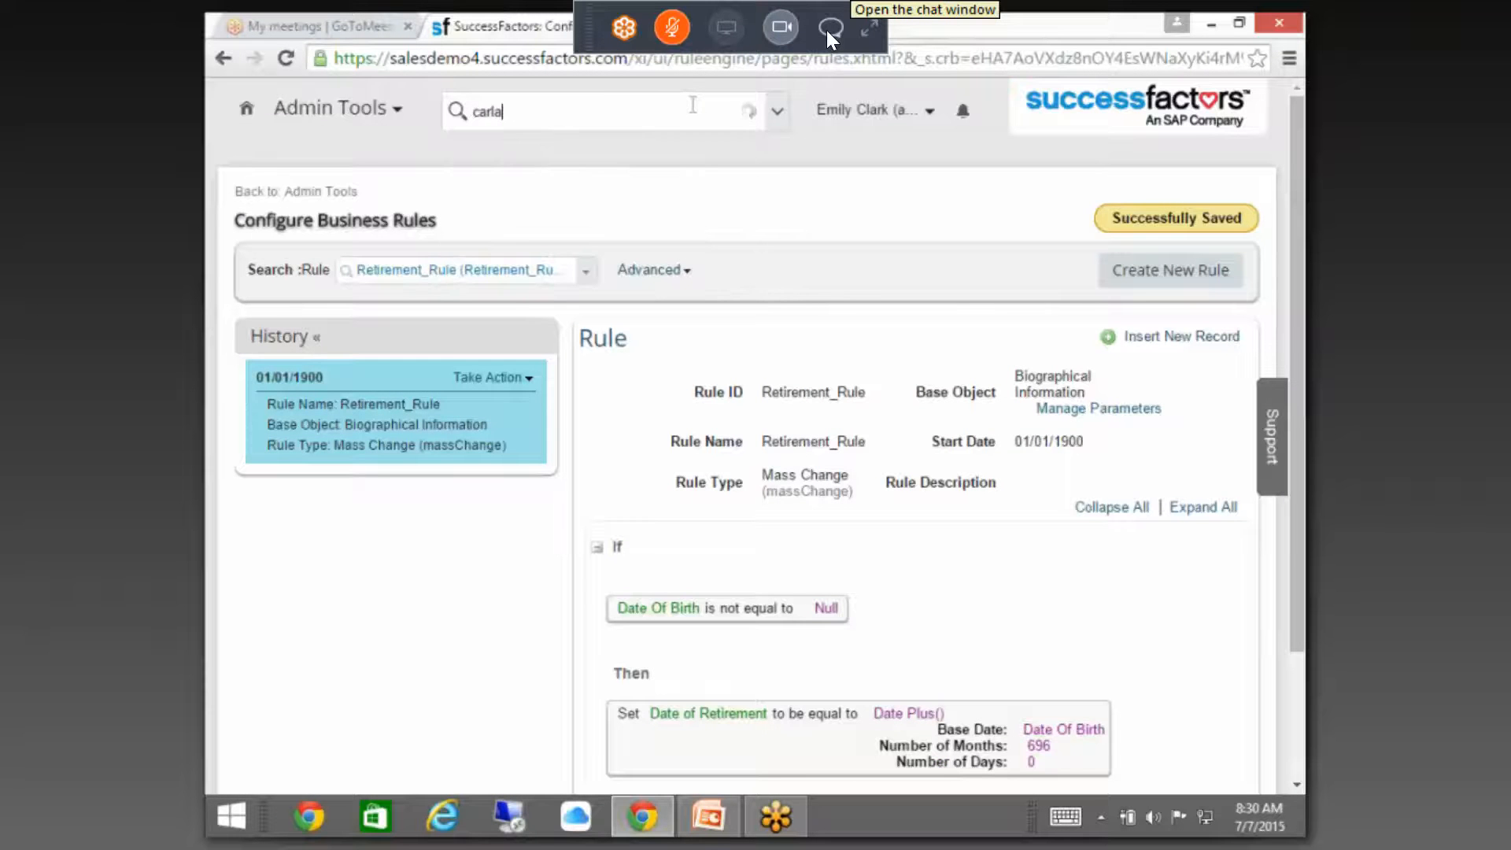
{"action": "left_click", "coordinate": [905, 351]}
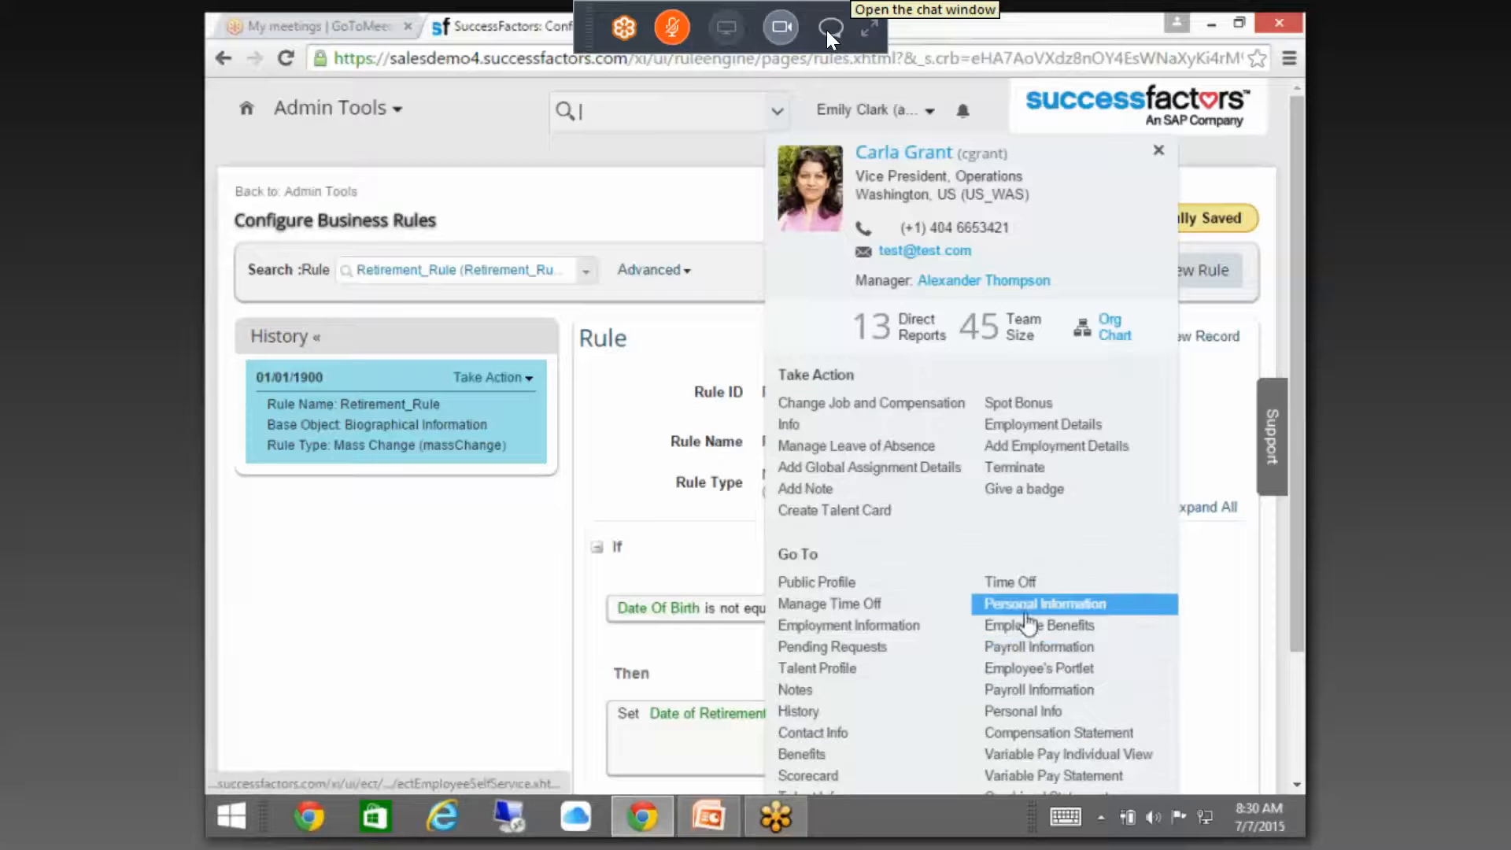
{"action": "left_click", "coordinate": [1023, 607]}
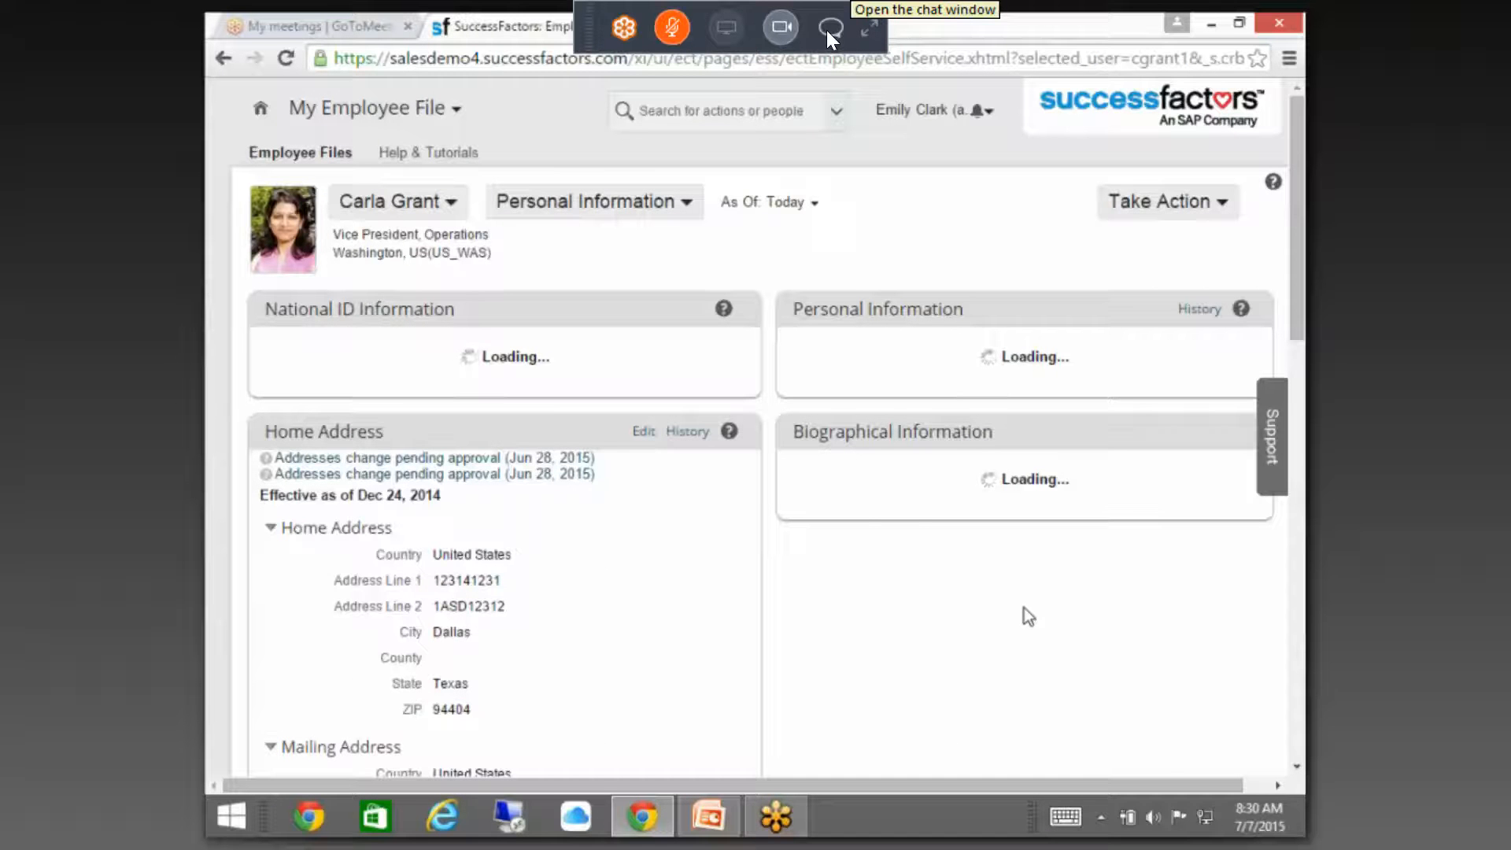
{"action": "scroll", "coordinate": [986, 552], "scroll_direction": "down", "scroll_amount": 8}
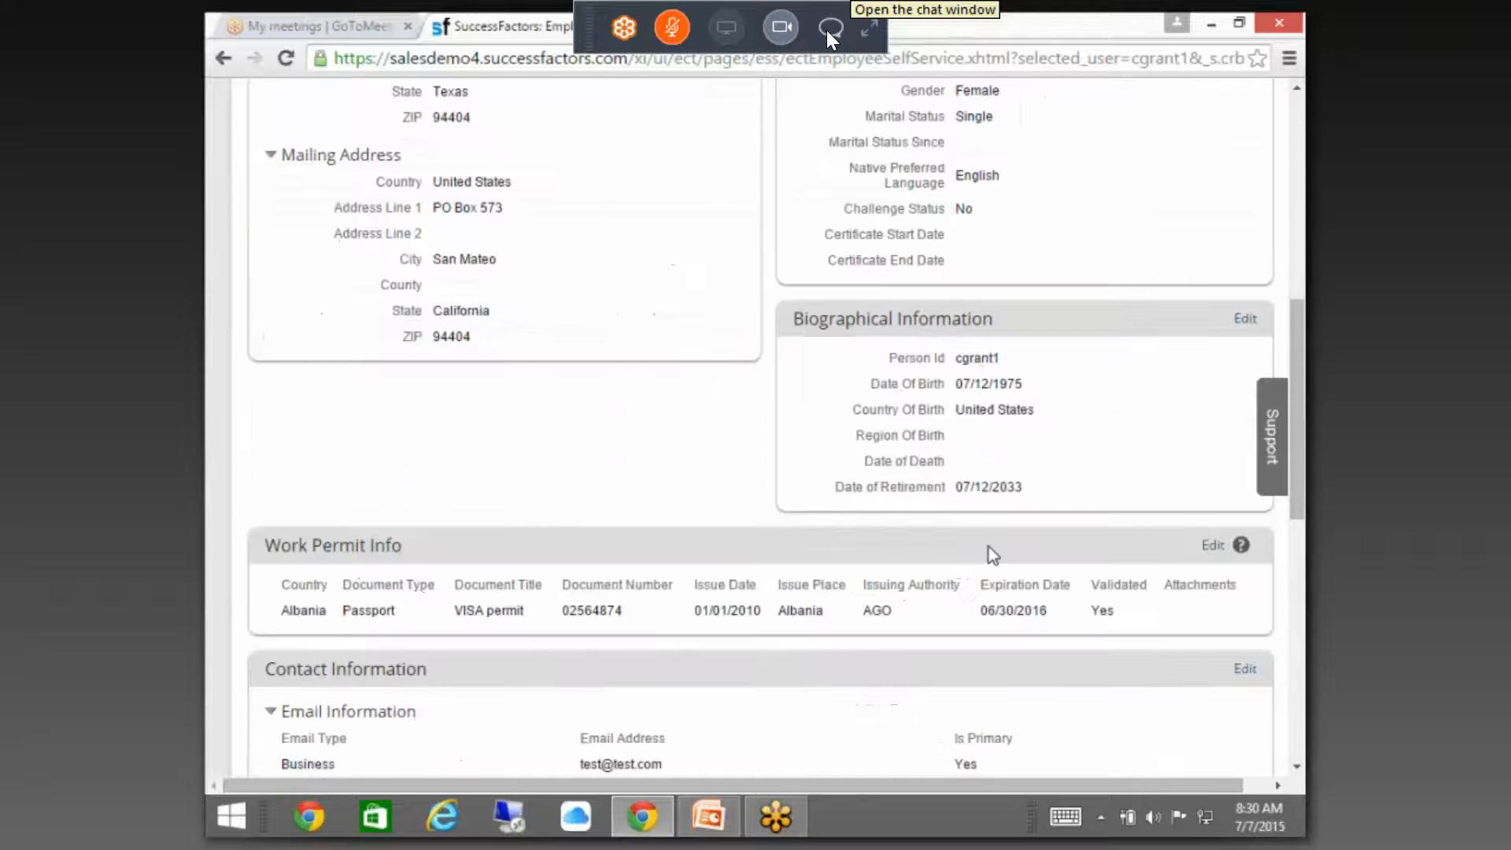
{"action": "left_click_drag", "start_coordinate": [956, 487], "coordinate": [1056, 492]}
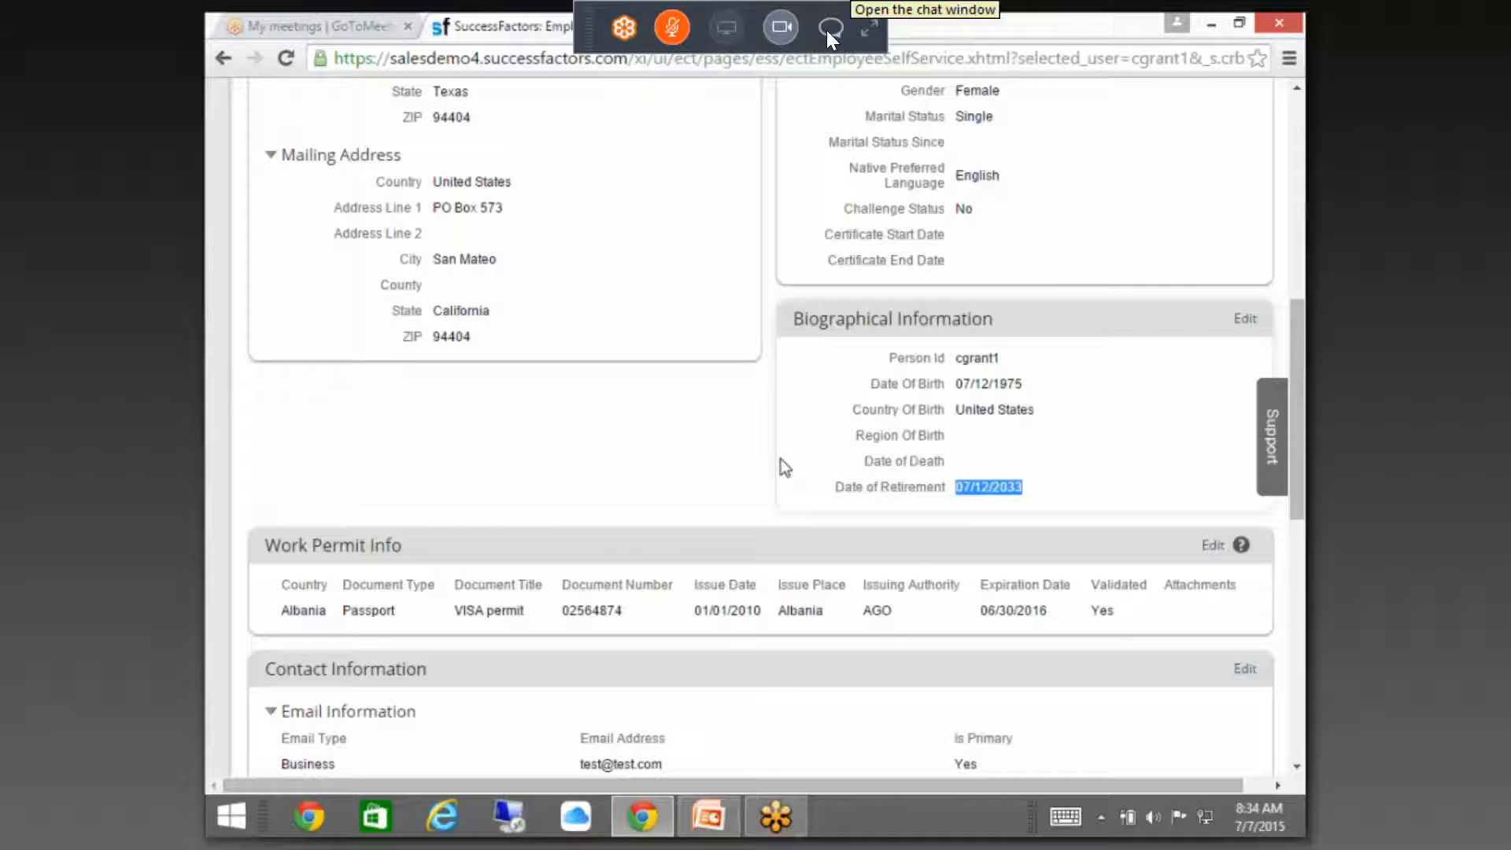
- Return to Admin Tools and open Manage Business Configuration to view the Employee Central elements
{"action": "scroll", "coordinate": [781, 464], "scroll_direction": "up", "scroll_amount": 8}
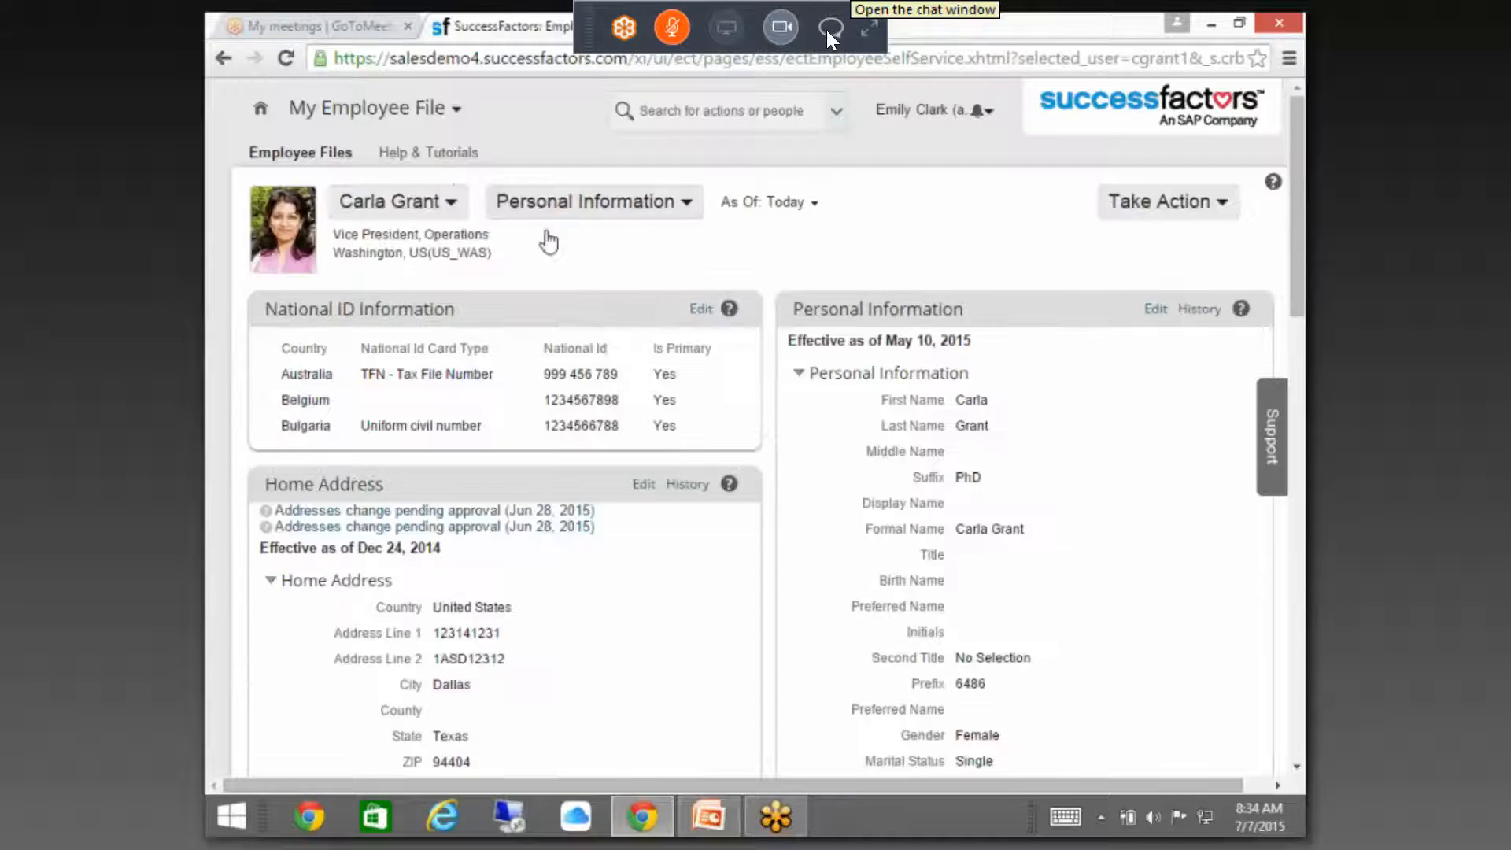
{"action": "left_click", "coordinate": [423, 124]}
{"action": "left_click", "coordinate": [382, 575]}
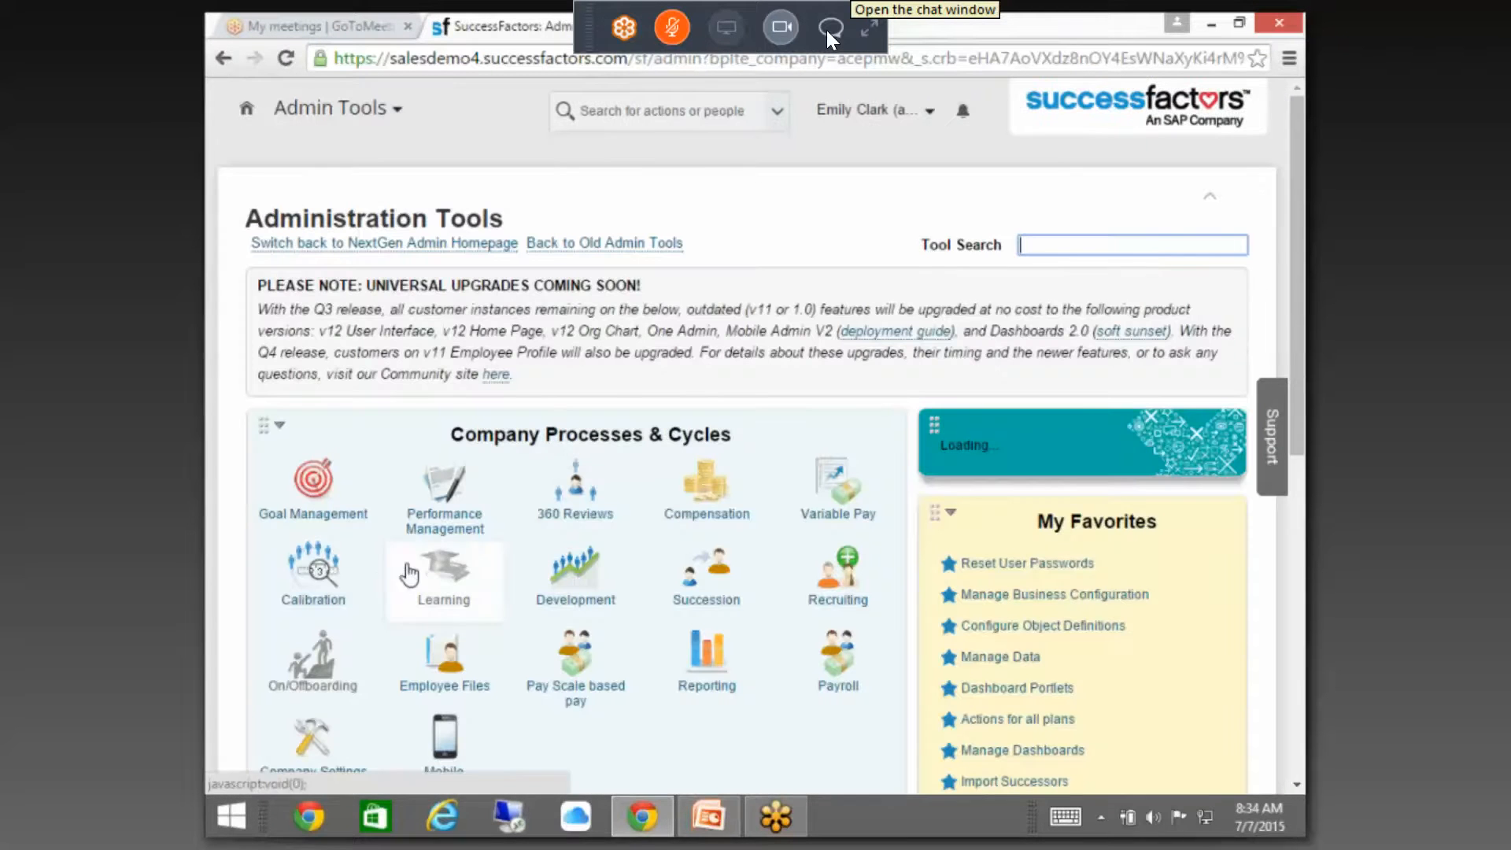
{"action": "type", "text": "manage"}
{"action": "key", "text": "BackSpace"}
{"action": "key", "text": "BackSpace"}
{"action": "key", "text": "BackSpace"}
{"action": "key", "text": "BackSpace"}
{"action": "key", "text": "BackSpace"}
{"action": "type", "text": "anage"}
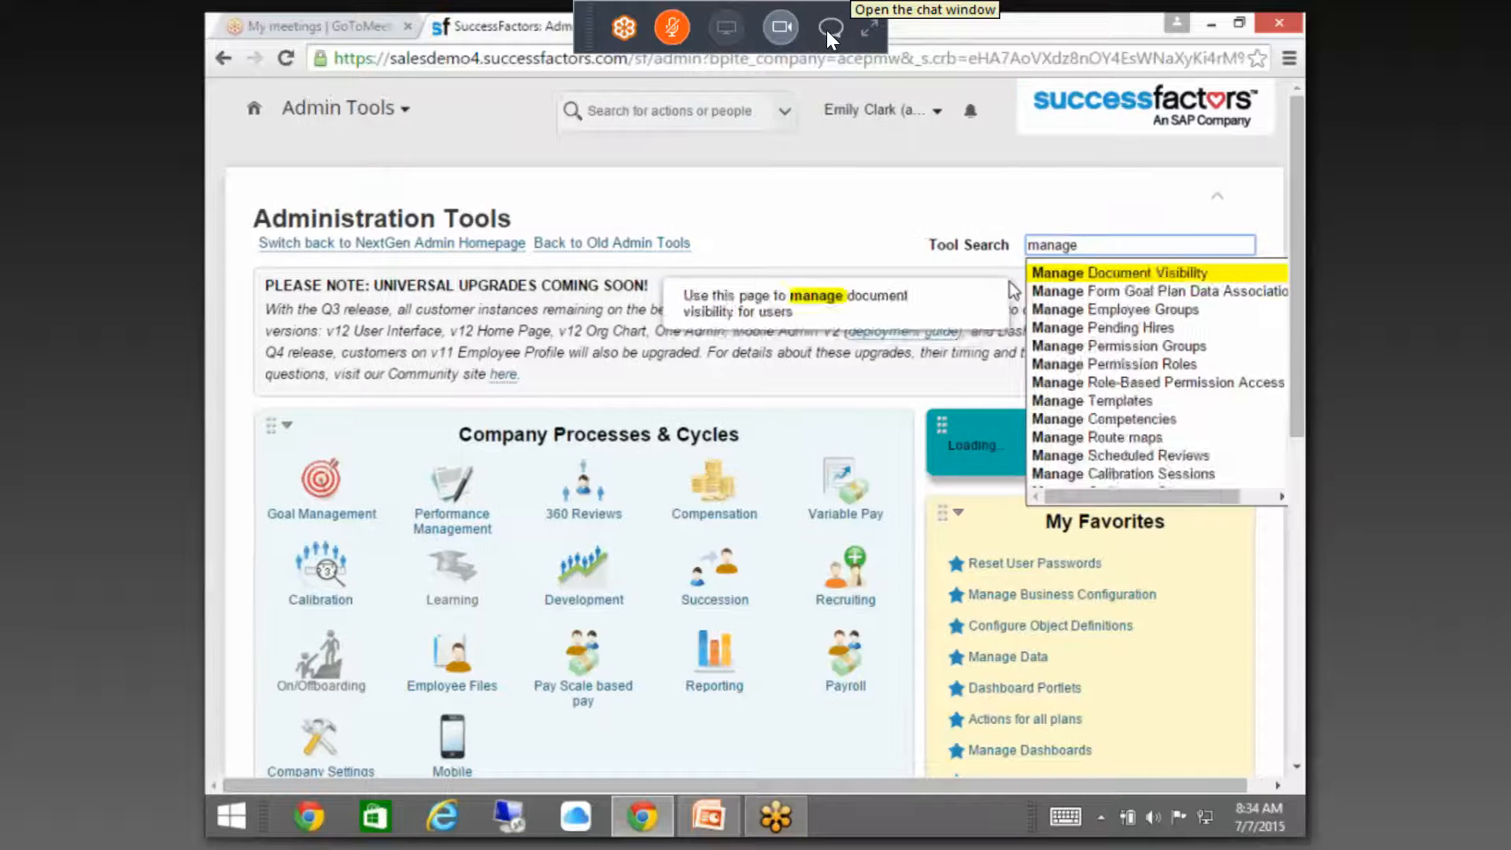
{"action": "type", "text": " b"}
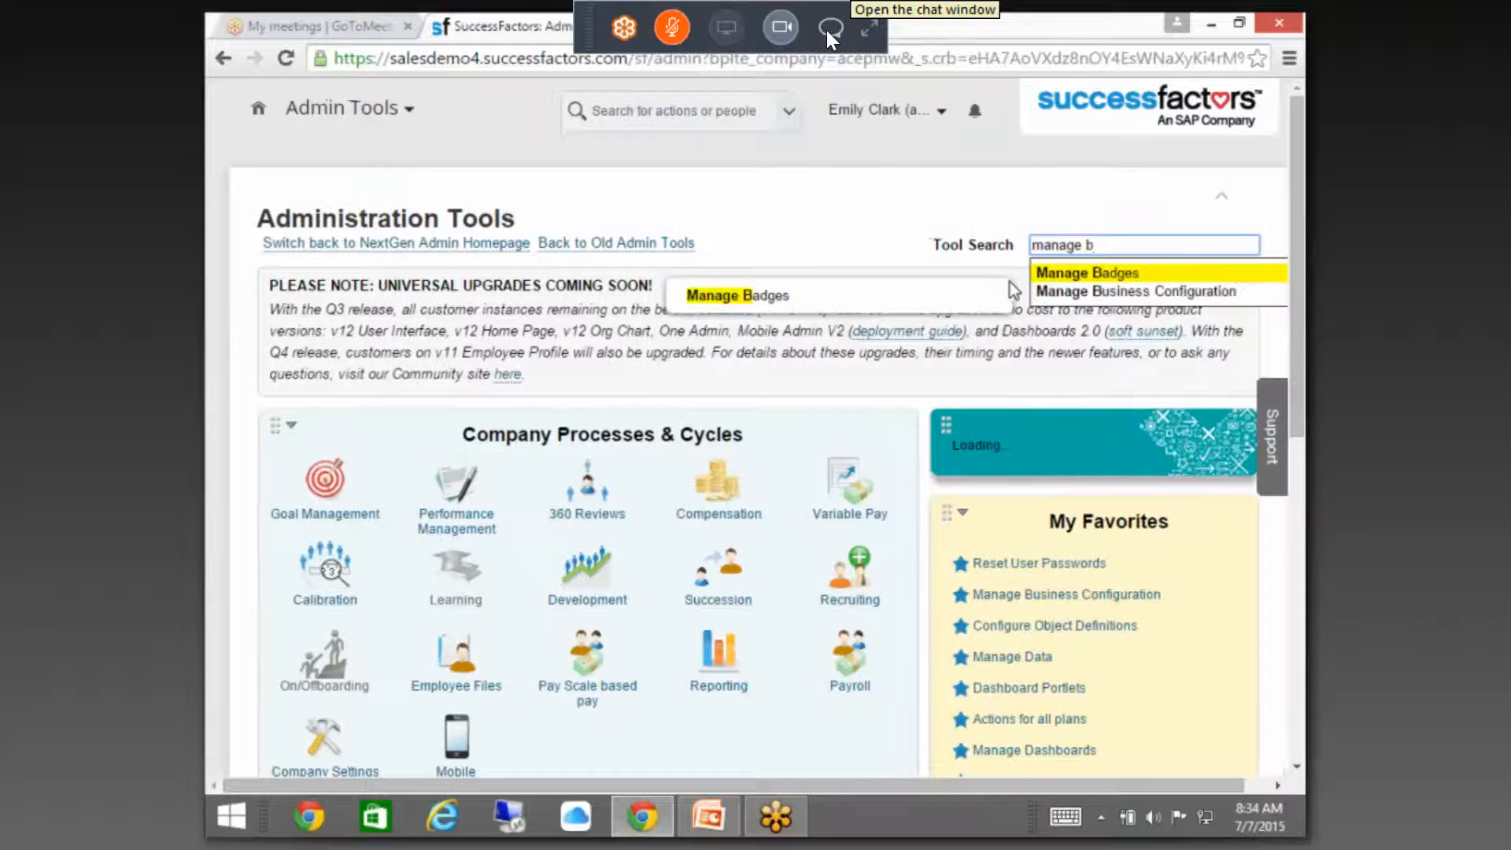
{"action": "left_click", "coordinate": [1083, 296]}
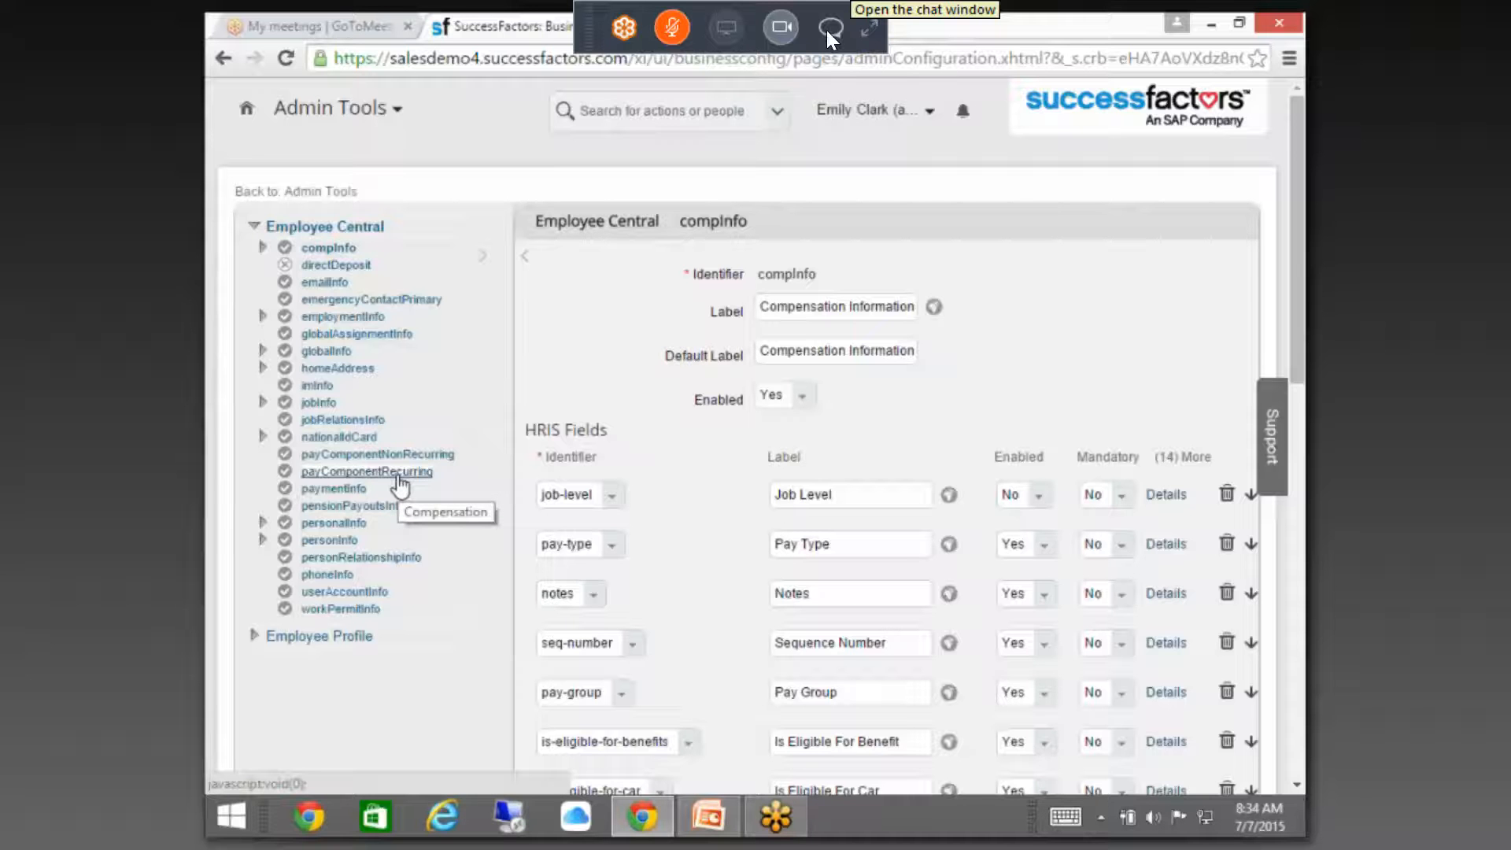
- Leave the business configuration and open the Configure Business Rules tool from Admin Tools
{"action": "left_click", "coordinate": [364, 111]}
{"action": "left_click", "coordinate": [333, 581]}
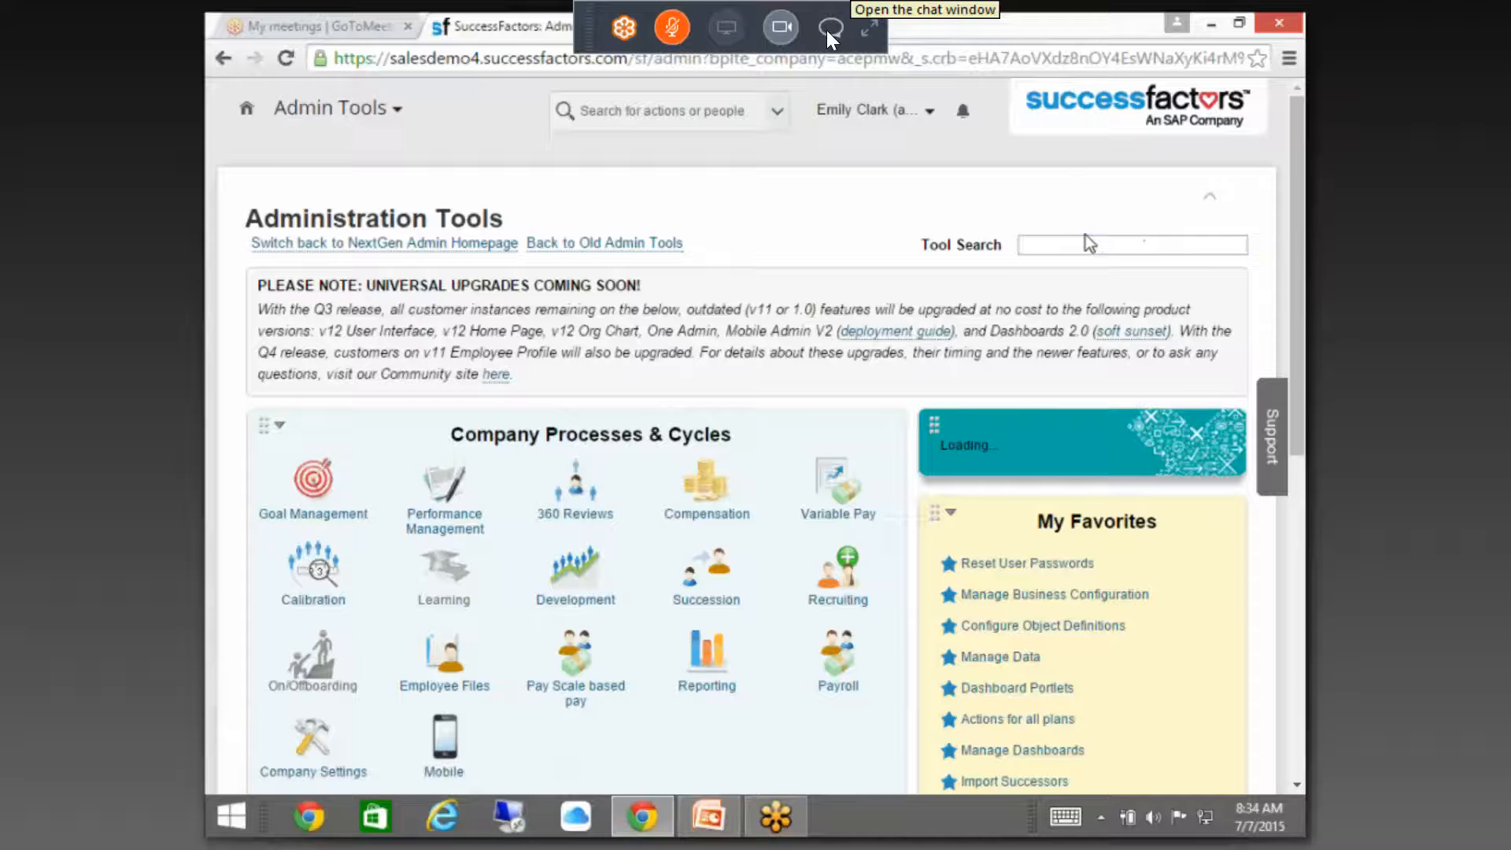
{"action": "type", "text": "config"}
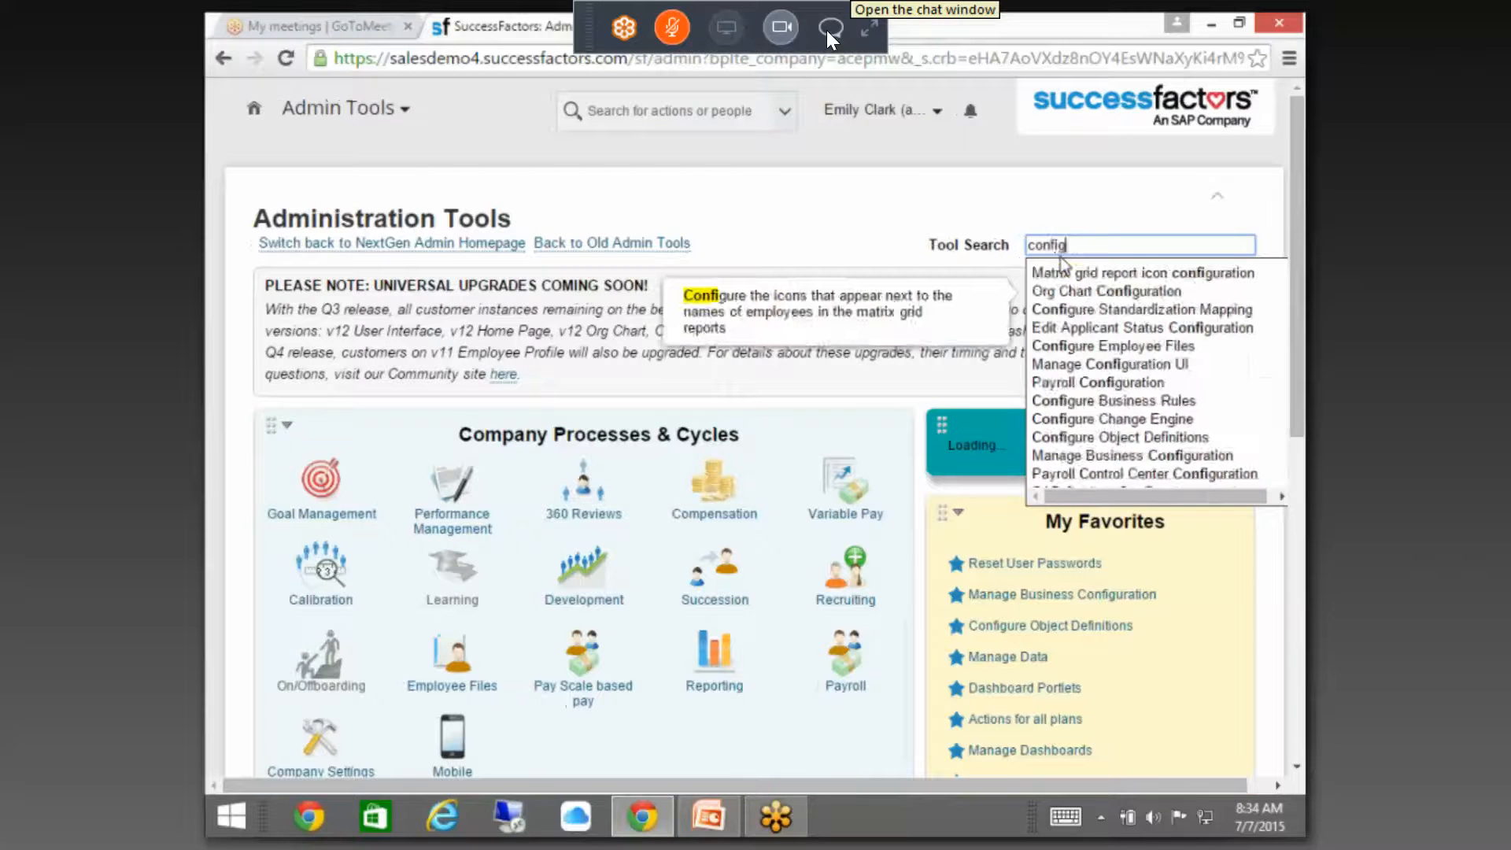
{"action": "type", "text": "ure bu"}
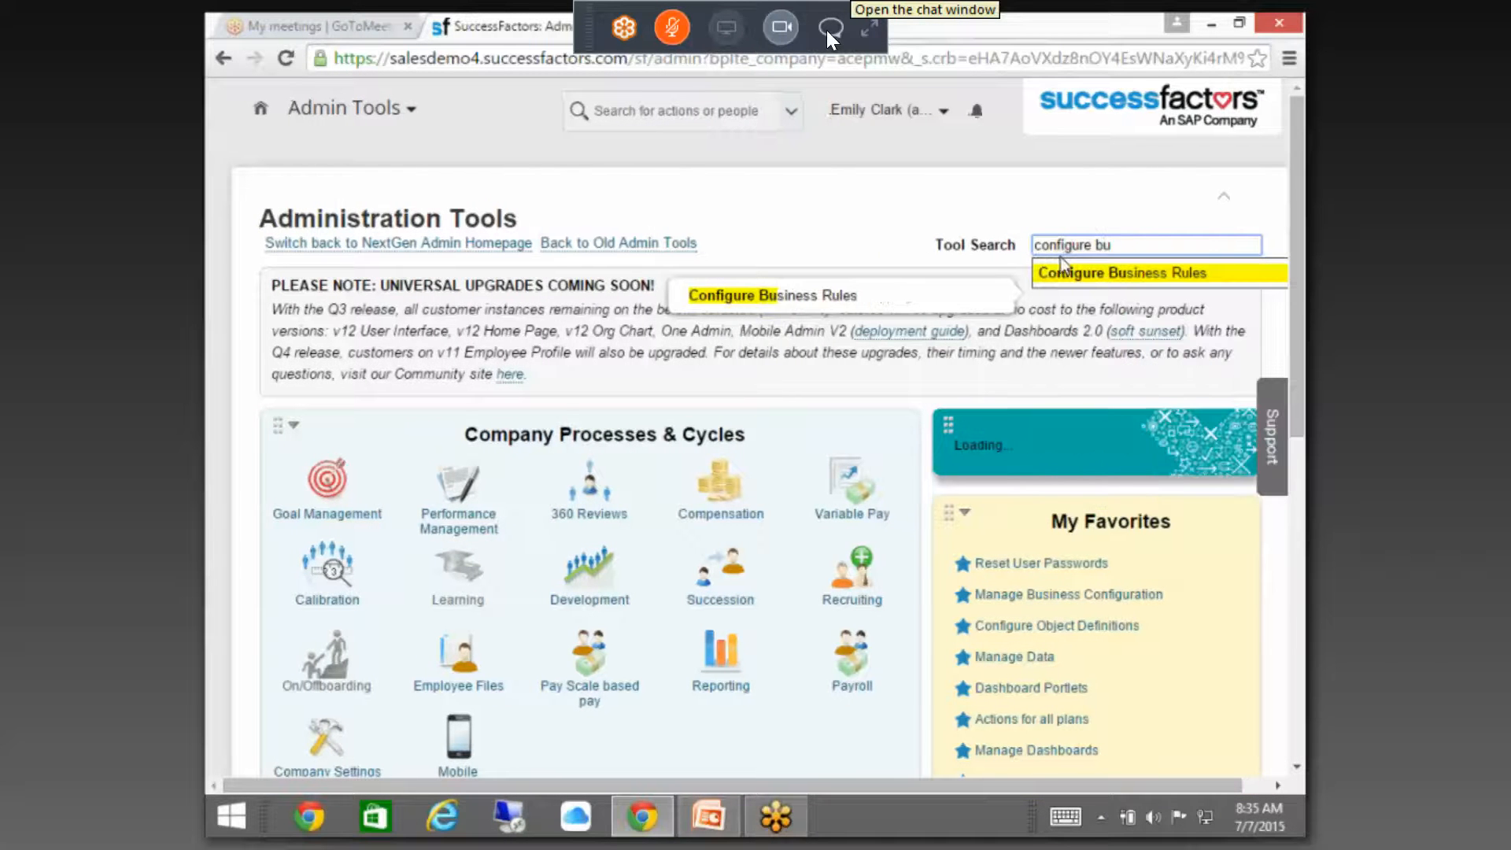
{"action": "left_click", "coordinate": [1075, 273]}
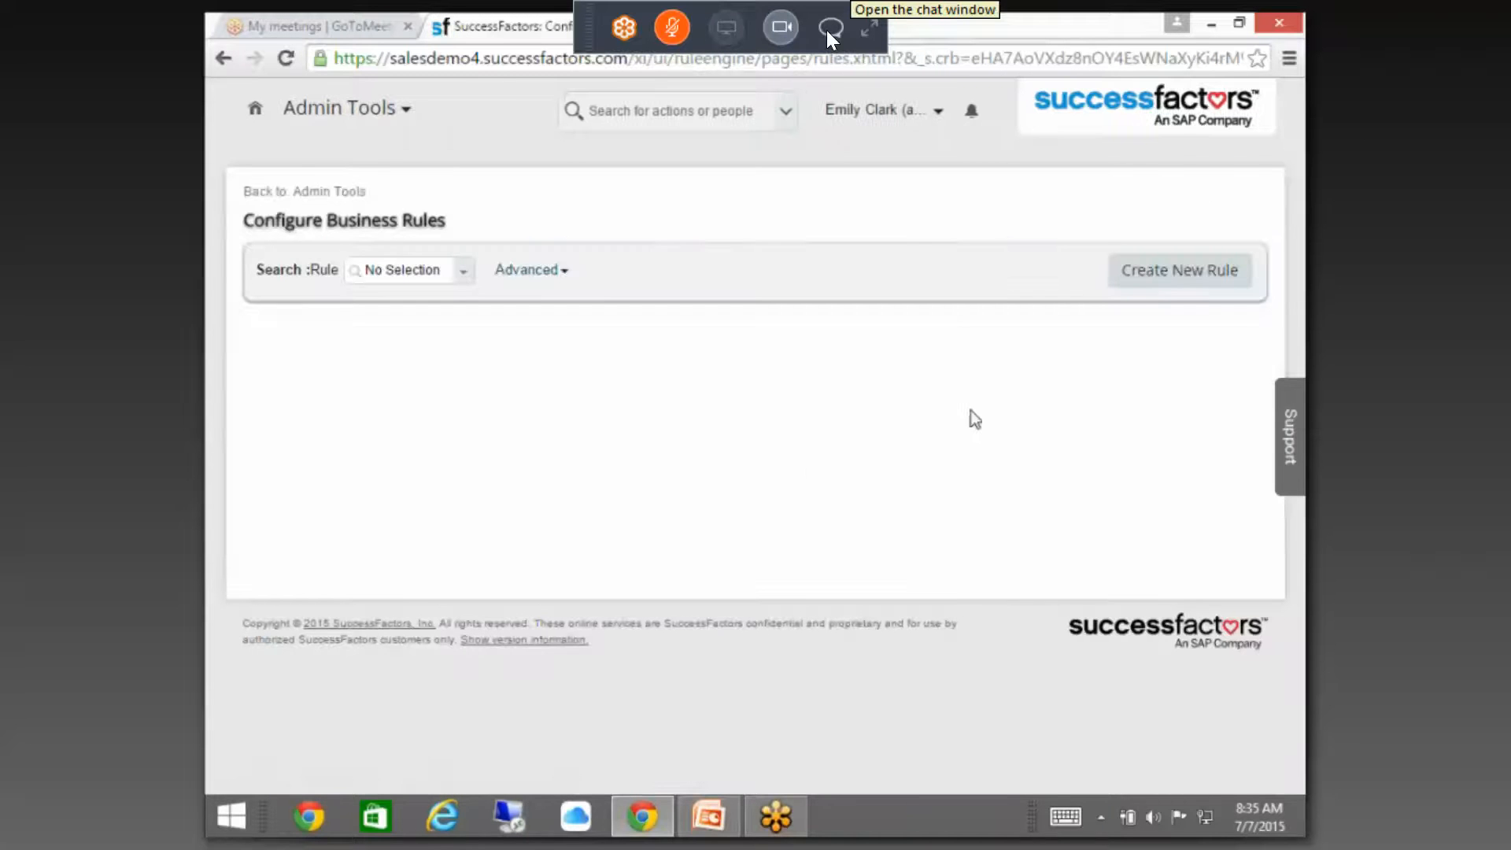
- Start a new business rule with Phone Information as its base object
{"action": "left_click", "coordinate": [1178, 280]}
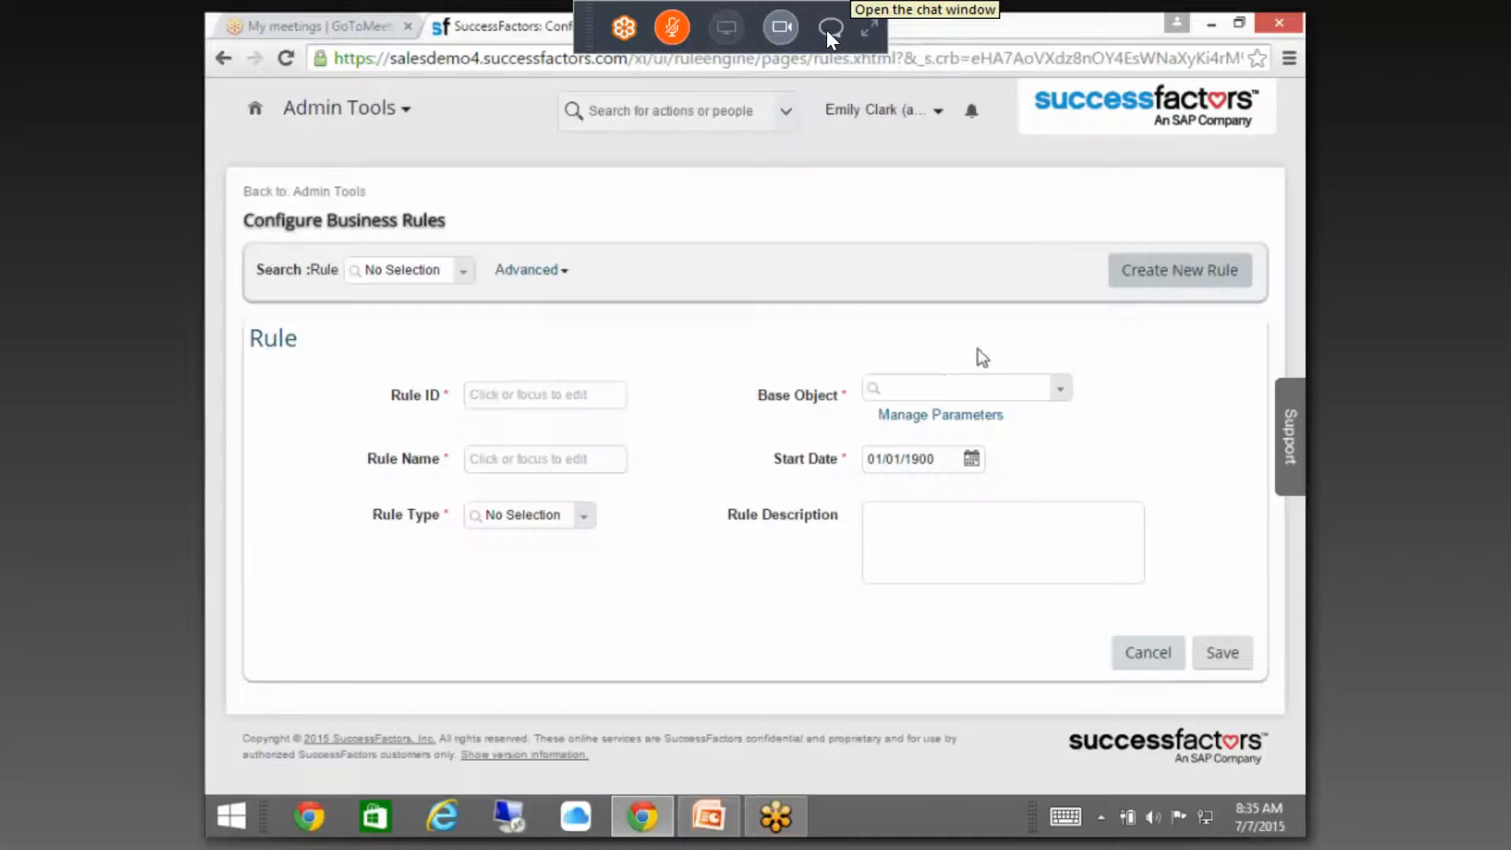
{"action": "left_click", "coordinate": [941, 384]}
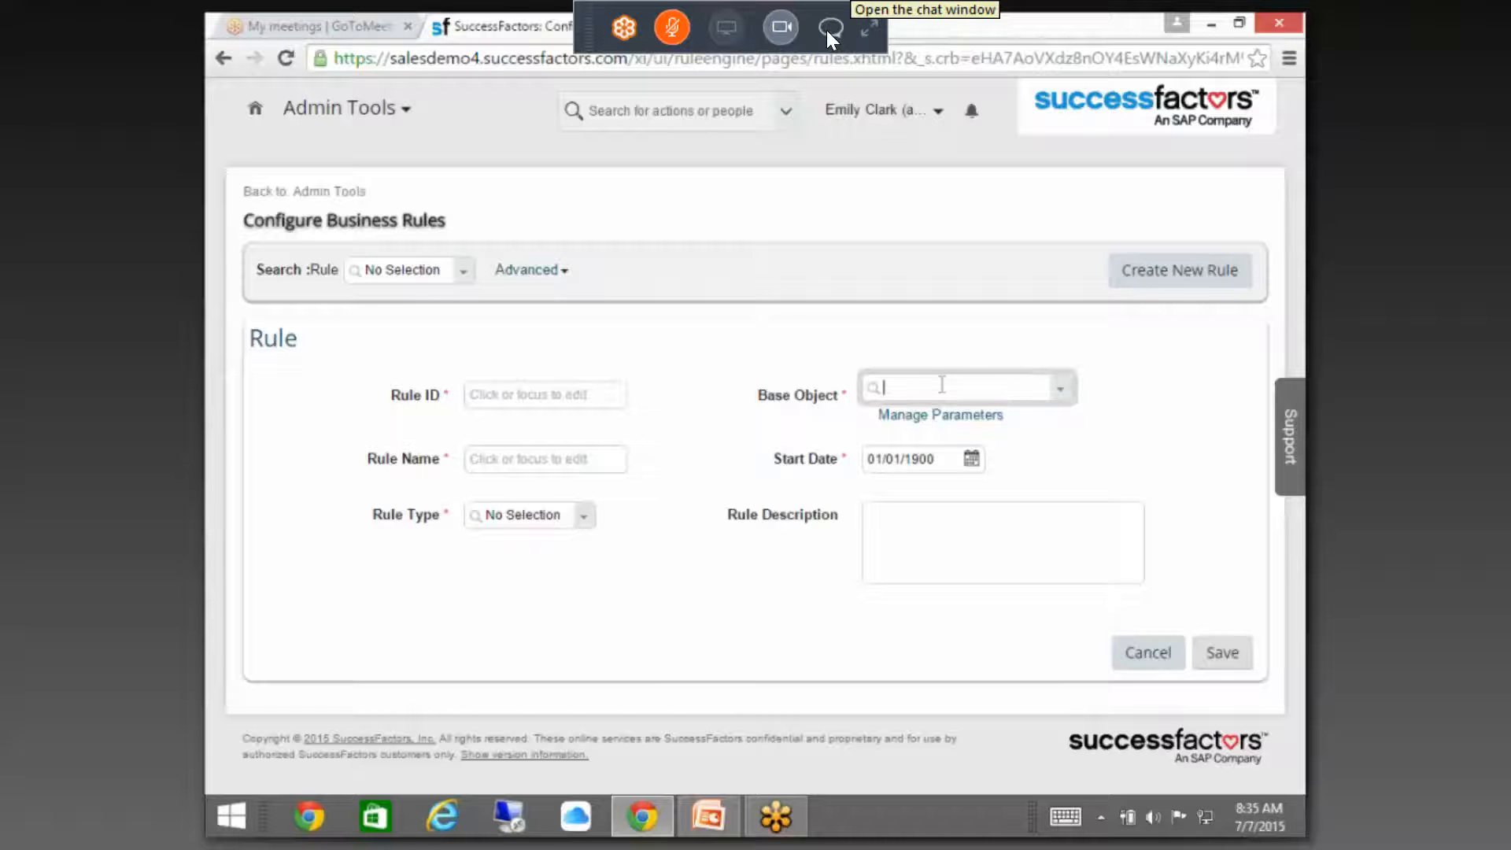
{"action": "type", "text": "phone"}
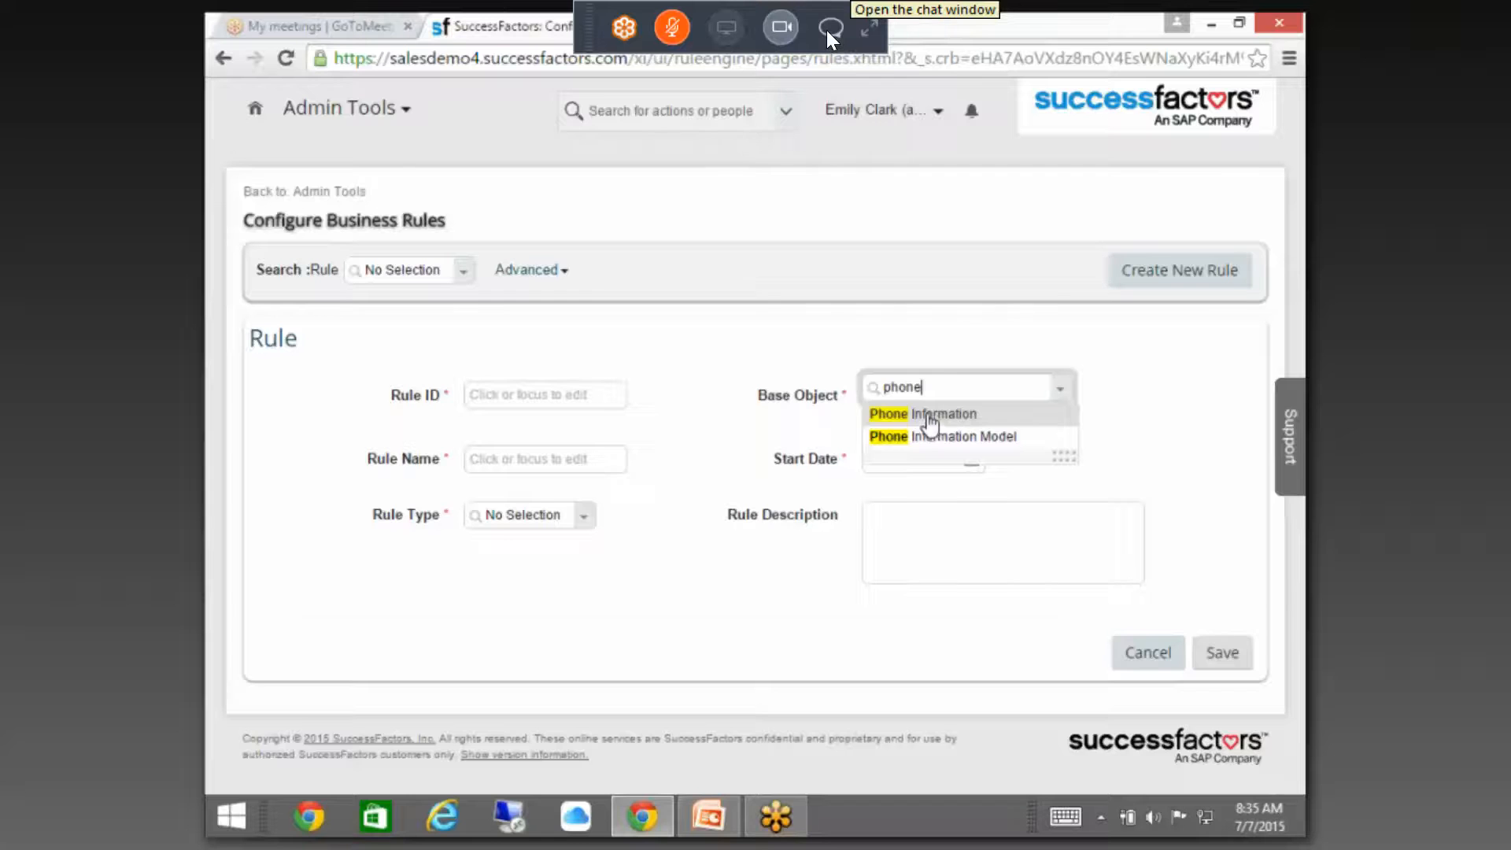
{"action": "left_click", "coordinate": [930, 416]}
- Add a Set expression for Phone Number to the Then section of the rule
{"action": "scroll", "coordinate": [1143, 417], "scroll_direction": "down", "scroll_amount": 3}
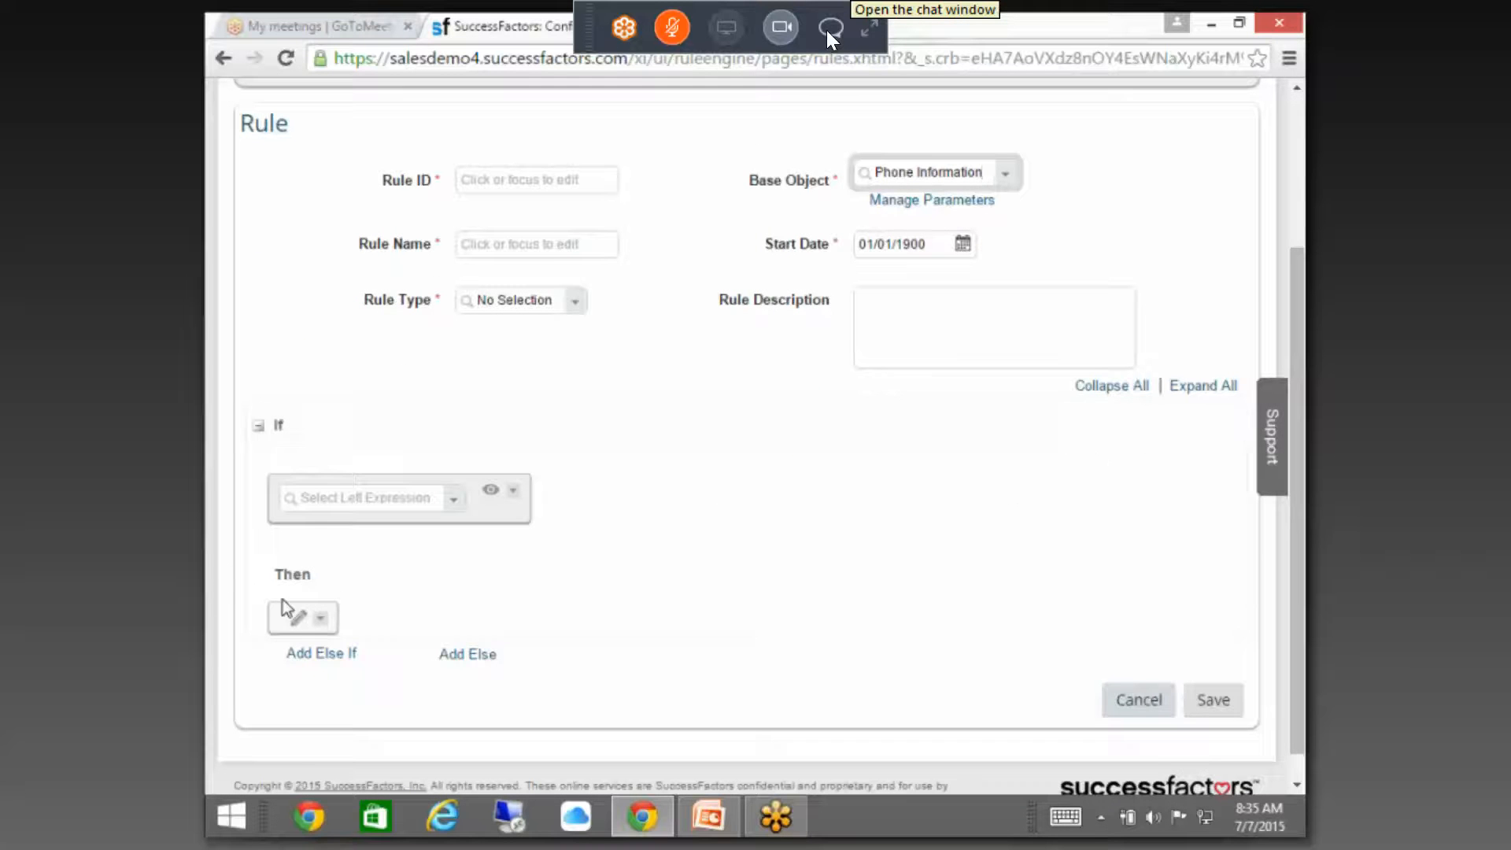
{"action": "left_click", "coordinate": [303, 618]}
{"action": "left_click", "coordinate": [434, 627]}
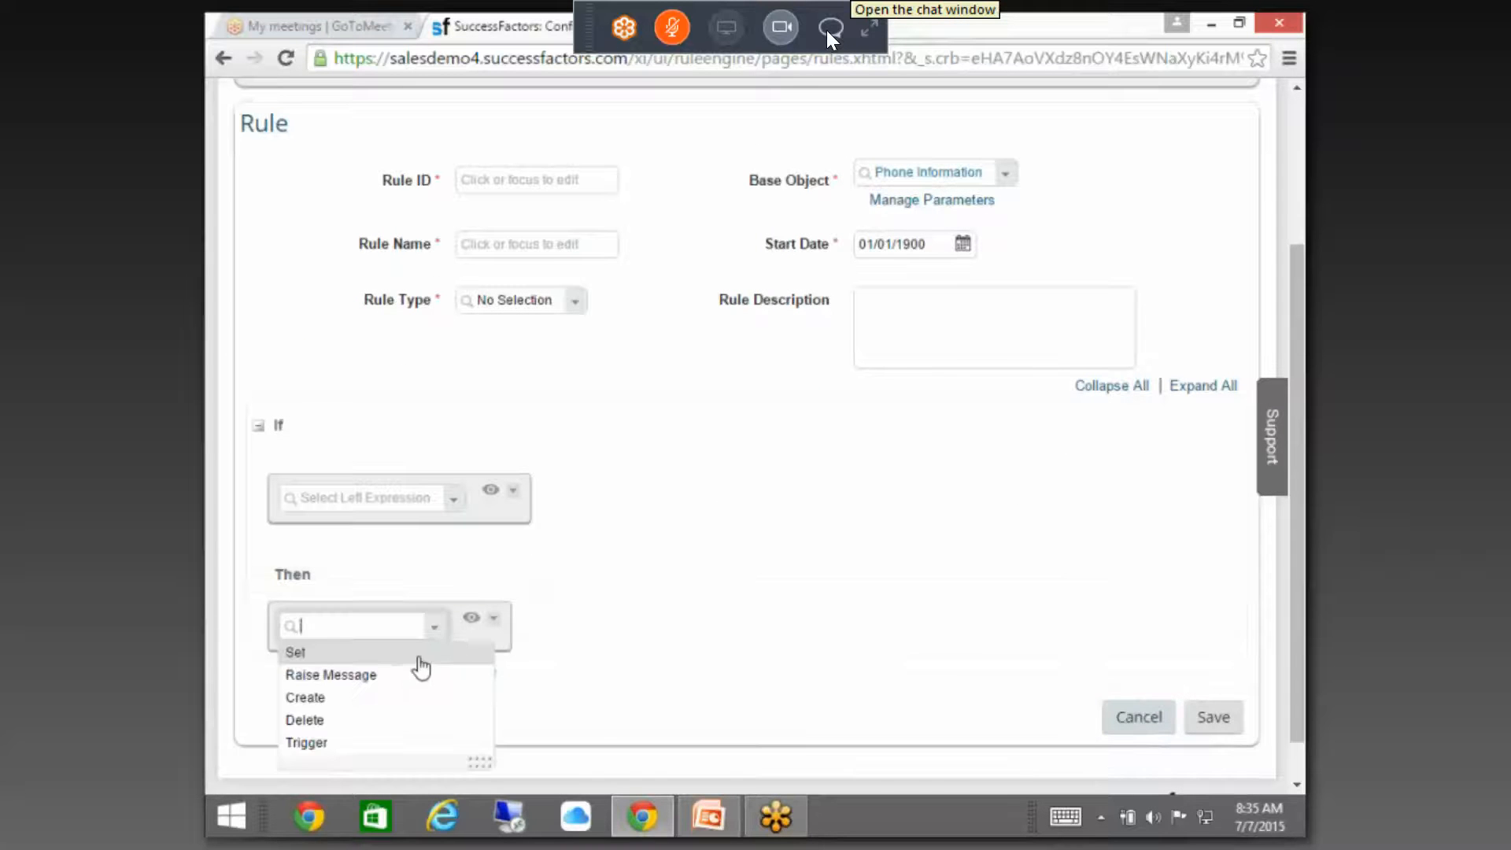
{"action": "left_click", "coordinate": [385, 657]}
{"action": "left_click", "coordinate": [541, 628]}
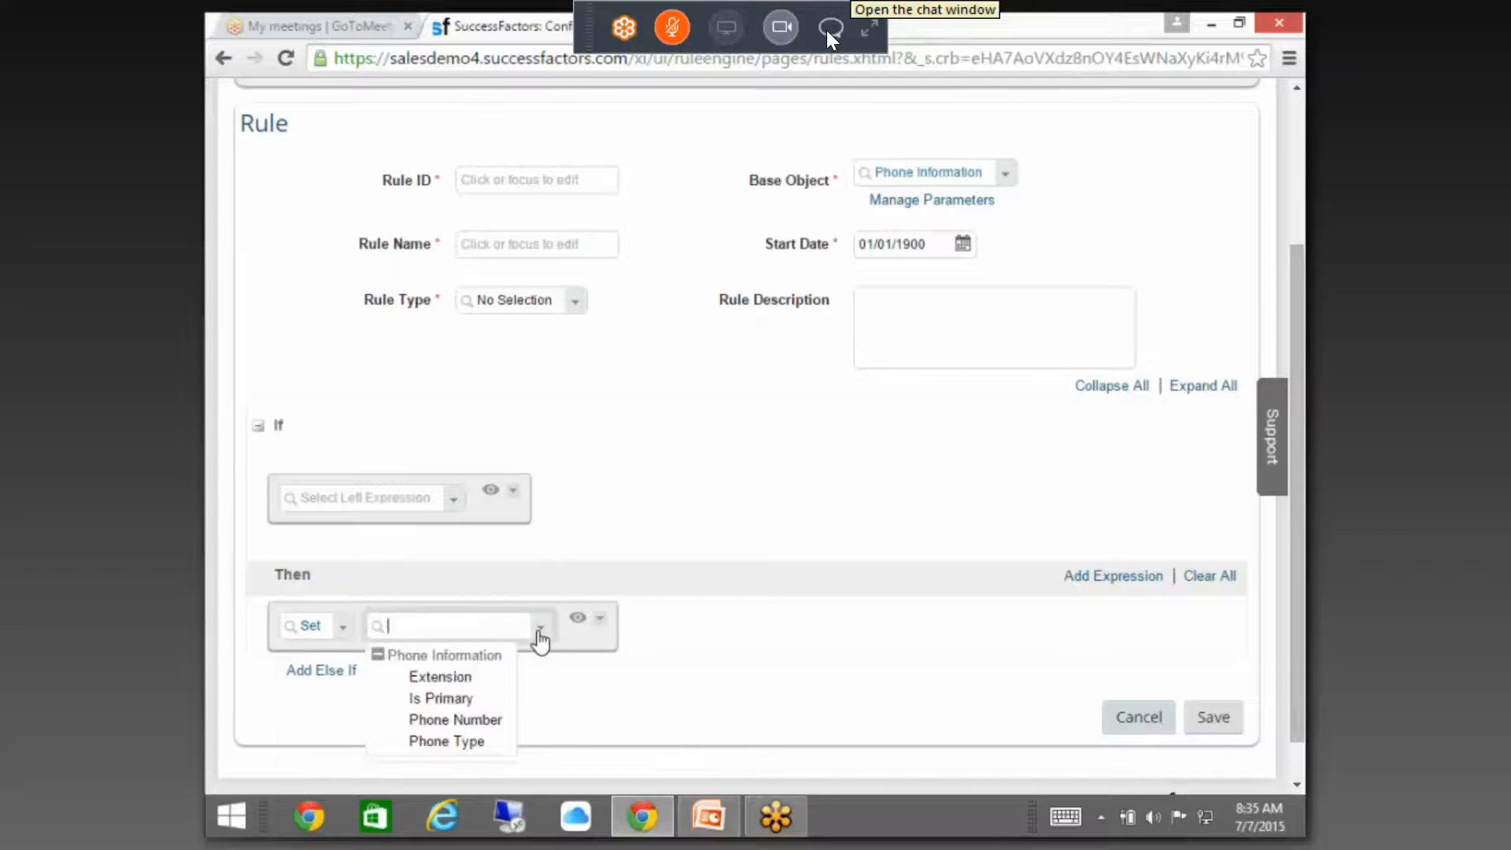
{"action": "left_click", "coordinate": [457, 720]}
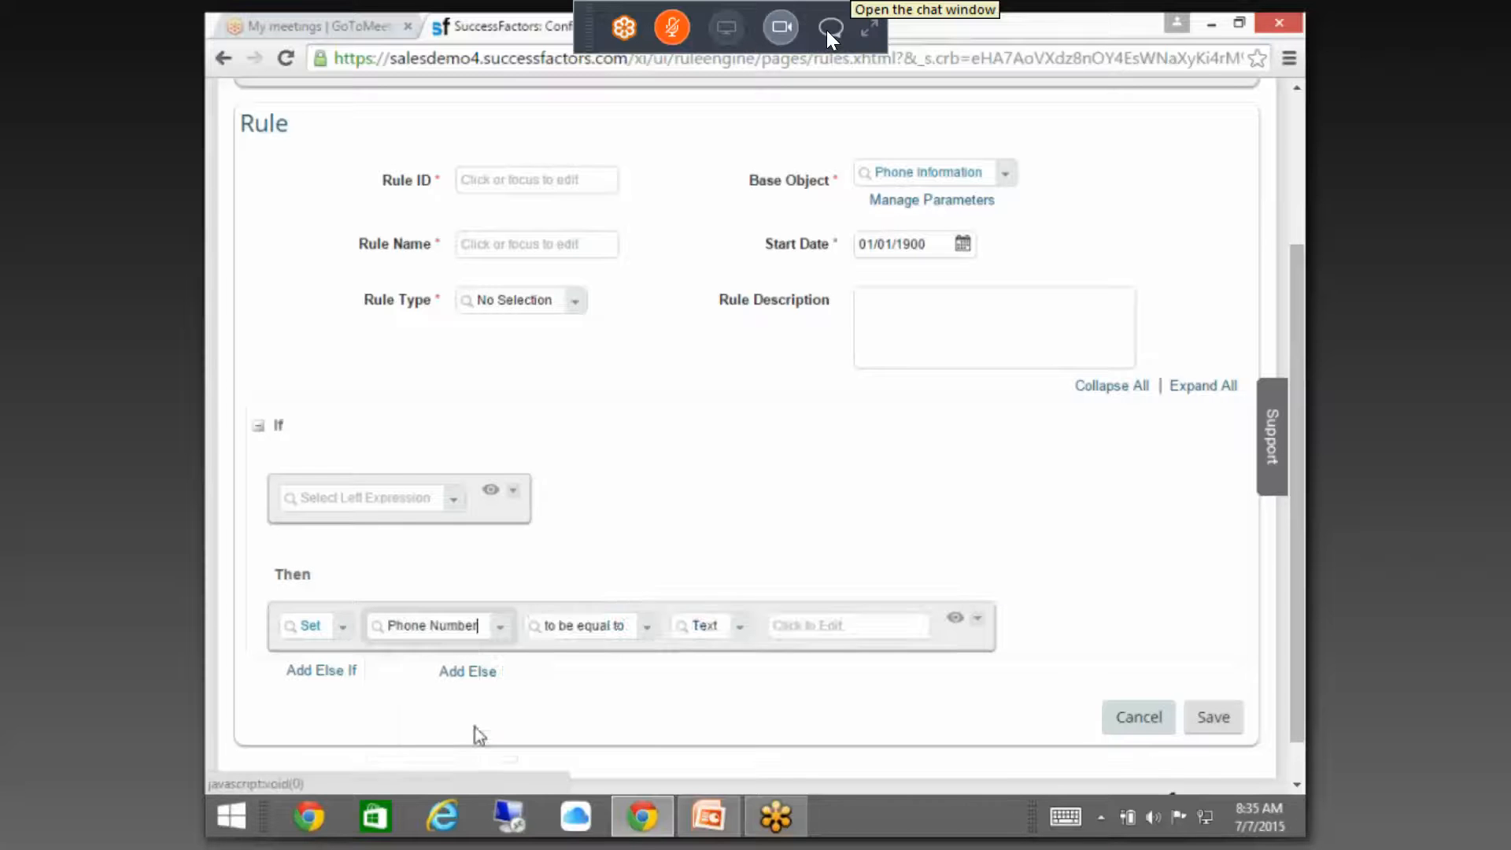
- Try Format Number() as the value assigned to Phone Number, and replace it with the Format() function
{"action": "left_click", "coordinate": [646, 629]}
{"action": "left_click", "coordinate": [739, 630]}
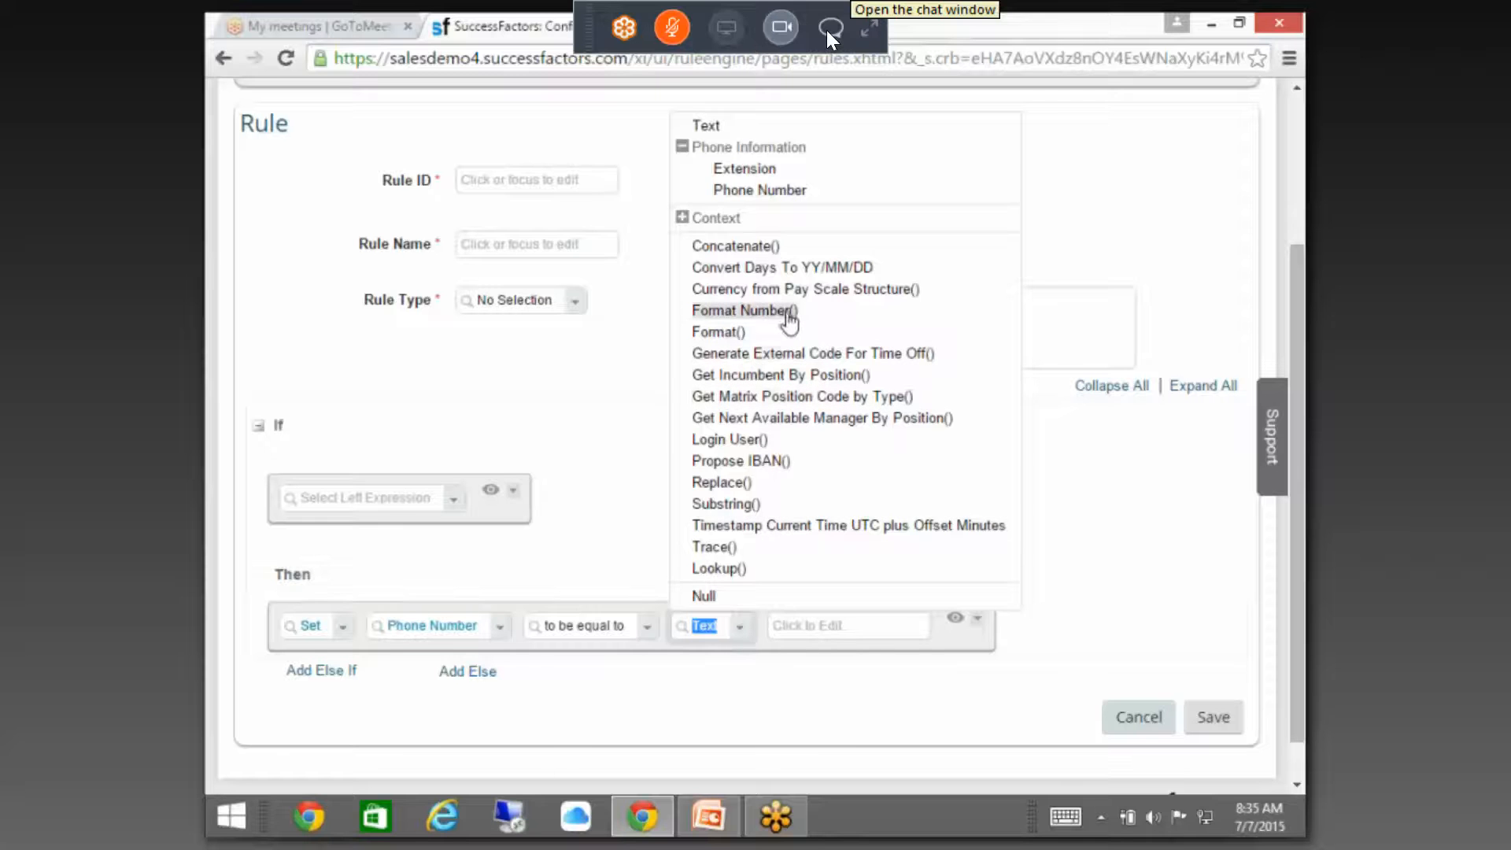
{"action": "left_click", "coordinate": [787, 315]}
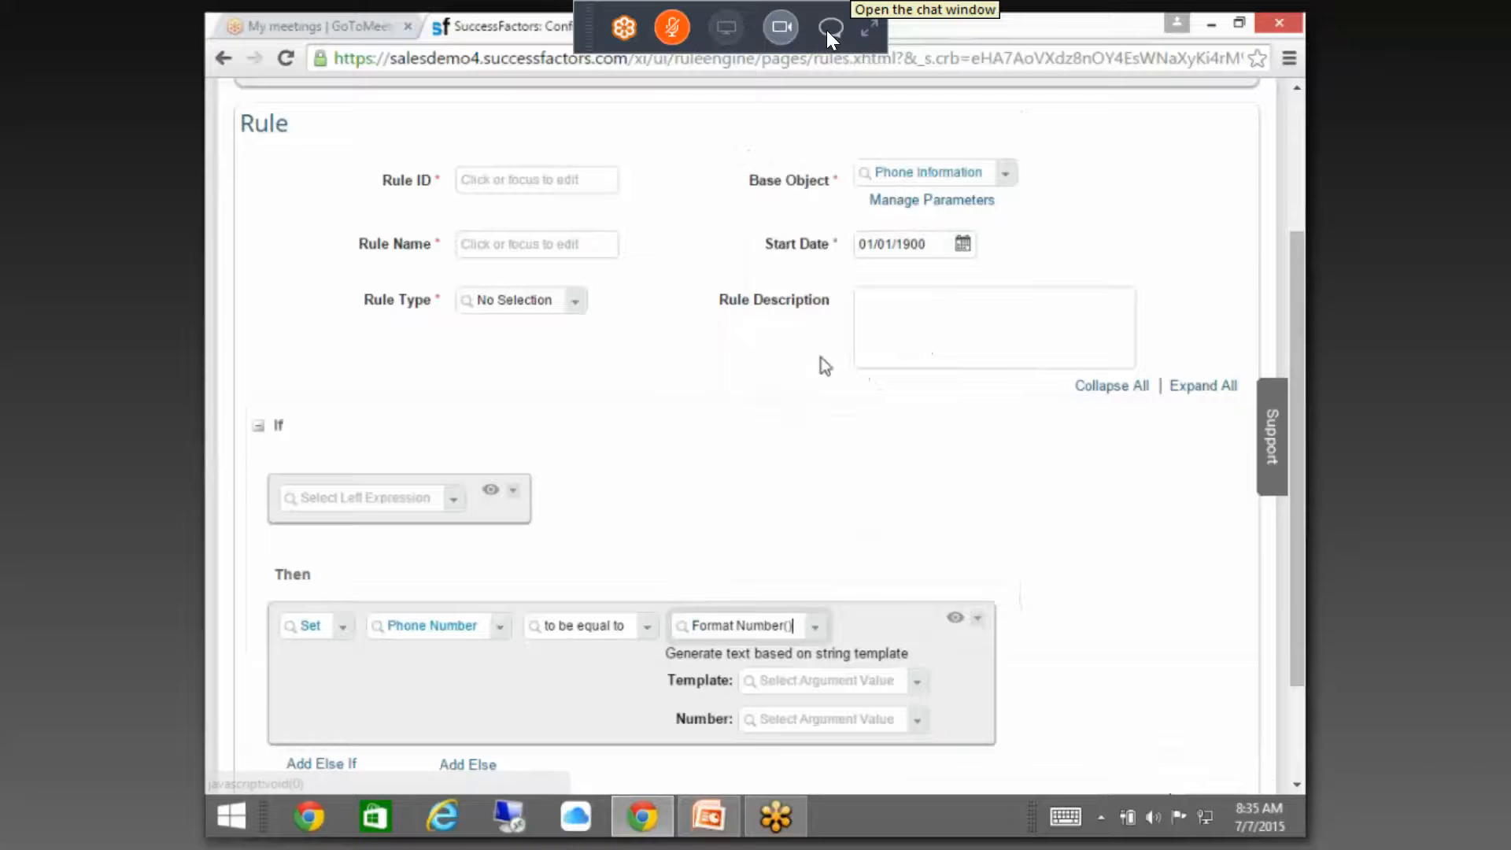
{"action": "left_click", "coordinate": [917, 690]}
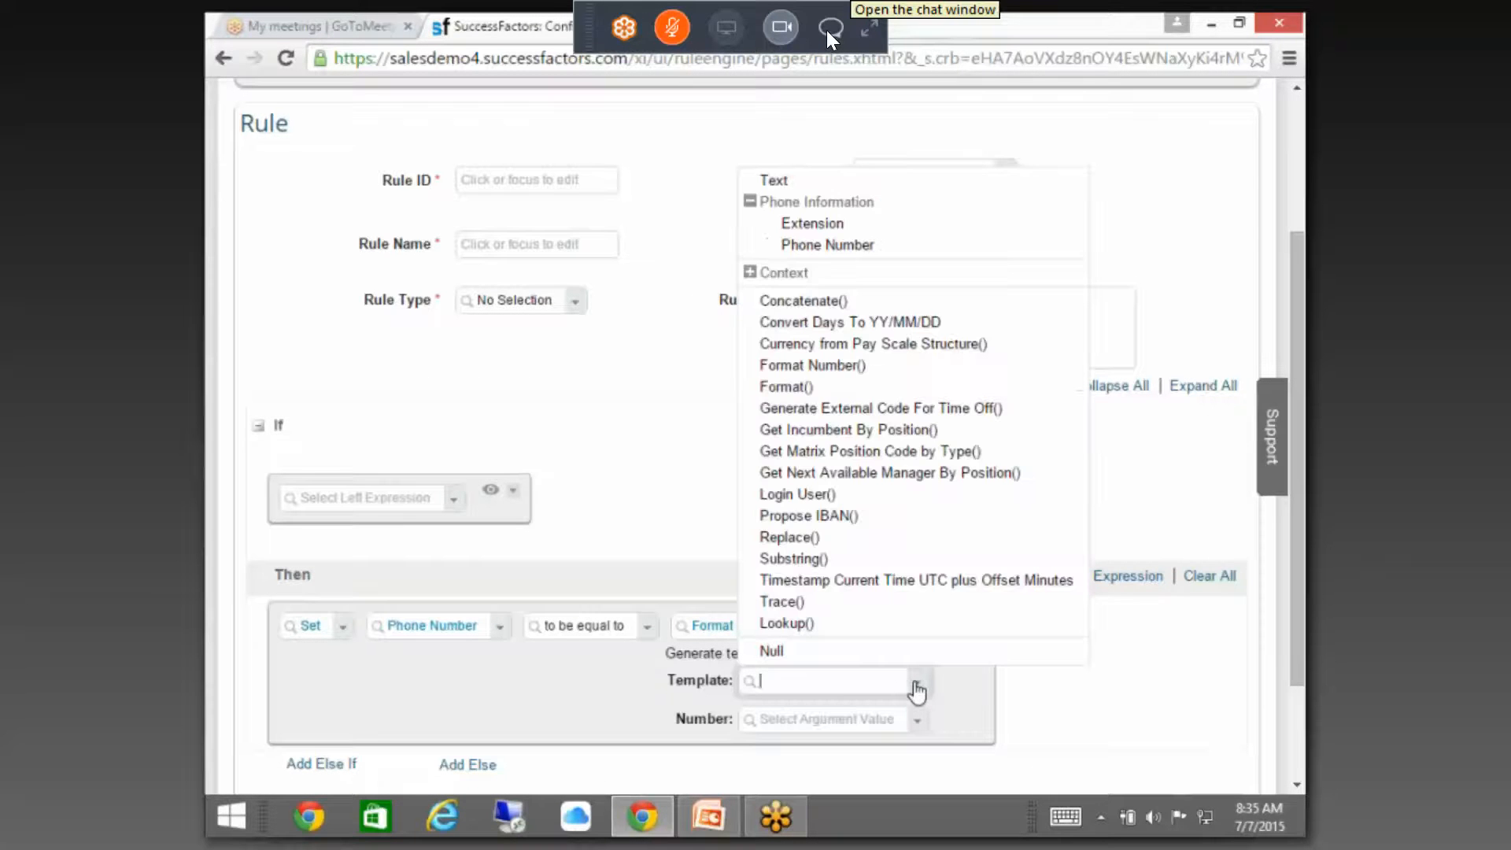
{"action": "left_click", "coordinate": [960, 680]}
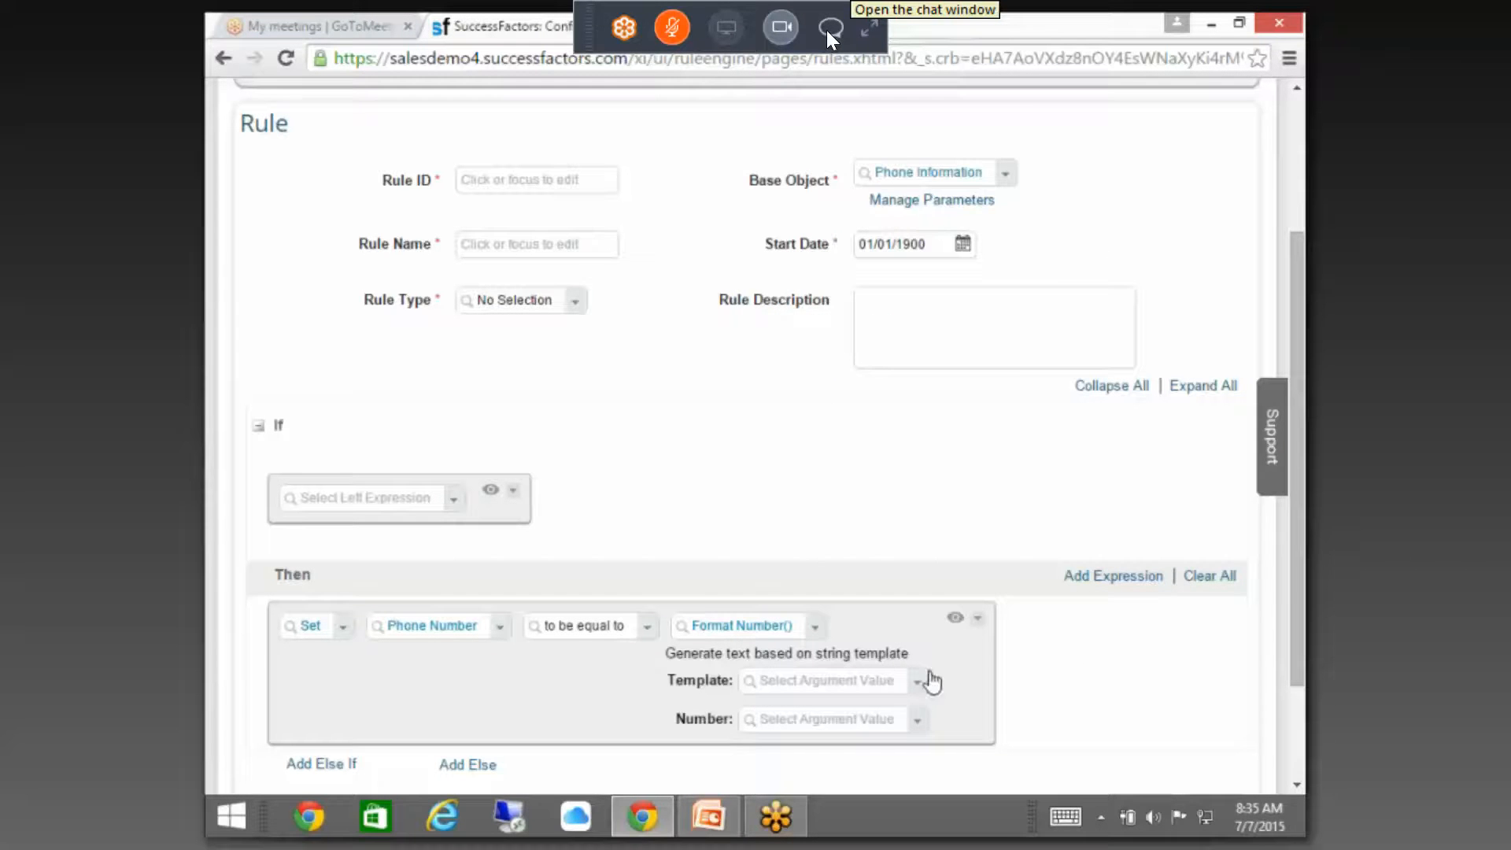
{"action": "left_click", "coordinate": [817, 626]}
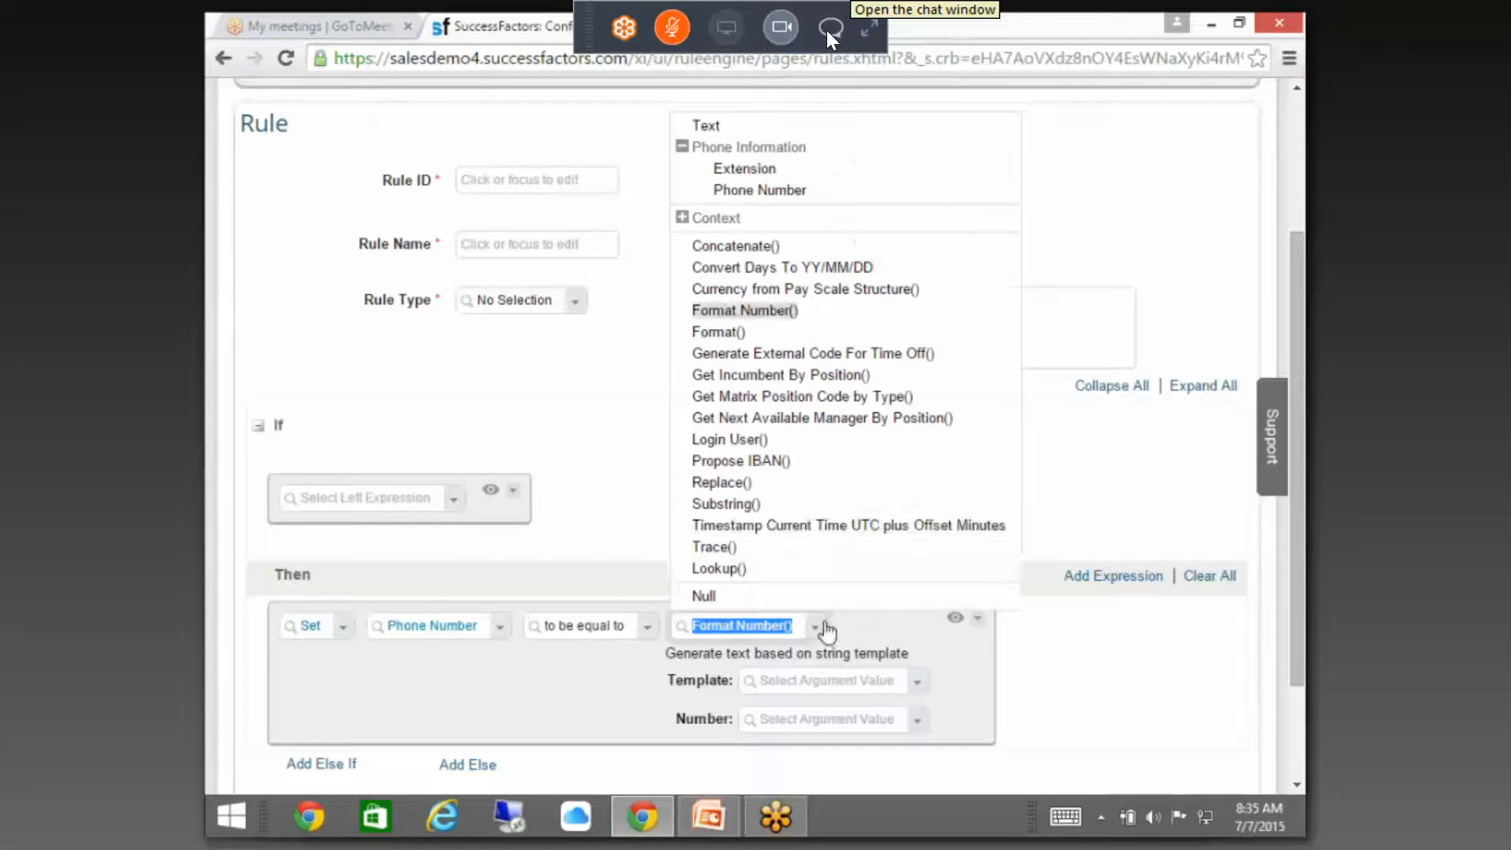
{"action": "left_click", "coordinate": [738, 332]}
- Set the Template of the Format() function to a Text value of %d%d
{"action": "left_click", "coordinate": [865, 681]}
{"action": "left_click", "coordinate": [966, 683]}
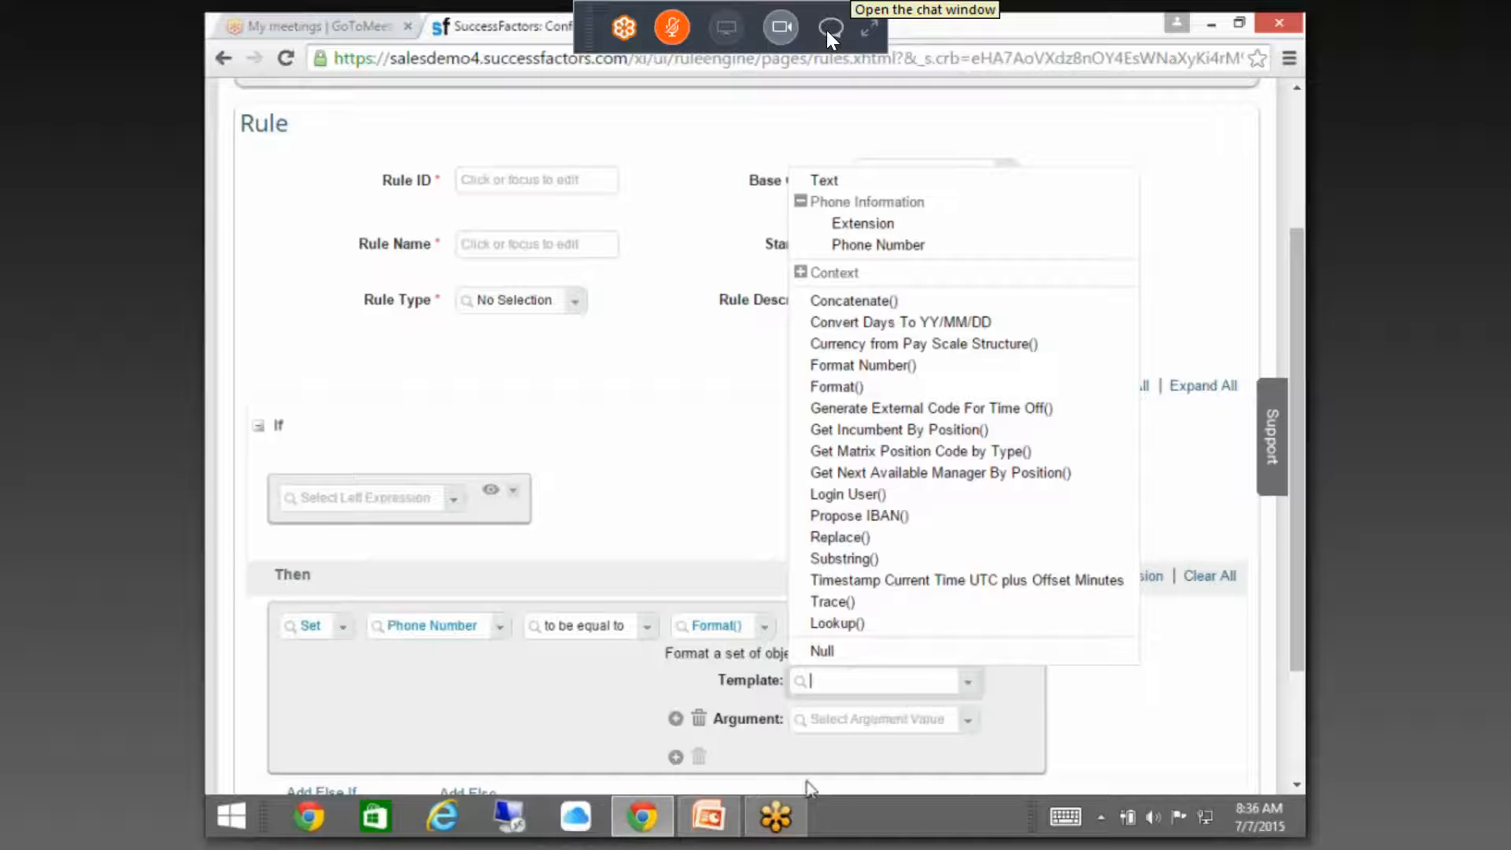
{"action": "mouse_move", "coordinate": [712, 822]}
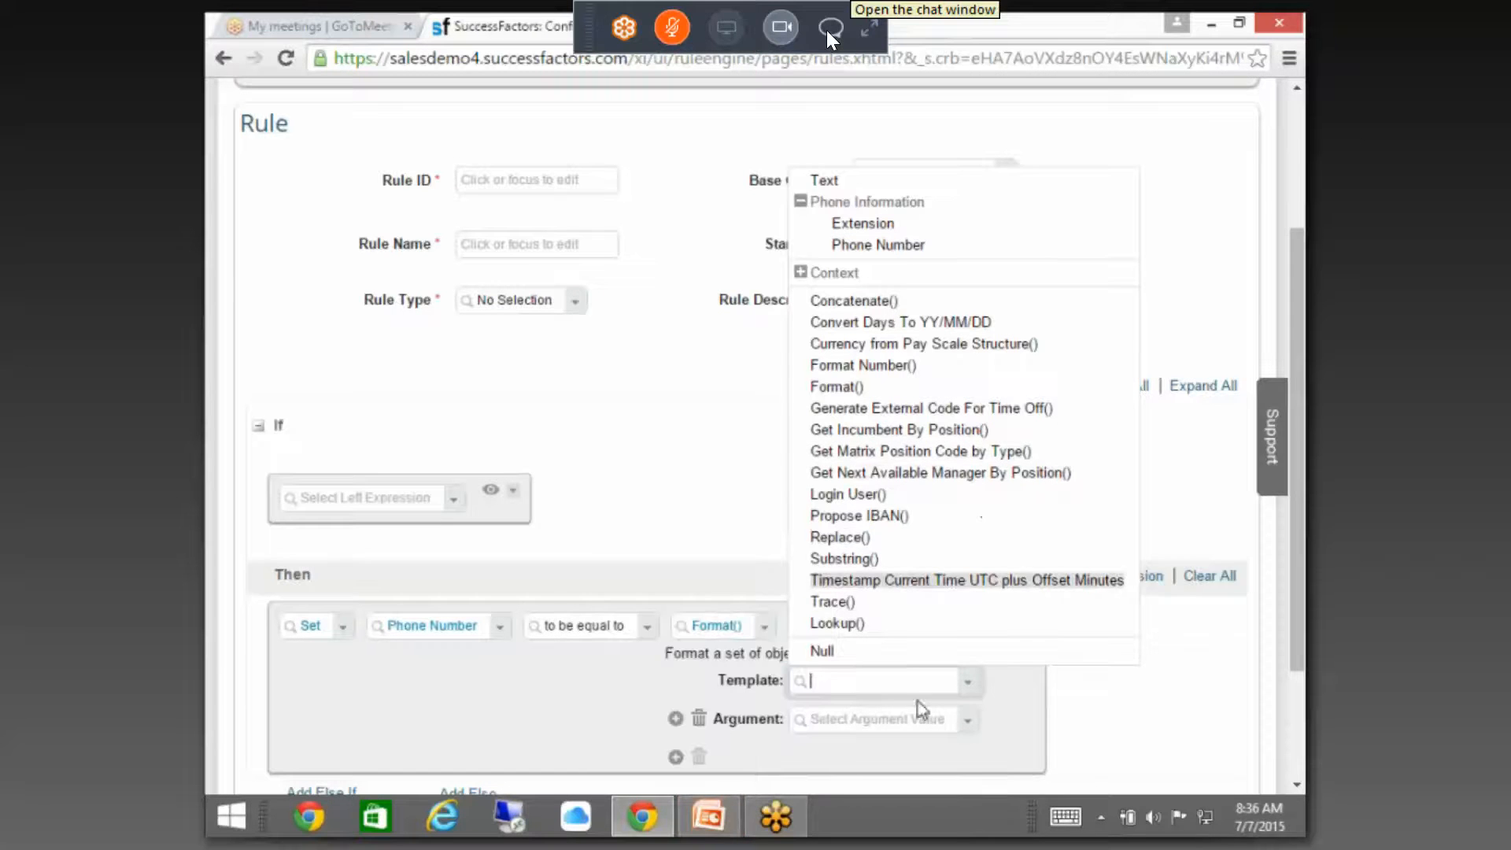
{"action": "left_click", "coordinate": [1008, 693]}
{"action": "left_click", "coordinate": [967, 682]}
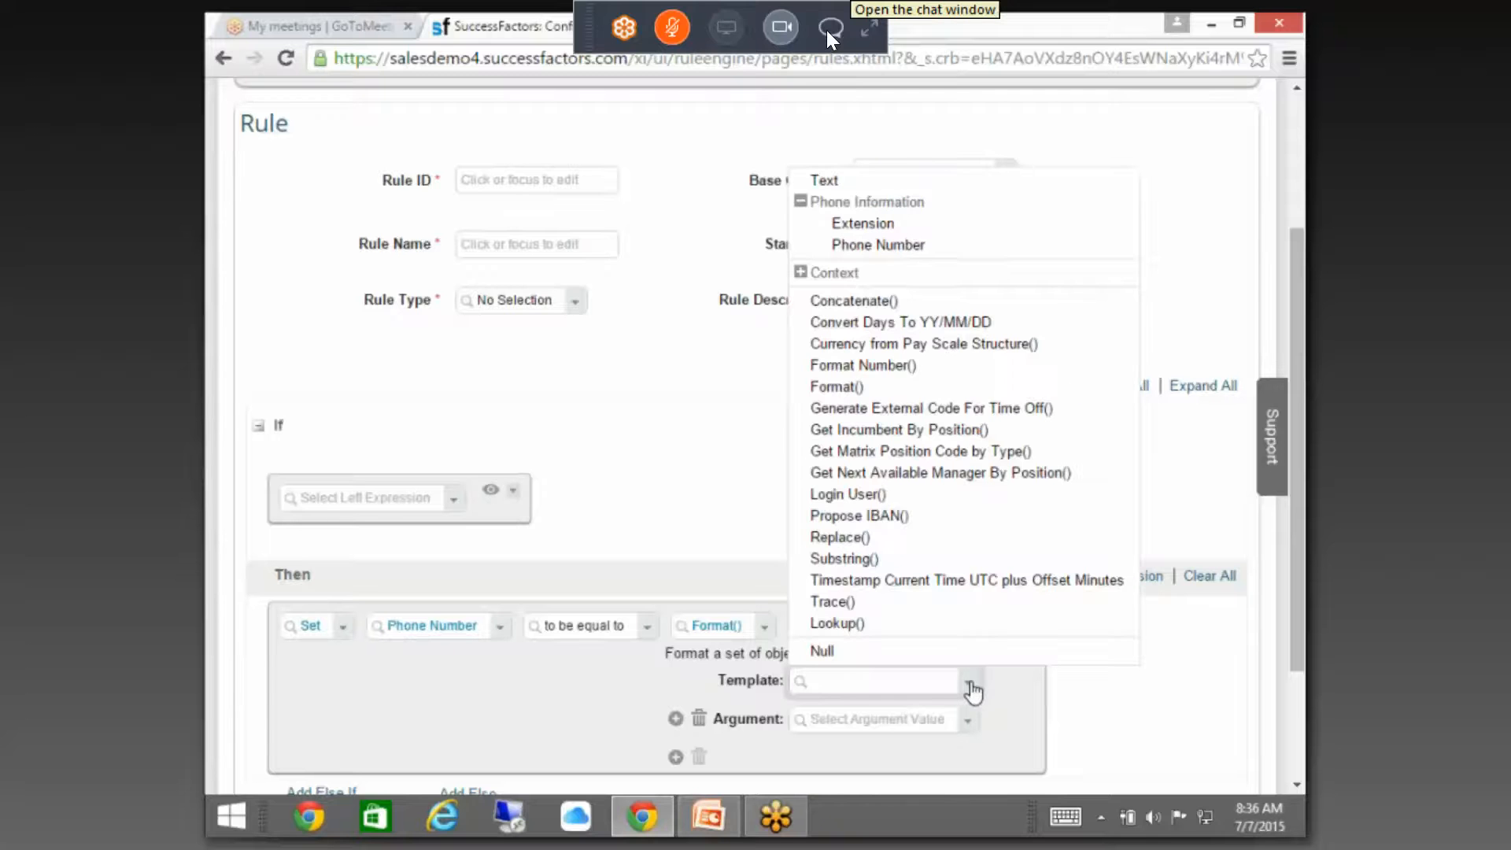
{"action": "left_click", "coordinate": [824, 181]}
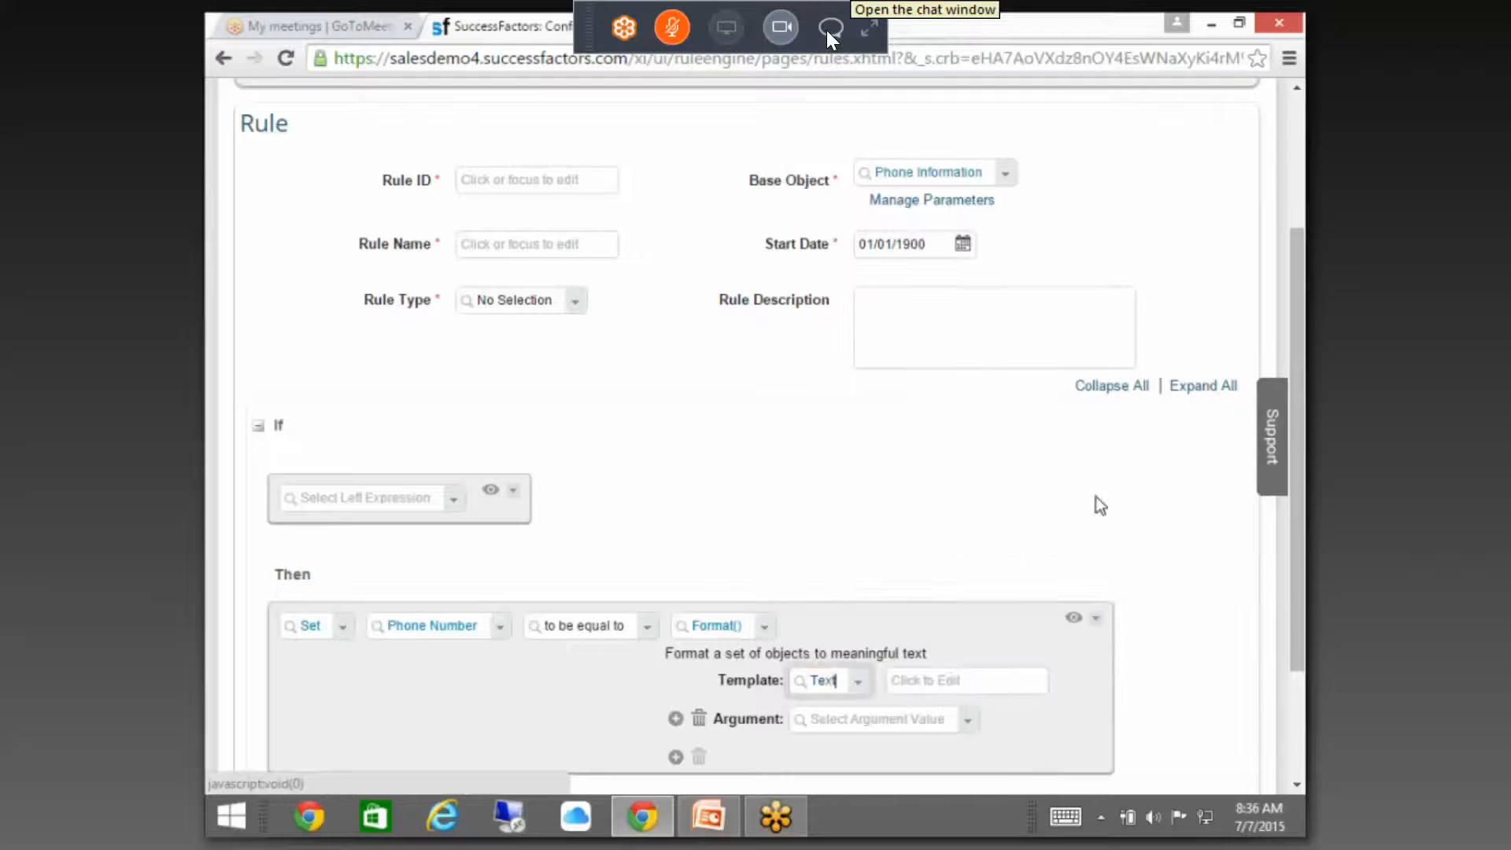
{"action": "left_click", "coordinate": [951, 682]}
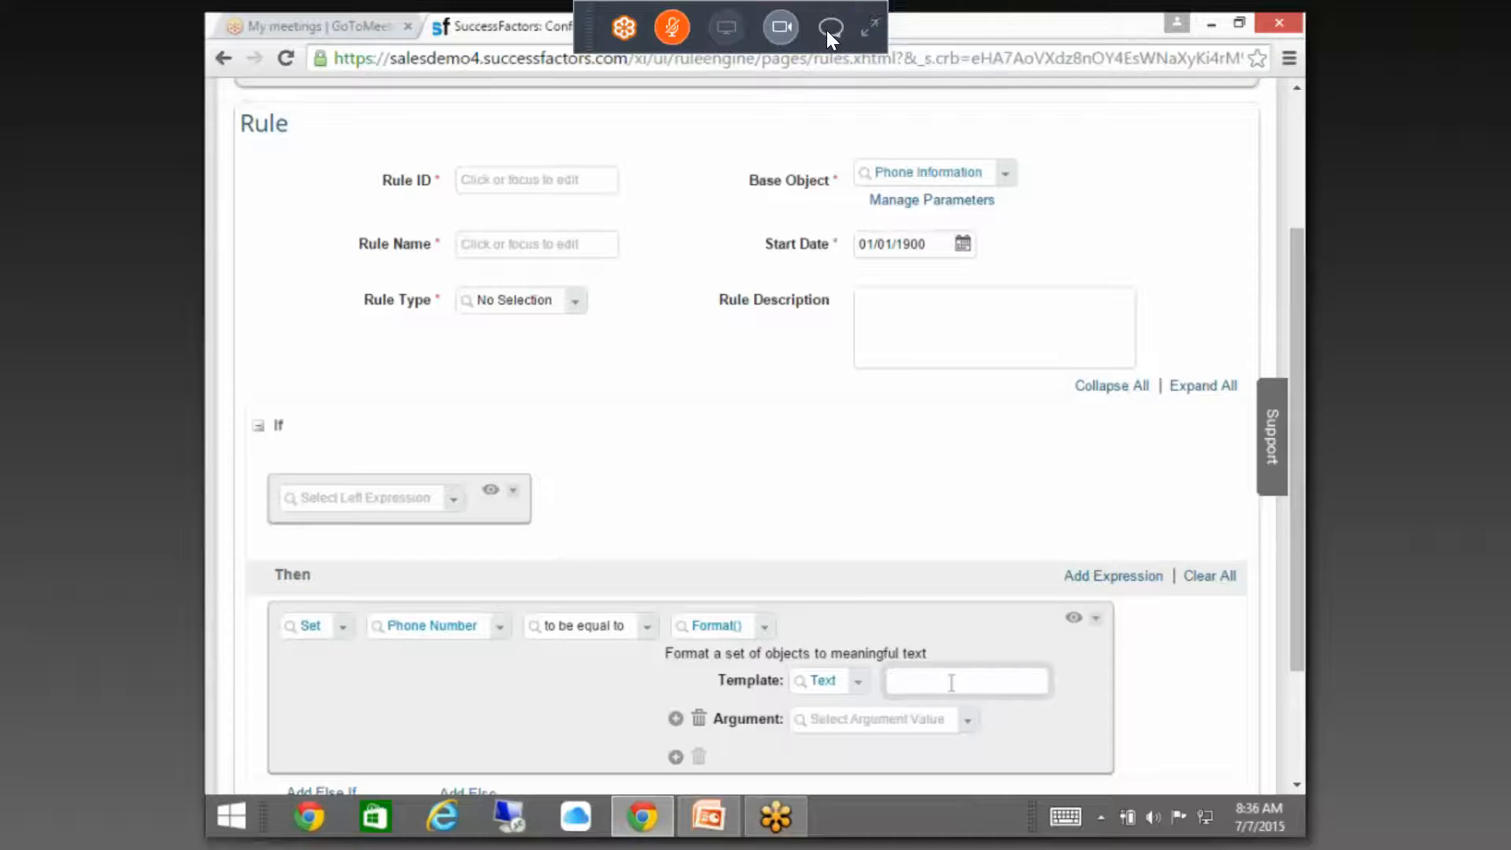
{"action": "type", "text": "%d"}
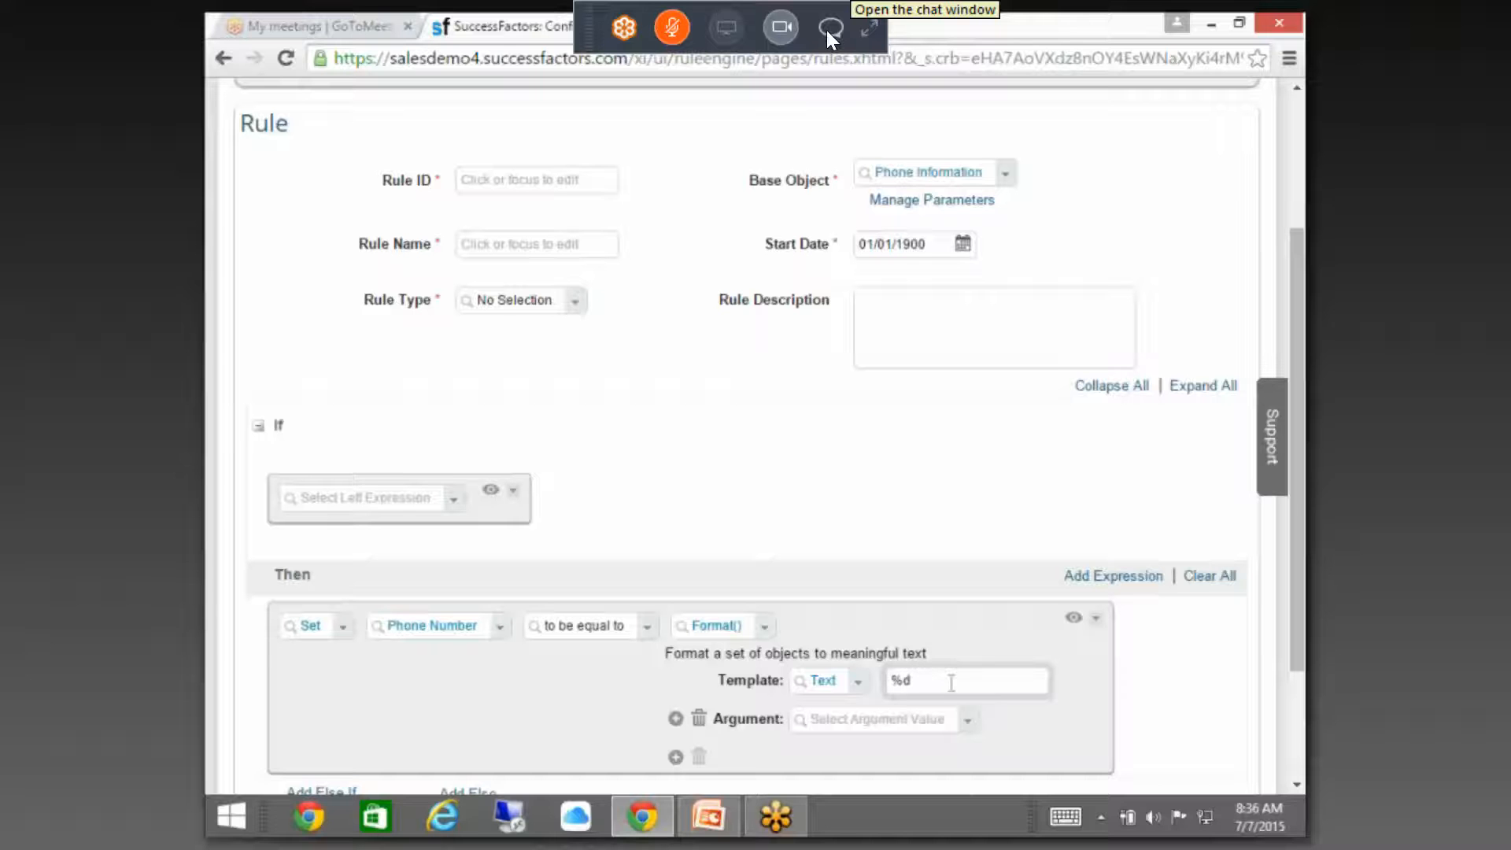
{"action": "type", "text": "%d"}
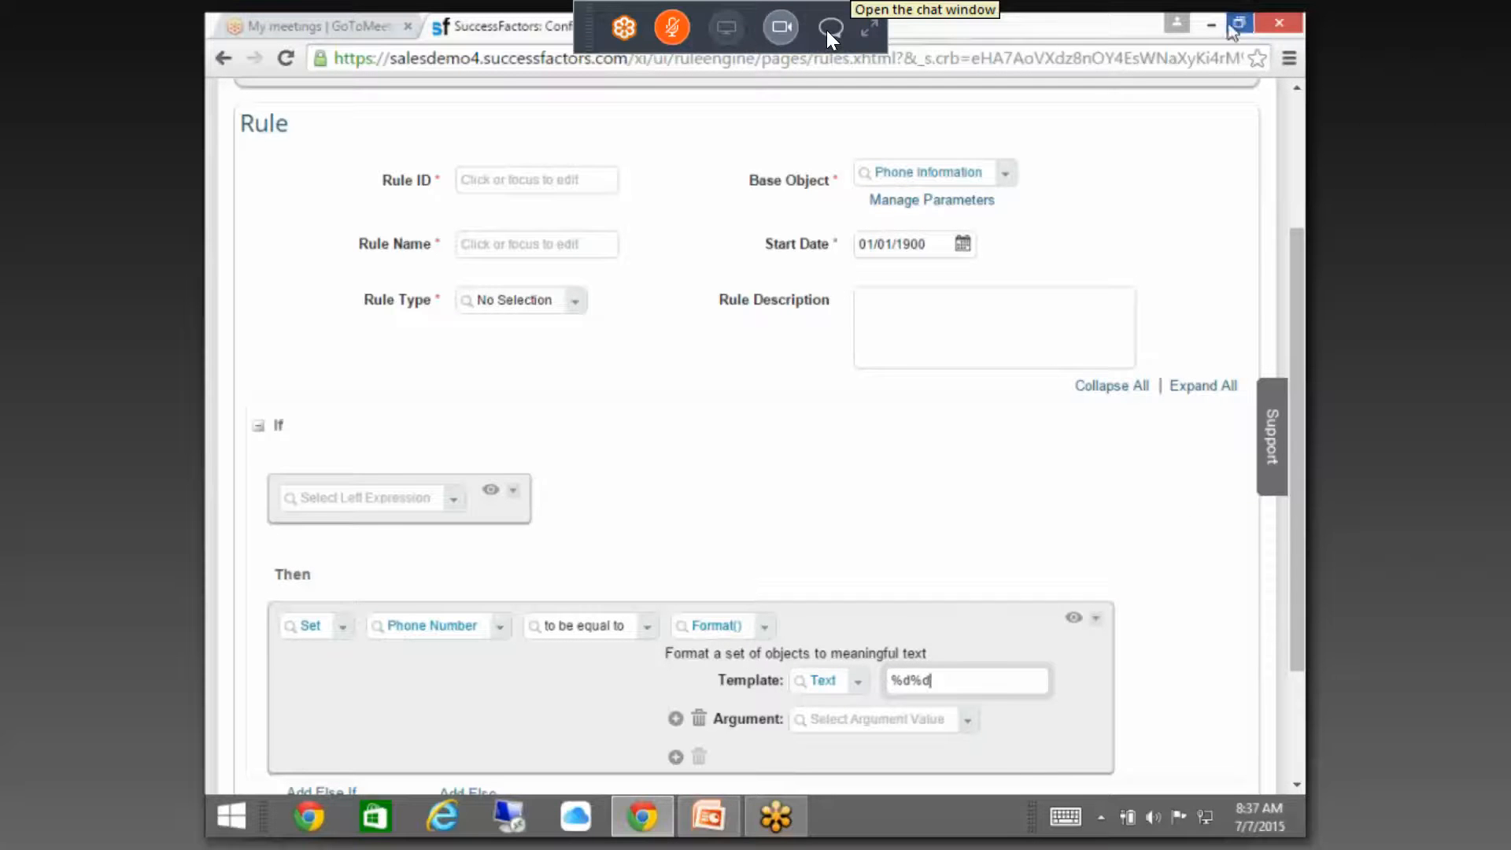
- Clear all the Then expressions and cancel the new Phone Information rule without saving
{"action": "mouse_move", "coordinate": [1251, 79]}
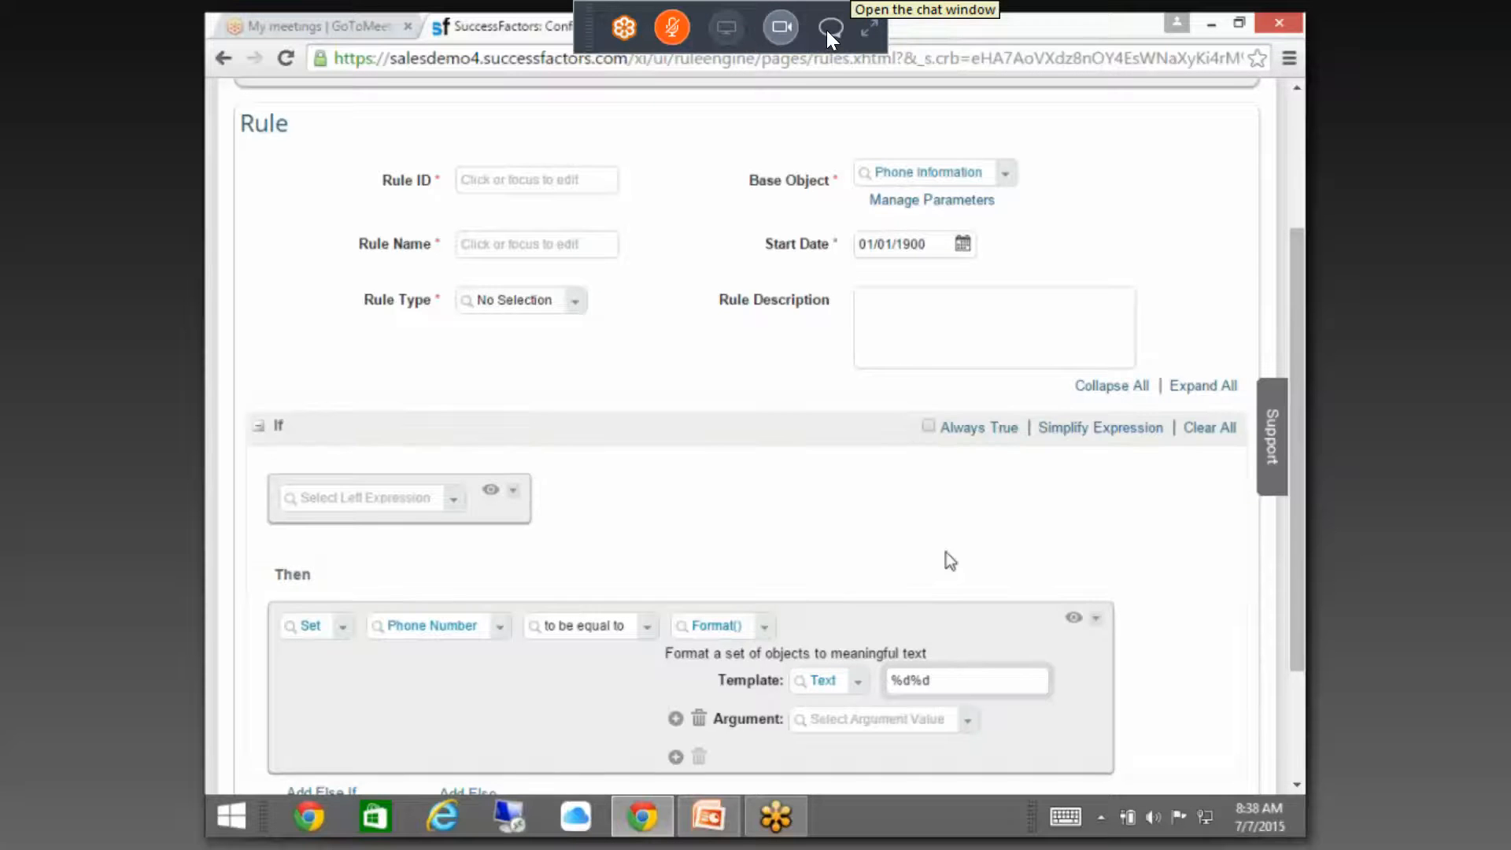
{"action": "scroll", "coordinate": [945, 551], "scroll_direction": "down", "scroll_amount": 2}
{"action": "scroll", "coordinate": [1192, 611], "scroll_direction": "up", "scroll_amount": 1}
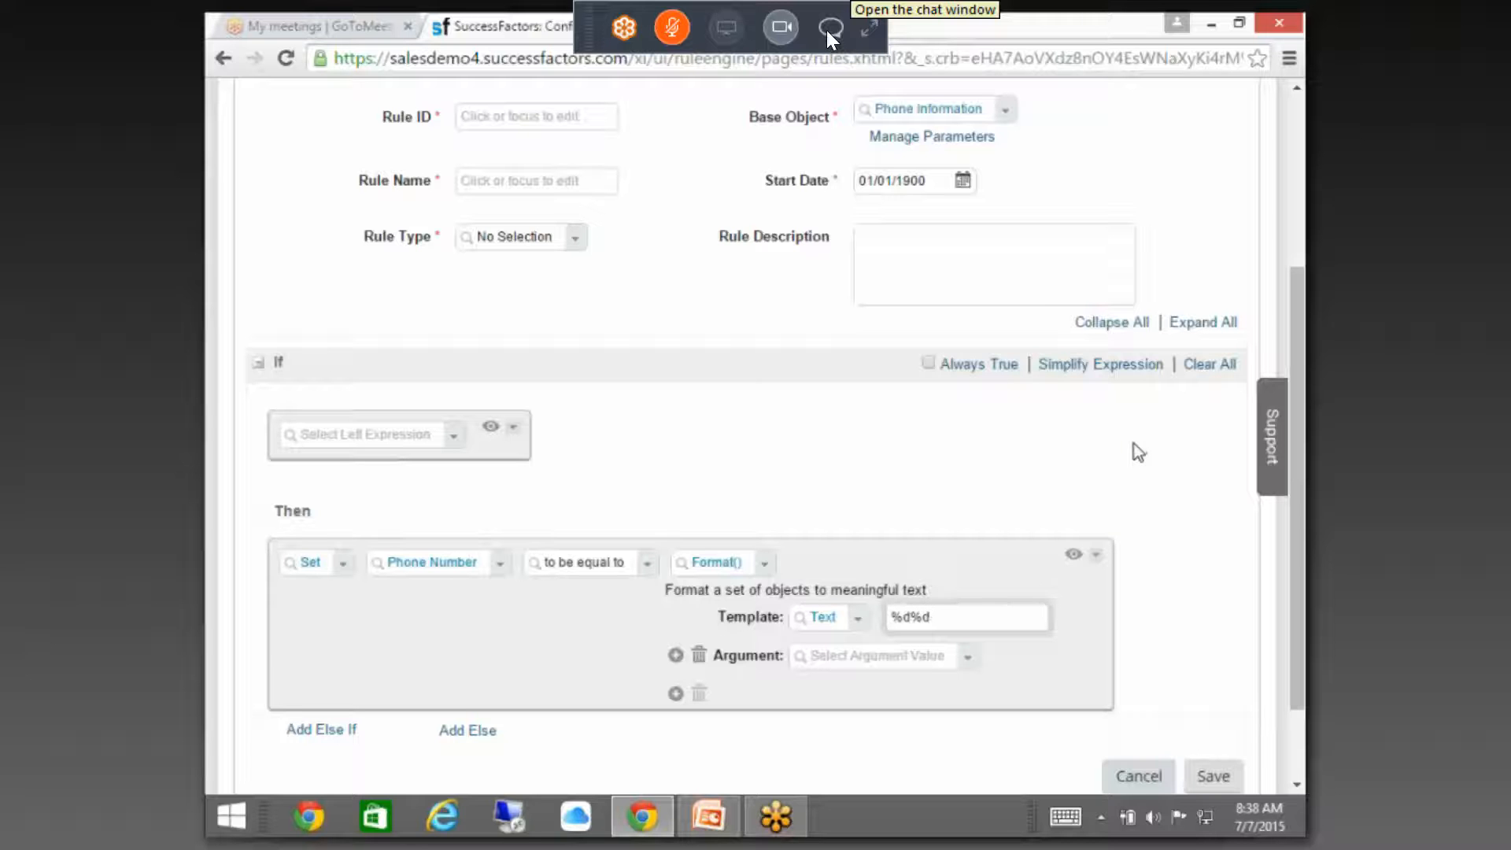
{"action": "scroll", "coordinate": [1094, 445], "scroll_direction": "down", "scroll_amount": 2}
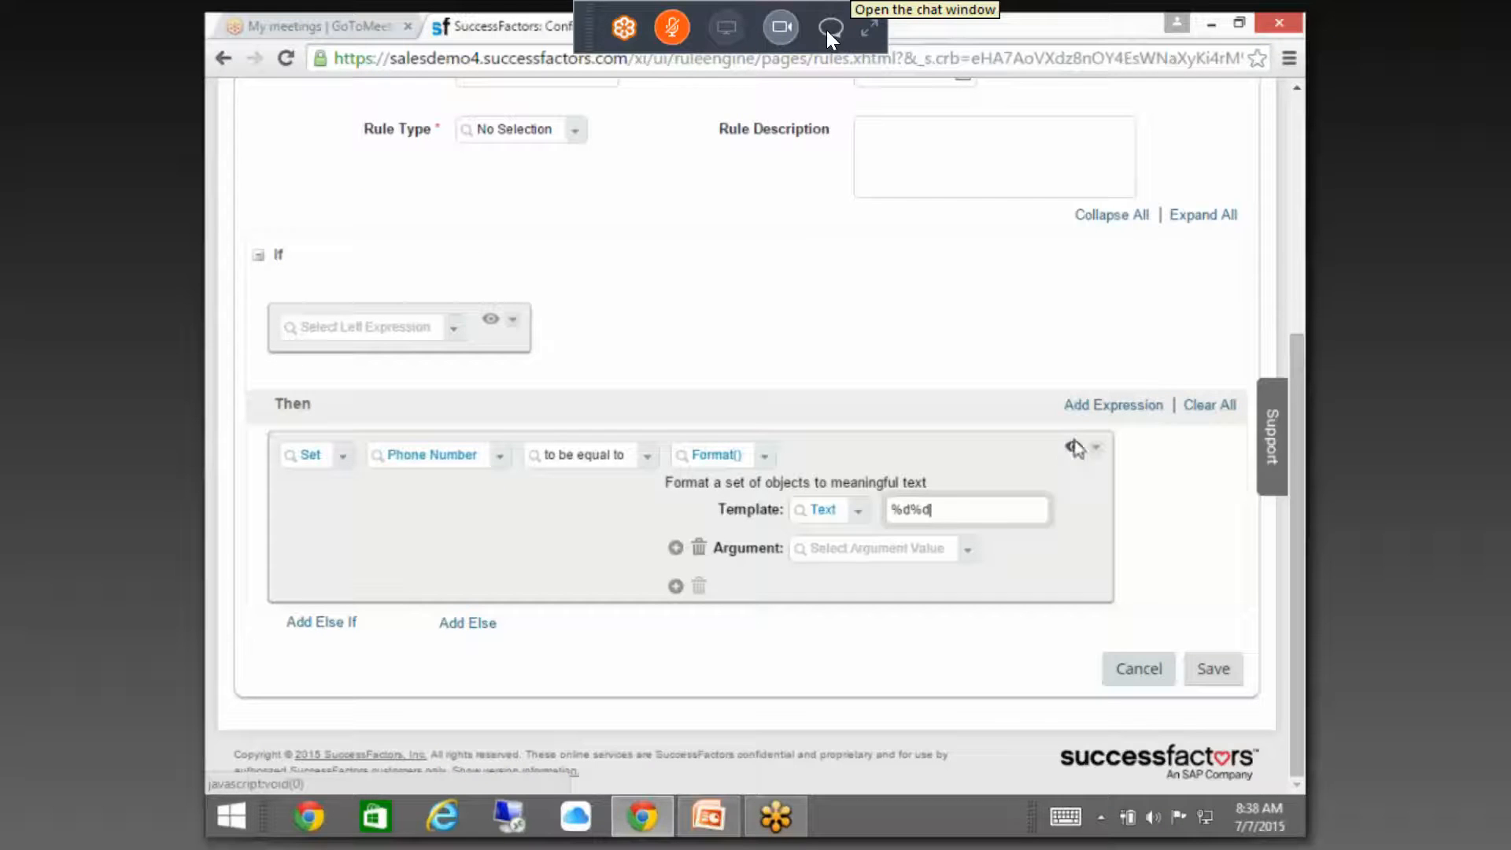
{"action": "left_click", "coordinate": [1190, 405]}
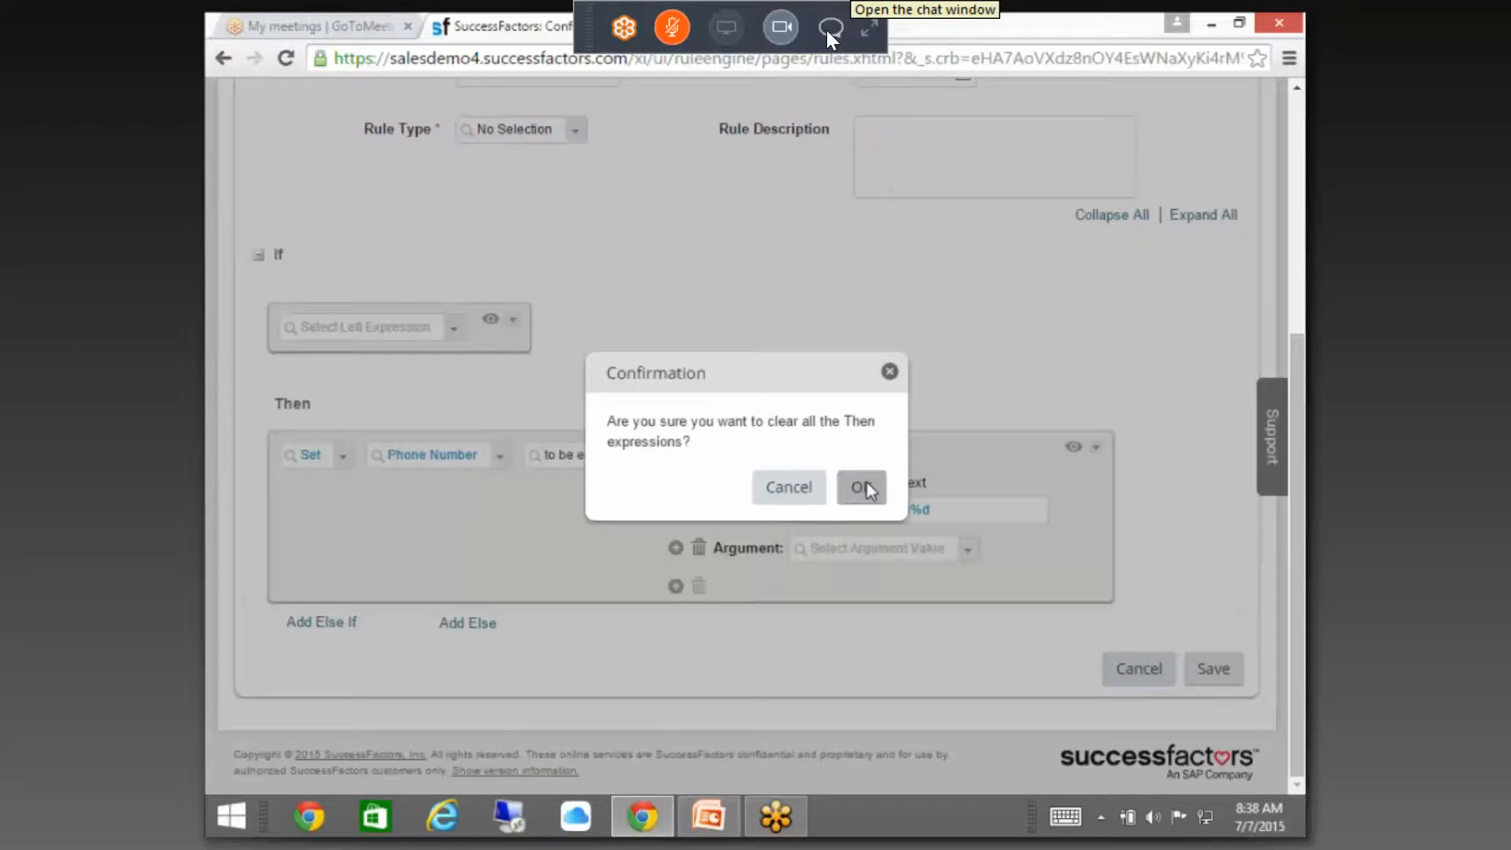
{"action": "left_click", "coordinate": [864, 482]}
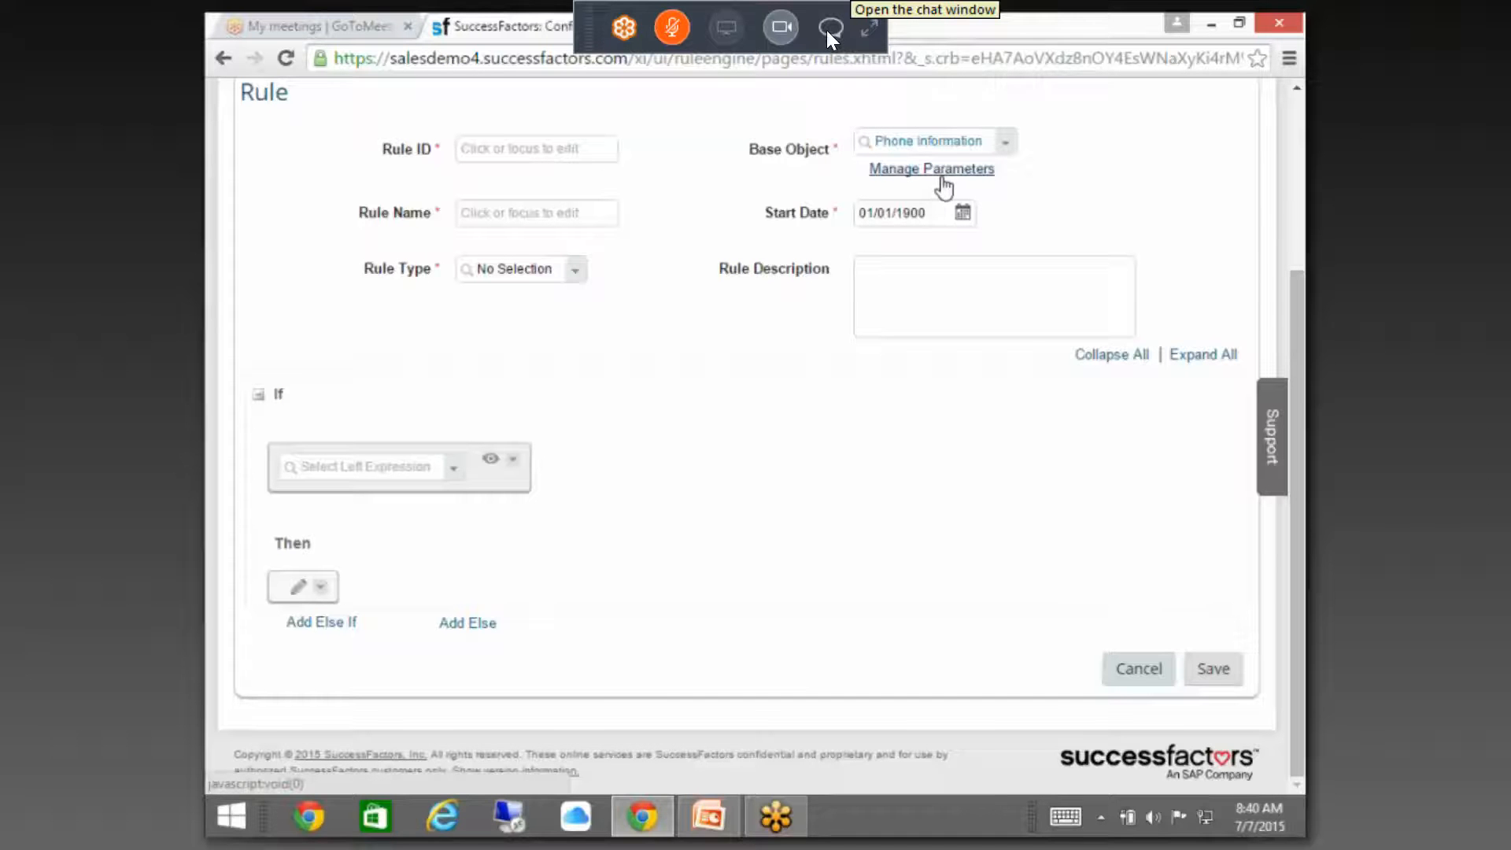
{"action": "left_click", "coordinate": [944, 186]}
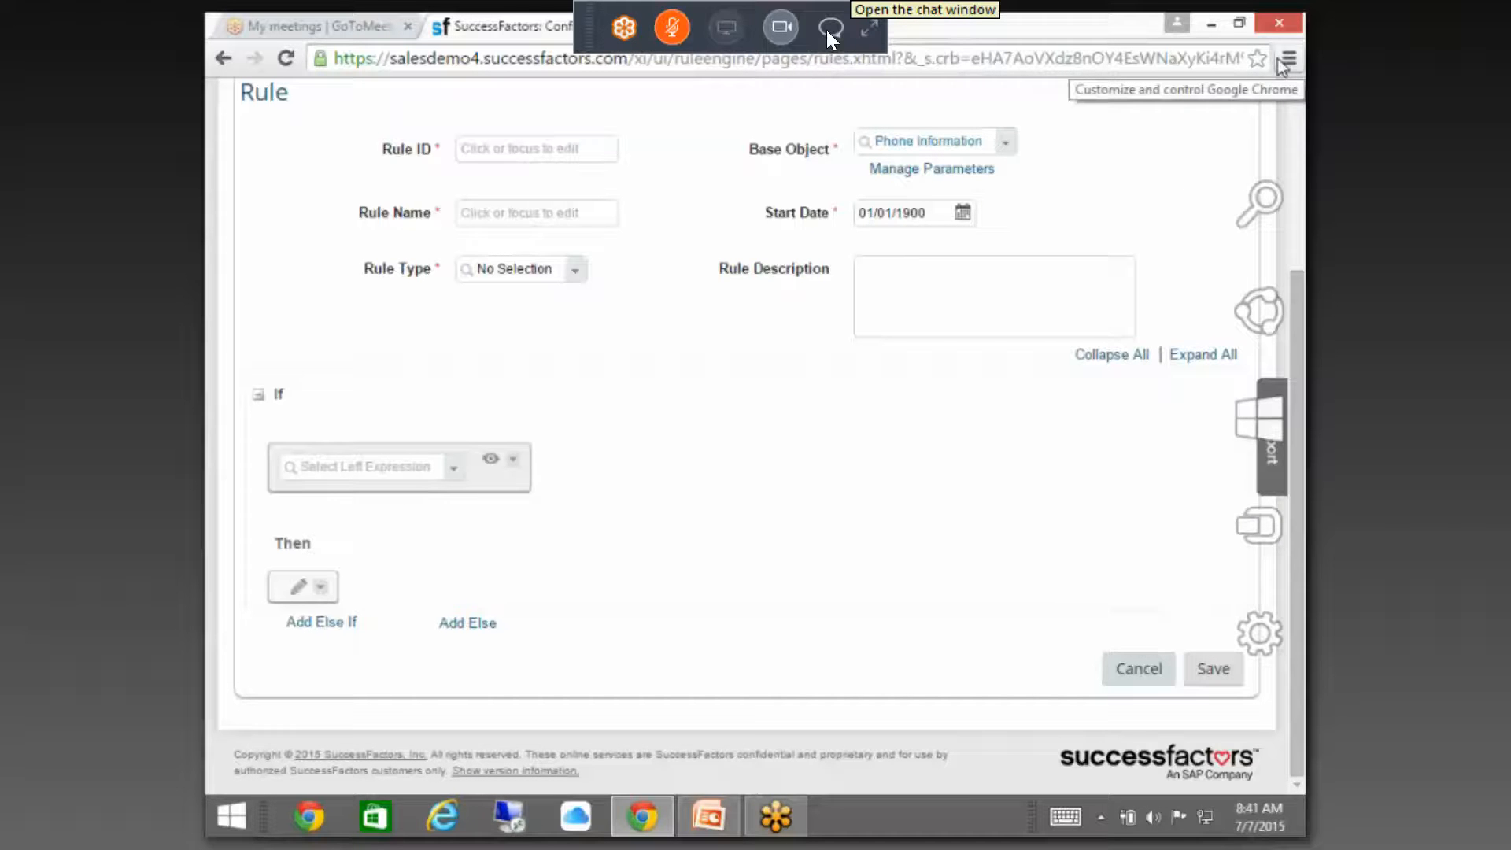
{"action": "left_click", "coordinate": [1152, 673]}
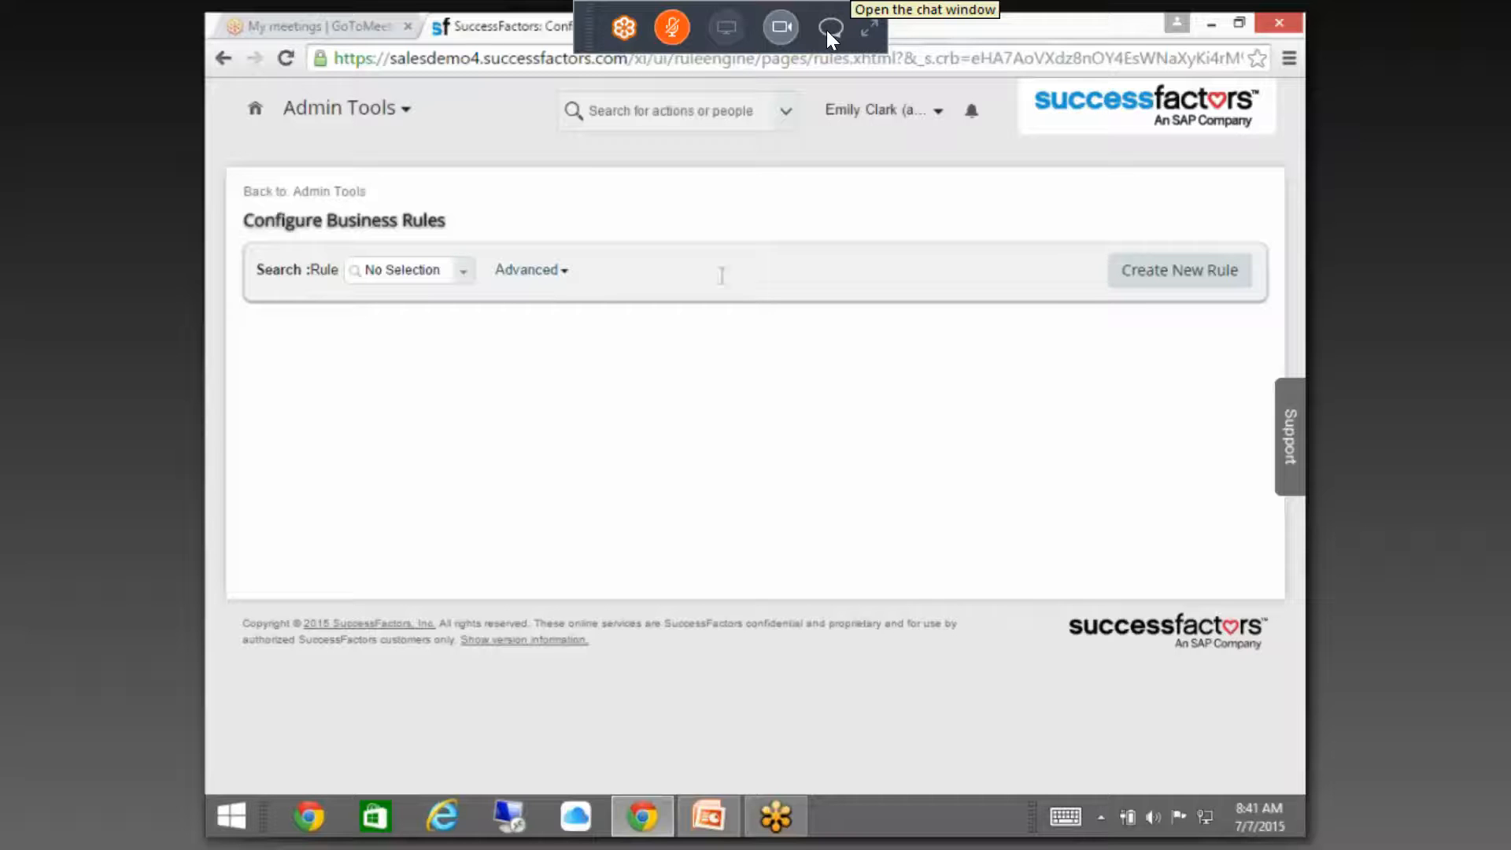
- Return to Admin Tools and look over the available tools and favorites
{"action": "left_click", "coordinate": [324, 193]}
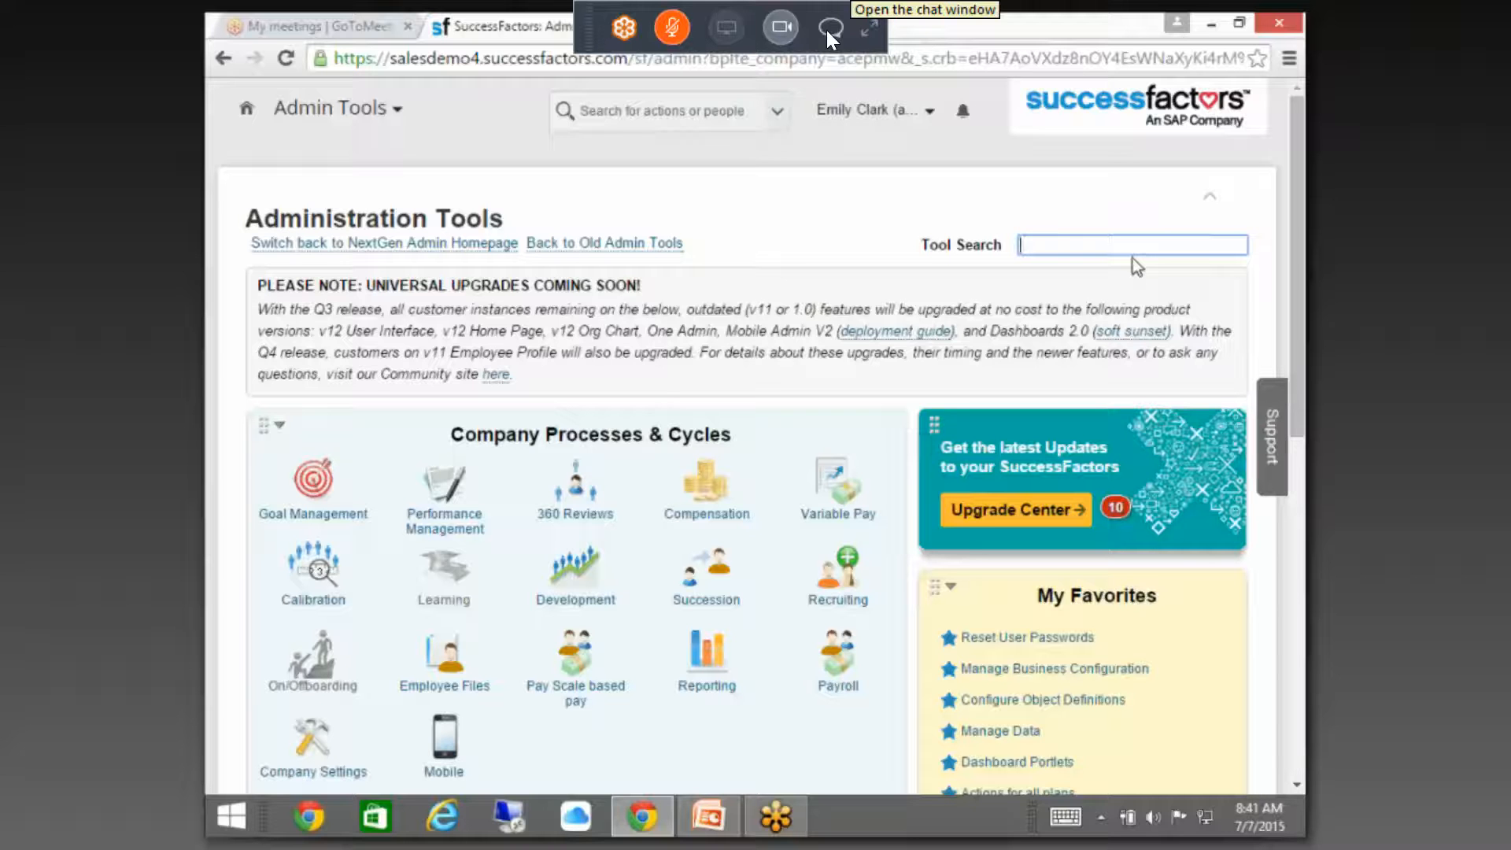
{"action": "scroll", "coordinate": [1145, 280], "scroll_direction": "down", "scroll_amount": 1}
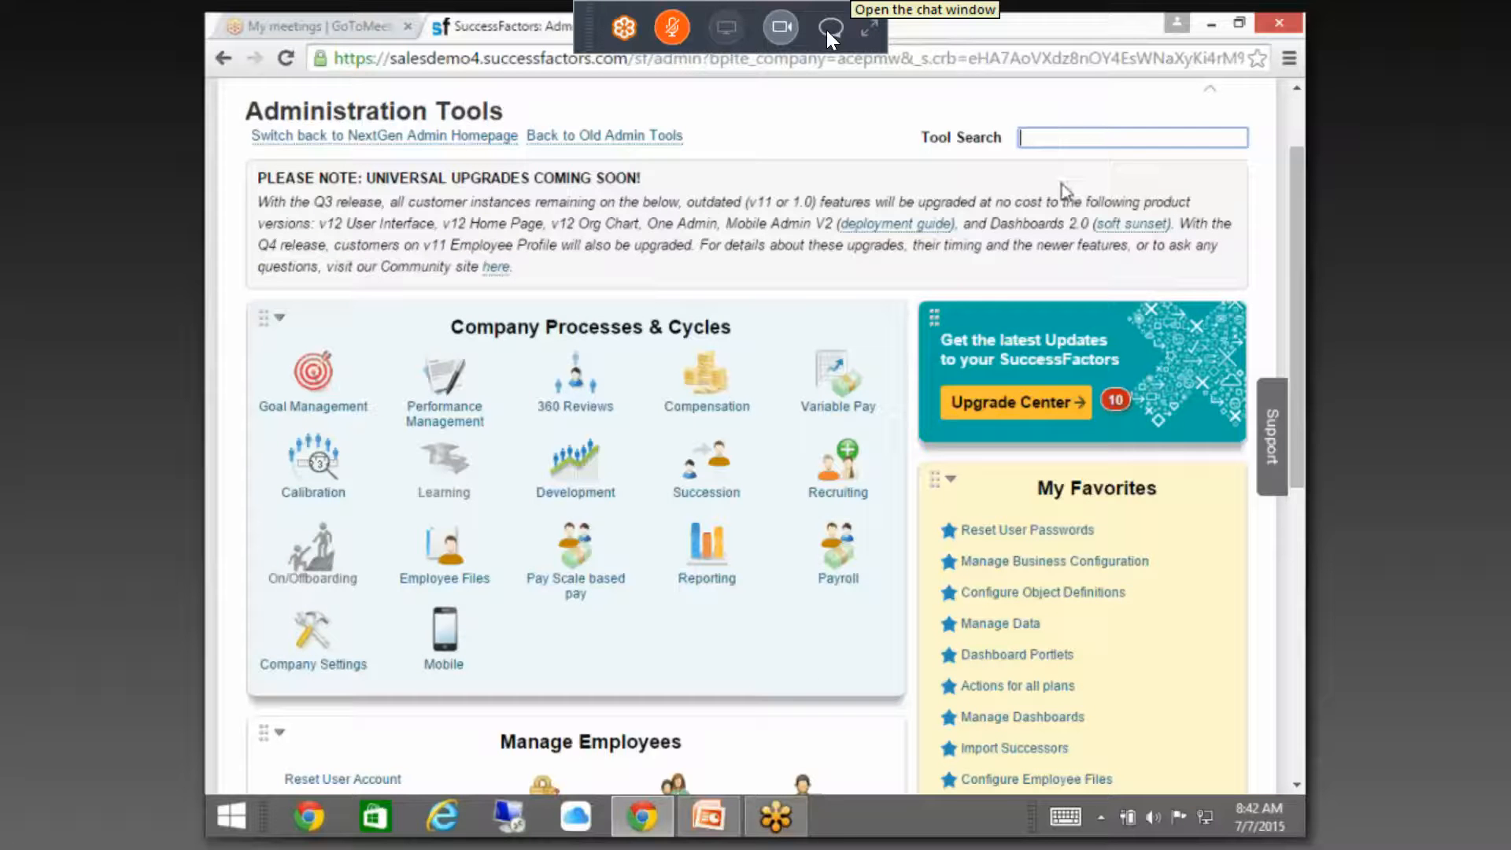
{"action": "scroll", "coordinate": [1066, 195], "scroll_direction": "down", "scroll_amount": 1}
{"action": "scroll", "coordinate": [1064, 195], "scroll_direction": "down", "scroll_amount": 1}
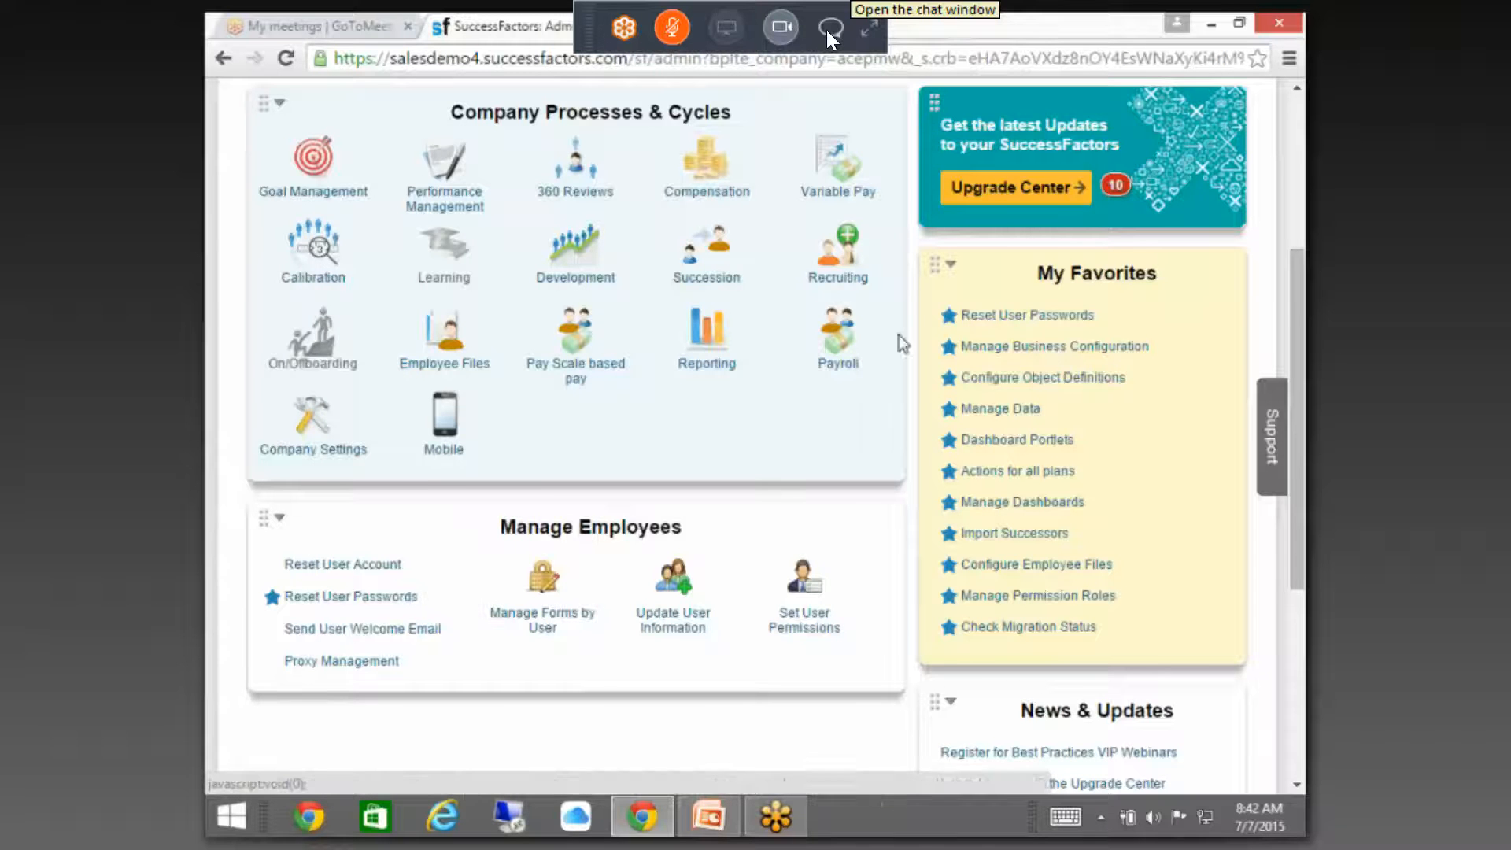
{"action": "scroll", "coordinate": [899, 335], "scroll_direction": "up", "scroll_amount": 3}
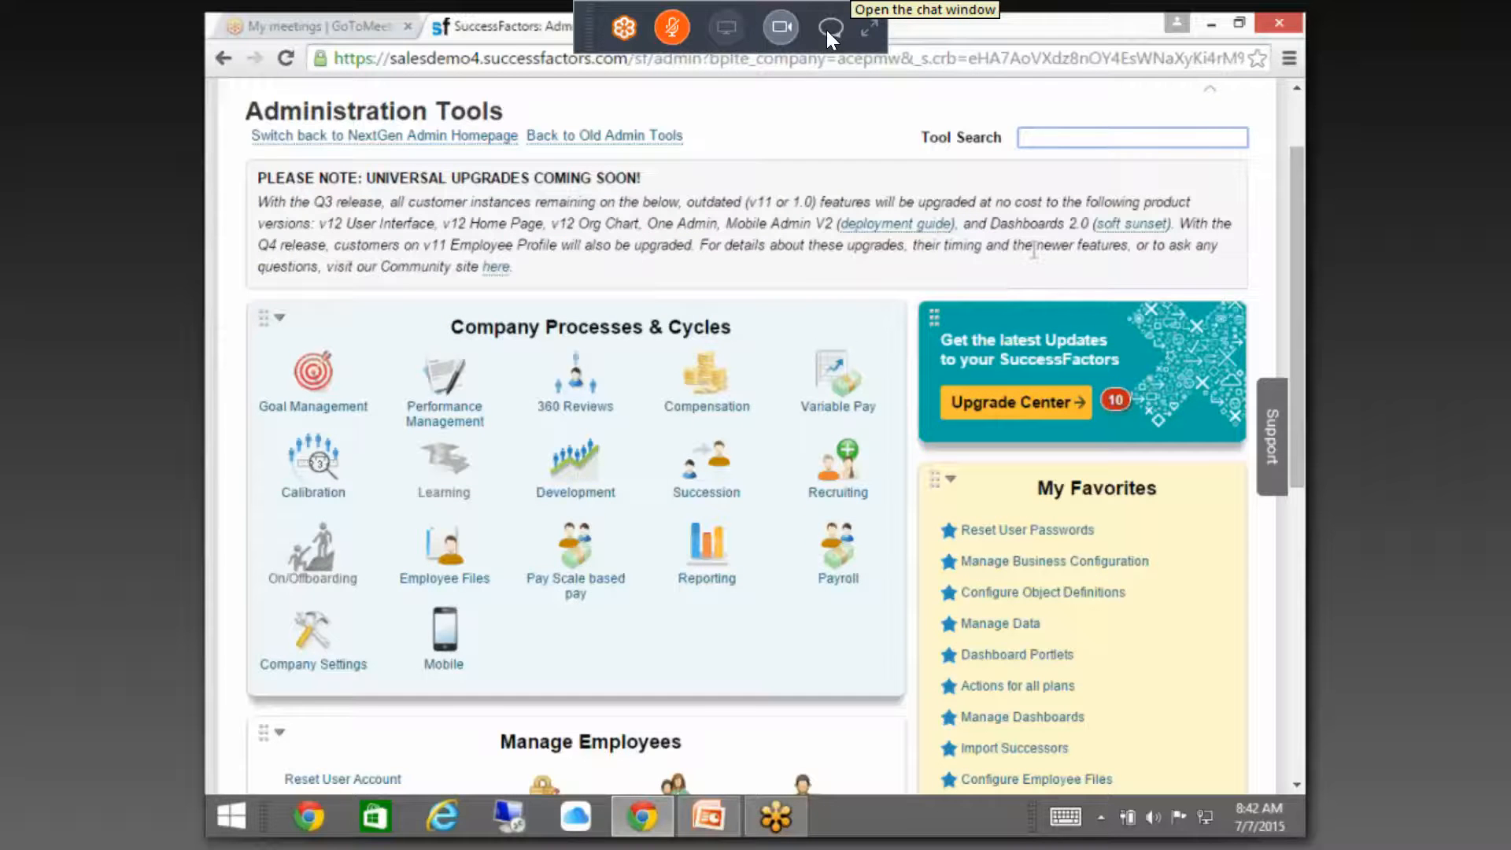
- Search the tools for "configure bu", open Configure Business Rules and start a new blank rule
{"action": "left_click", "coordinate": [1059, 136]}
{"action": "type", "text": "configu===="}
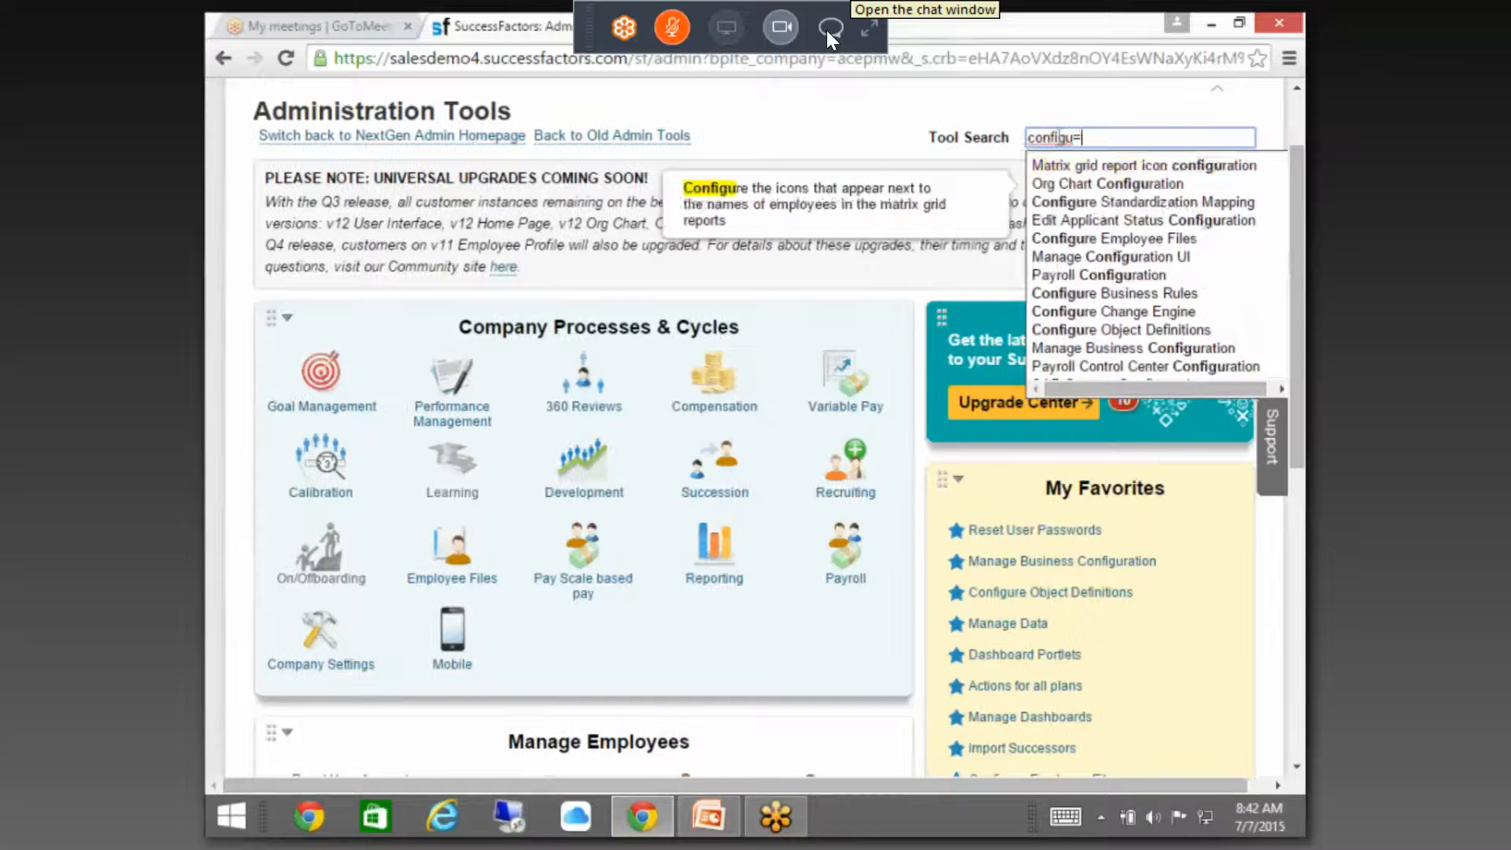
{"action": "key", "text": "BackSpace"}
{"action": "key", "text": "BackSpace"}
{"action": "key", "text": "BackSpace"}
{"action": "key", "text": "BackSpace"}
{"action": "type", "text": "re "}
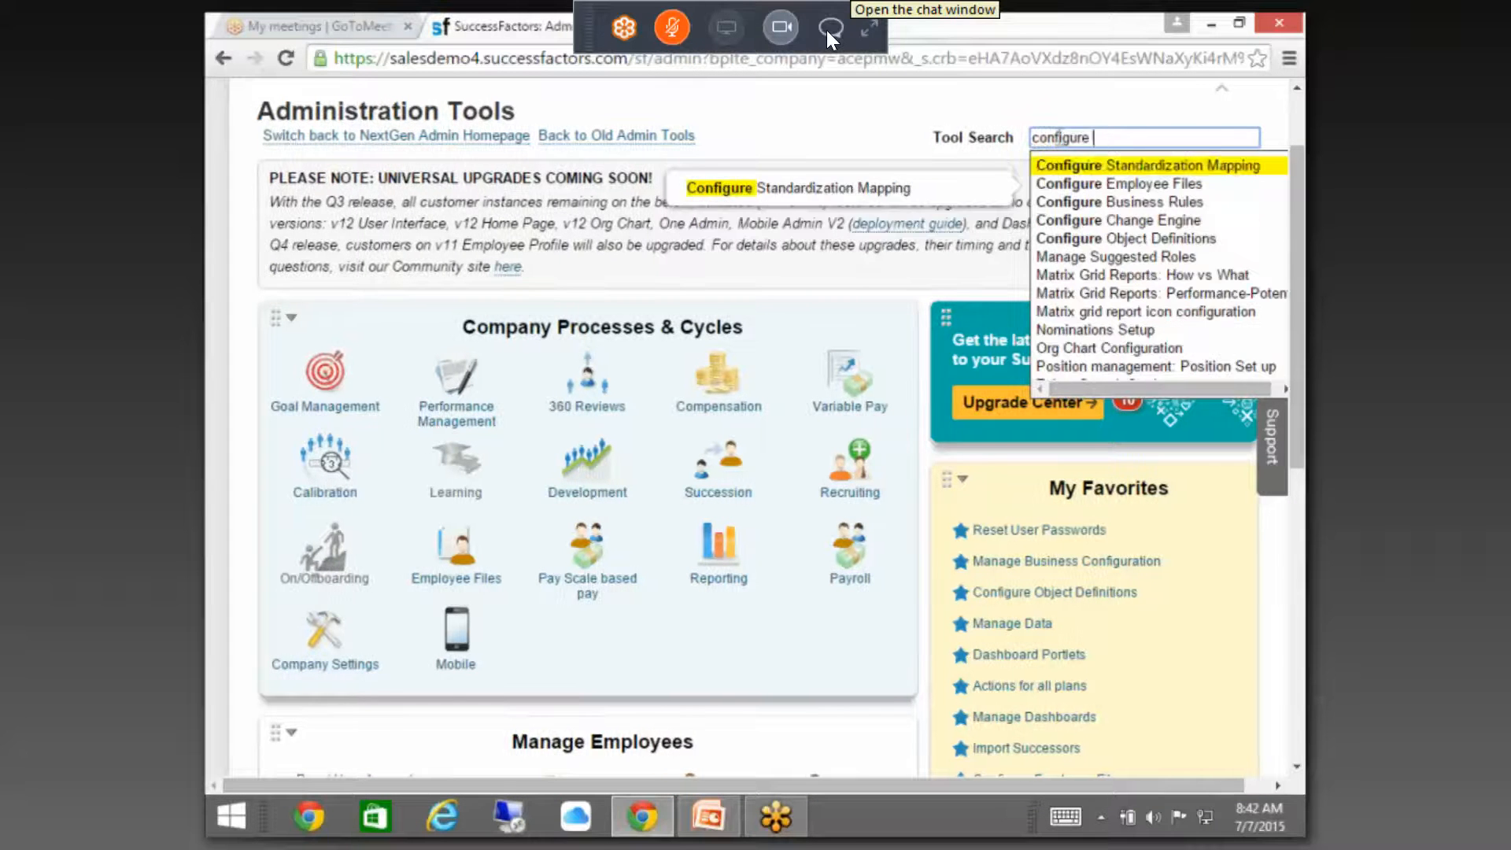
{"action": "type", "text": "bu"}
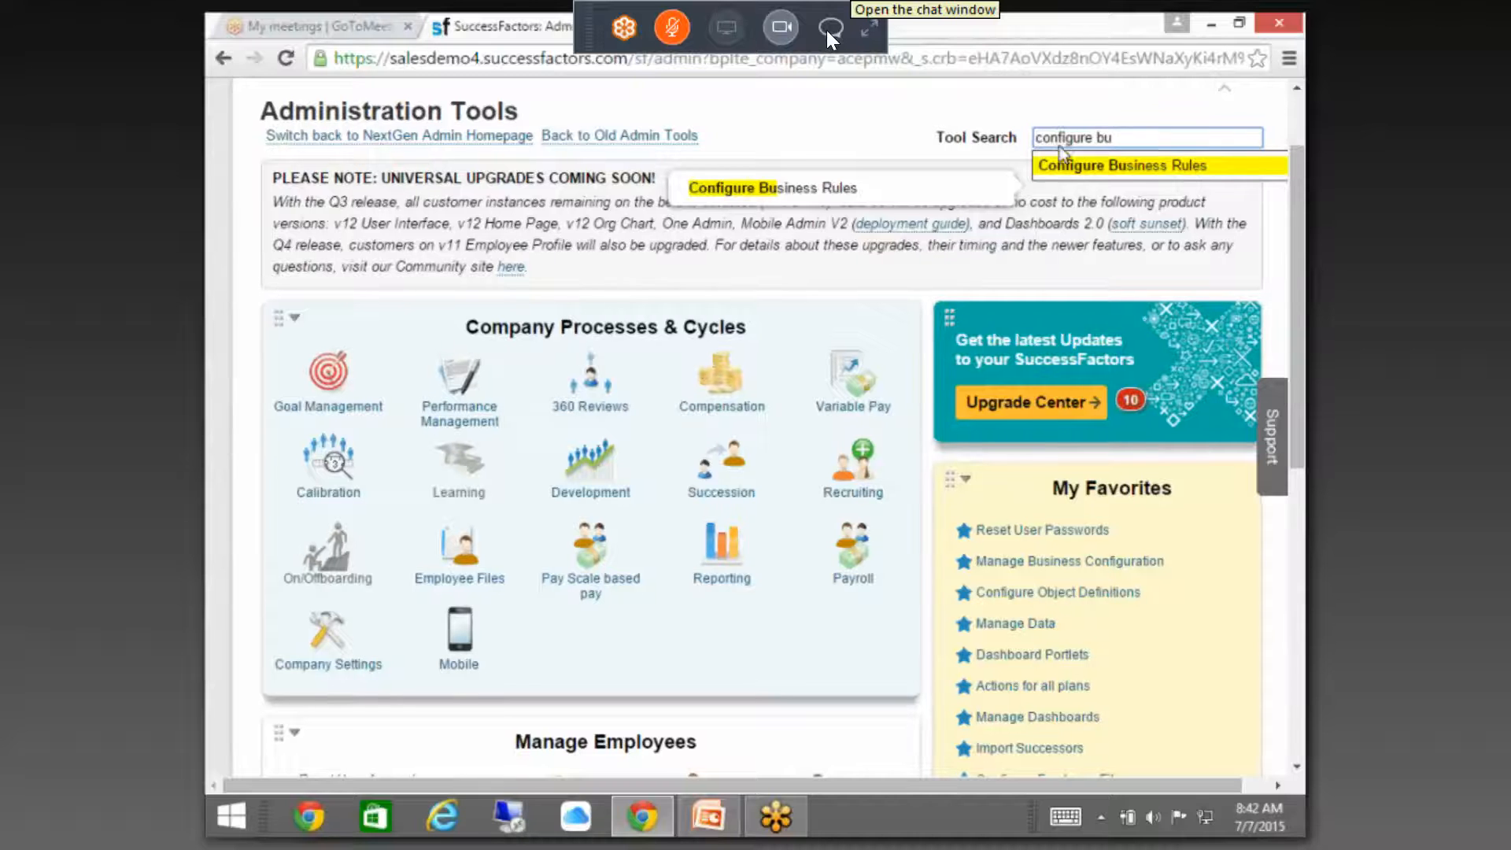
{"action": "left_click", "coordinate": [1135, 167]}
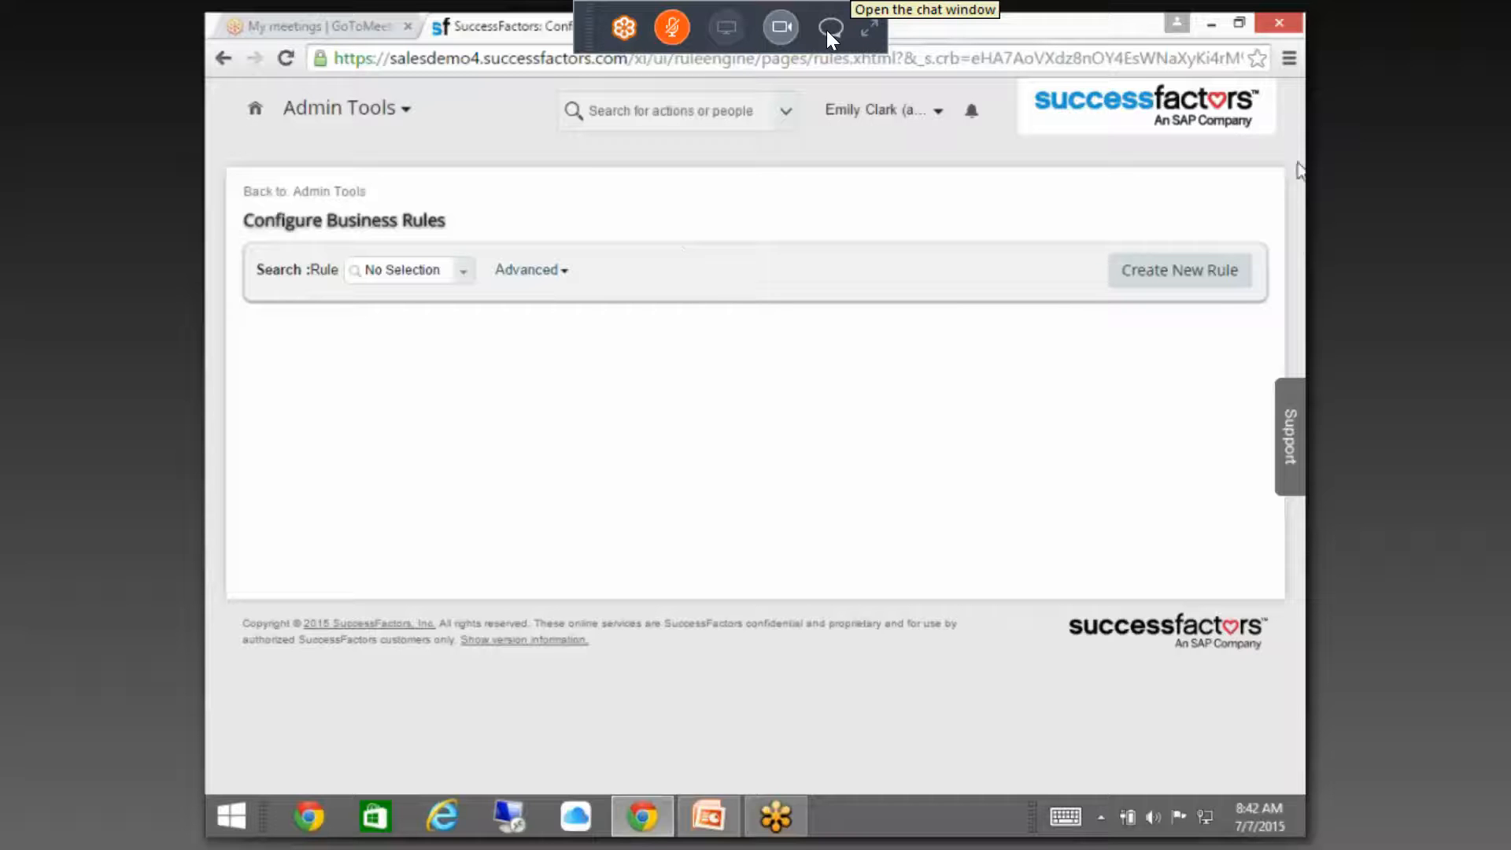
{"action": "left_click", "coordinate": [1175, 267]}
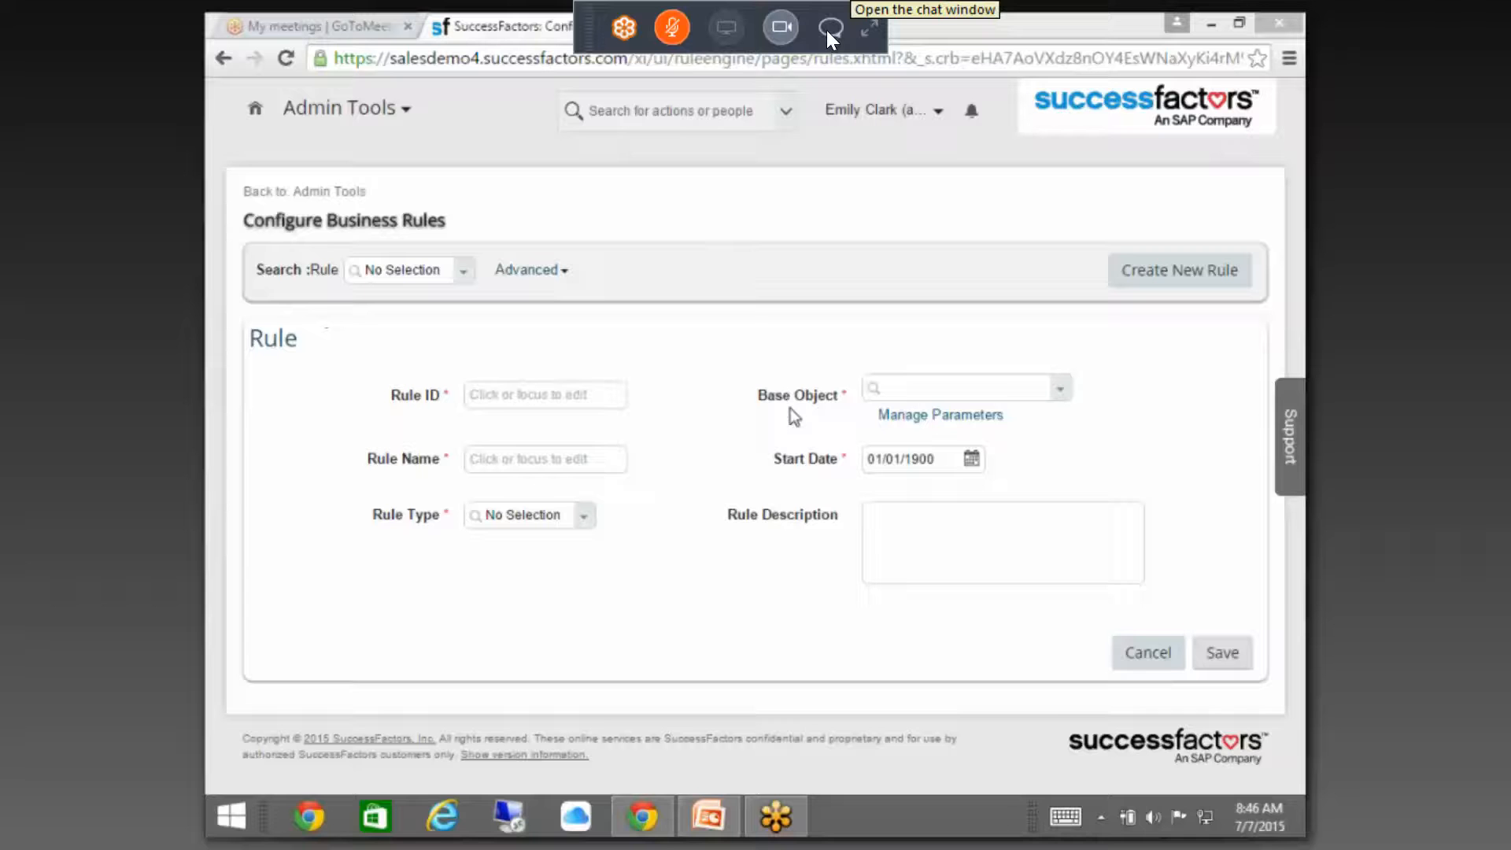
{"action": "left_click", "coordinate": [1156, 652]}
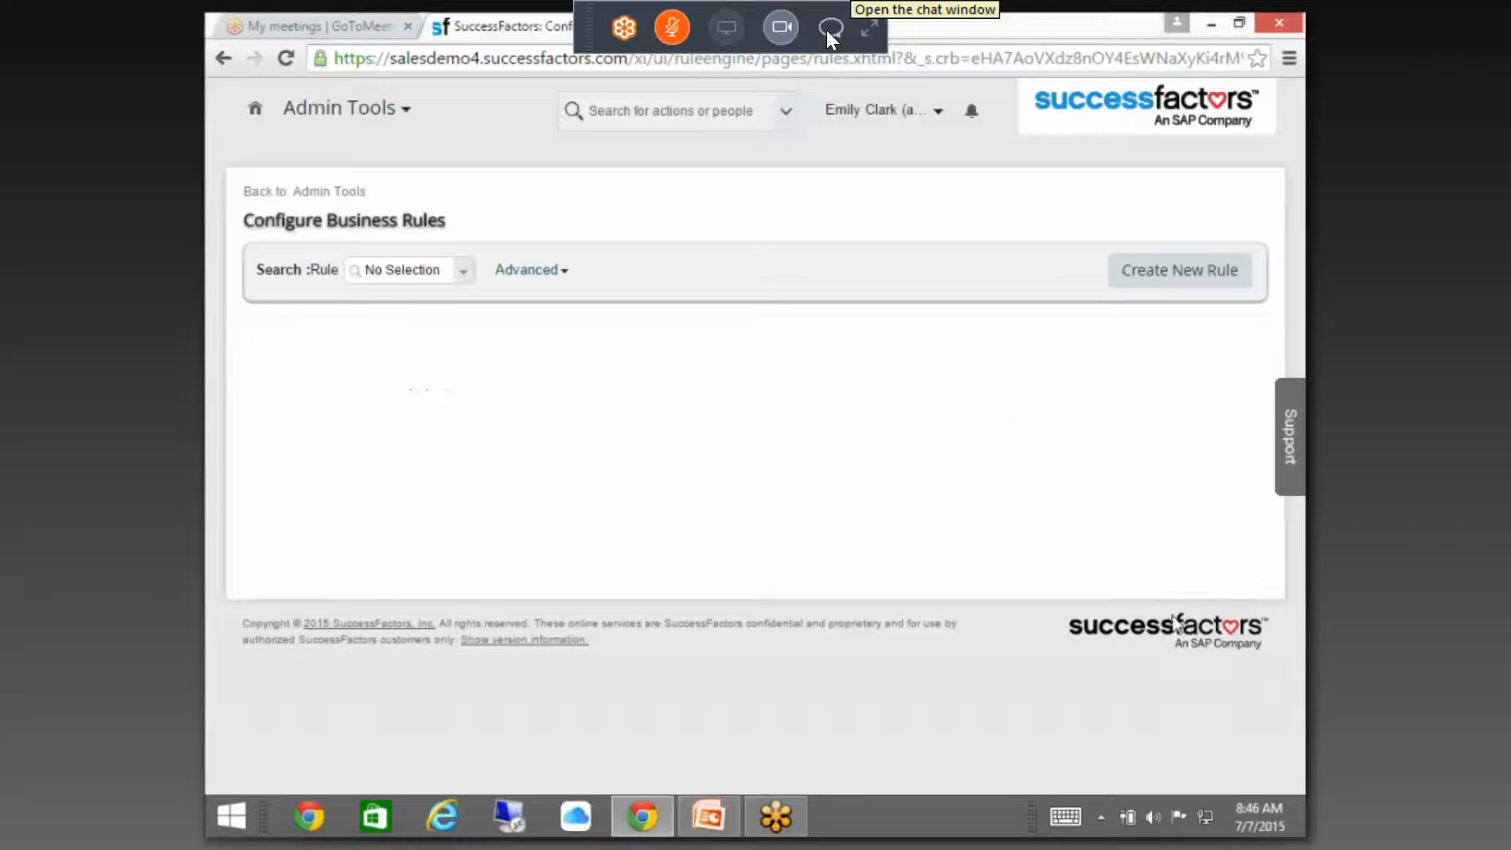
{"action": "left_click", "coordinate": [1152, 270]}
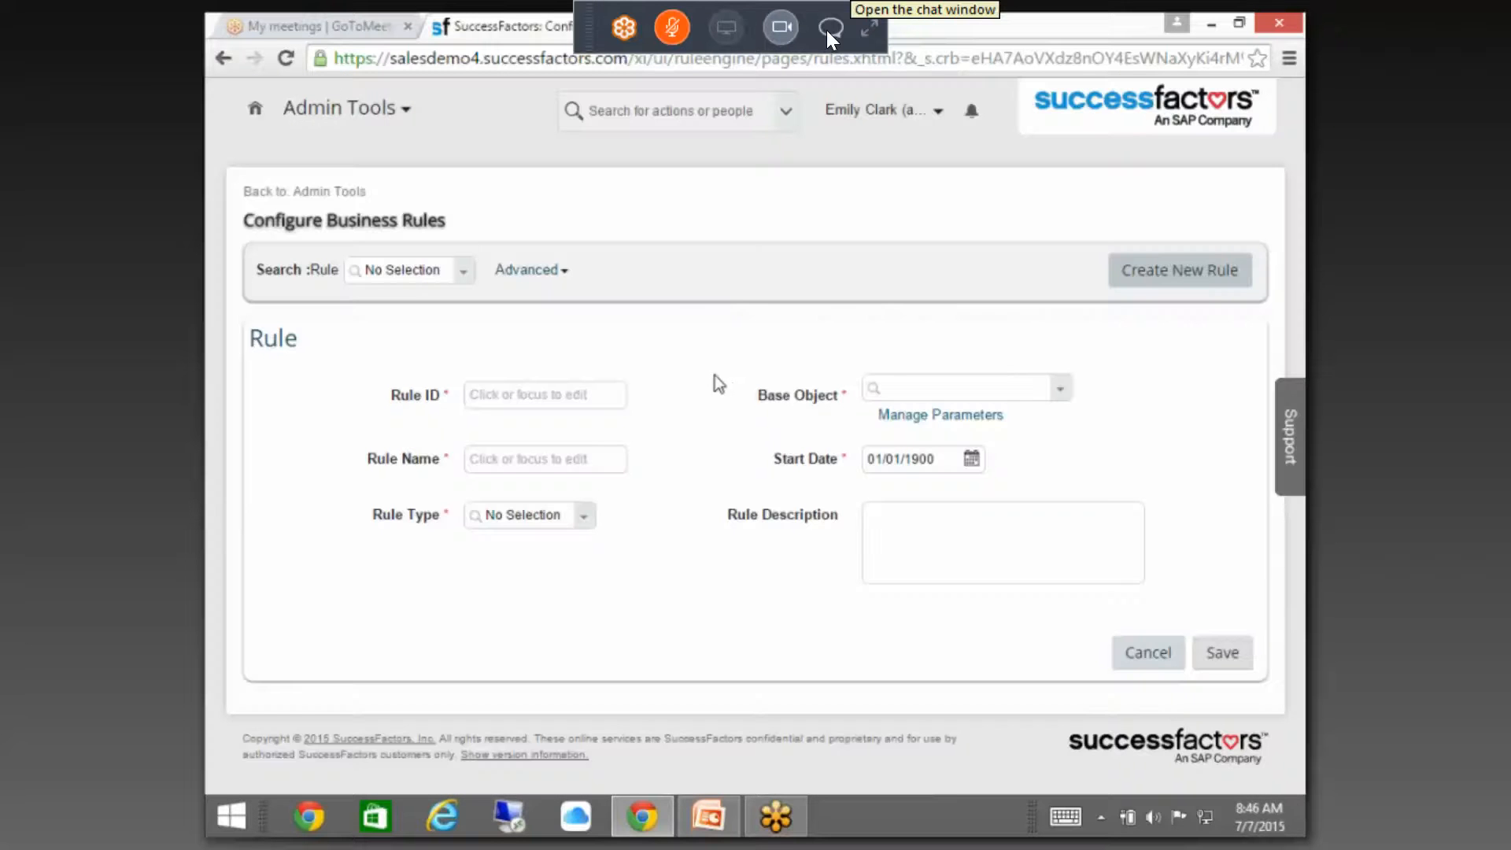
{"action": "left_click", "coordinate": [546, 392]}
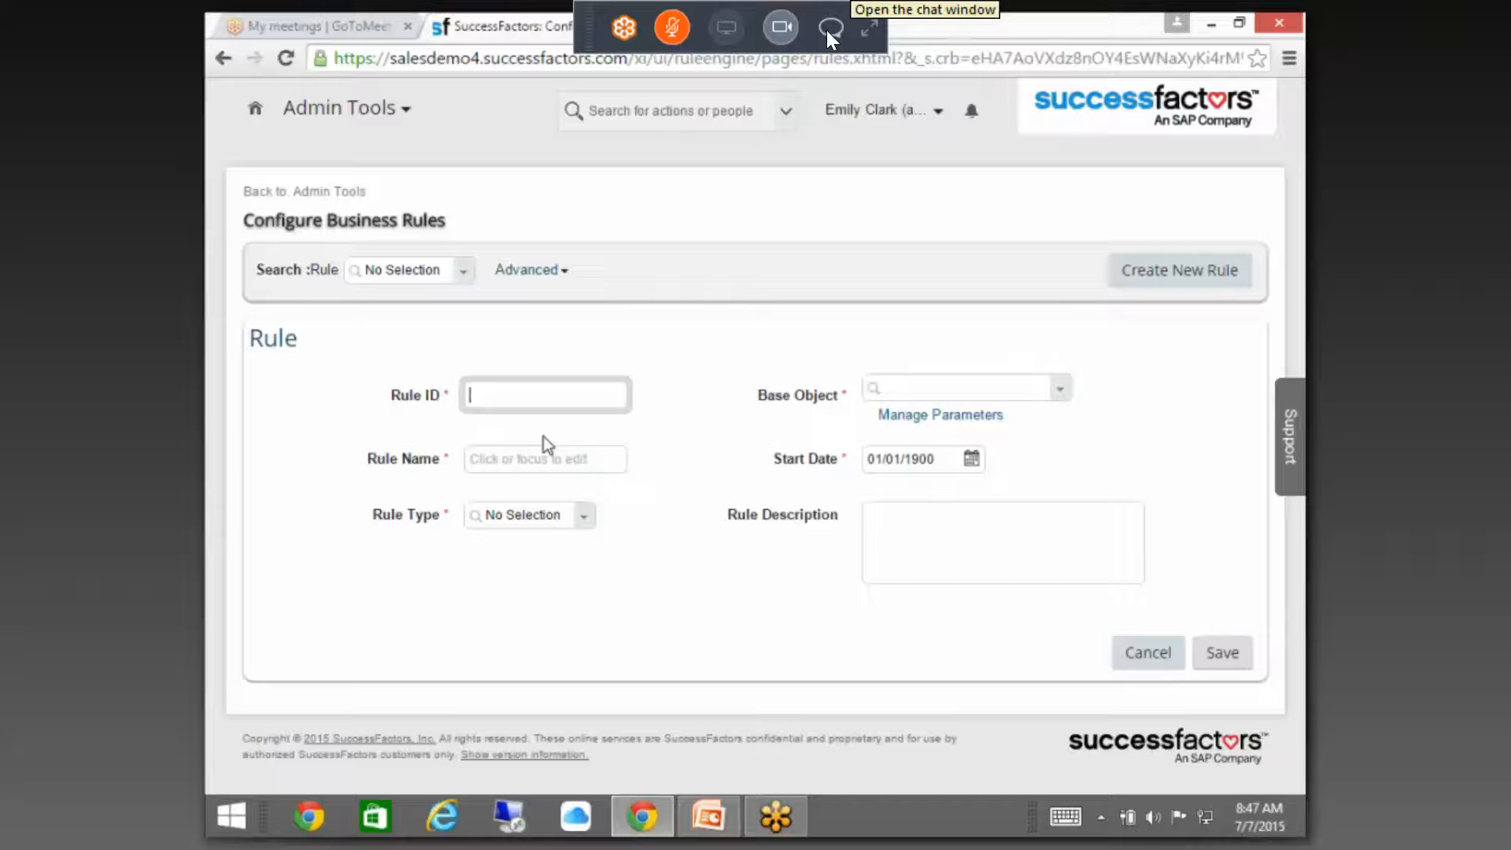
{"action": "left_click", "coordinate": [513, 387]}
{"action": "type", "text": "Ser"}
{"action": "key", "text": "BackSpace"}
{"action": "key", "text": "BackSpace"}
- Return to Admin Tools, search the tools for "manage busi" and open Manage Business Configuration
{"action": "left_click", "coordinate": [344, 198]}
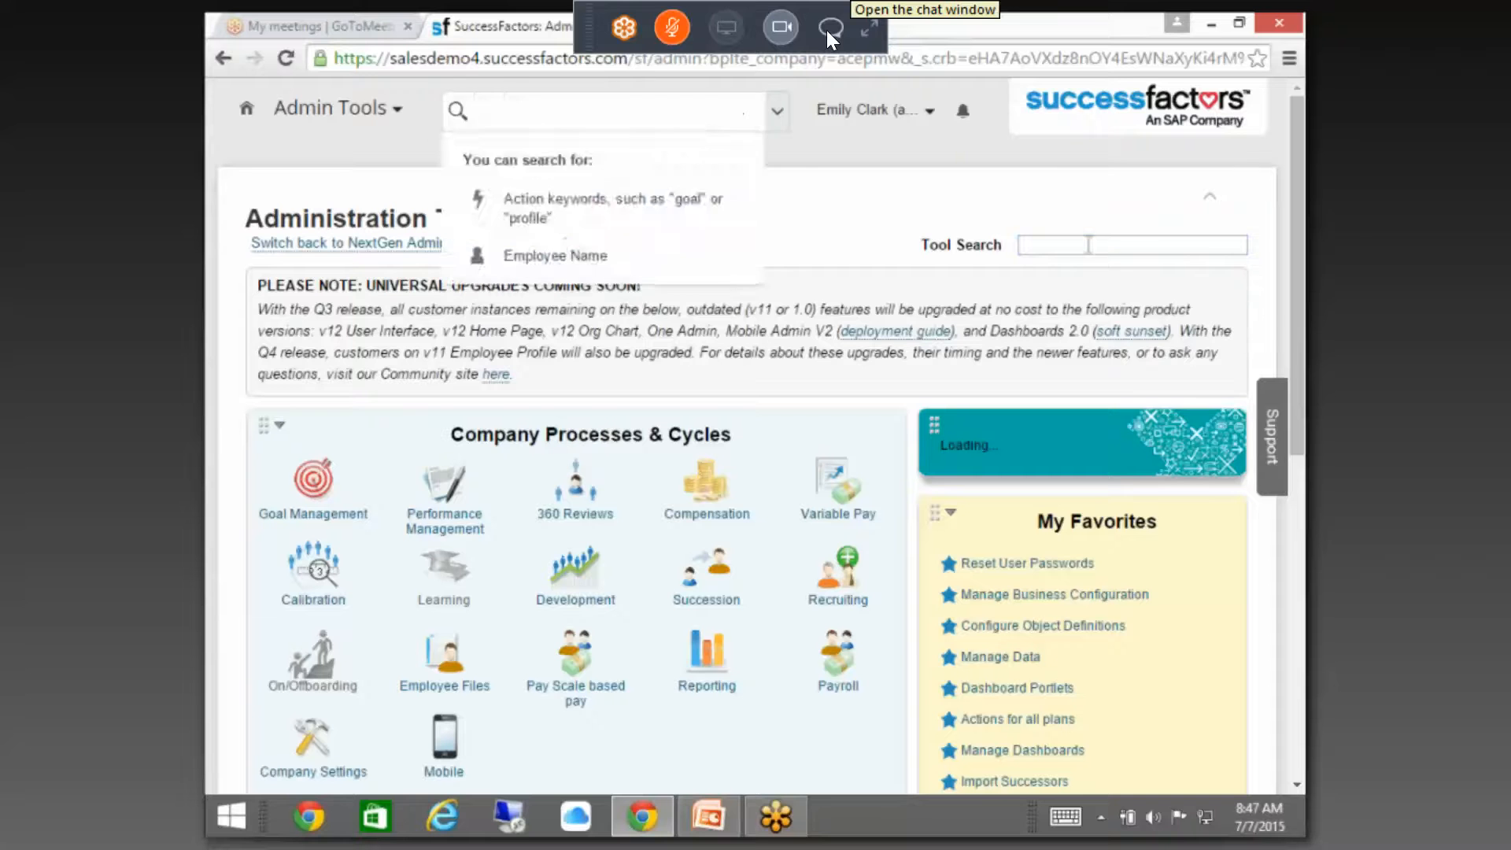
{"action": "left_click", "coordinate": [1089, 244]}
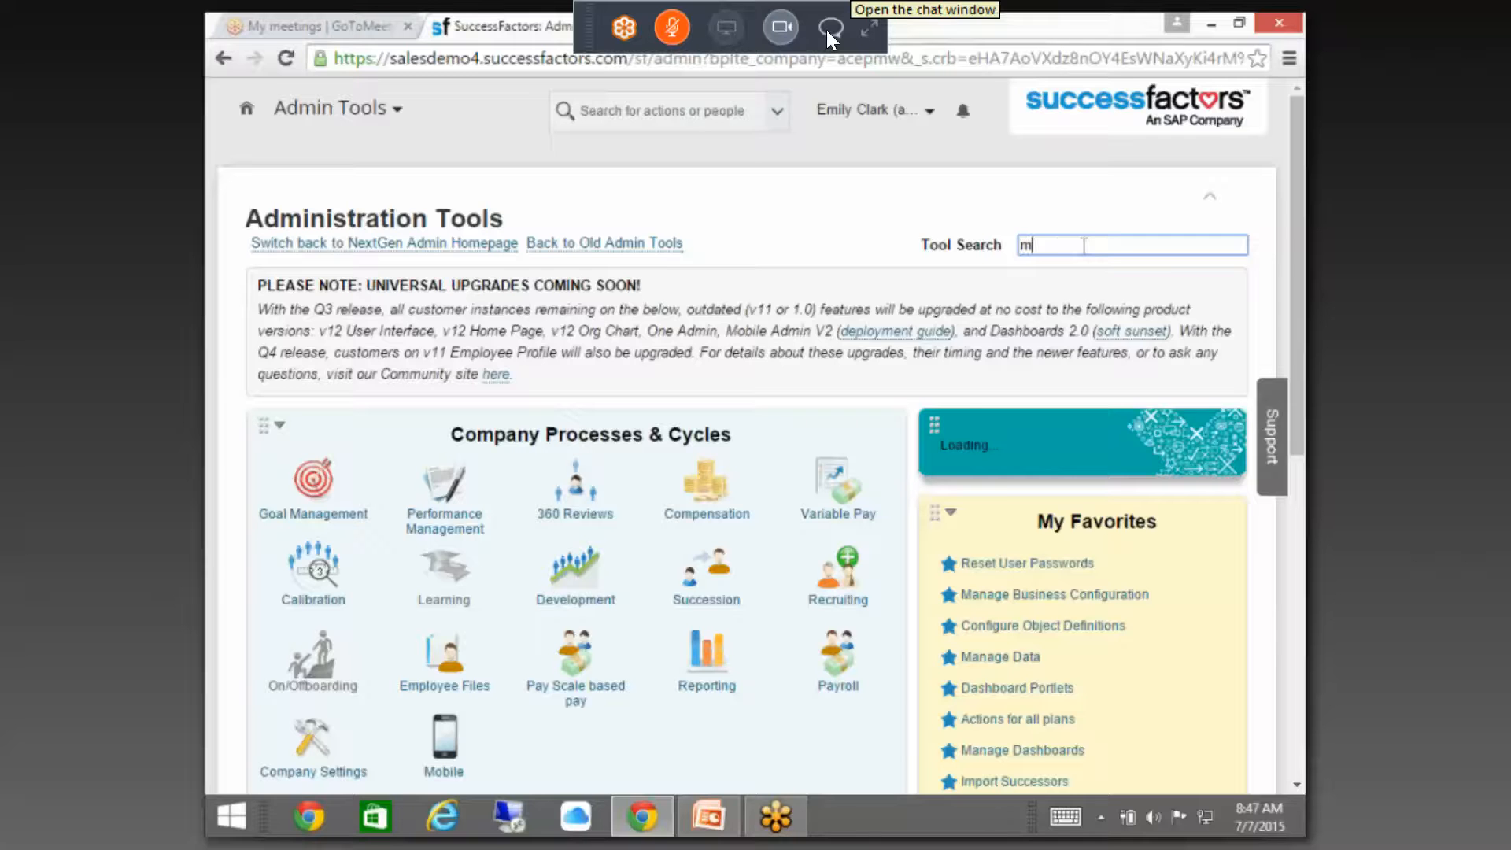
{"action": "type", "text": "manage b"}
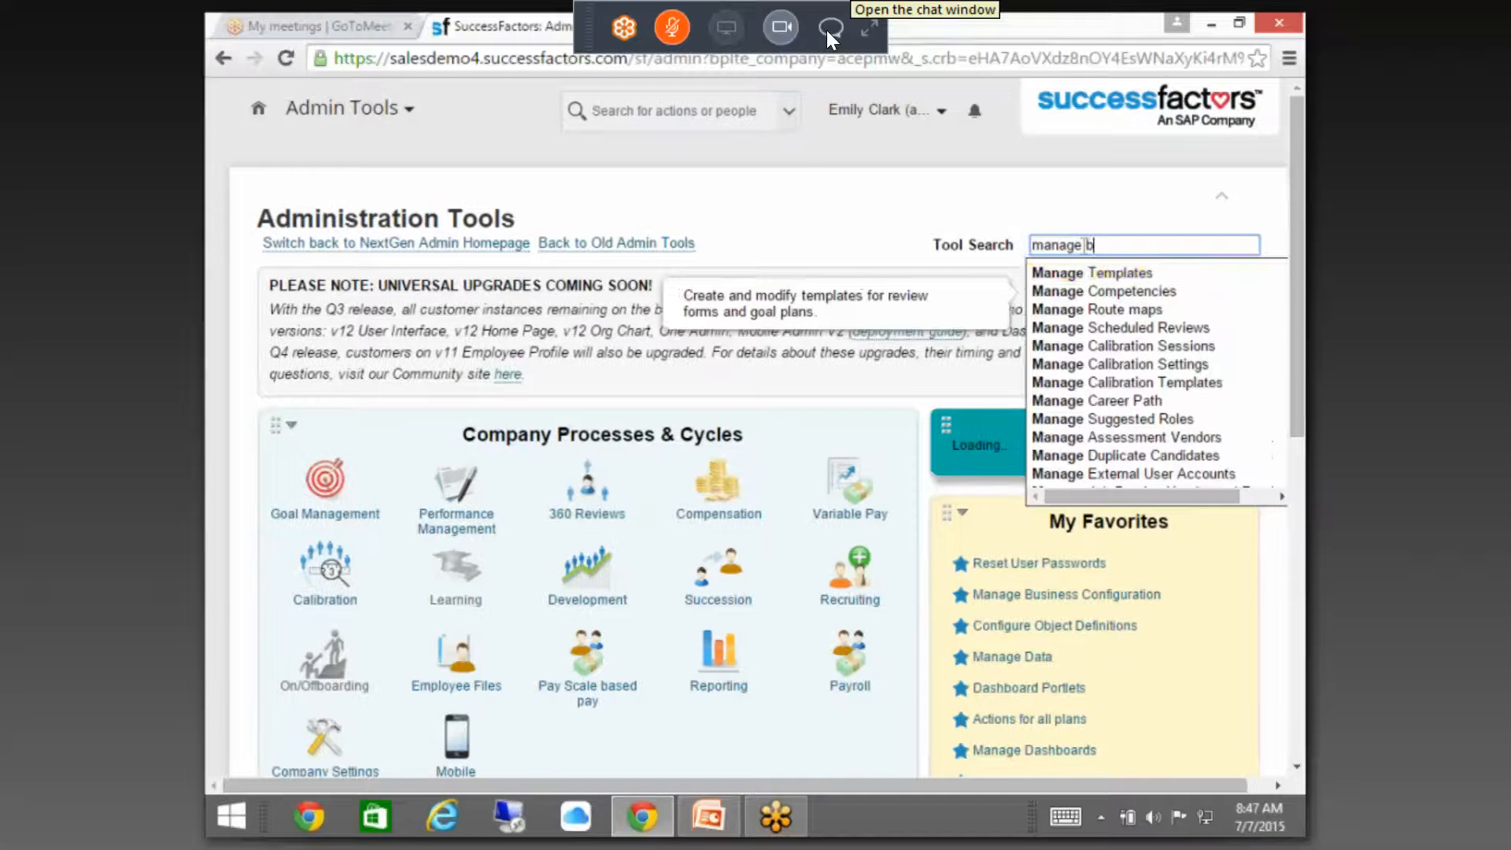
{"action": "type", "text": "usi"}
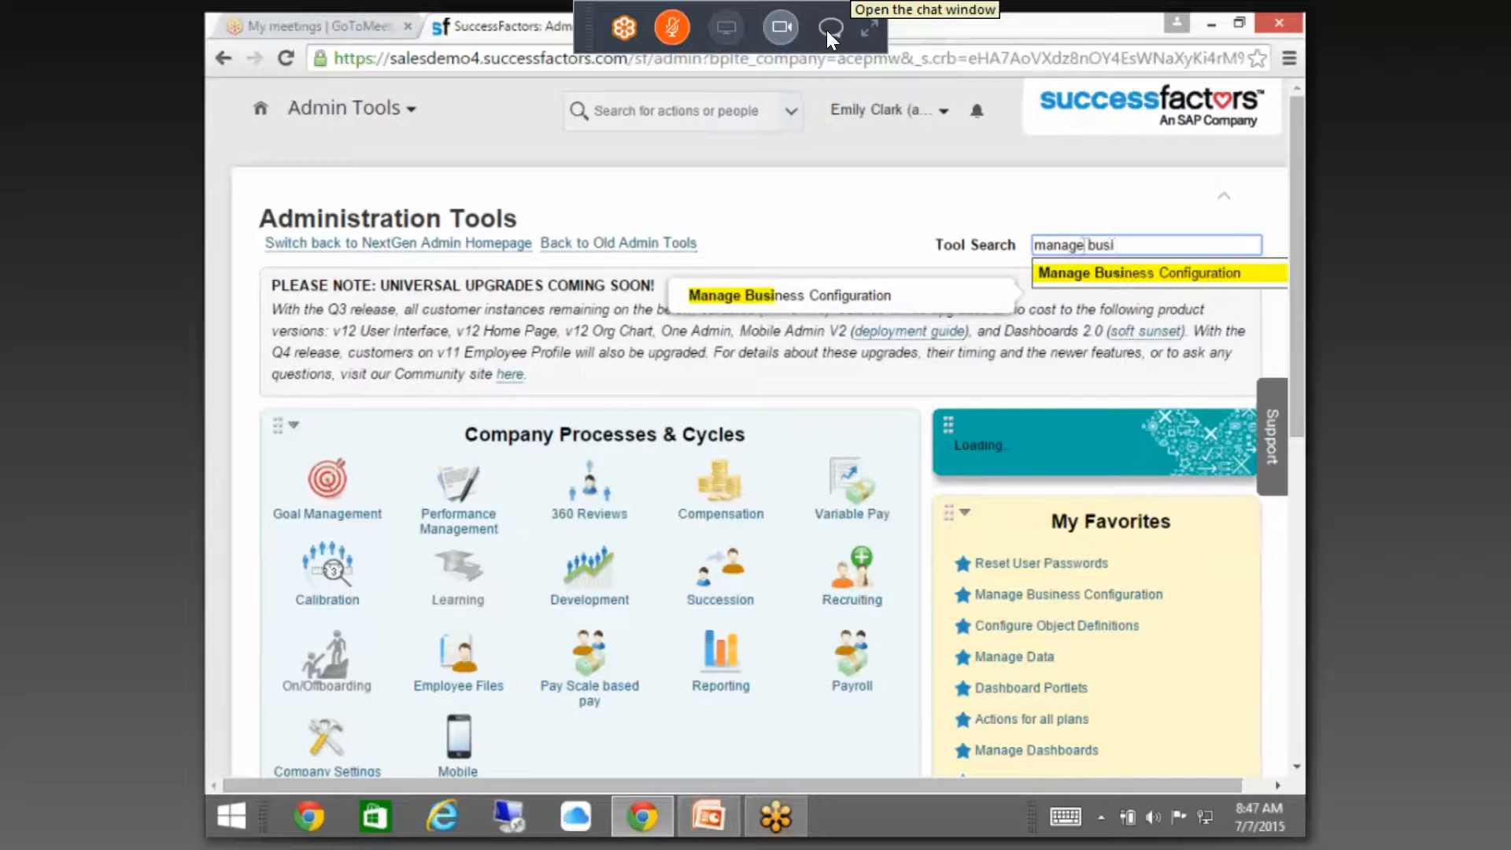
{"action": "left_click", "coordinate": [1117, 272]}
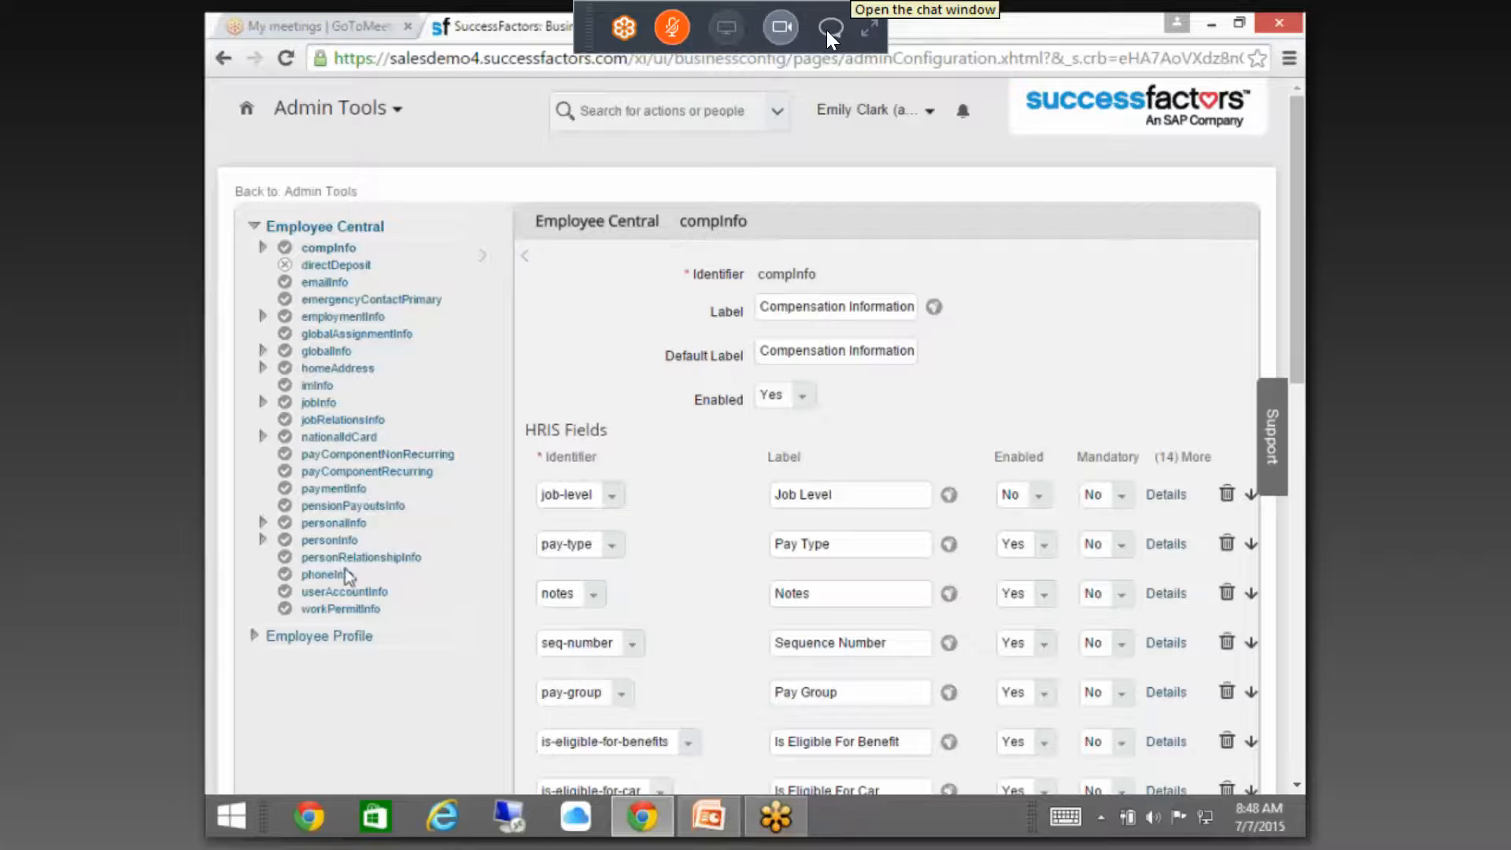
- Open the employmentInfo element and add custom-double1 as a new entry at the end of its HRIS fields
{"action": "left_click", "coordinate": [341, 318]}
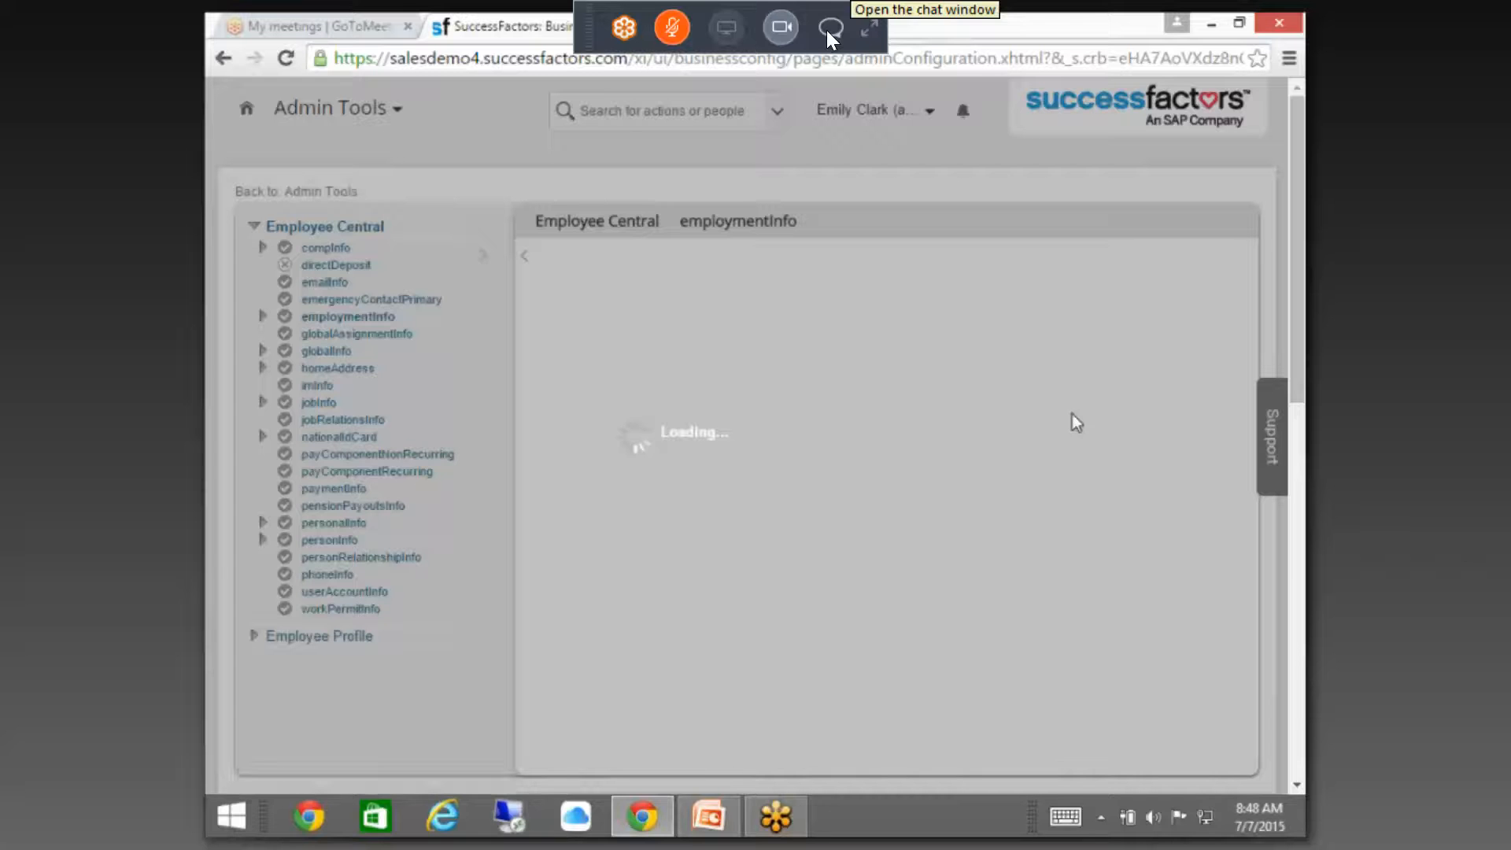
{"action": "scroll", "coordinate": [1021, 436], "scroll_direction": "down", "scroll_amount": 12}
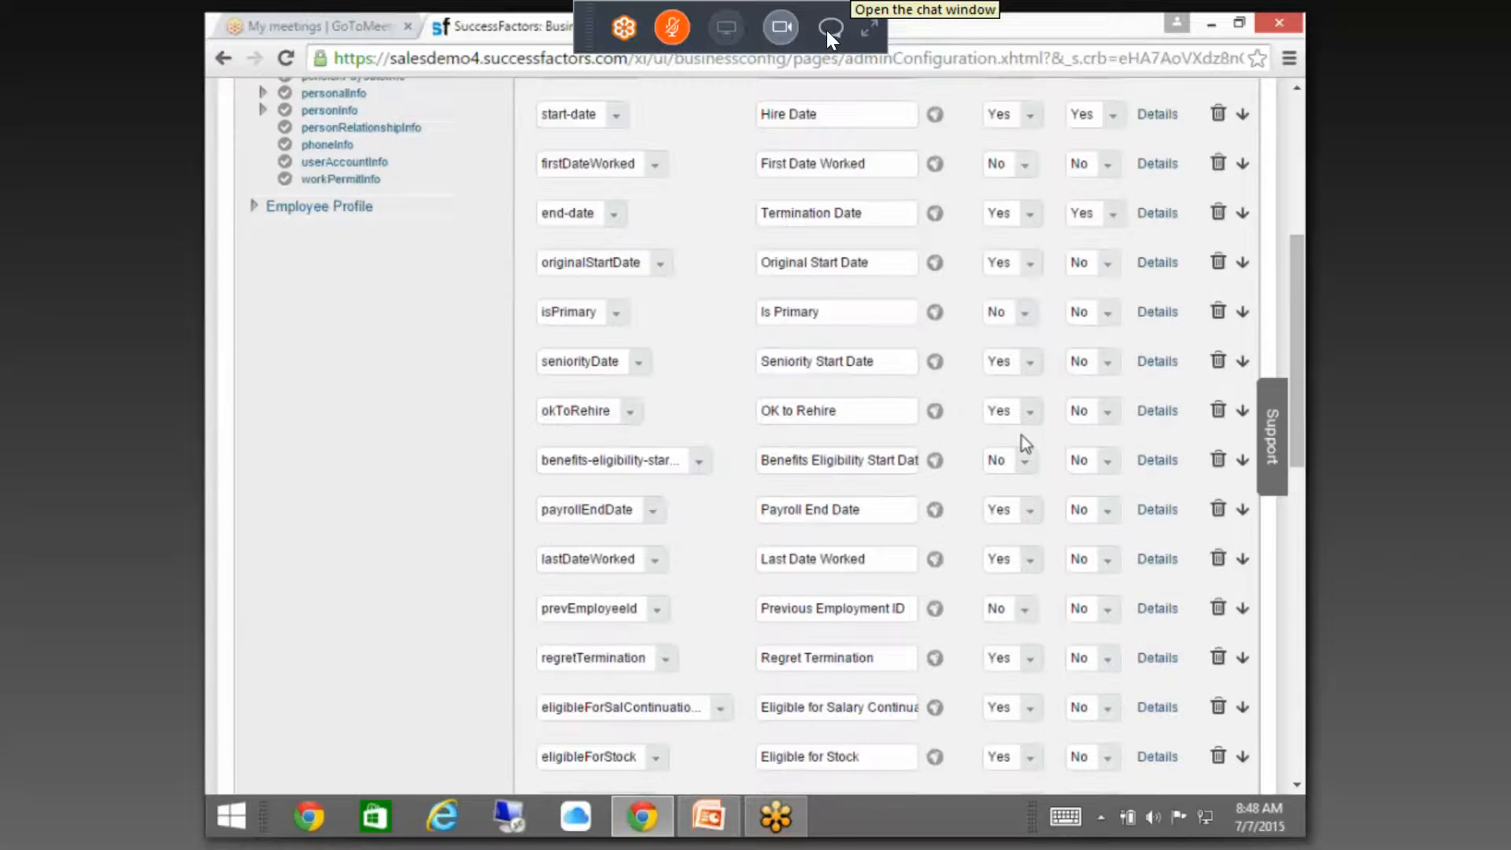
{"action": "scroll", "coordinate": [1021, 436], "scroll_direction": "down", "scroll_amount": 4}
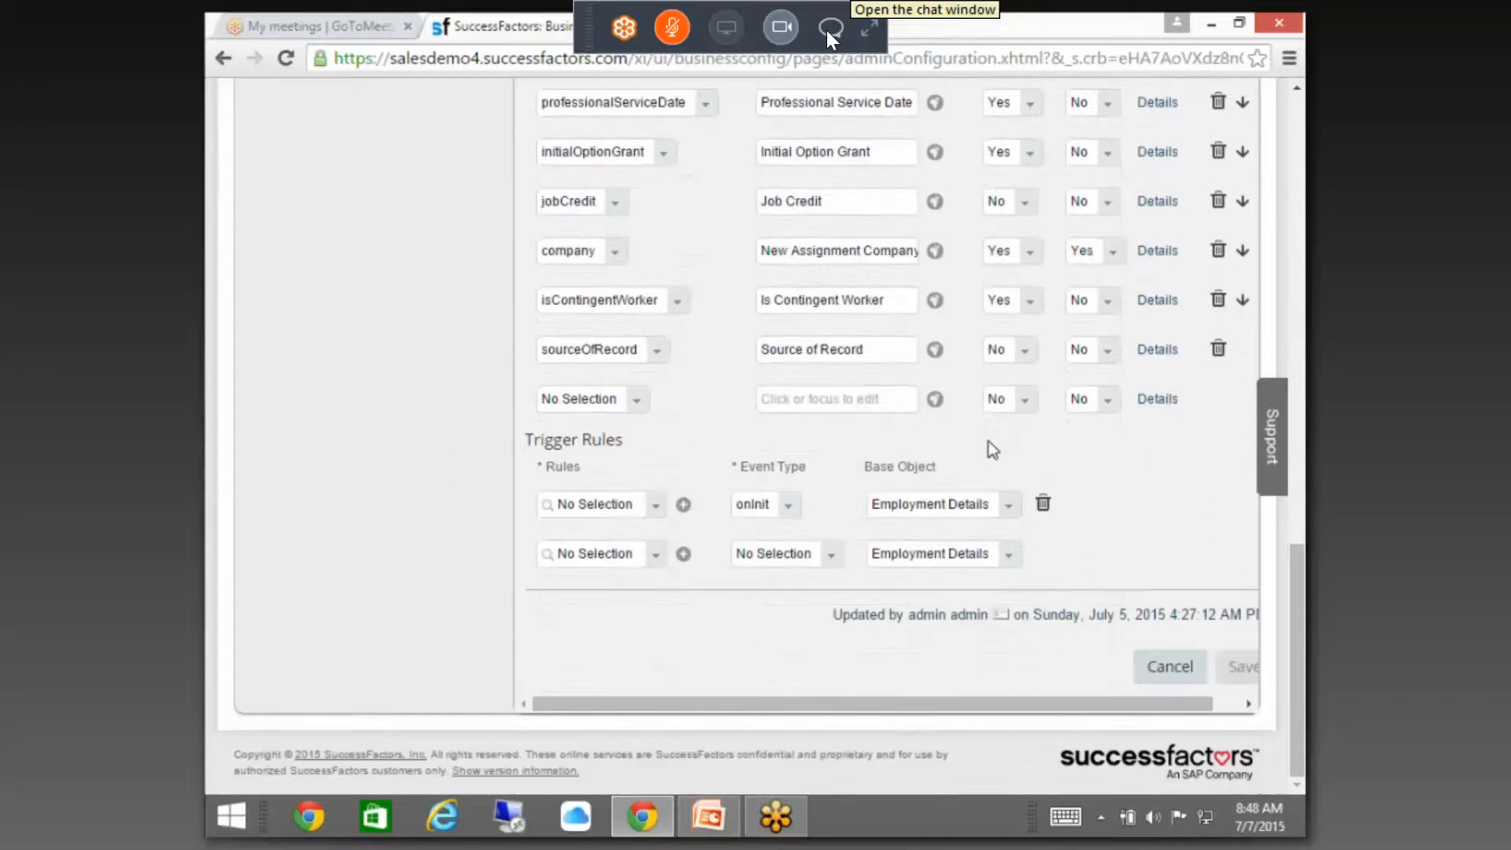
{"action": "scroll", "coordinate": [651, 502], "scroll_direction": "up", "scroll_amount": 1}
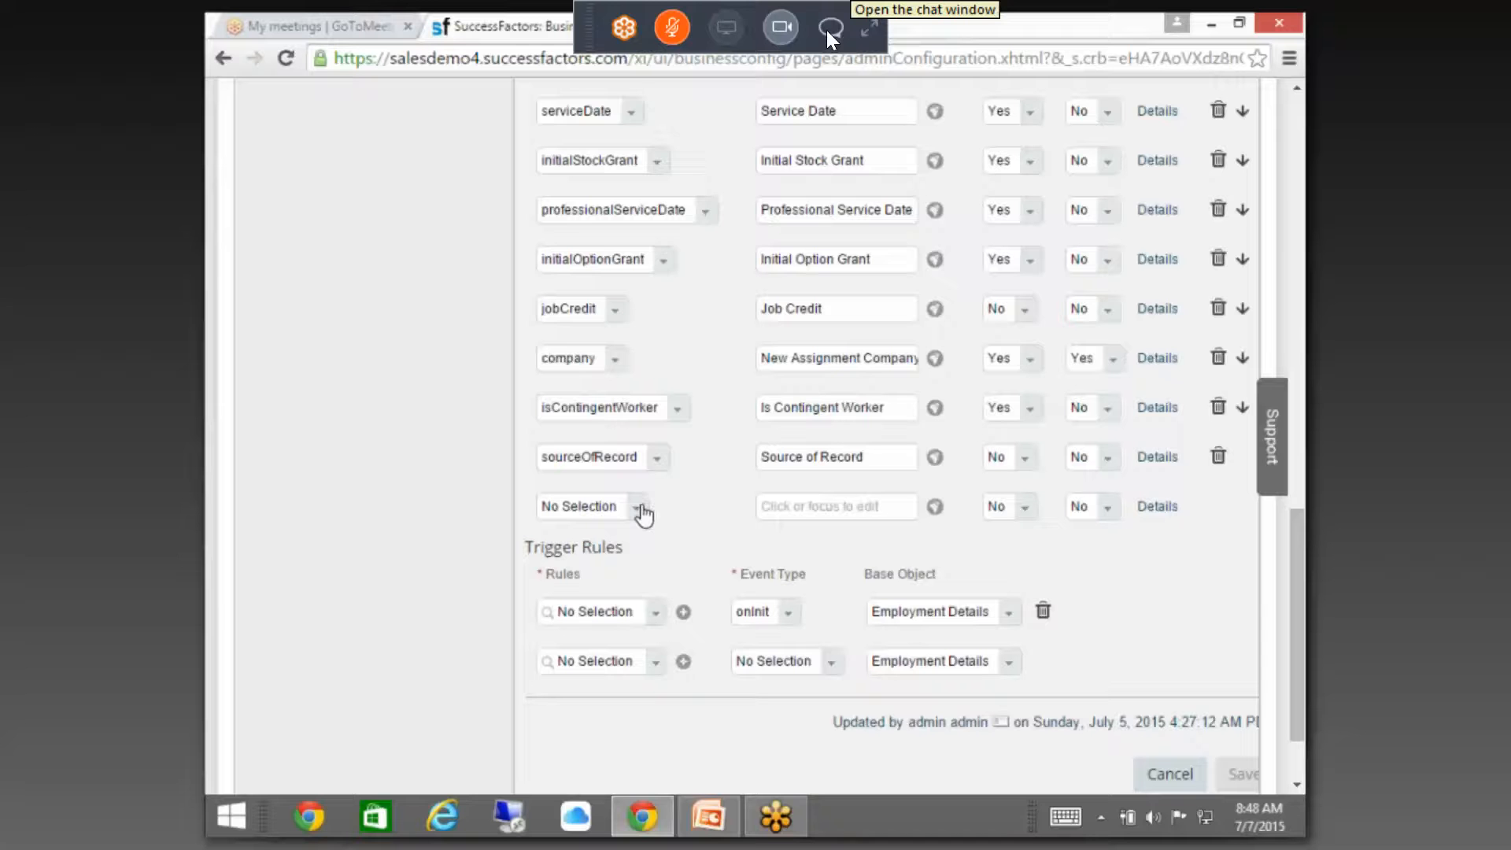
{"action": "left_click", "coordinate": [642, 510]}
{"action": "scroll", "coordinate": [654, 403], "scroll_direction": "down", "scroll_amount": 8}
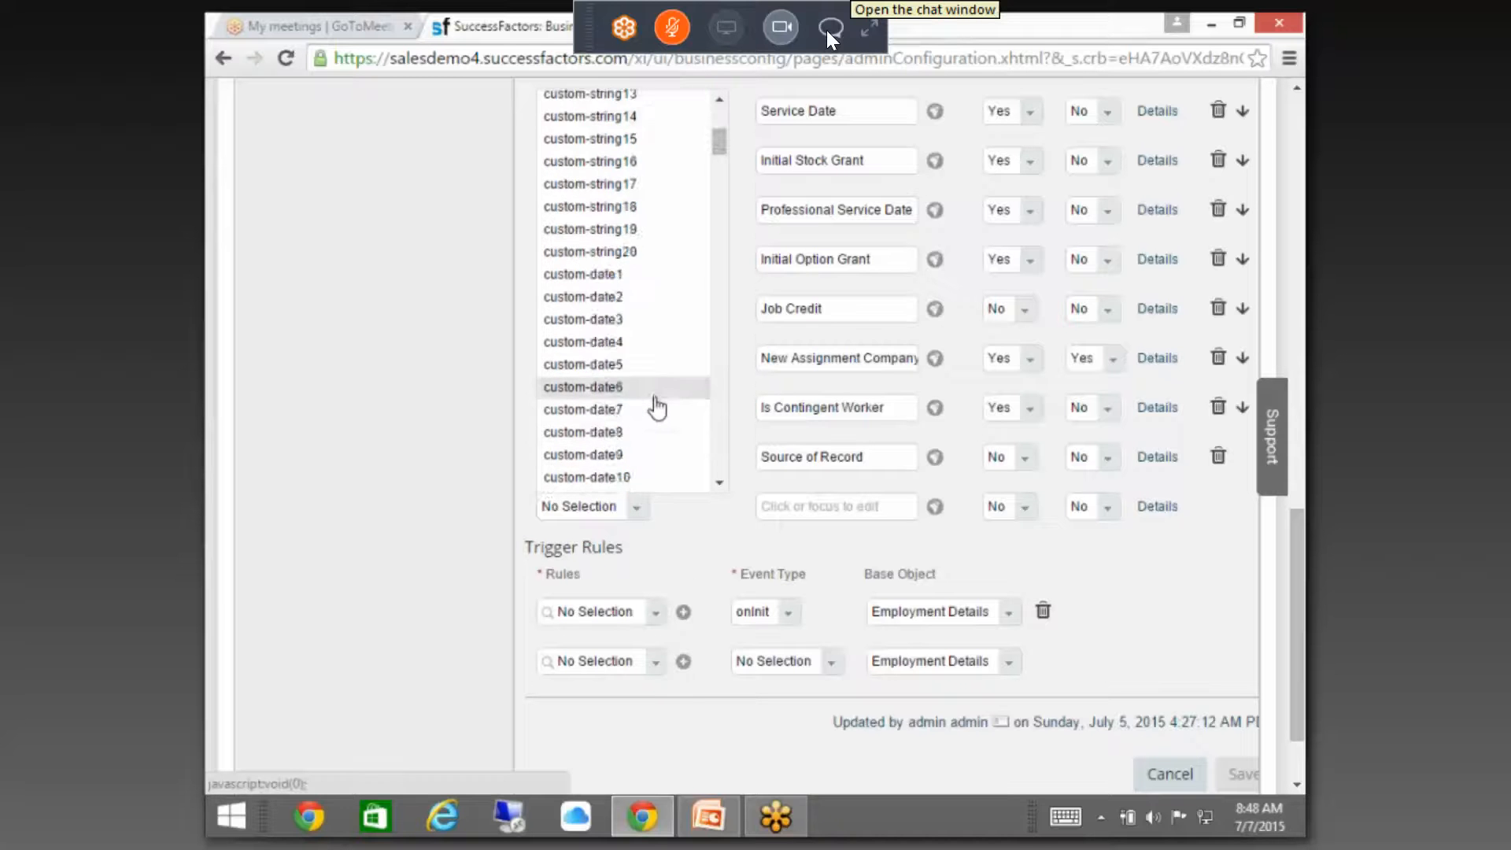
{"action": "scroll", "coordinate": [657, 411], "scroll_direction": "down", "scroll_amount": 10}
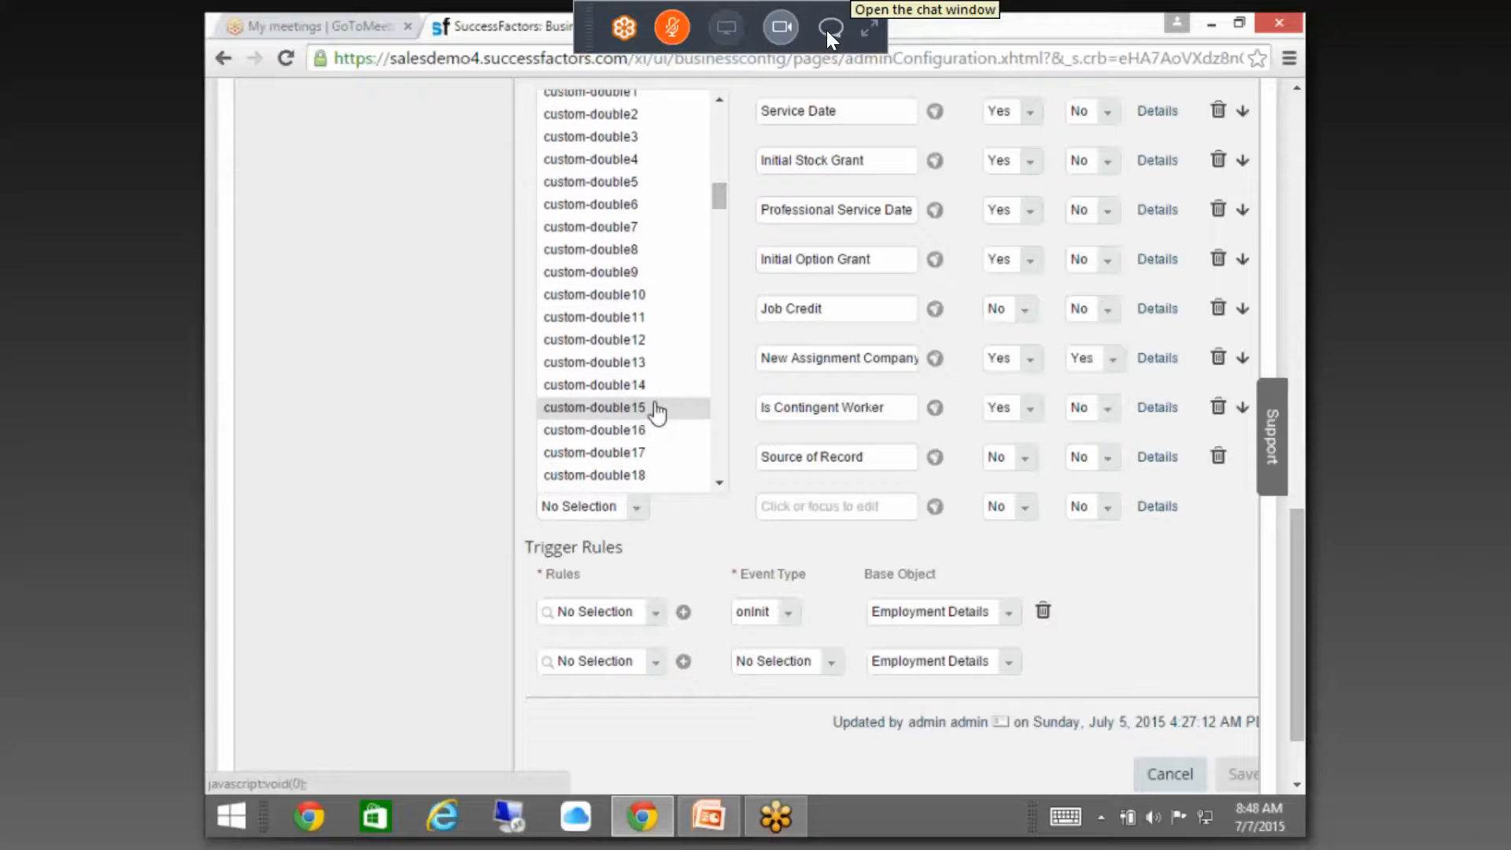
{"action": "scroll", "coordinate": [658, 411], "scroll_direction": "down", "scroll_amount": 3}
{"action": "scroll", "coordinate": [657, 413], "scroll_direction": "up", "scroll_amount": 8}
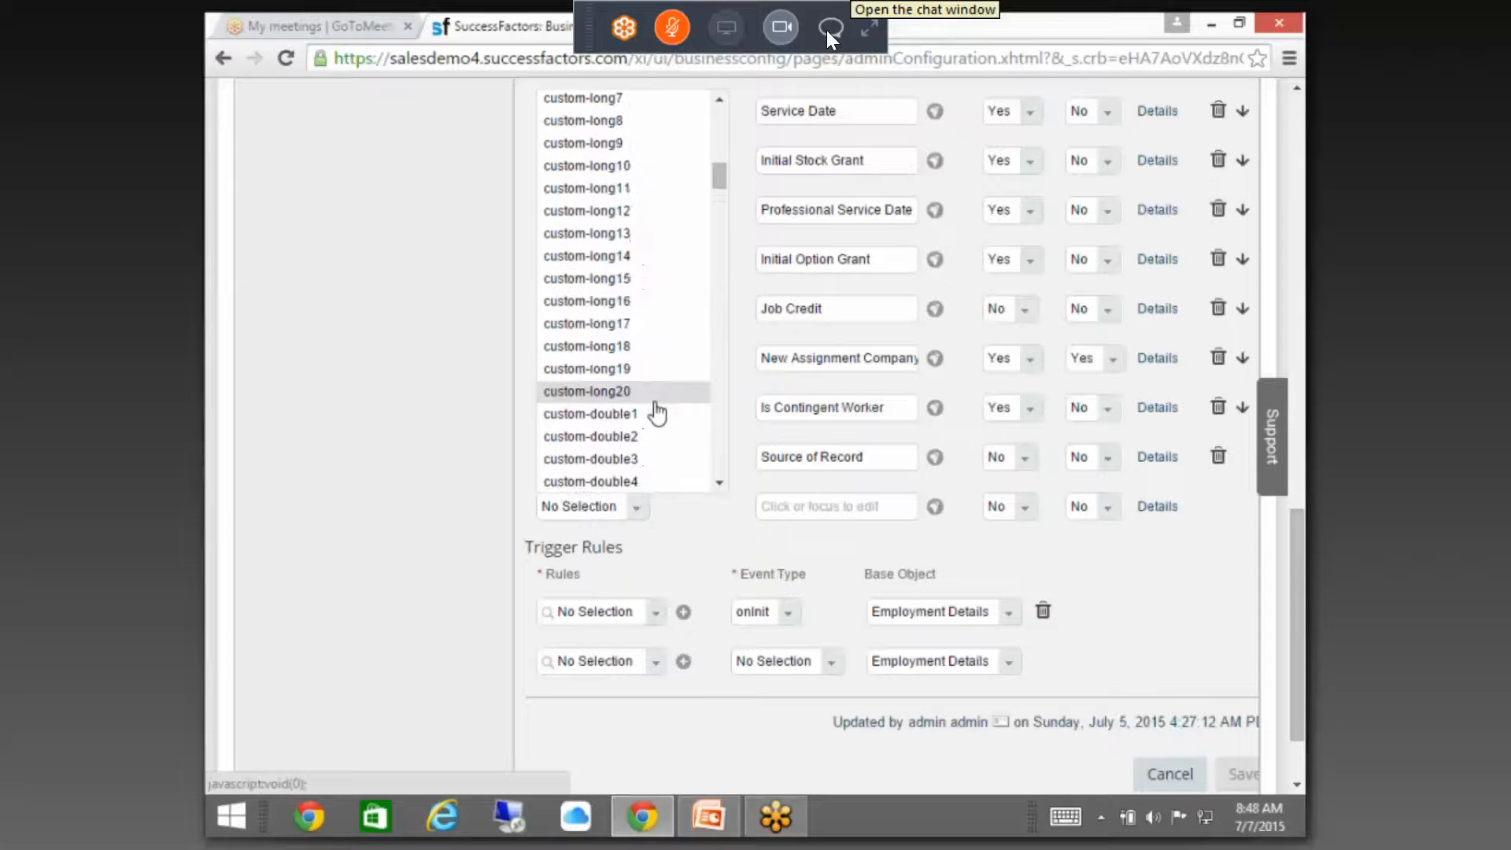
{"action": "scroll", "coordinate": [632, 423], "scroll_direction": "up", "scroll_amount": 11}
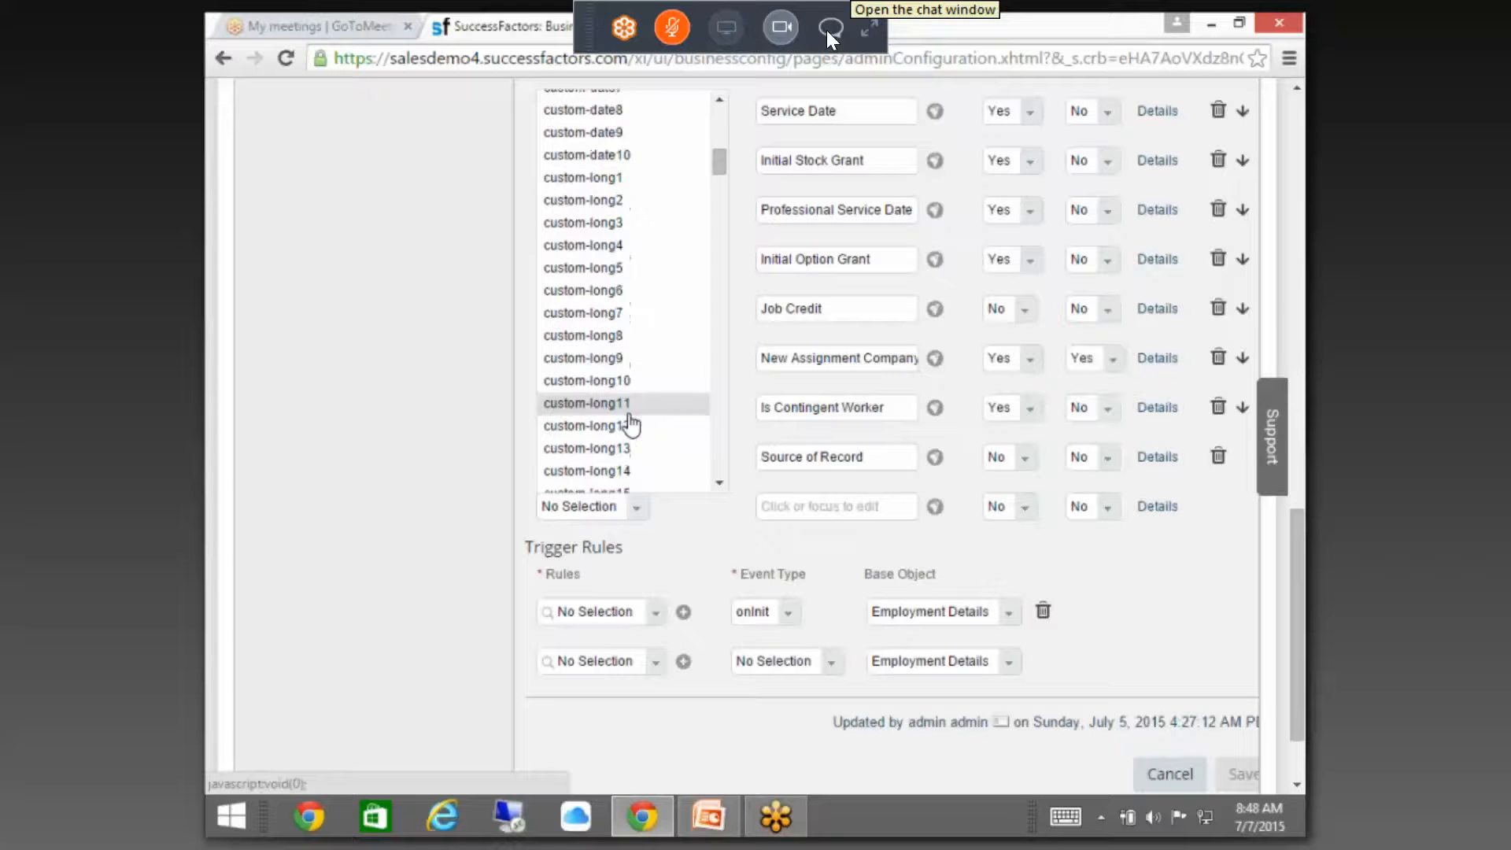
{"action": "scroll", "coordinate": [630, 425], "scroll_direction": "down", "scroll_amount": 13}
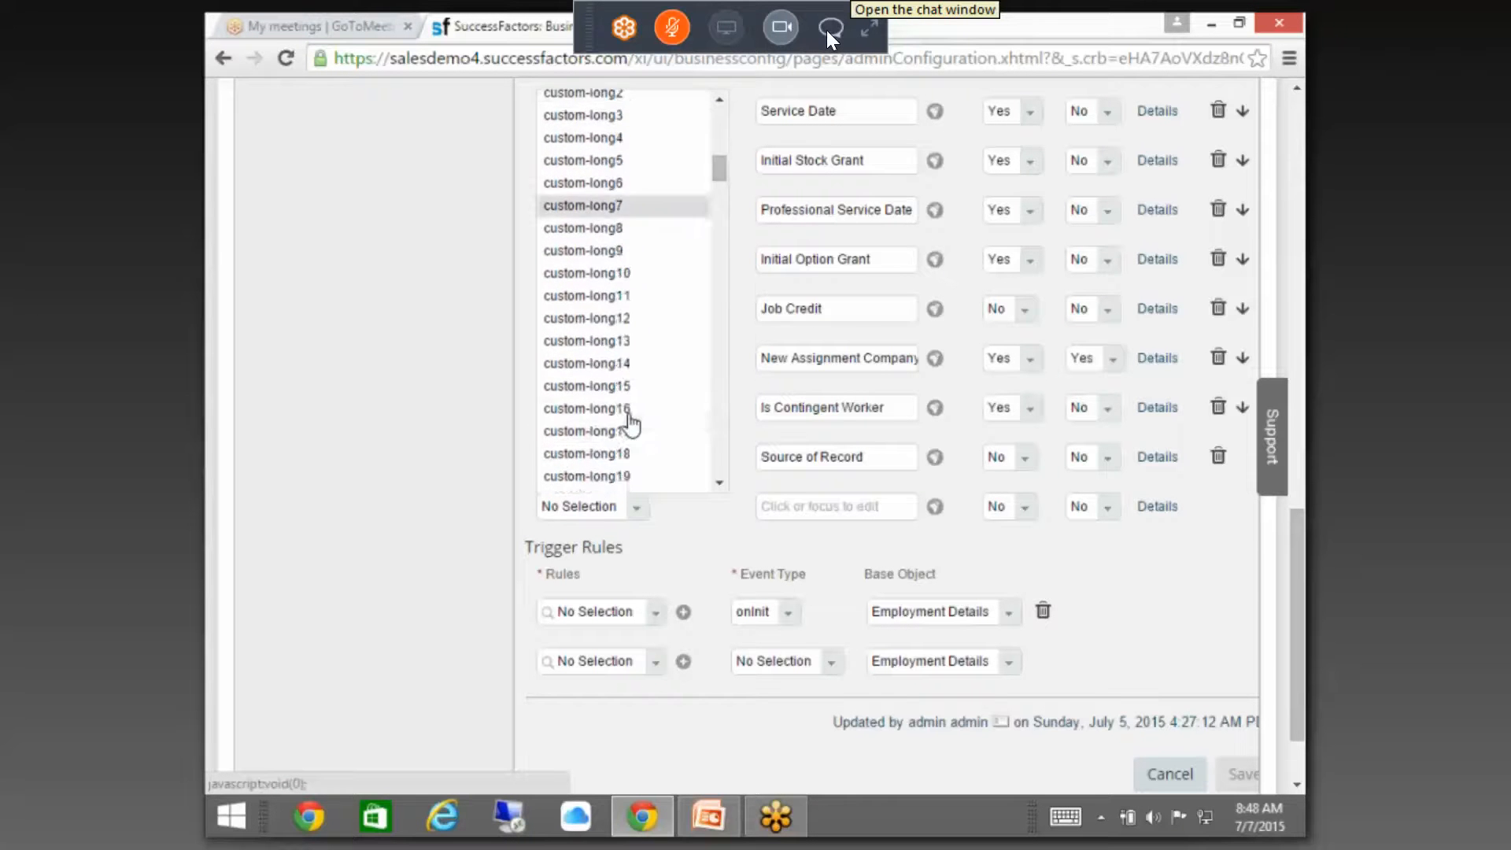
{"action": "left_click", "coordinate": [619, 306]}
- Label the custom-double1 field "Service in Months" and set it to enabled
{"action": "left_click", "coordinate": [809, 502]}
{"action": "type", "text": "Service in the organz"}
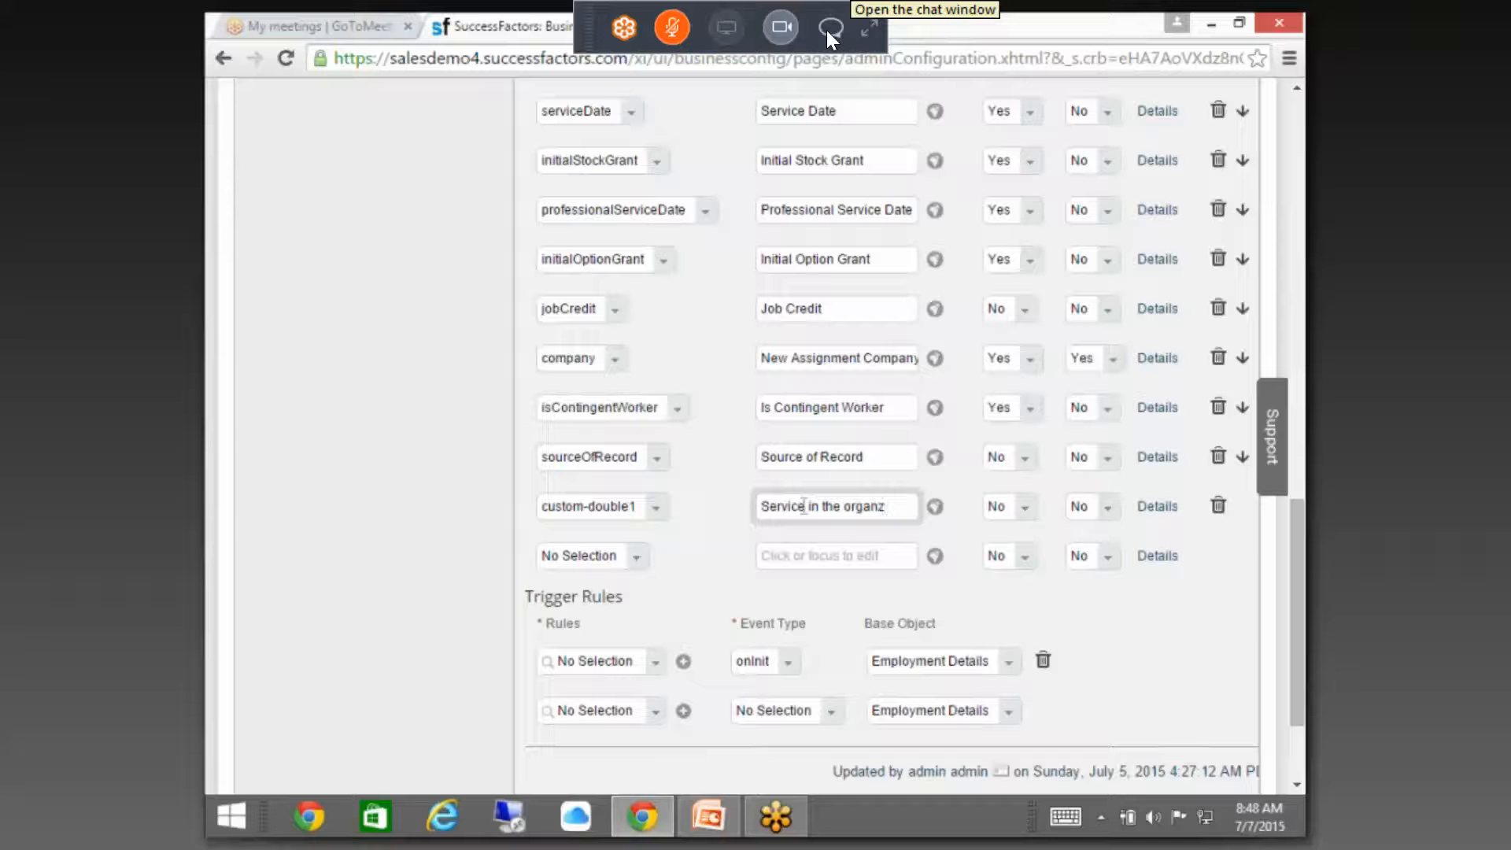
{"action": "type", "text": "zations"}
{"action": "key", "text": "BackSpace"}
{"action": "left_click_drag", "start_coordinate": [824, 506], "coordinate": [985, 513]}
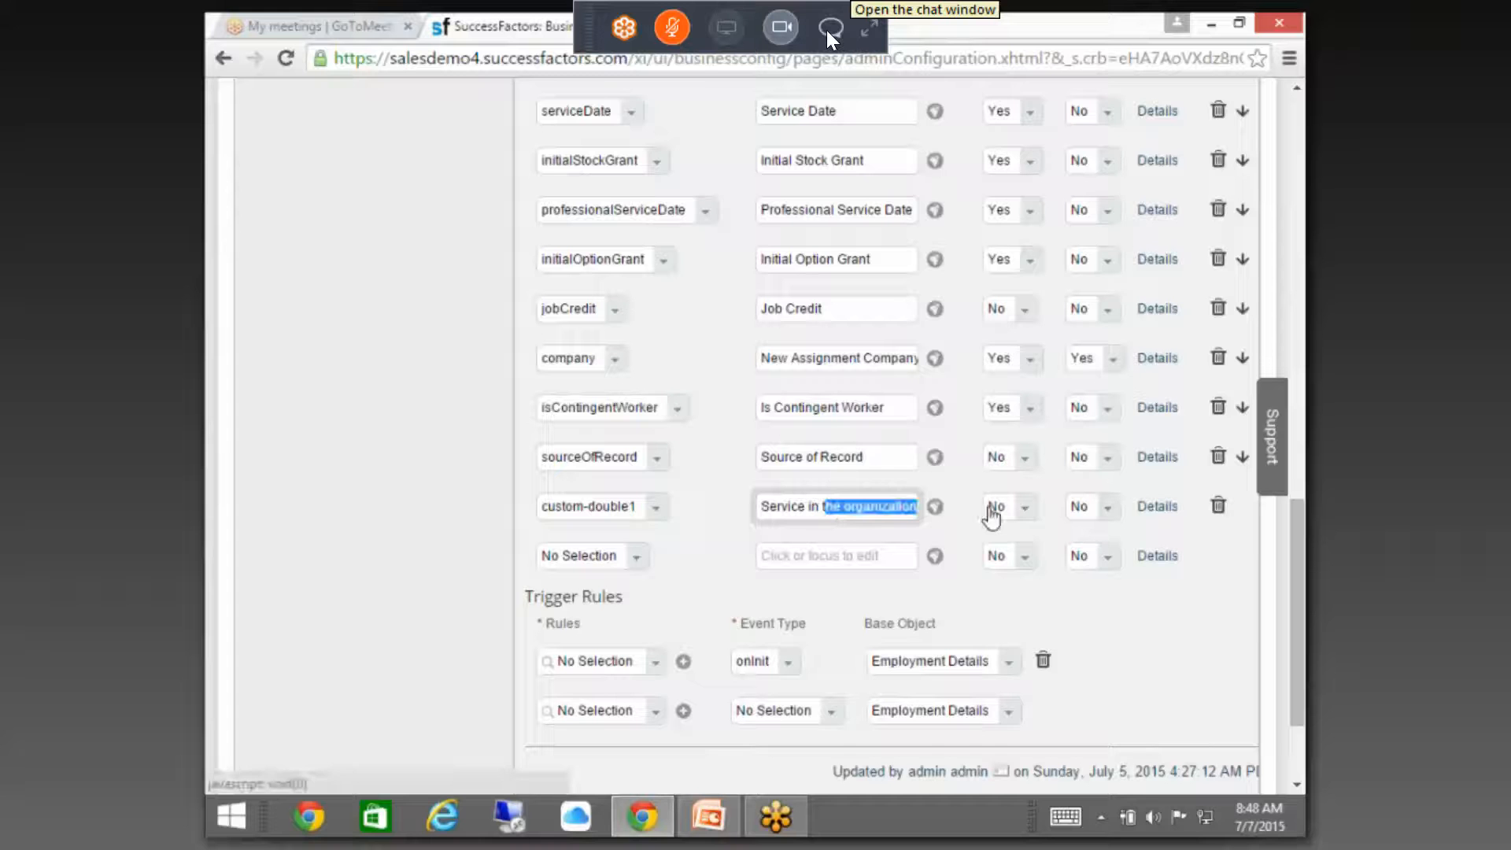
{"action": "type", "text": "t"}
{"action": "key", "text": "BackSpace"}
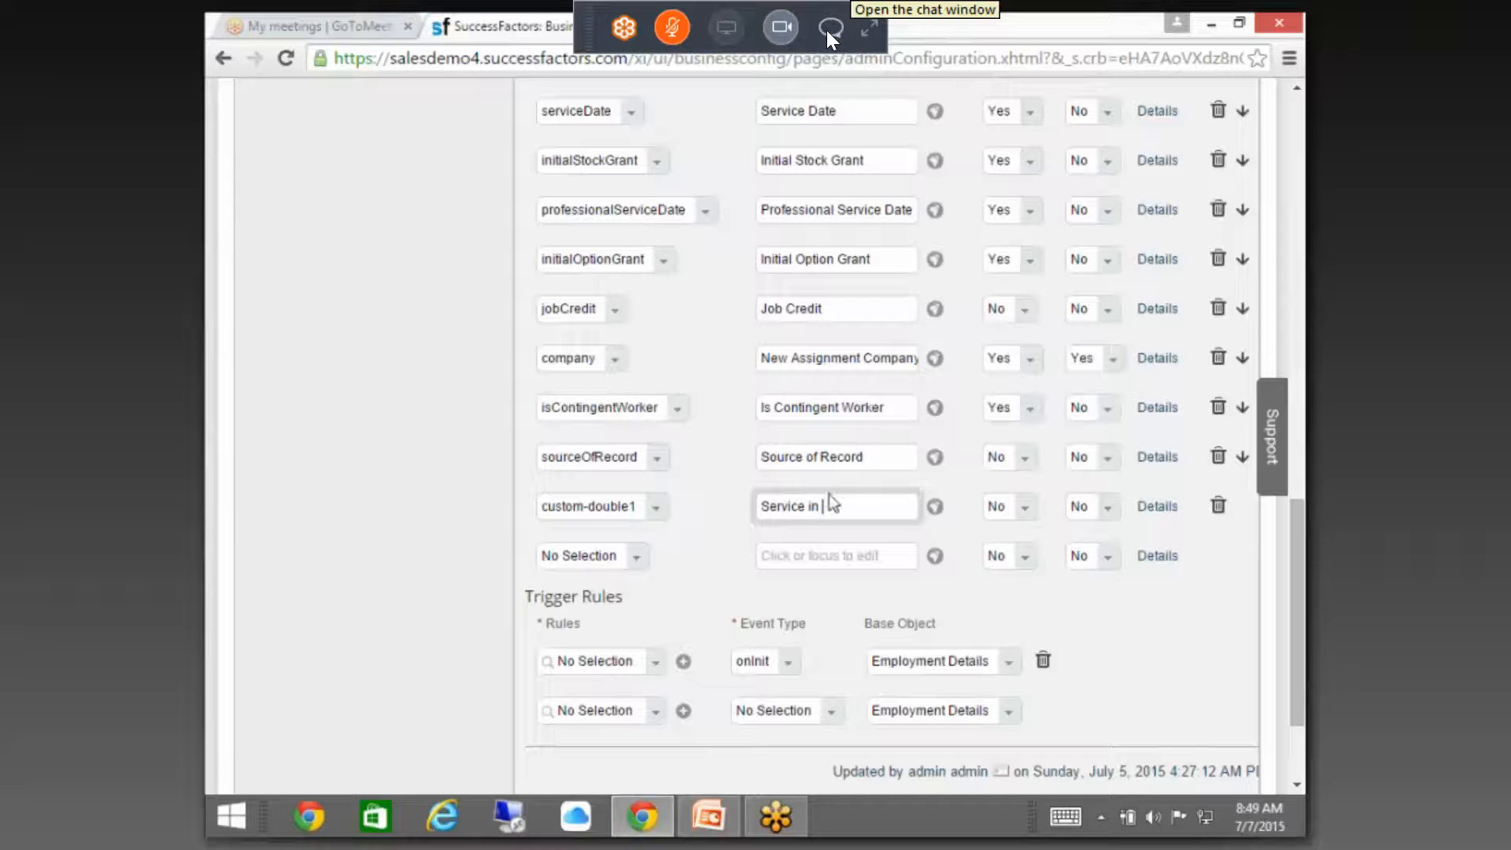
{"action": "type", "text": "Months"}
{"action": "left_click", "coordinate": [1027, 516]}
{"action": "left_click", "coordinate": [1005, 554]}
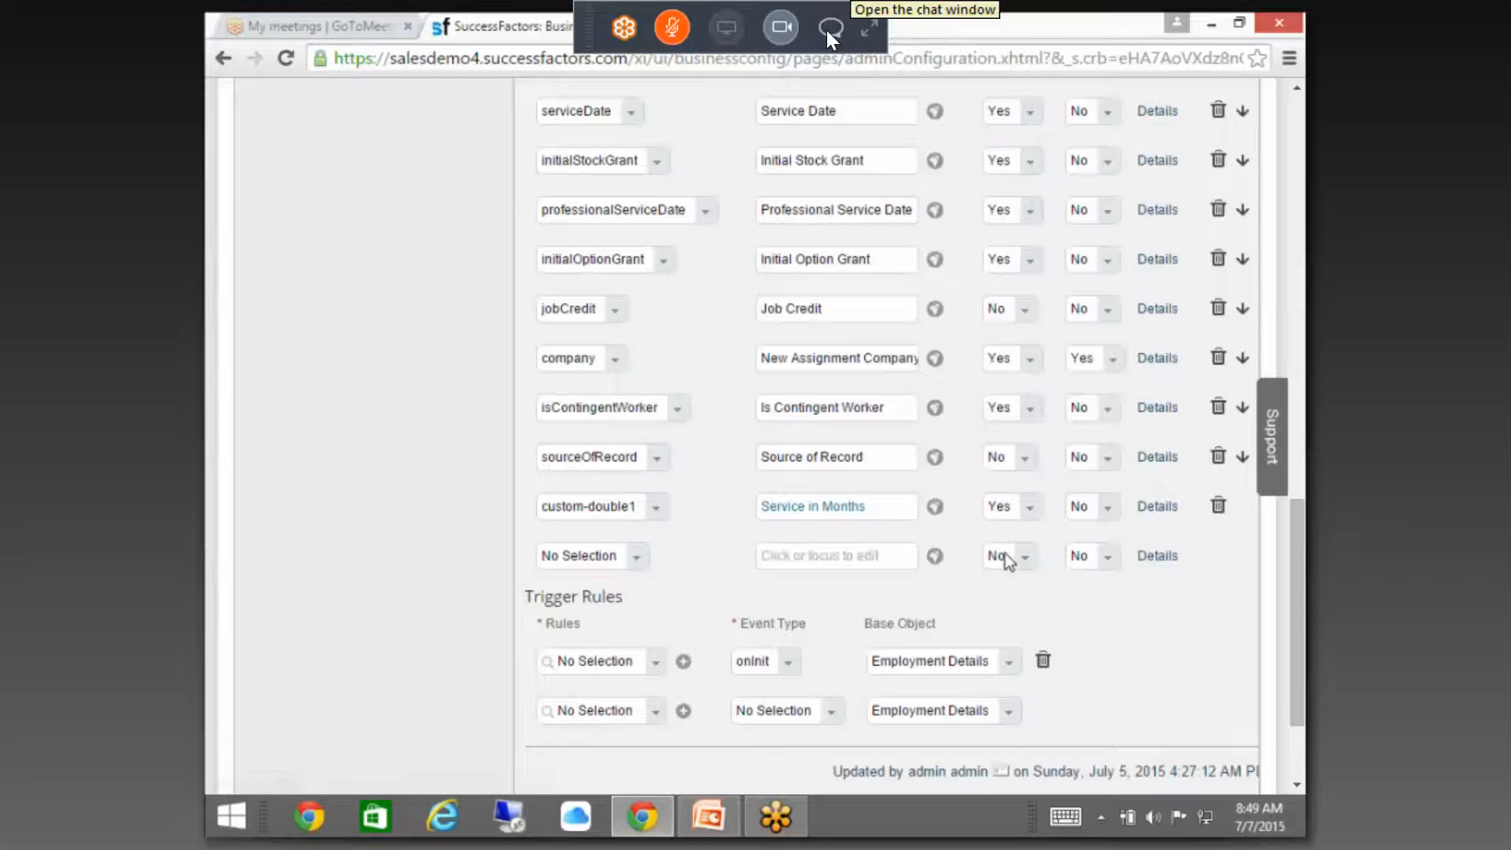
{"action": "left_click", "coordinate": [1108, 511]}
- In the details of the custom-double1 field, set Visibility to View and close the details
{"action": "left_click", "coordinate": [1156, 506]}
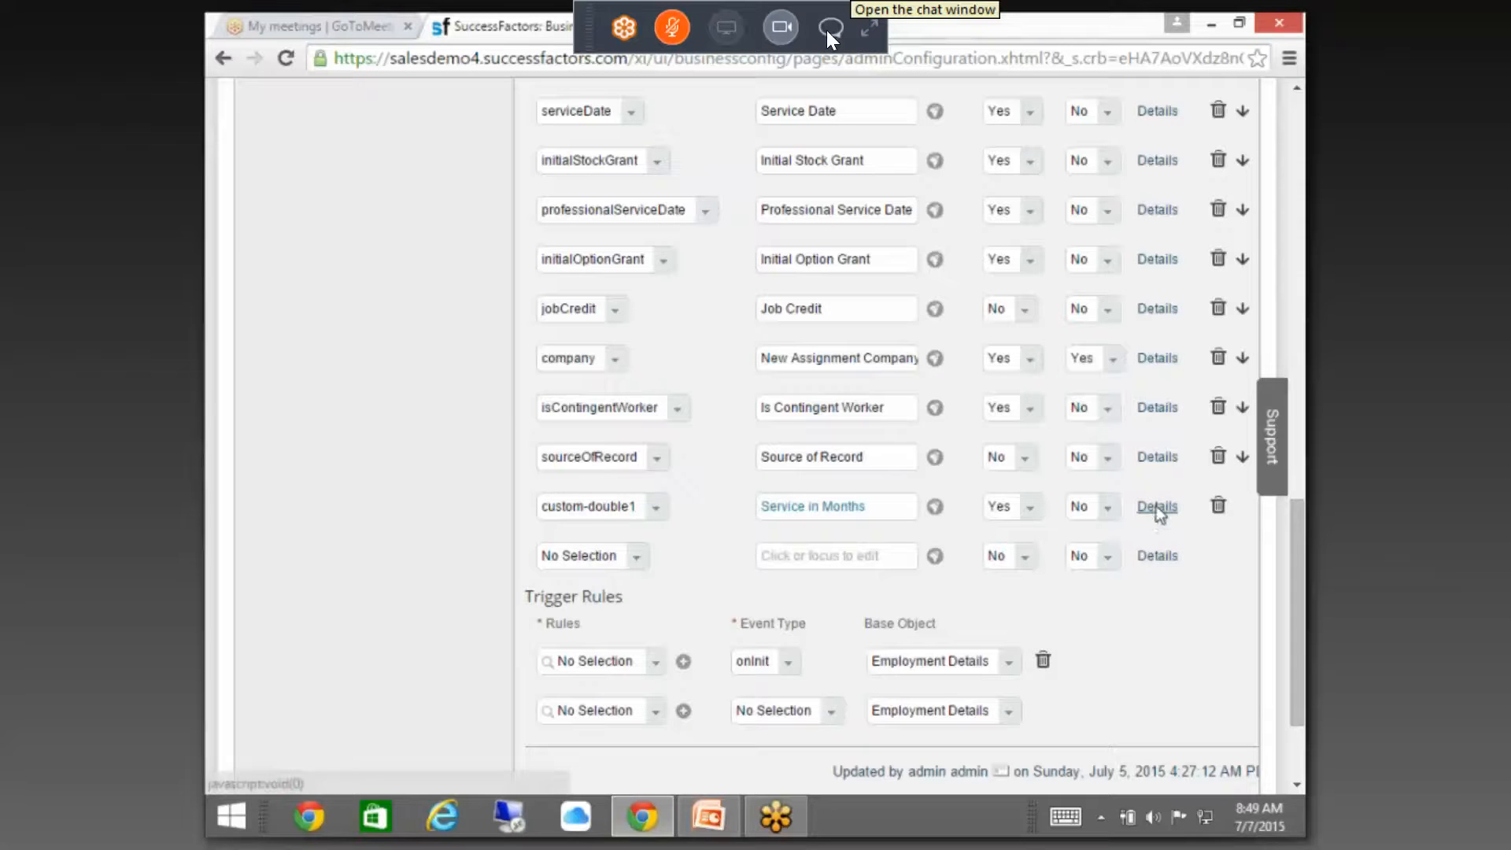
{"action": "scroll", "coordinate": [721, 422], "scroll_direction": "down", "scroll_amount": 3}
{"action": "left_click", "coordinate": [728, 488]}
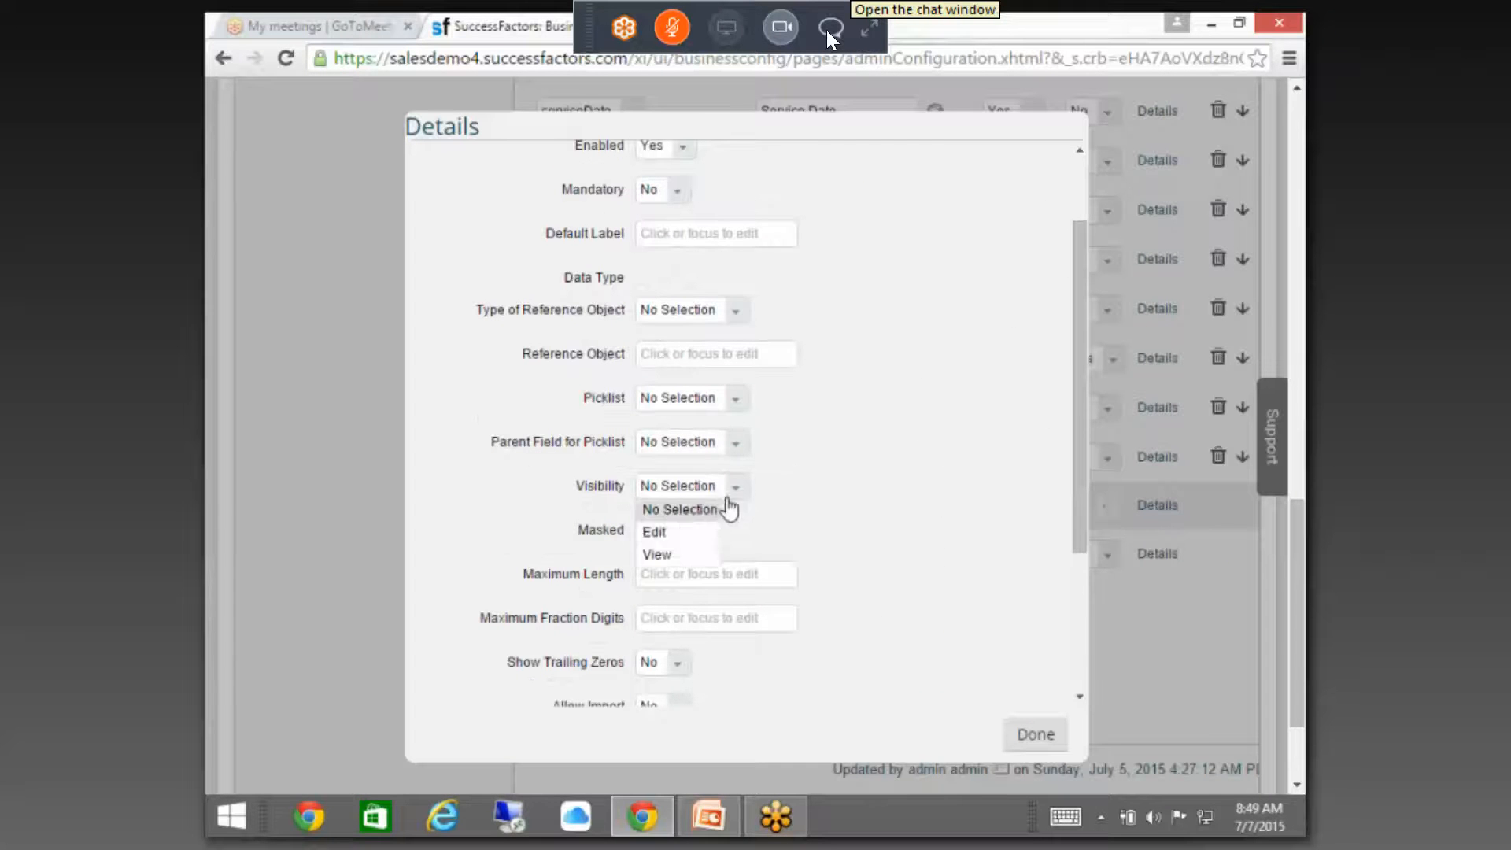
{"action": "left_click", "coordinate": [665, 556]}
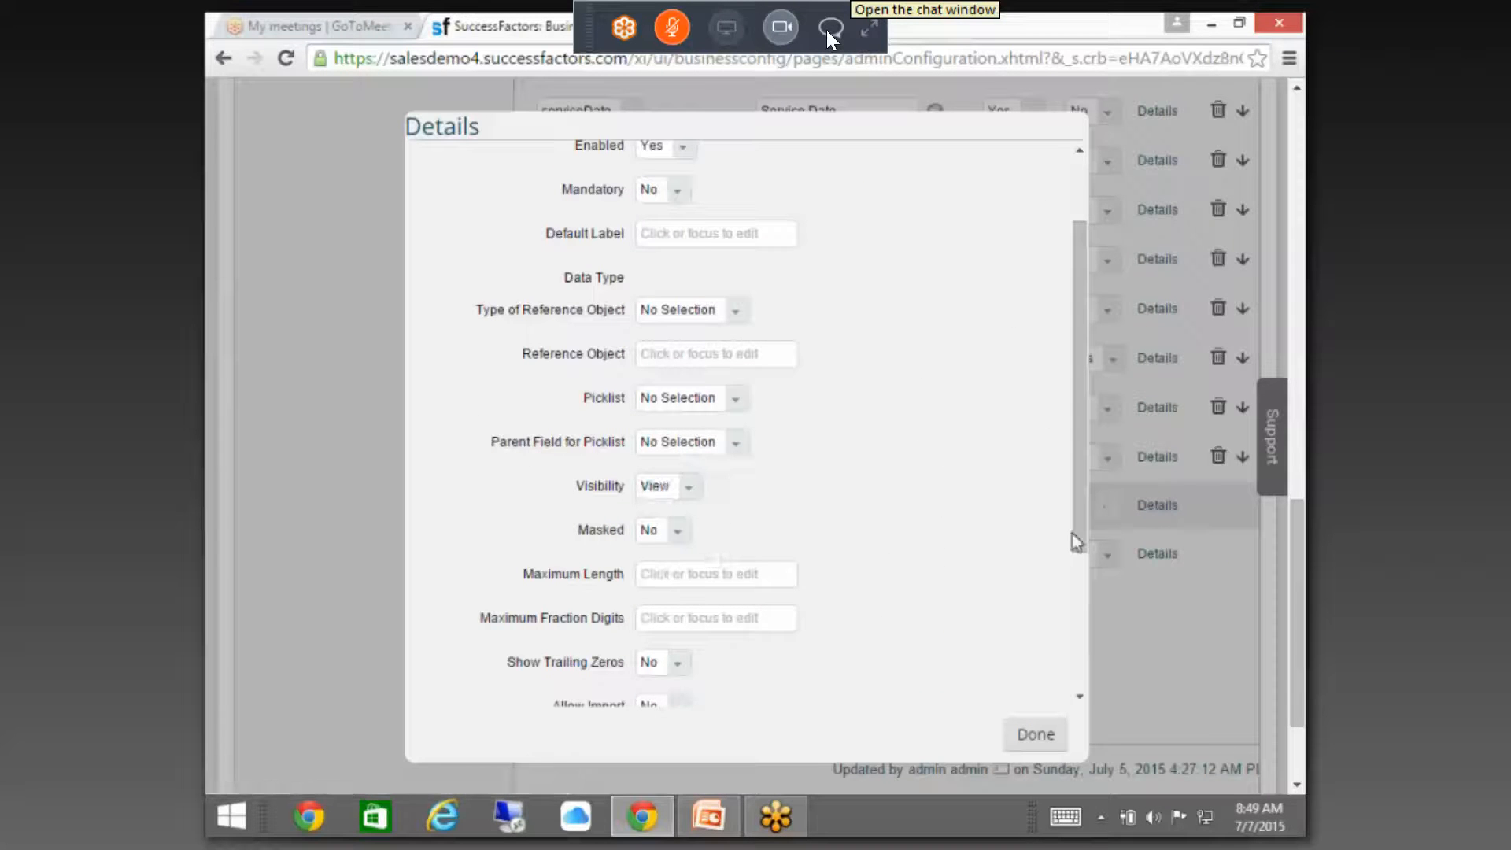
{"action": "scroll", "coordinate": [1078, 567], "scroll_direction": "down", "scroll_amount": 3}
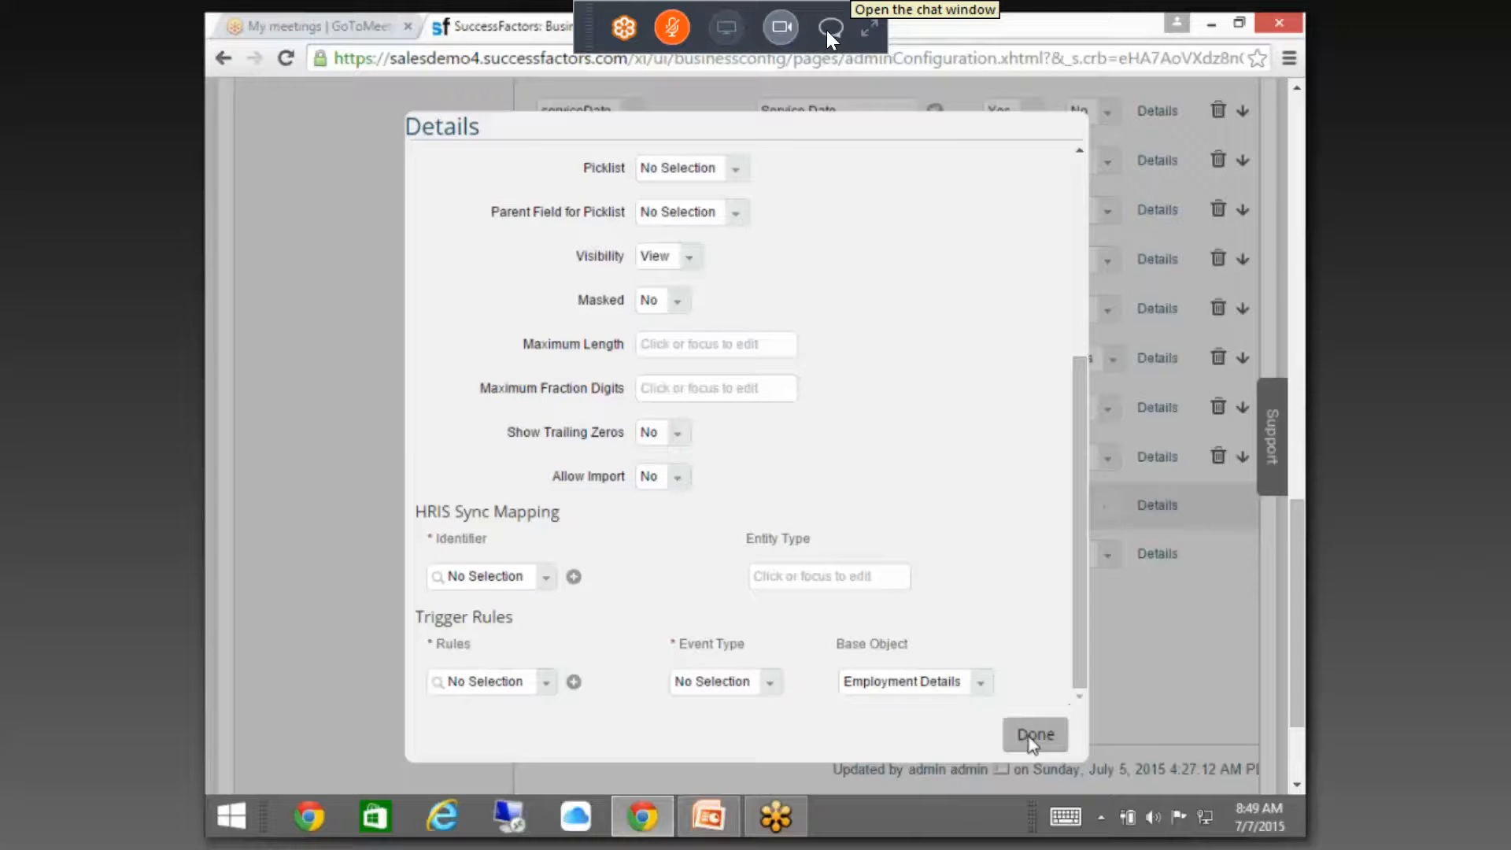
{"action": "left_click", "coordinate": [1039, 736]}
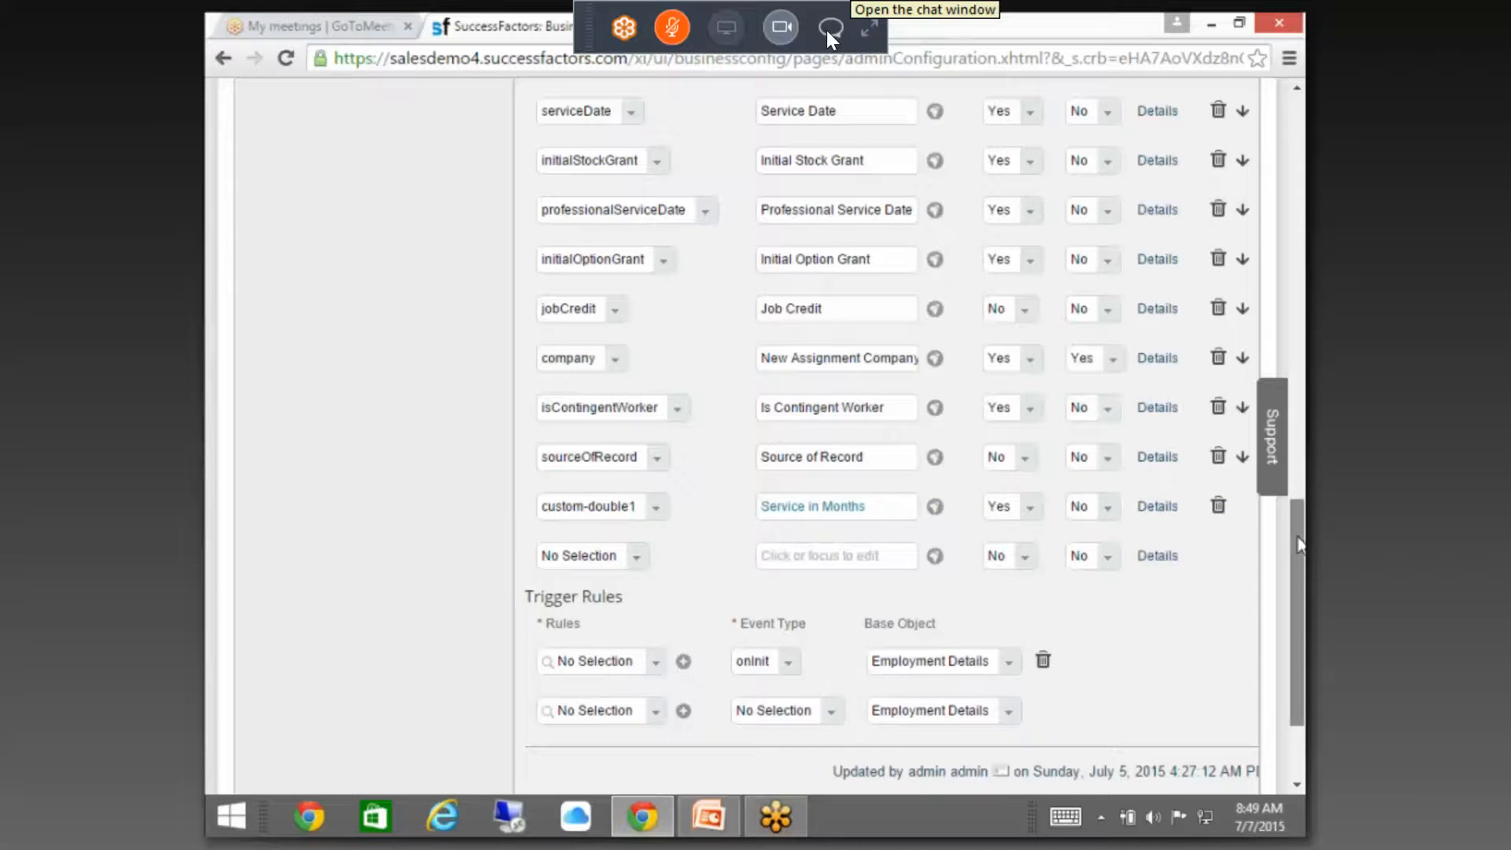
- Delete the empty onInit trigger rule from employmentInfo and save the configuration
{"action": "scroll", "coordinate": [1300, 531], "scroll_direction": "down", "scroll_amount": 2}
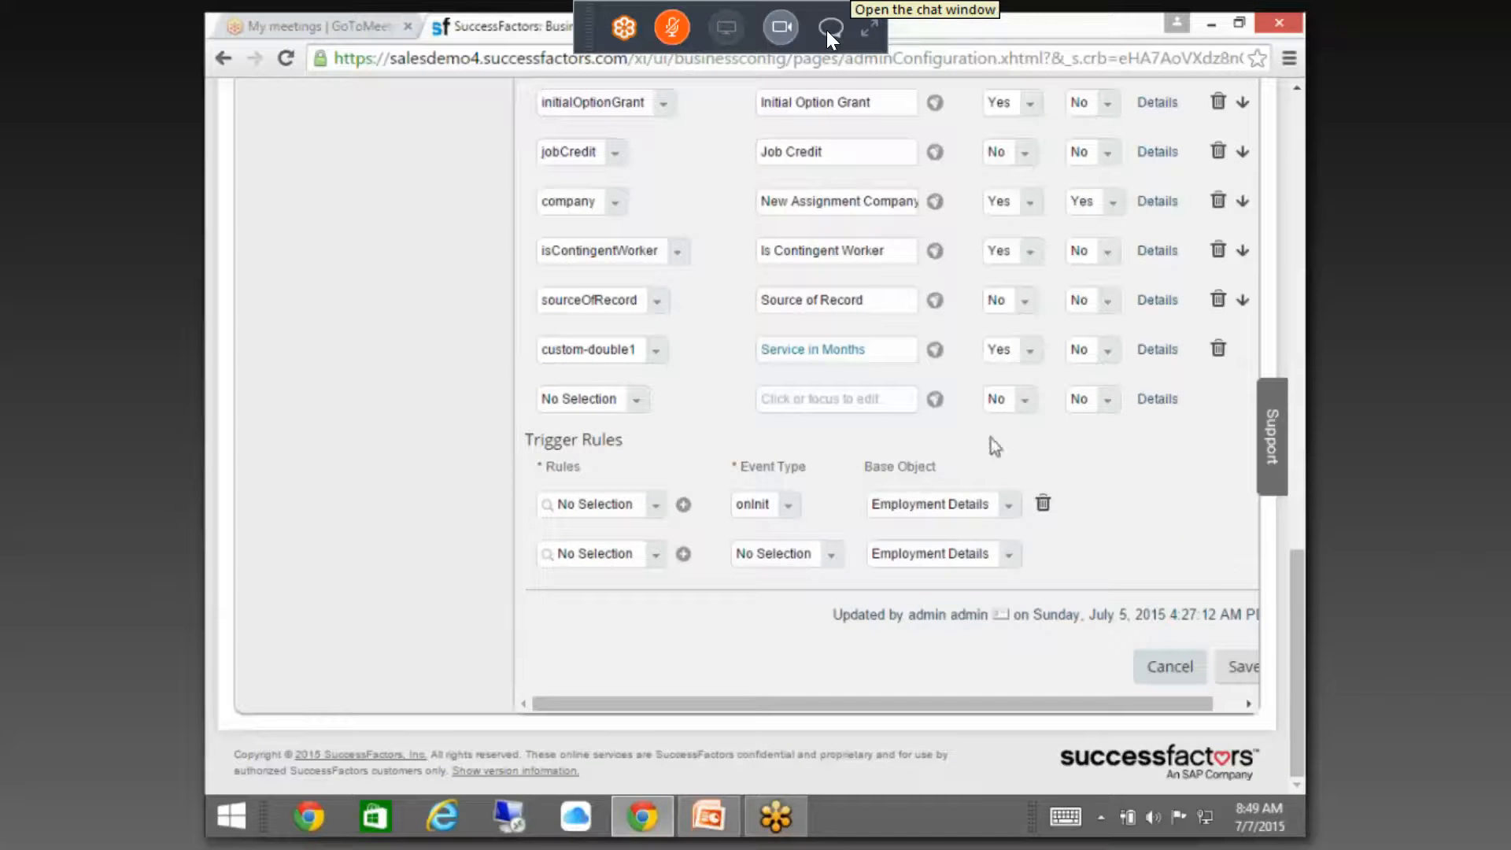
{"action": "left_click", "coordinate": [1231, 674]}
{"action": "left_click", "coordinate": [897, 495]}
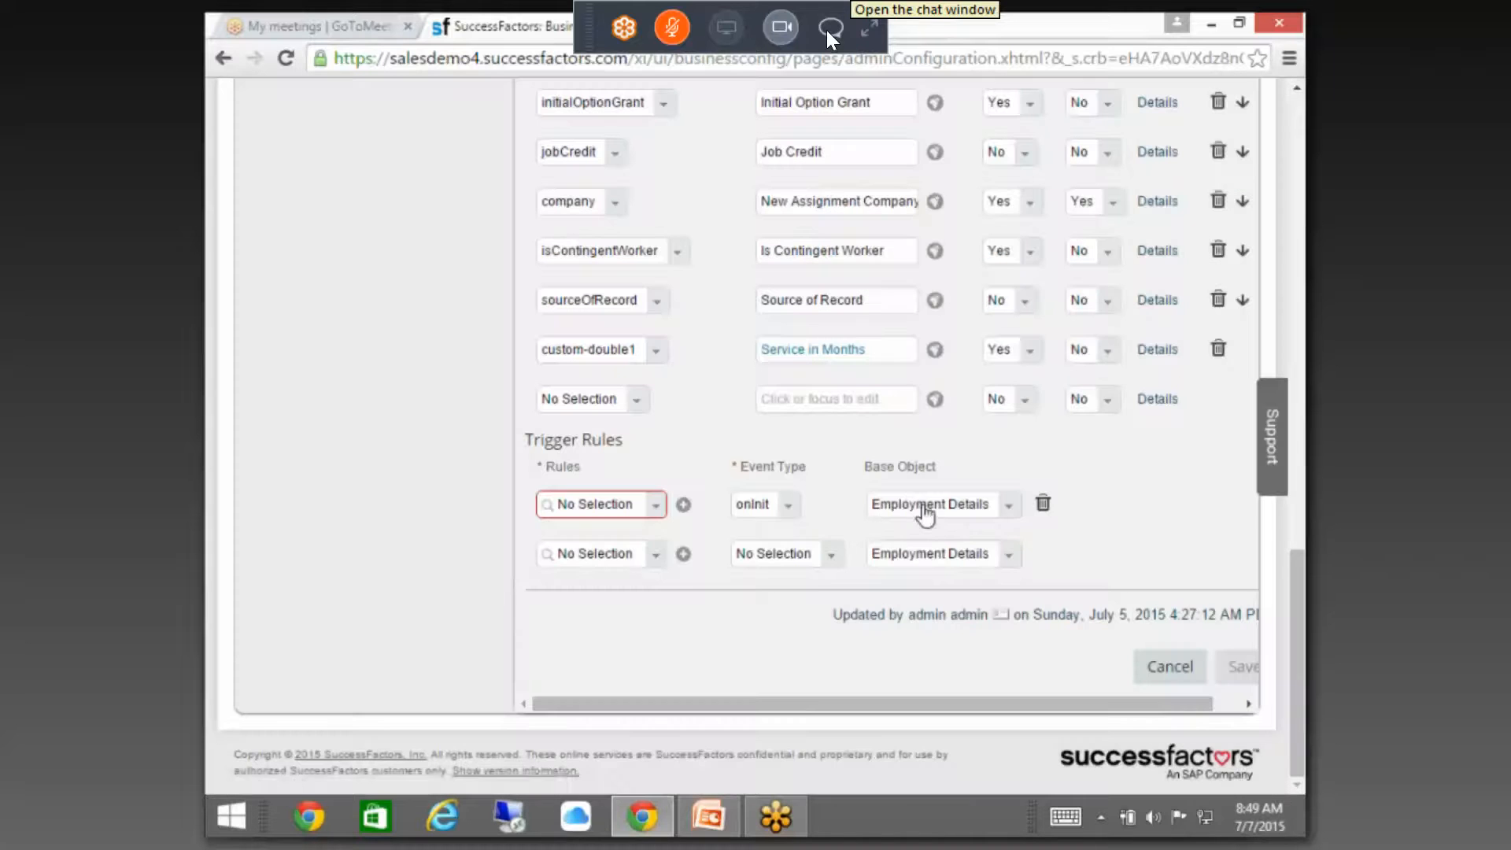
{"action": "left_click", "coordinate": [1046, 505]}
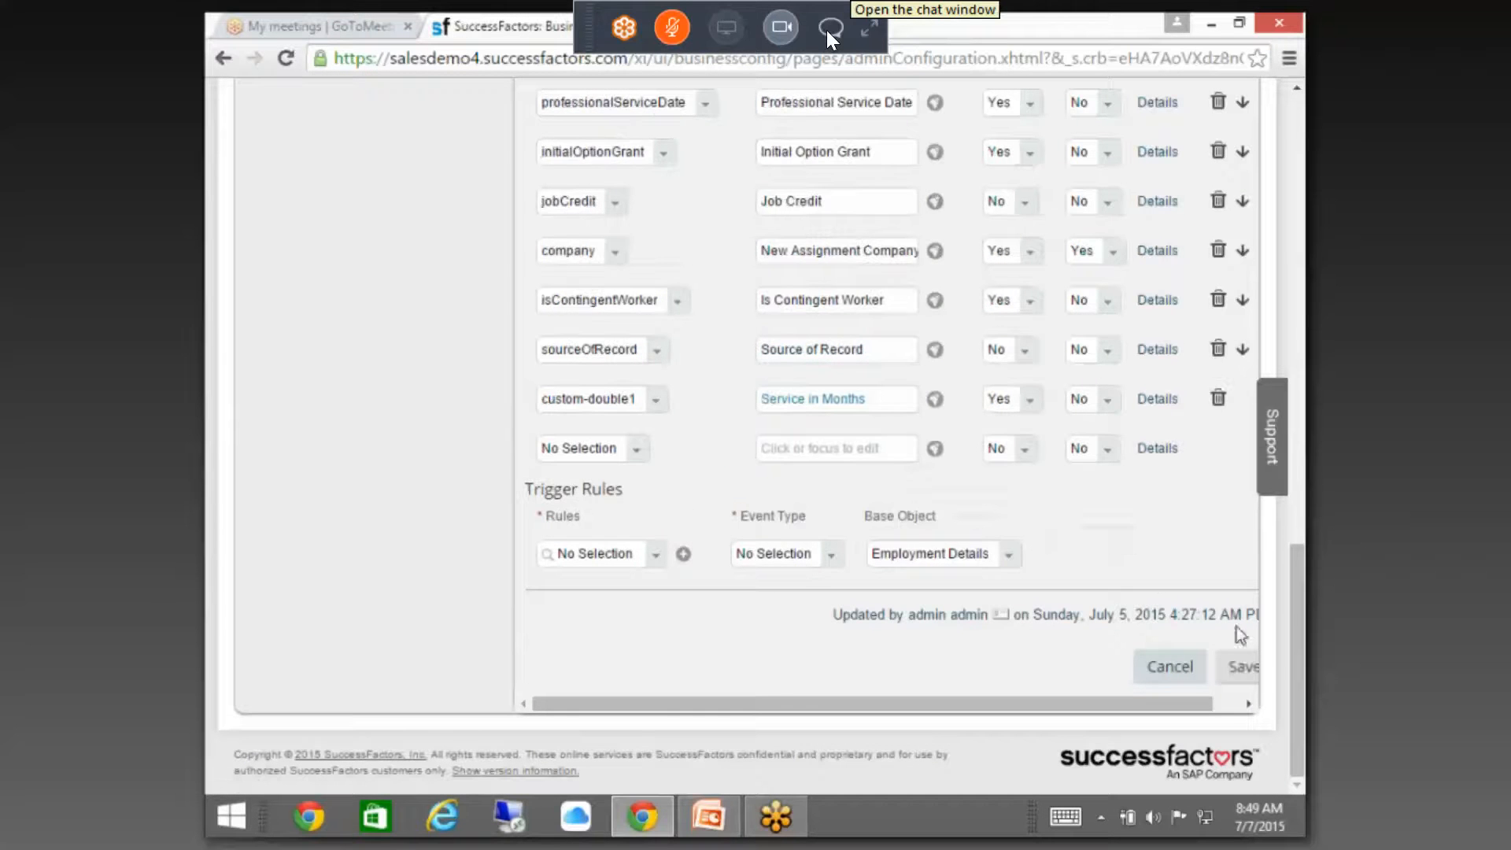
{"action": "left_click", "coordinate": [1244, 672]}
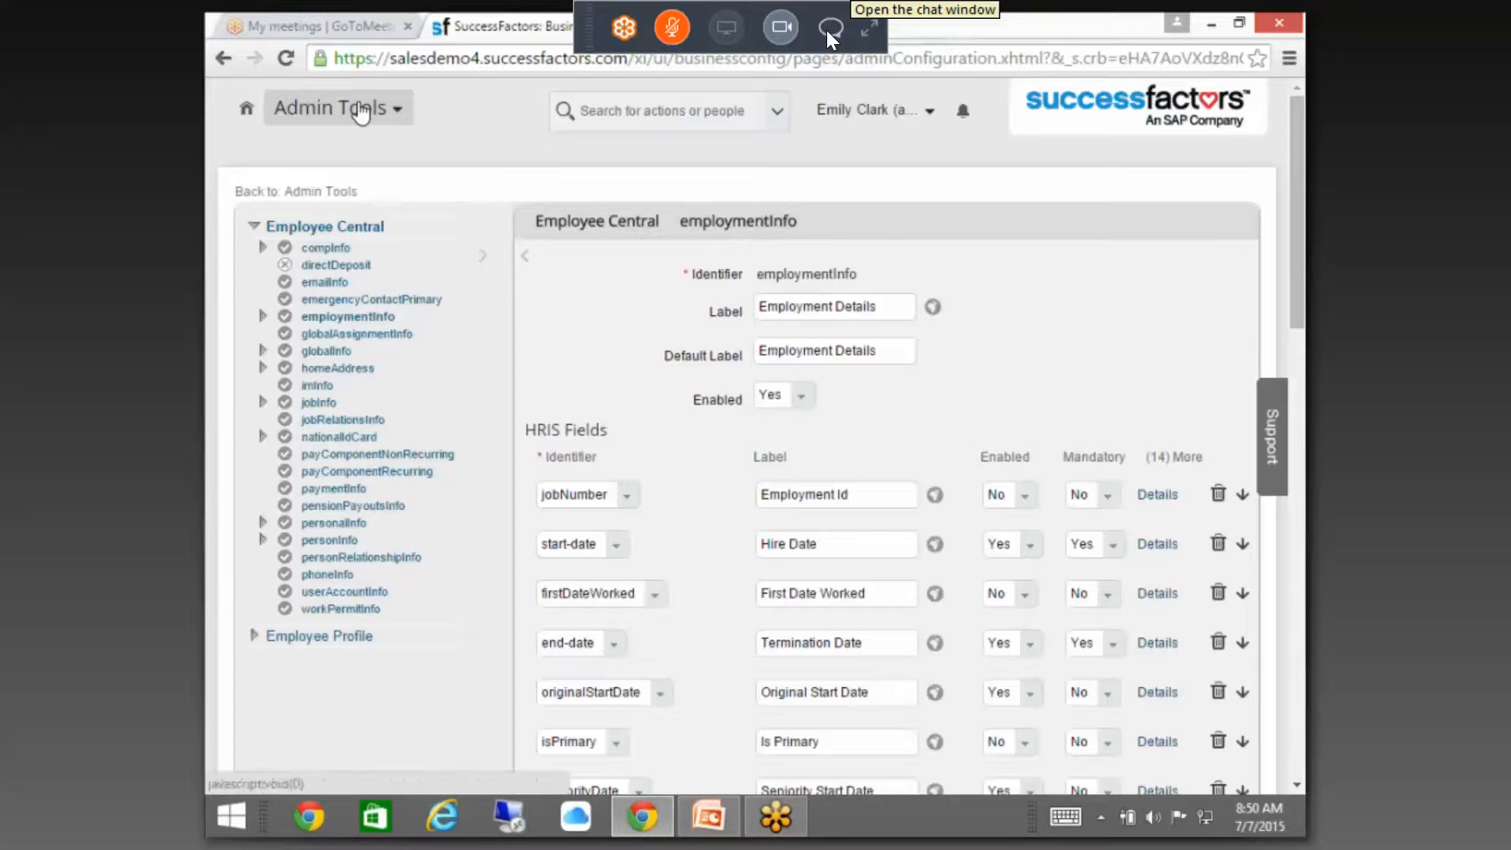
- Return to Admin Tools, search the tools for "busines", open Configure Business Rules and start a new rule
{"action": "left_click", "coordinate": [362, 115]}
{"action": "left_click", "coordinate": [325, 574]}
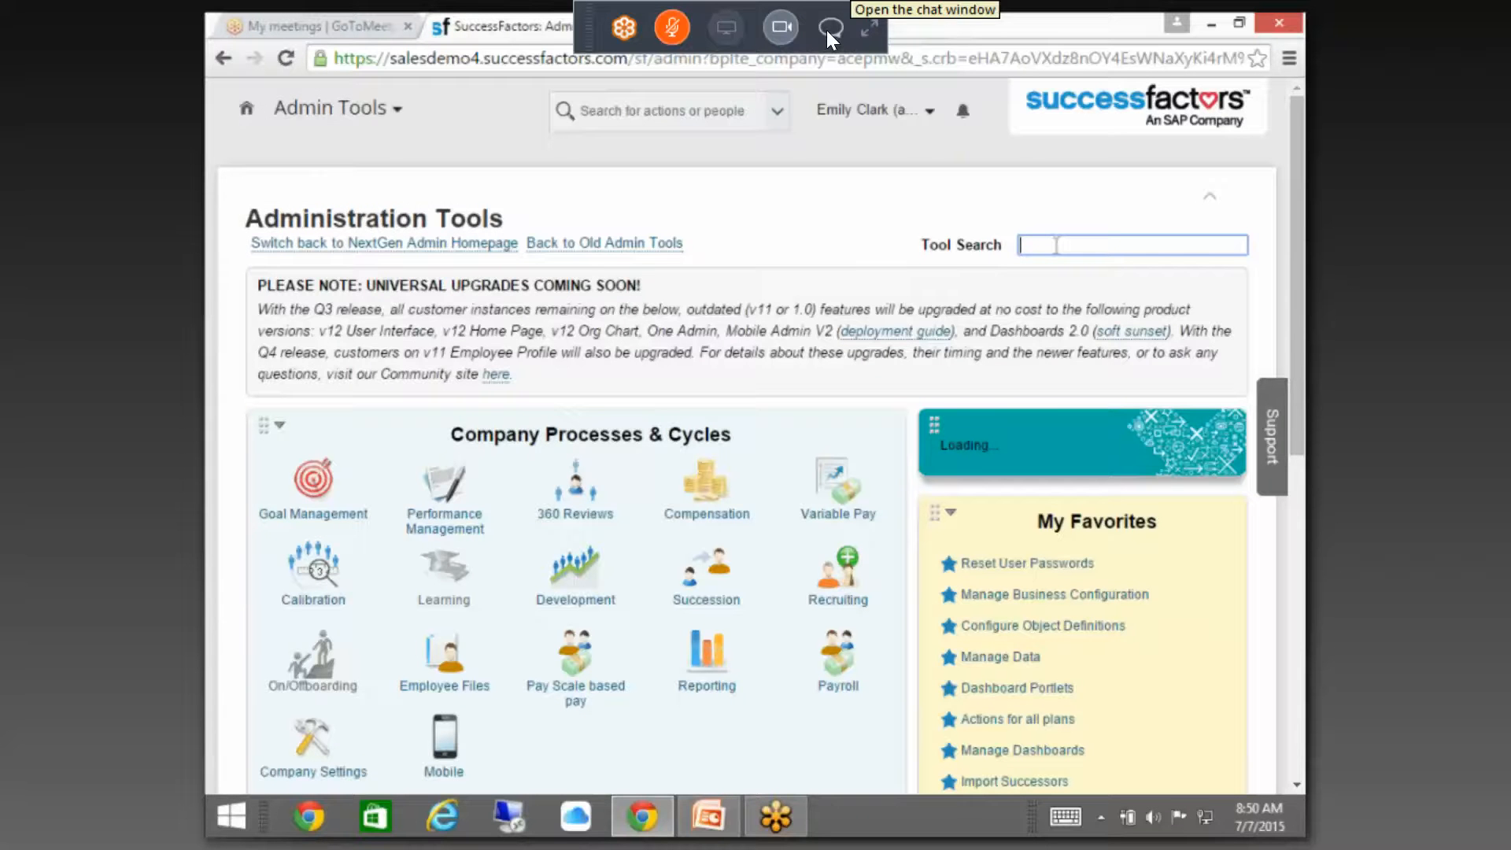
{"action": "left_click", "coordinate": [1046, 245]}
{"action": "type", "text": "busines"}
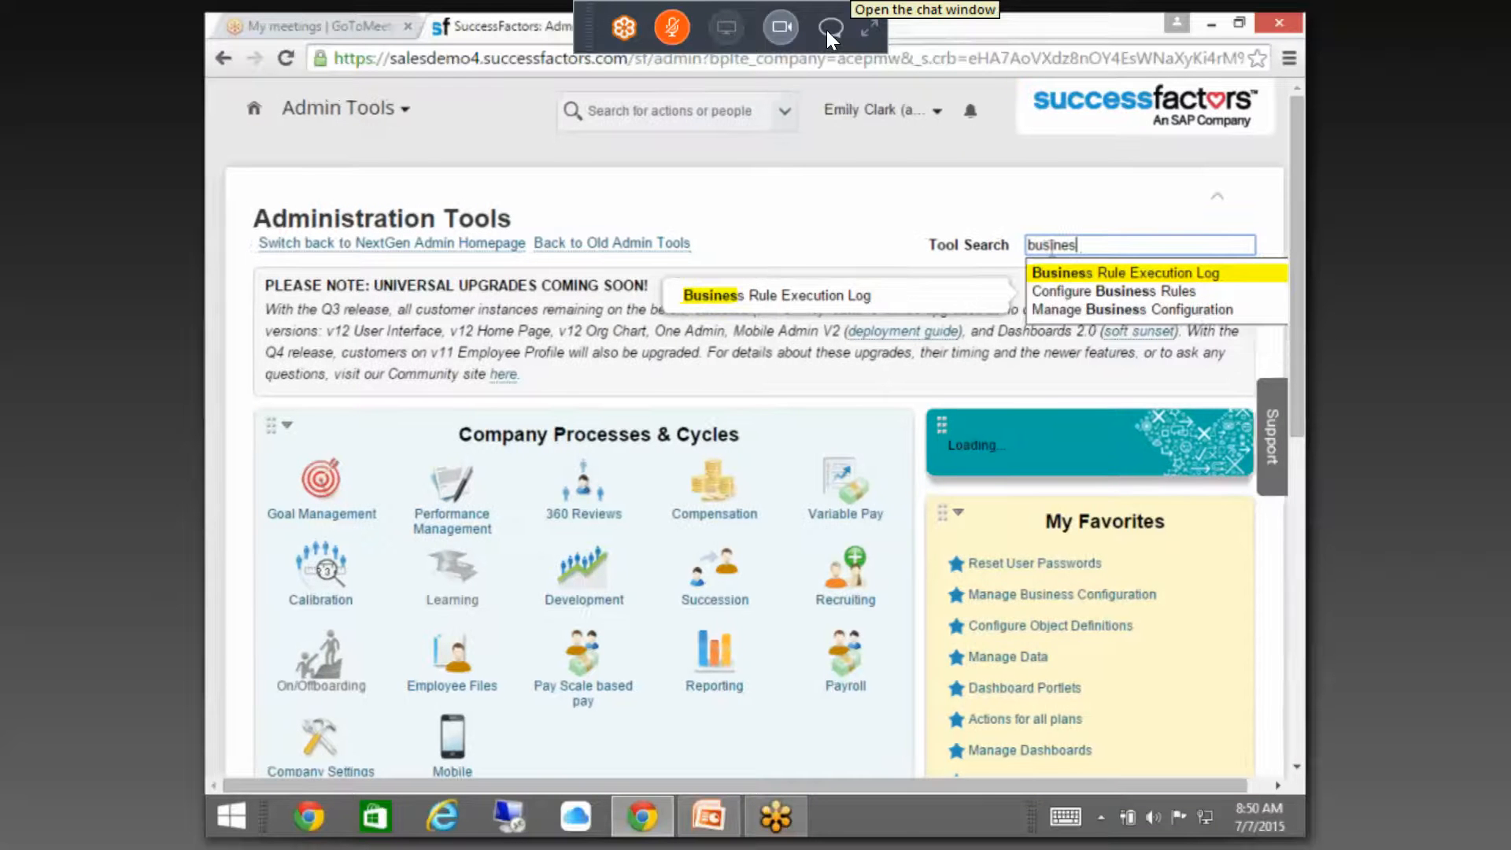
{"action": "left_click", "coordinate": [1119, 289]}
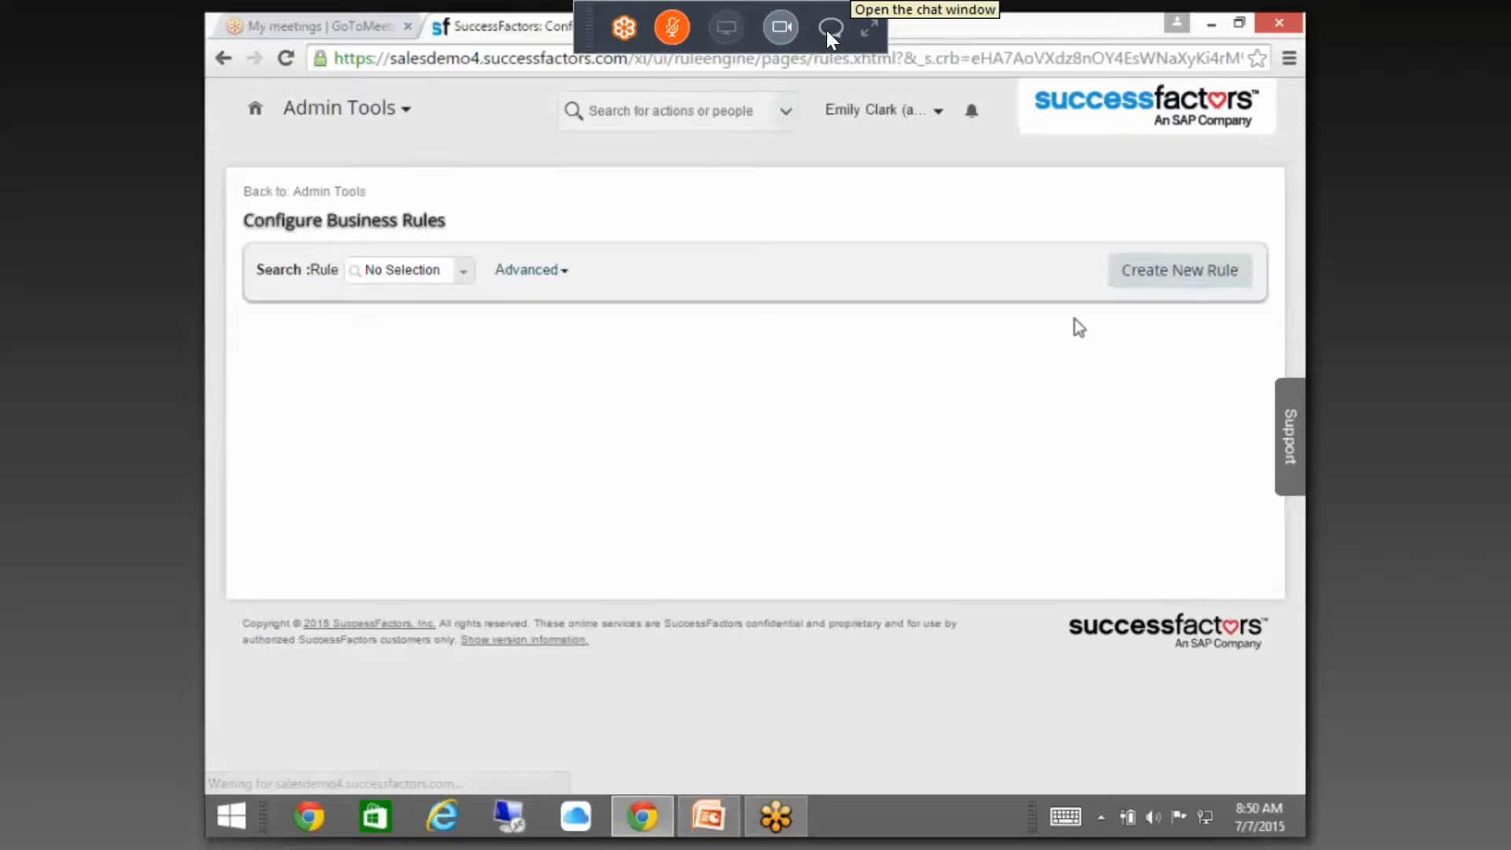
{"action": "left_click", "coordinate": [1183, 275]}
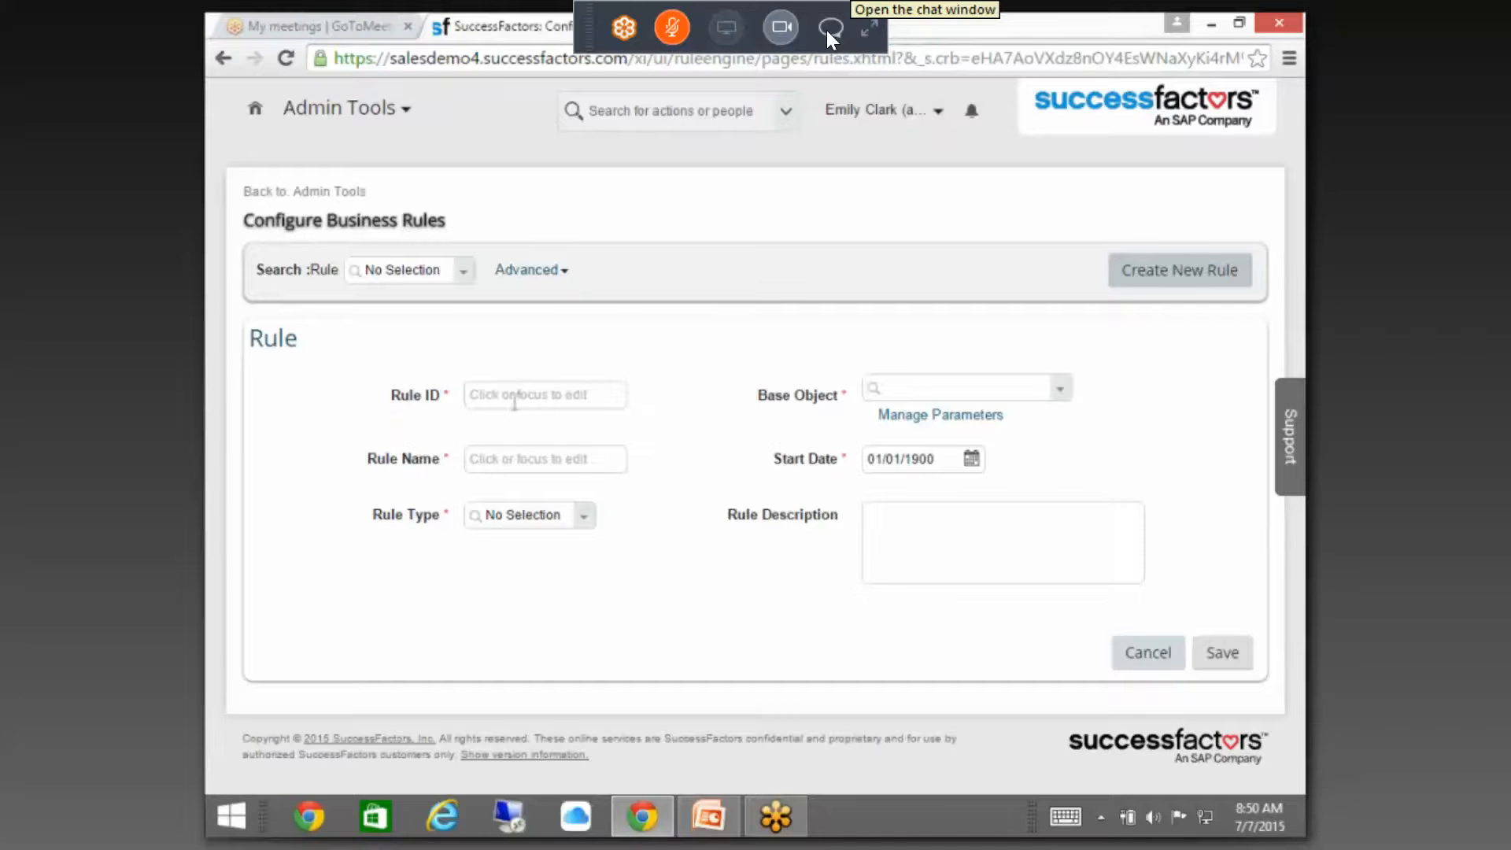
- Enter "Senioirity" as both the Rule ID and the Rule Name of the new rule
{"action": "left_click", "coordinate": [520, 396]}
{"action": "type", "text": "Senioirty==="}
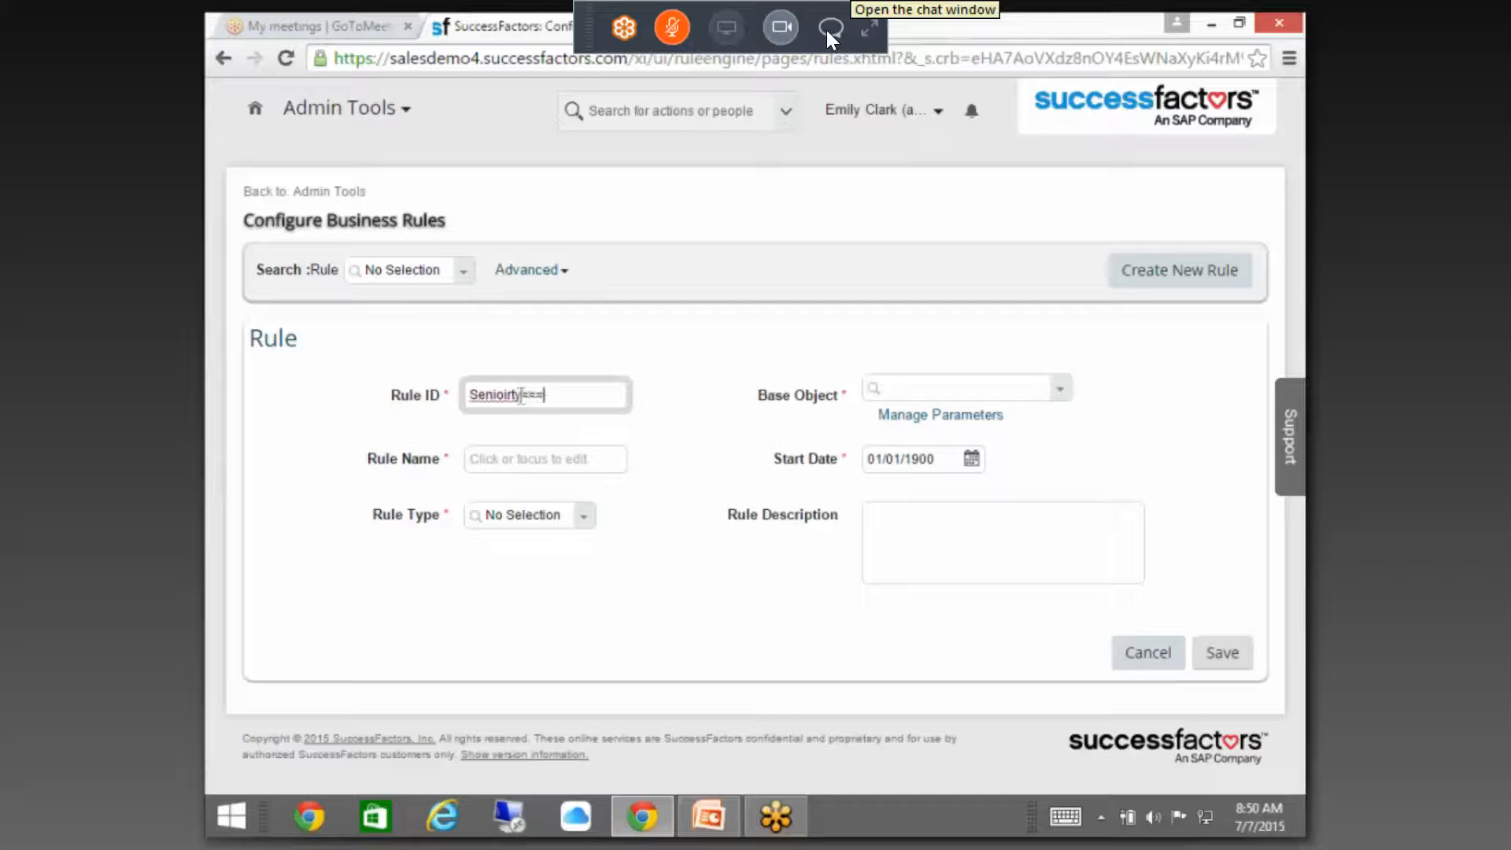
{"action": "key", "text": "BackSpace"}
{"action": "type", "text": "ity"}
{"action": "left_click_drag", "start_coordinate": [534, 394], "coordinate": [387, 384]}
{"action": "key", "text": "ctrl+c"}
{"action": "left_click", "coordinate": [531, 457]}
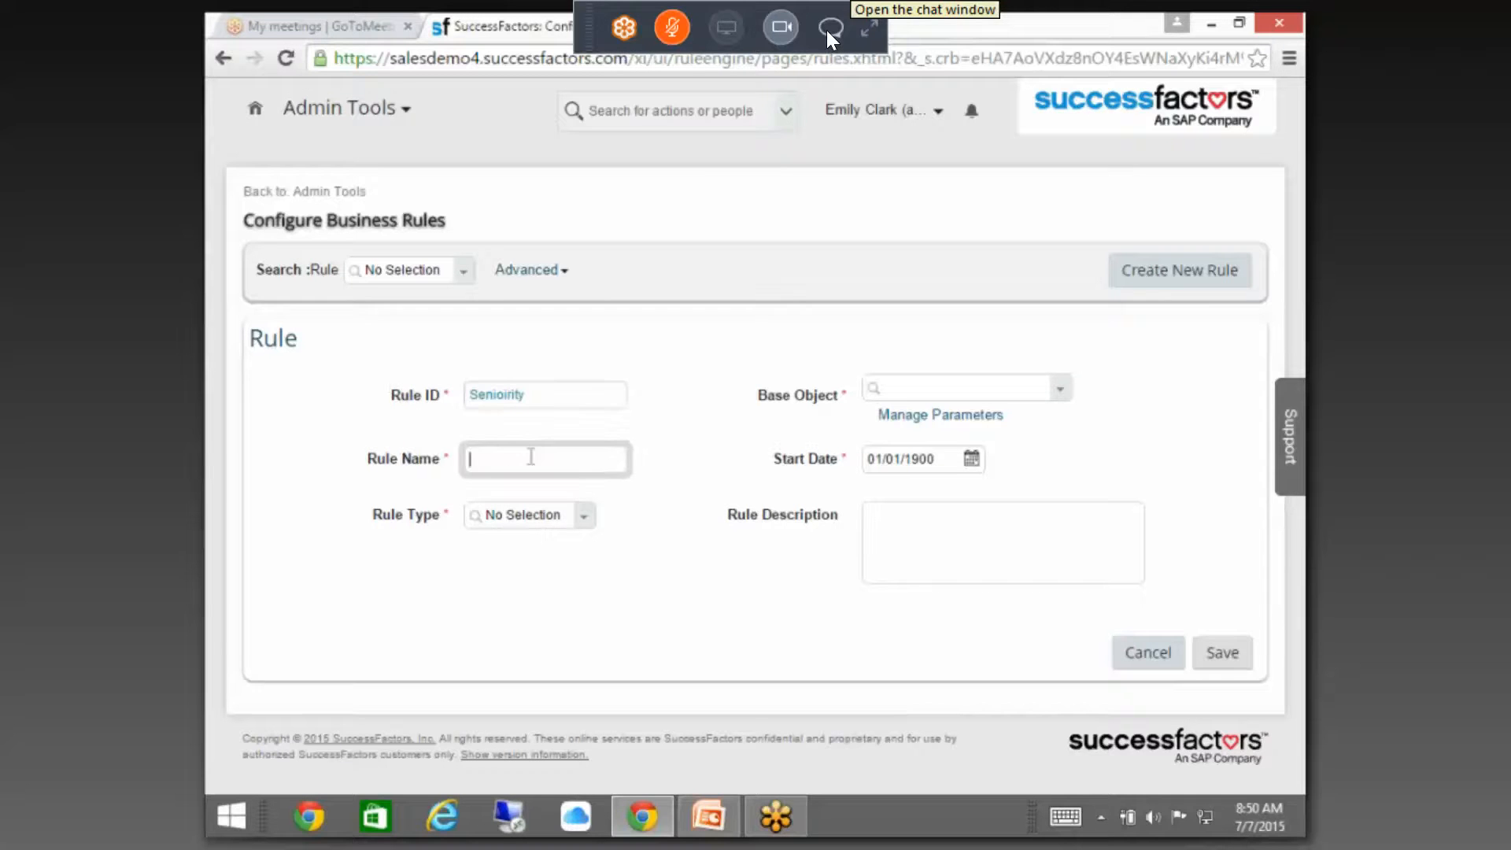
{"action": "key", "text": "ctrl+v"}
- Set the rule's Base Object to Employment Details and its Rule Type to Position Management
{"action": "left_click", "coordinate": [932, 384]}
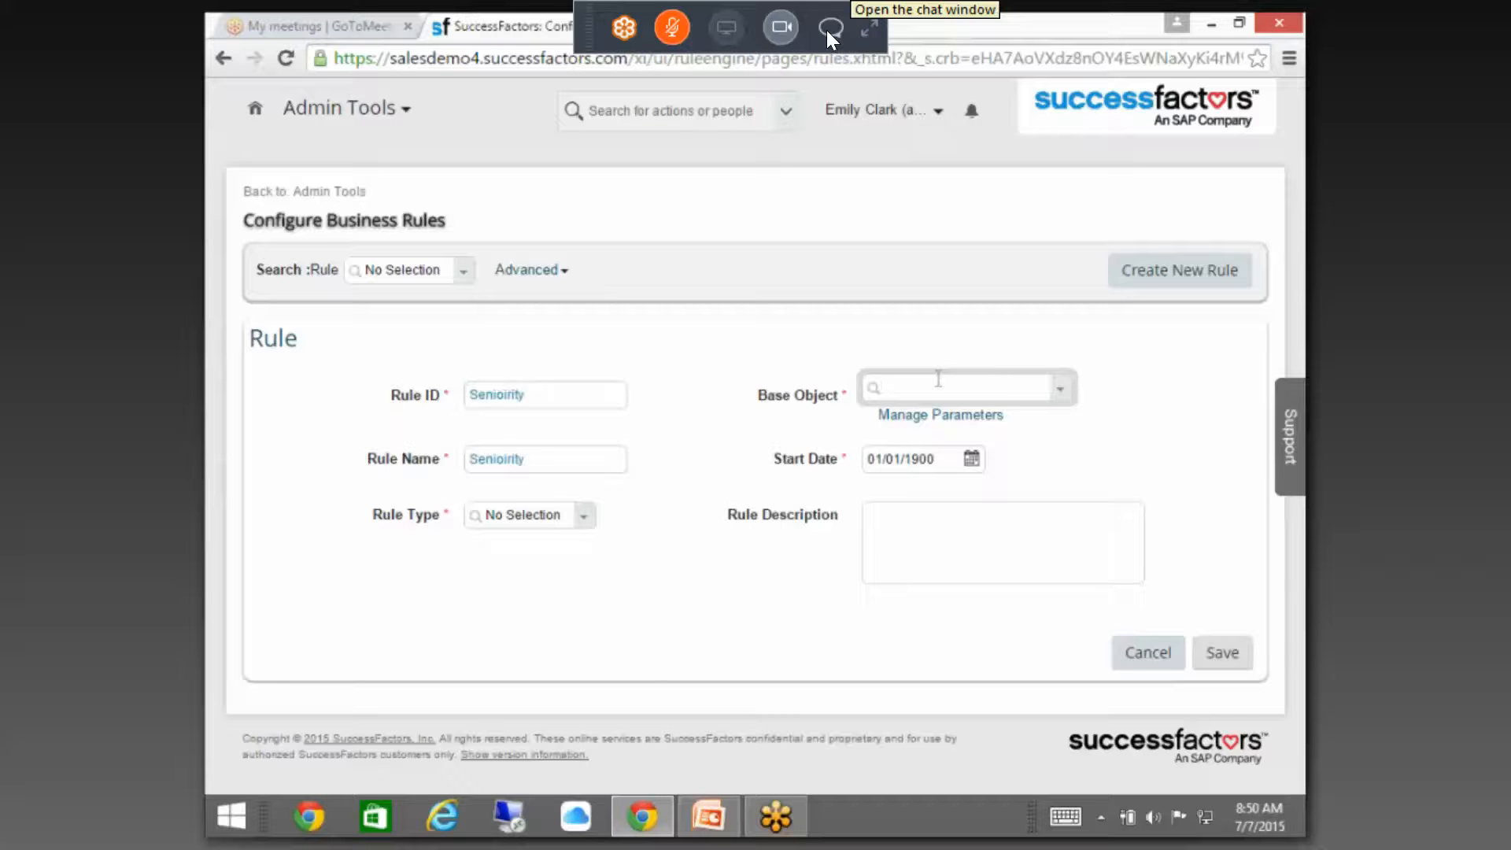
{"action": "type", "text": "employment"}
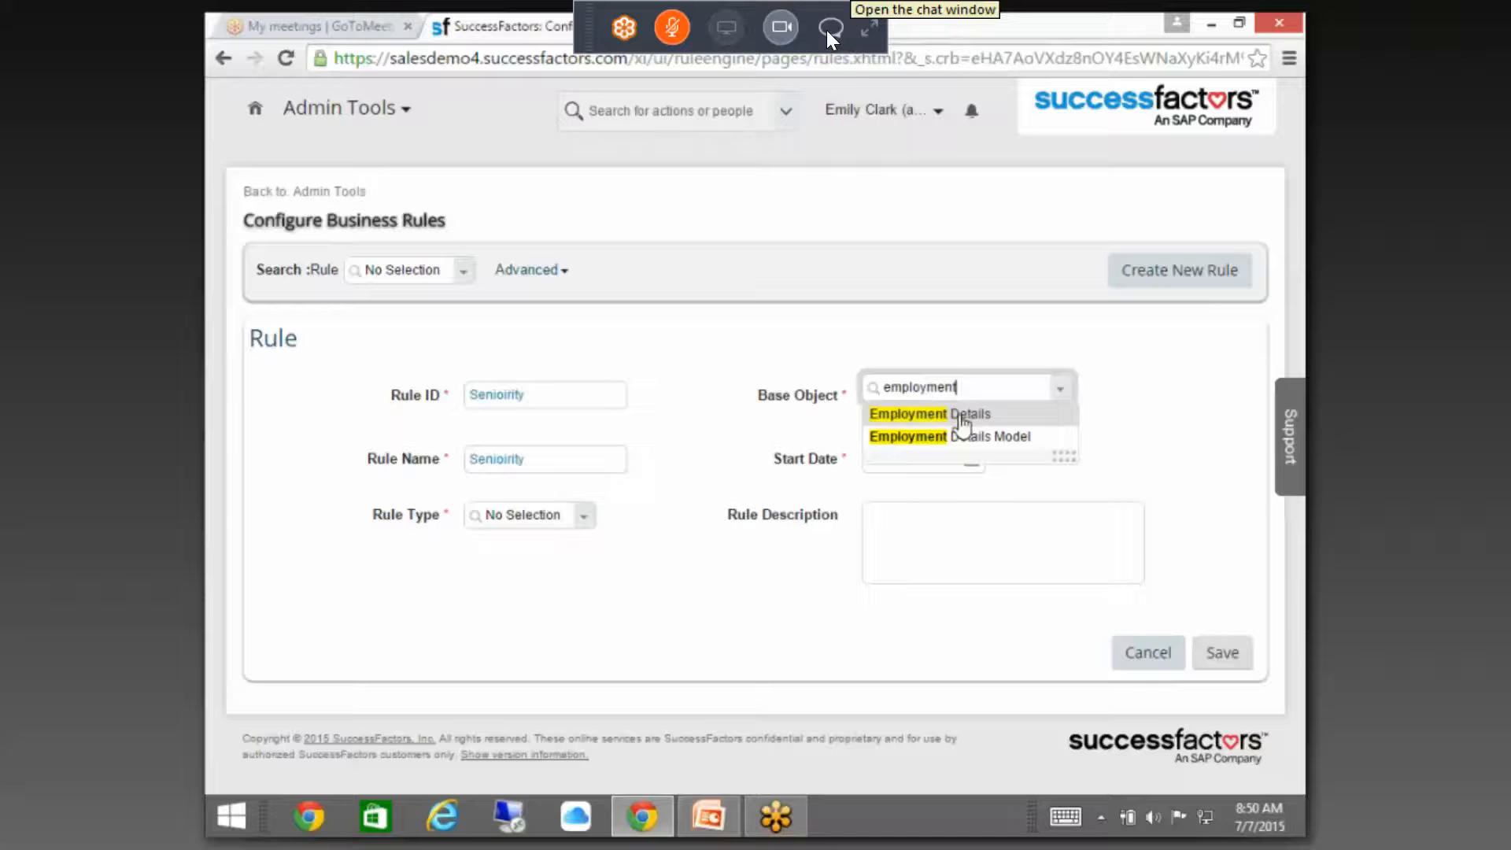
{"action": "left_click", "coordinate": [957, 416]}
{"action": "left_click", "coordinate": [581, 521]}
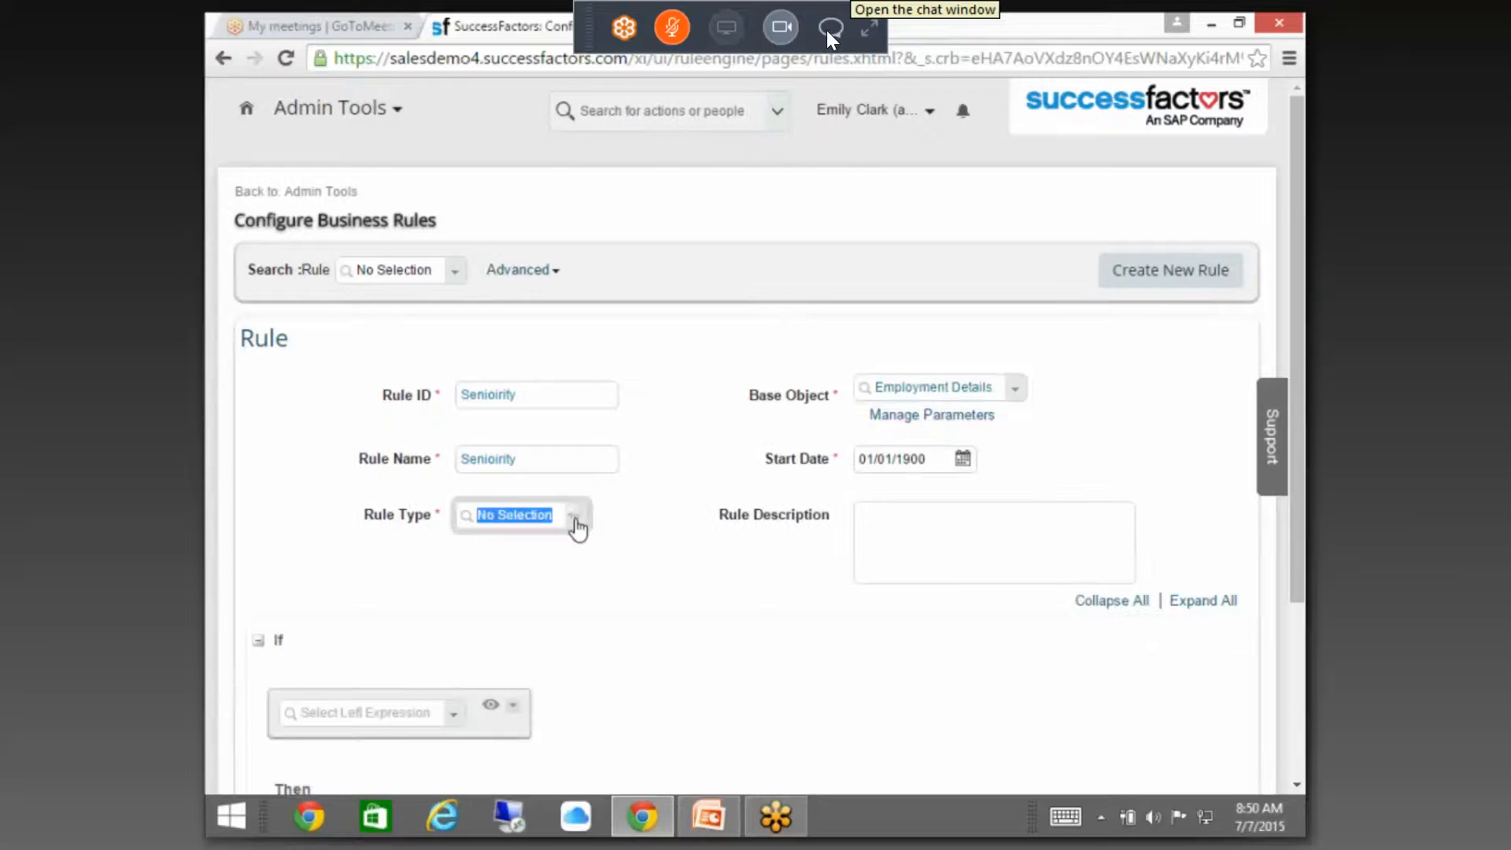
{"action": "left_click", "coordinate": [598, 553]}
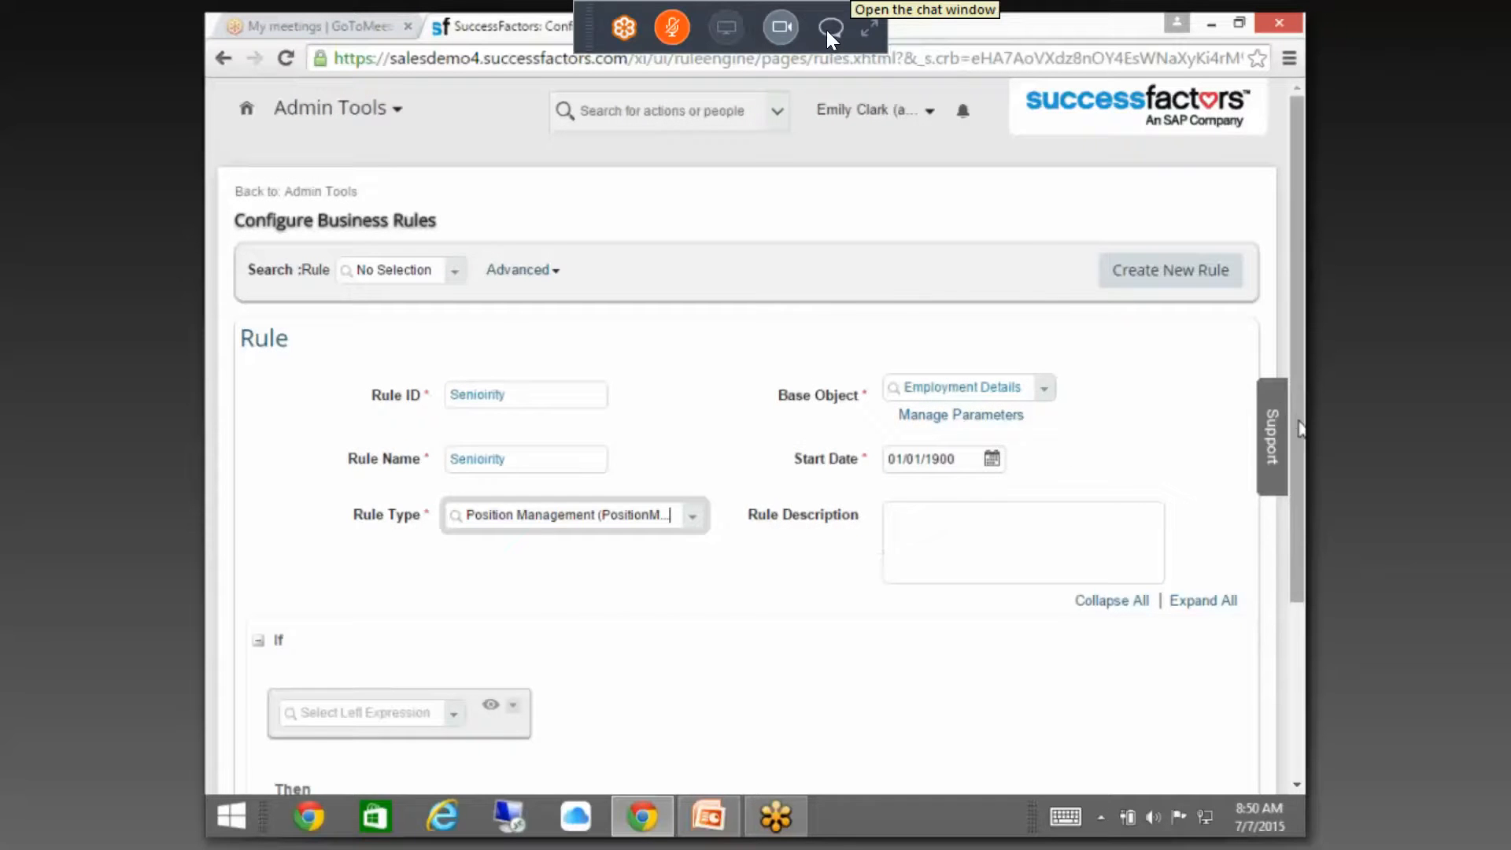
- Make the If condition always true and add a Then action that sets Service in Months
{"action": "scroll", "coordinate": [551, 472], "scroll_direction": "down", "scroll_amount": 3}
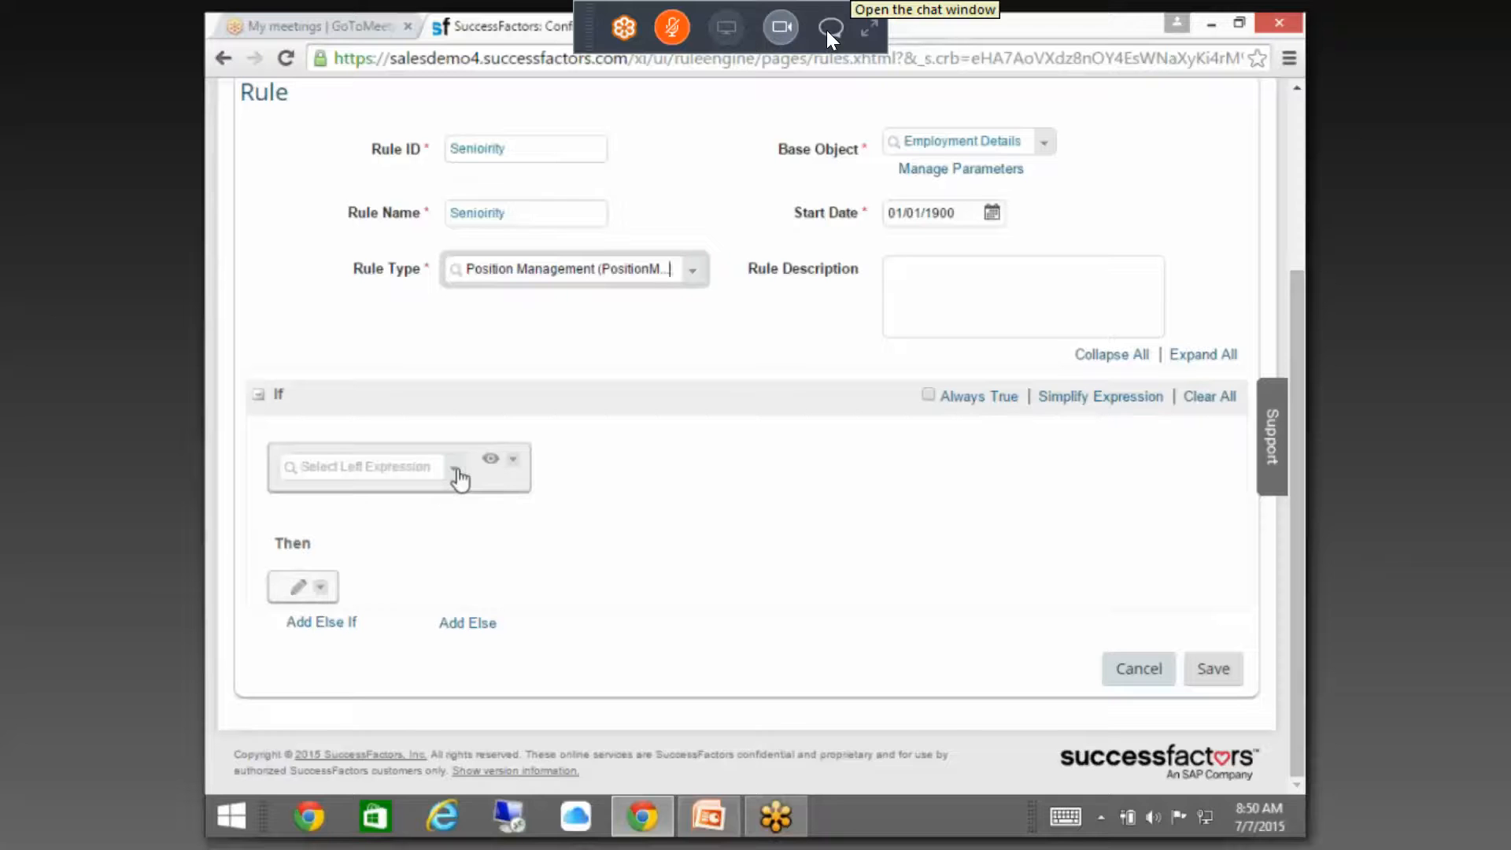
{"action": "left_click", "coordinate": [929, 396]}
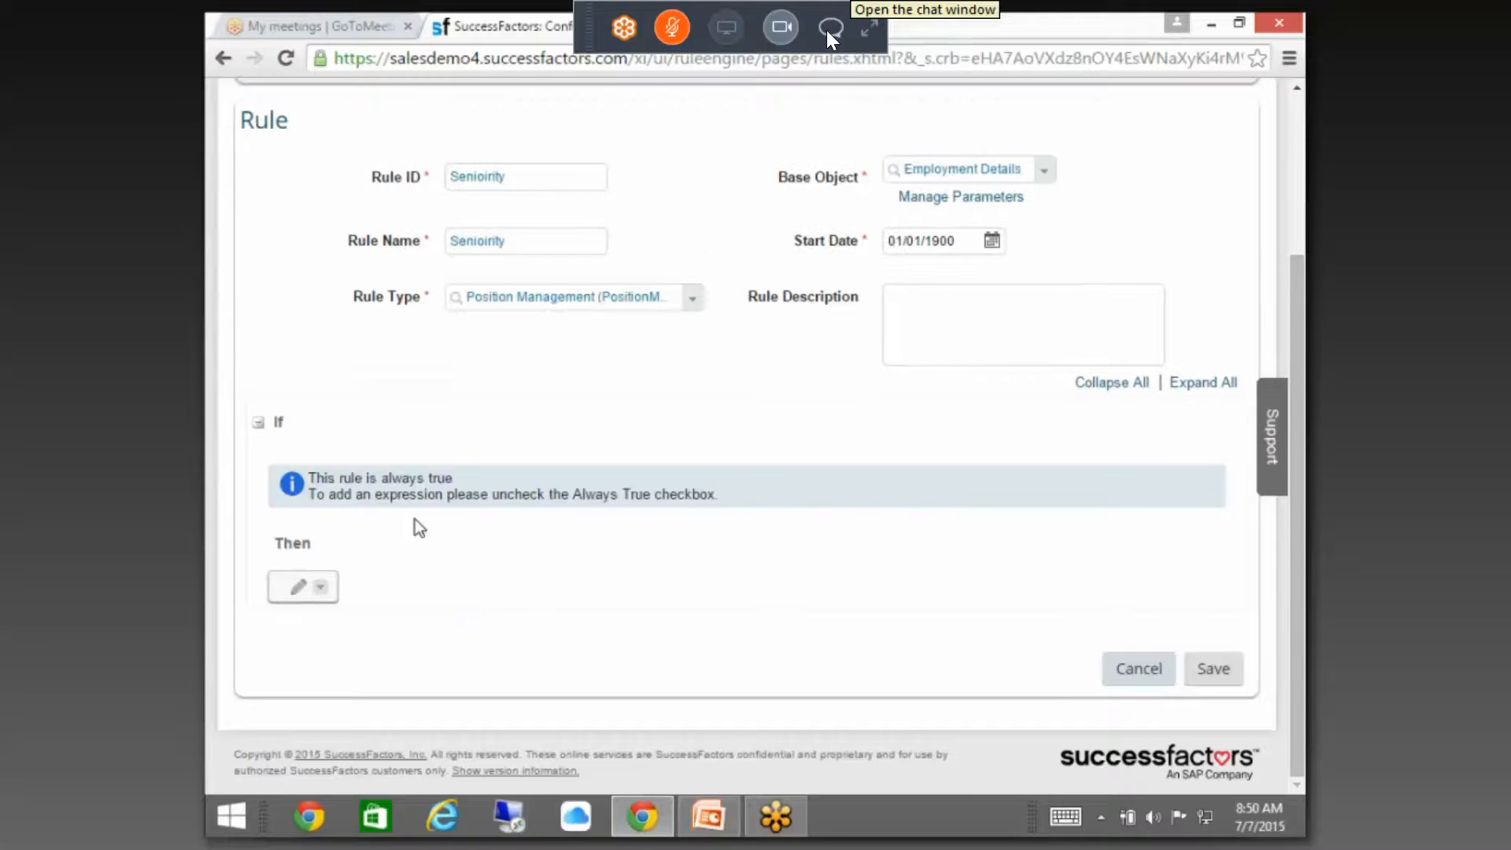
{"action": "left_click", "coordinate": [303, 585]}
{"action": "left_click", "coordinate": [429, 604]}
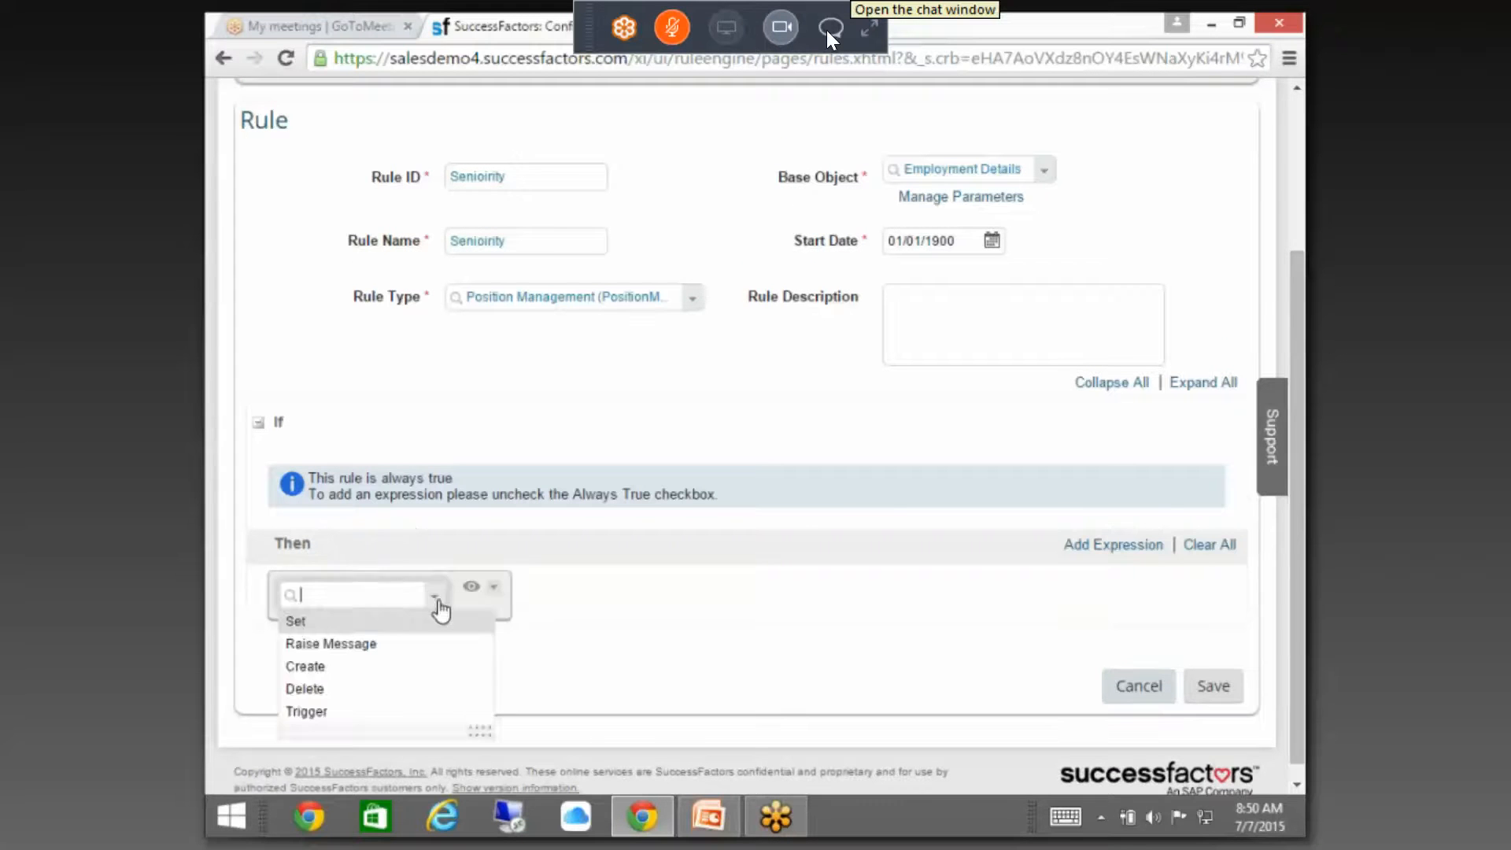
{"action": "left_click", "coordinate": [381, 625]}
{"action": "left_click", "coordinate": [541, 596]}
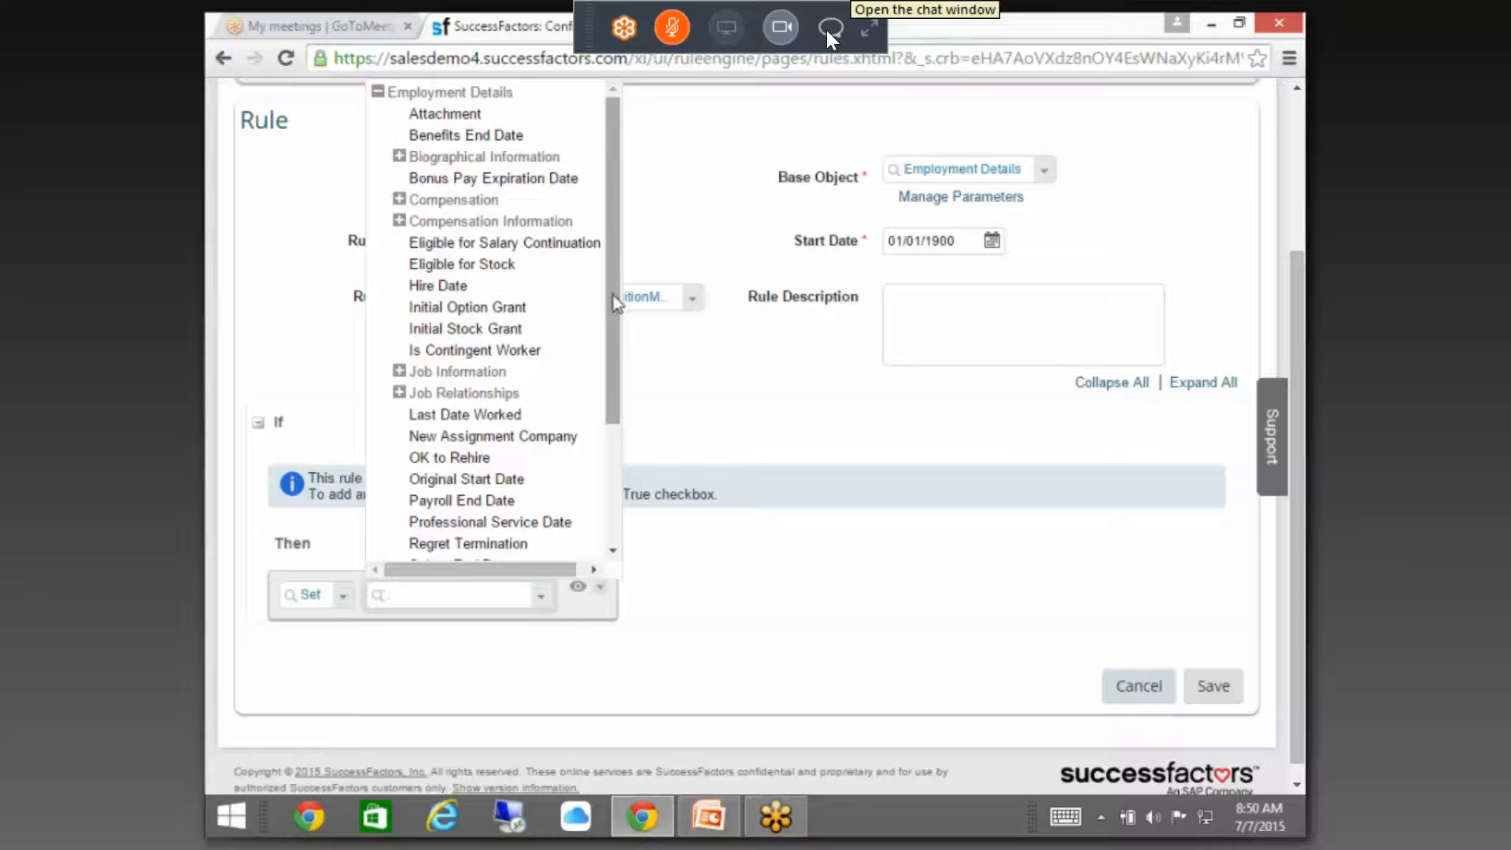
{"action": "left_click_drag", "start_coordinate": [612, 295], "coordinate": [602, 436]}
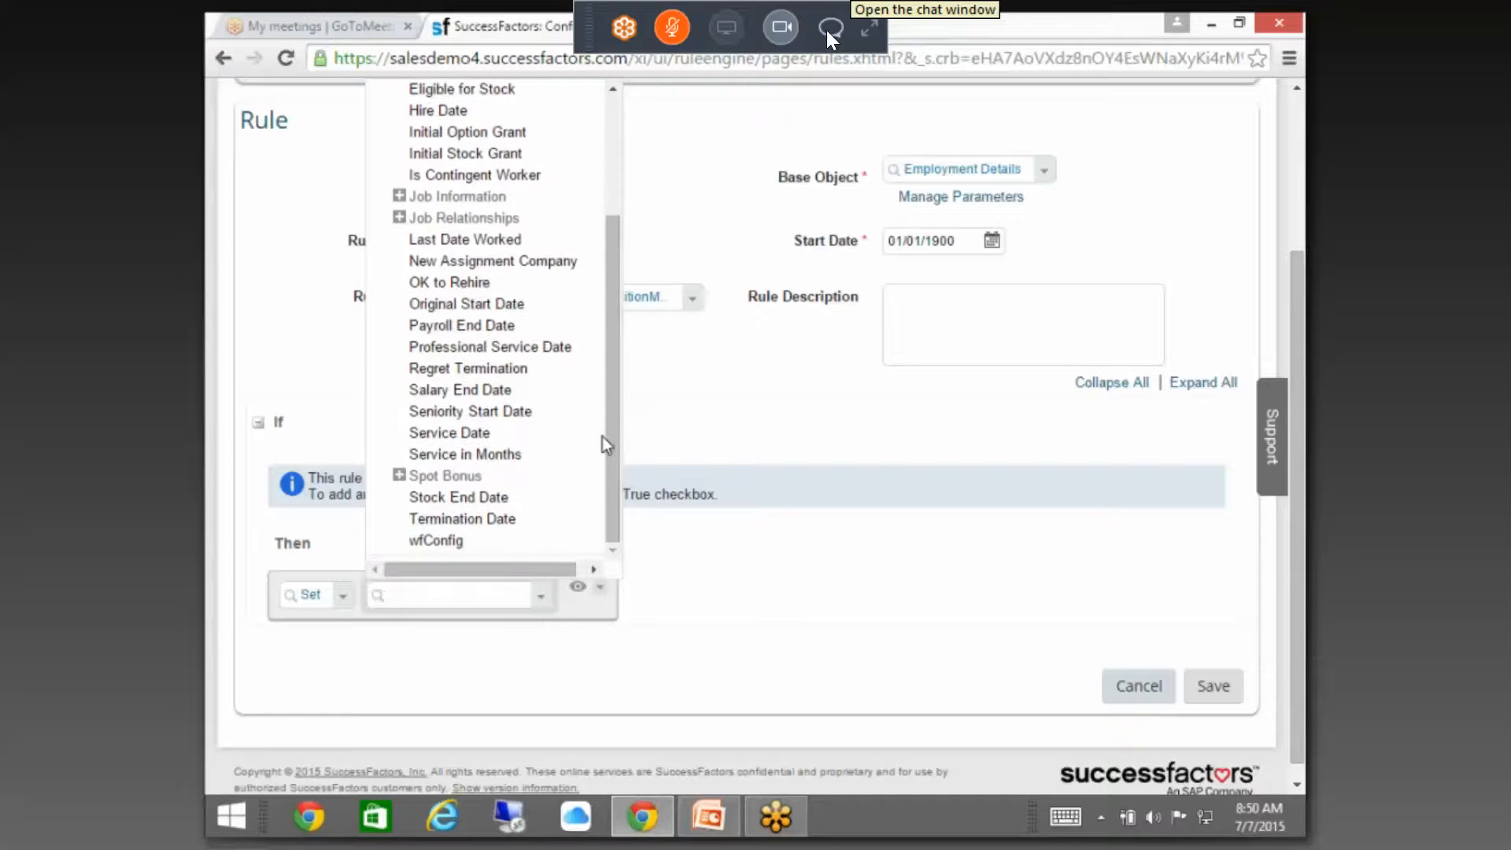
{"action": "left_click", "coordinate": [497, 455]}
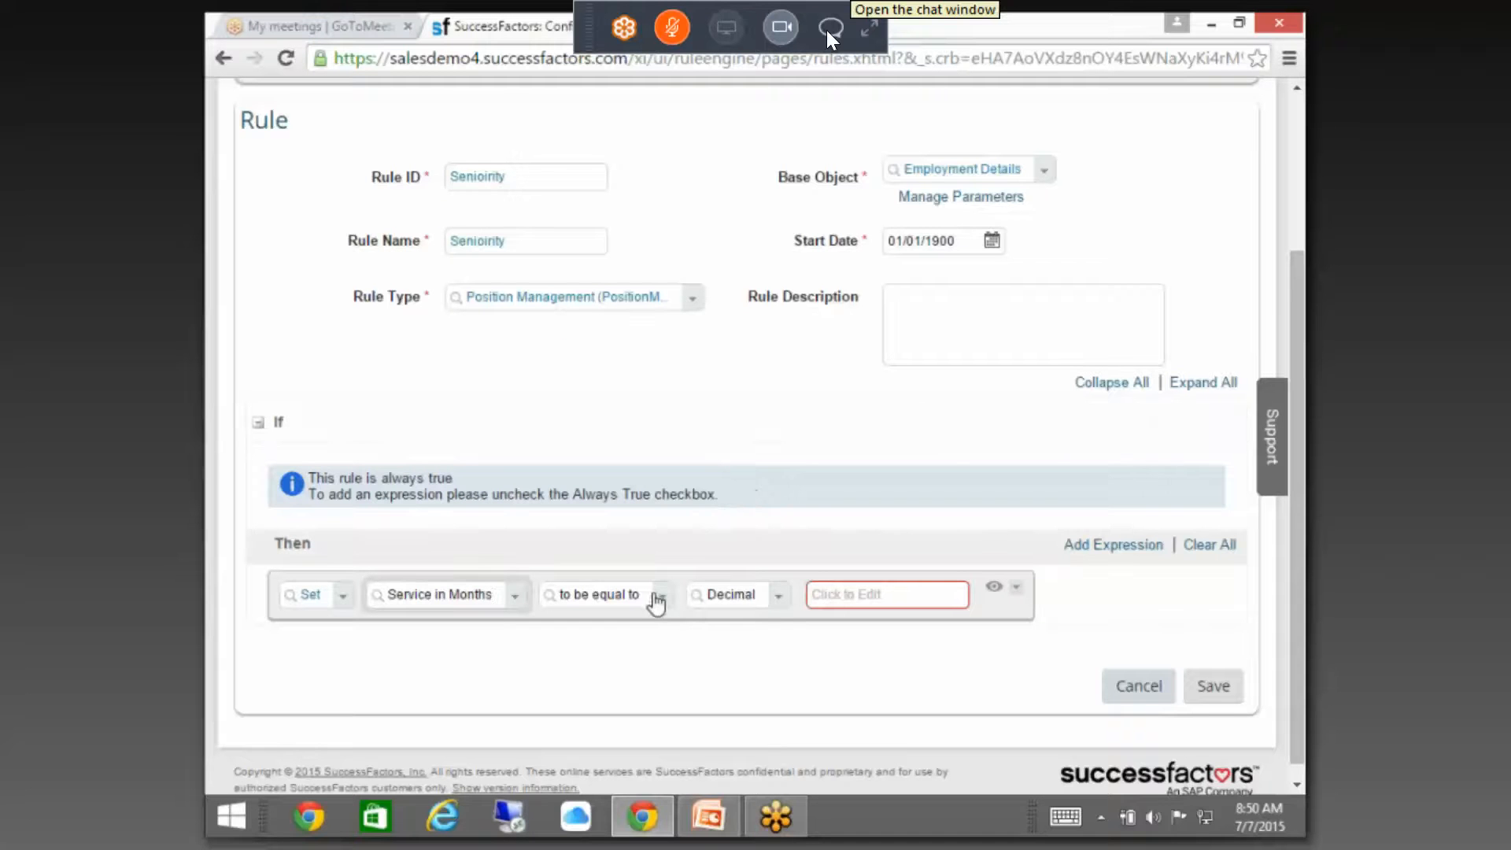
- Assign the function Get Number Of Months From Hire Date() as the value for Service in Months
{"action": "left_click", "coordinate": [784, 602]}
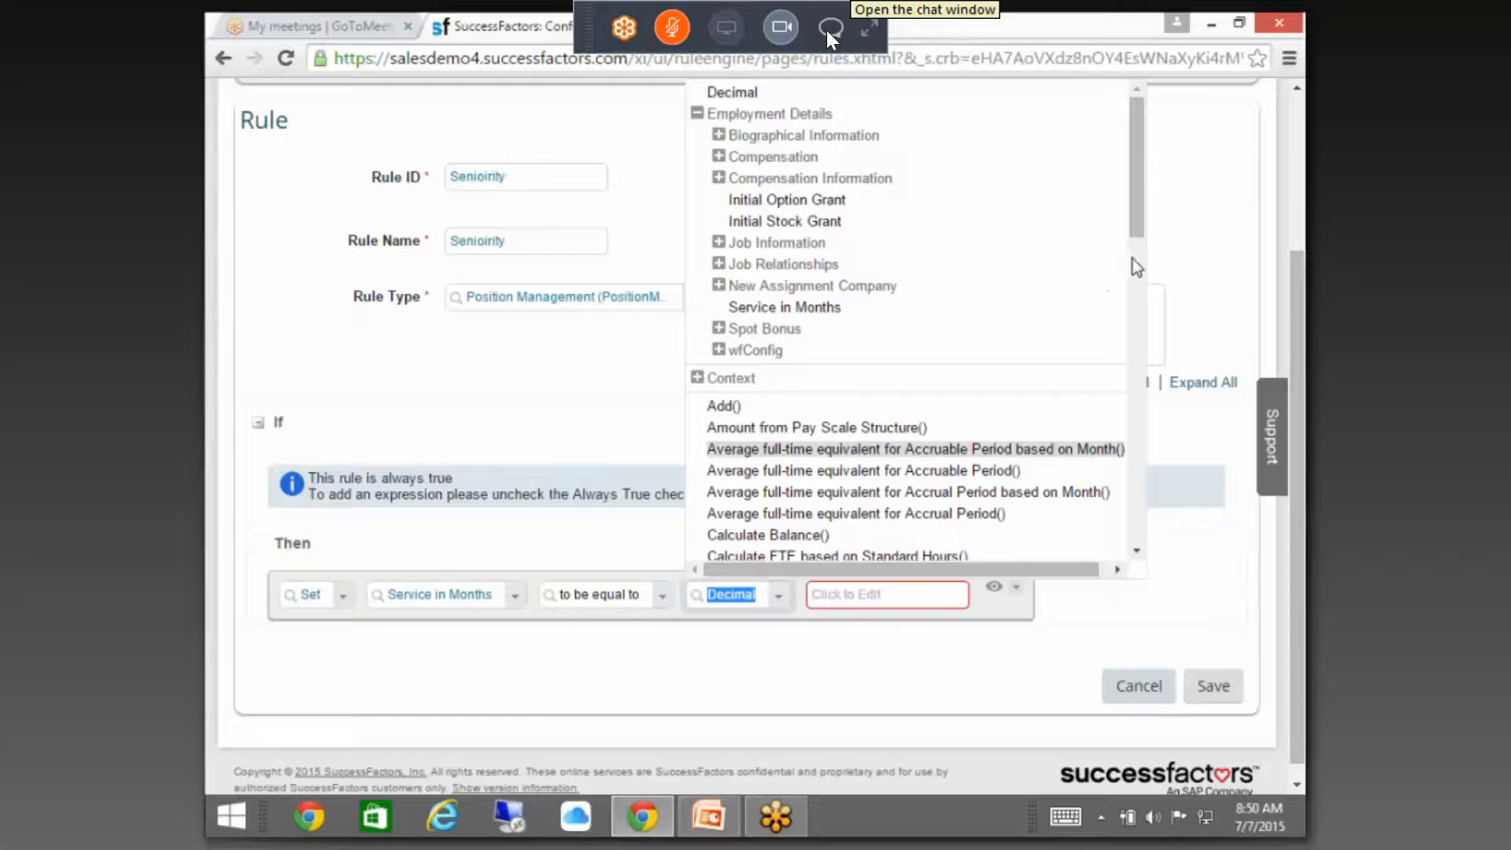
{"action": "left_click_drag", "start_coordinate": [1135, 223], "coordinate": [1139, 337]}
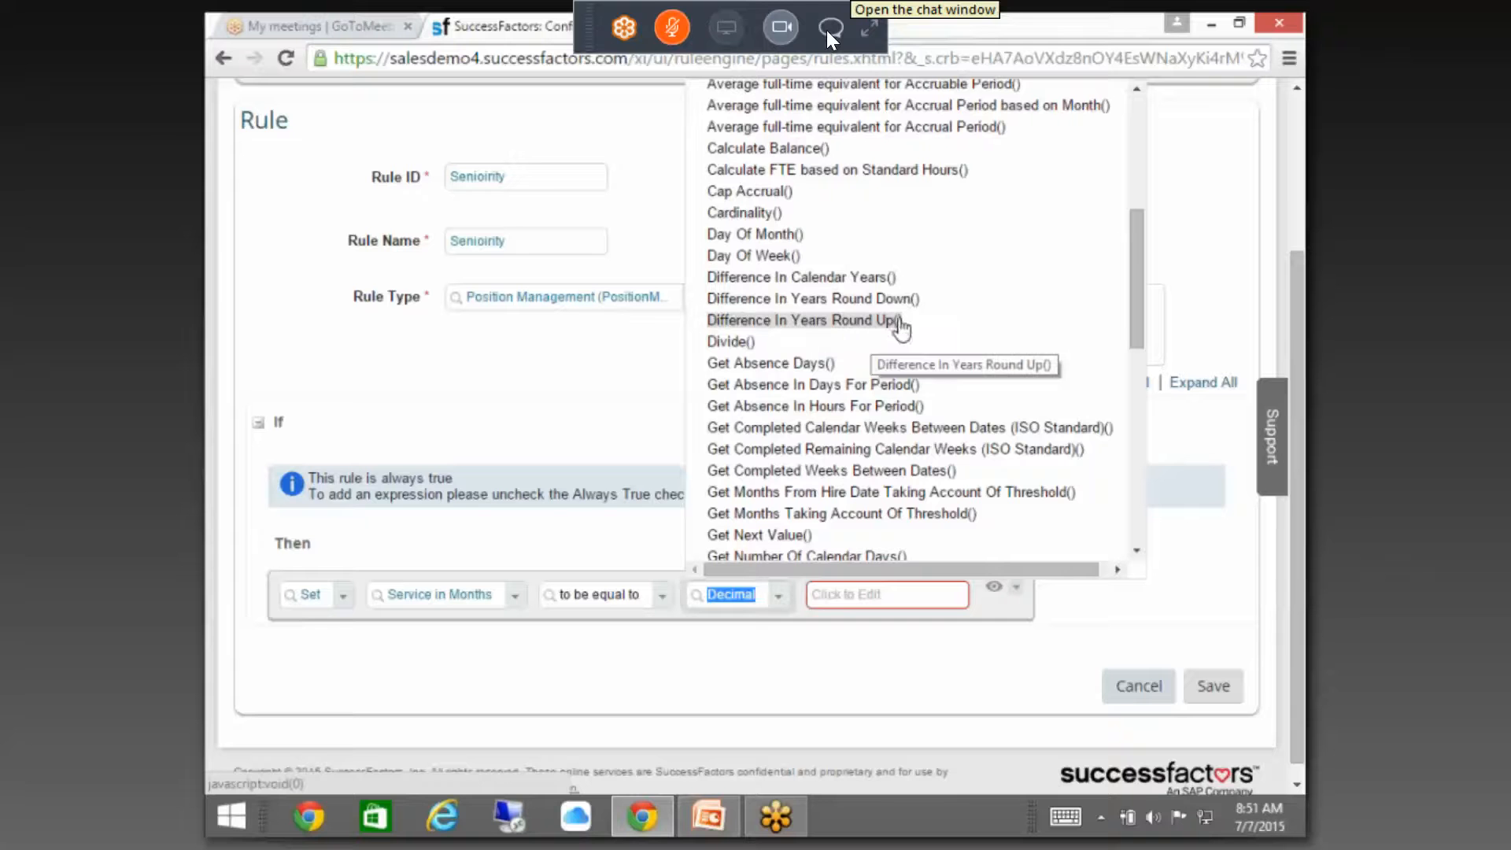
{"action": "scroll", "coordinate": [839, 460], "scroll_direction": "down", "scroll_amount": 1}
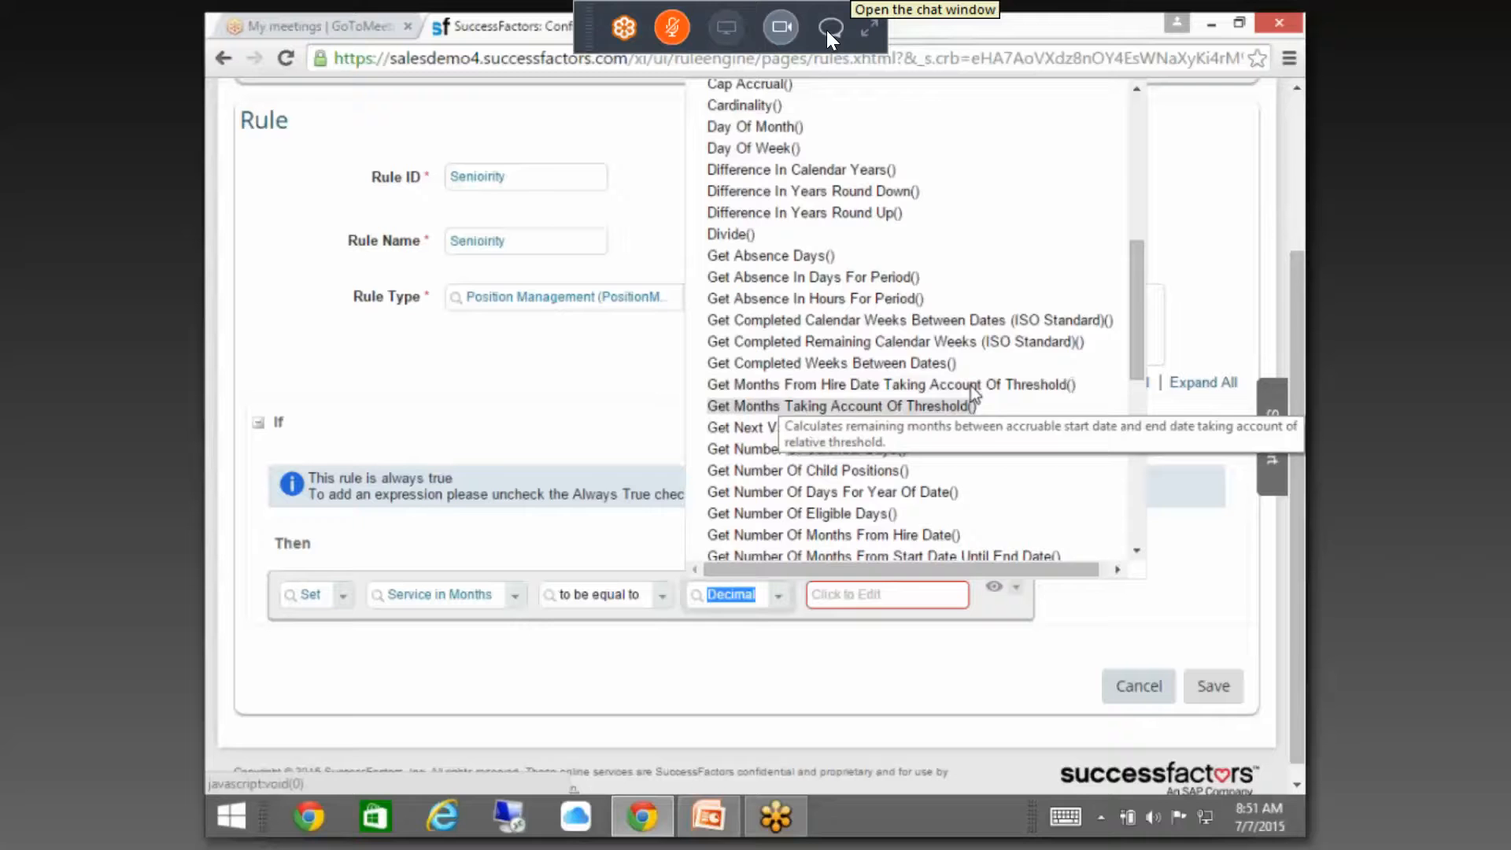
{"action": "scroll", "coordinate": [866, 394], "scroll_direction": "down", "scroll_amount": 2}
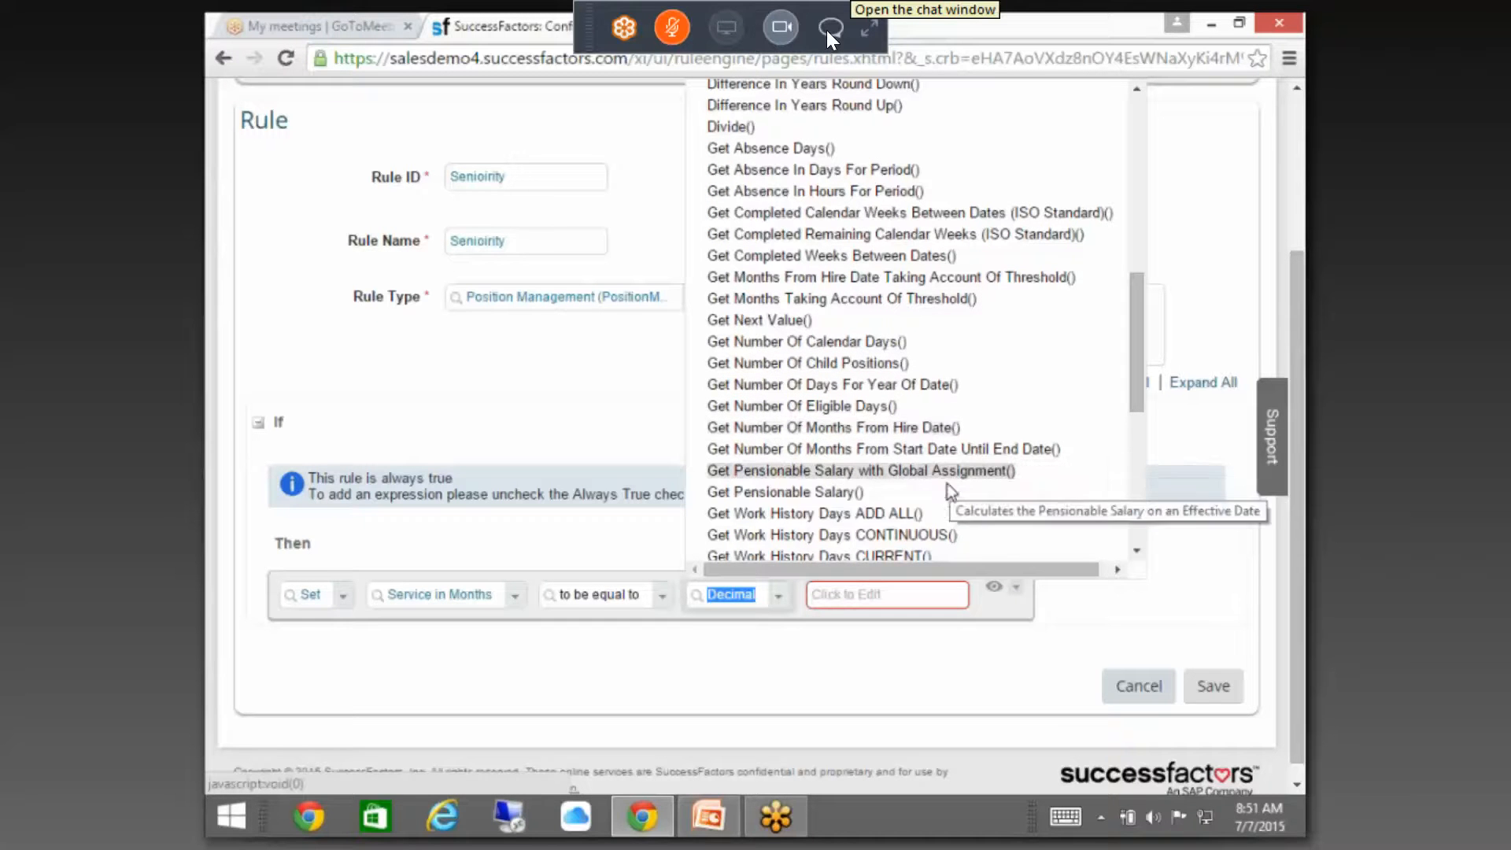
{"action": "scroll", "coordinate": [937, 425], "scroll_direction": "down", "scroll_amount": 2}
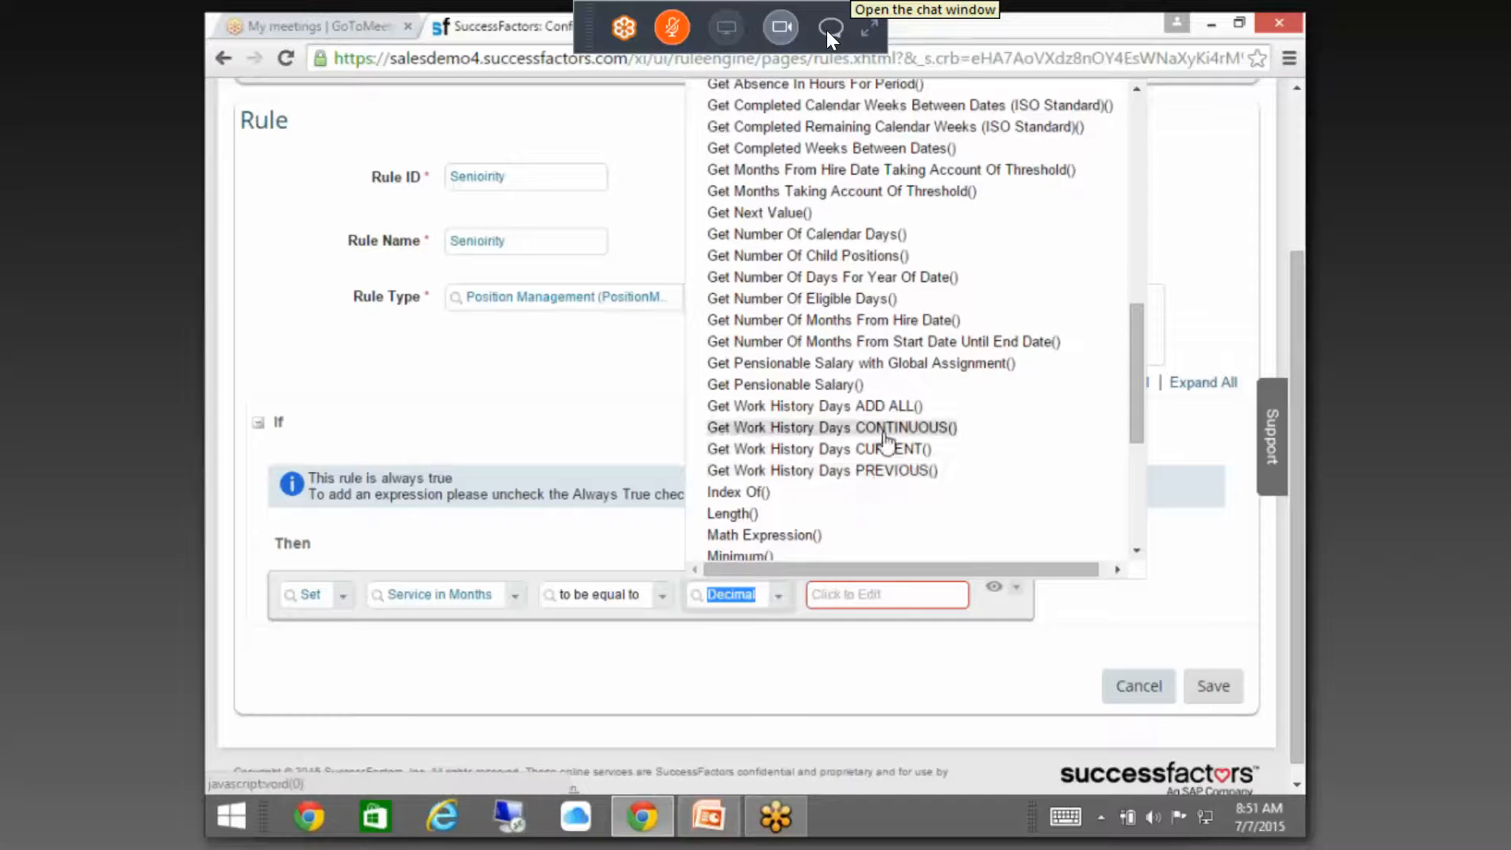
{"action": "scroll", "coordinate": [871, 481], "scroll_direction": "down", "scroll_amount": 4}
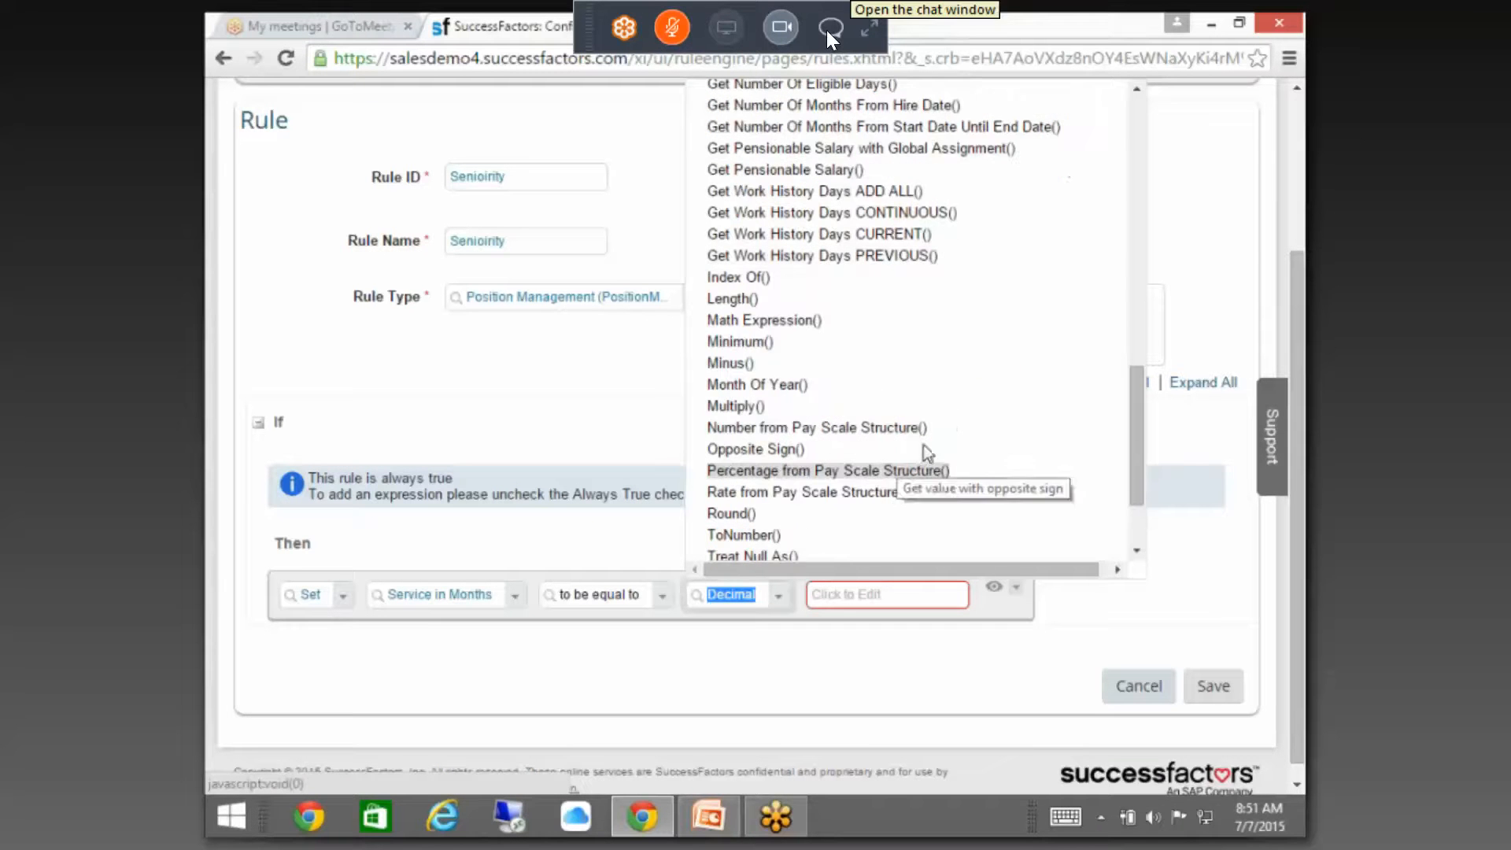
{"action": "scroll", "coordinate": [971, 423], "scroll_direction": "up", "scroll_amount": 5}
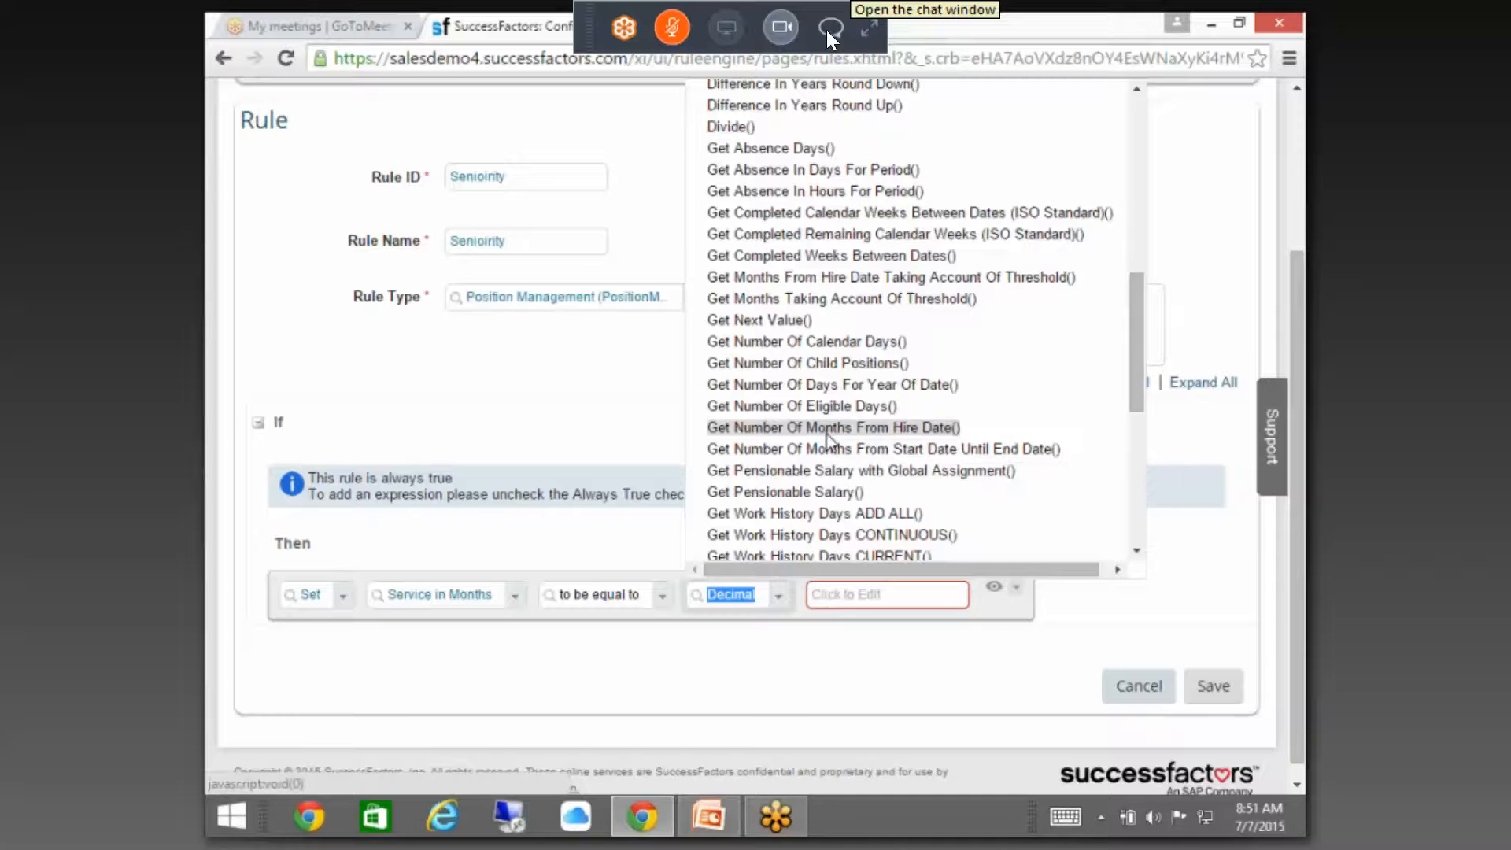
{"action": "left_click", "coordinate": [1018, 433]}
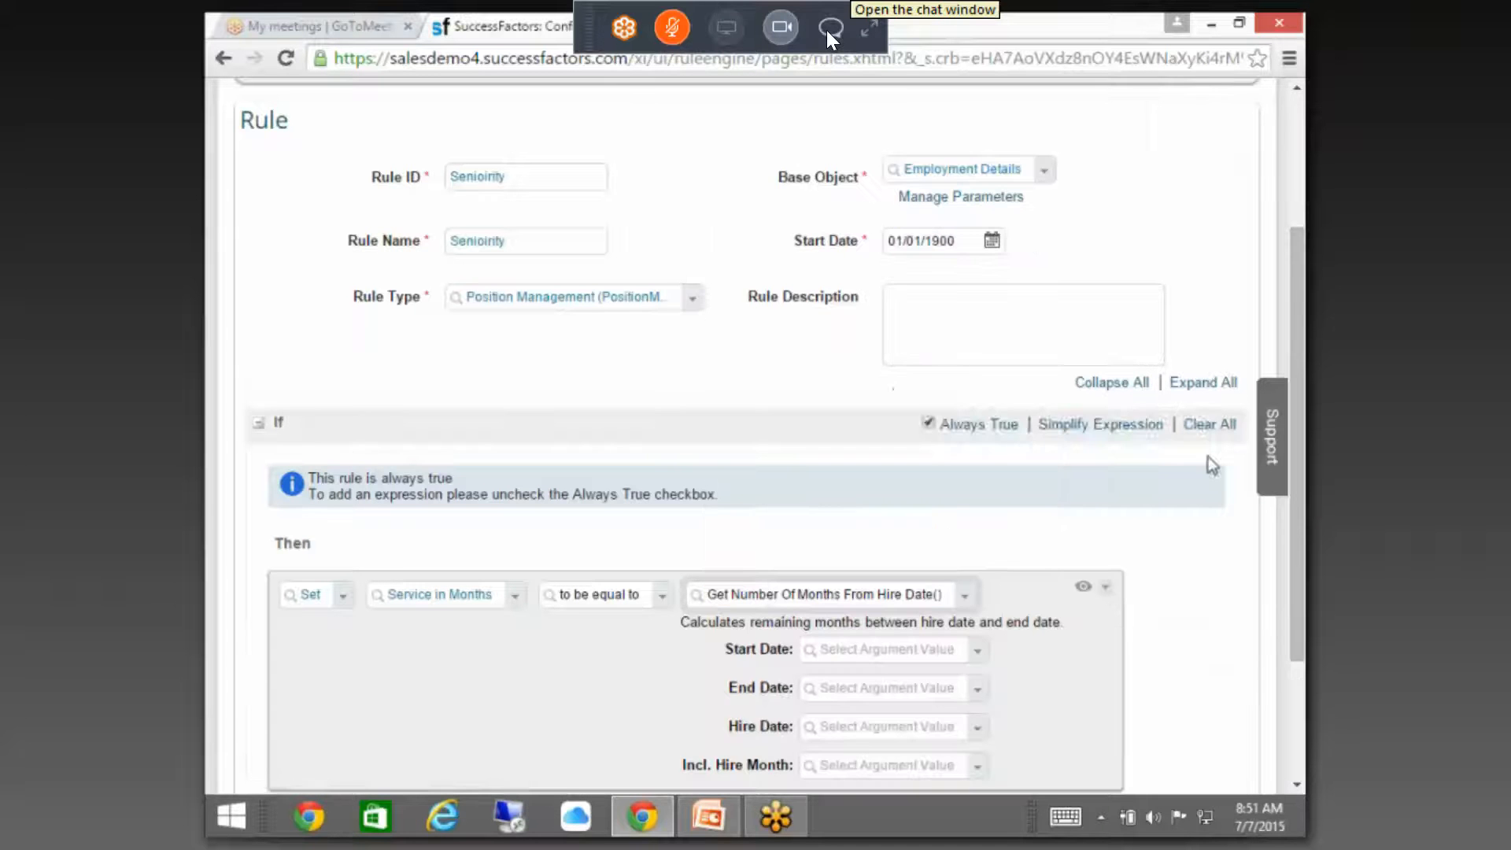
- Set the function's Start Date argument to the Hire Date field of Employment Details
{"action": "left_click_drag", "start_coordinate": [1298, 421], "coordinate": [1295, 516]}
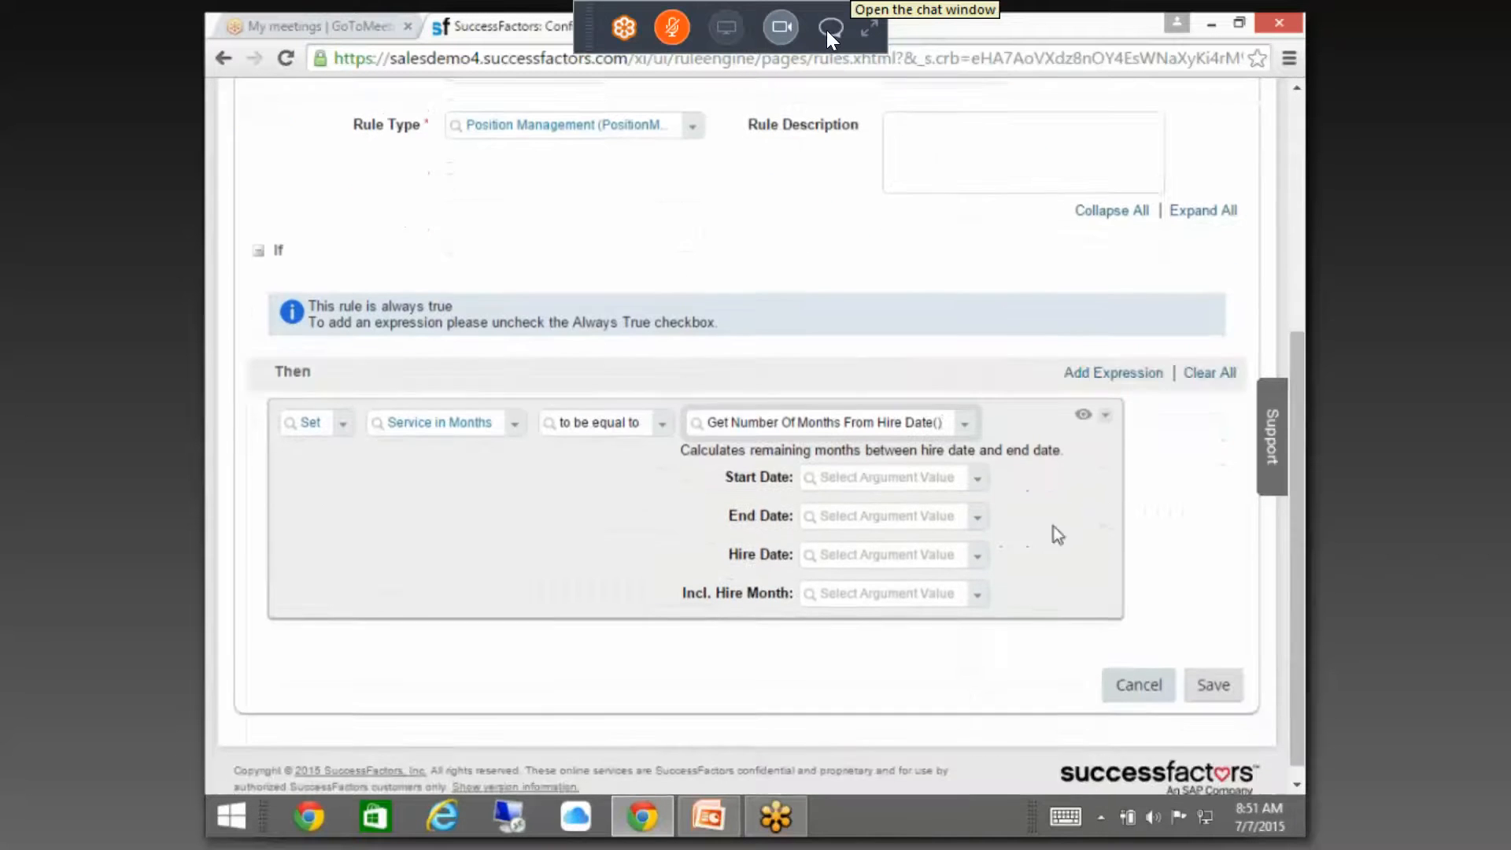
{"action": "left_click", "coordinate": [979, 477]}
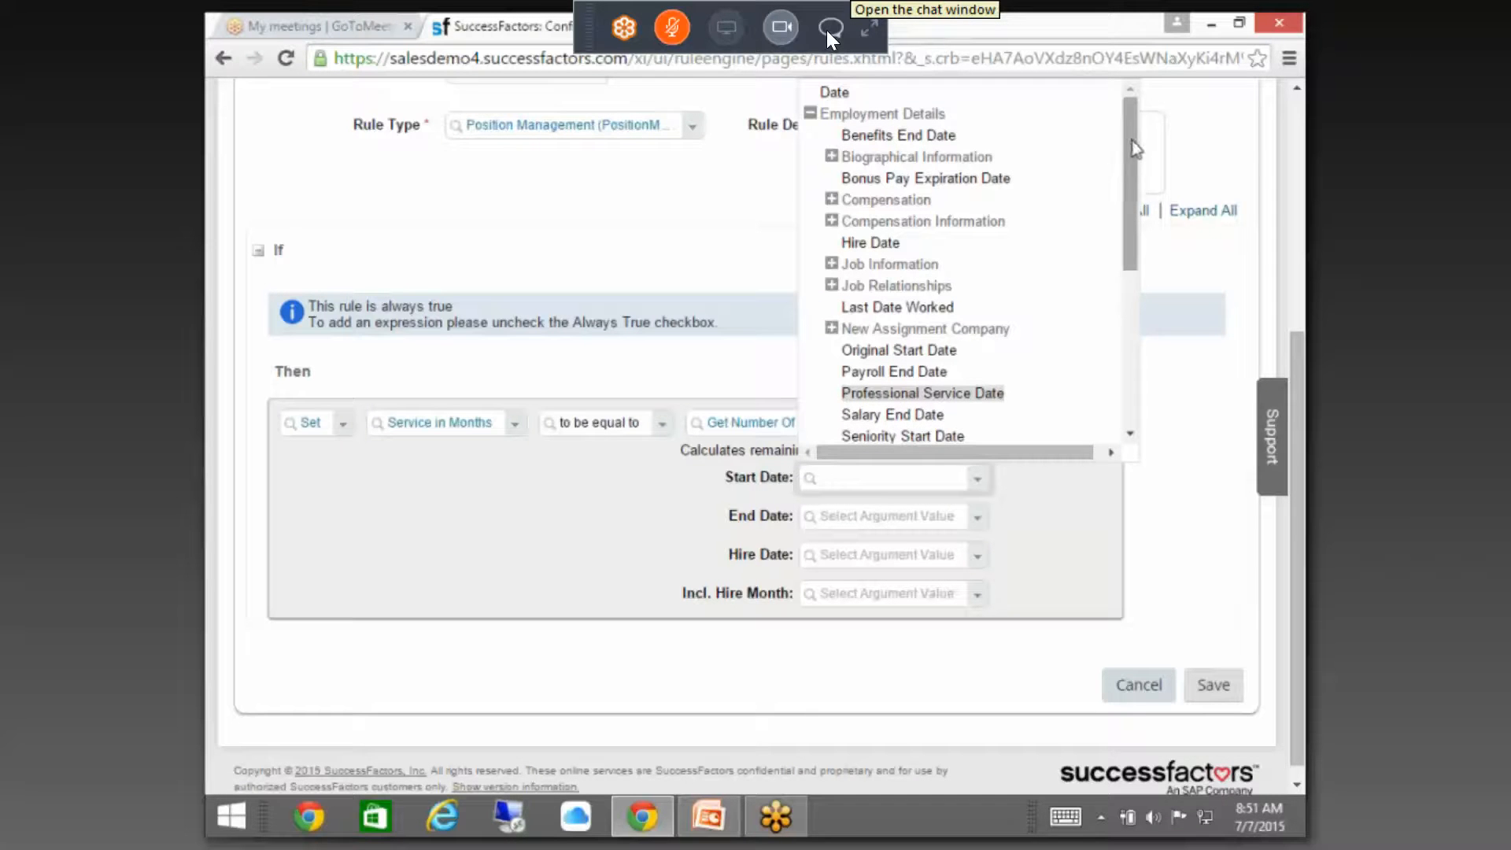
{"action": "scroll", "coordinate": [1134, 148], "scroll_direction": "down", "scroll_amount": 2}
{"action": "scroll", "coordinate": [1139, 134], "scroll_direction": "up", "scroll_amount": 2}
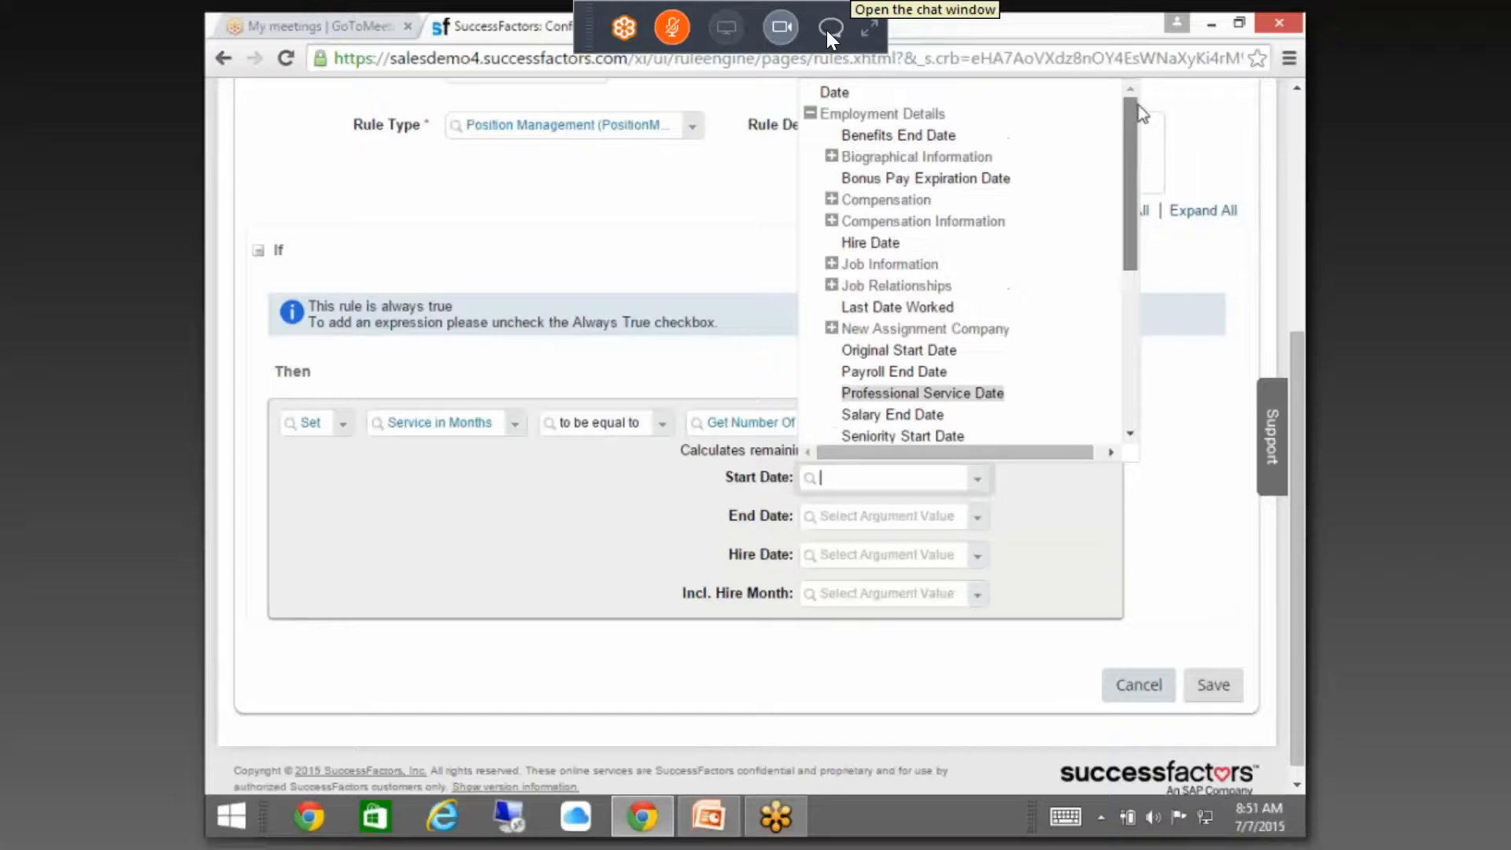
{"action": "left_click", "coordinate": [1144, 37]}
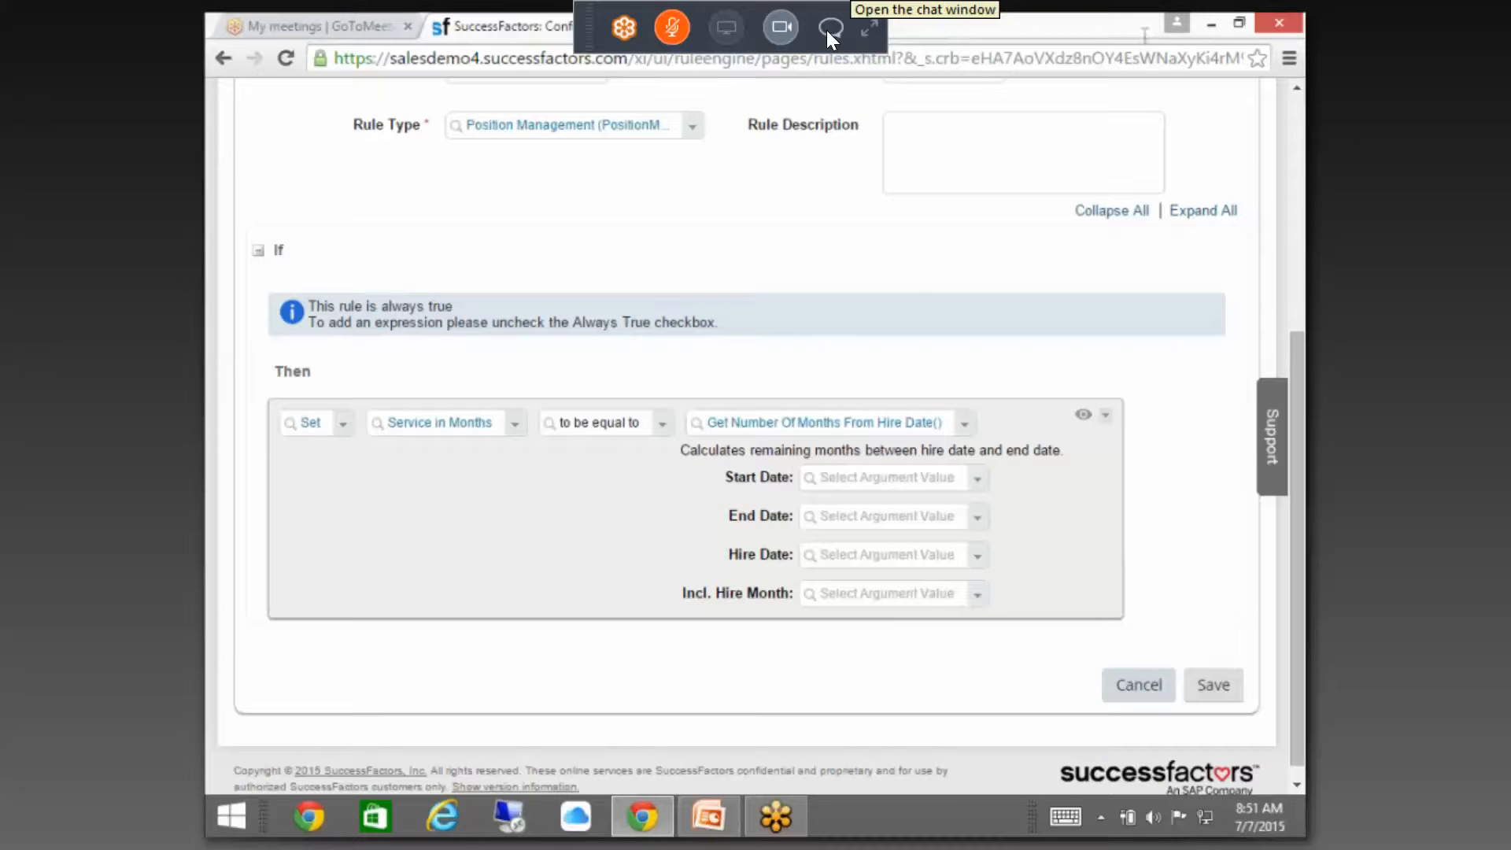
{"action": "left_click", "coordinate": [984, 478]}
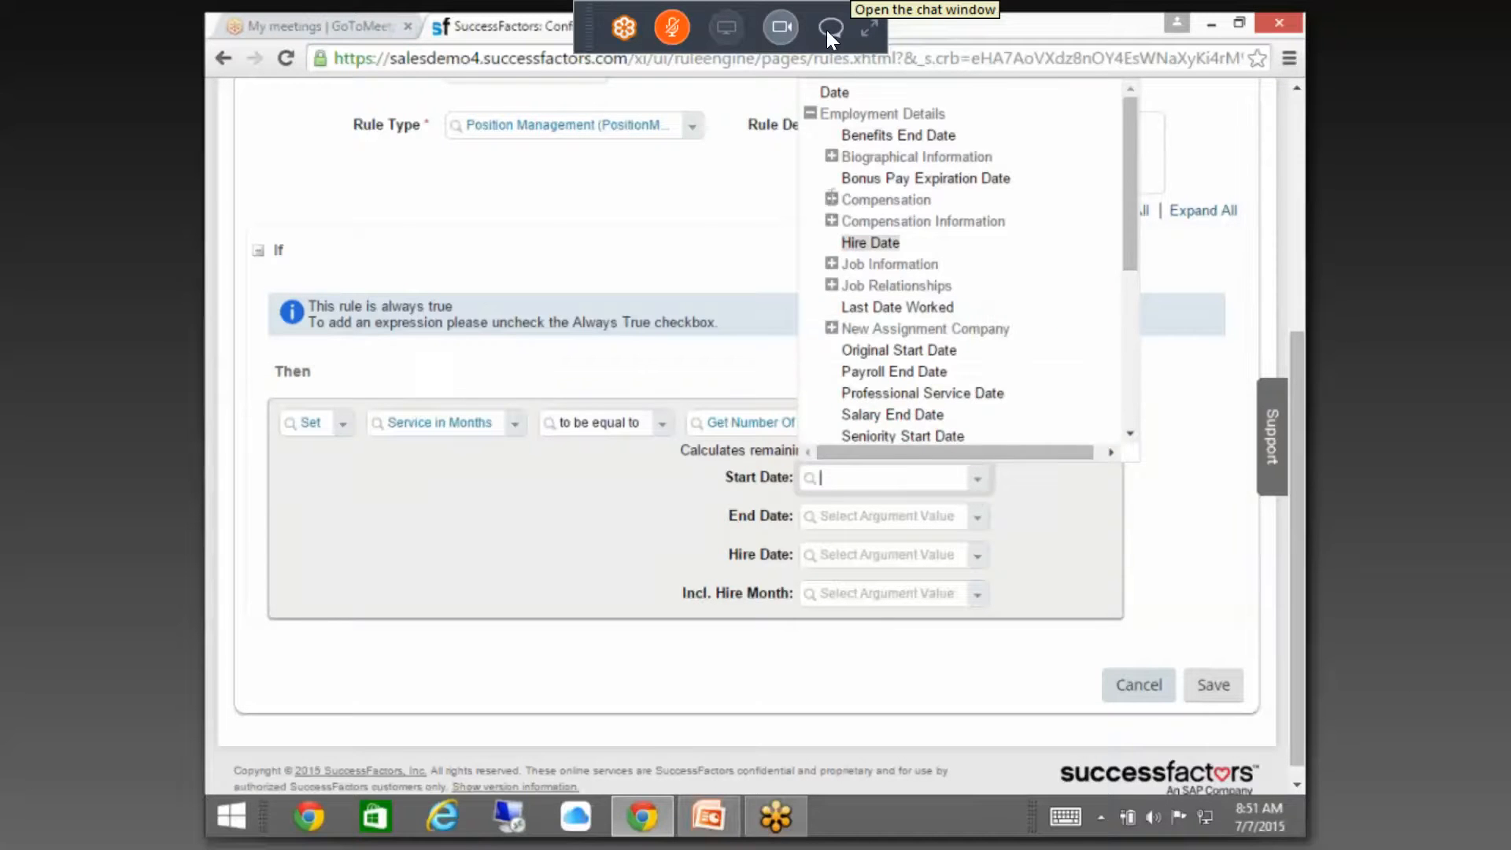
{"action": "scroll", "coordinate": [865, 251], "scroll_direction": "up", "scroll_amount": 3}
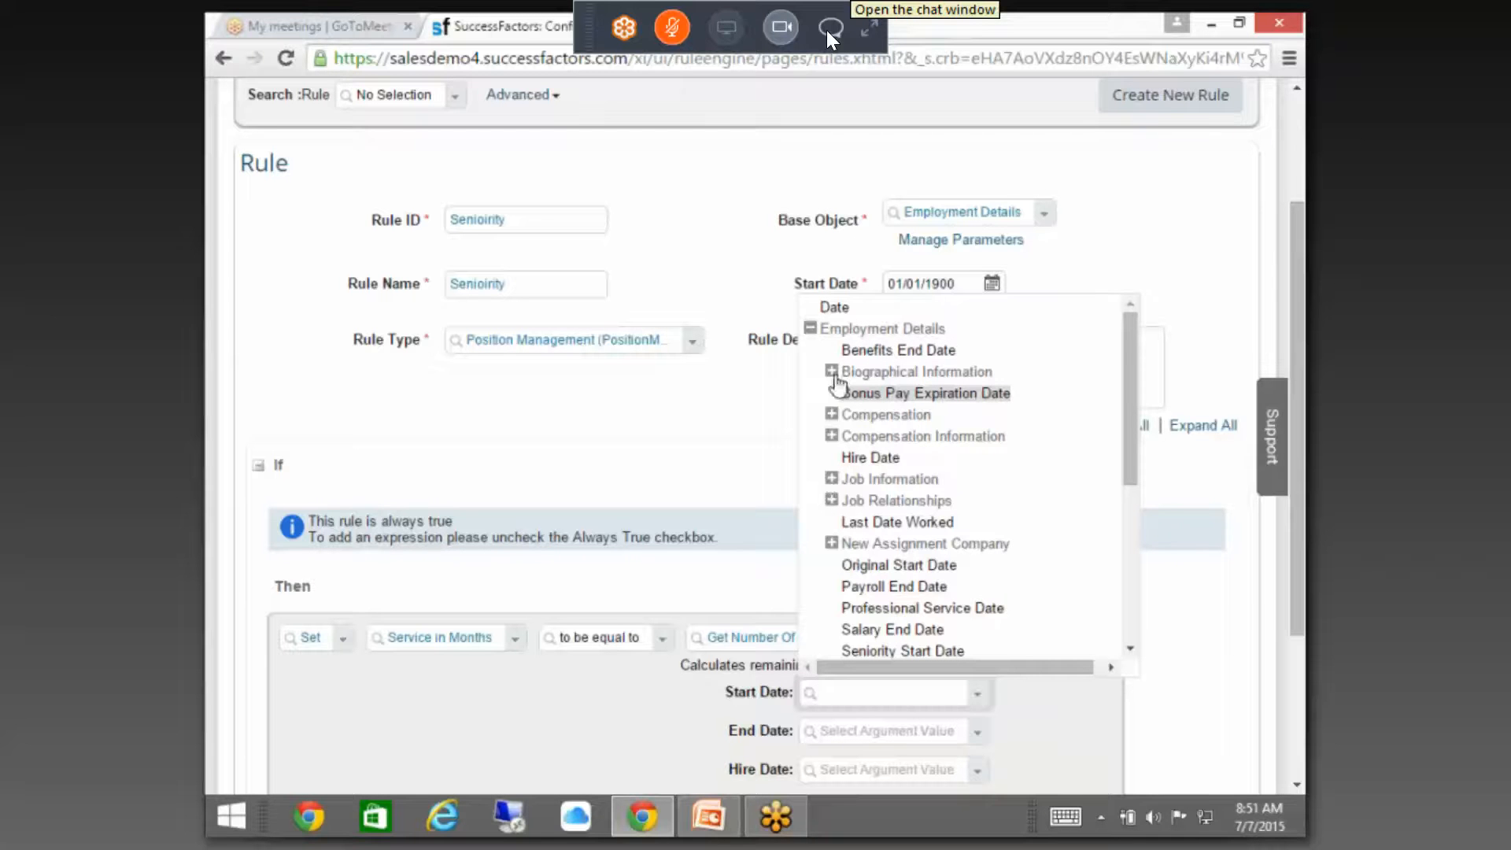
{"action": "left_click", "coordinate": [869, 458]}
- Set the function's End Date argument to Today() and its Hire Date argument to the Hire Date field
{"action": "scroll", "coordinate": [1023, 551], "scroll_direction": "down", "scroll_amount": 1}
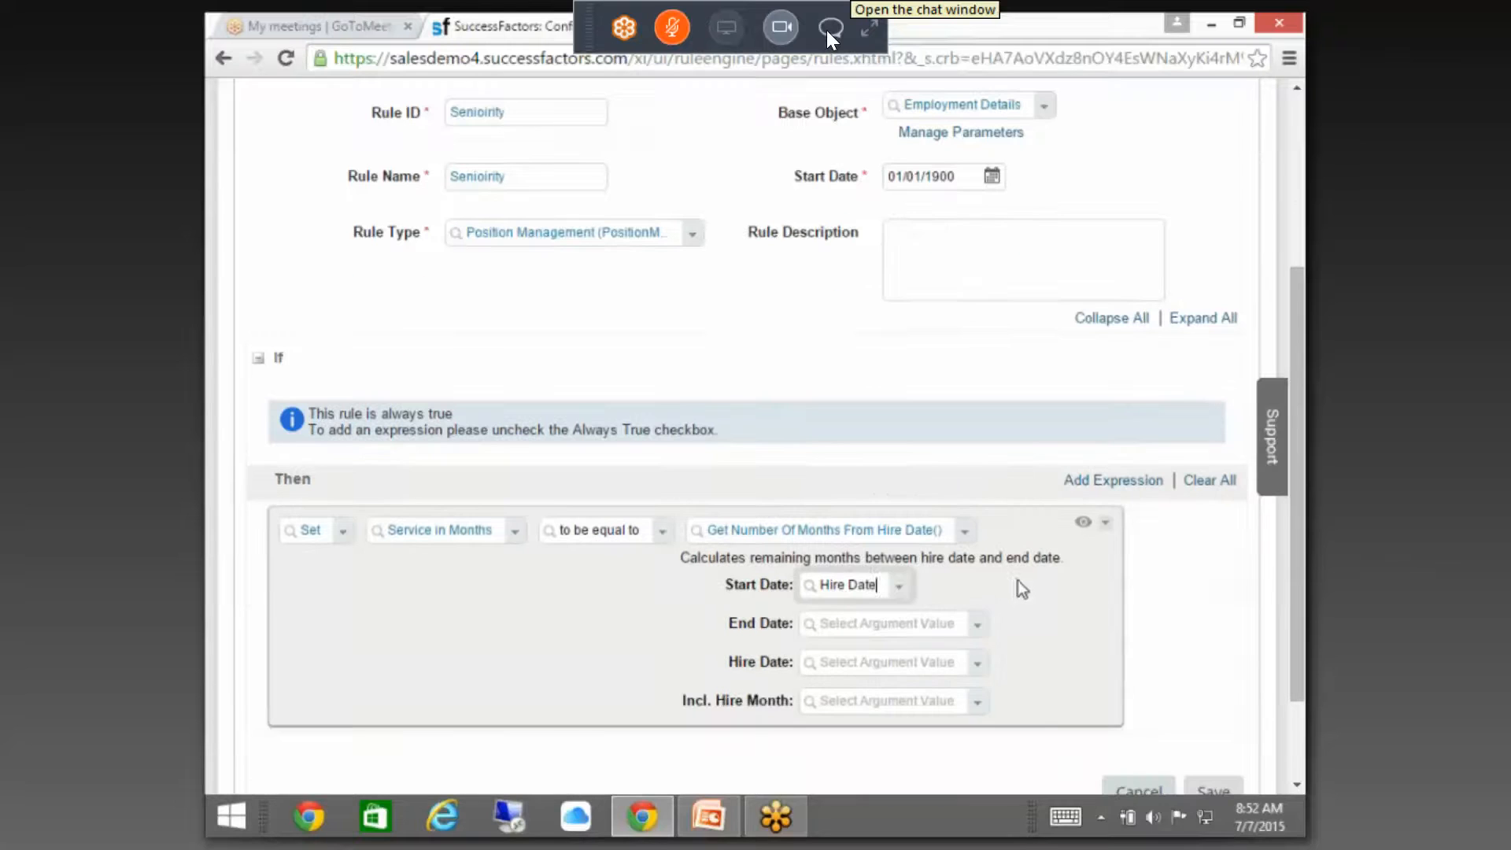
{"action": "left_click", "coordinate": [978, 623]}
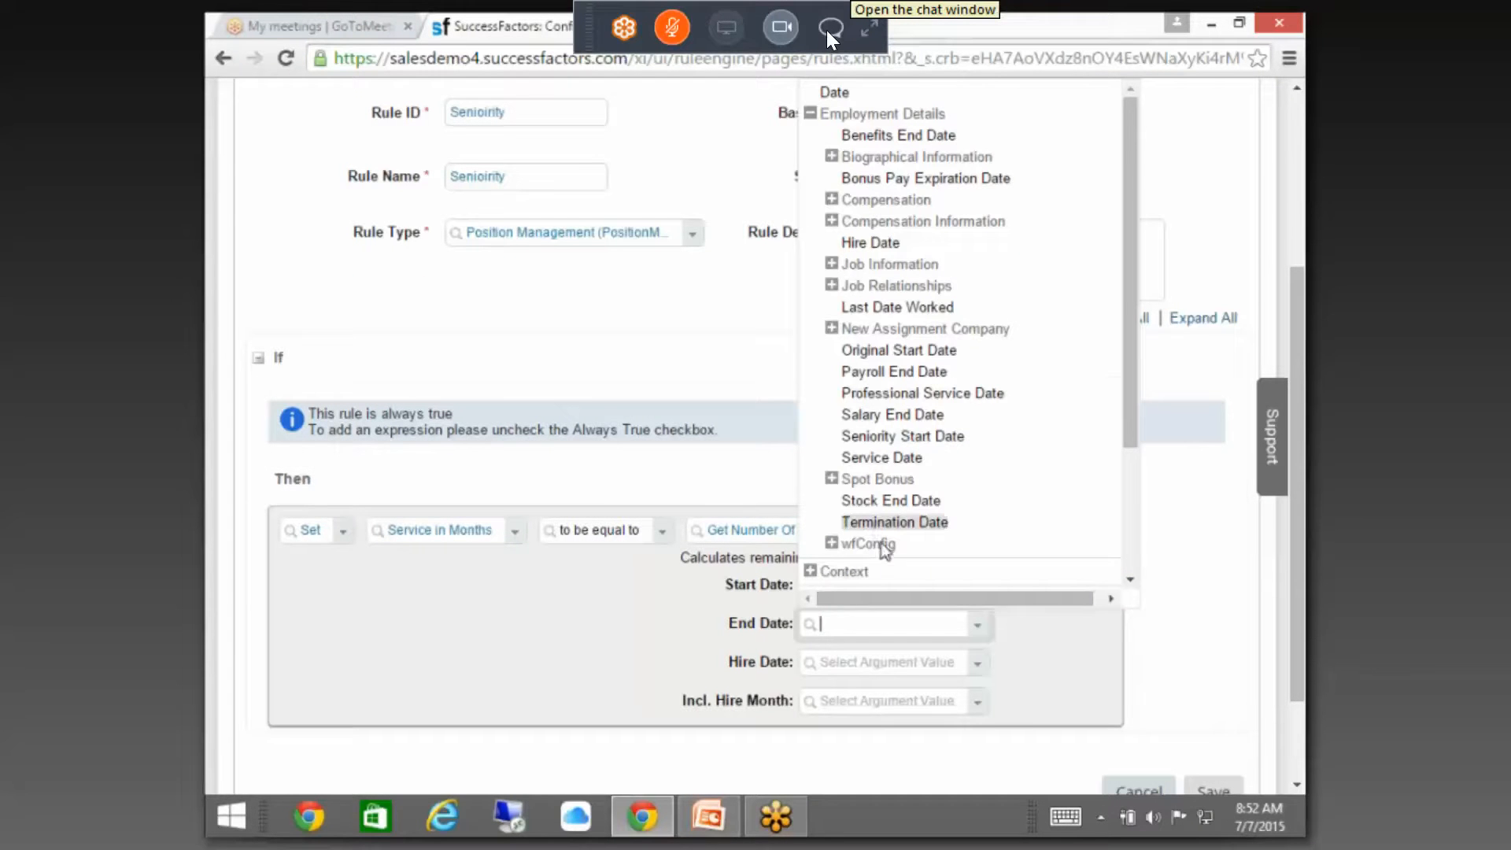
{"action": "scroll", "coordinate": [989, 568], "scroll_direction": "down", "scroll_amount": 2}
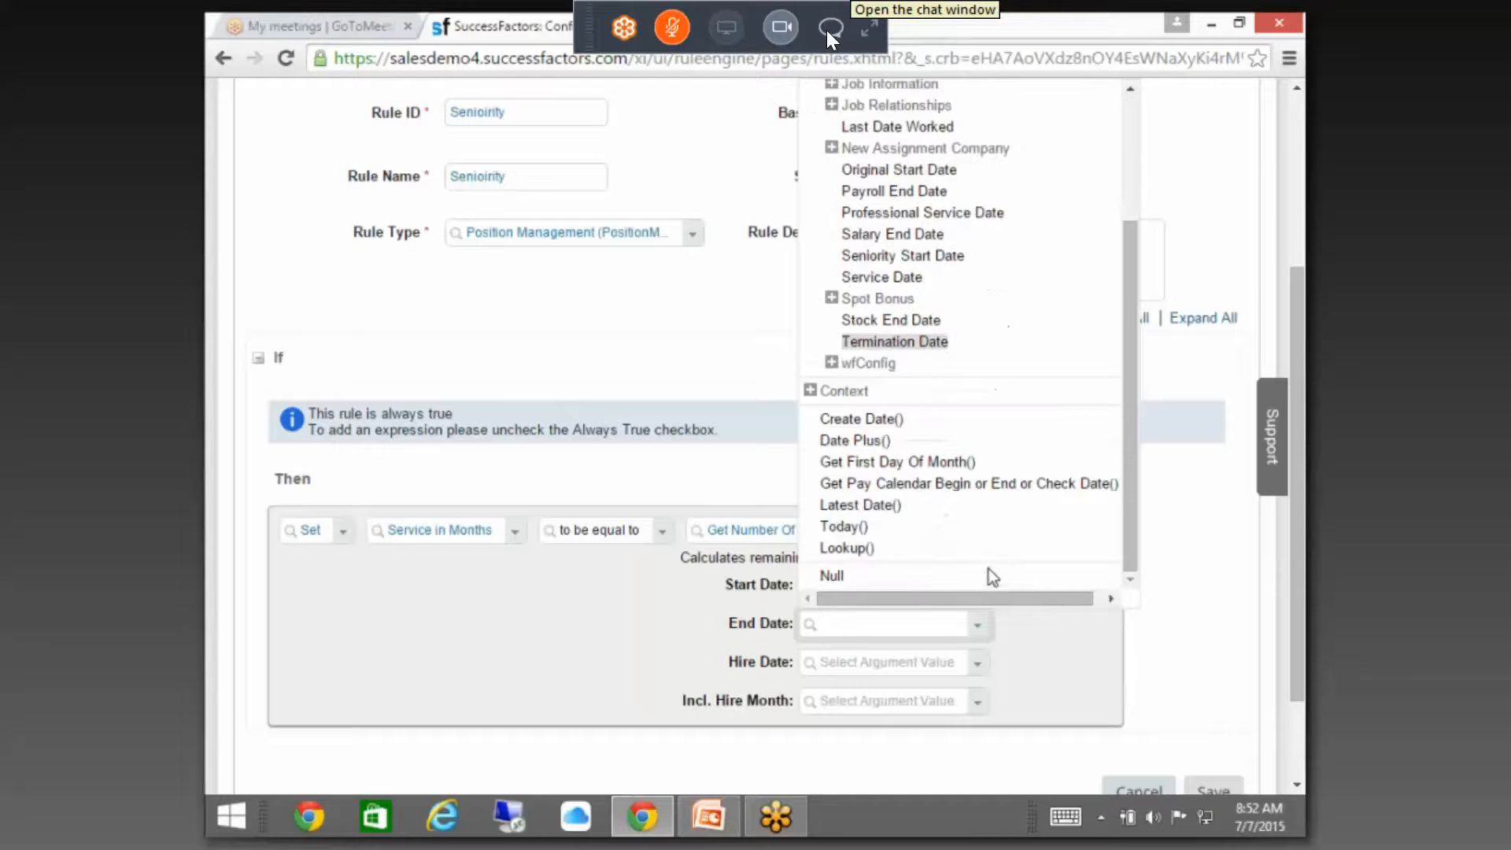
{"action": "left_click", "coordinate": [843, 525]}
{"action": "scroll", "coordinate": [1056, 612], "scroll_direction": "down", "scroll_amount": 2}
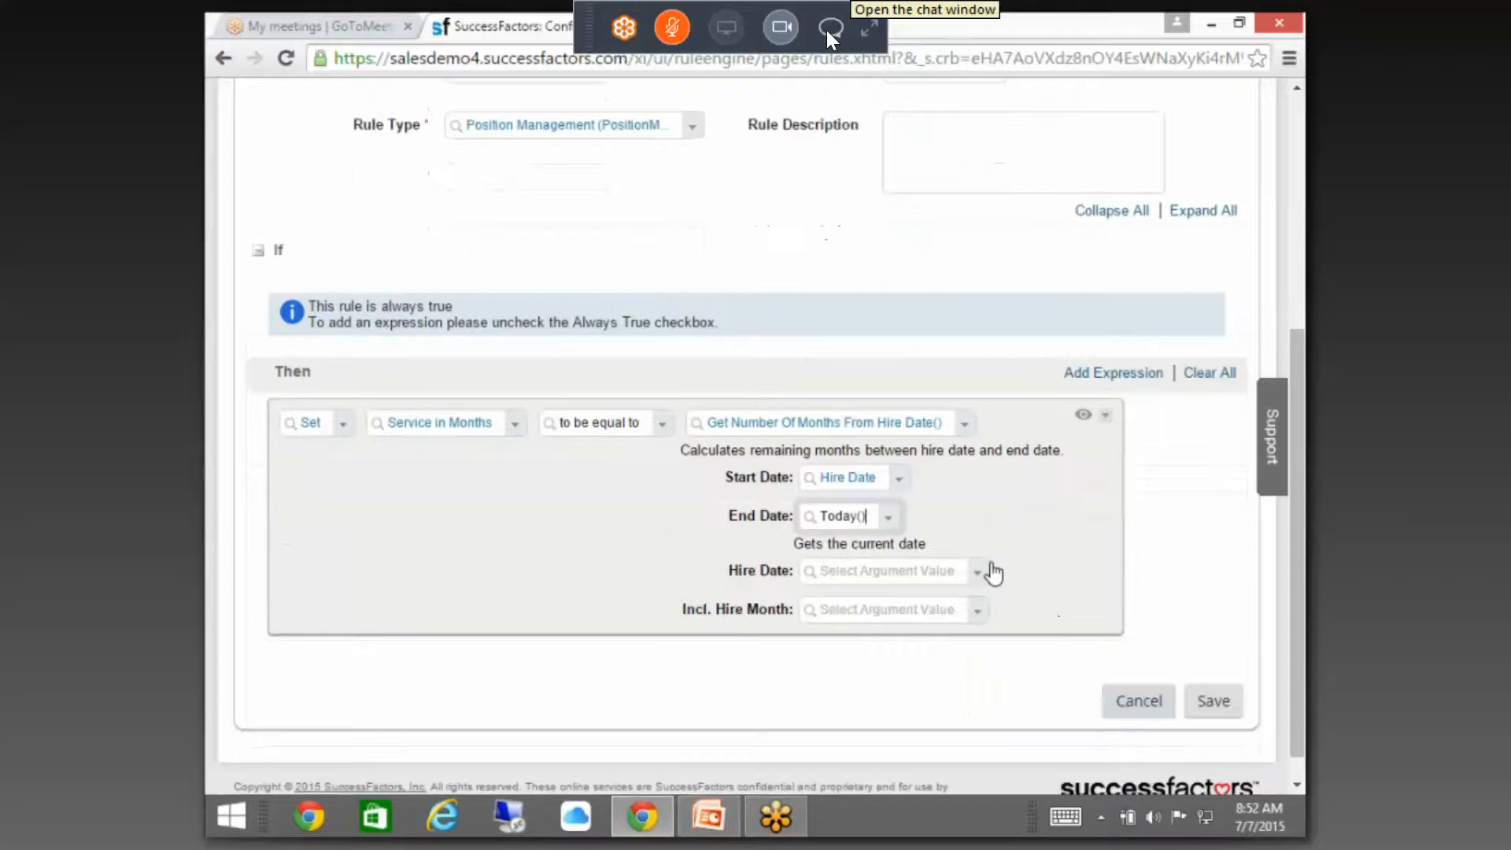
{"action": "left_click", "coordinate": [978, 570]}
{"action": "left_click", "coordinate": [980, 572]}
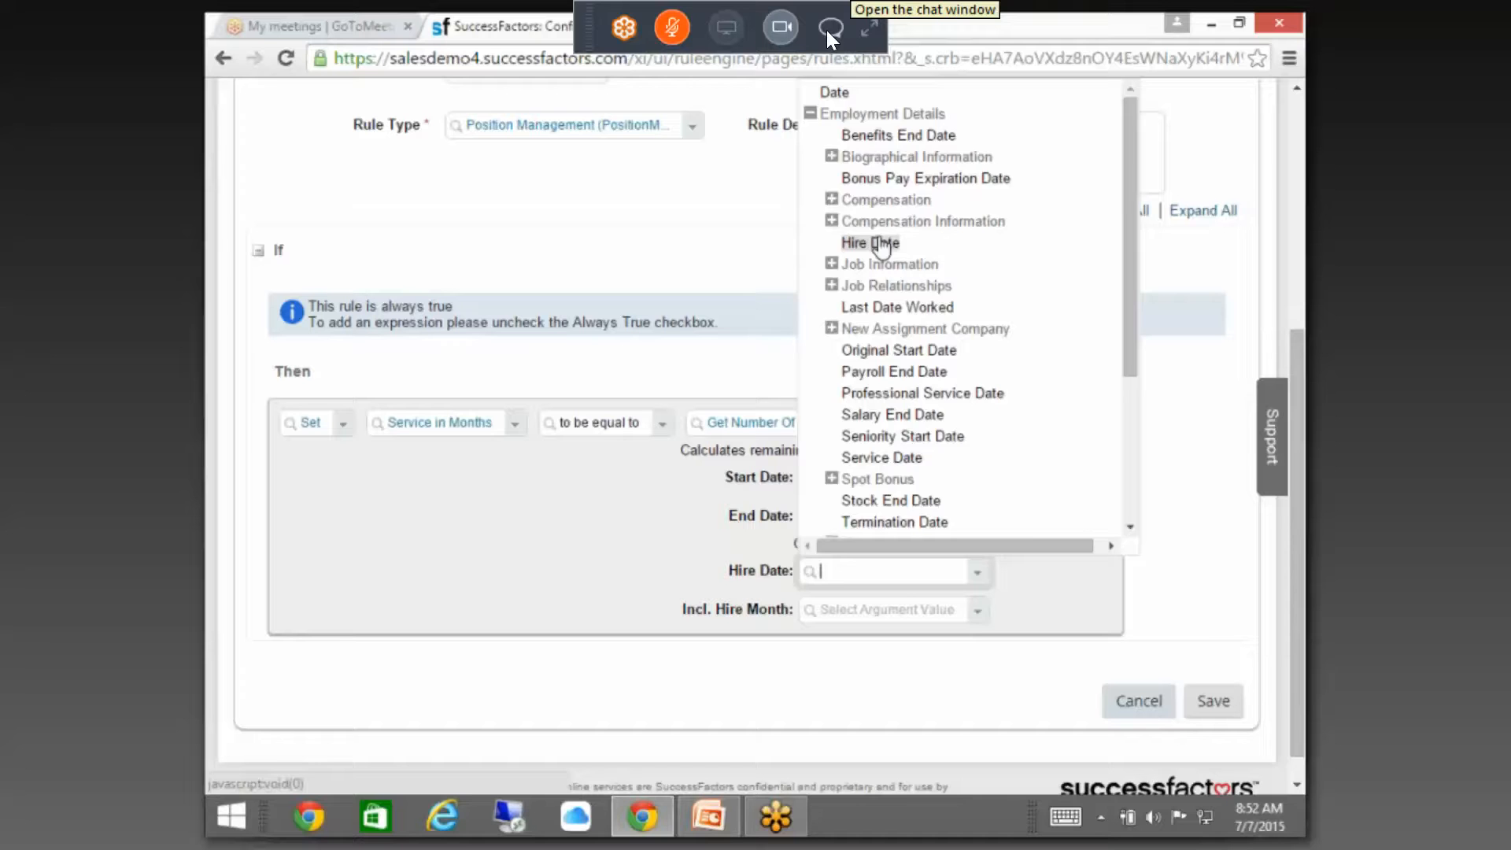
{"action": "left_click", "coordinate": [879, 243]}
- Set the Incl. Hire Month argument to a Boolean with the value Yes
{"action": "left_click", "coordinate": [978, 615]}
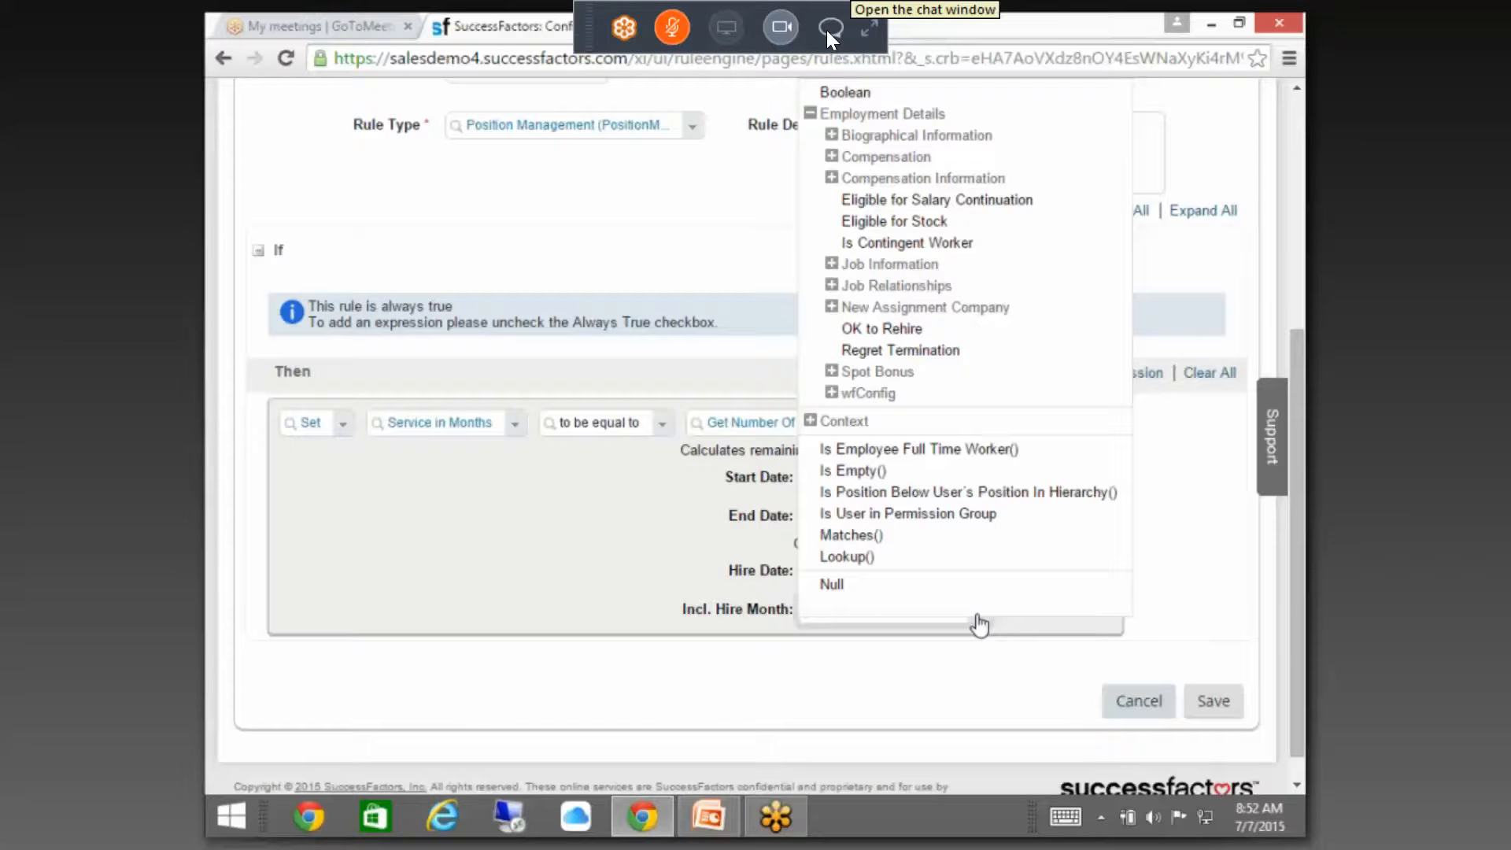
{"action": "left_click", "coordinate": [842, 94]}
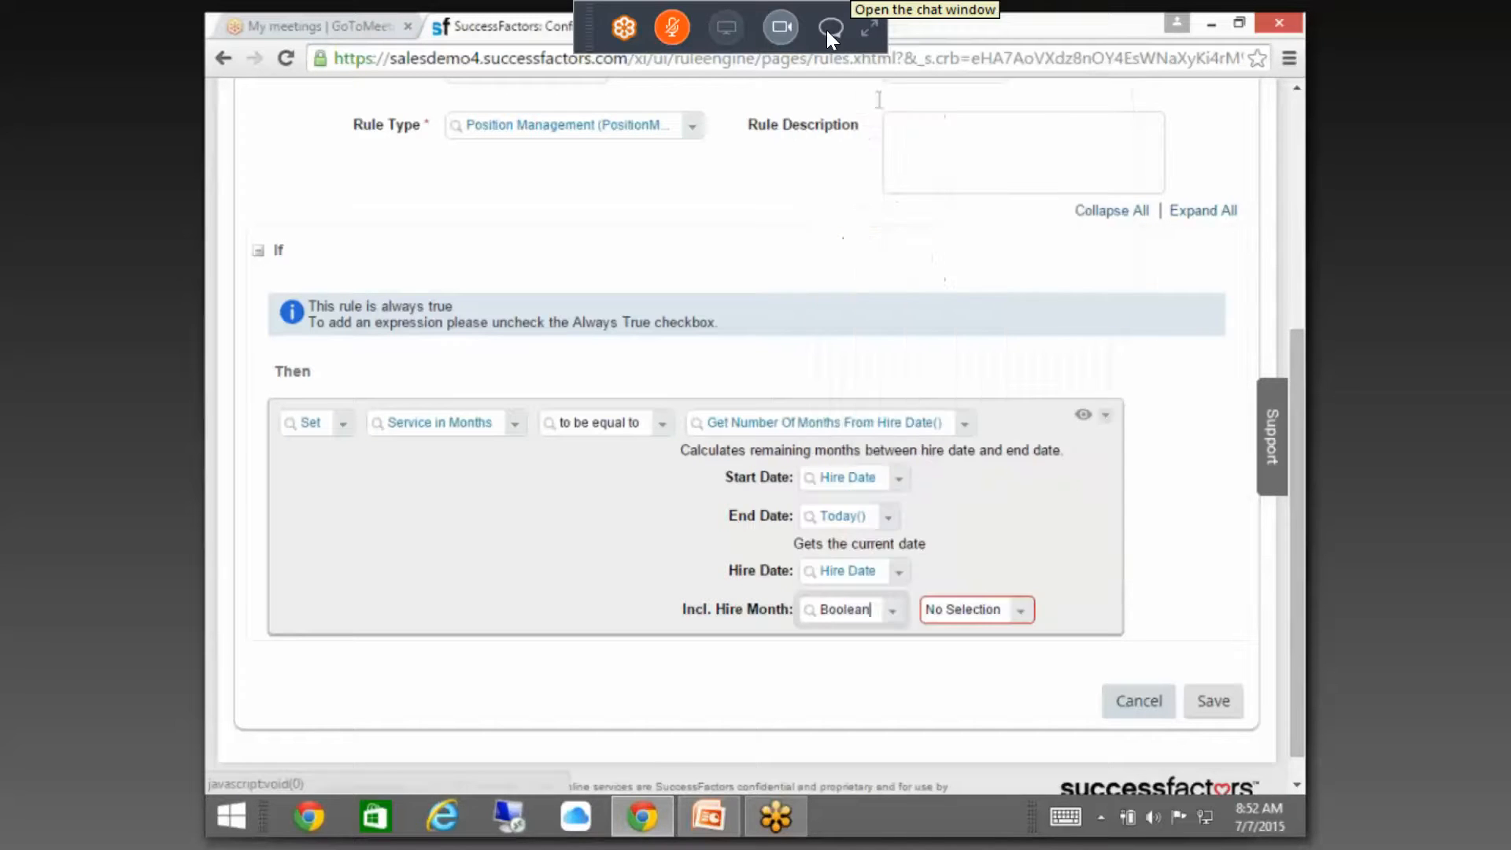
{"action": "left_click", "coordinate": [1021, 610]}
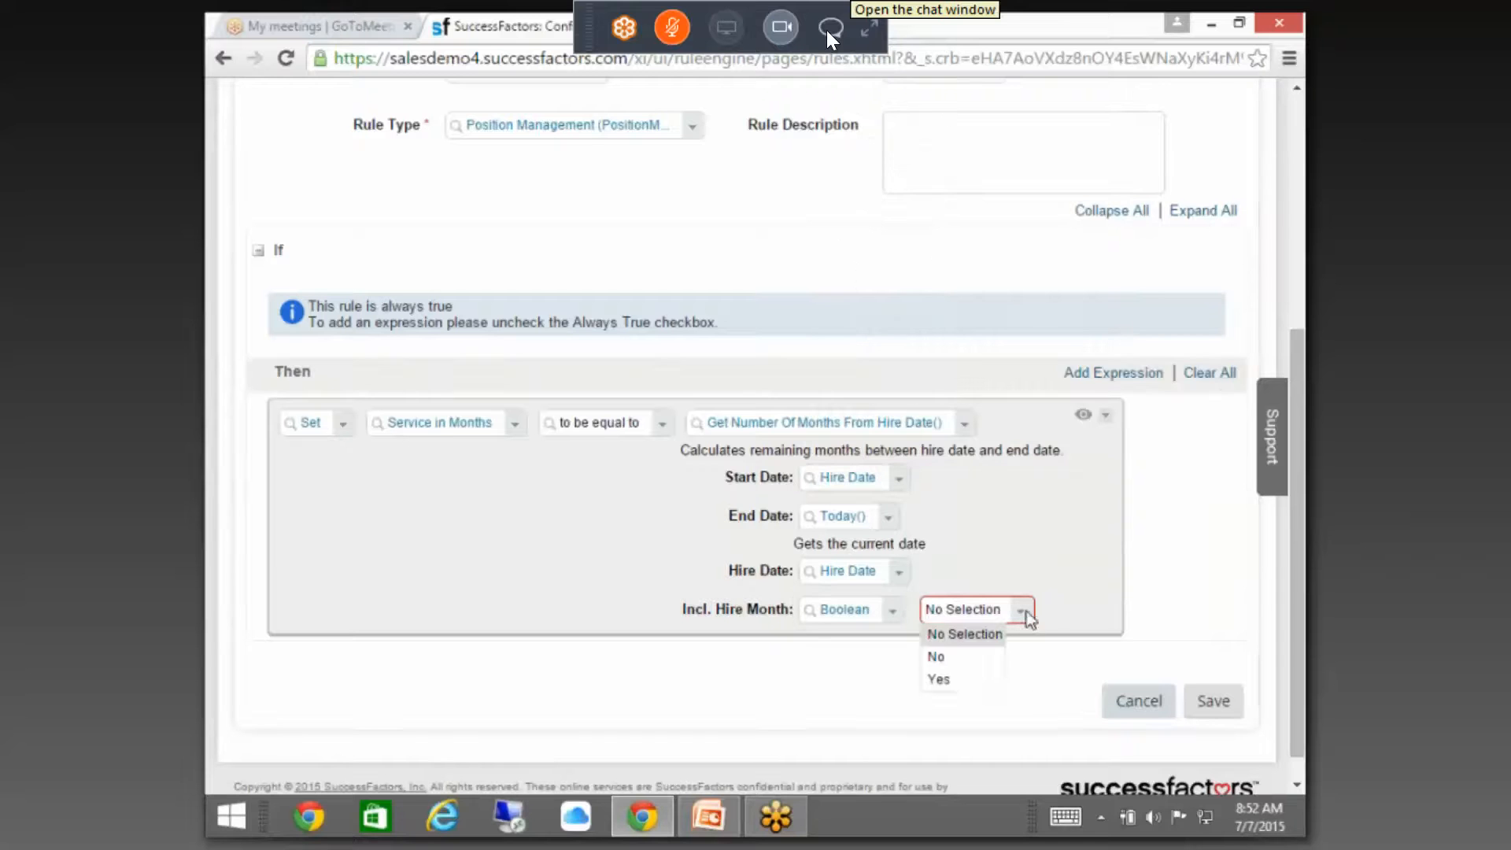
{"action": "left_click", "coordinate": [939, 679]}
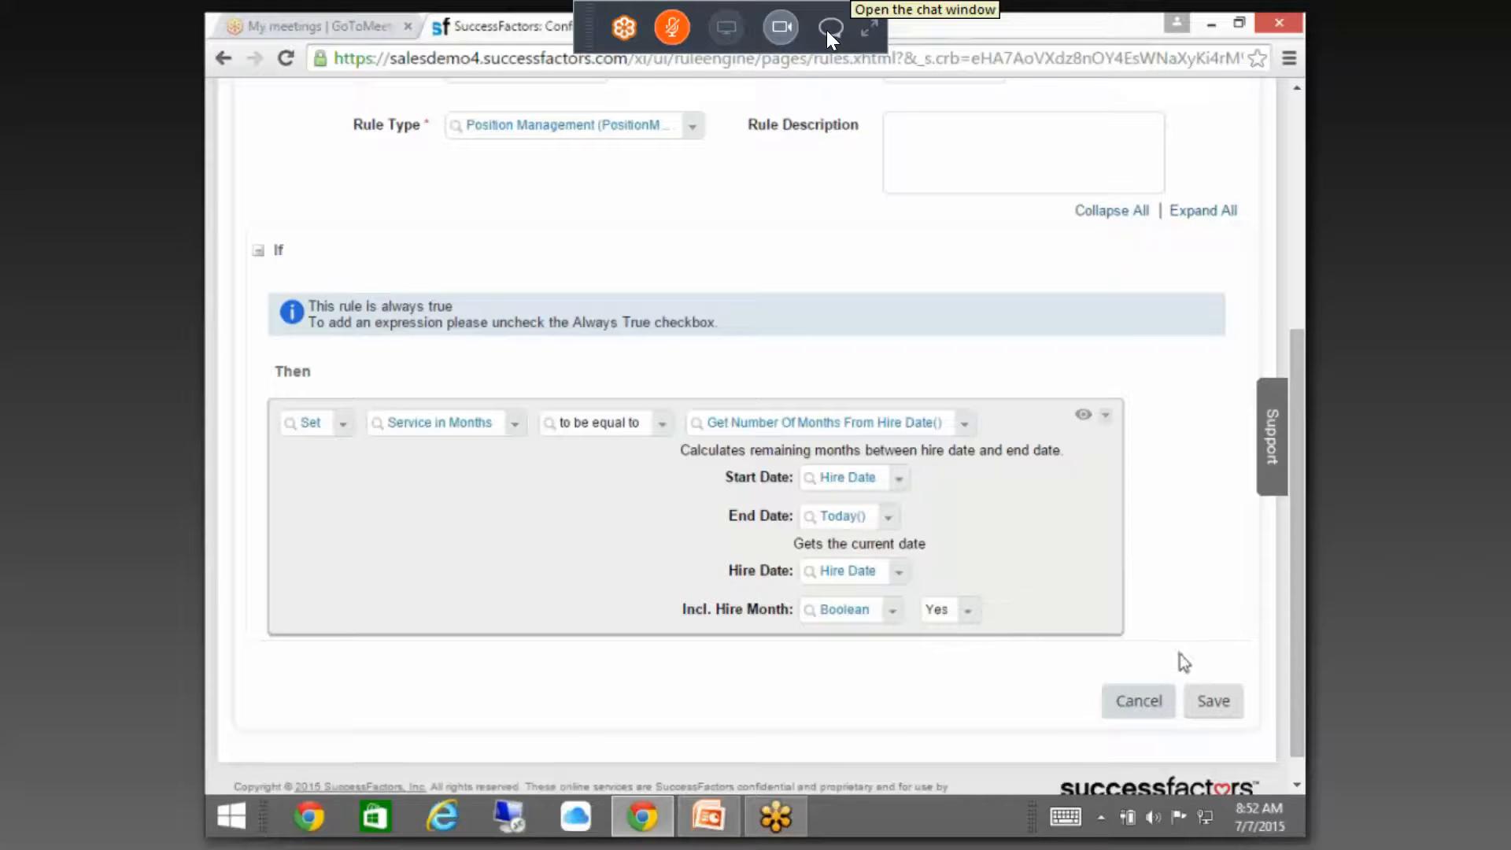
- Save the Senioirity business rule
{"action": "left_click", "coordinate": [1205, 714]}
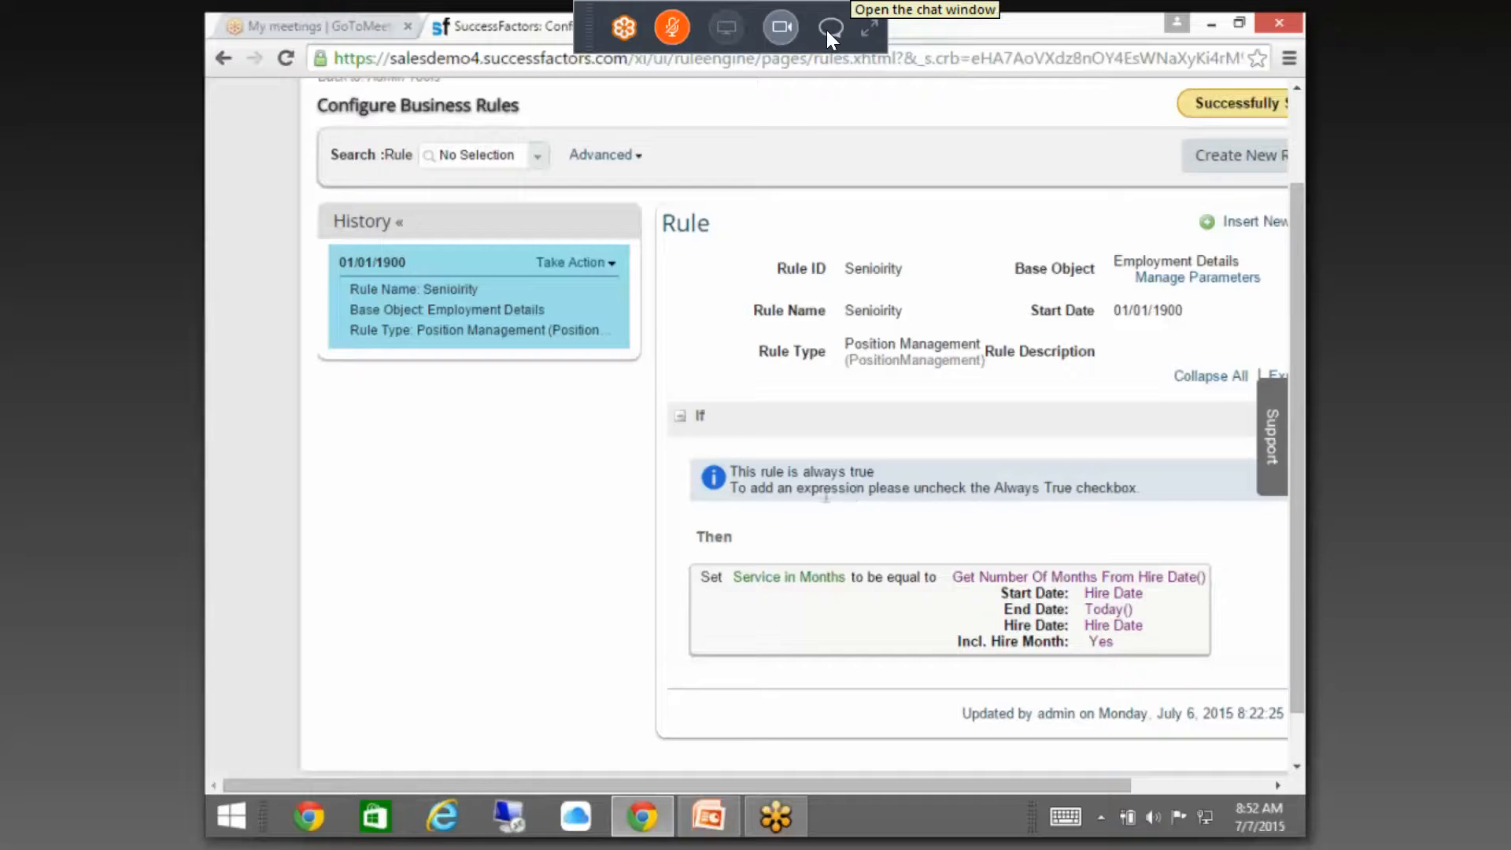
{"action": "scroll", "coordinate": [489, 522], "scroll_direction": "up", "scroll_amount": 2}
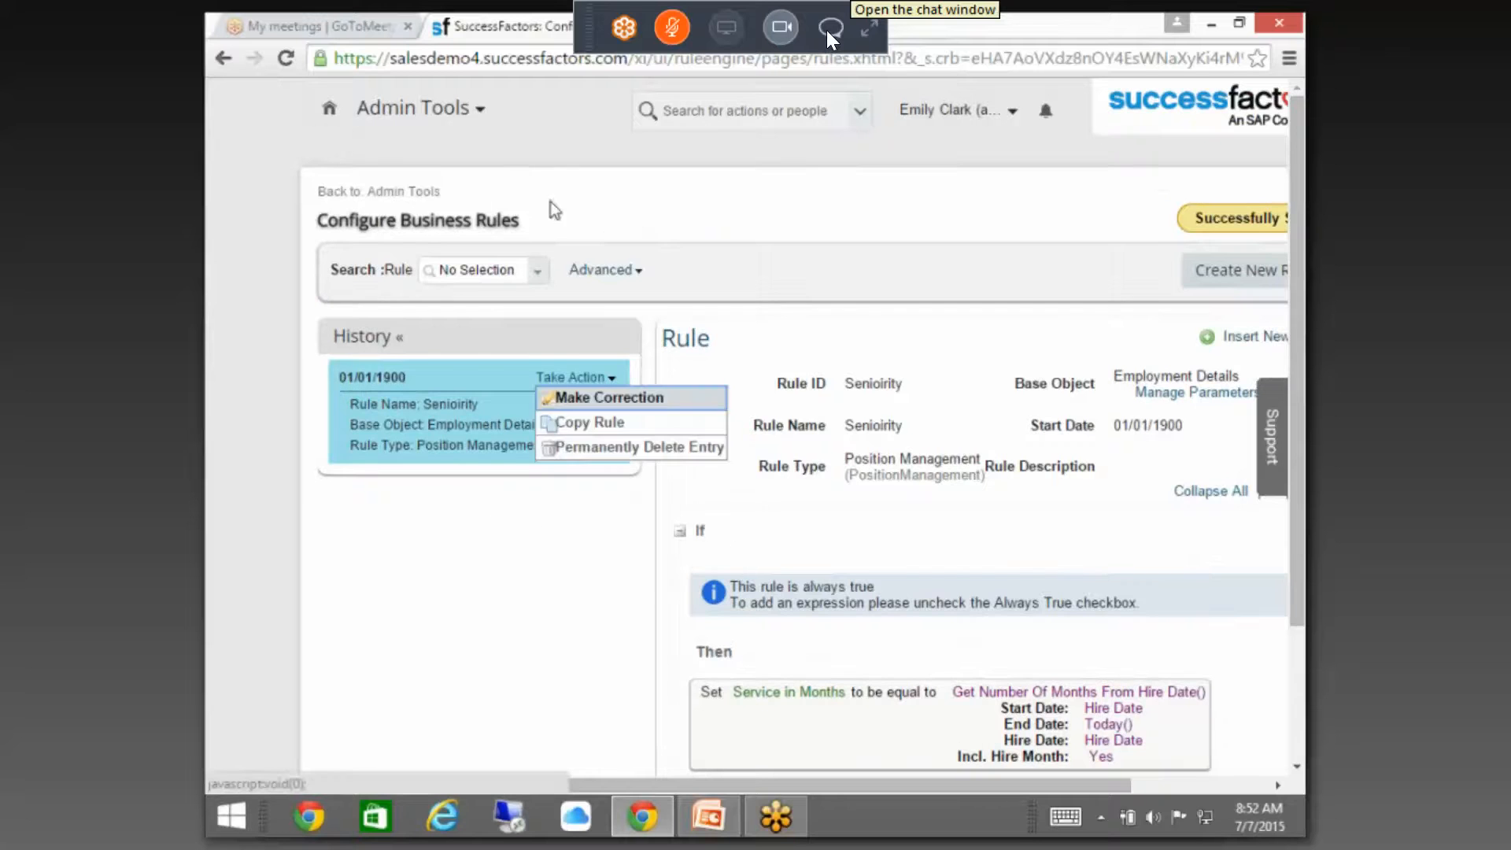
{"action": "left_click", "coordinate": [413, 194]}
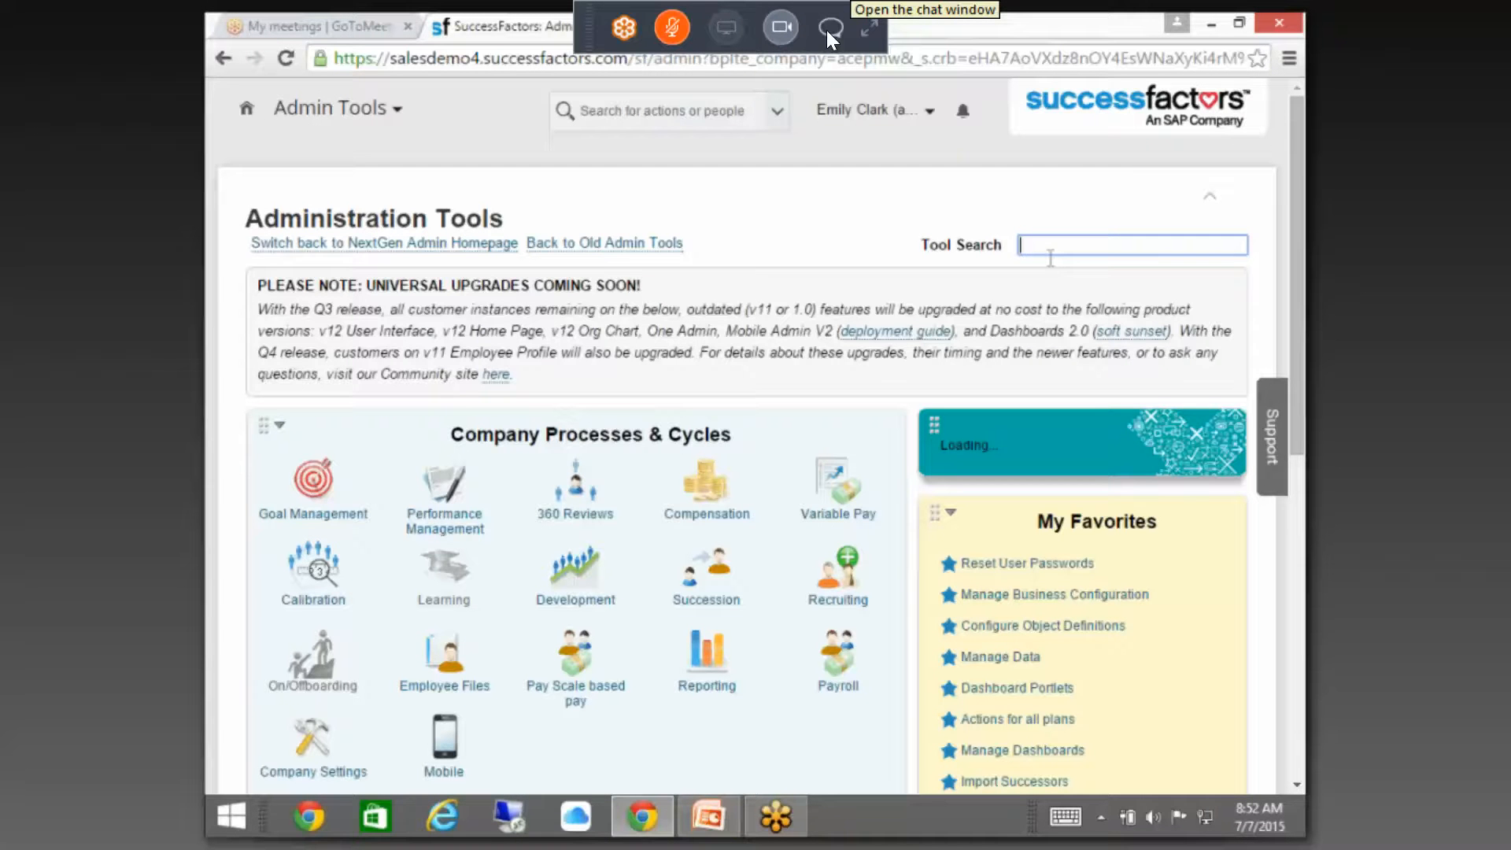
{"action": "type", "text": "busin"}
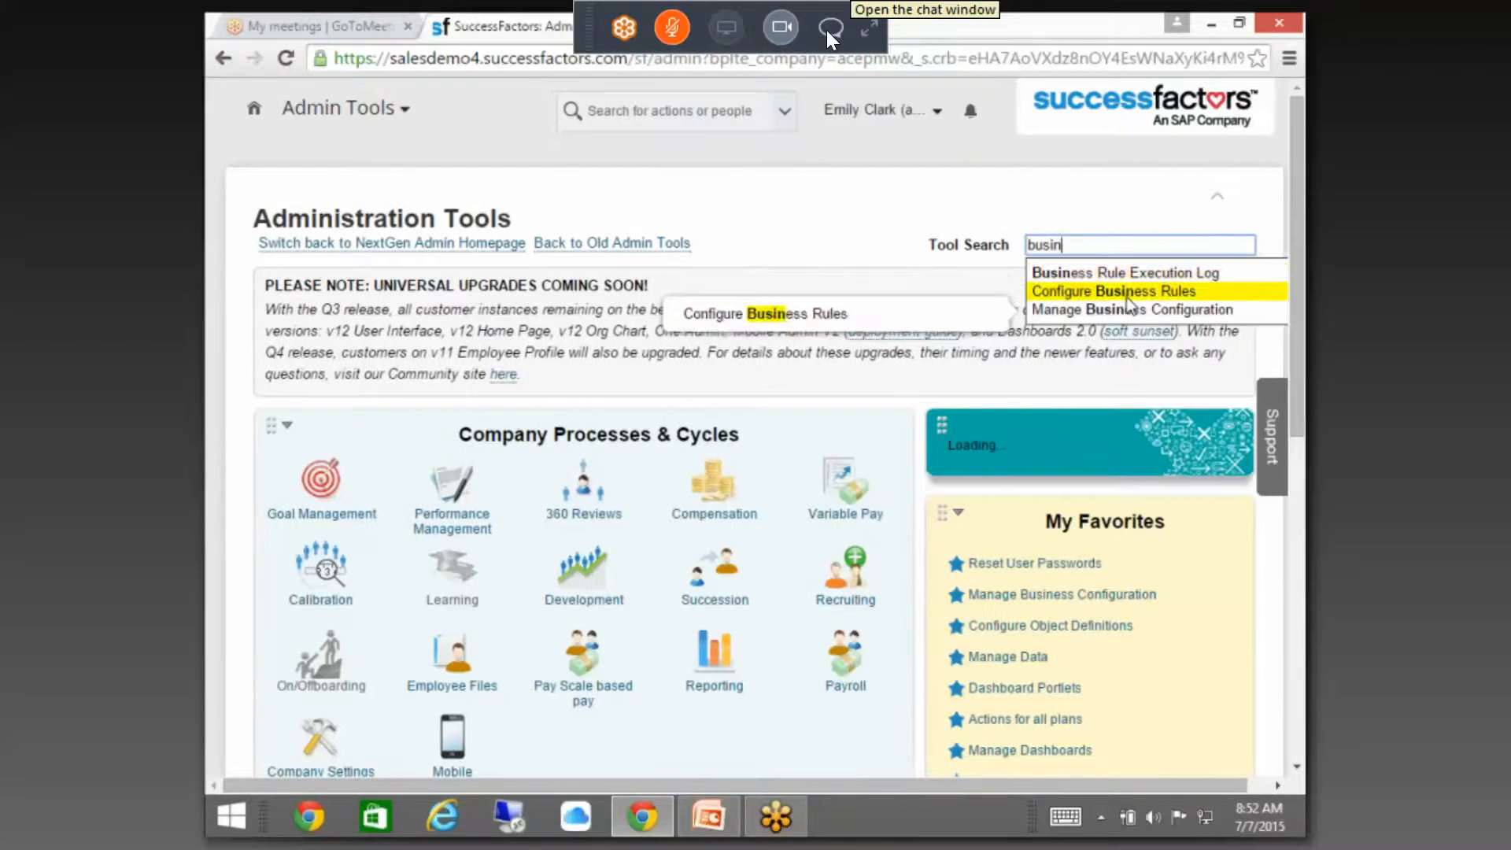
{"action": "left_click", "coordinate": [1128, 293]}
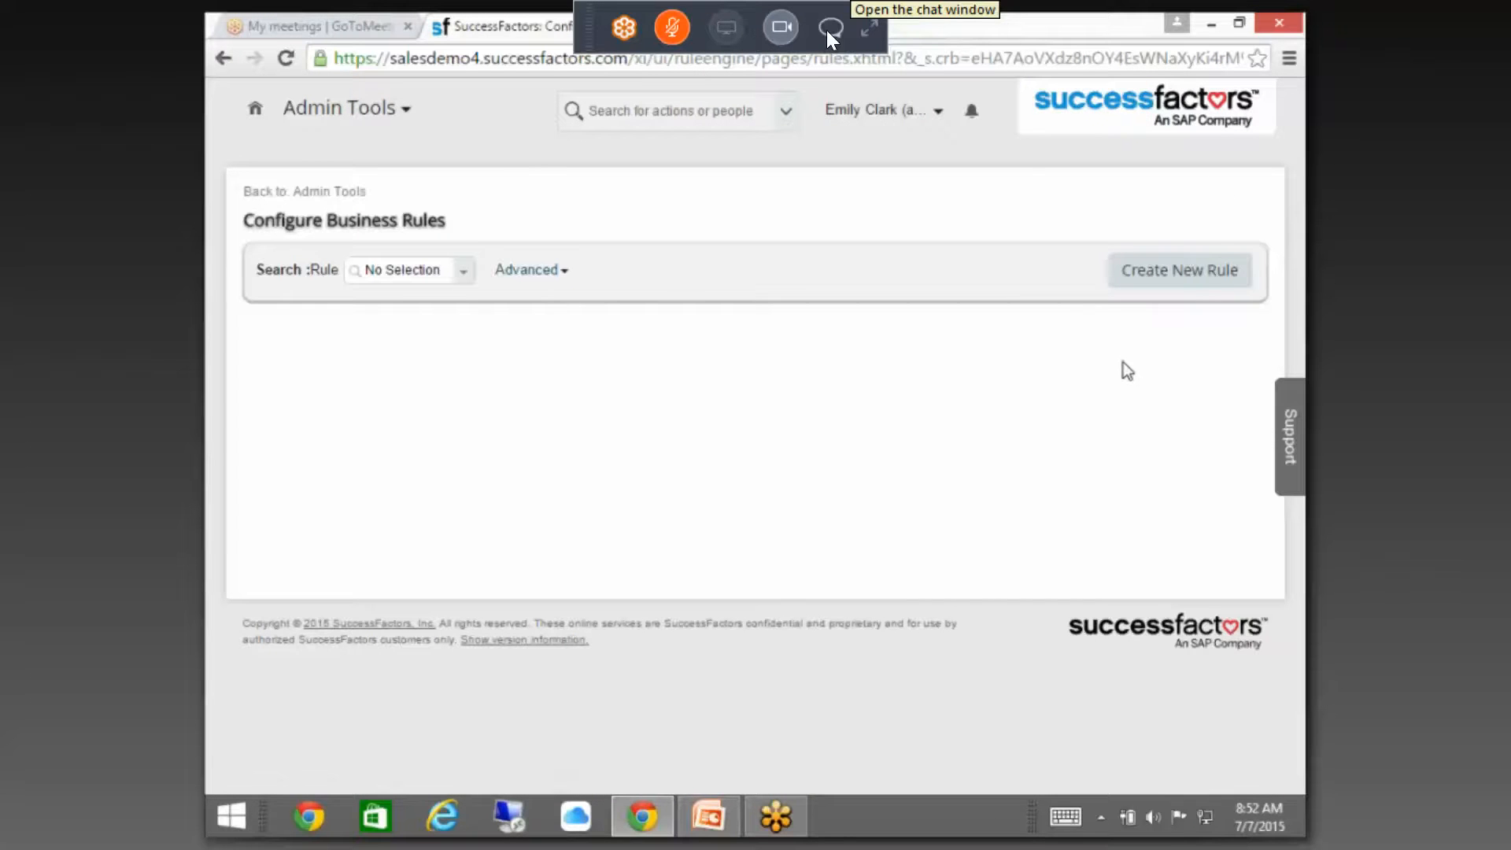
- Return to Admin Tools and open Manage Business Configuration
{"action": "left_click", "coordinate": [339, 108]}
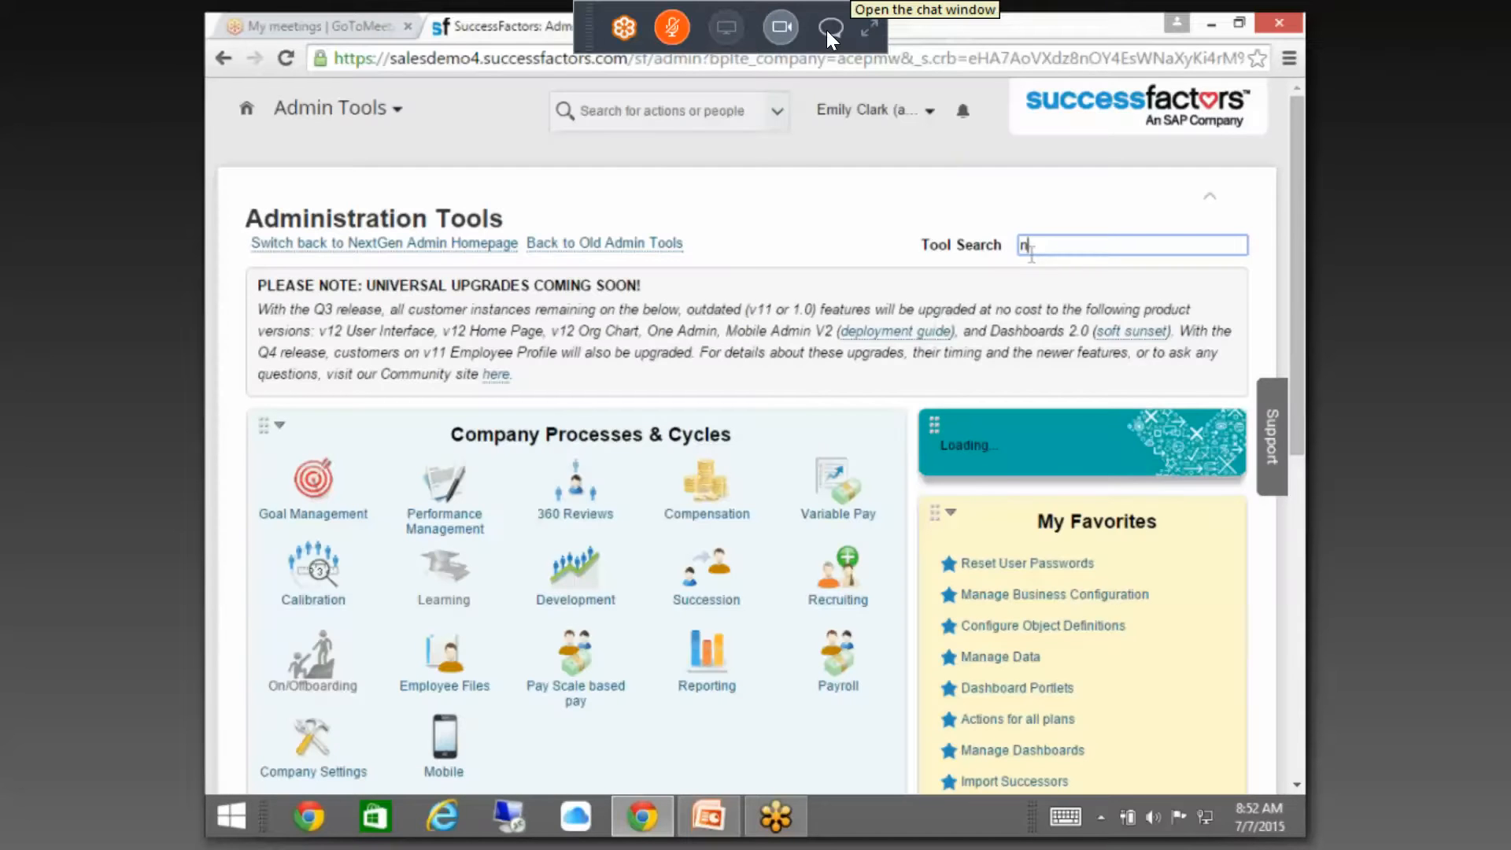
{"action": "type", "text": "business"}
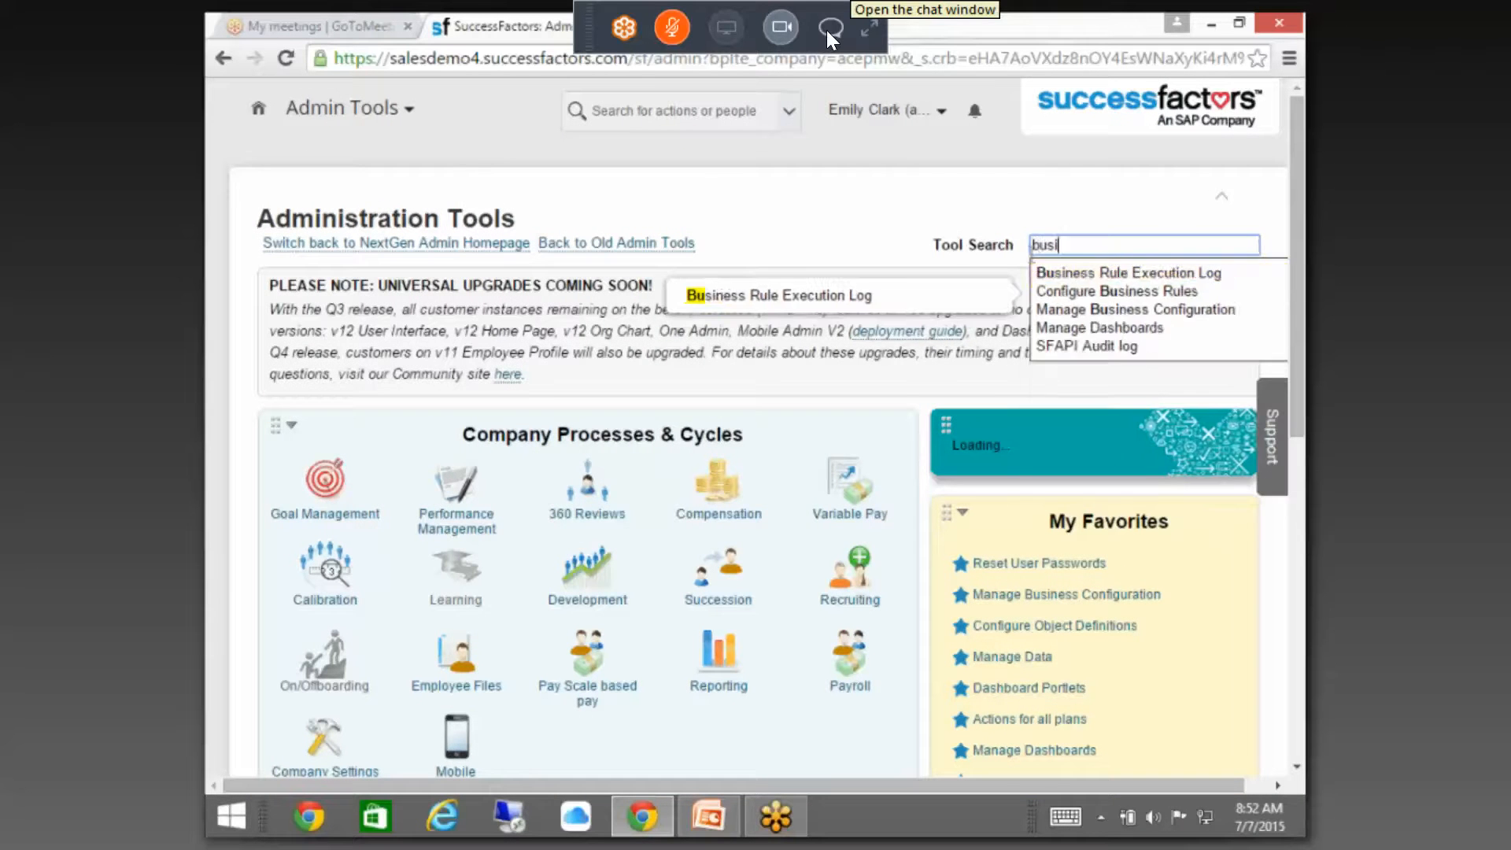
{"action": "key", "text": "Down"}
{"action": "key", "text": "Down"}
{"action": "key", "text": "Return"}
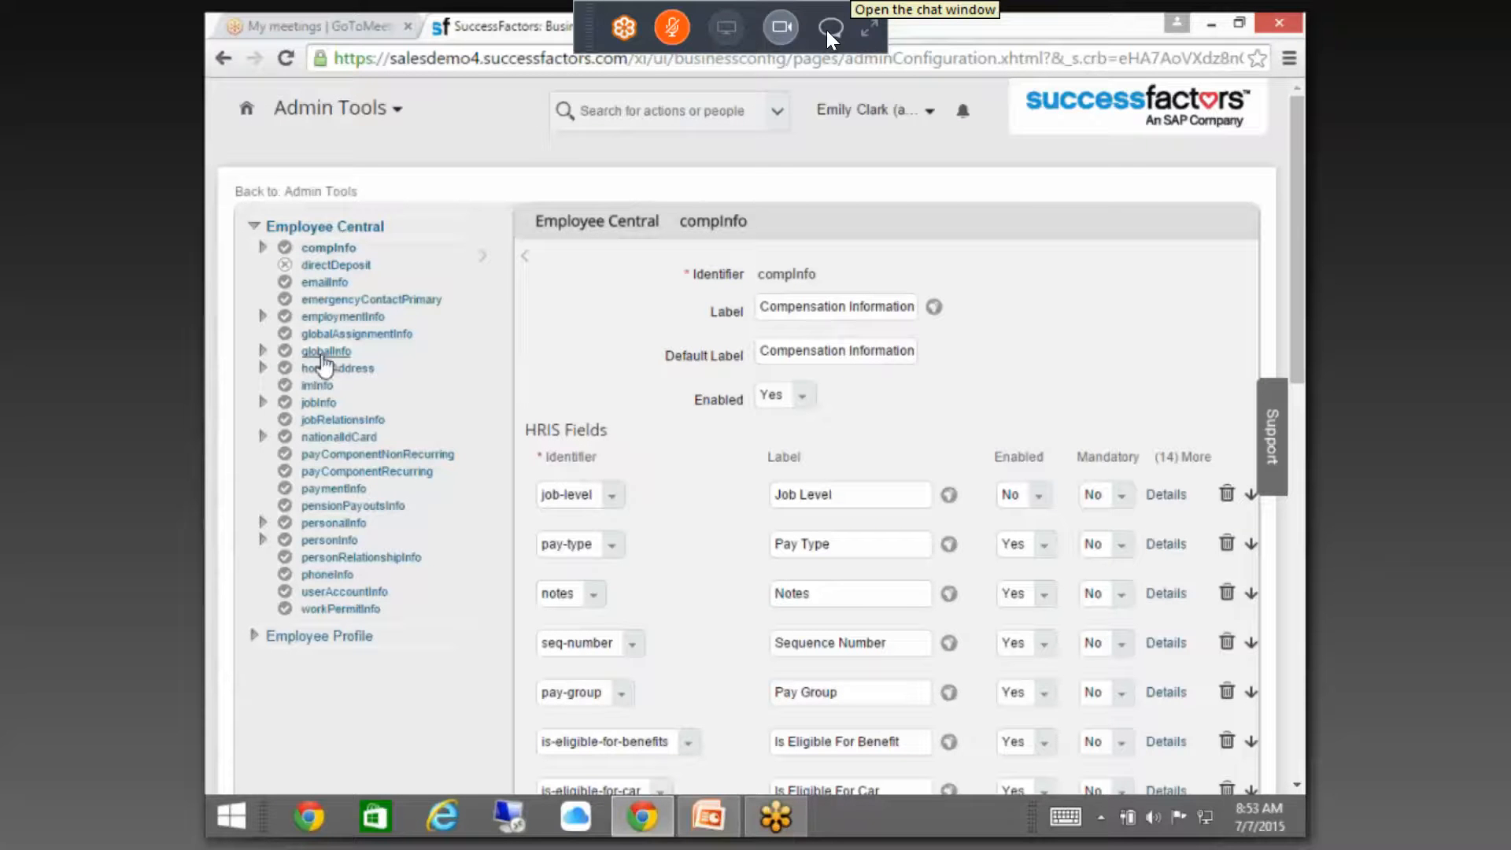
- Add Senioirity (Senioirity) as a trigger rule of the employmentInfo element in Employee Central
{"action": "left_click", "coordinate": [350, 321]}
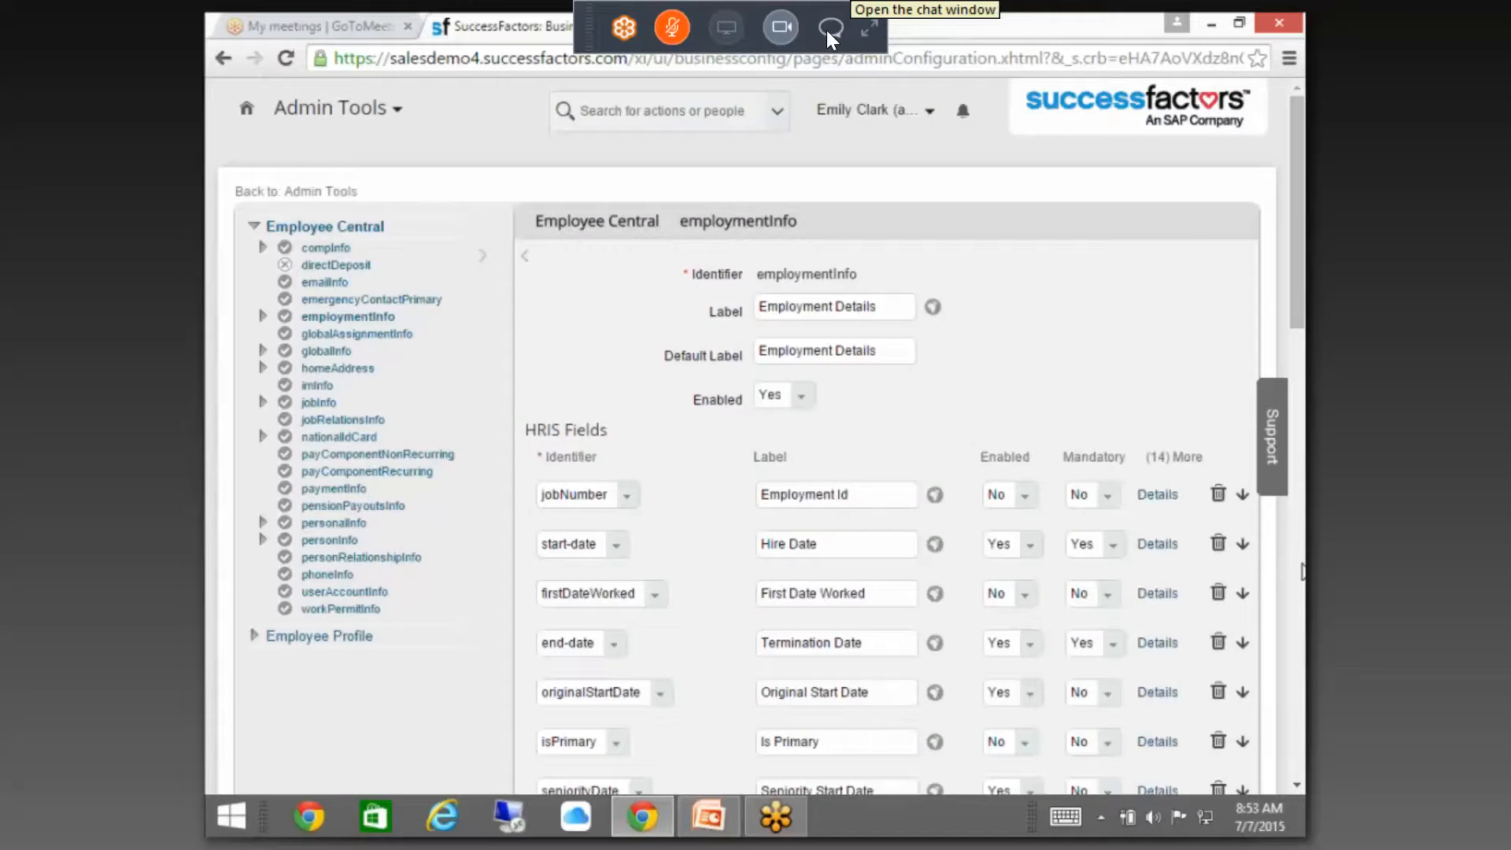
{"action": "left_click", "coordinate": [1301, 570]}
{"action": "scroll", "coordinate": [1301, 569], "scroll_direction": "down", "scroll_amount": 2}
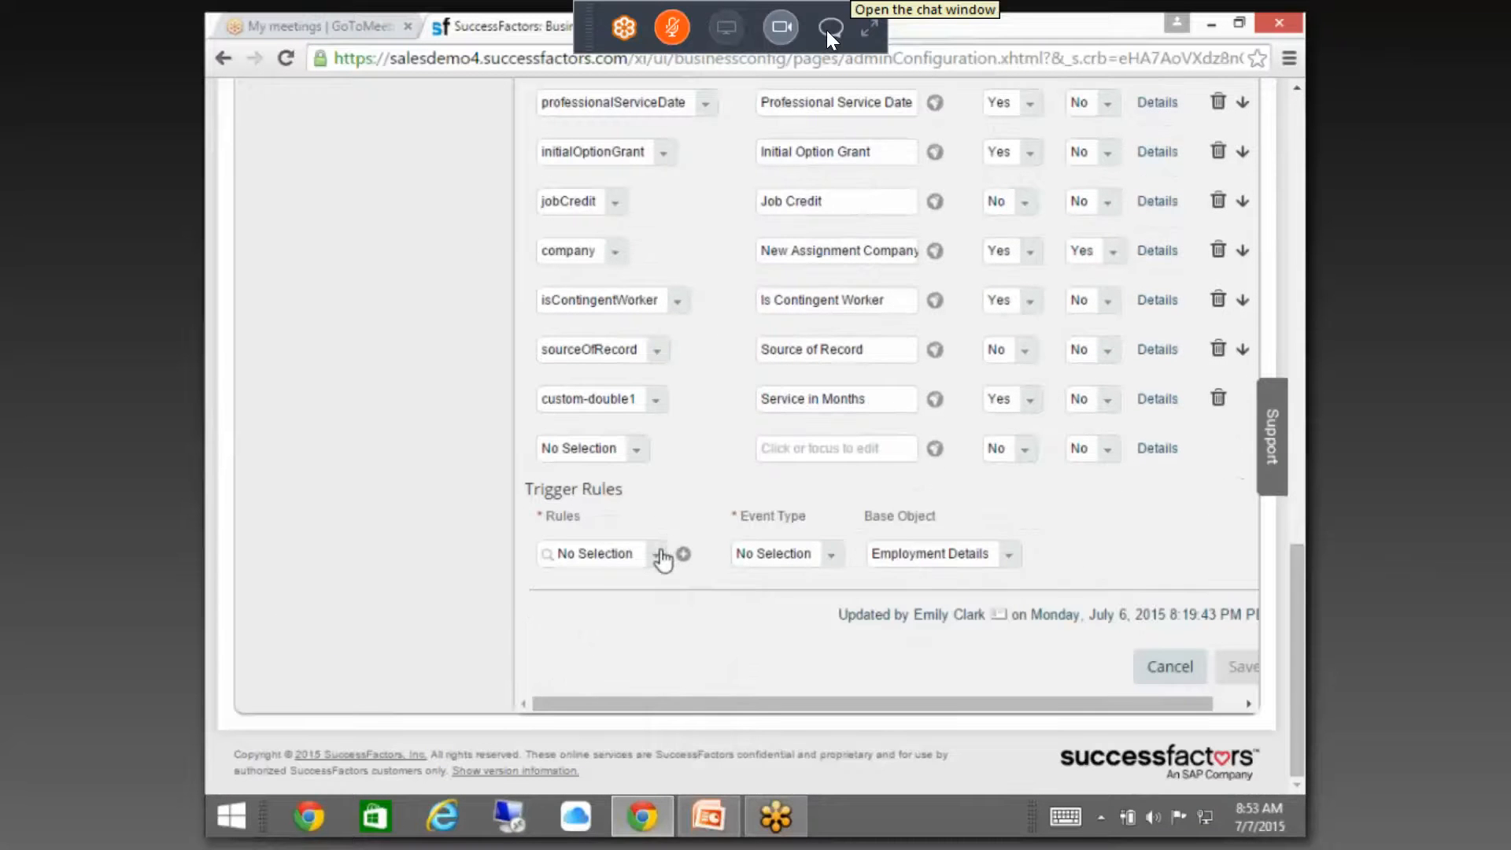
{"action": "left_click", "coordinate": [662, 557]}
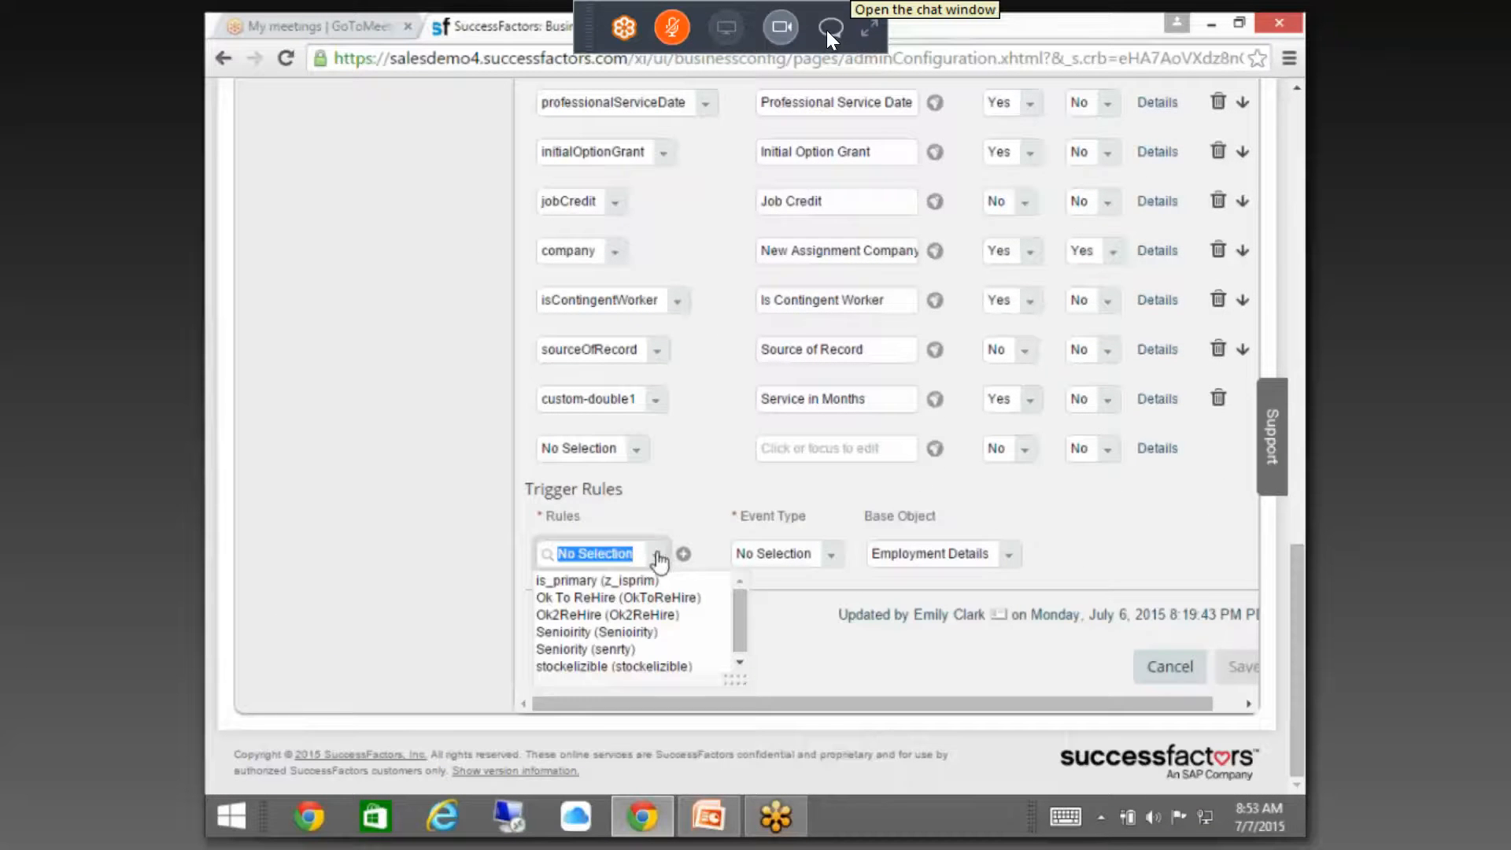
{"action": "left_click", "coordinate": [598, 631]}
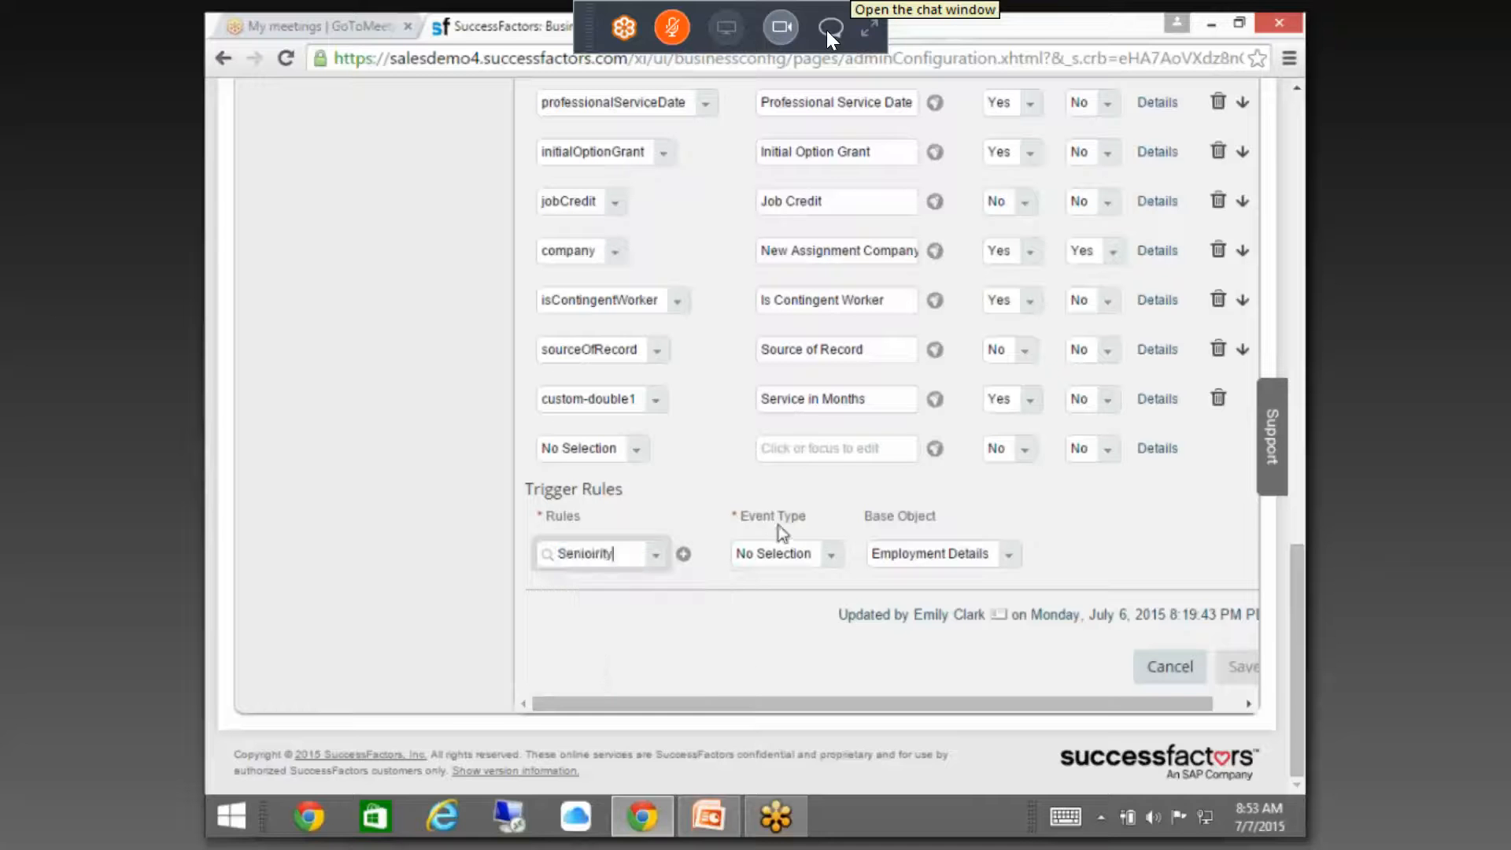
{"action": "left_click", "coordinate": [657, 557]}
{"action": "left_click", "coordinate": [606, 581]}
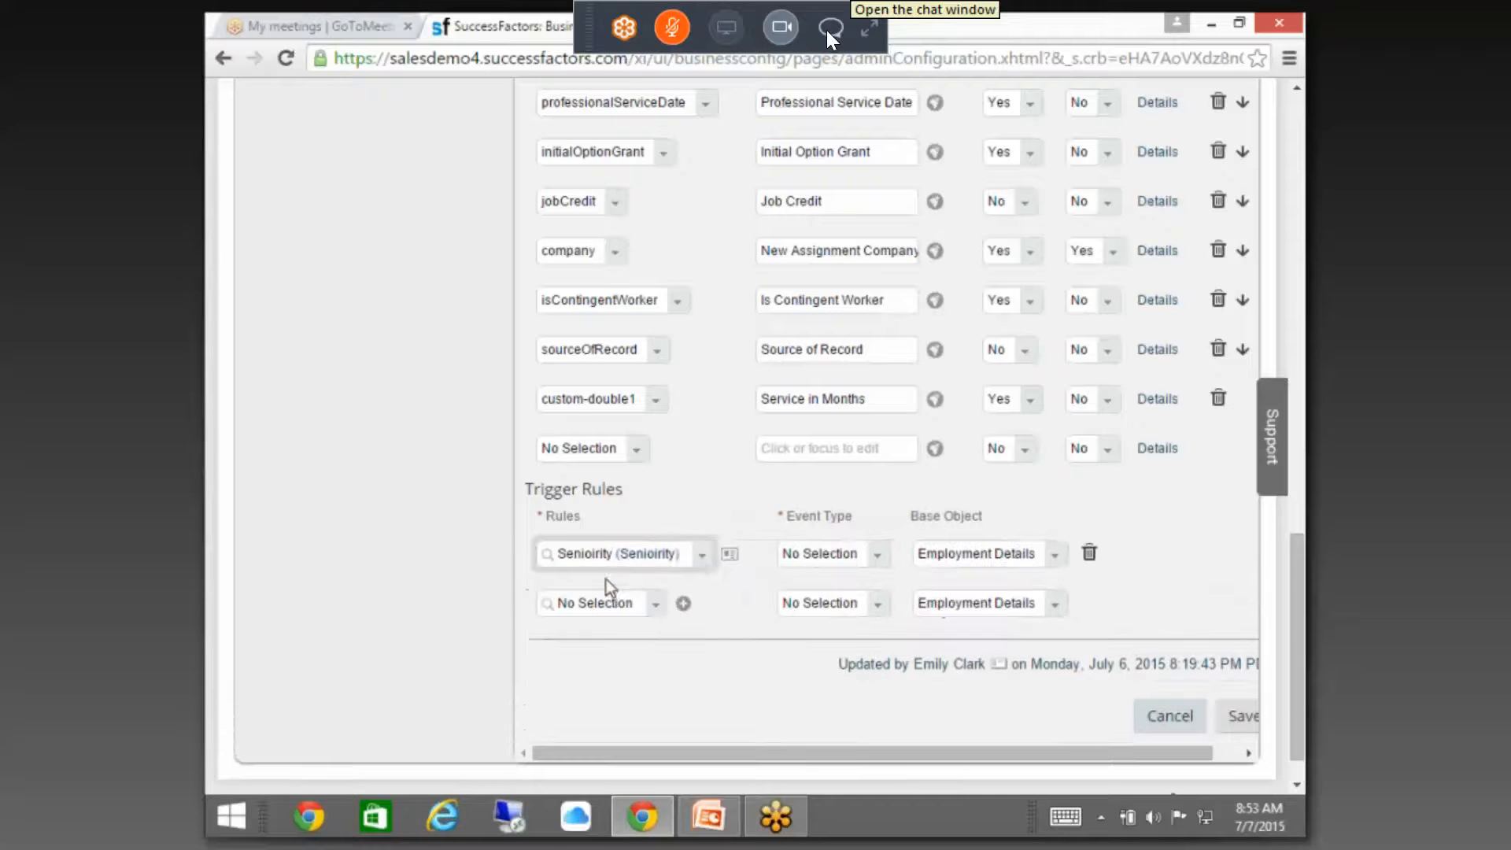
- Set the Senioirity trigger rule's event type to onView and save the employmentInfo configuration
{"action": "left_click", "coordinate": [871, 553]}
{"action": "left_click", "coordinate": [799, 665]}
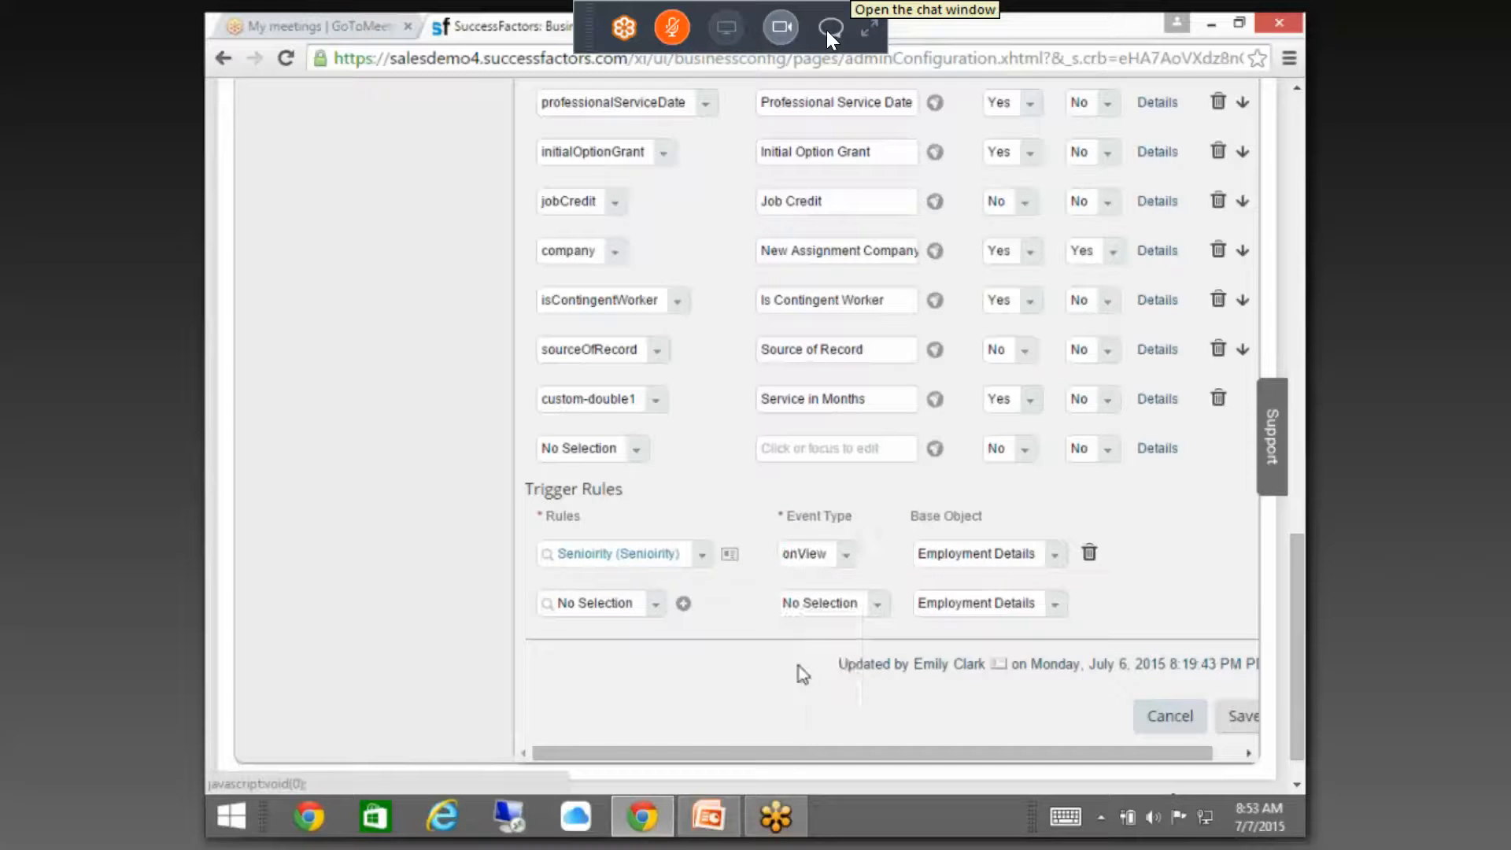
{"action": "left_click", "coordinate": [1244, 720]}
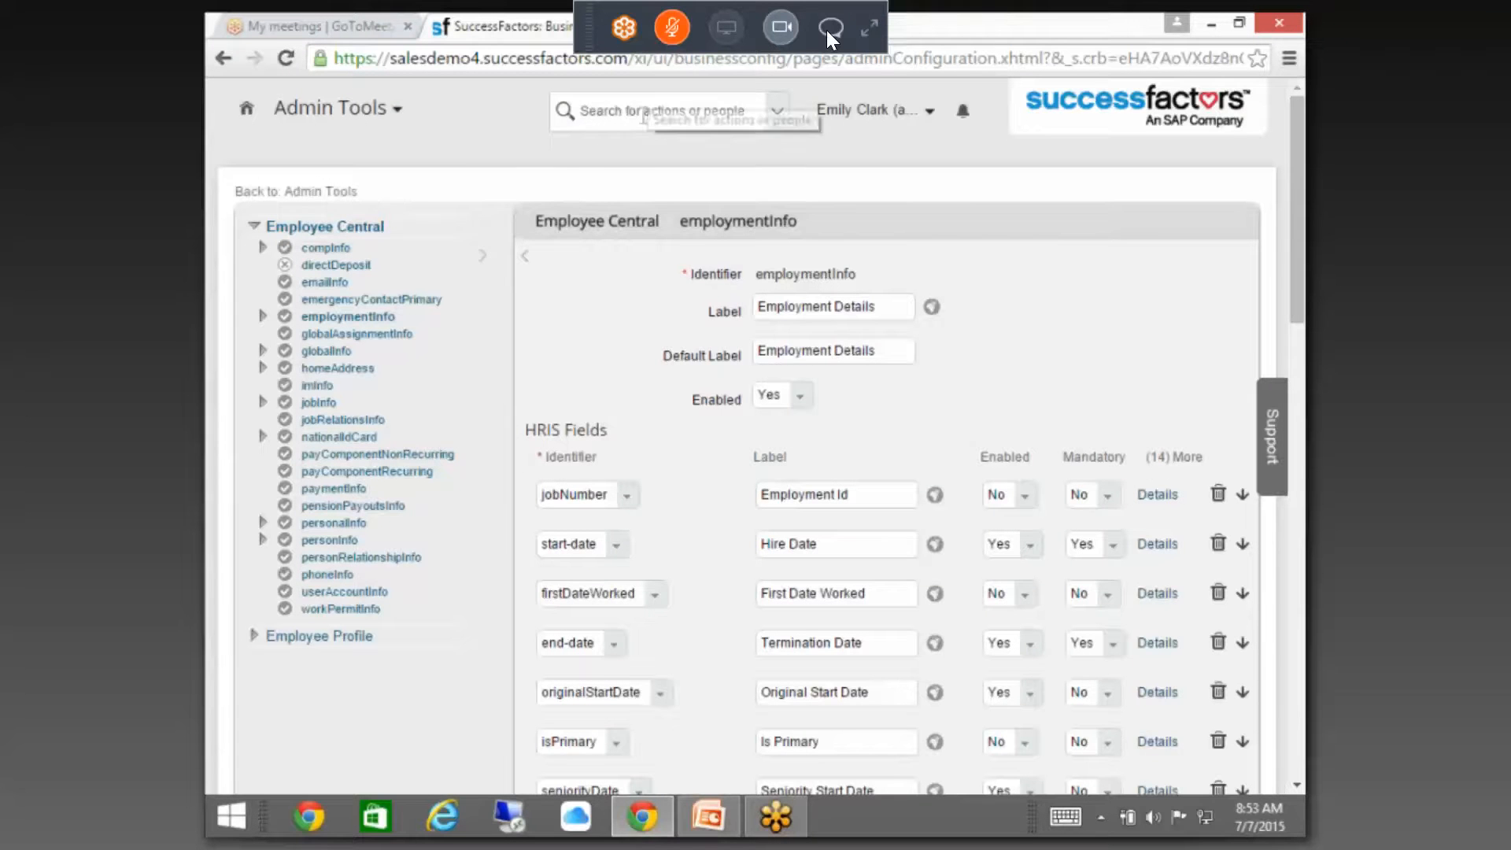
- Search for the employee by first name and open their Employment Information page to check the Employment Details
{"action": "left_click", "coordinate": [643, 111]}
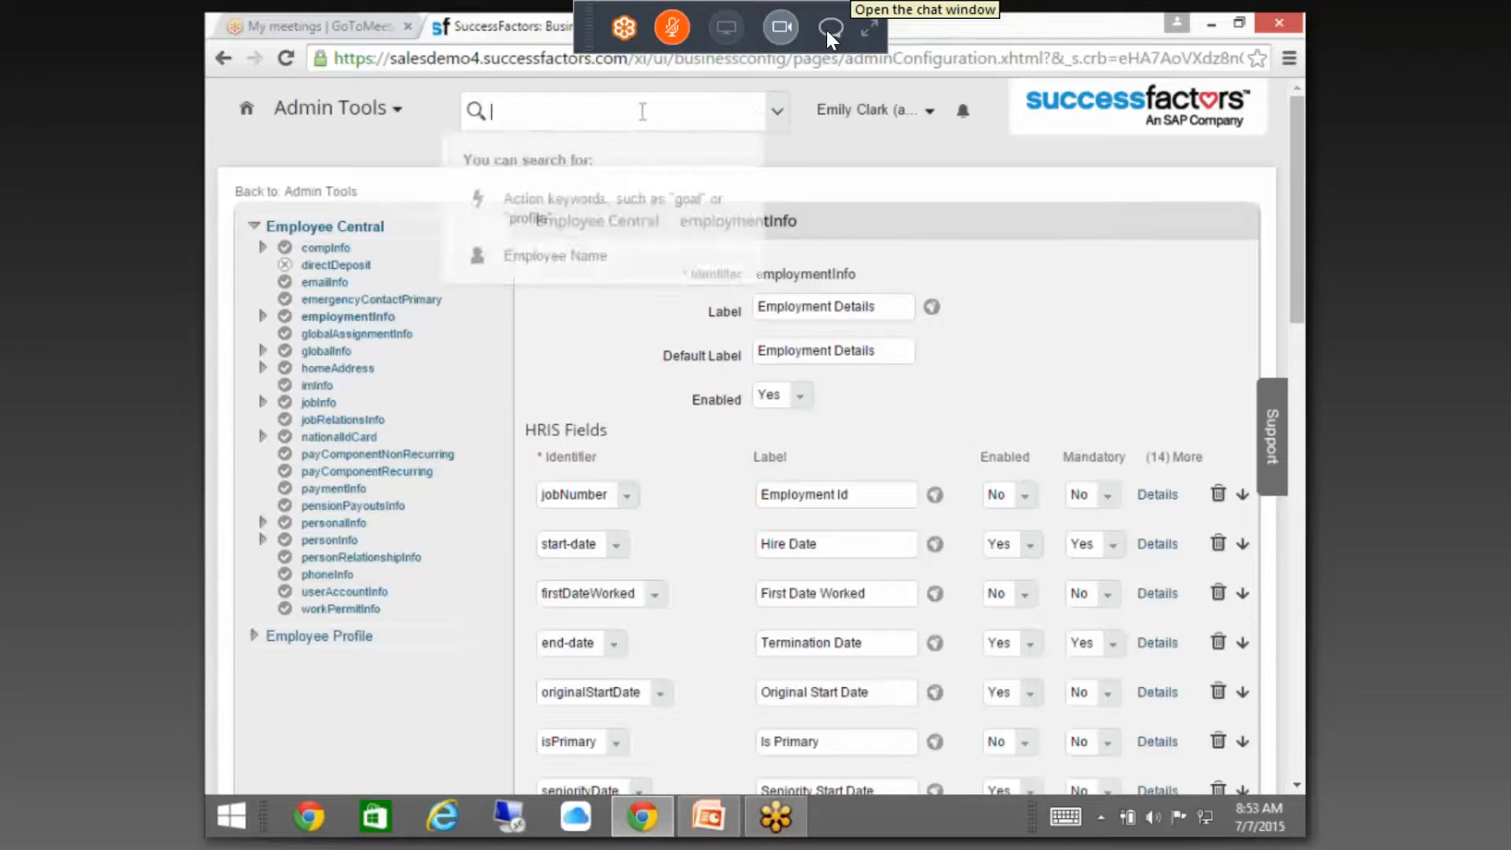
{"action": "key", "text": "BackSpace"}
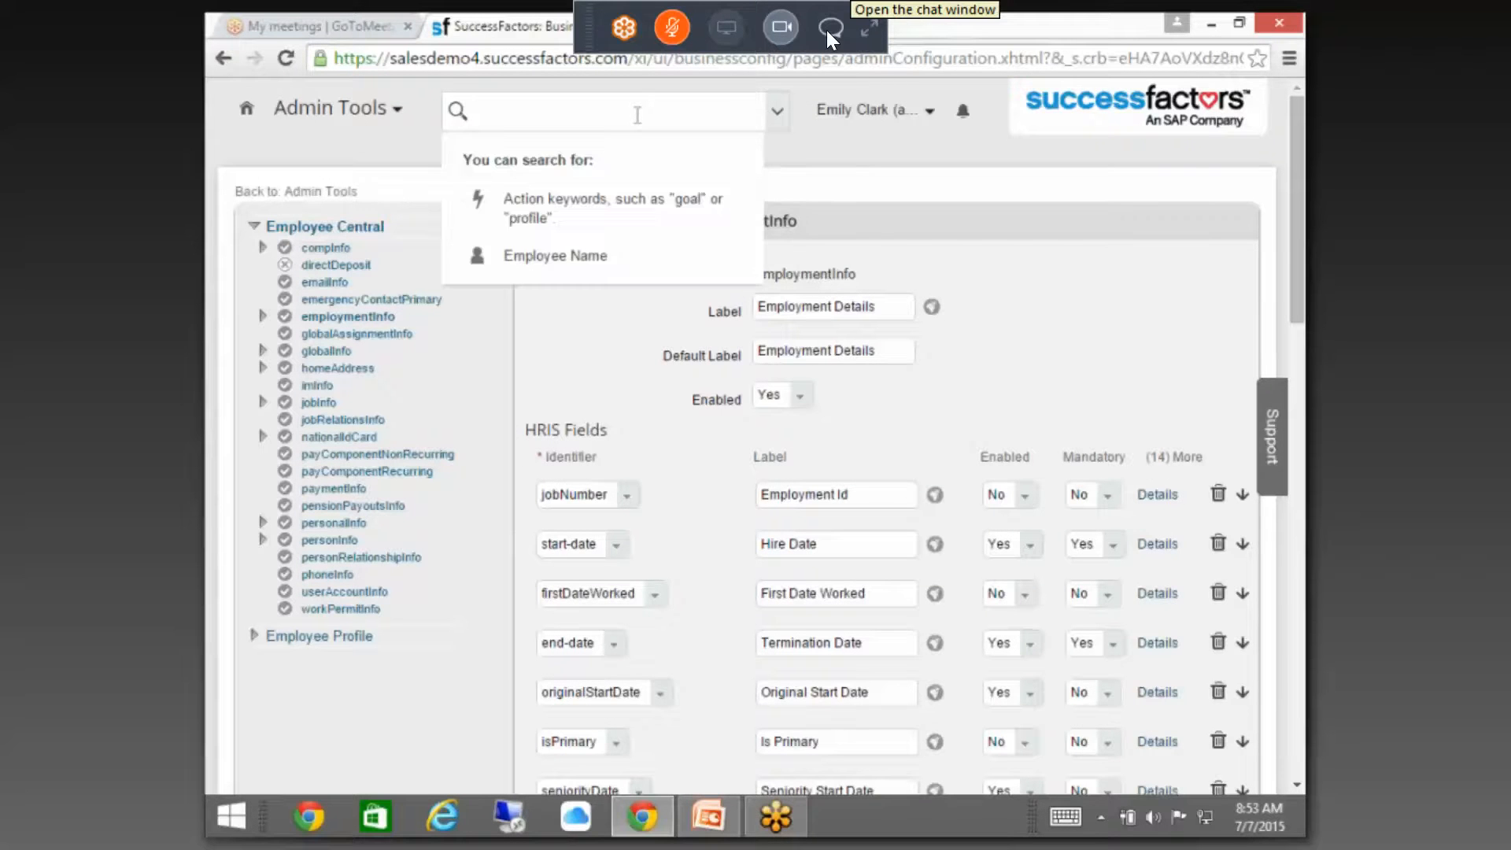
{"action": "type", "text": "carla"}
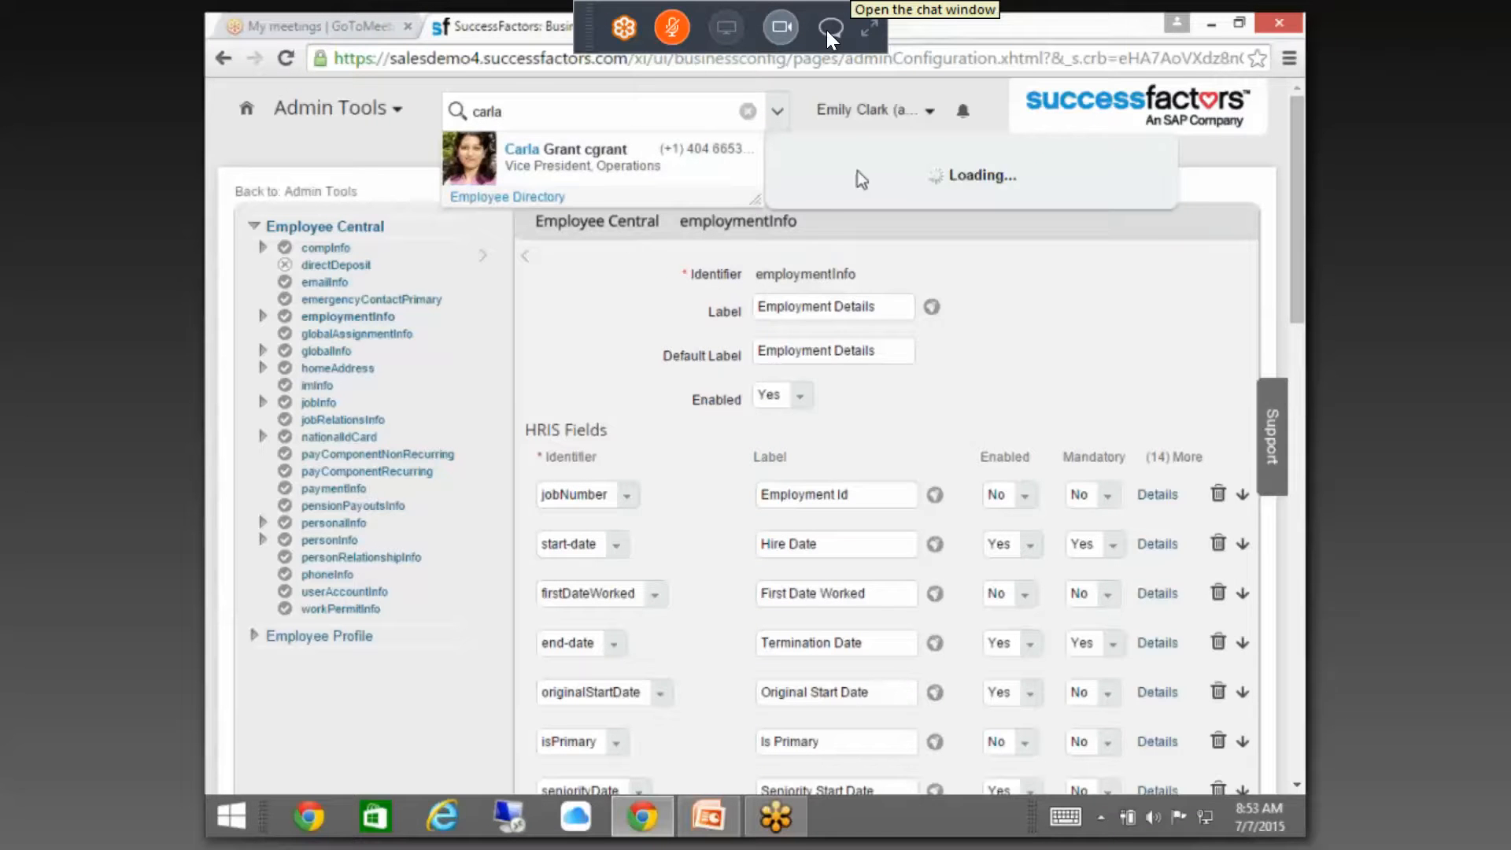
{"action": "left_click", "coordinate": [921, 357]}
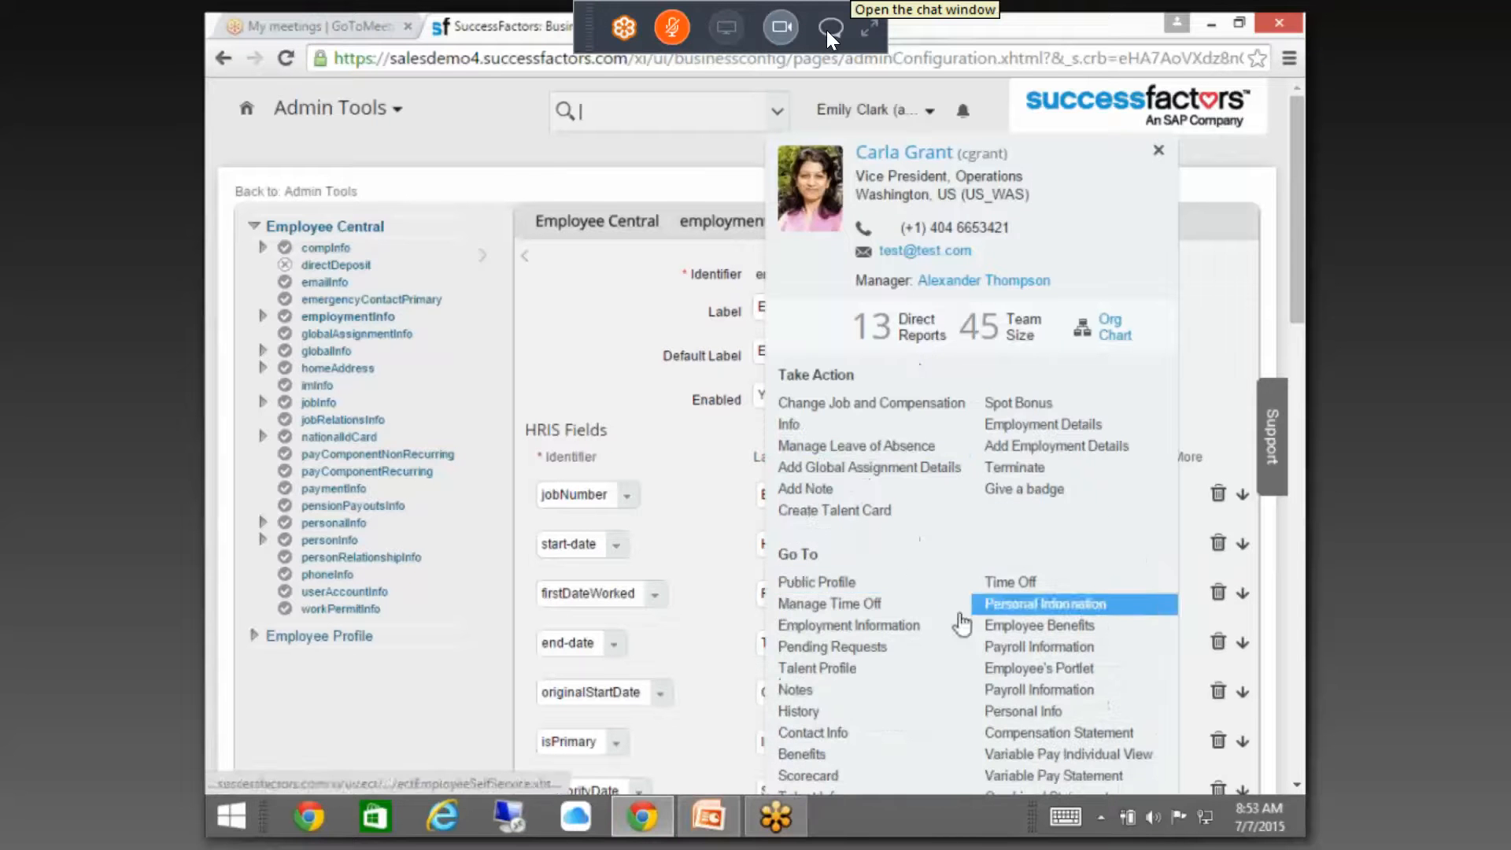
{"action": "left_click", "coordinate": [858, 626]}
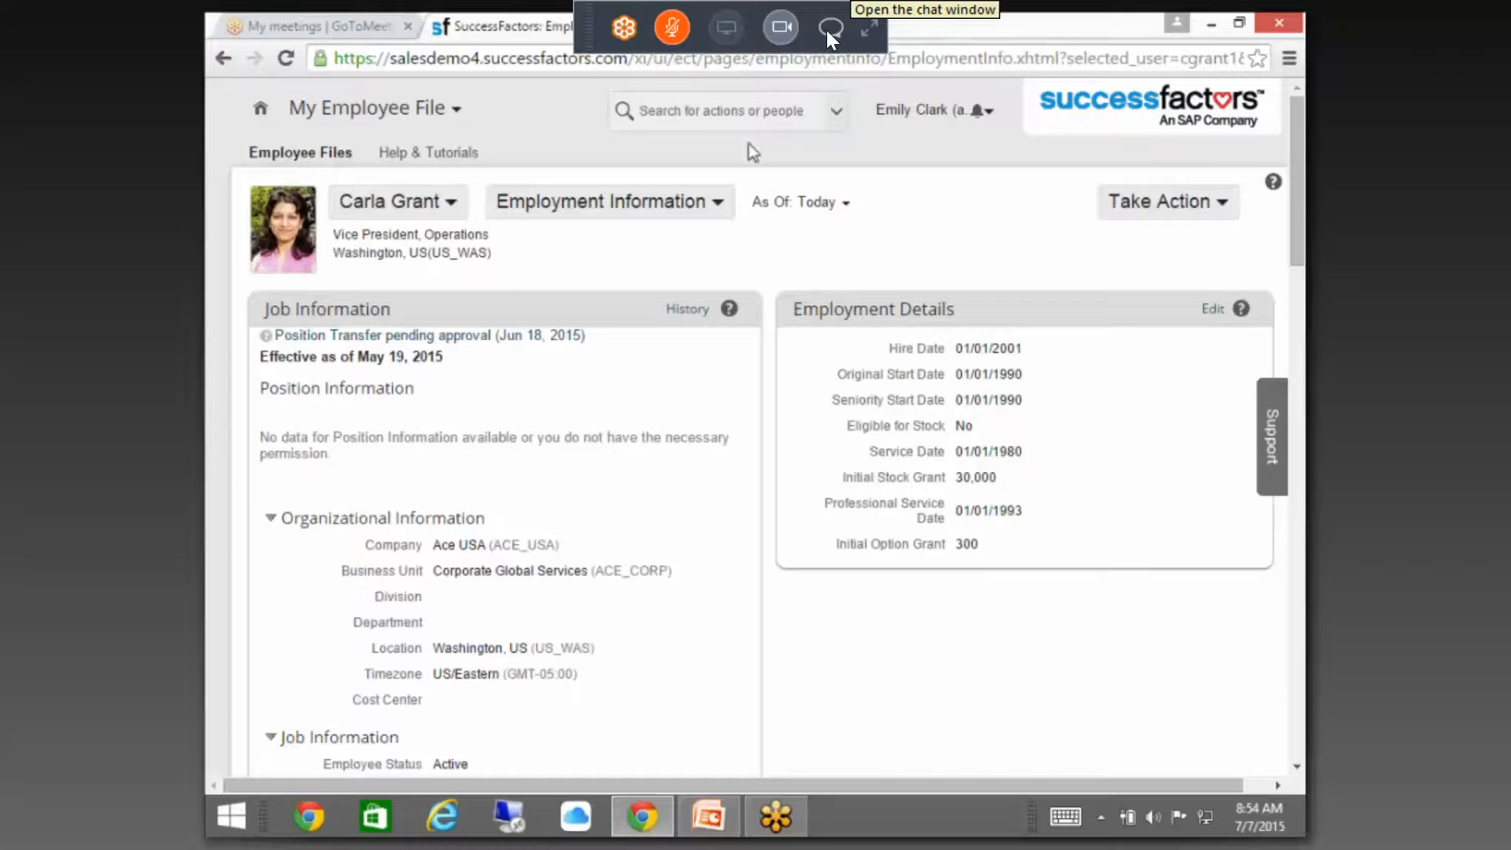
- Go to Manage Permission Roles in Admin Tools and open the permission settings of the System Admin role
{"action": "left_click", "coordinate": [414, 110]}
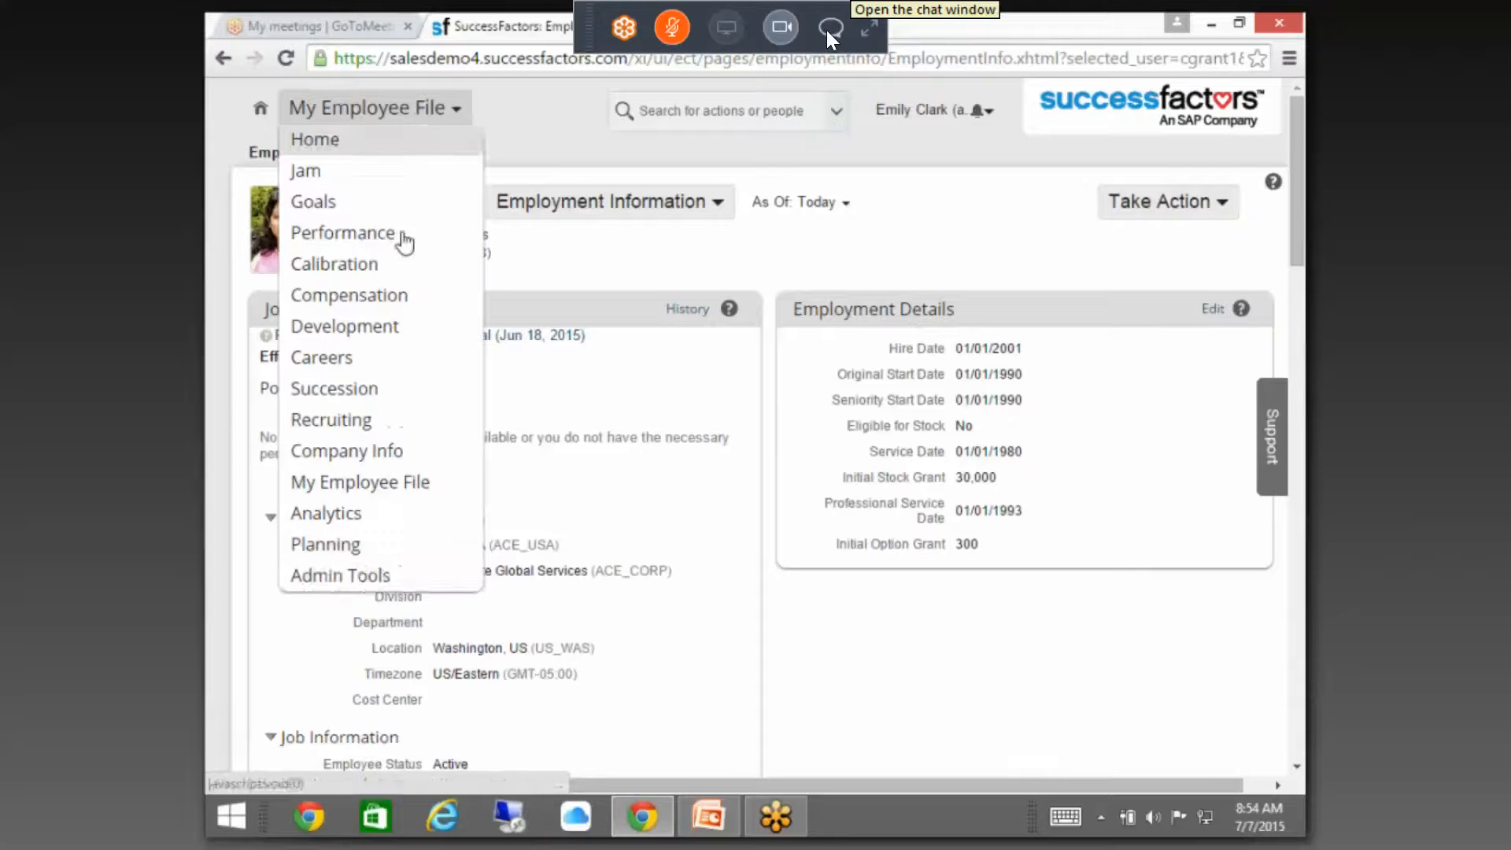
{"action": "left_click", "coordinate": [344, 578]}
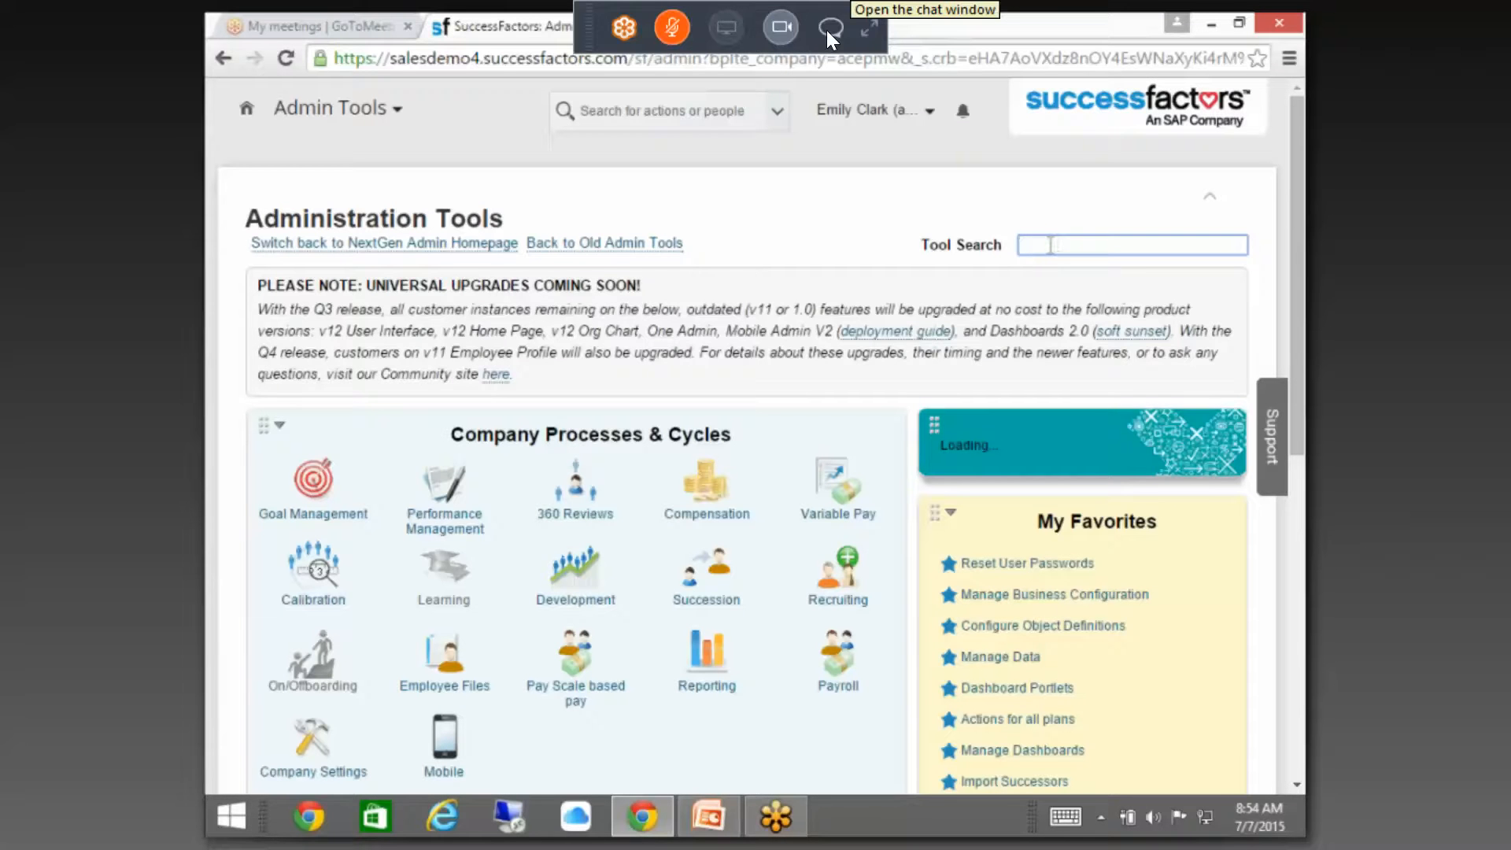
{"action": "type", "text": "ermis"}
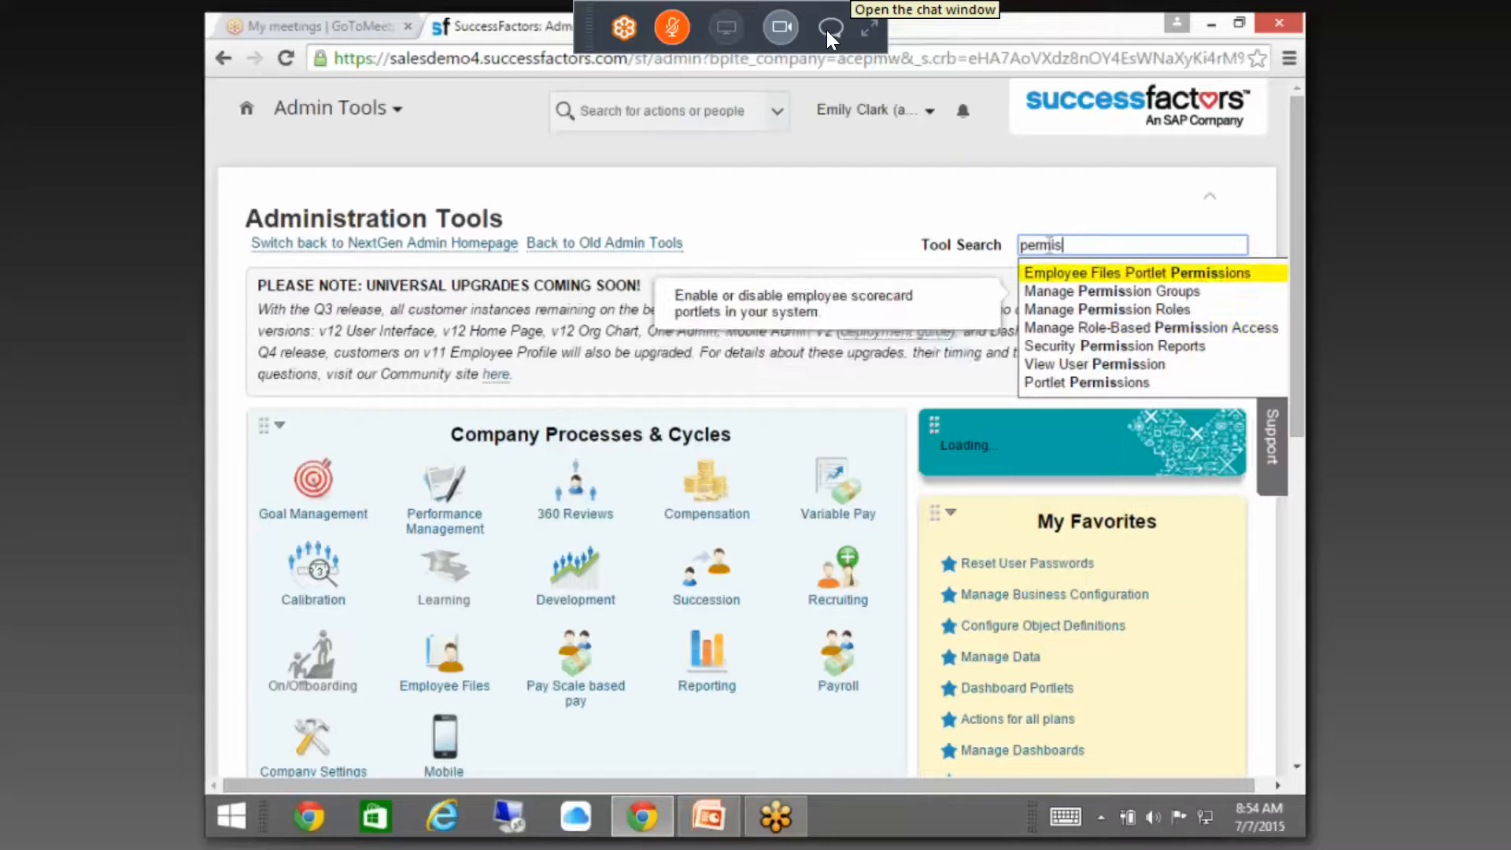
{"action": "key", "text": "Down"}
{"action": "key", "text": "Down"}
{"action": "key", "text": "Return"}
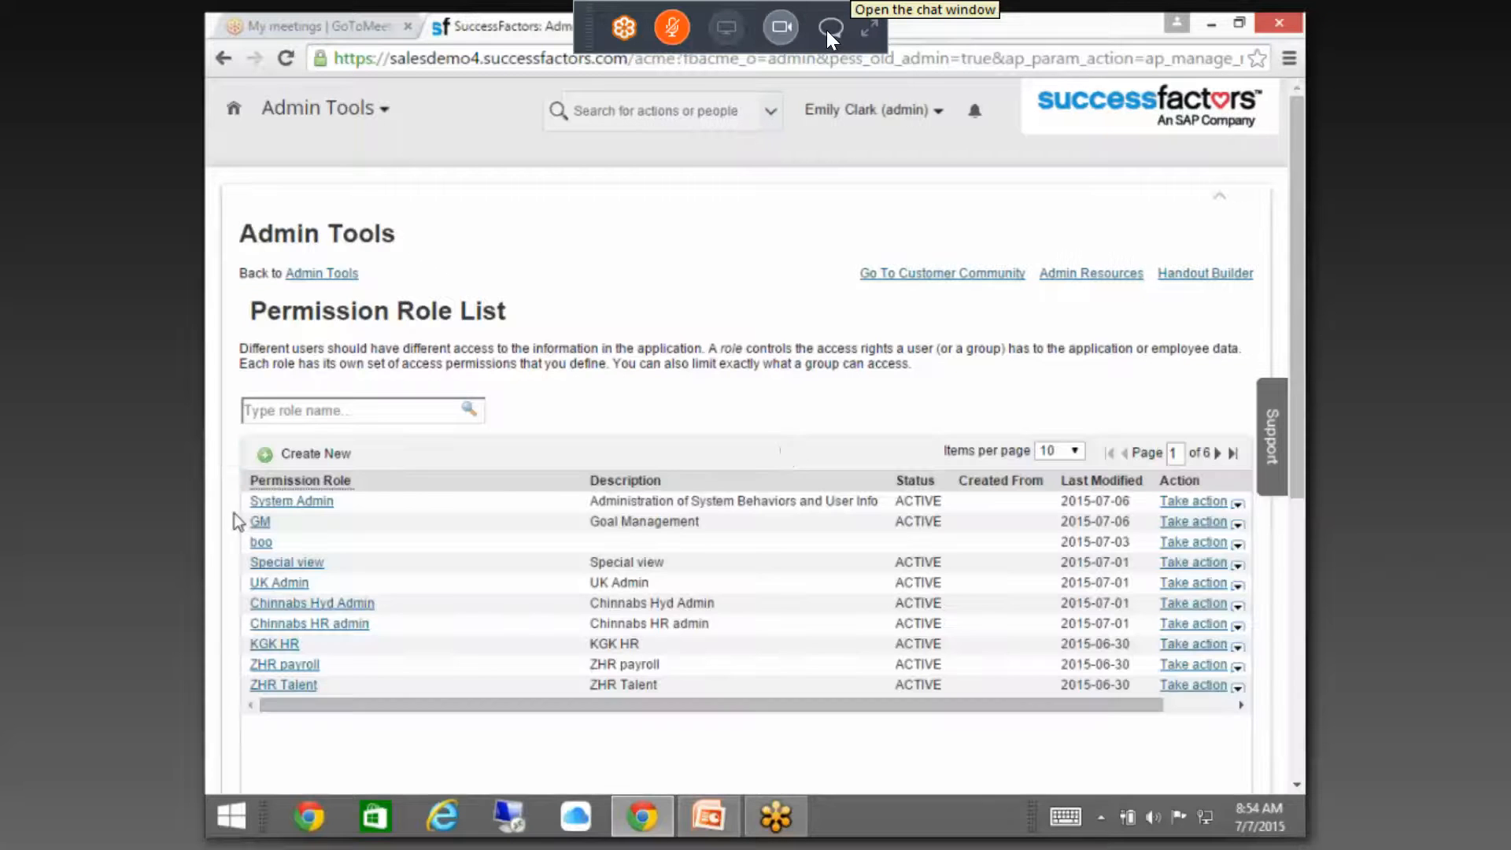
{"action": "left_click", "coordinate": [285, 504]}
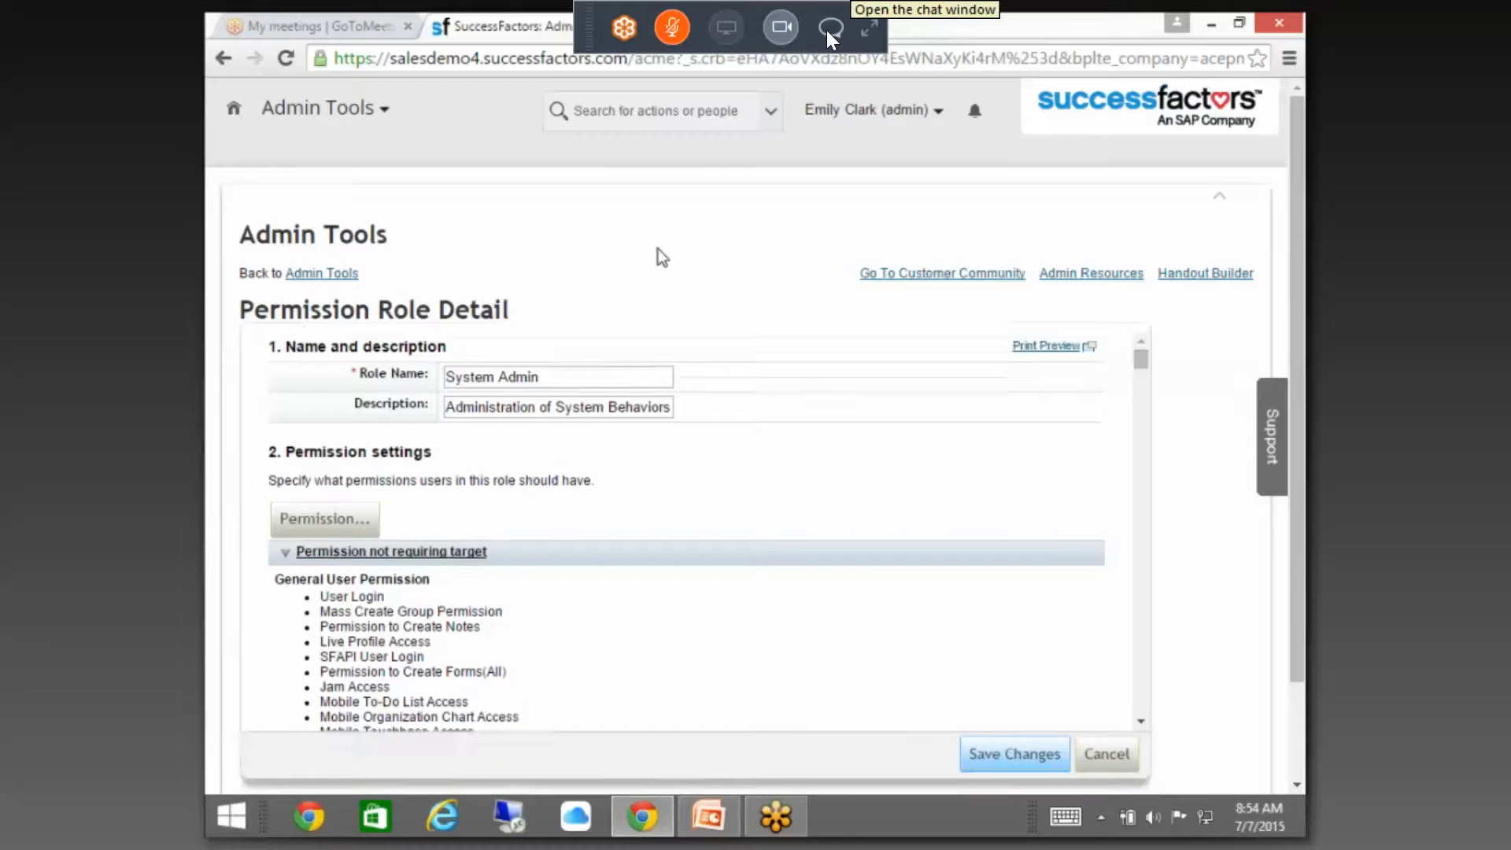
{"action": "left_click", "coordinate": [331, 417]}
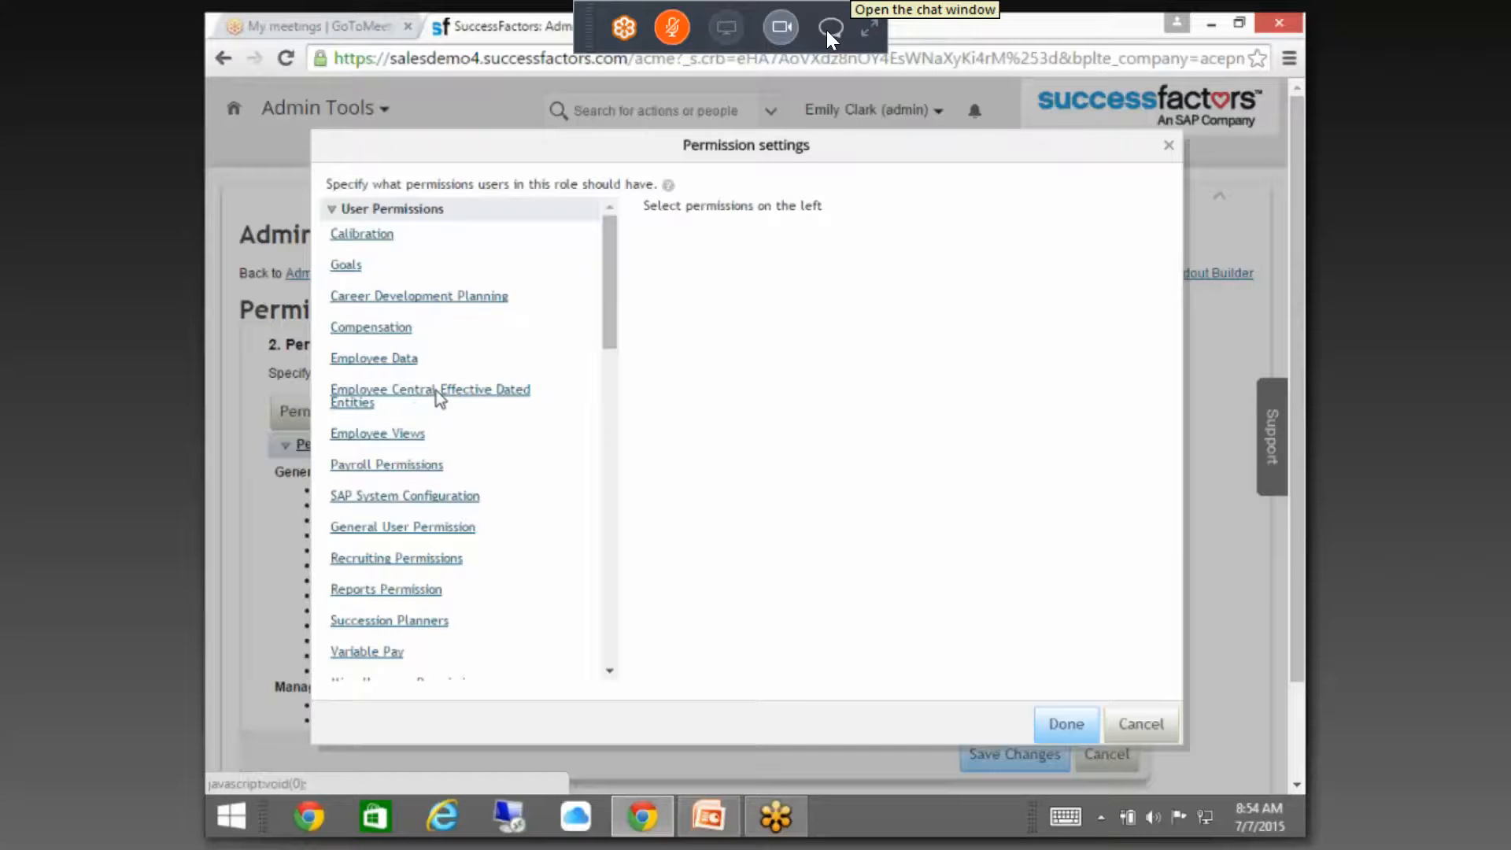
- Look through the role's Employee Central Effective Dated Entities permissions from Personal Information down to Job Relationships
{"action": "left_click", "coordinate": [458, 402]}
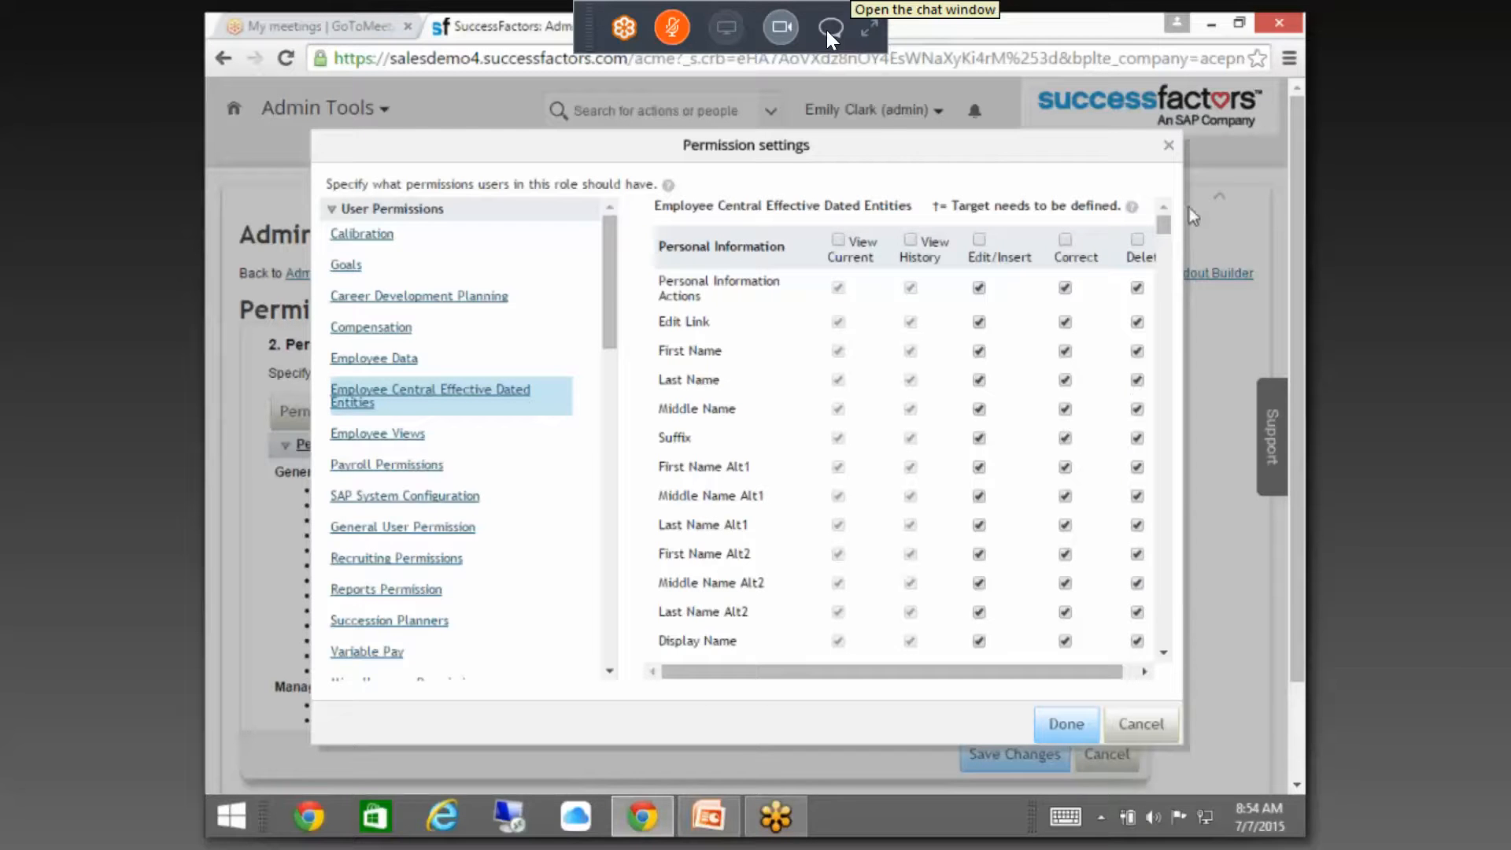
{"action": "left_click_drag", "start_coordinate": [1166, 226], "coordinate": [1145, 661]}
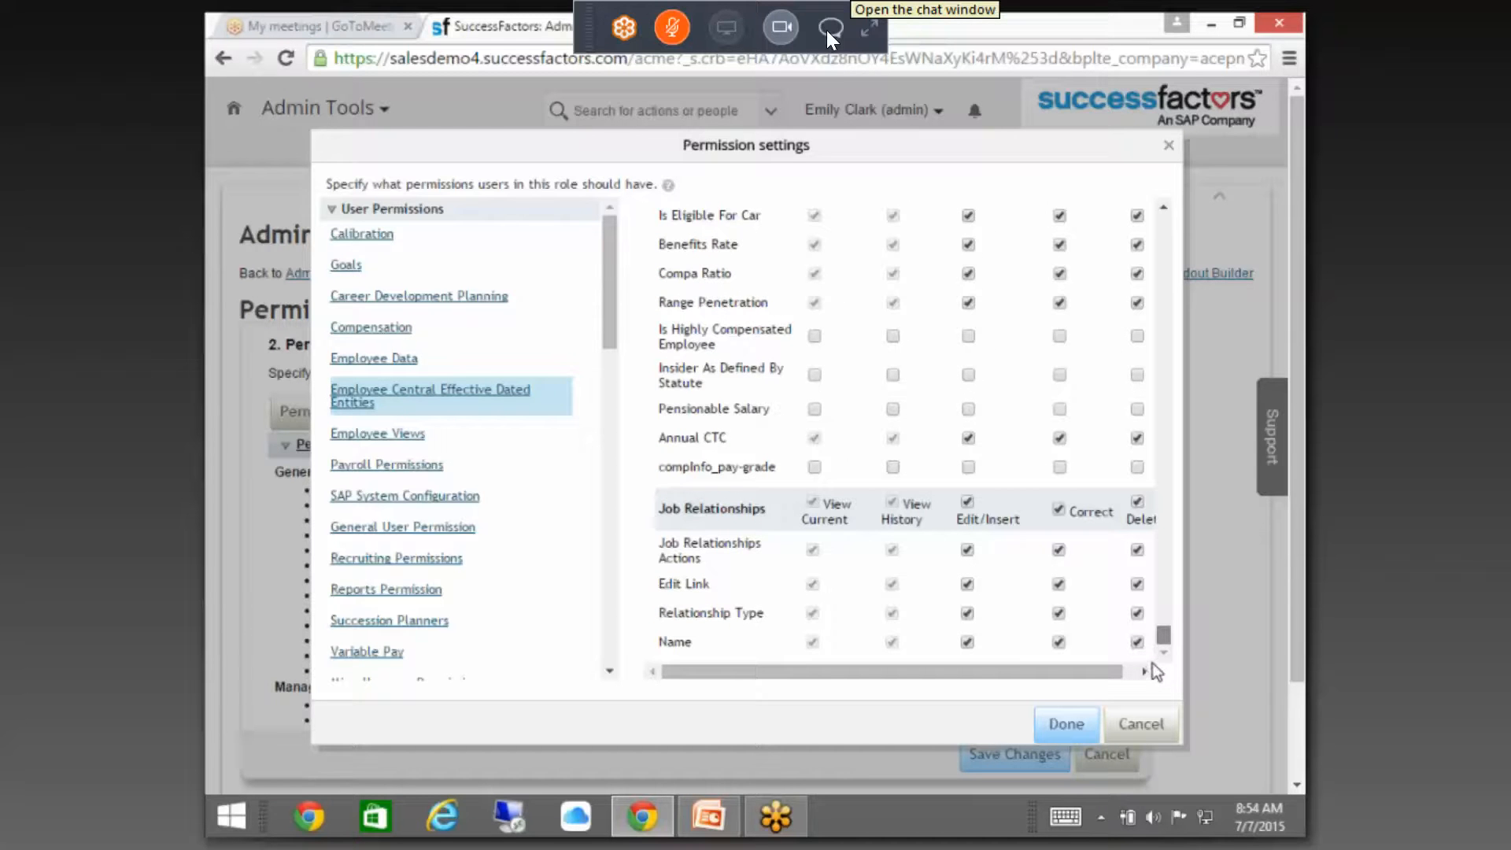
{"action": "left_click_drag", "start_coordinate": [1166, 635], "coordinate": [1205, 223]}
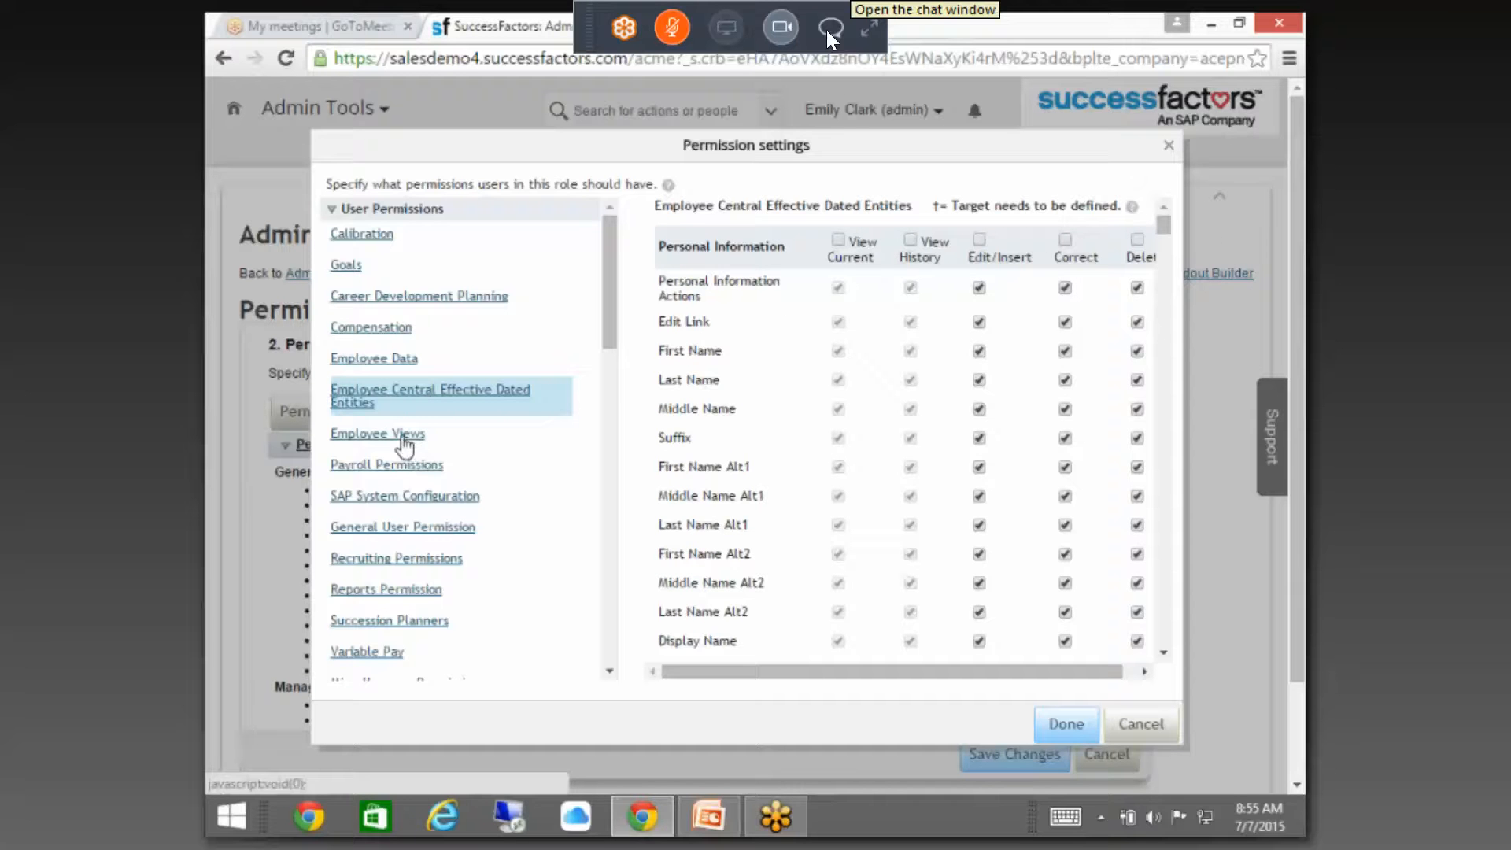
- Grant View and Edit permission for Service in Months under Employee Data and save the System Admin role
{"action": "left_click", "coordinate": [376, 360]}
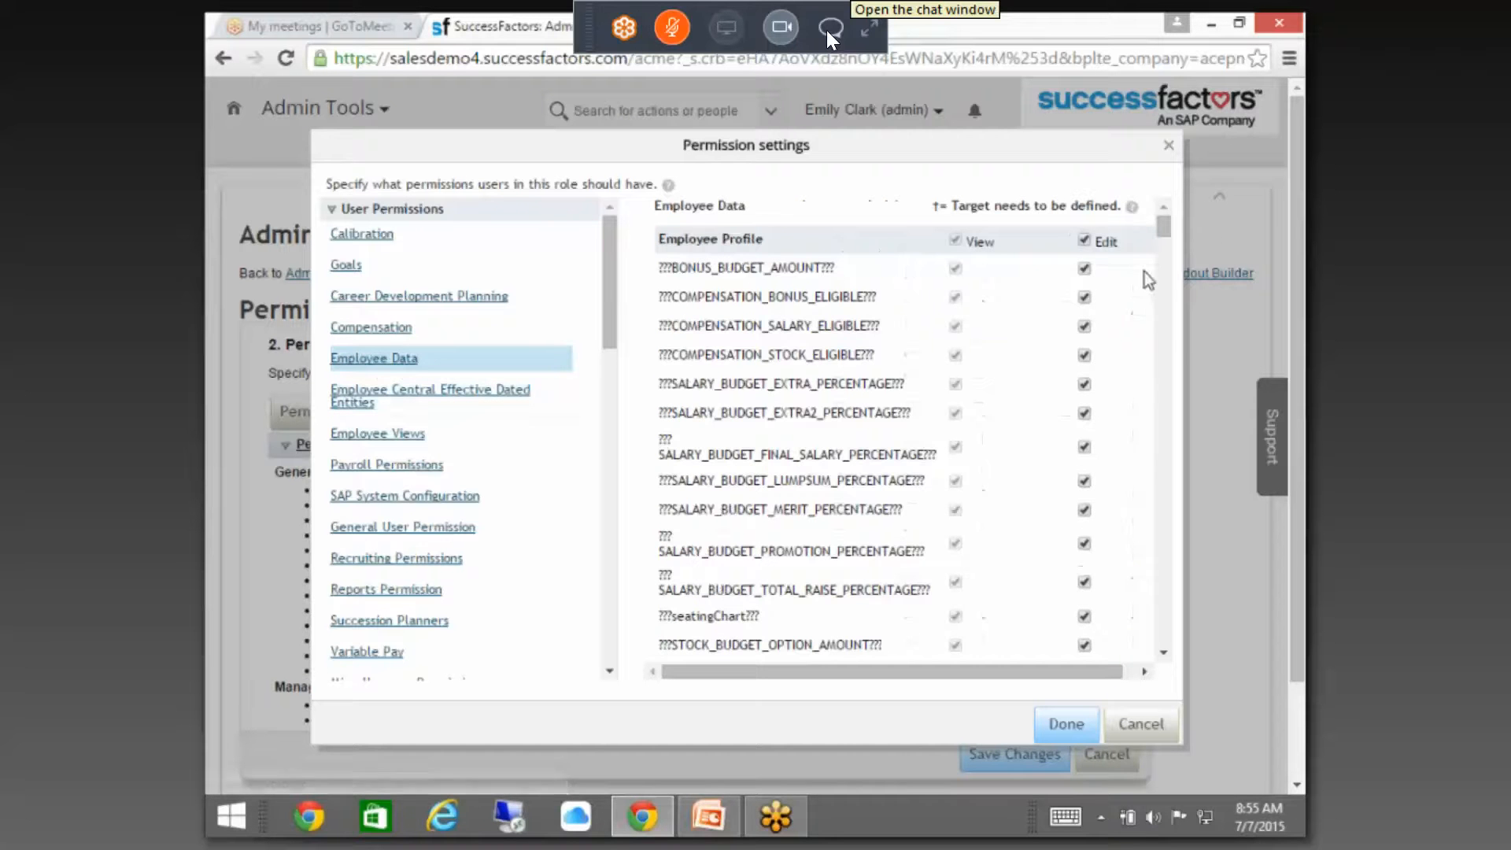
{"action": "left_click_drag", "start_coordinate": [1160, 238], "coordinate": [1178, 520]}
{"action": "left_click", "coordinate": [927, 569]}
{"action": "left_click", "coordinate": [1056, 569]}
{"action": "left_click", "coordinate": [1062, 725]}
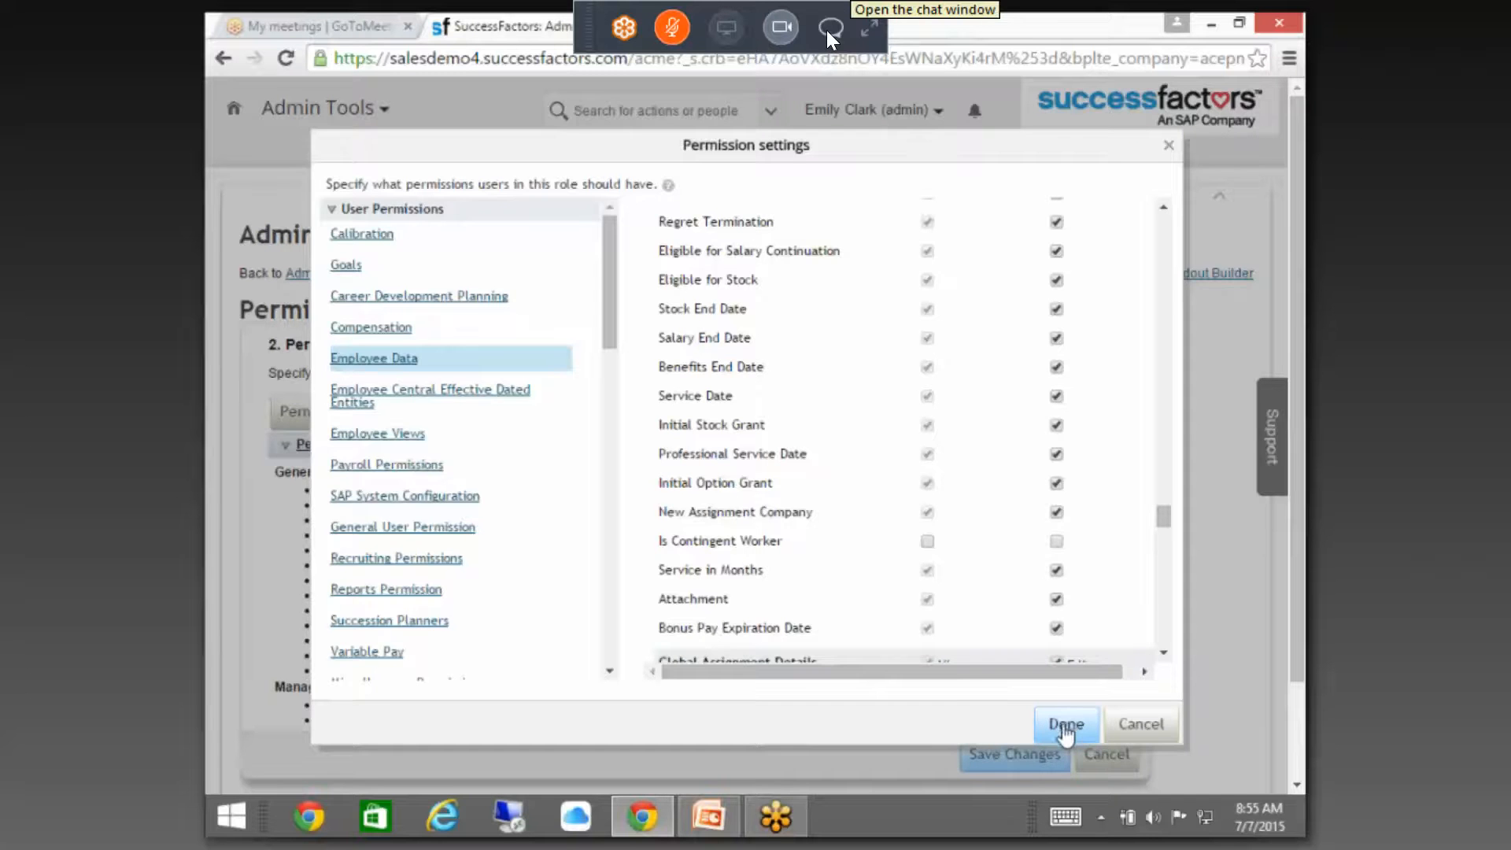
{"action": "scroll", "coordinate": [1023, 668], "scroll_direction": "down", "scroll_amount": 3}
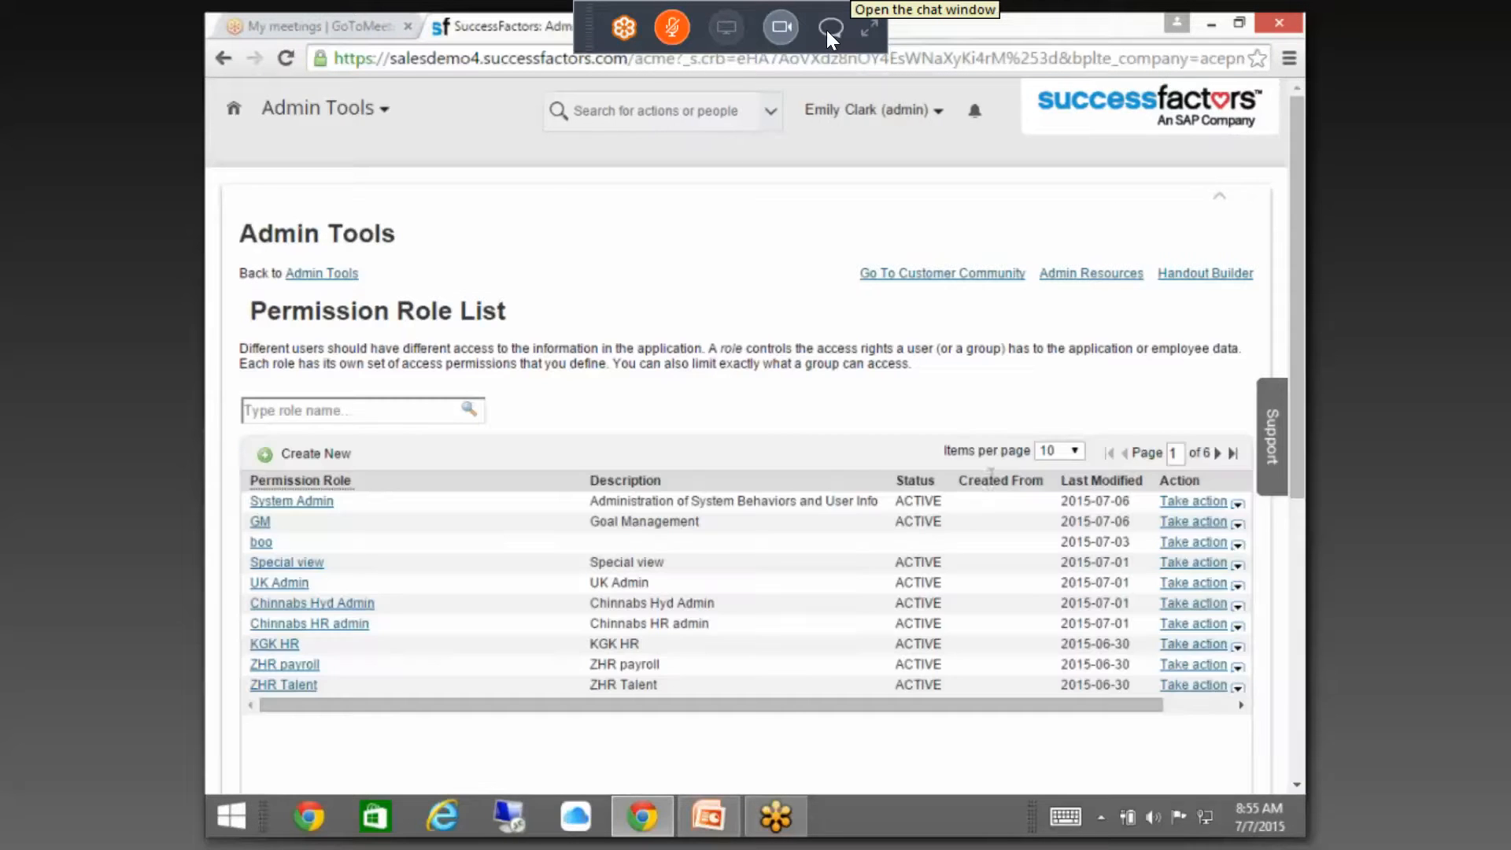
- Reopen the System Admin role, check the Employment Details permissions under Employee Data, and save the role
{"action": "left_click", "coordinate": [303, 502]}
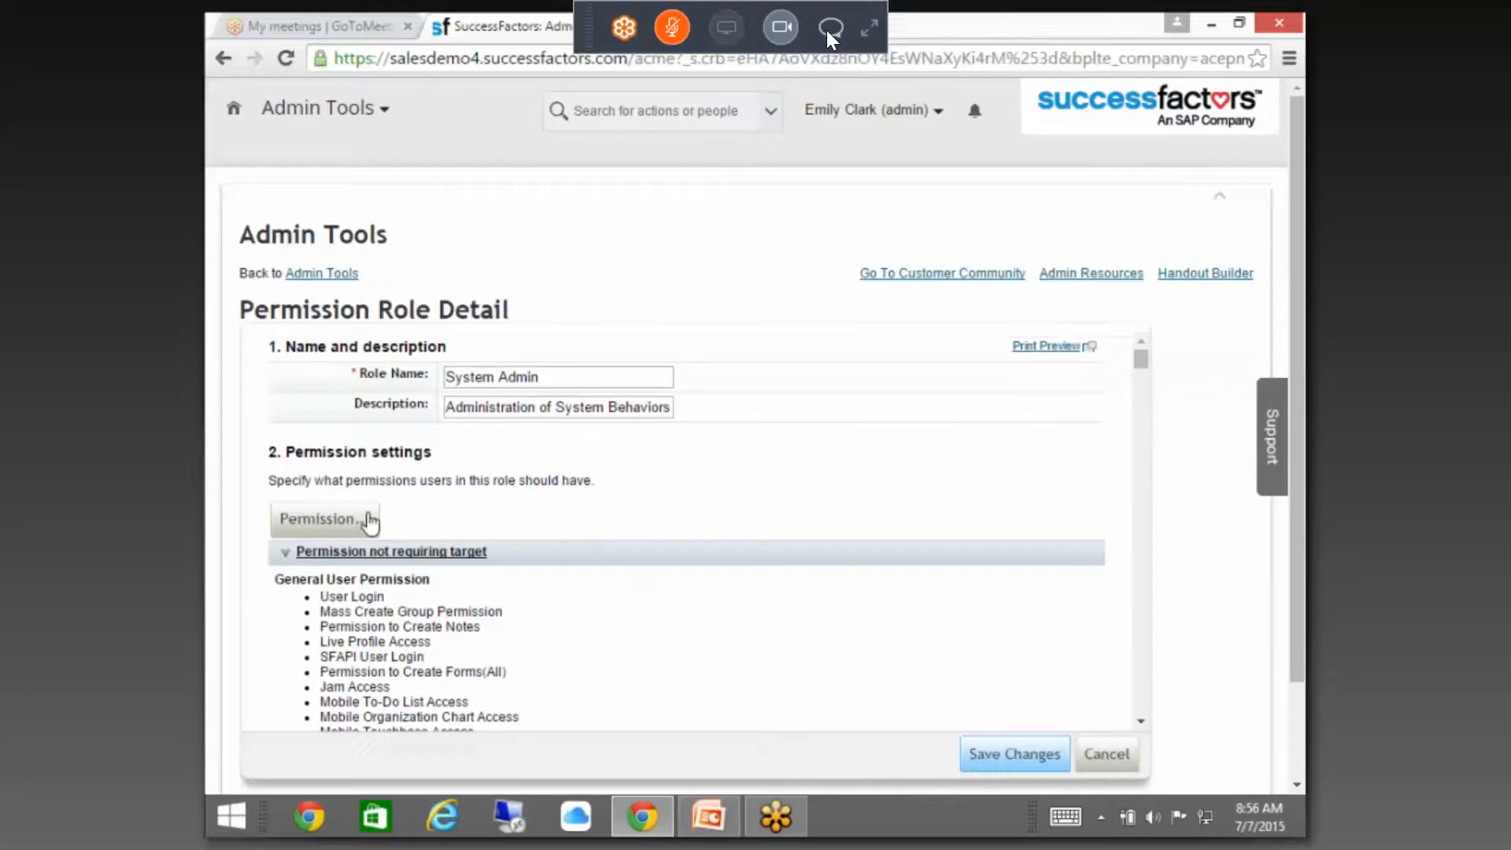
{"action": "left_click", "coordinate": [367, 521]}
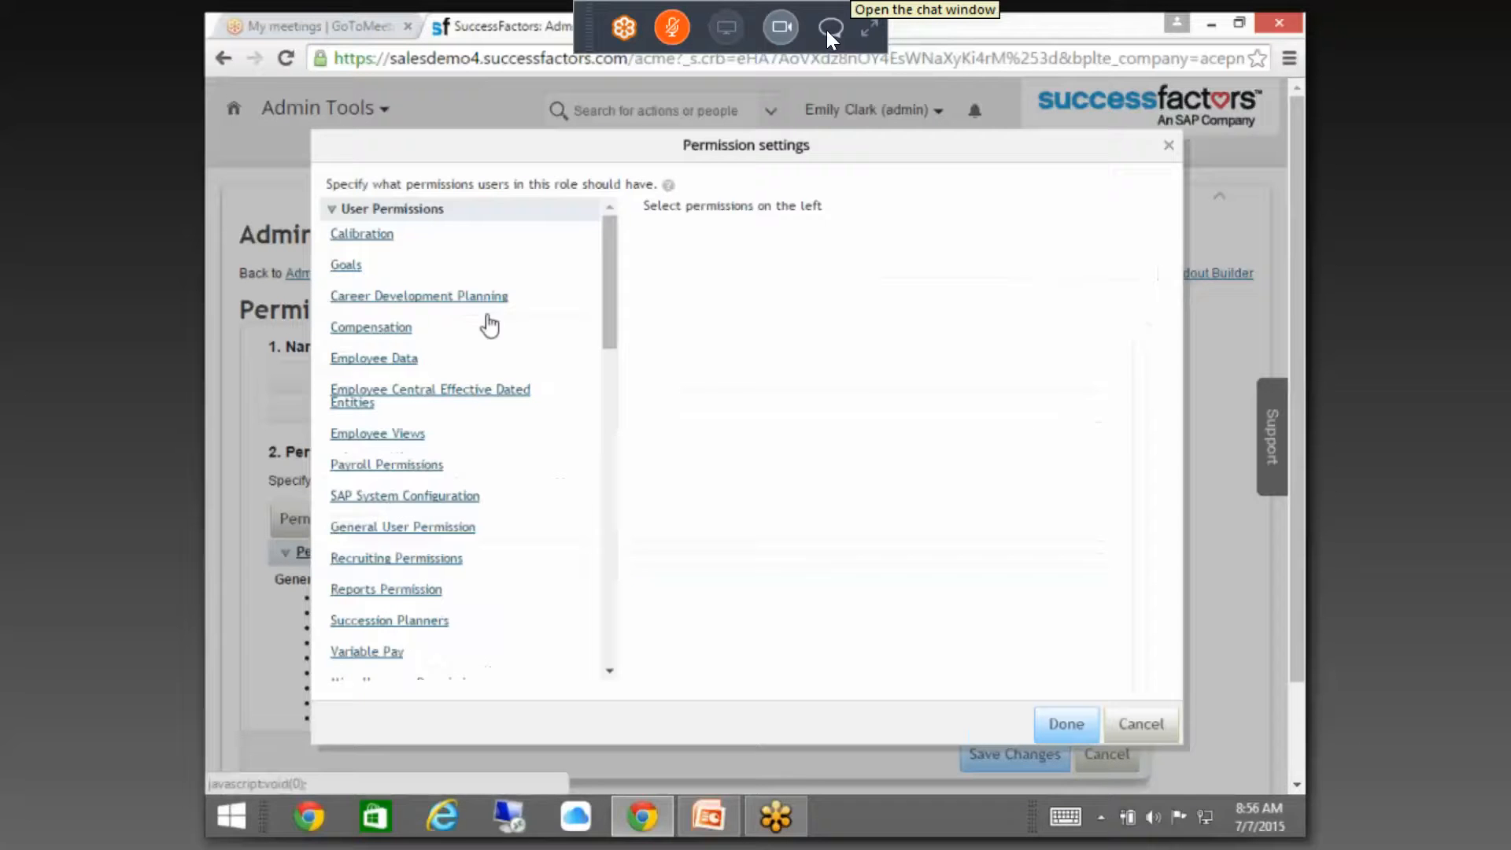
{"action": "left_click", "coordinate": [391, 360]}
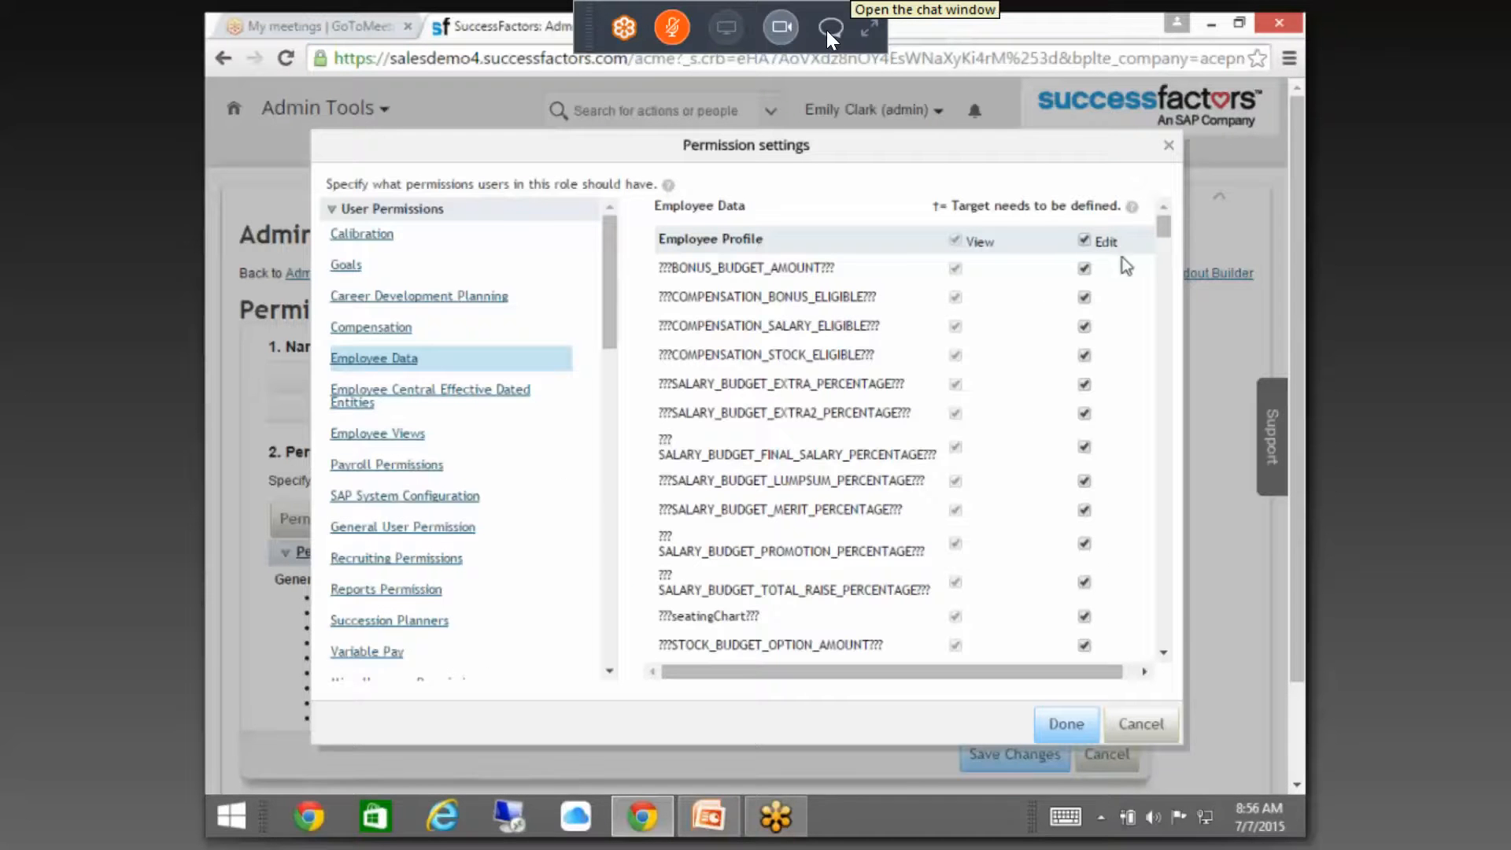
{"action": "left_click_drag", "start_coordinate": [1164, 233], "coordinate": [1206, 505]}
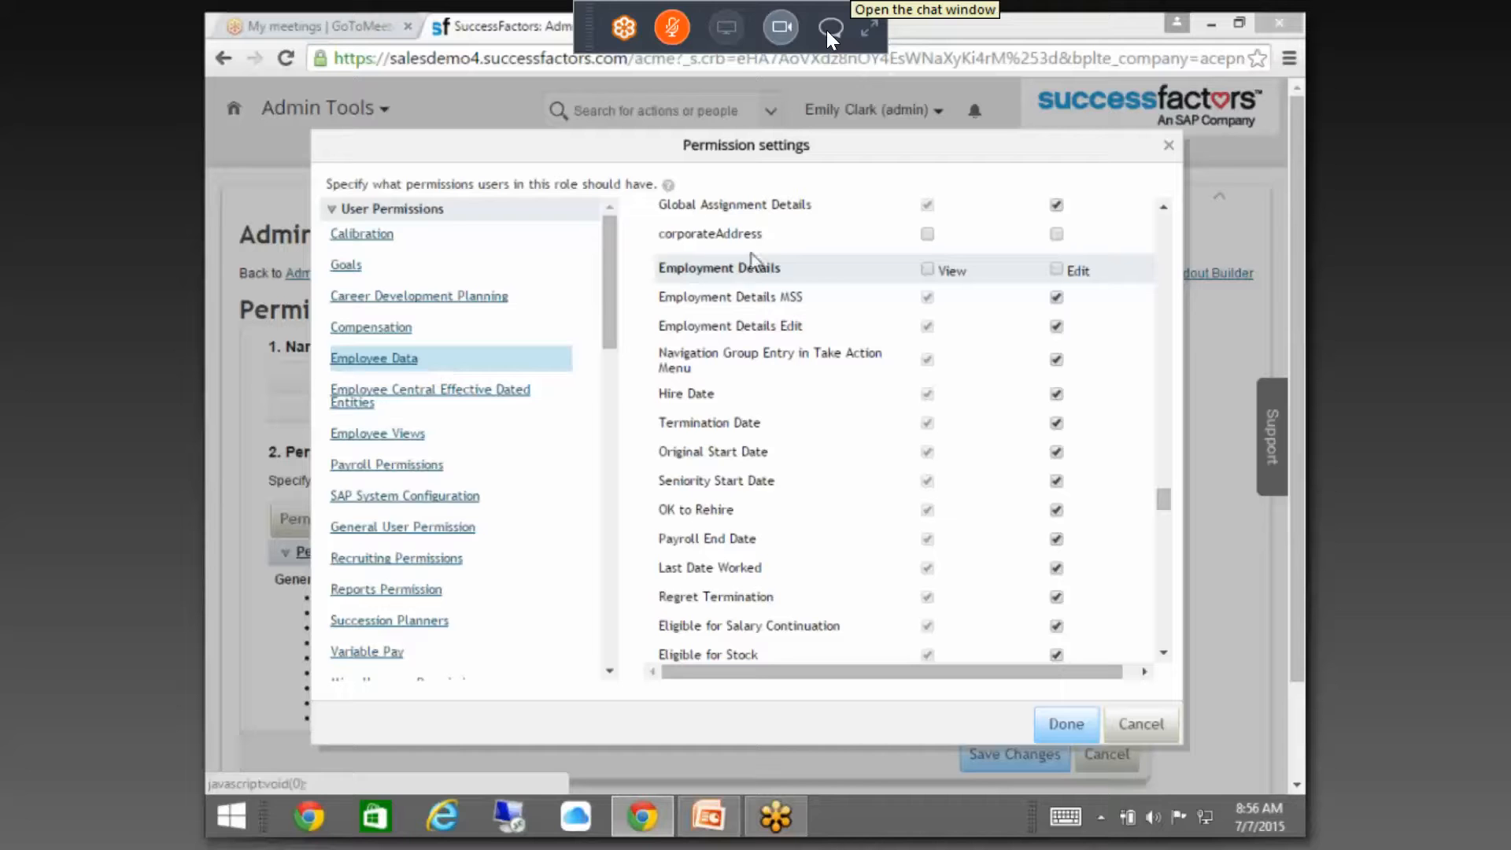
{"action": "left_click", "coordinate": [1059, 730]}
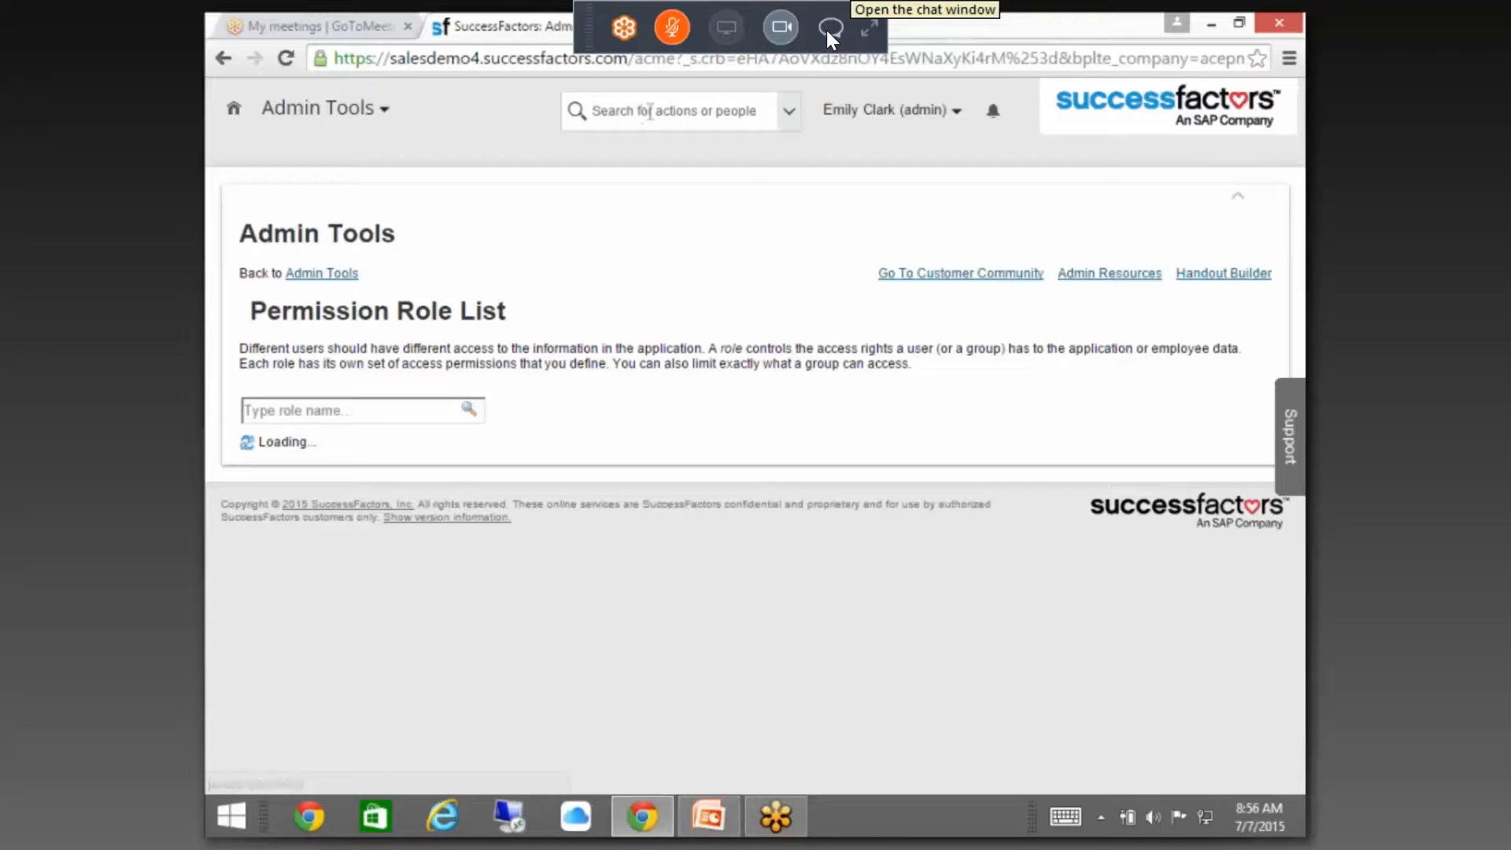
- Search for the employee by first name and open their Employment Information page to check Service in Months
{"action": "type", "text": "carla"}
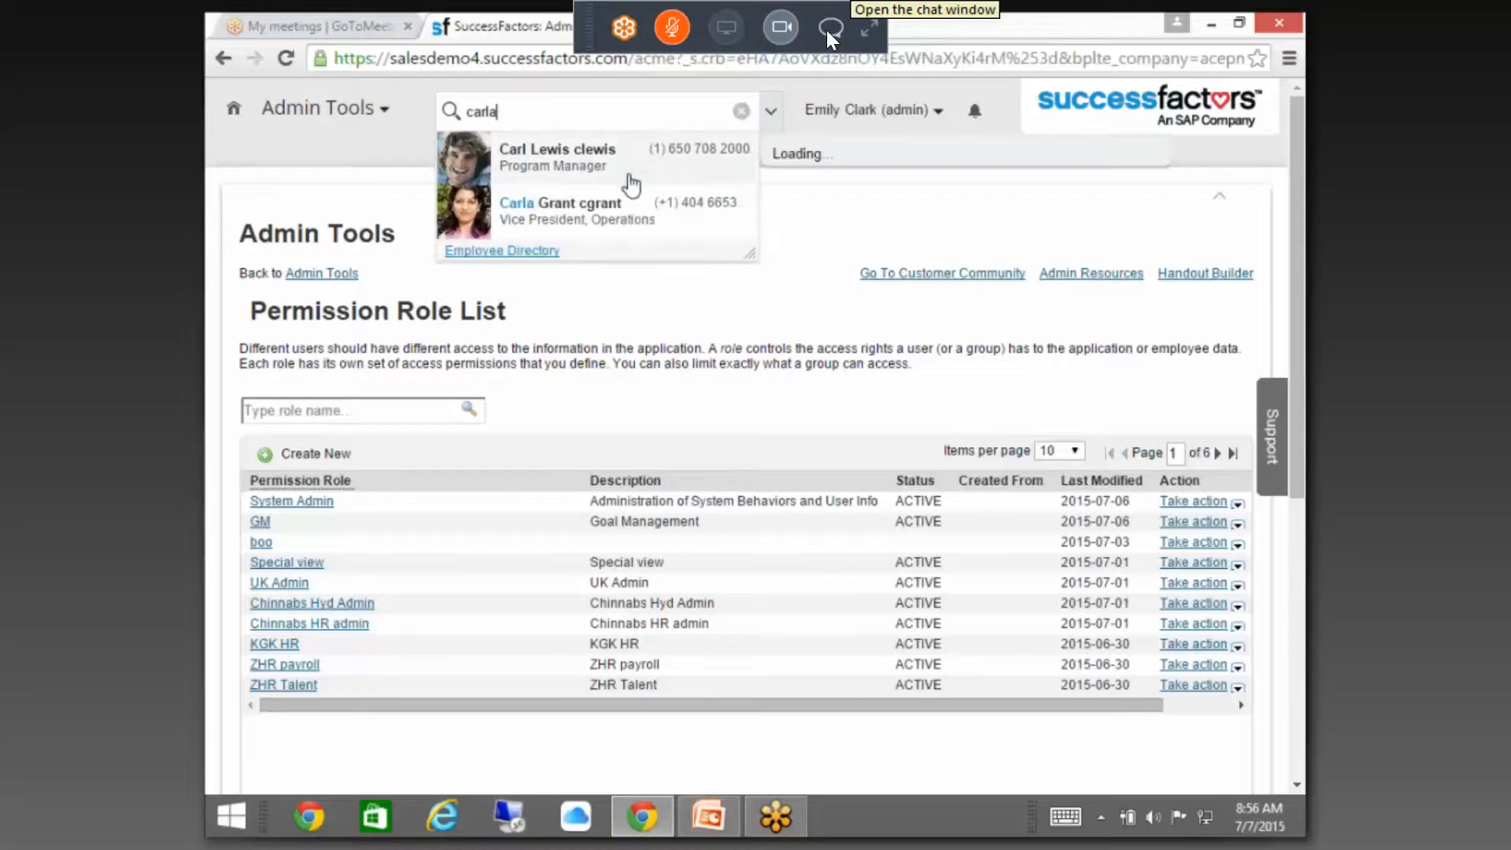
{"action": "mouse_move", "coordinate": [641, 223]}
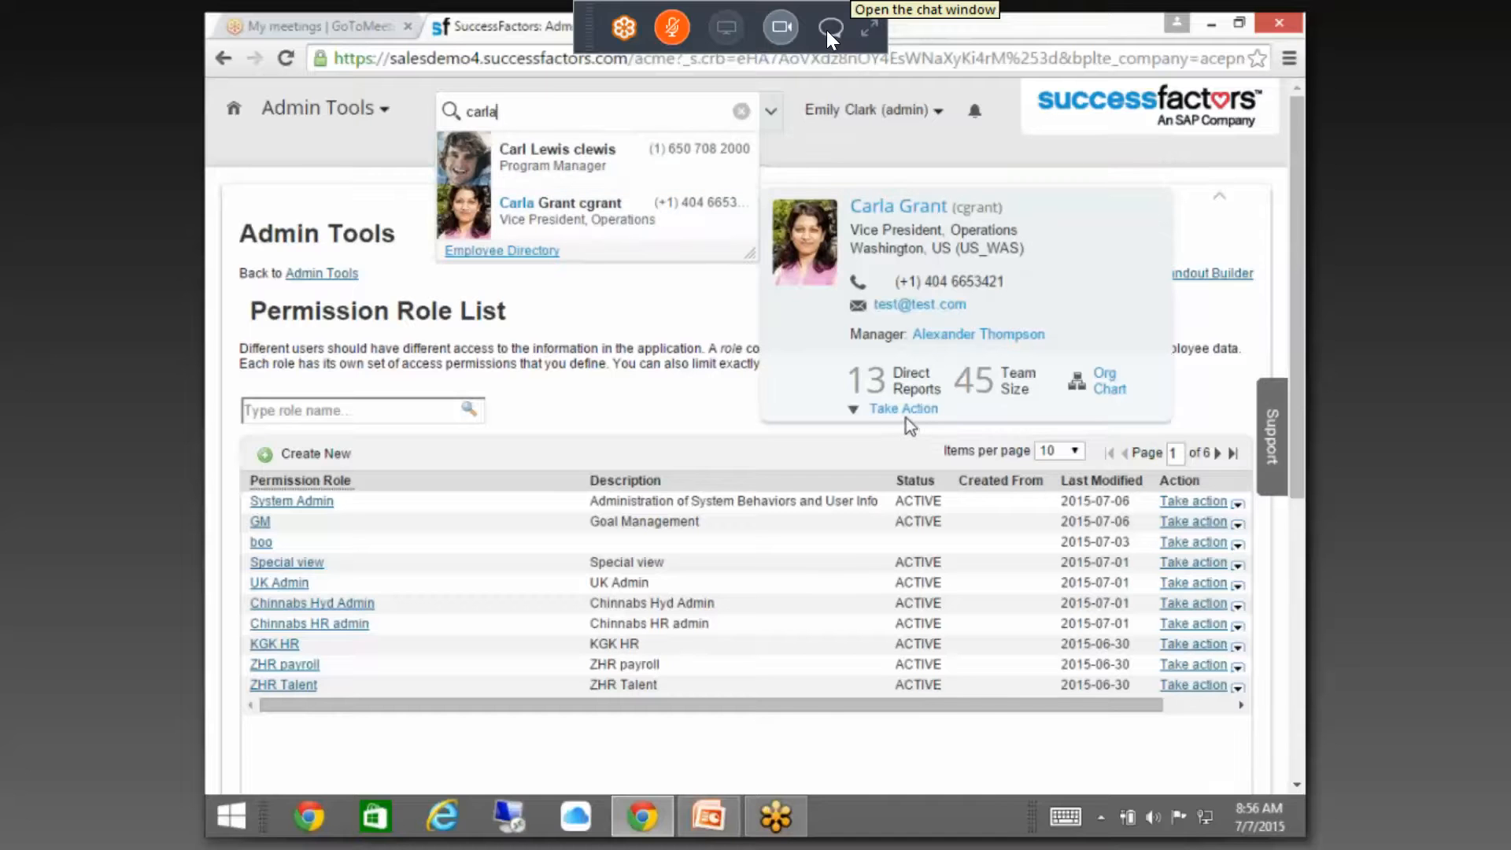
{"action": "left_click", "coordinate": [904, 408]}
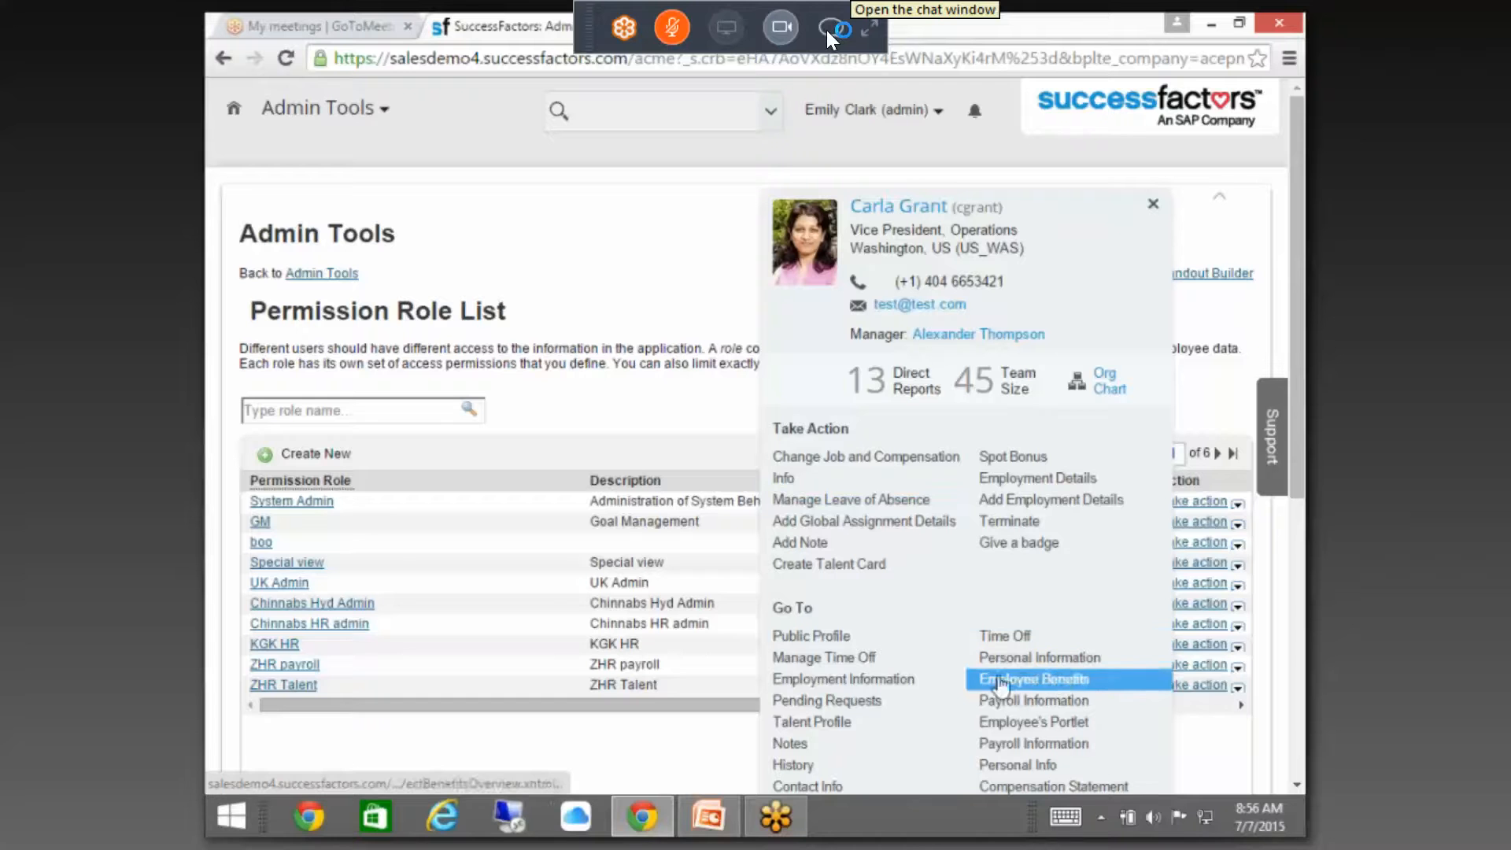
{"action": "left_click", "coordinate": [872, 688]}
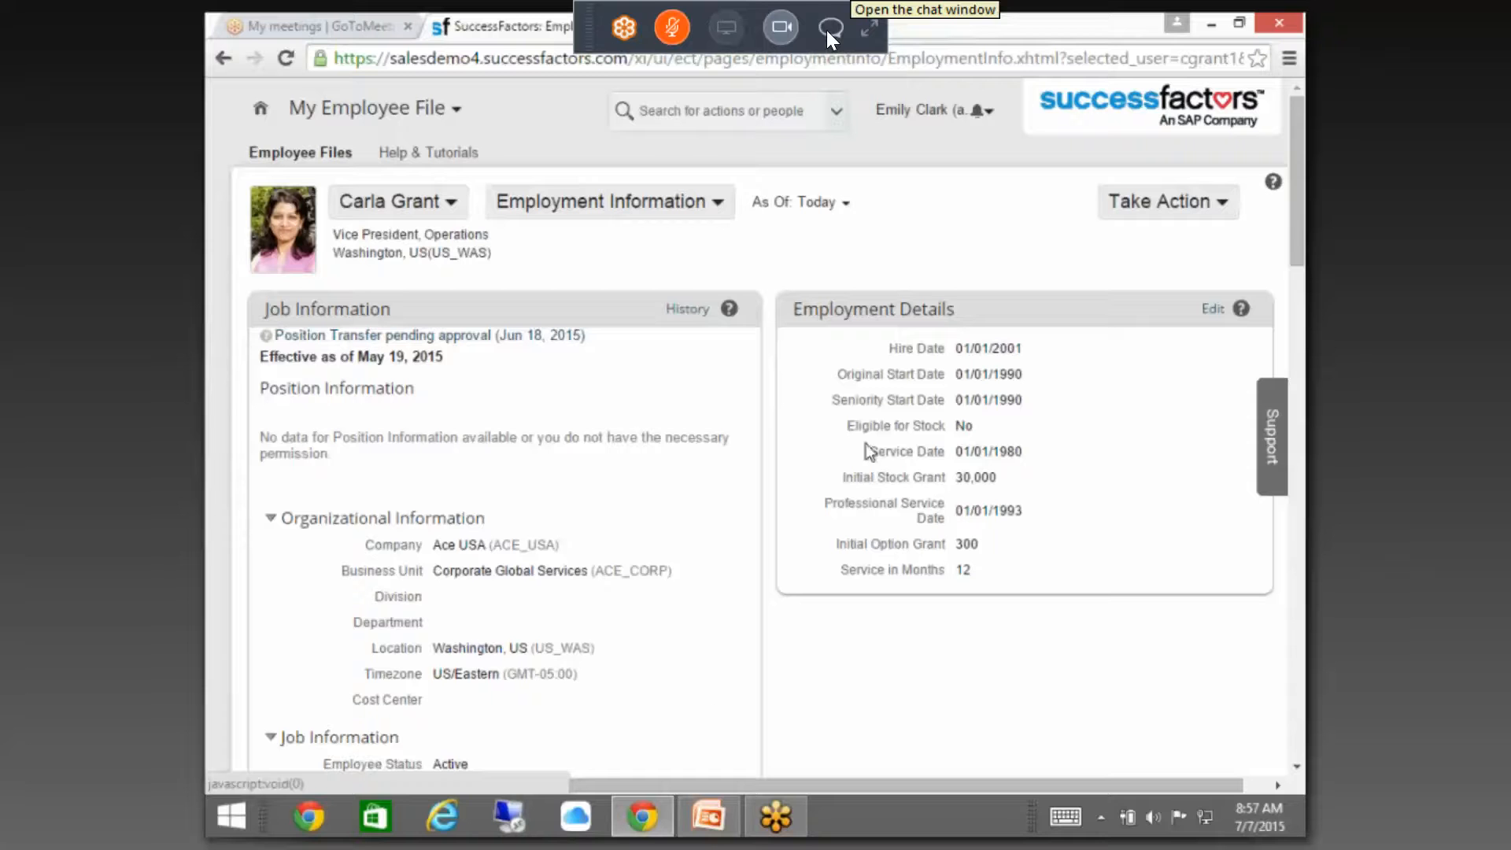
- Go to Admin Tools, search the tools for "busin" and open Configure Business Rules
{"action": "left_click", "coordinate": [428, 117]}
{"action": "left_click", "coordinate": [371, 576]}
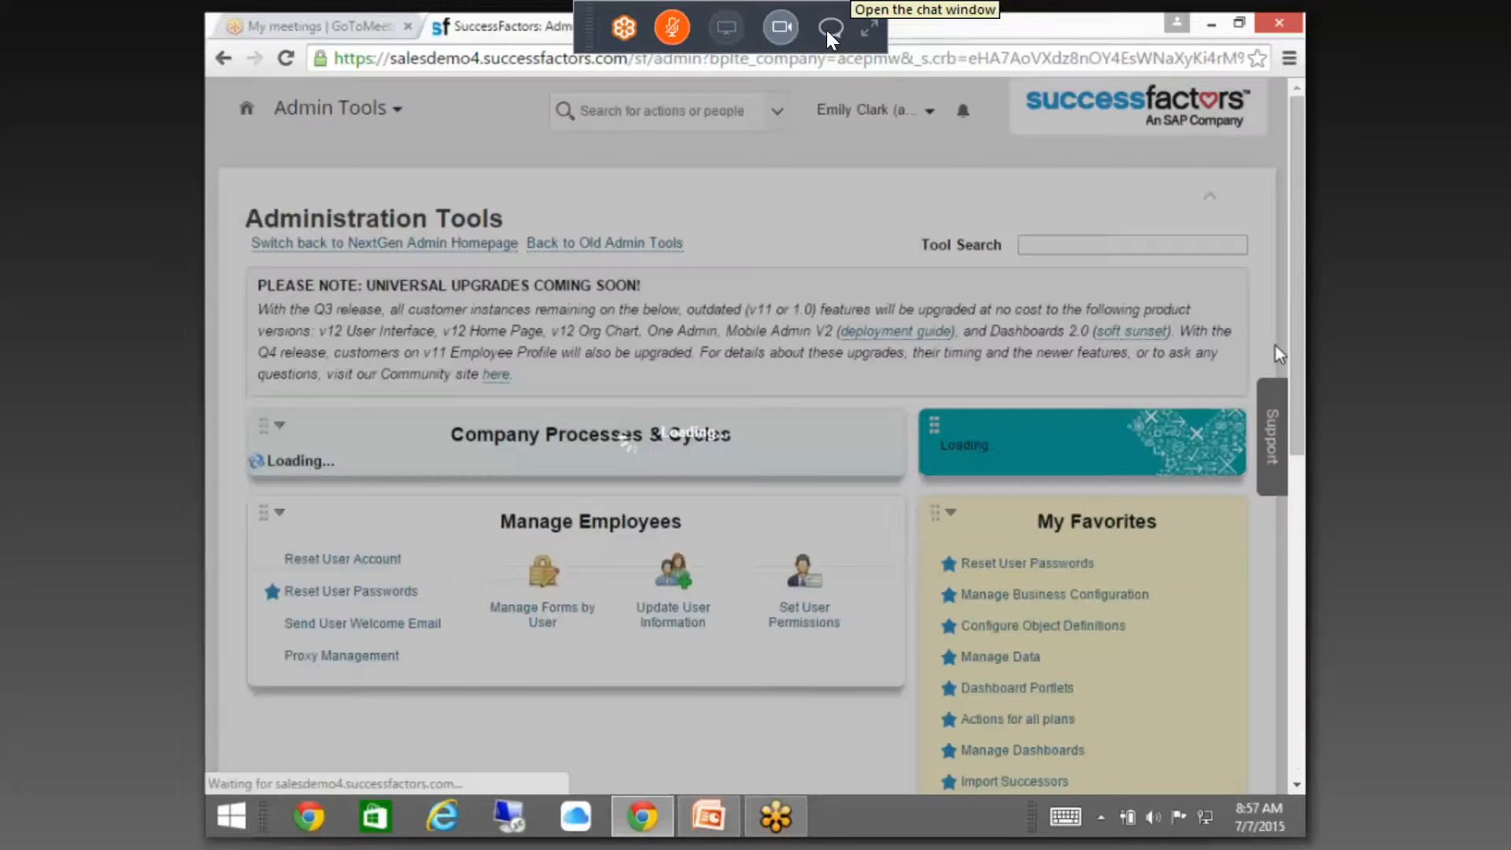
{"action": "left_click", "coordinate": [1086, 245]}
{"action": "type", "text": "busin"}
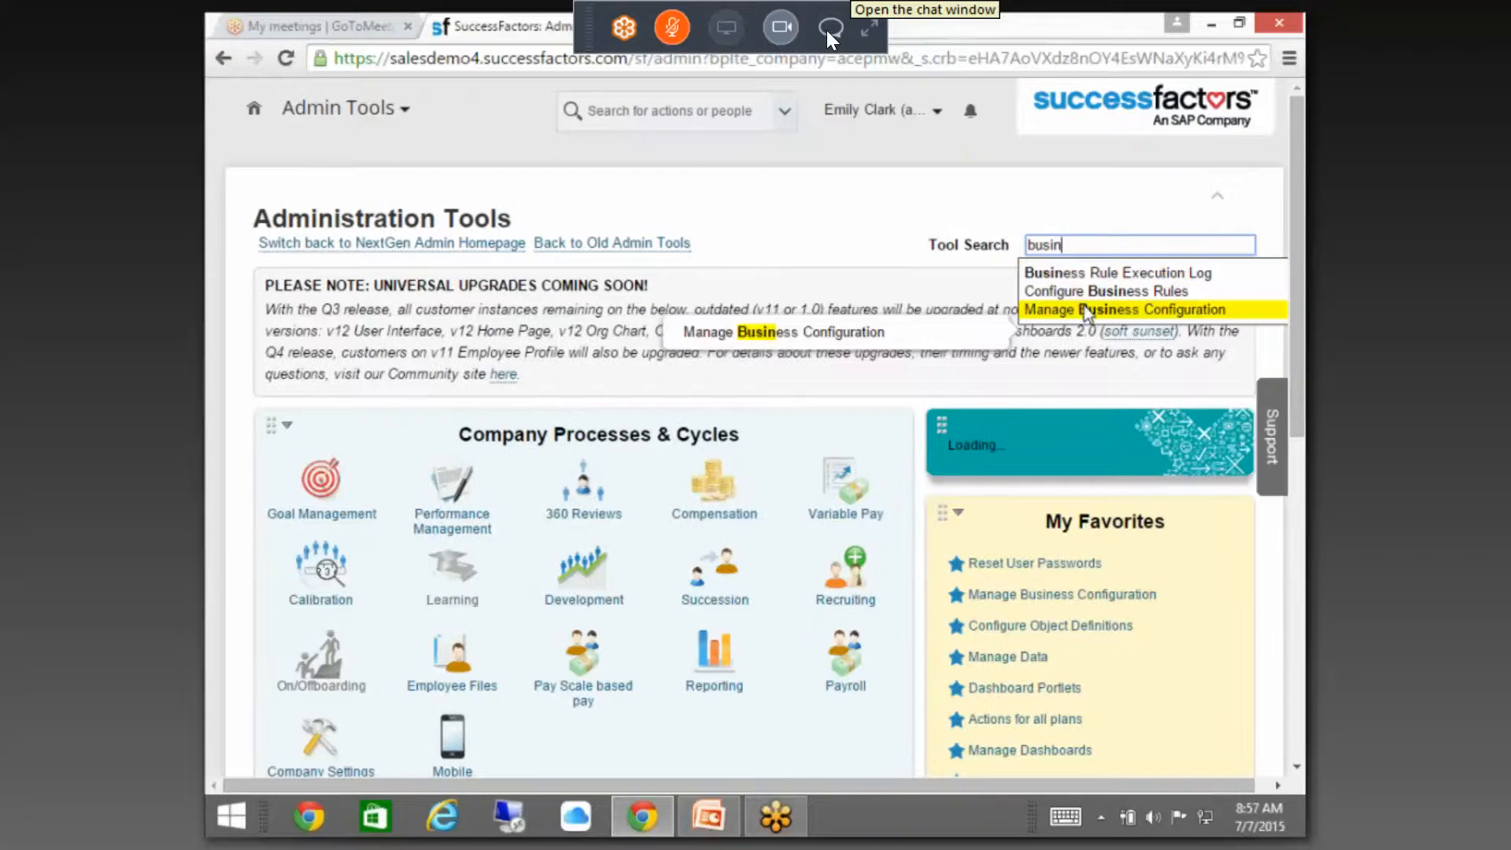
{"action": "left_click", "coordinate": [1077, 292]}
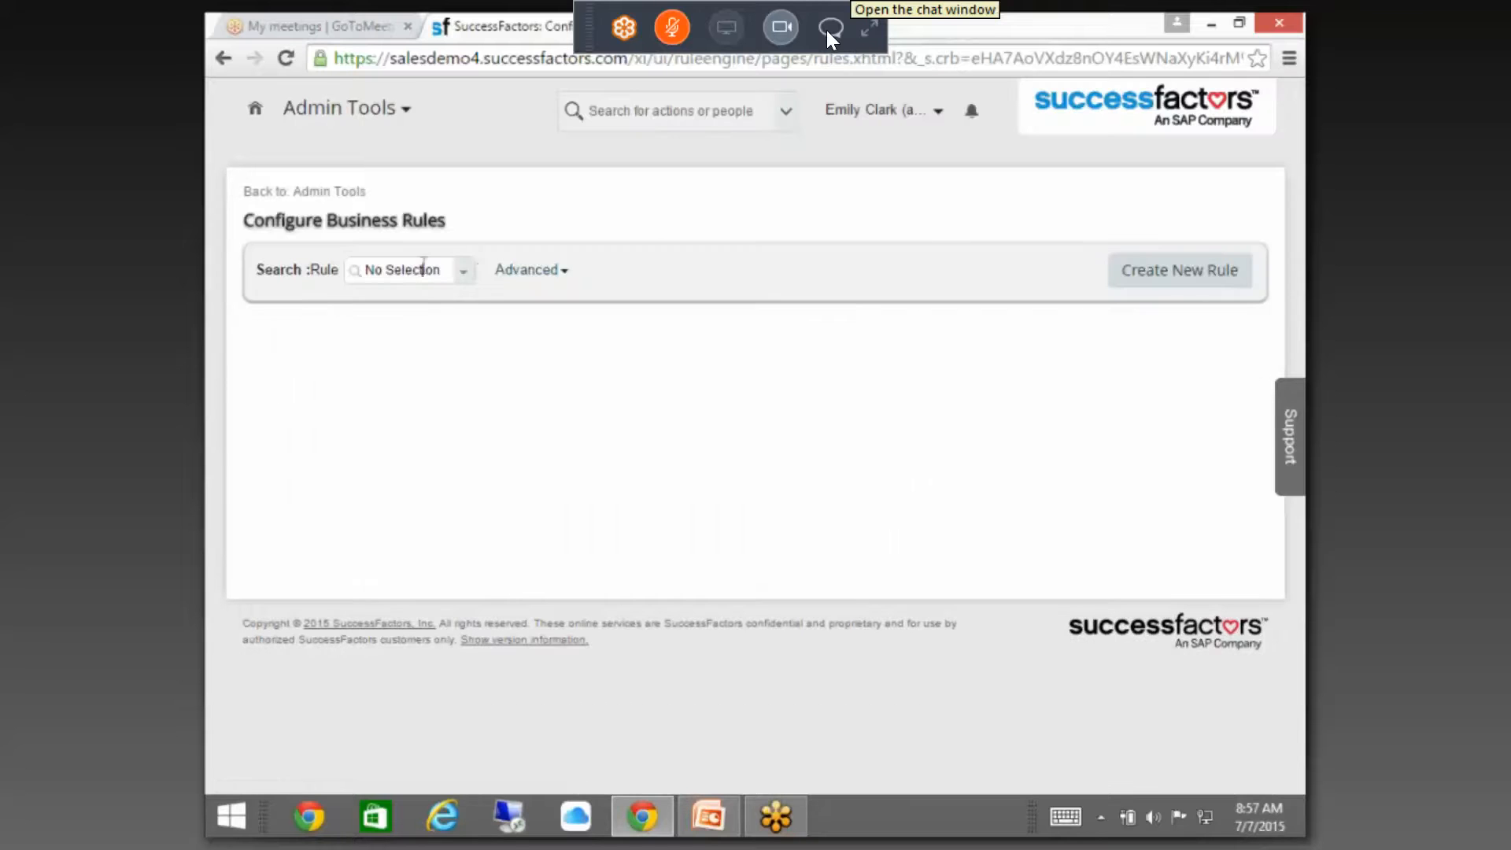
- Find the Senioirity rule and open its 01/01/1900 record for correction
{"action": "left_click", "coordinate": [423, 267]}
{"action": "type", "text": "Senioirity"}
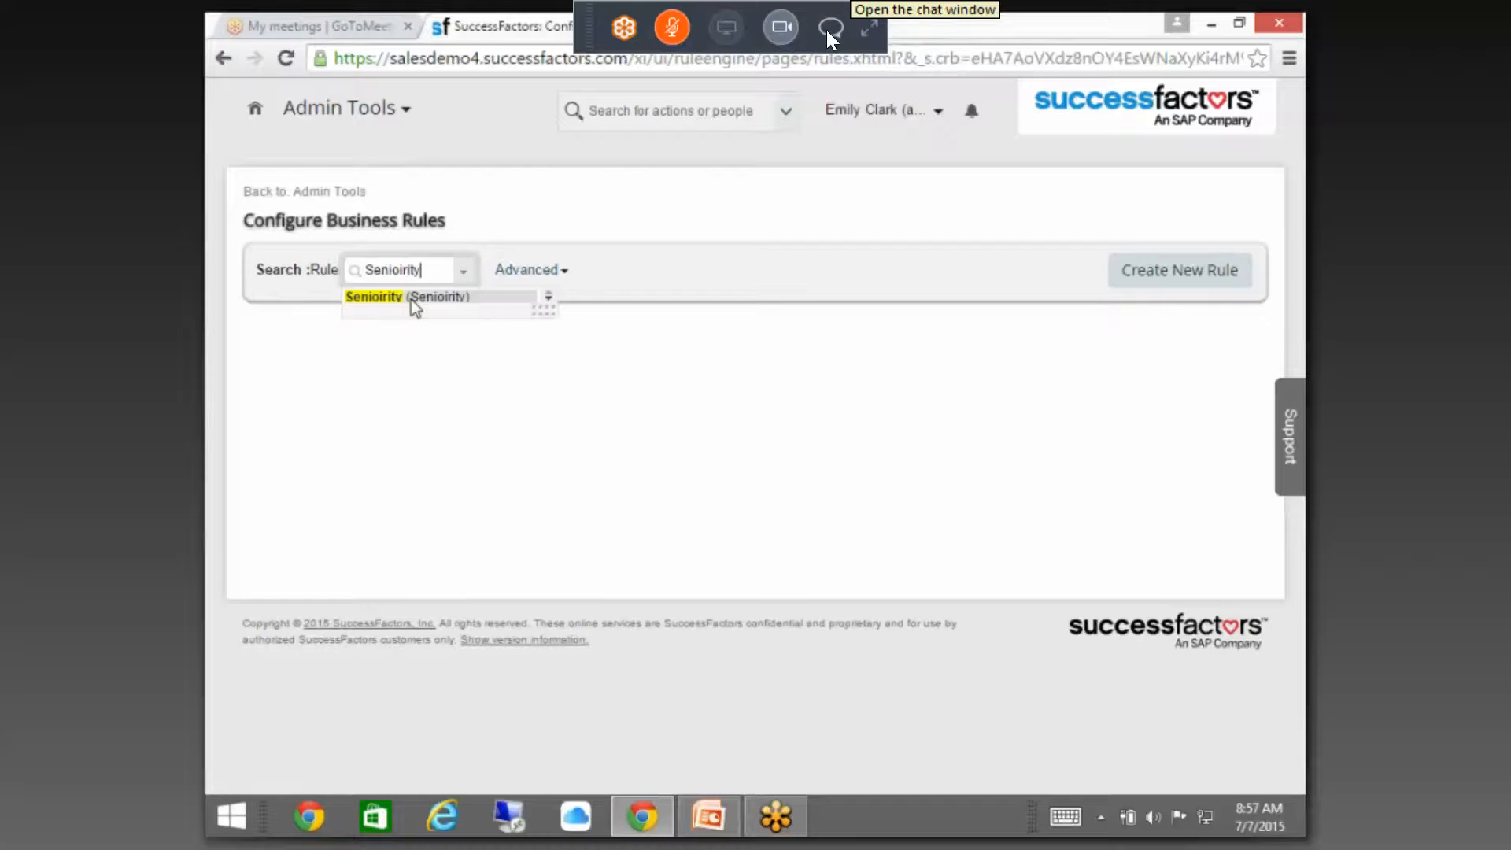
{"action": "left_click", "coordinate": [411, 299]}
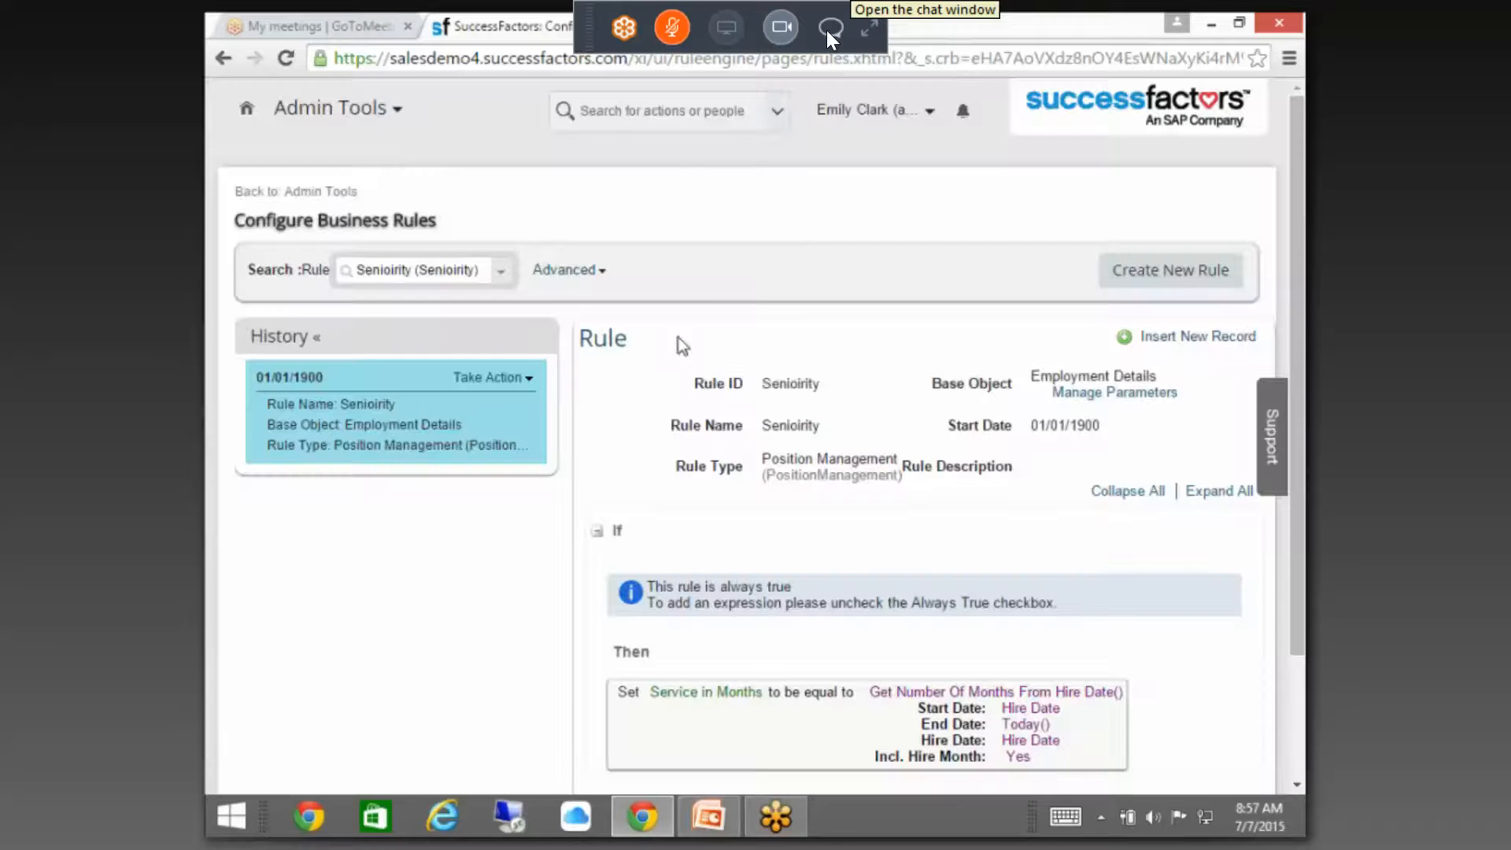
{"action": "left_click", "coordinate": [513, 378]}
{"action": "left_click", "coordinate": [525, 400]}
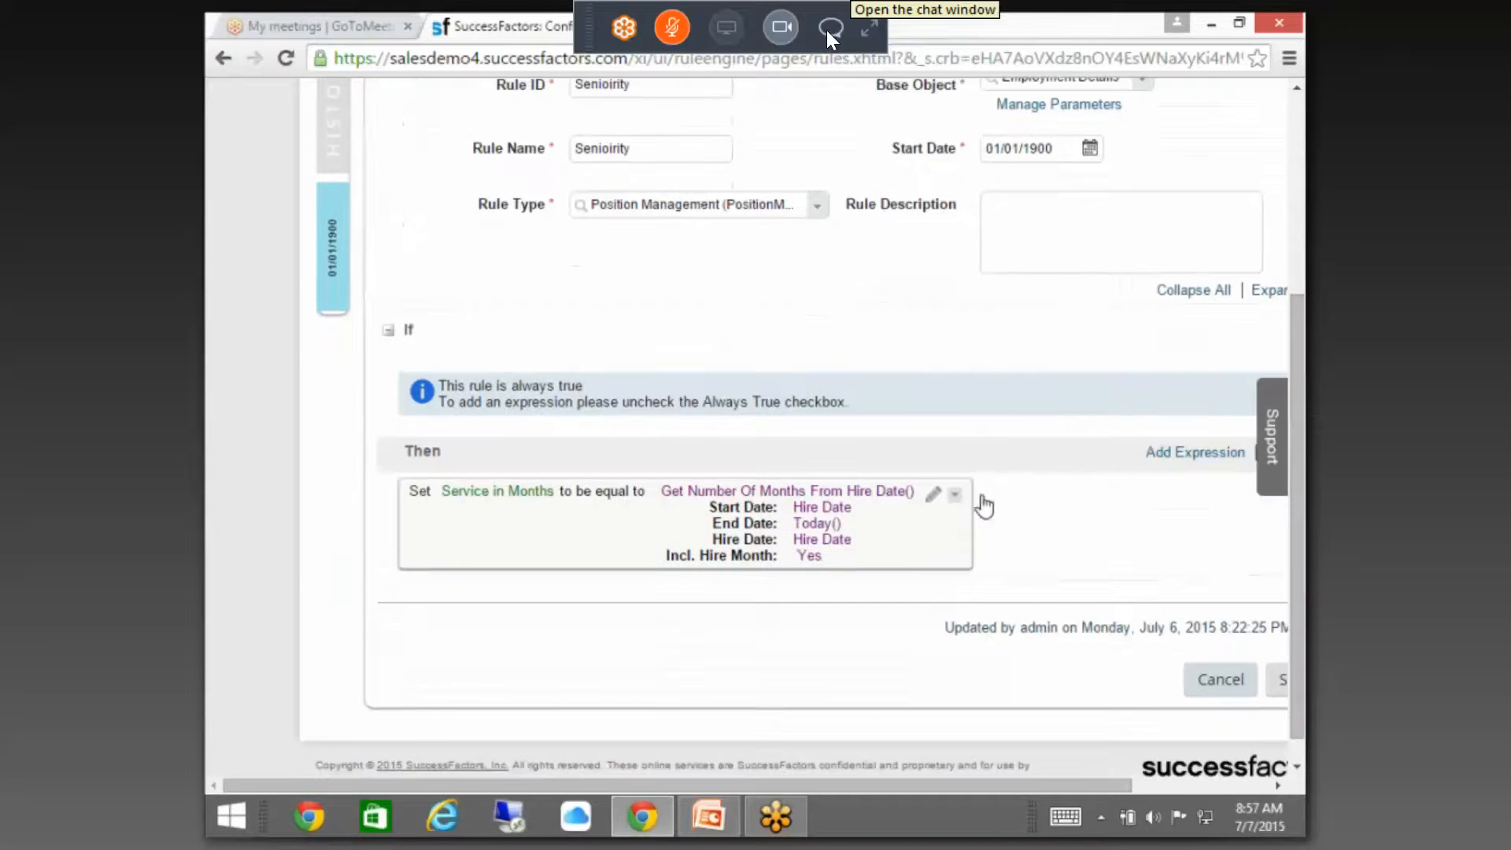
- Open the rule's Service in Months expression for editing and check which fields are available as its Start Date
{"action": "left_click", "coordinate": [933, 494]}
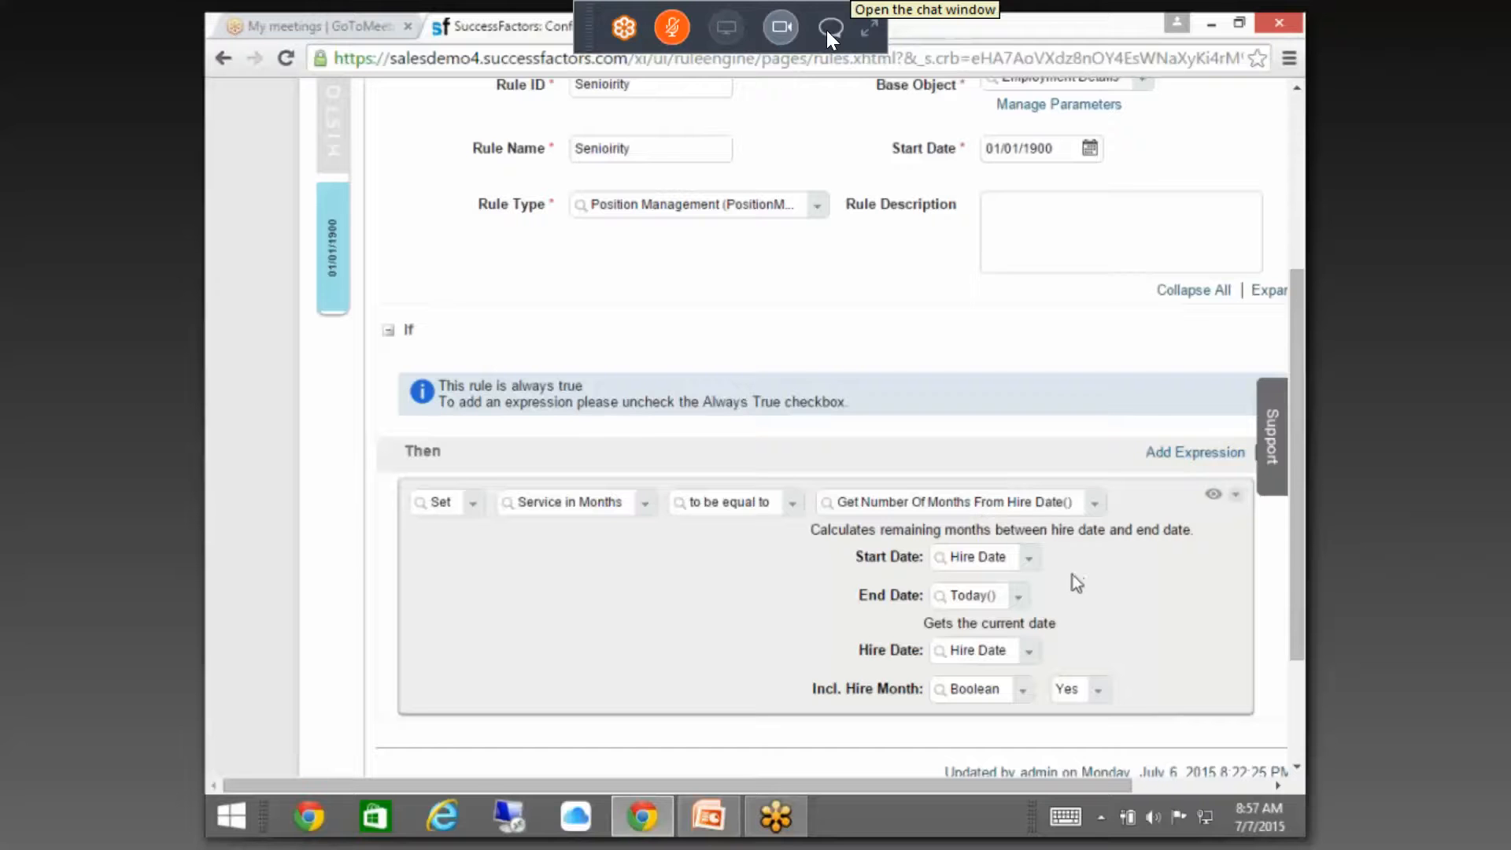
{"action": "scroll", "coordinate": [1102, 567], "scroll_direction": "down", "scroll_amount": 2}
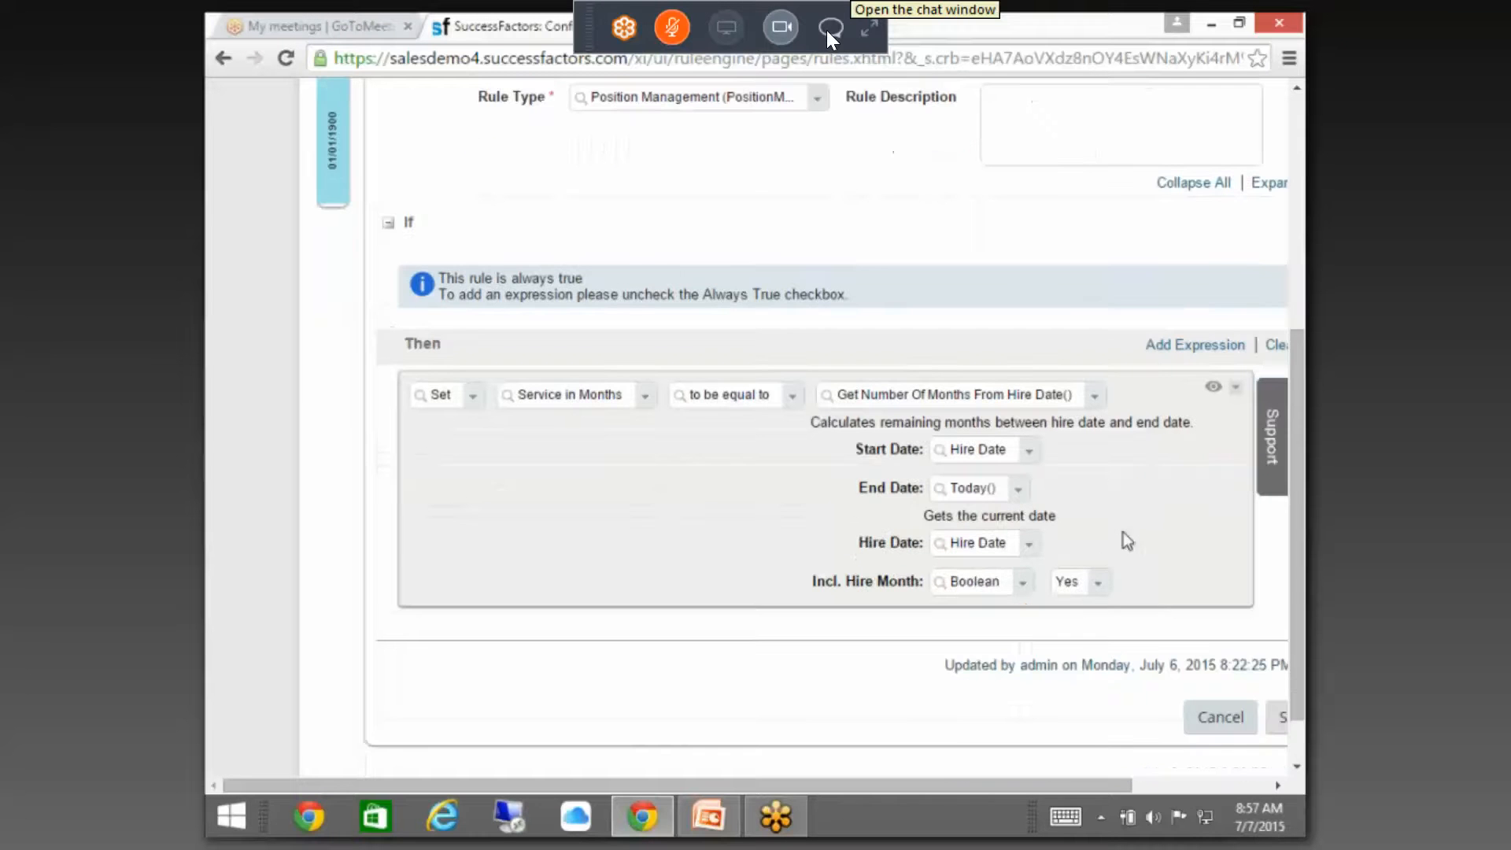
{"action": "left_click", "coordinate": [1031, 451]}
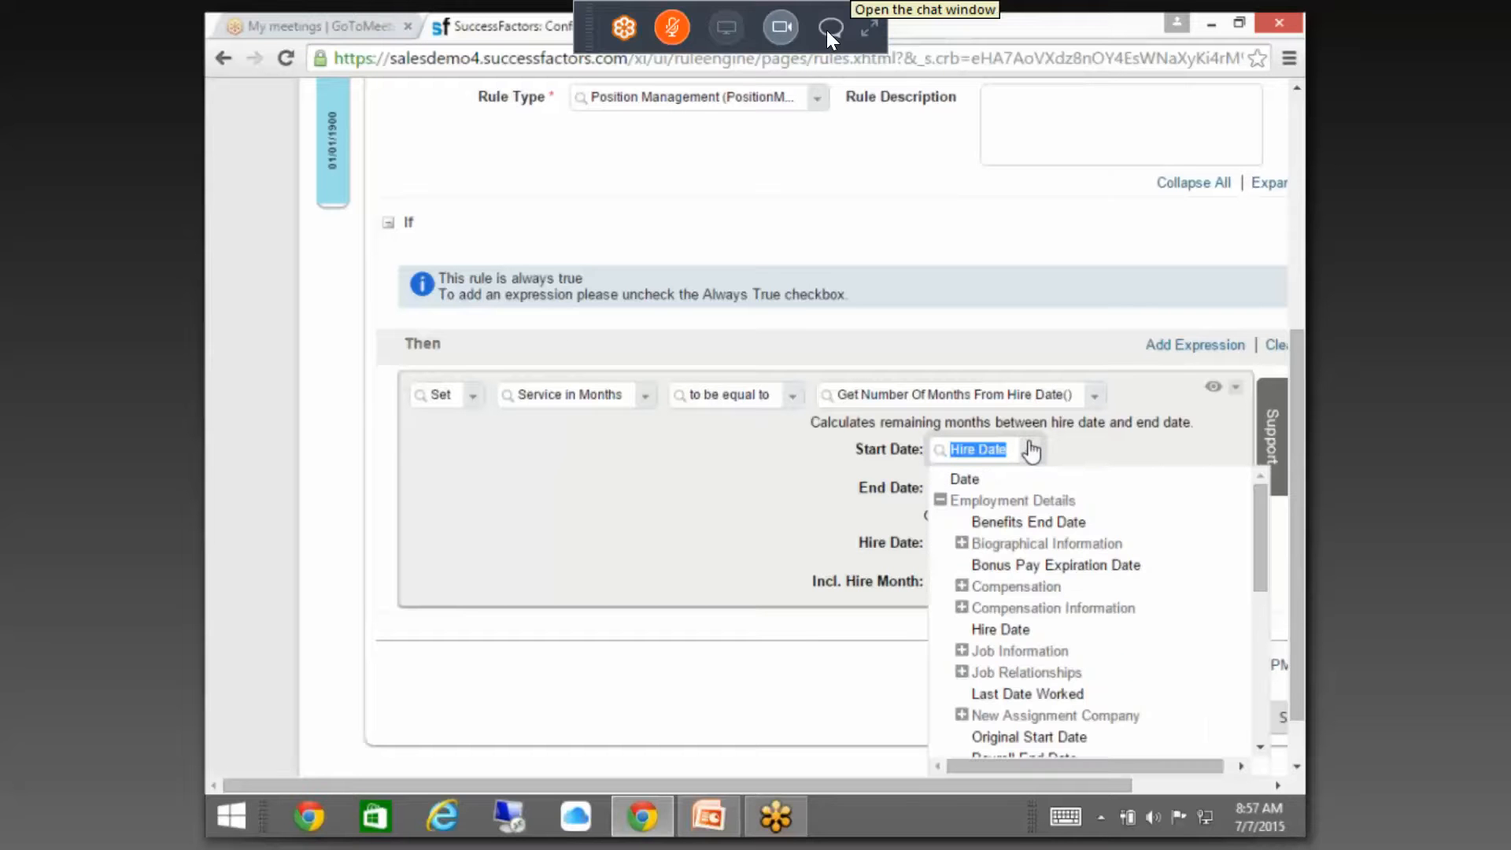
{"action": "left_click", "coordinate": [782, 452]}
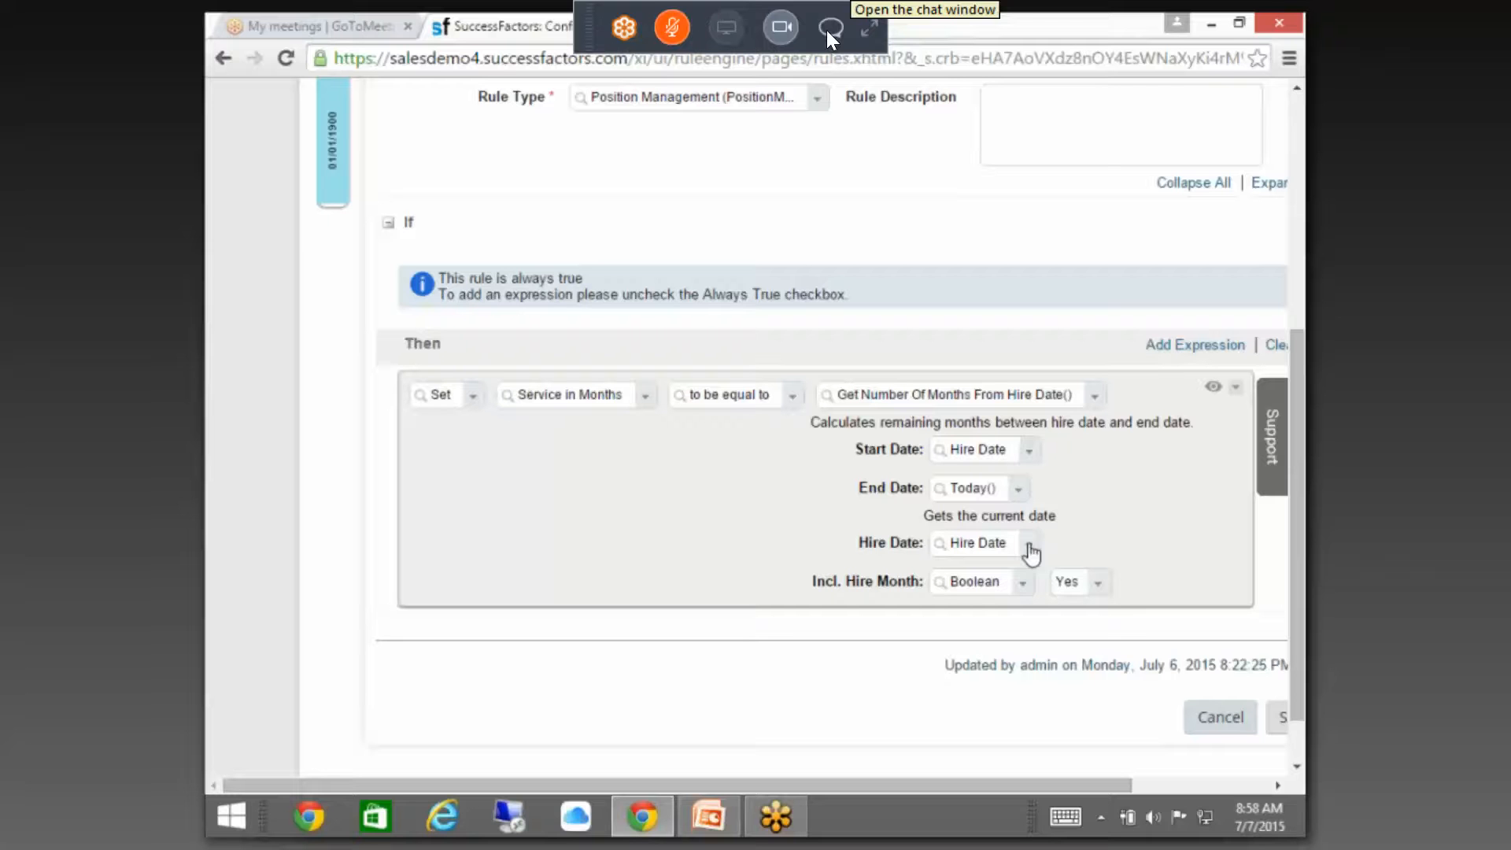
- Set Service in Months to be equal to the function Get Number Of Months From Start Date Until End Date()
{"action": "left_click", "coordinate": [1095, 401]}
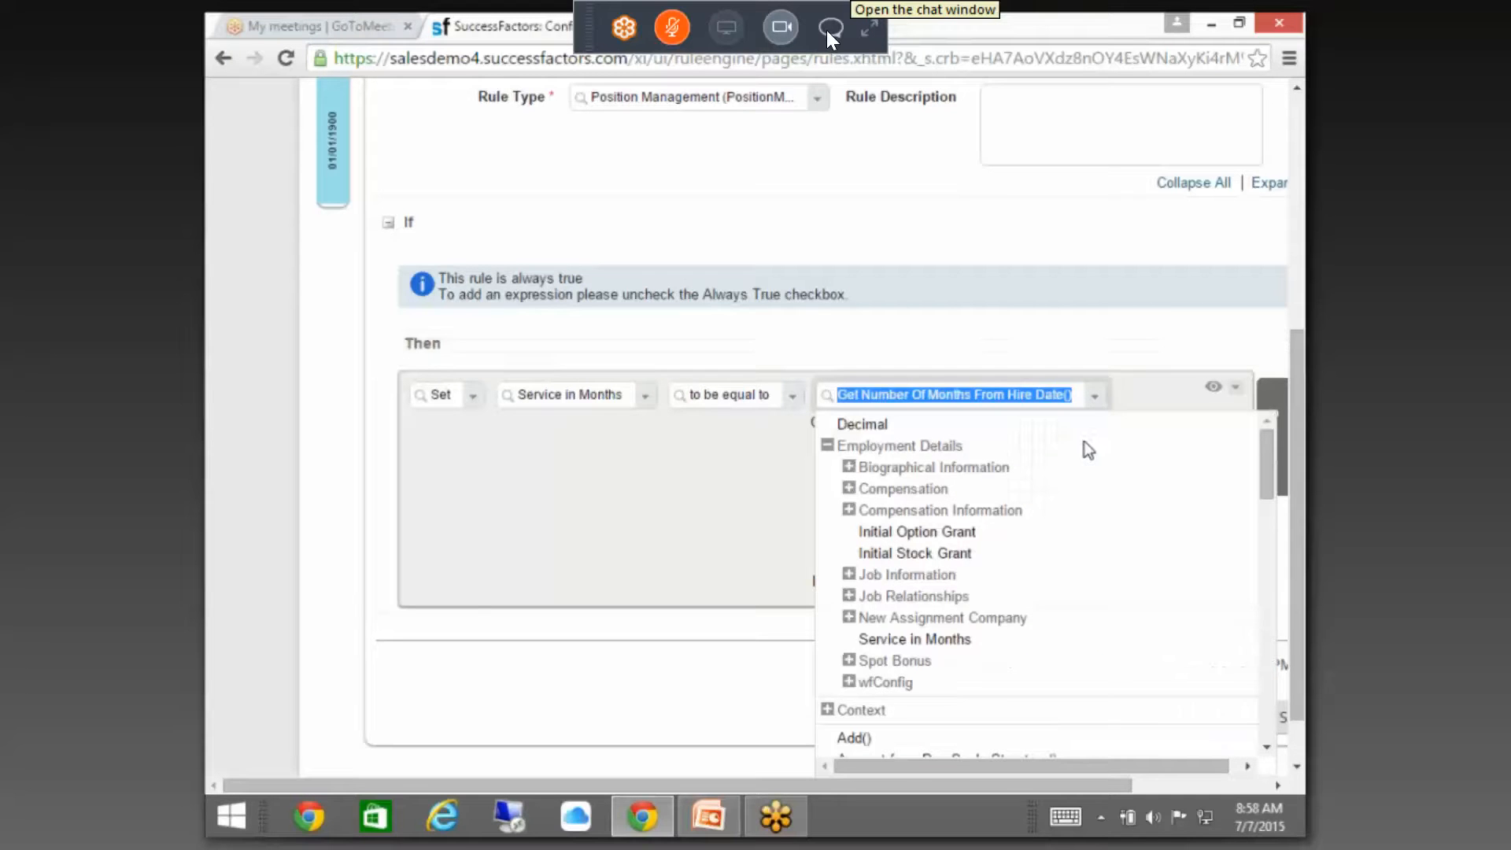
{"action": "scroll", "coordinate": [1086, 578], "scroll_direction": "down", "scroll_amount": 5}
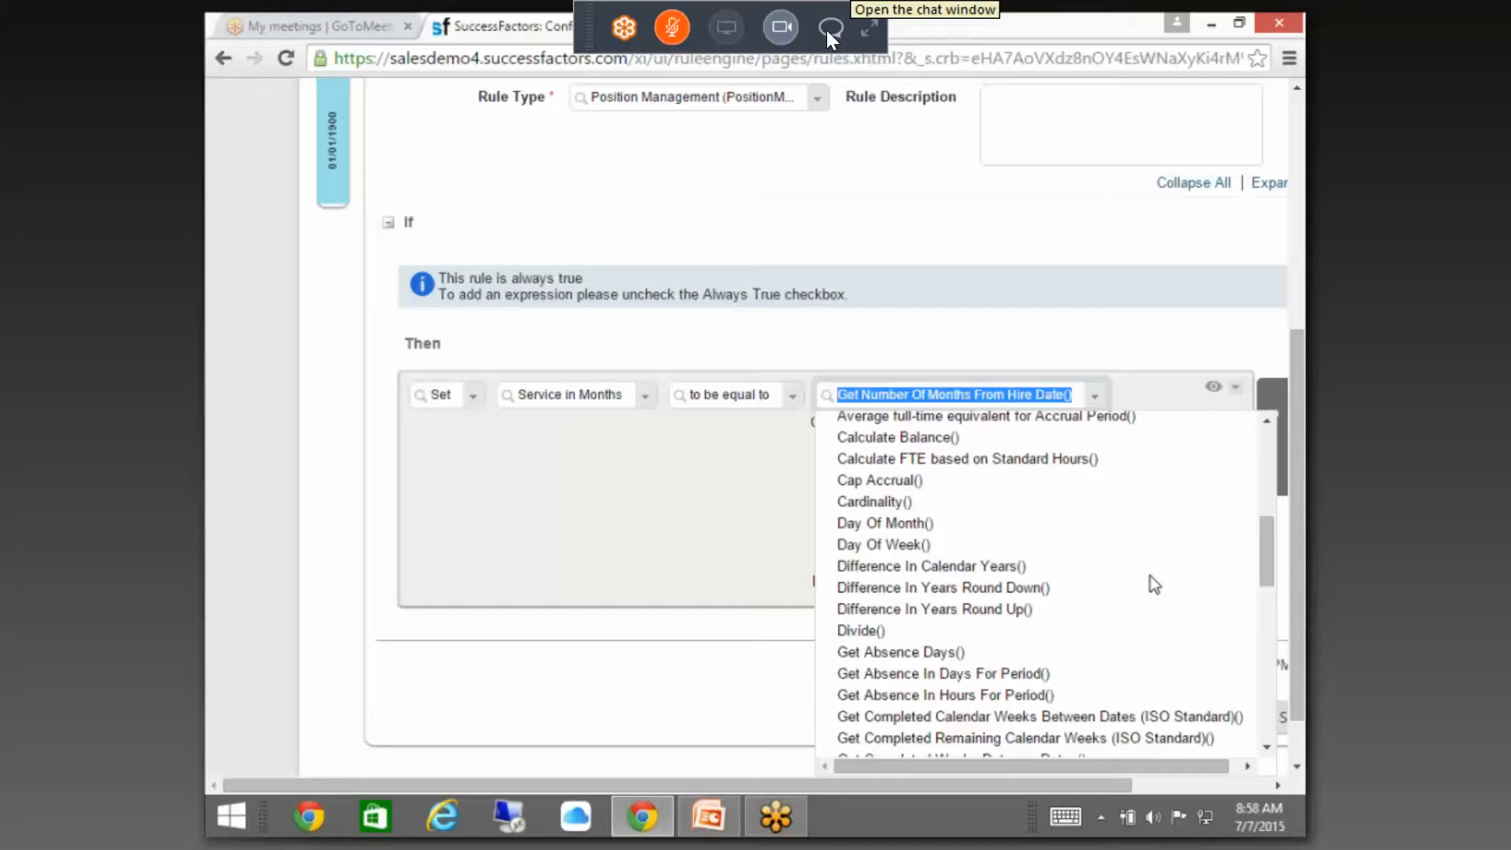
{"action": "scroll", "coordinate": [1149, 575], "scroll_direction": "up", "scroll_amount": 3}
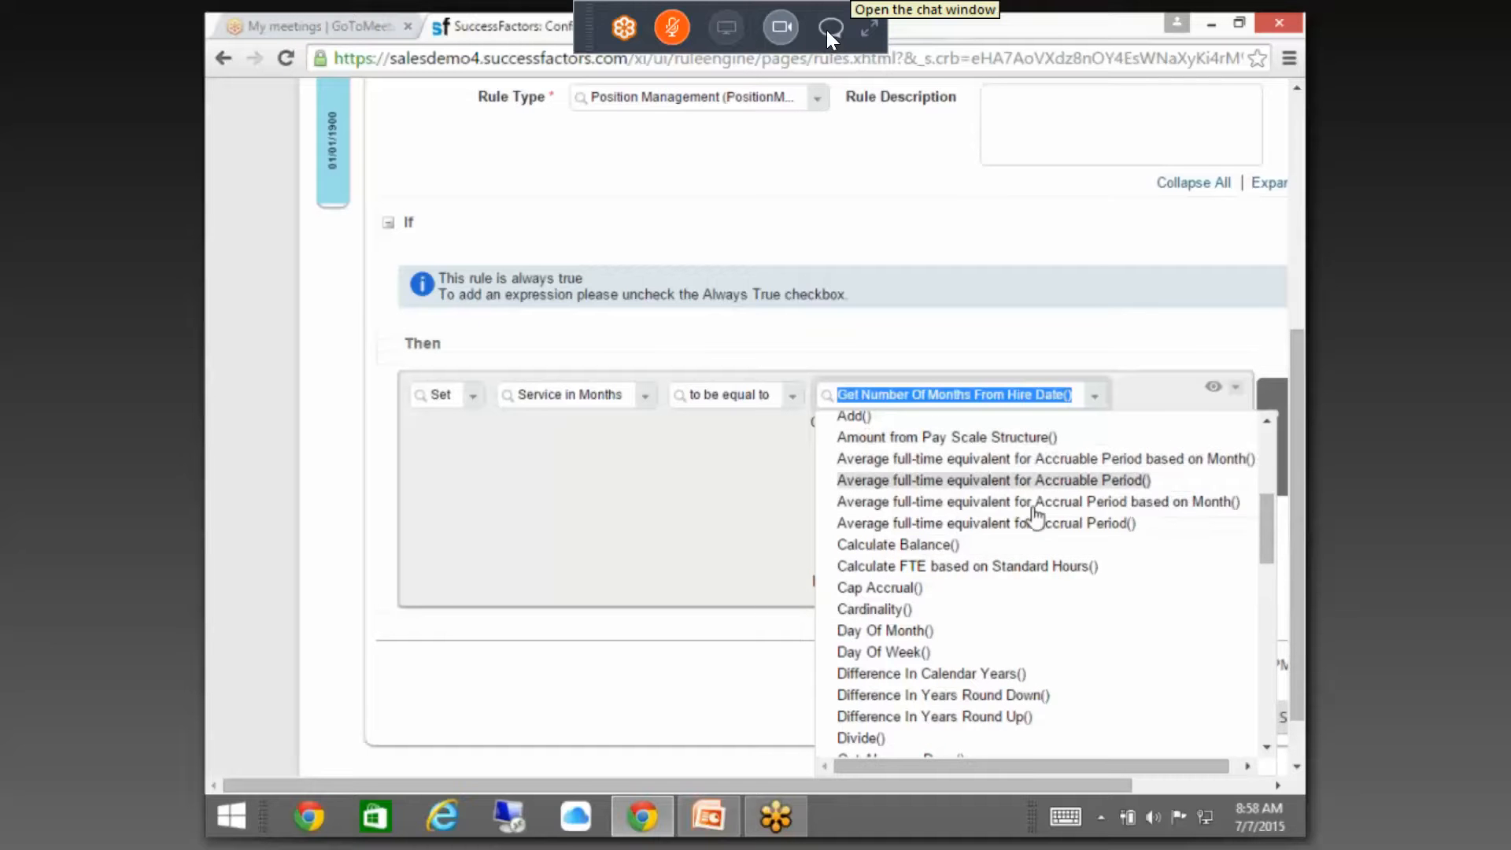
{"action": "scroll", "coordinate": [1023, 602], "scroll_direction": "down", "scroll_amount": 3}
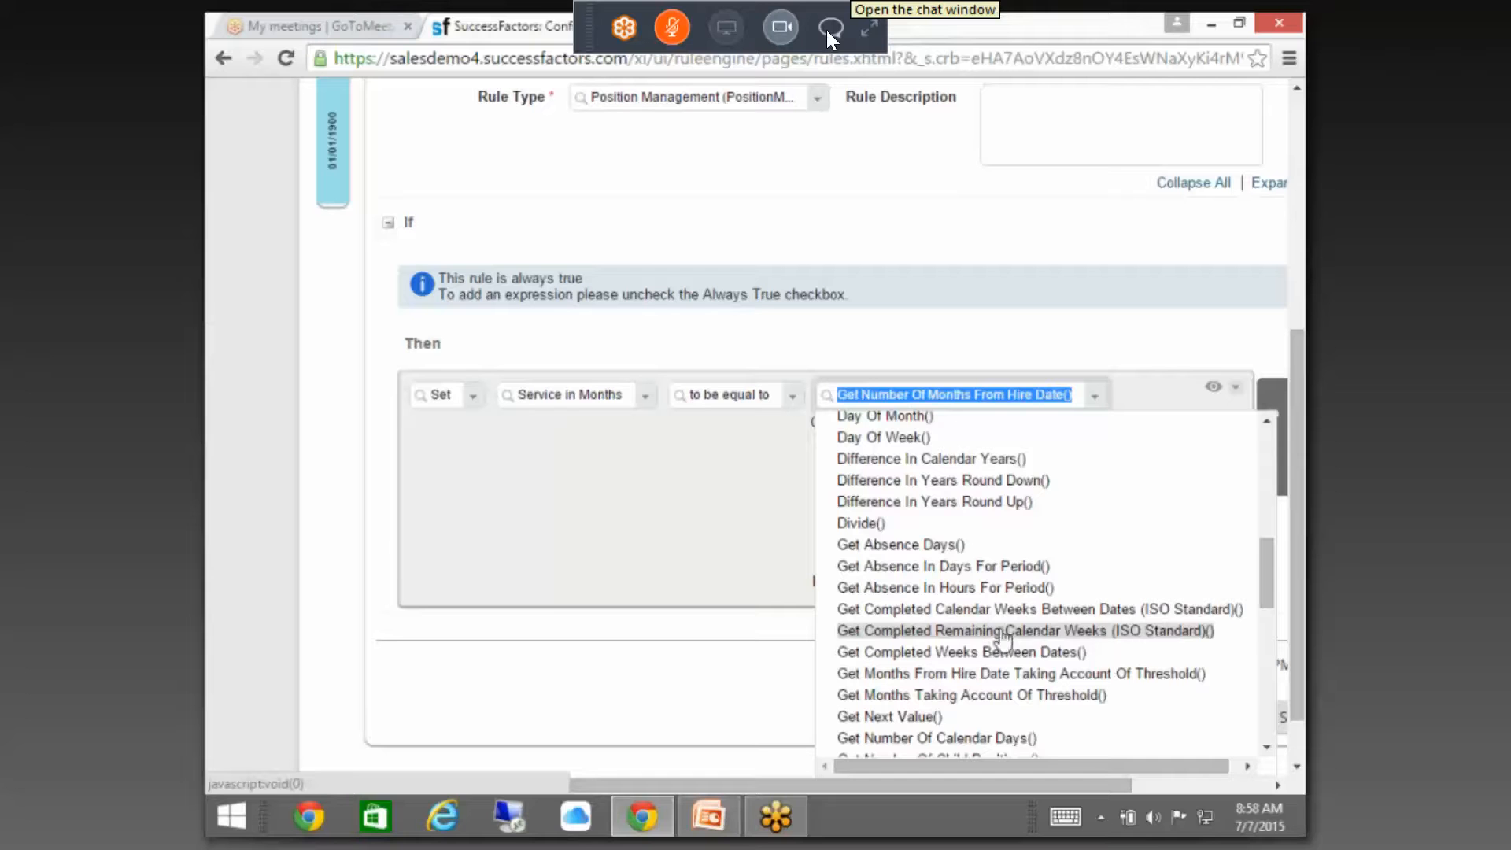
{"action": "scroll", "coordinate": [1120, 660], "scroll_direction": "down", "scroll_amount": 2}
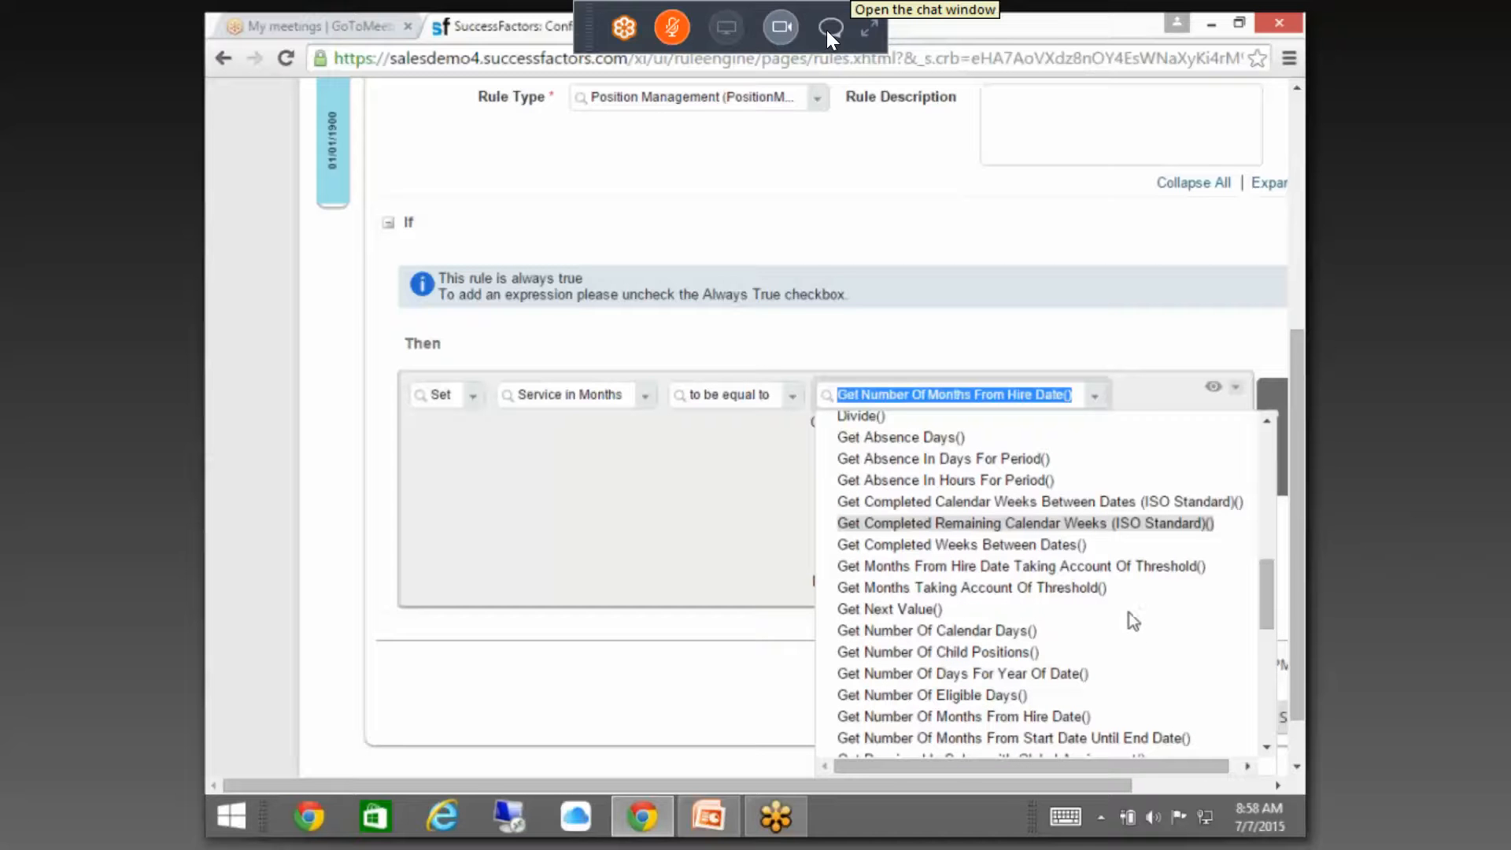
{"action": "mouse_move", "coordinate": [1148, 593]}
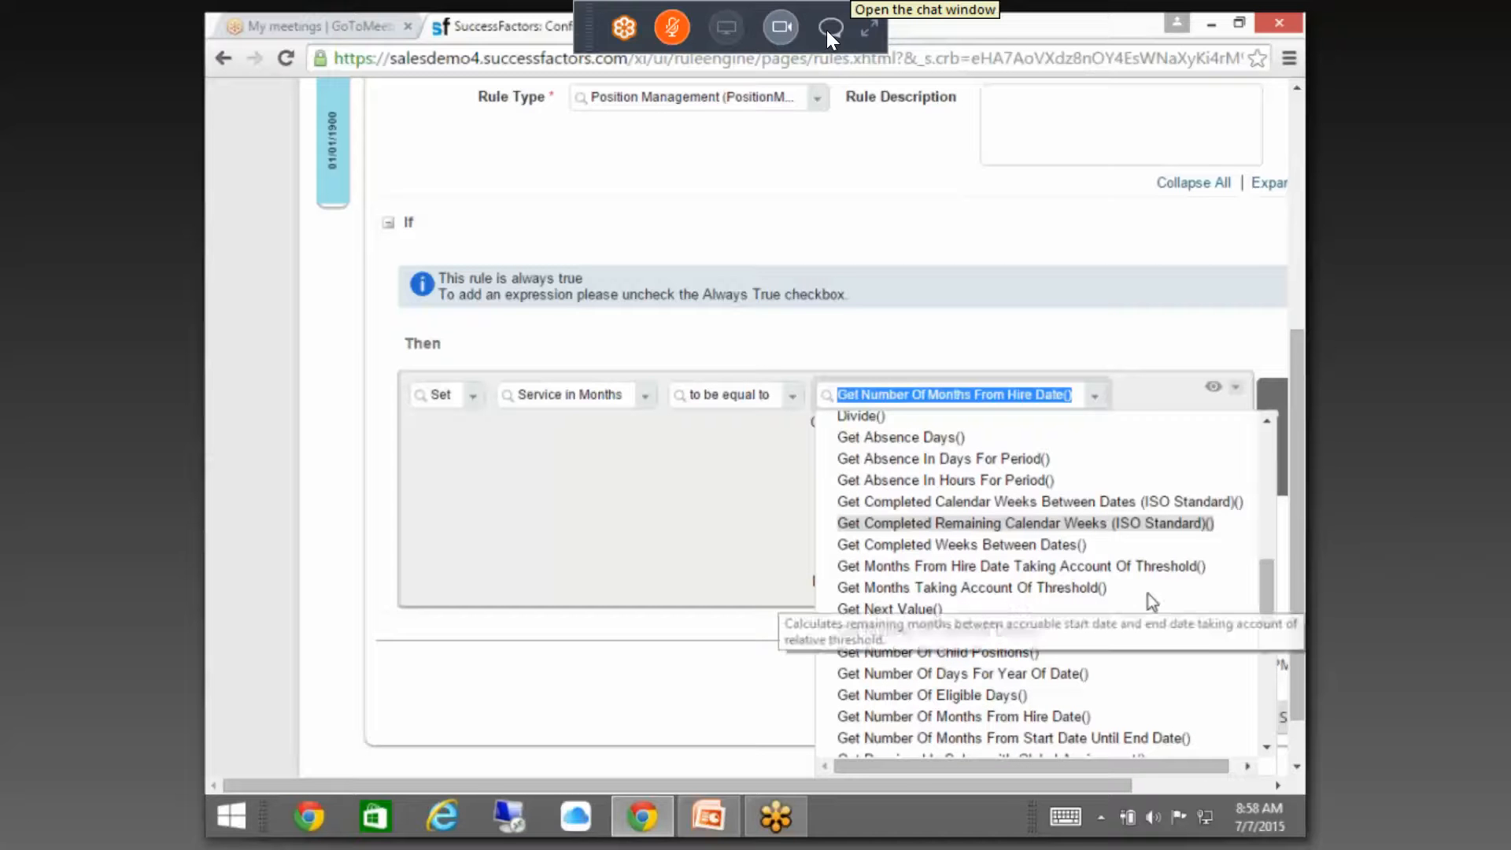
{"action": "scroll", "coordinate": [1124, 607], "scroll_direction": "down", "scroll_amount": 2}
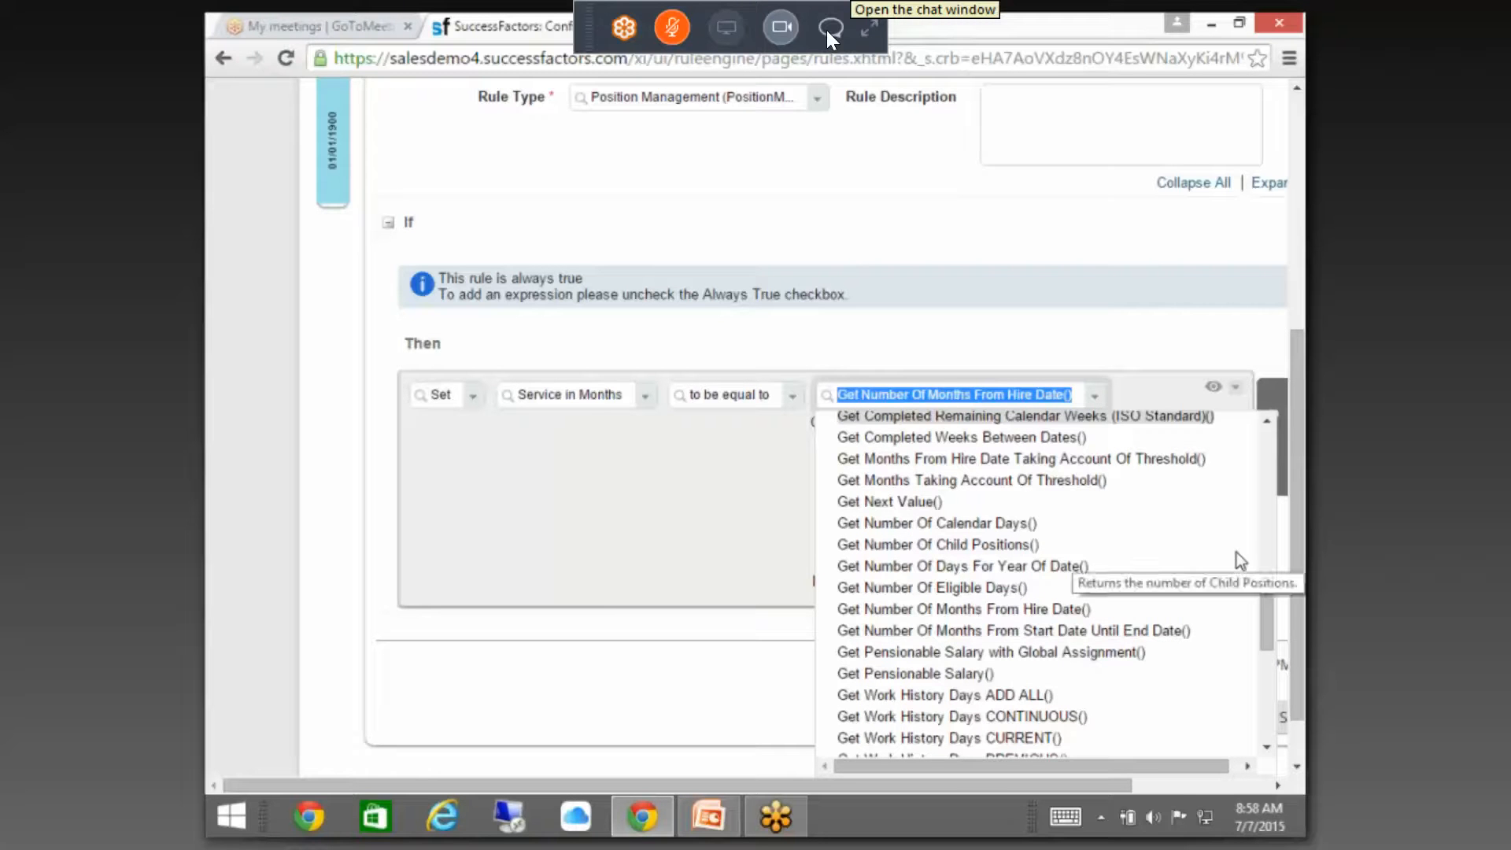
{"action": "left_click", "coordinate": [1133, 632]}
- Set the function's Start Date to Hire Date and its End Date to Today(), and save the Senioirity rule
{"action": "left_click", "coordinate": [1069, 480]}
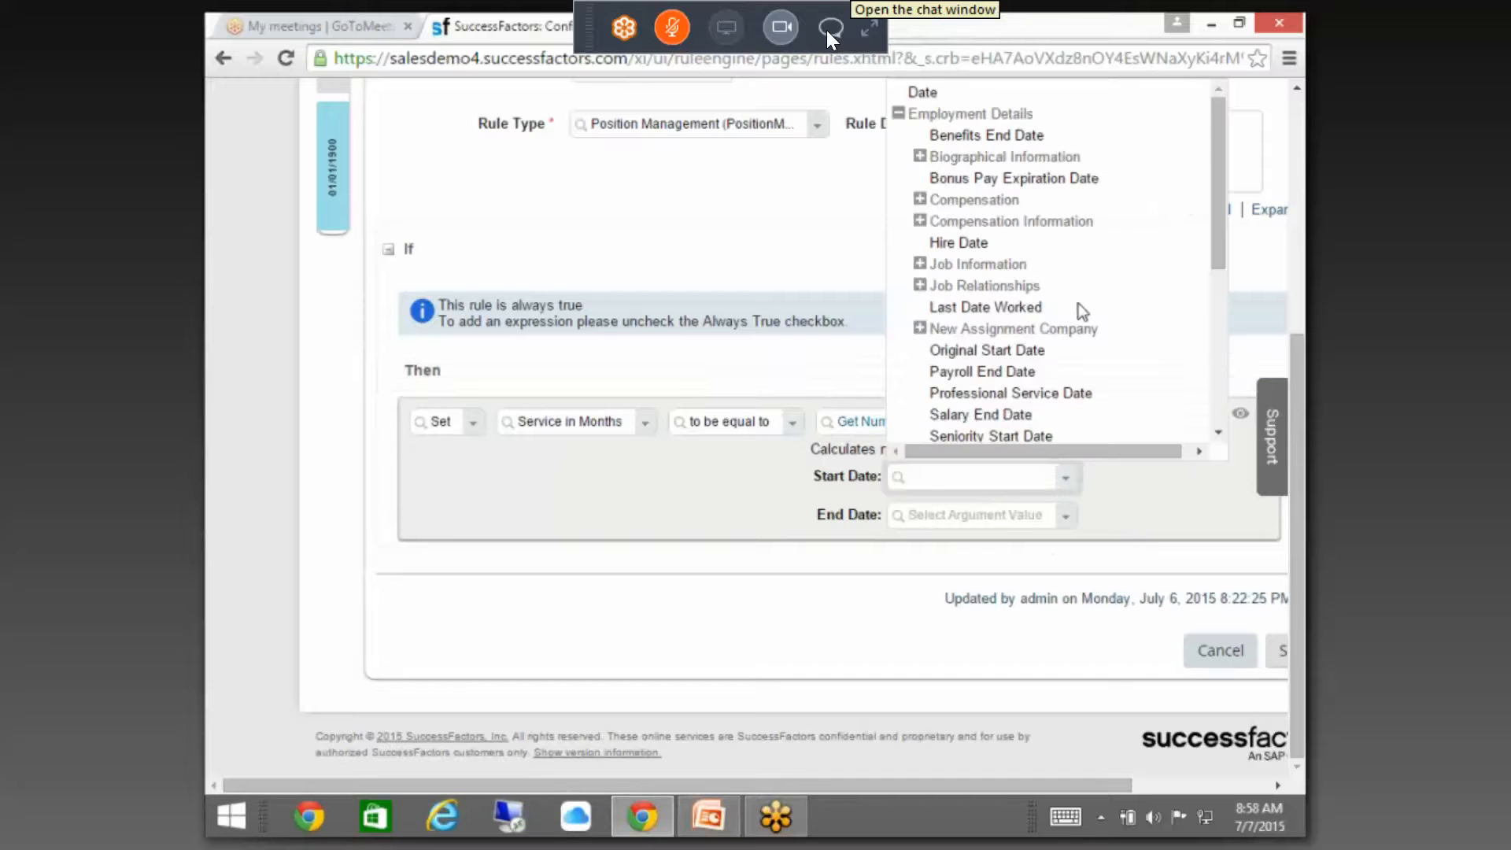
{"action": "left_click", "coordinate": [973, 242]}
{"action": "left_click", "coordinate": [1067, 516]}
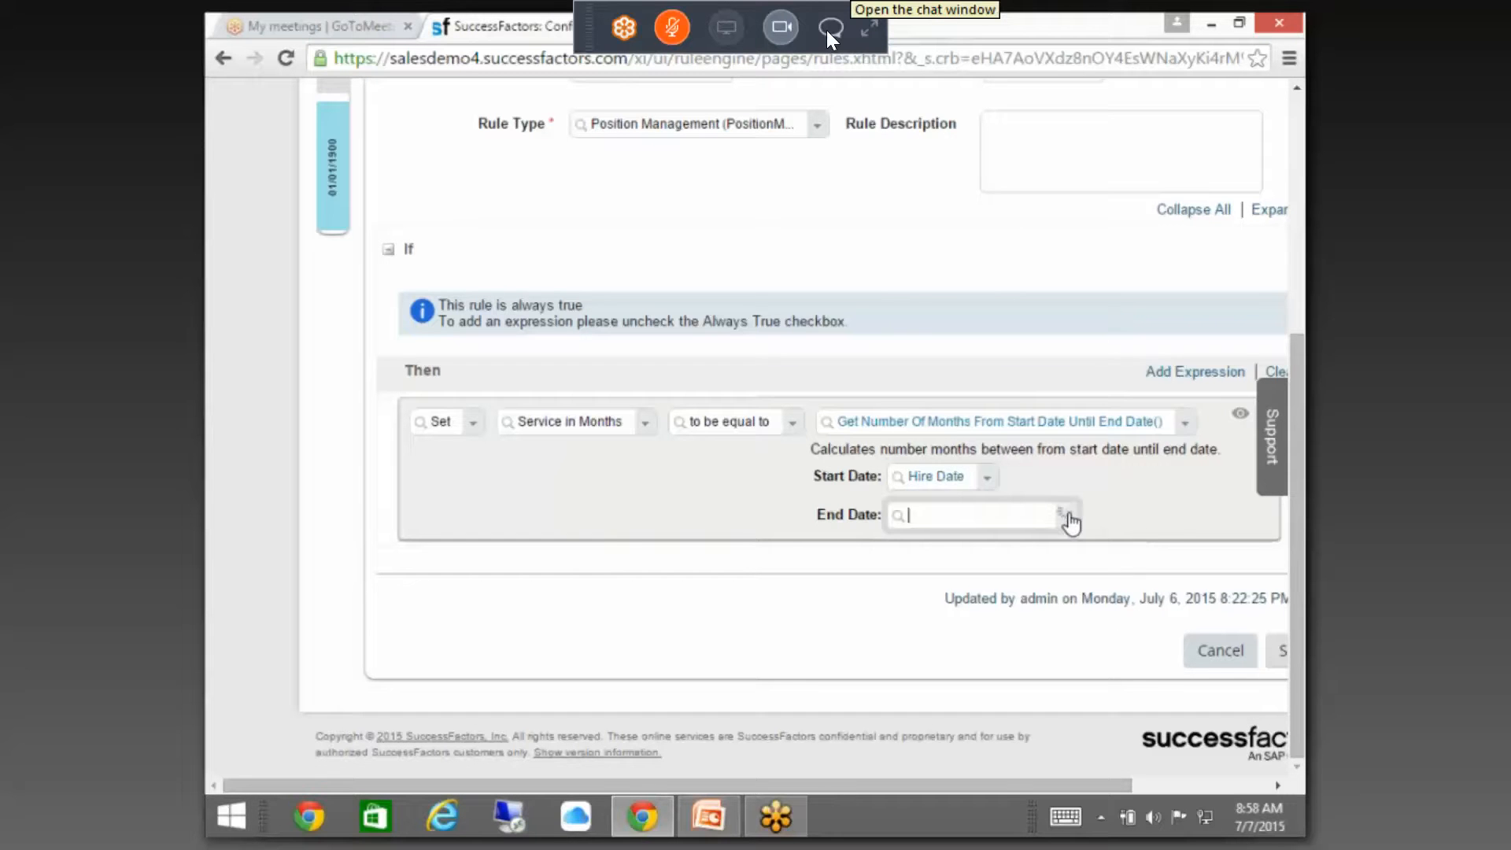
{"action": "left_click_drag", "start_coordinate": [1224, 255], "coordinate": [1022, 437]}
{"action": "left_click", "coordinate": [1007, 418]}
{"action": "left_click", "coordinate": [1281, 668]}
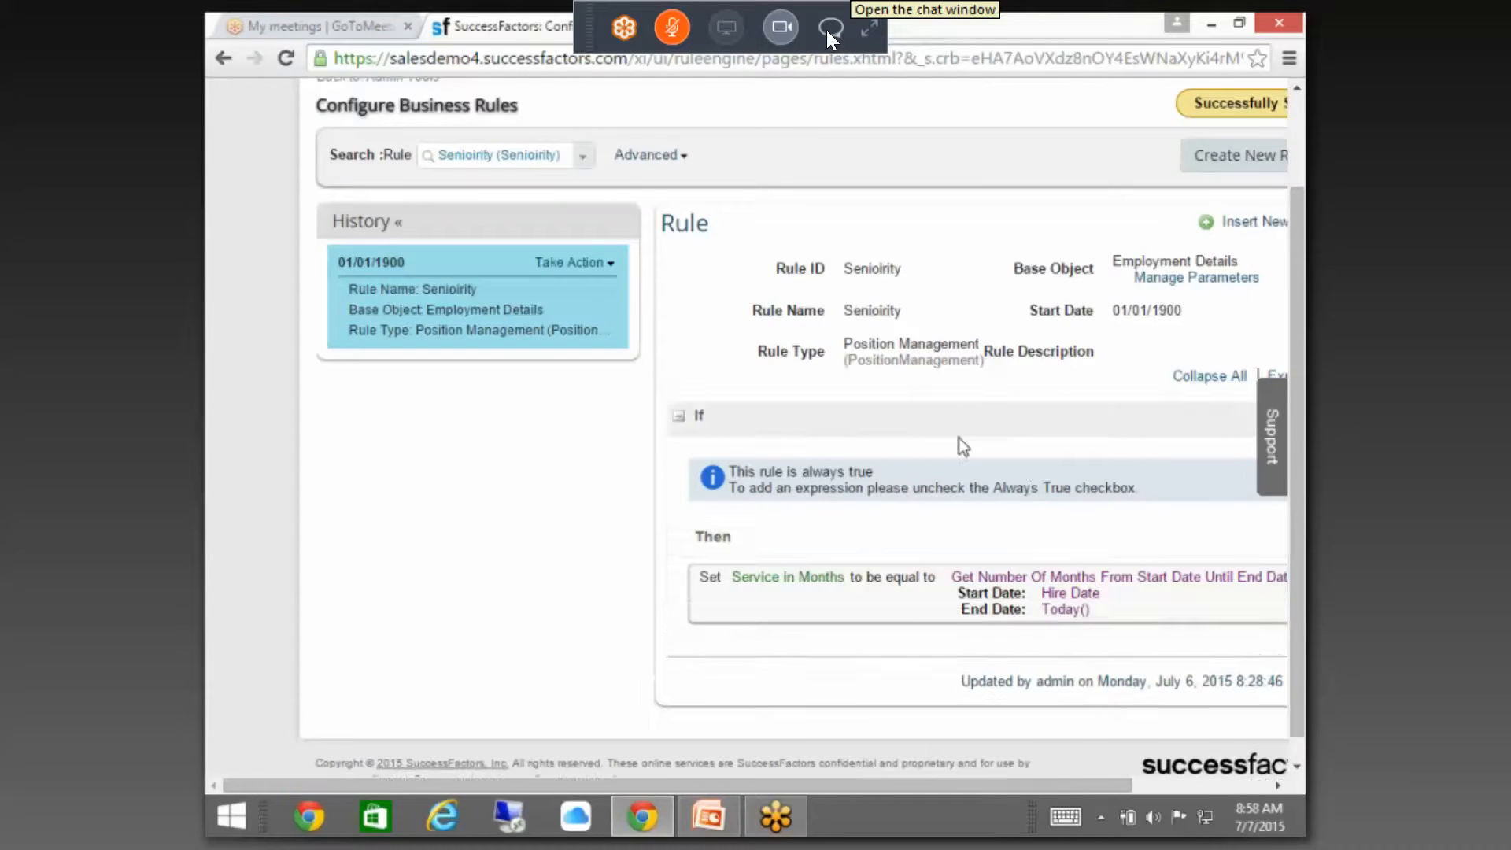
- Search for the same employee by first name and open their Employment Information page to test the corrected rule
{"action": "left_click", "coordinate": [730, 112]}
{"action": "type", "text": "carla"}
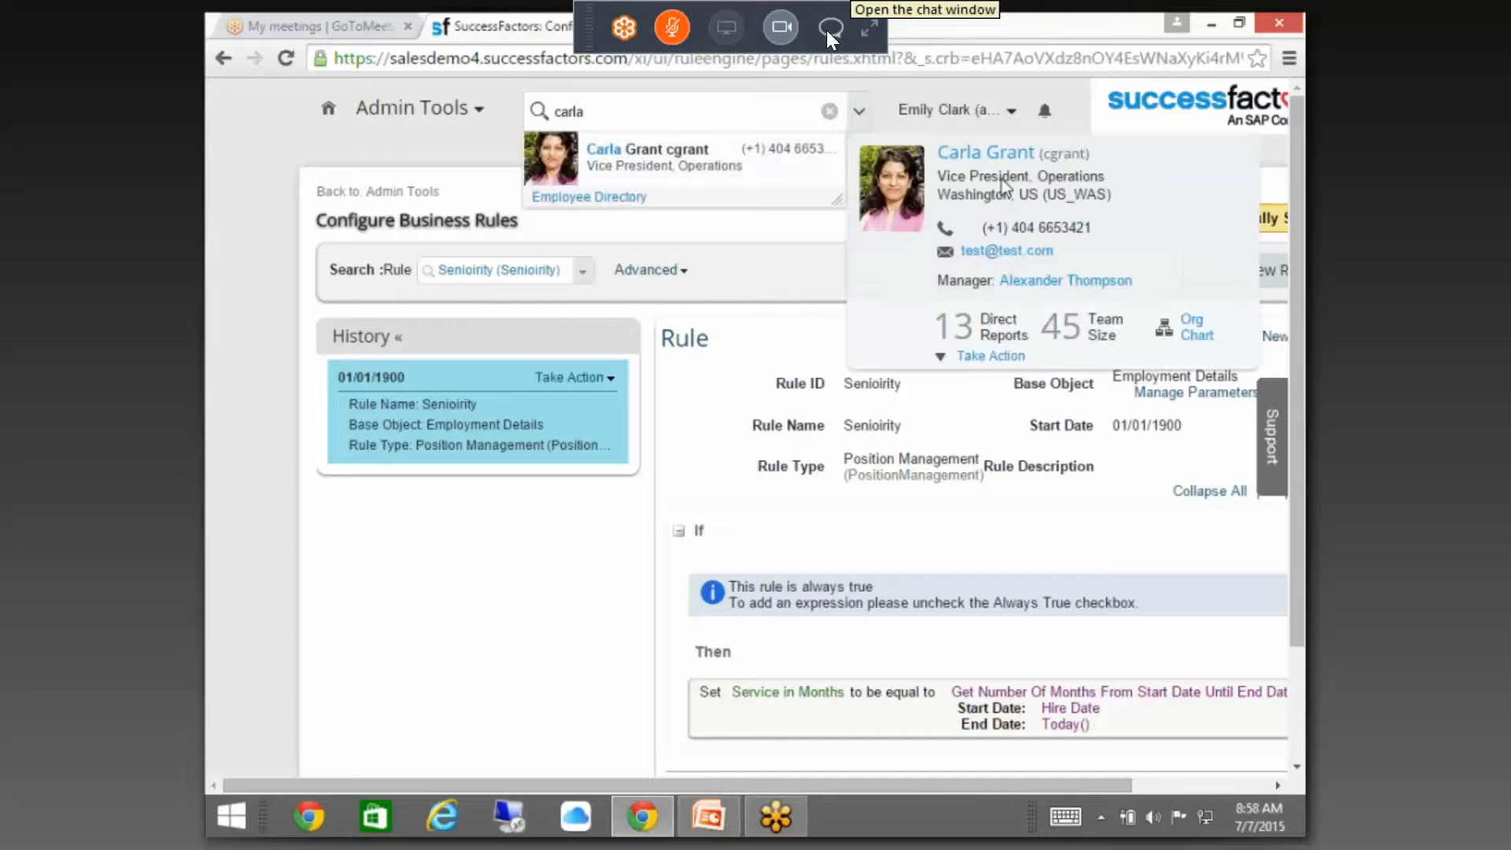
{"action": "left_click", "coordinate": [885, 351]}
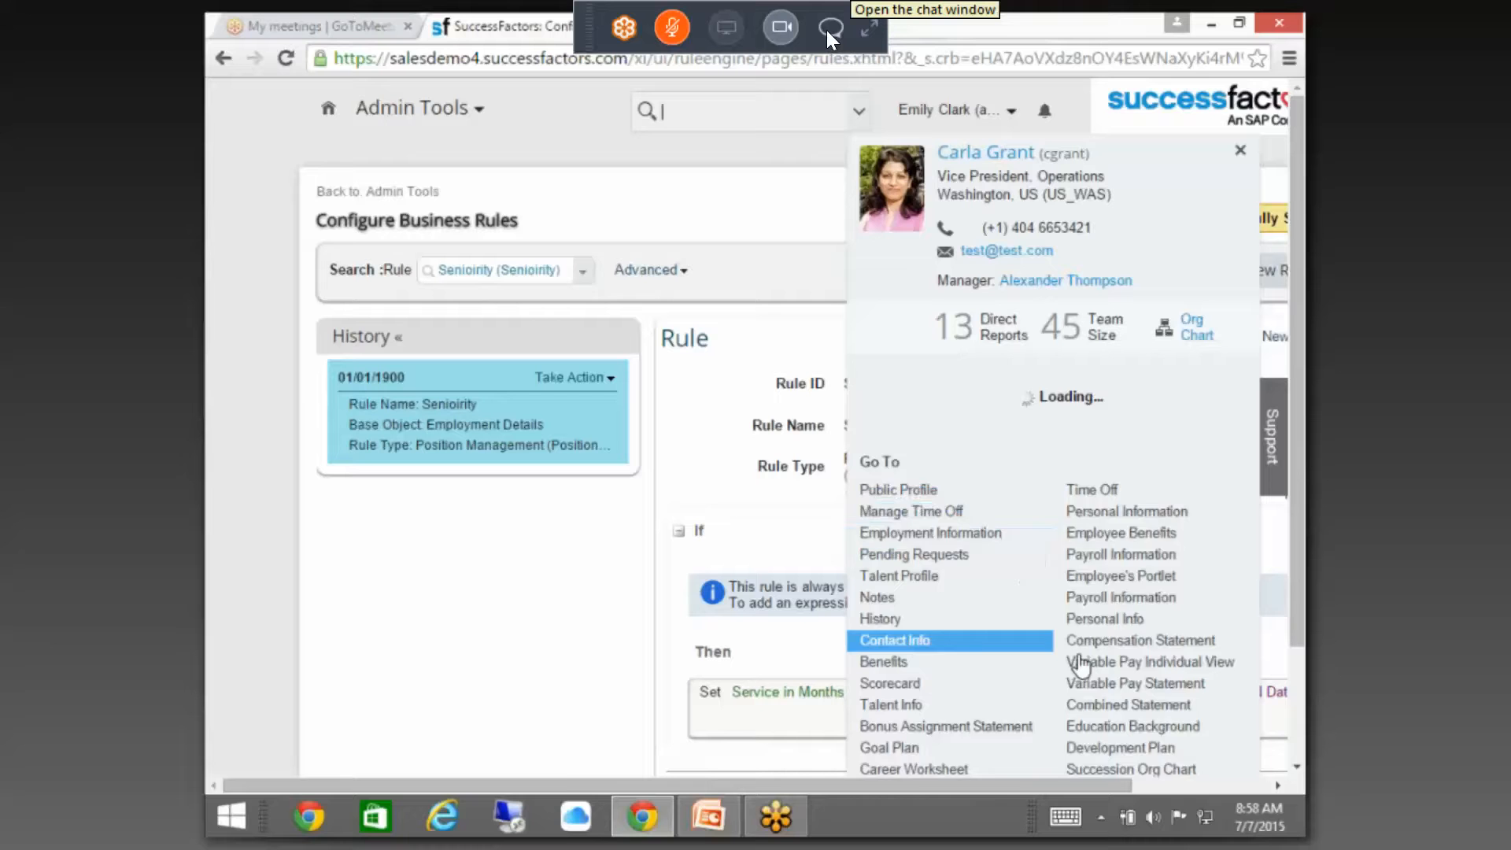
{"action": "left_click", "coordinate": [931, 634]}
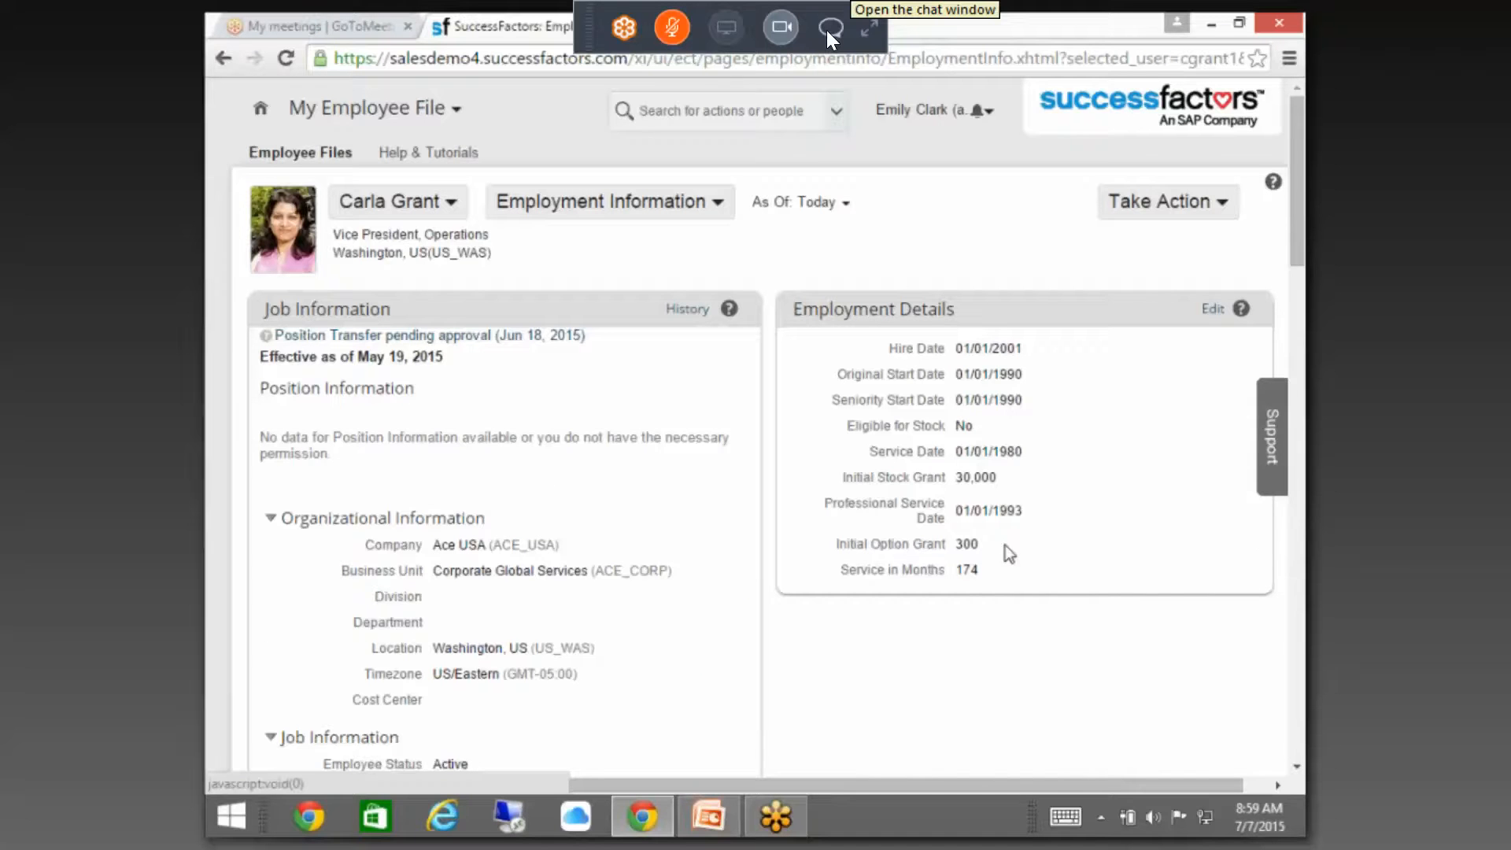
- Compare the Service in Months value with the Hire Date in the Employment Details
{"action": "left_click_drag", "start_coordinate": [987, 569], "coordinate": [954, 572]}
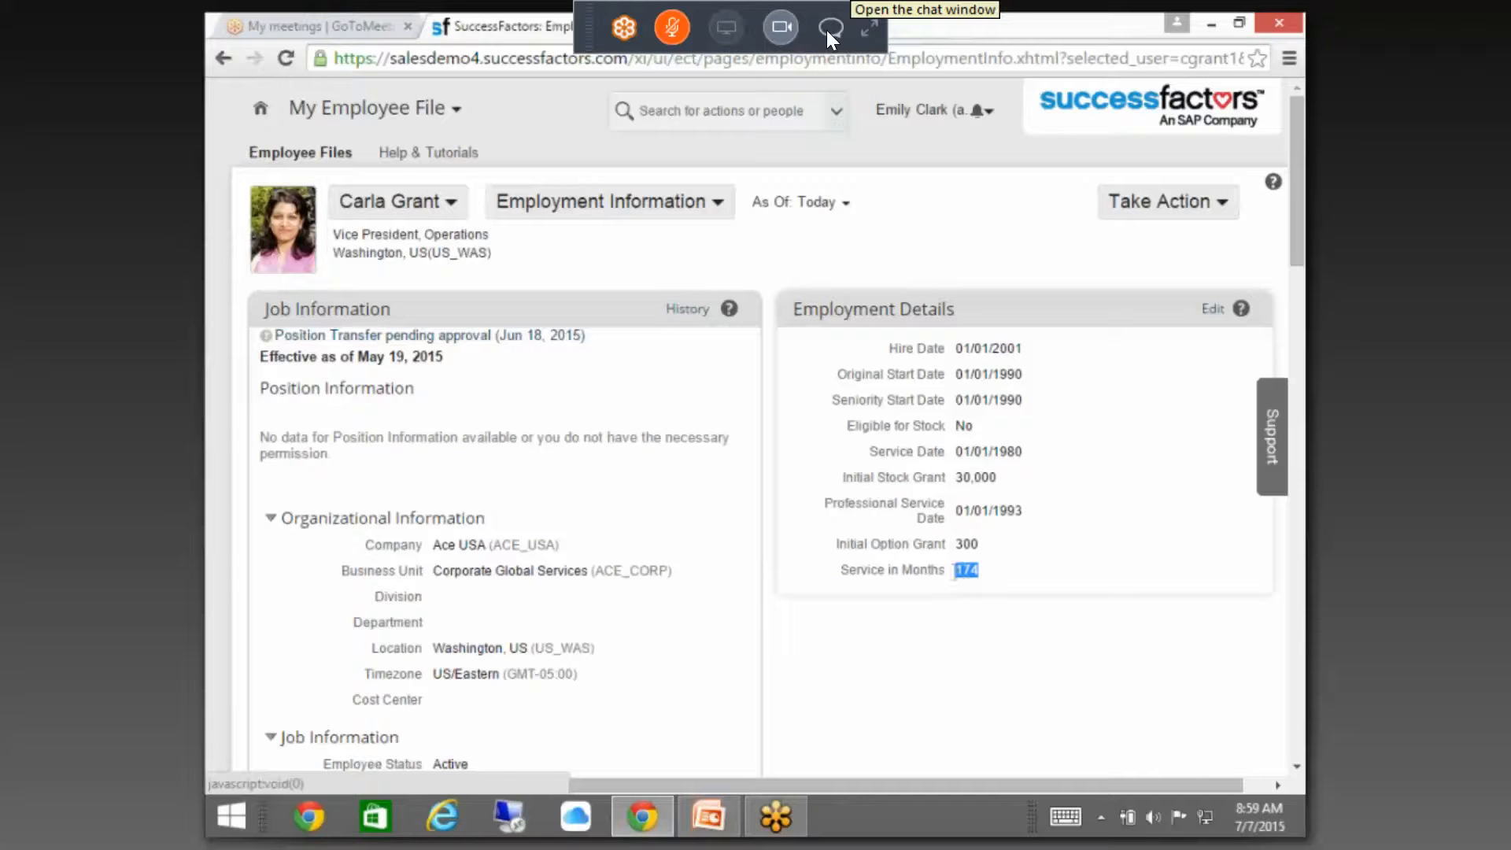
{"action": "left_click", "coordinate": [1014, 571]}
{"action": "left_click_drag", "start_coordinate": [1037, 346], "coordinate": [969, 354]}
{"action": "left_click_drag", "start_coordinate": [901, 570], "coordinate": [1074, 566]}
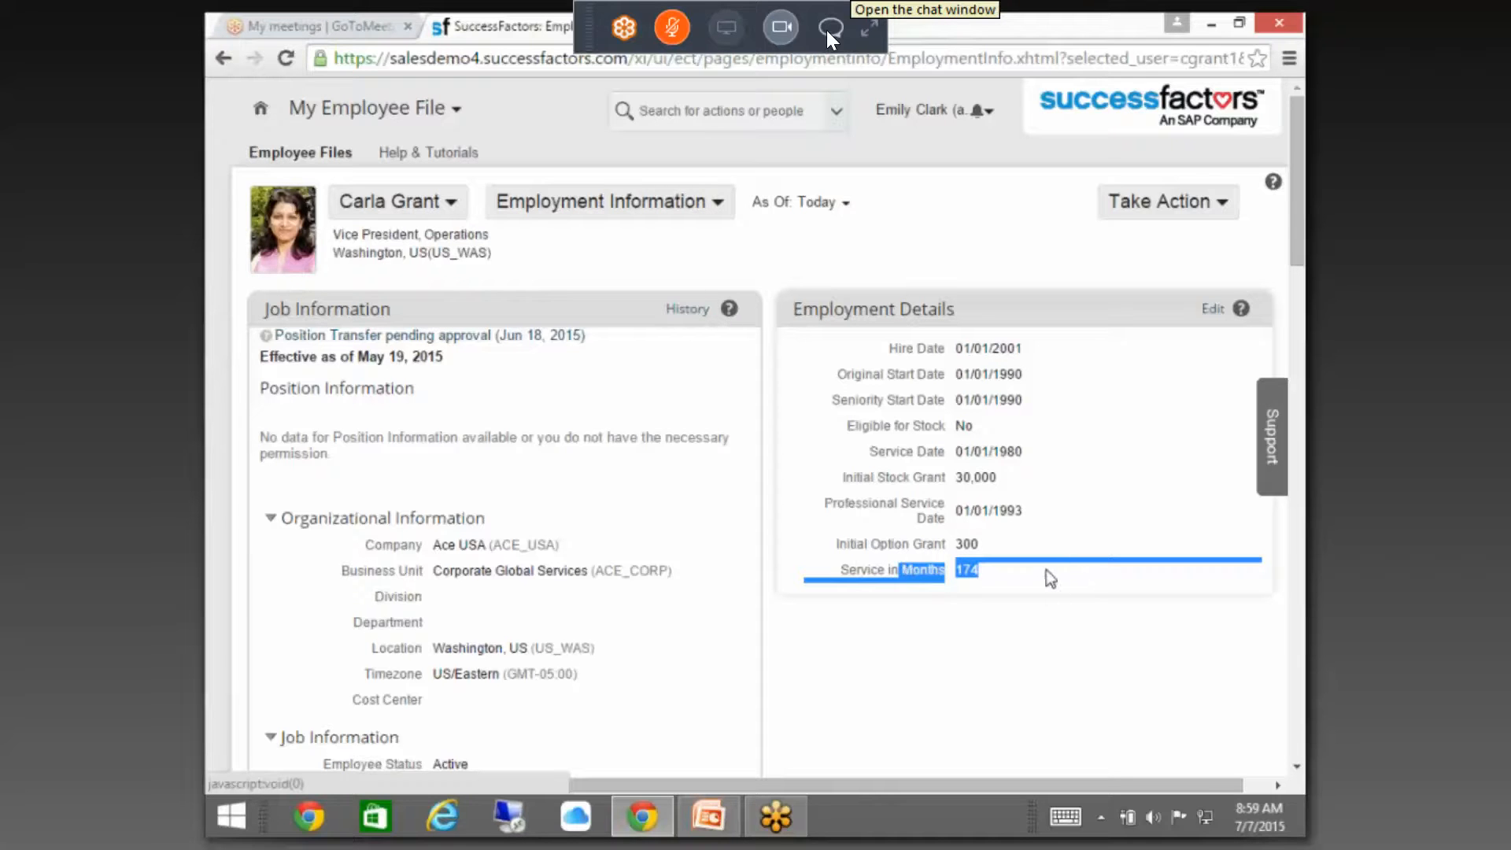
{"action": "left_click", "coordinate": [990, 574]}
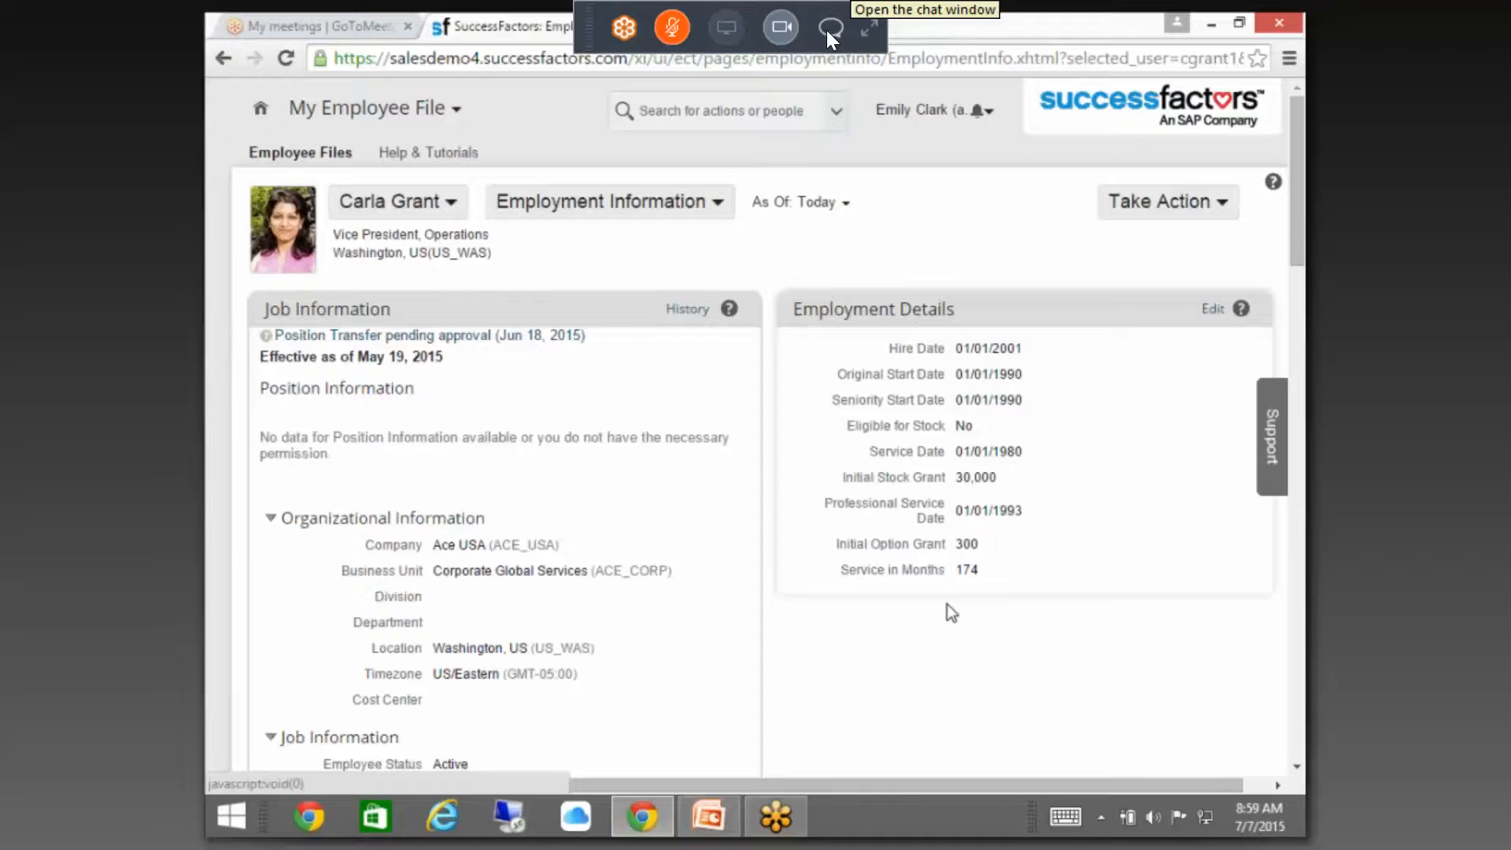
- Return to Admin Tools and find Configure Business Rules through the tool search, opening its page
{"action": "left_click_drag", "start_coordinate": [979, 569], "coordinate": [957, 572]}
{"action": "left_click", "coordinate": [402, 110]}
{"action": "left_click", "coordinate": [335, 574]}
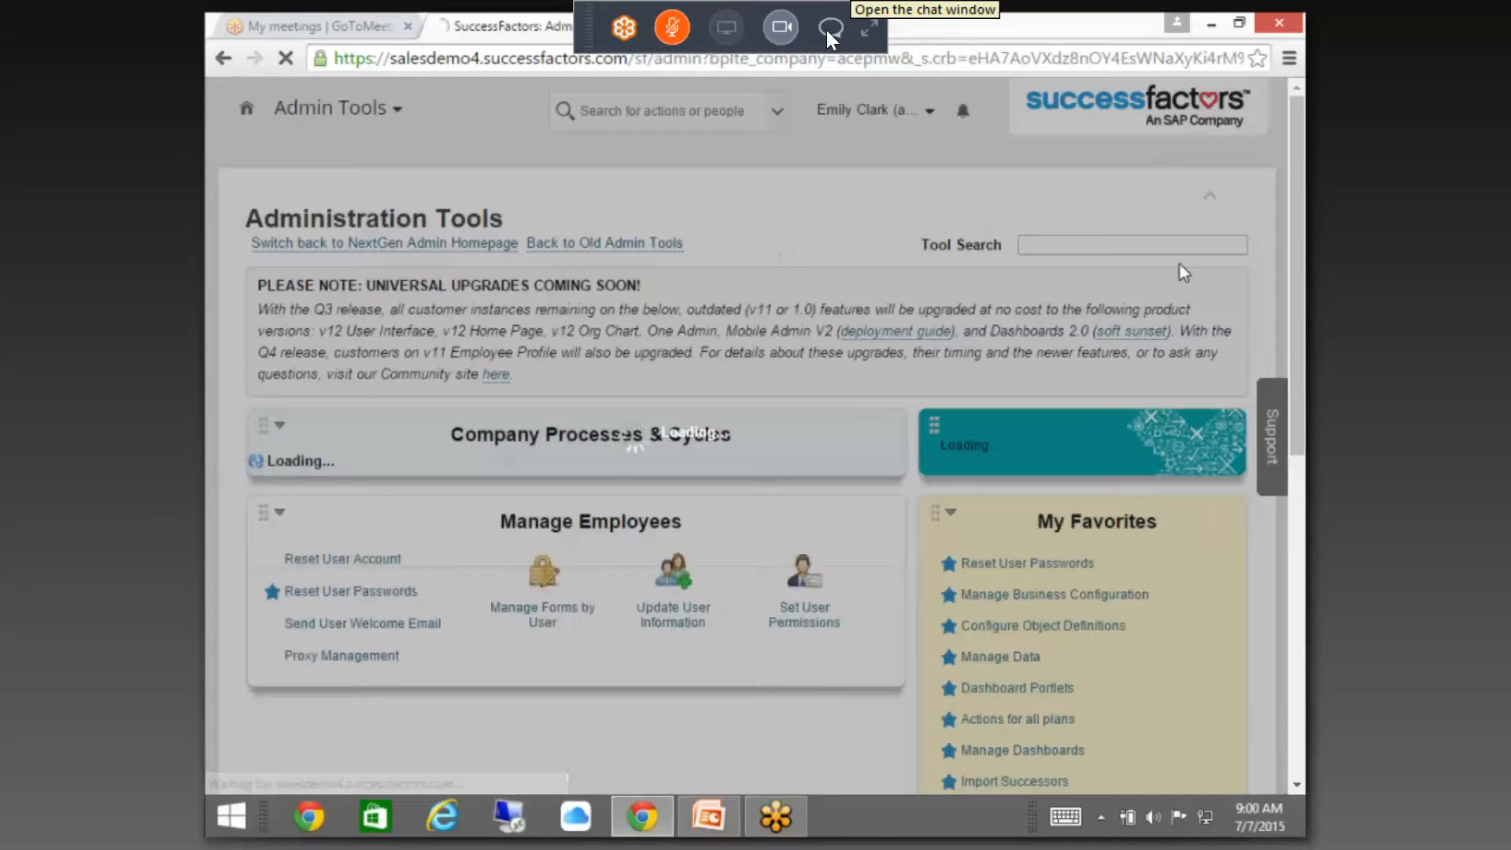
{"action": "left_click", "coordinate": [1070, 250]}
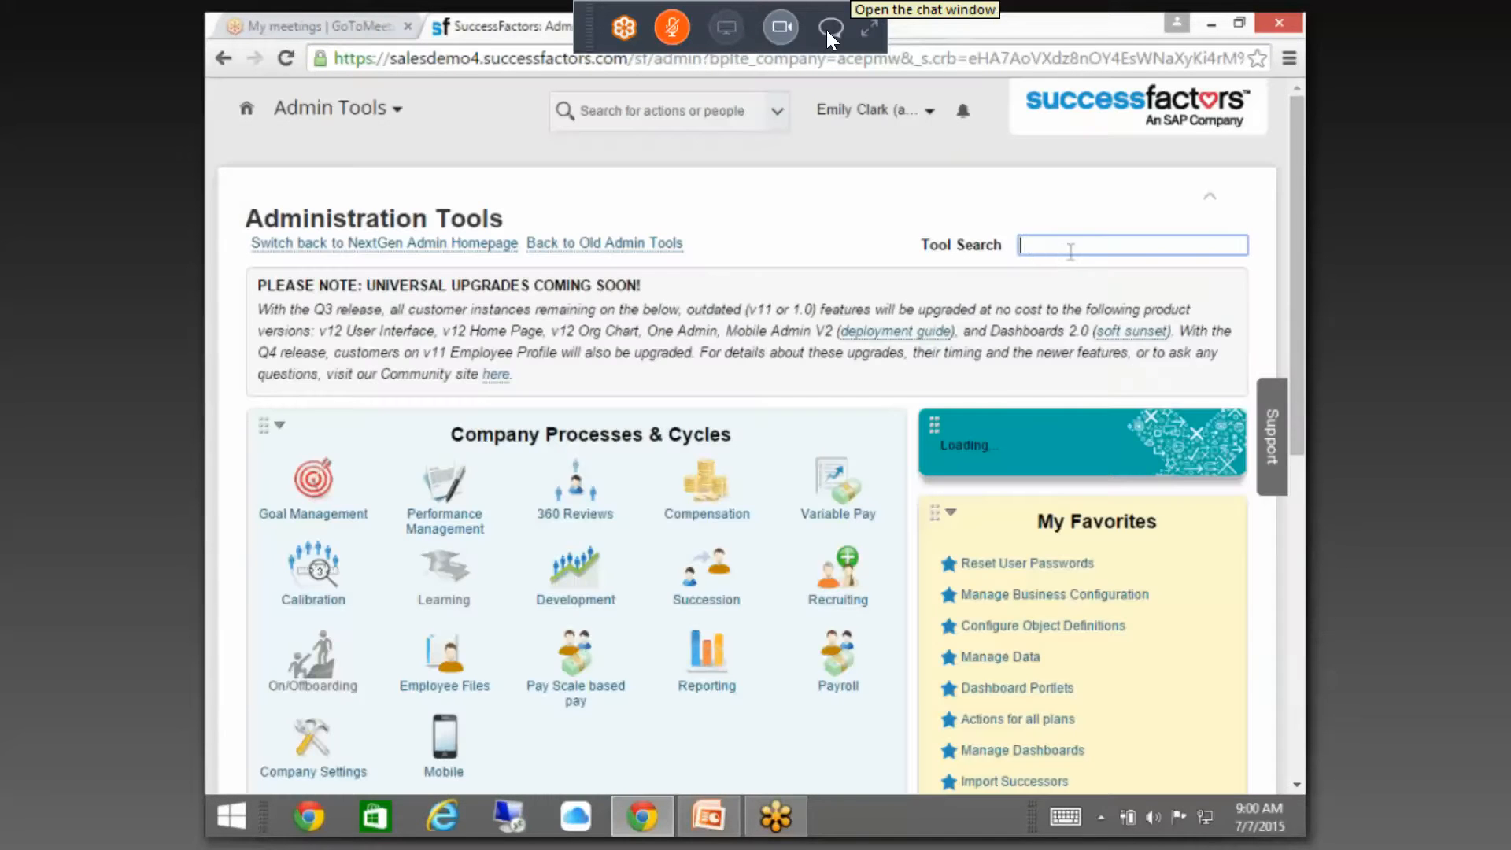
{"action": "type", "text": "configu"}
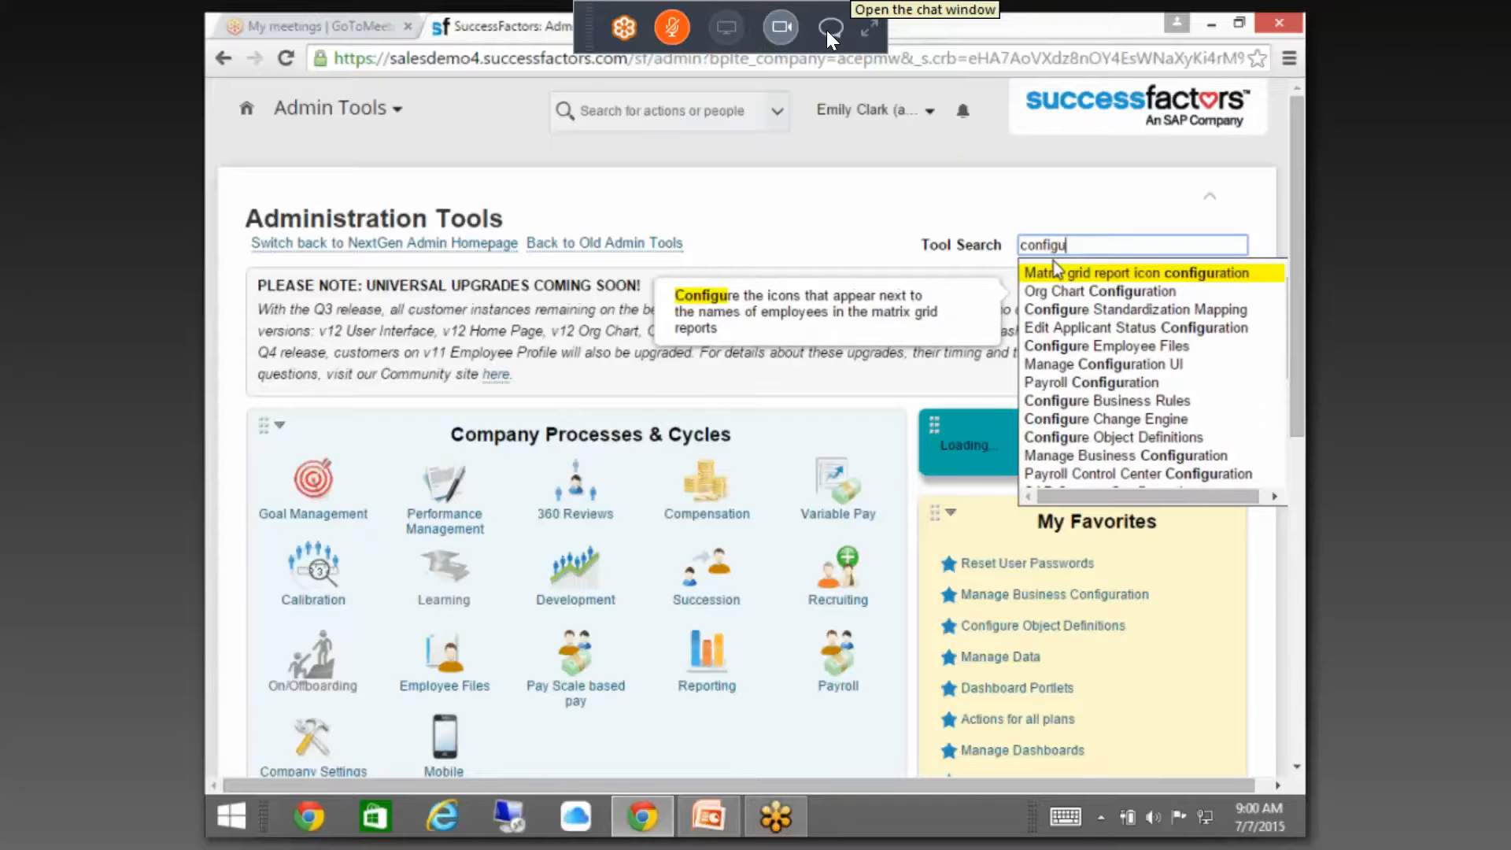
{"action": "type", "text": "re busi"}
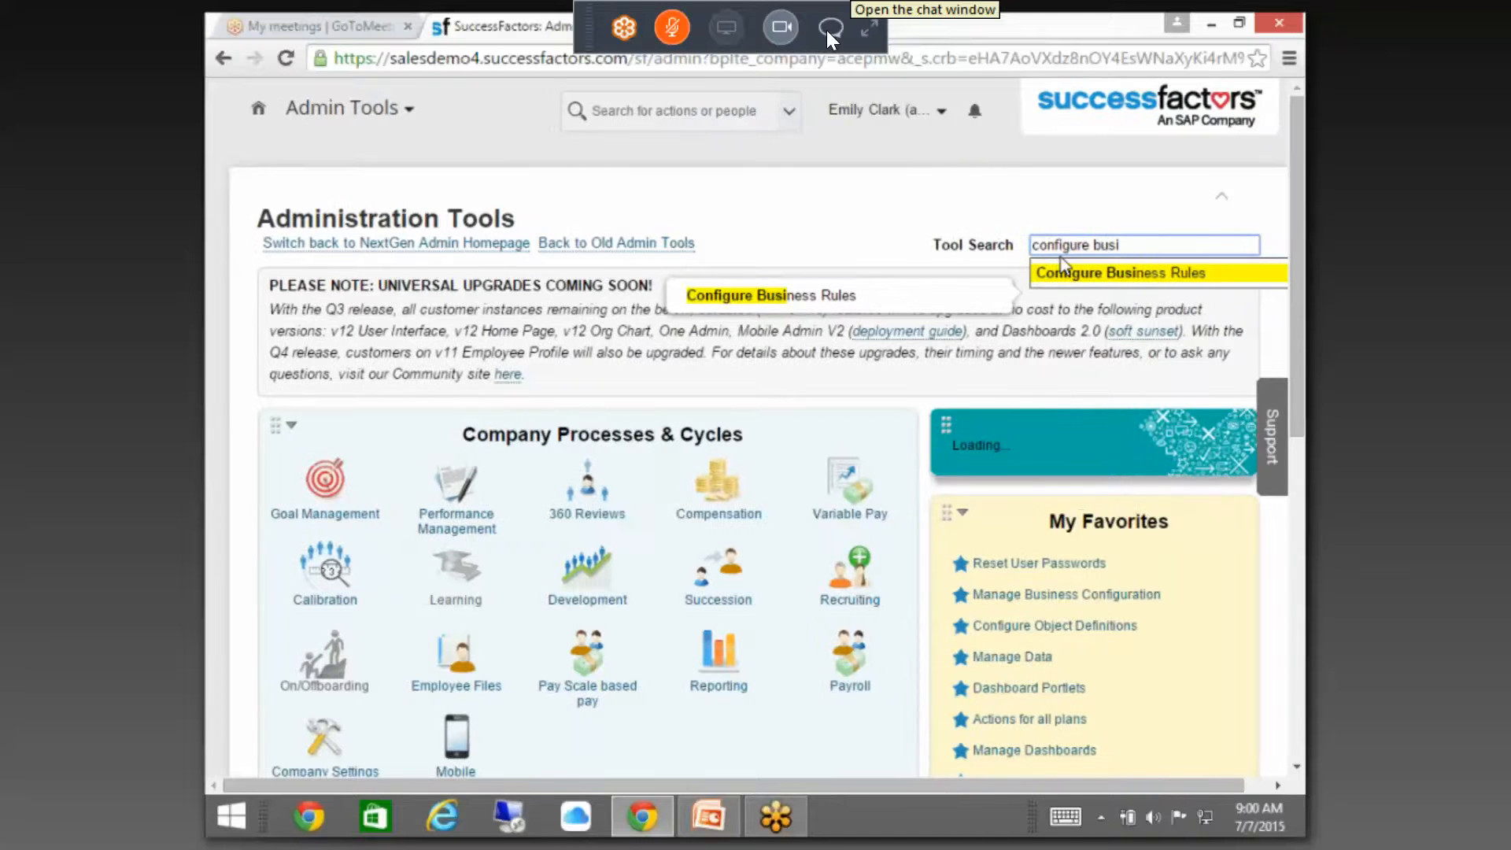
{"action": "left_click", "coordinate": [1084, 272]}
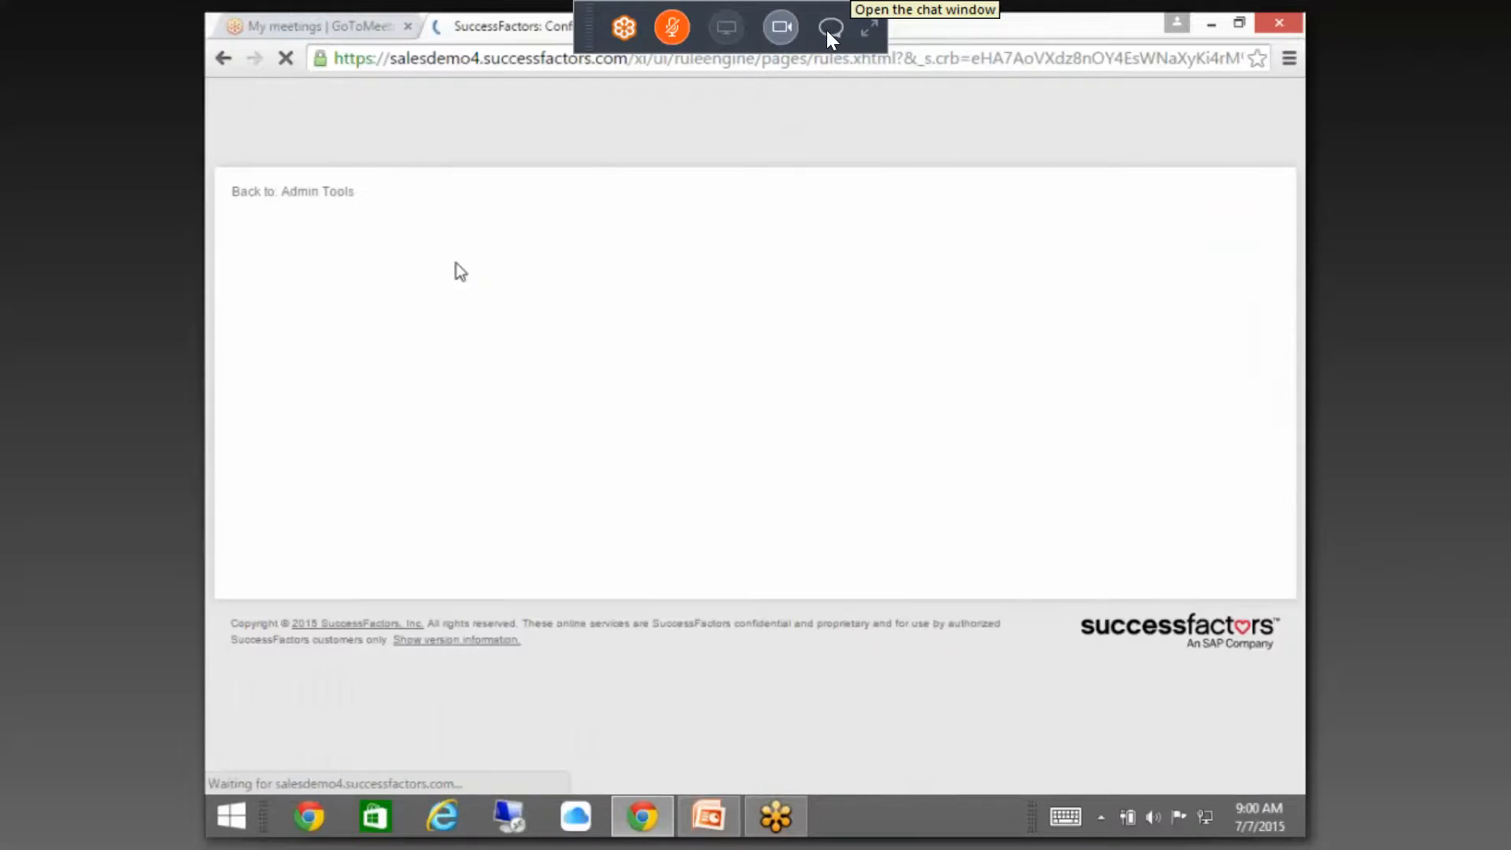
- Find the Senioirity rule and open it to review its Service in Months calculation
{"action": "left_click", "coordinate": [394, 270]}
{"action": "type", "text": "Senioirity"}
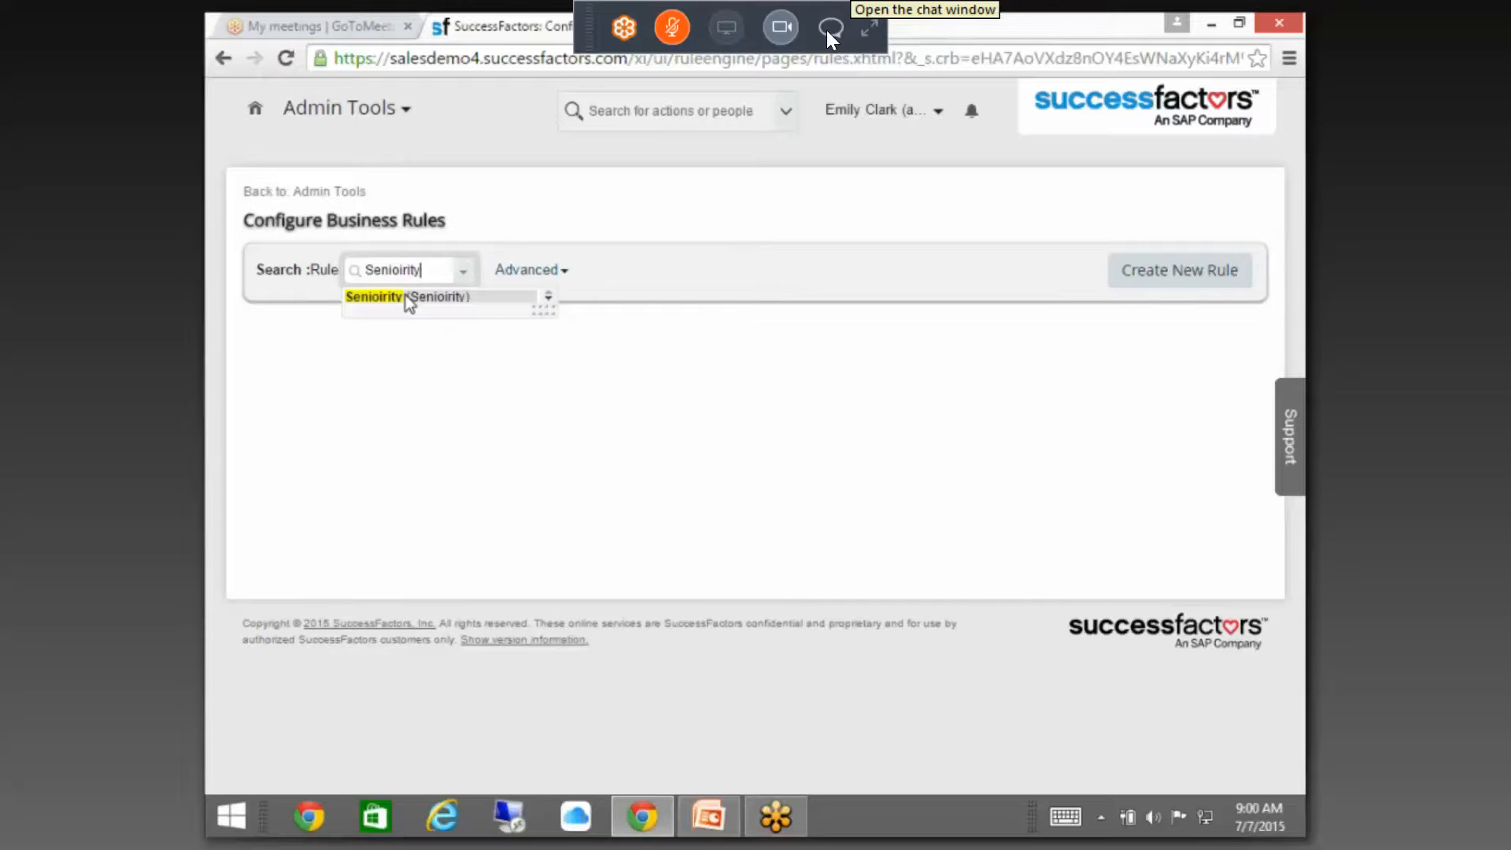
{"action": "left_click", "coordinate": [405, 297]}
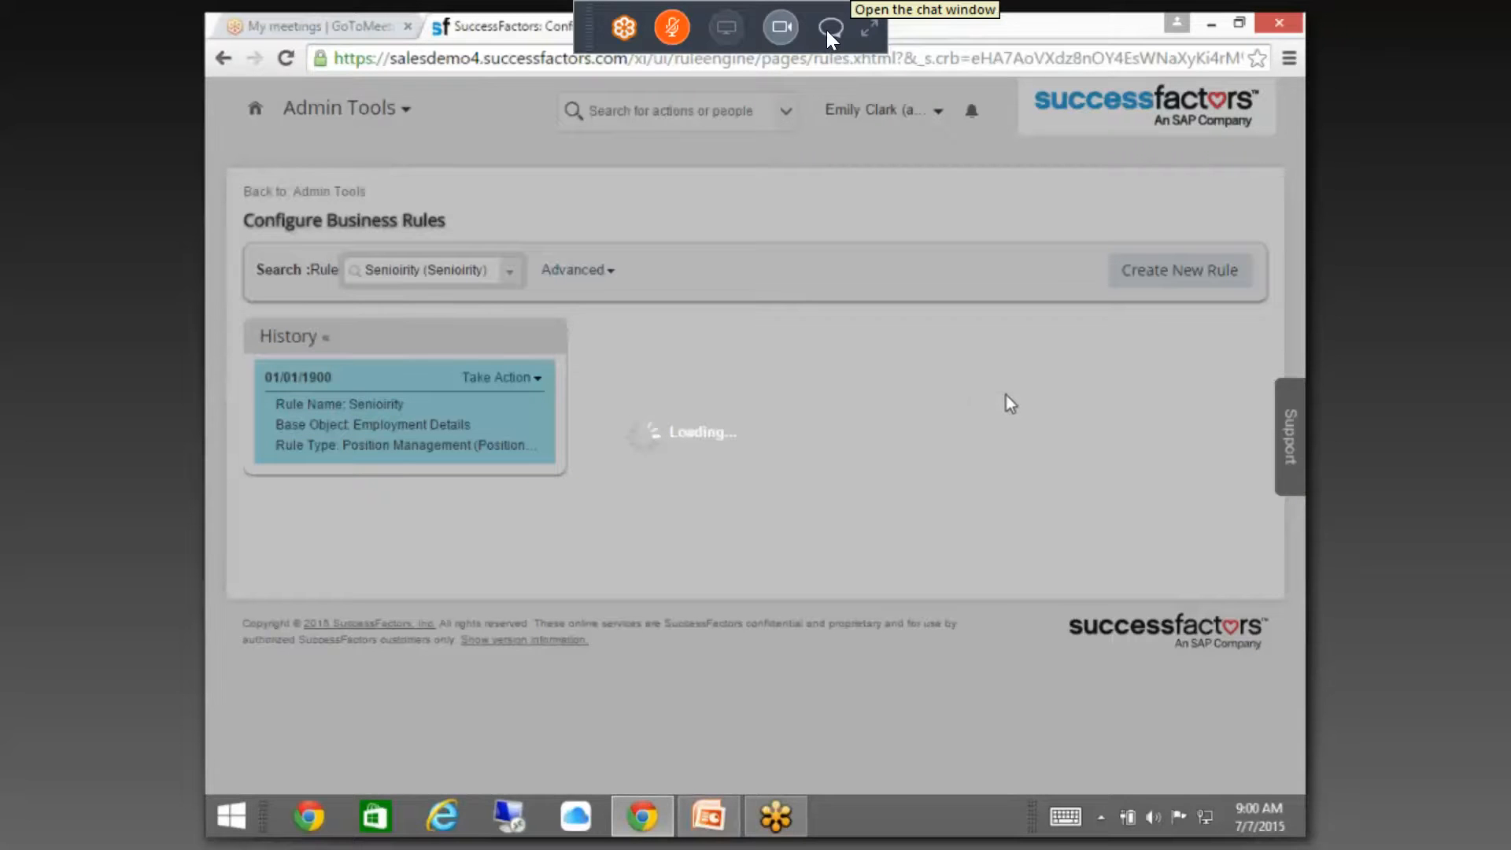
{"action": "scroll", "coordinate": [1017, 415], "scroll_direction": "down", "scroll_amount": 2}
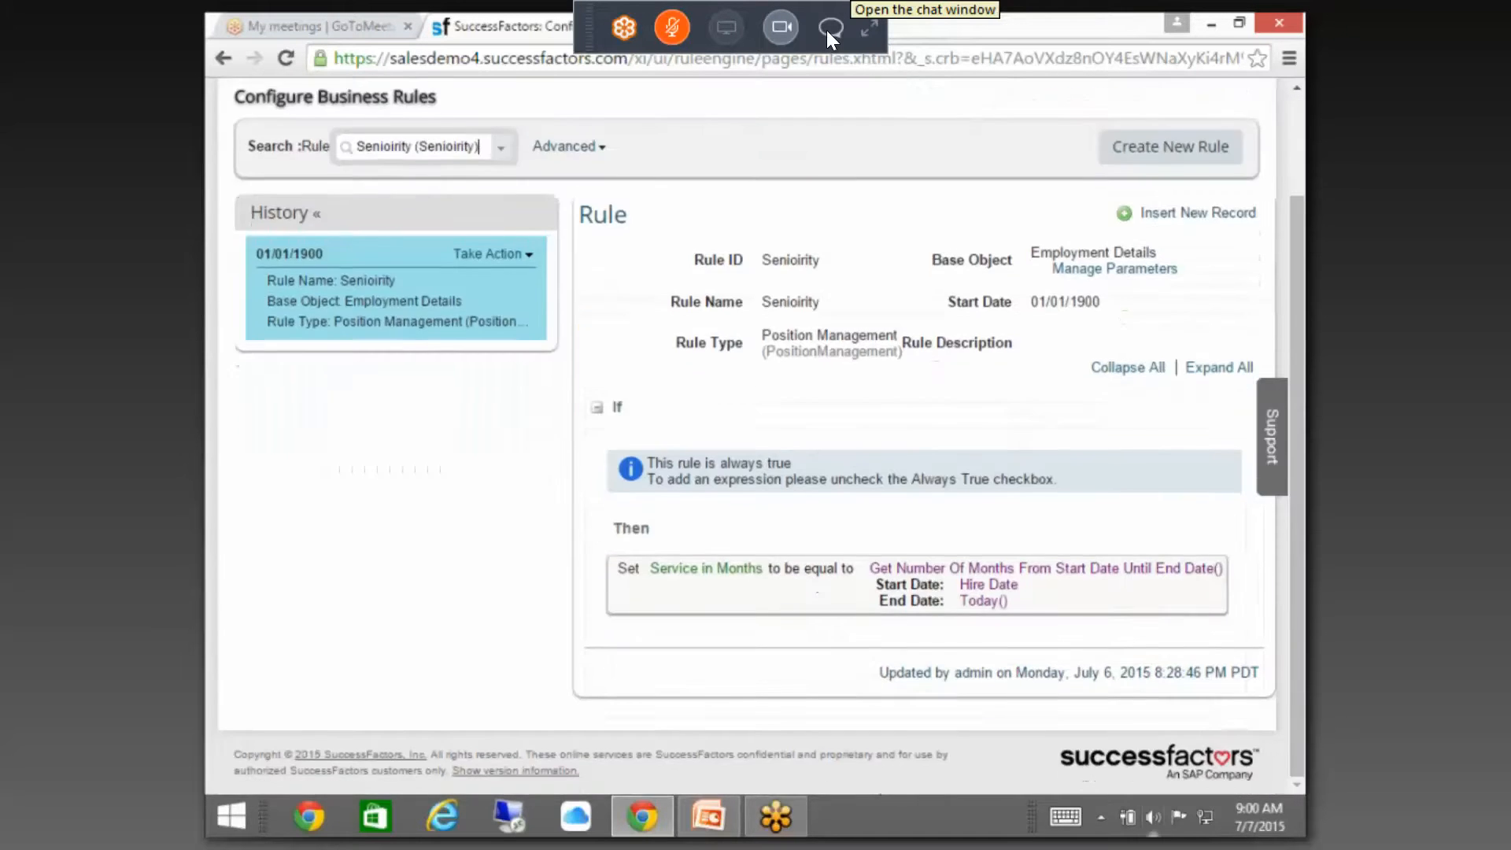
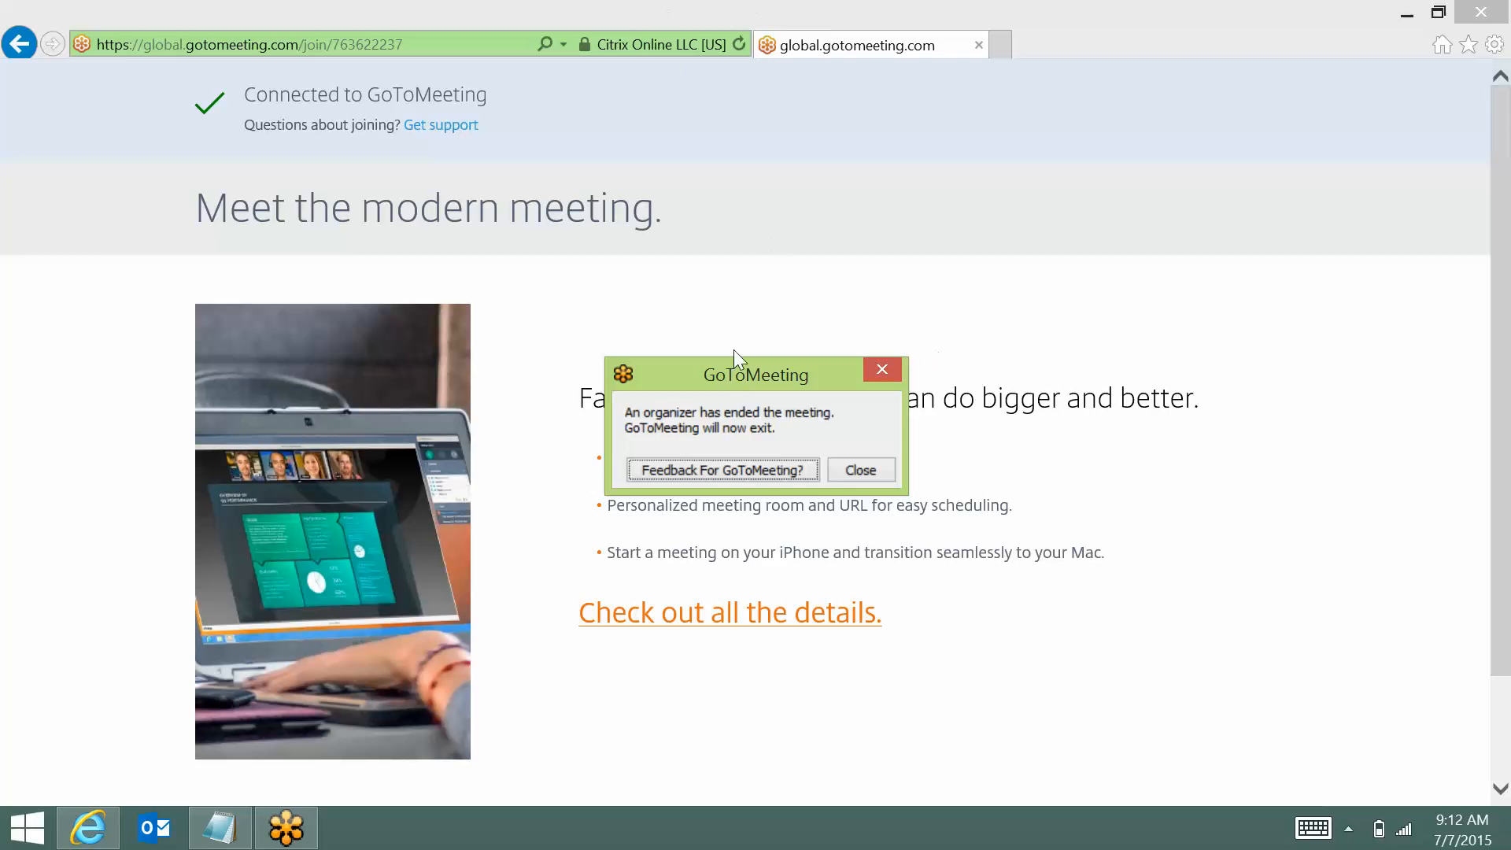
{"action": "left_click", "coordinate": [738, 466]}
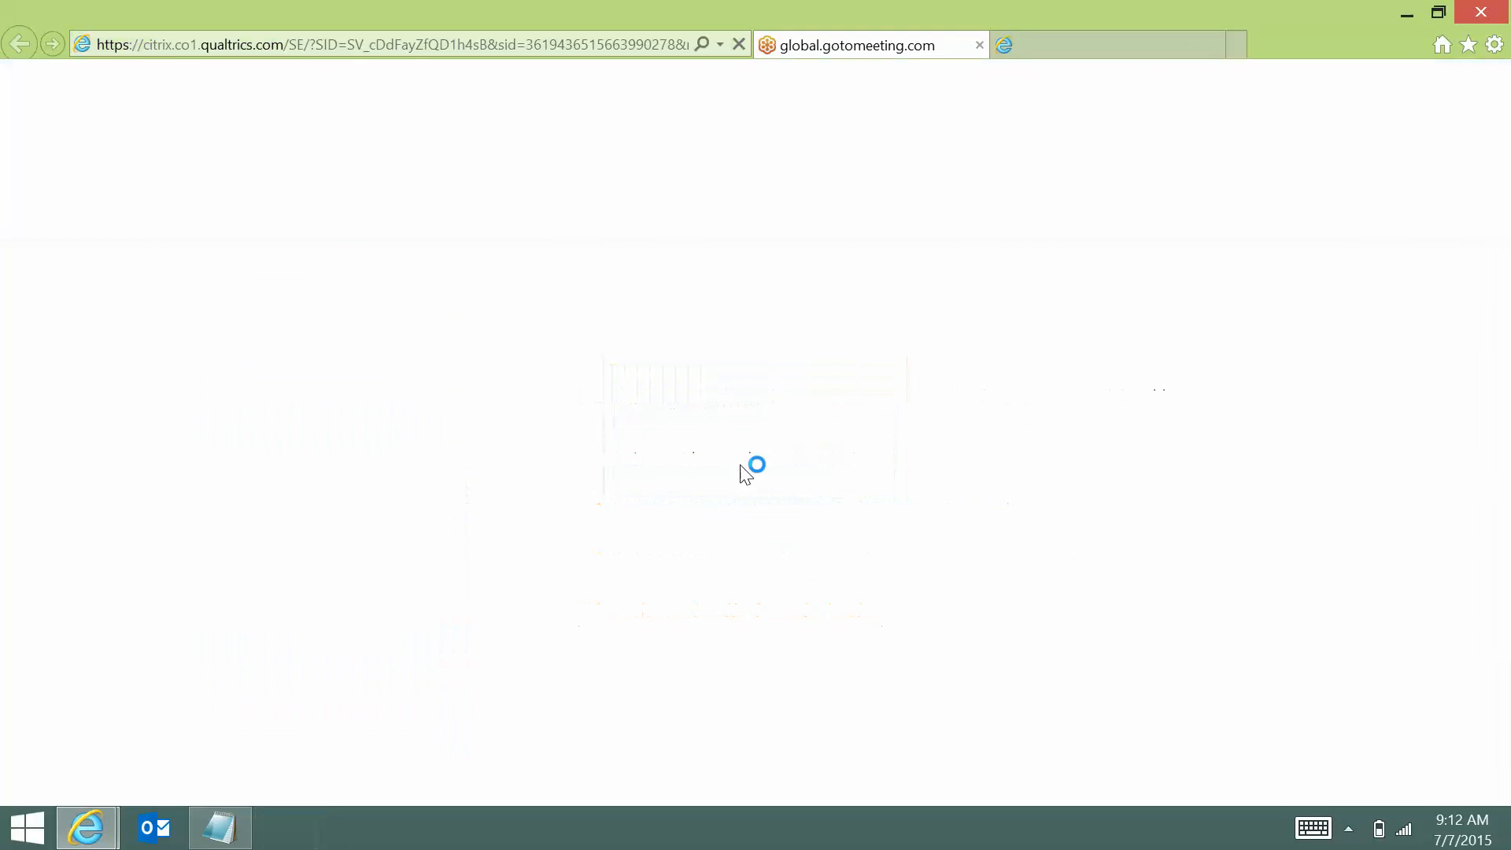
{"action": "left_click", "coordinate": [1349, 828]}
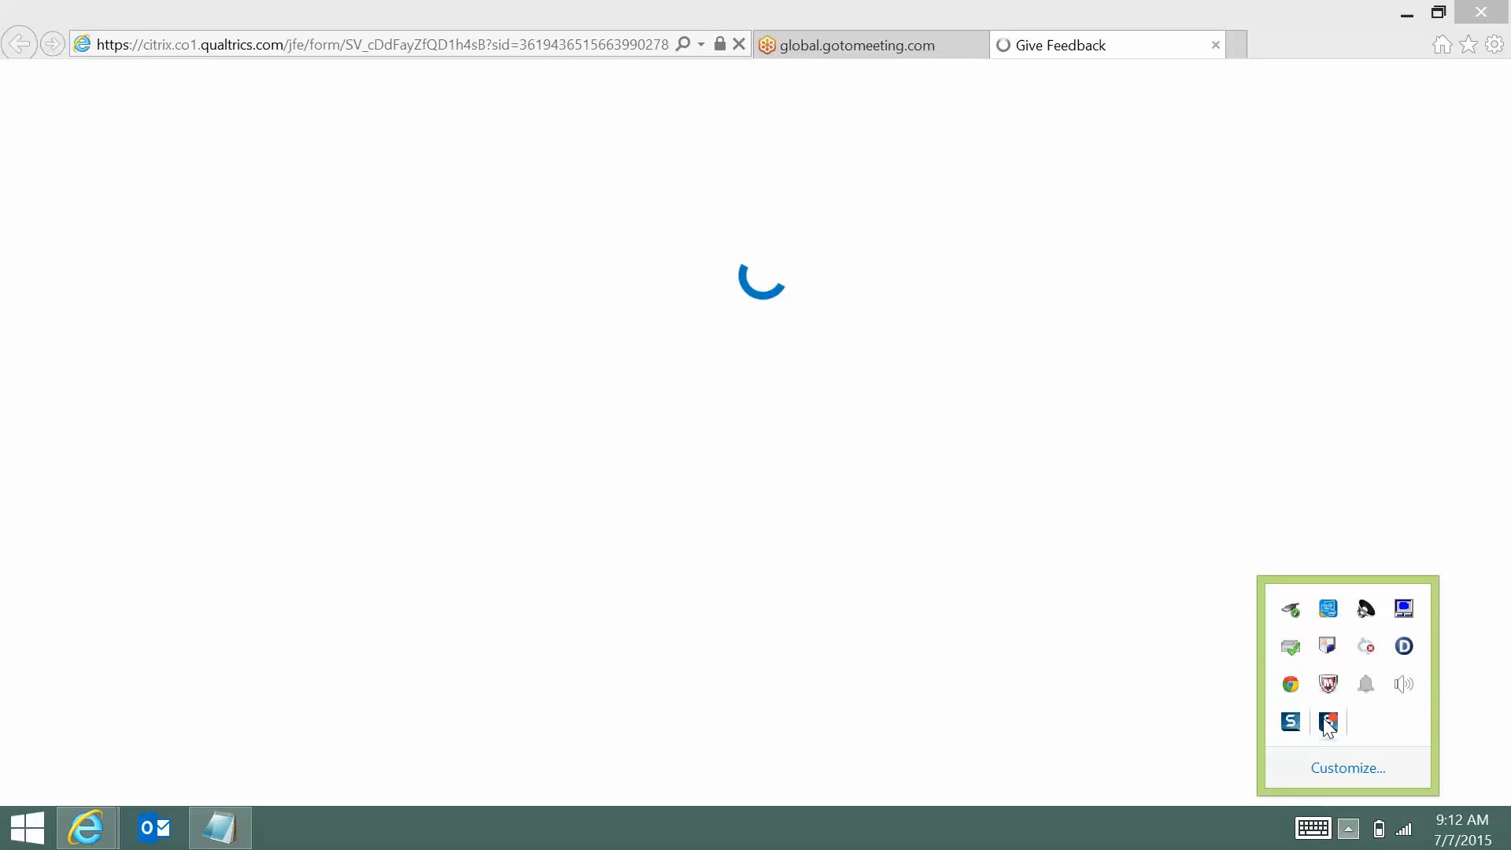